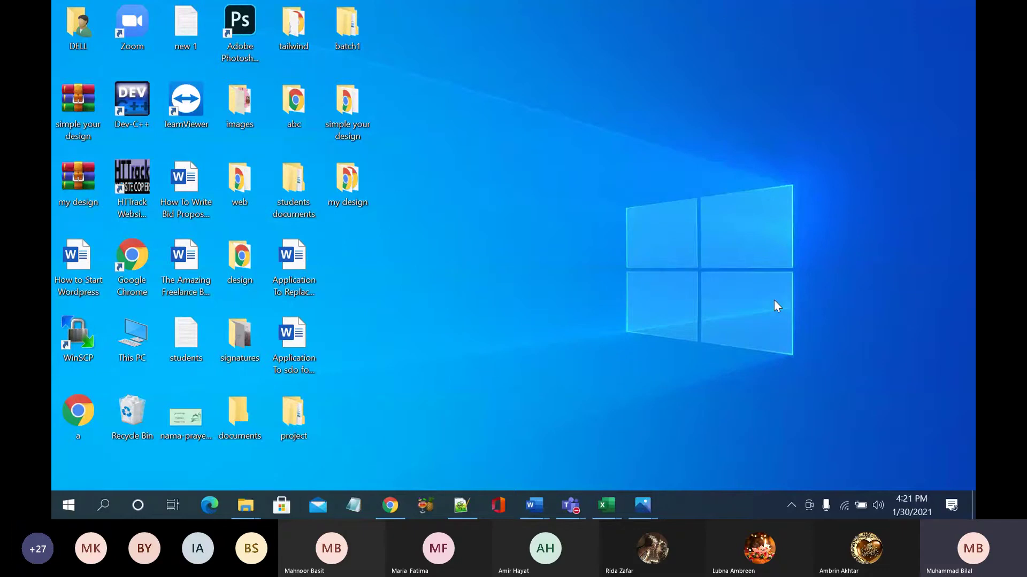
# Step: Launch the XAMPP Control Panel to check the Apache and MySQL services, leaving it running in the background
pyautogui.press('super')
pyautogui.write('xa')
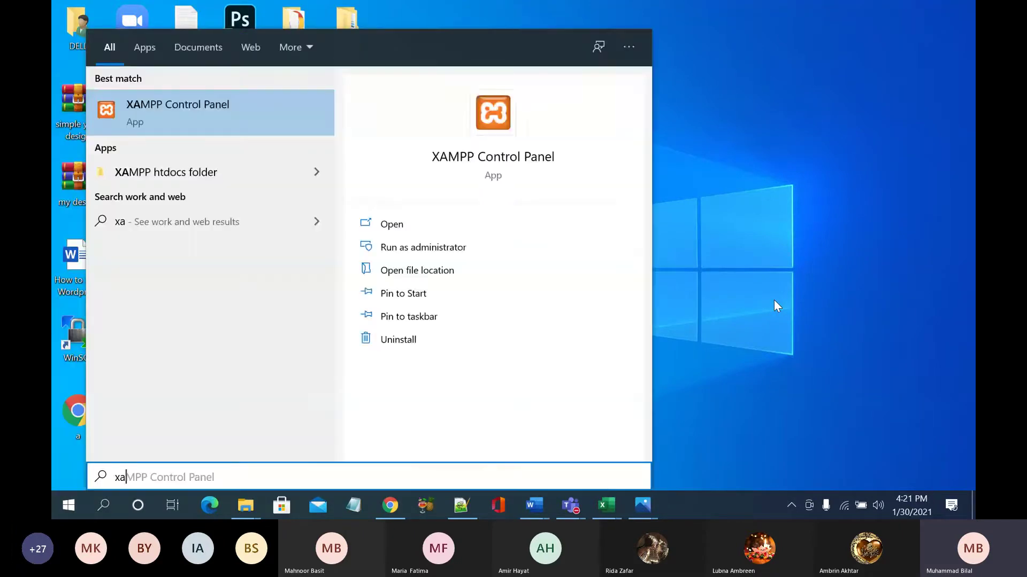
pyautogui.press('Return')
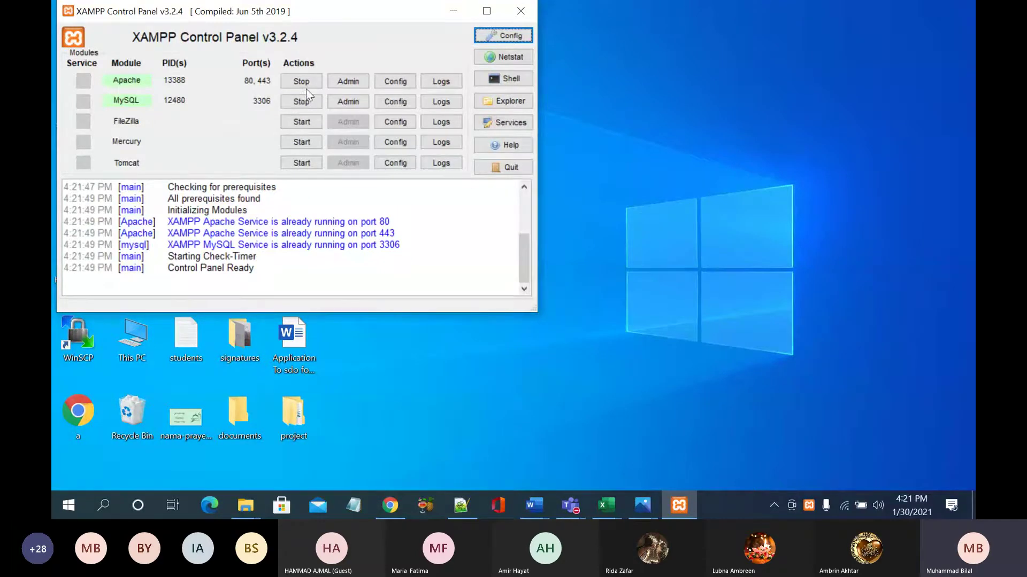
pyautogui.click(521, 11)
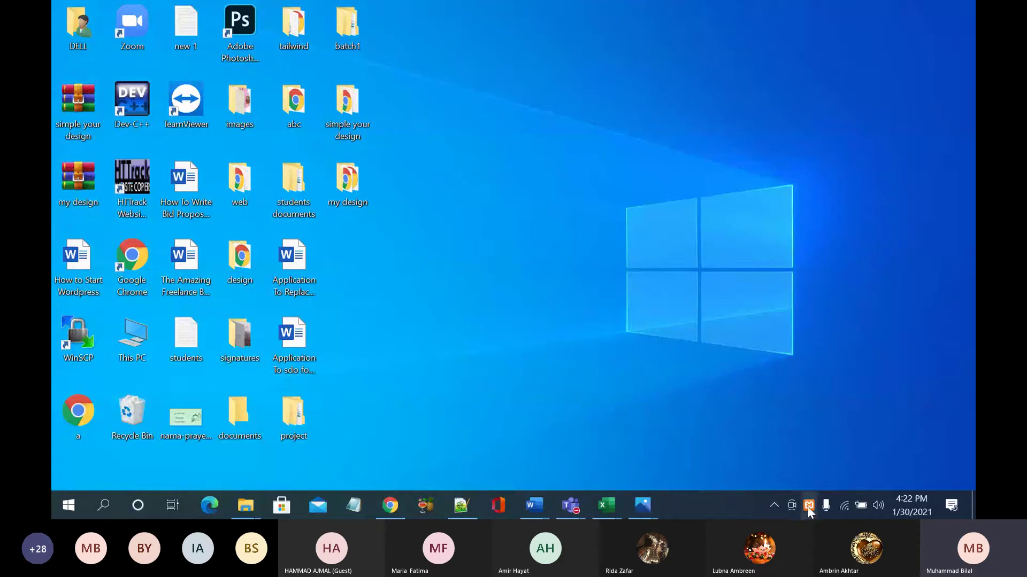
# Step: Refresh the desktop and close the open my design folder window
pyautogui.rightClick(693, 374)
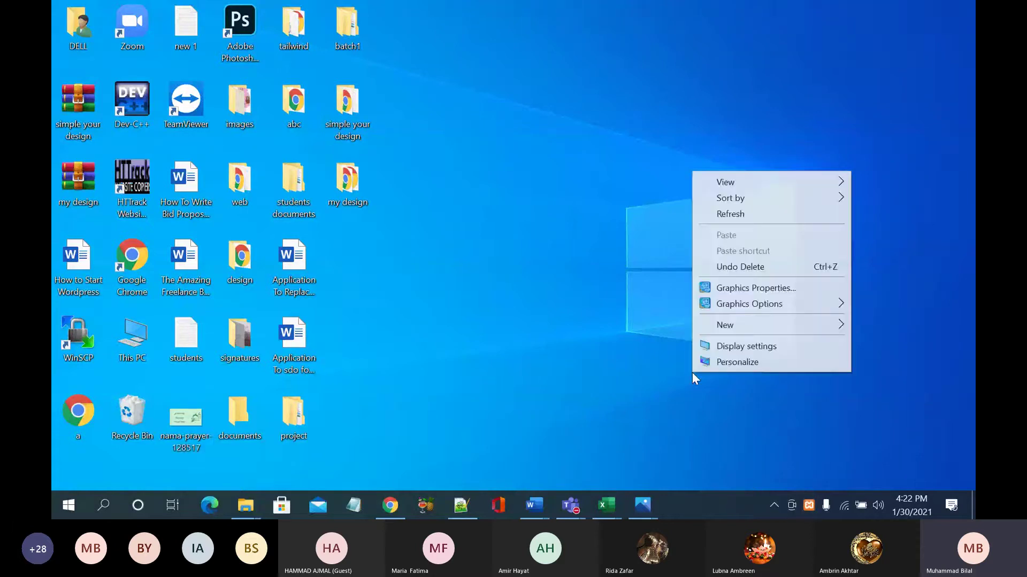
pyautogui.click(772, 215)
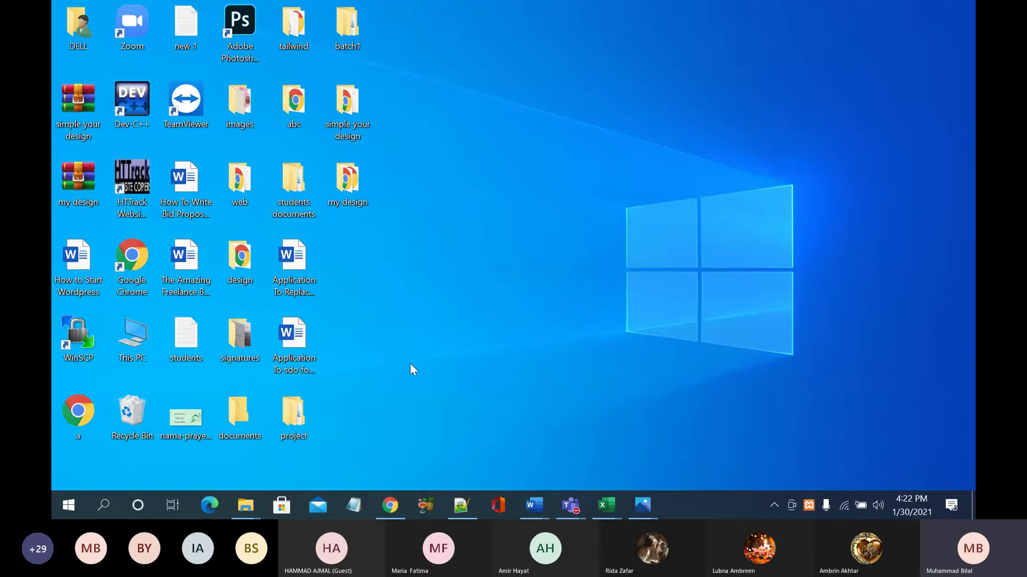
pyautogui.moveTo(251, 513)
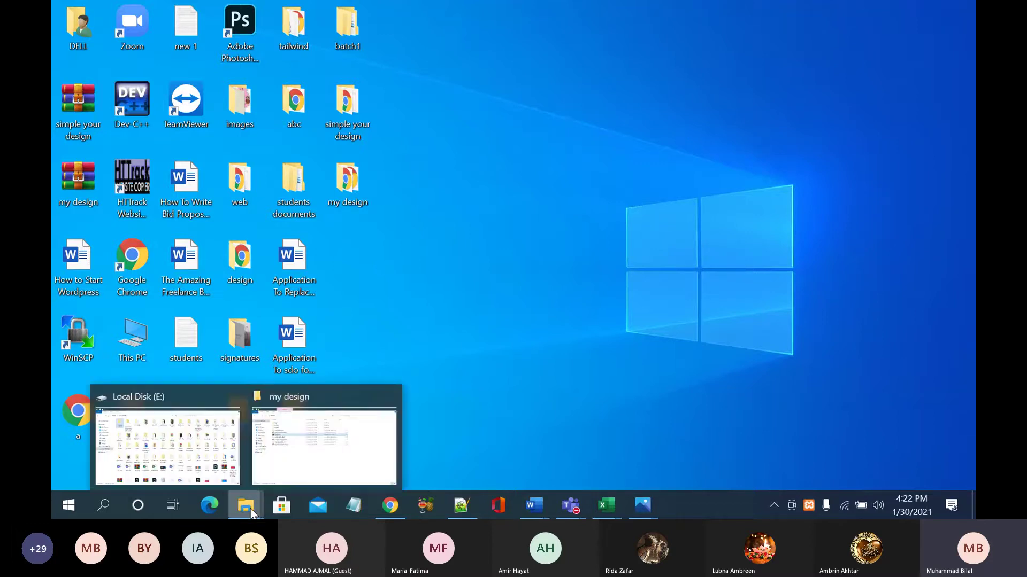
pyautogui.click(318, 448)
pyautogui.click(957, 7)
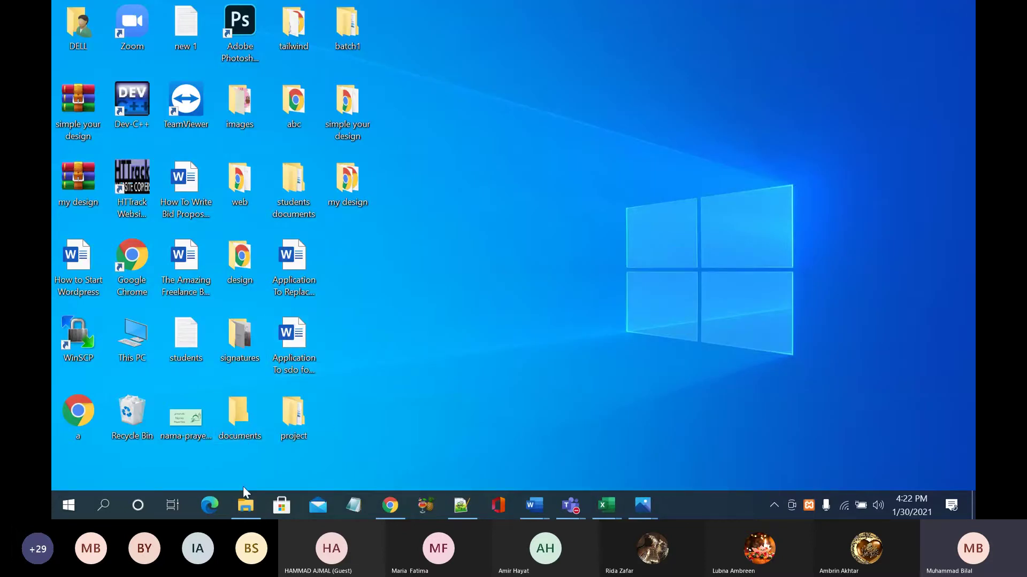
# Step: Open the xampp folder on Local Disk (E:) in File Explorer
pyautogui.click(249, 515)
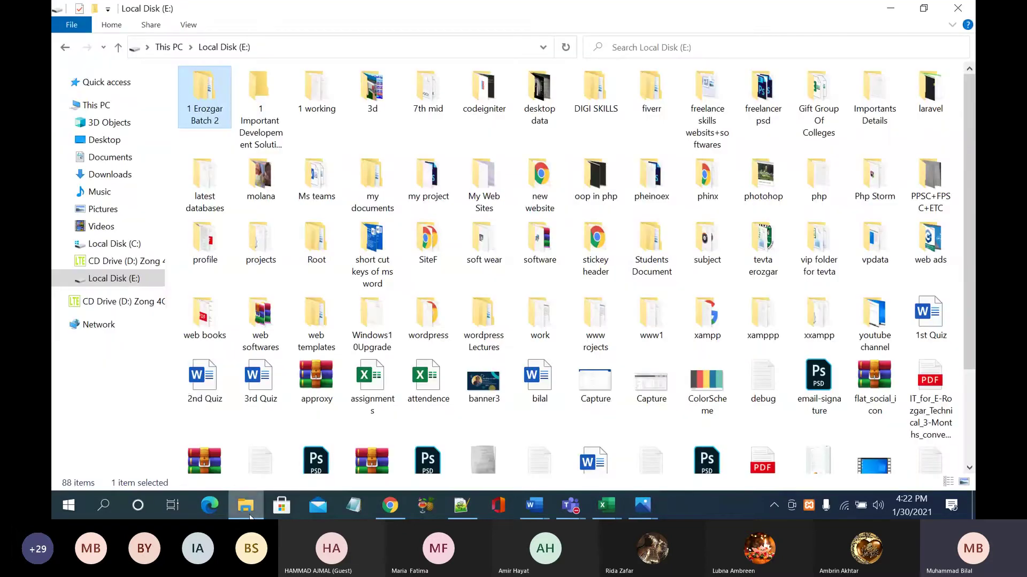
pyautogui.click(121, 284)
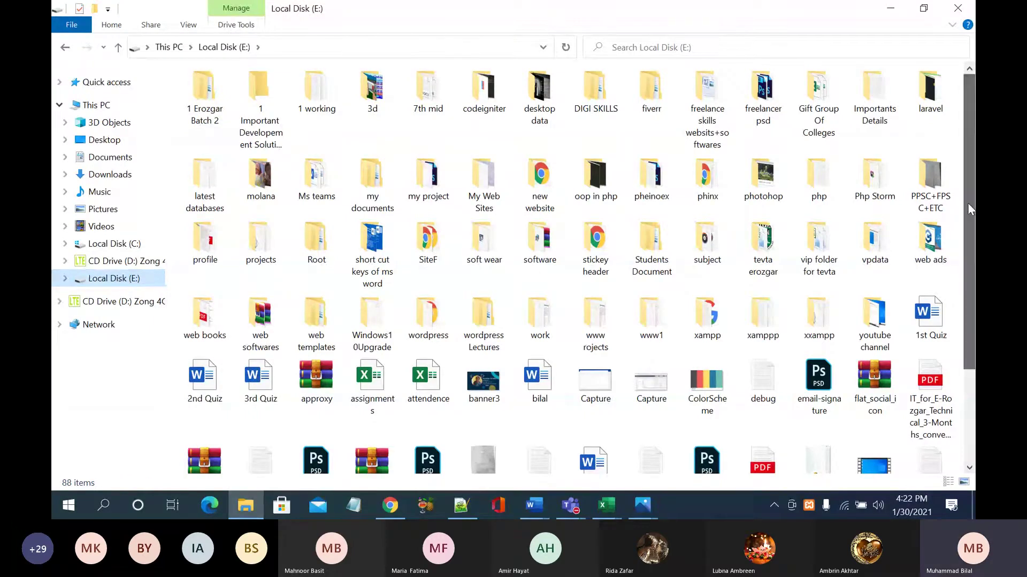
pyautogui.click(484, 315)
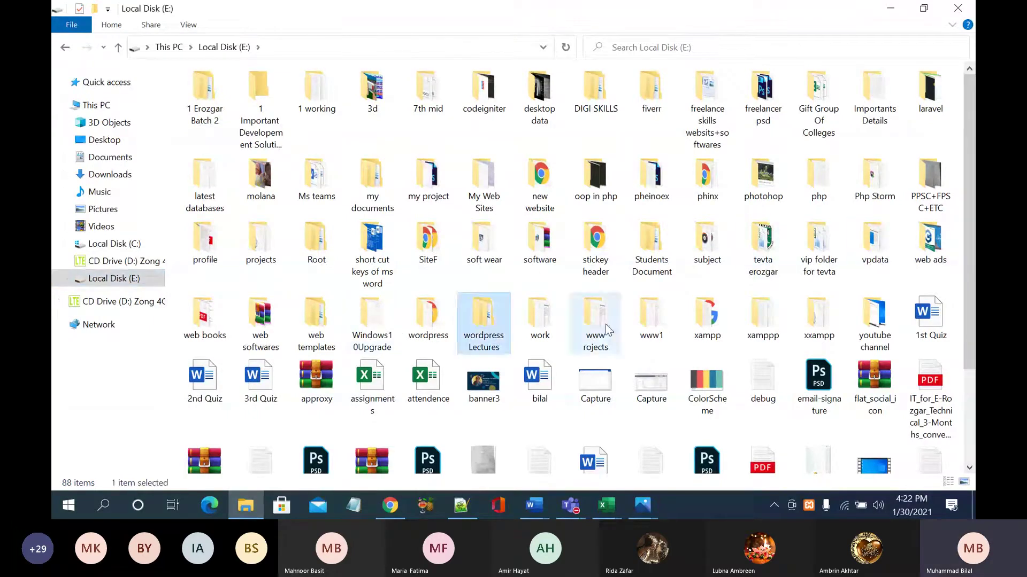
pyautogui.click(651, 320)
pyautogui.click(711, 332)
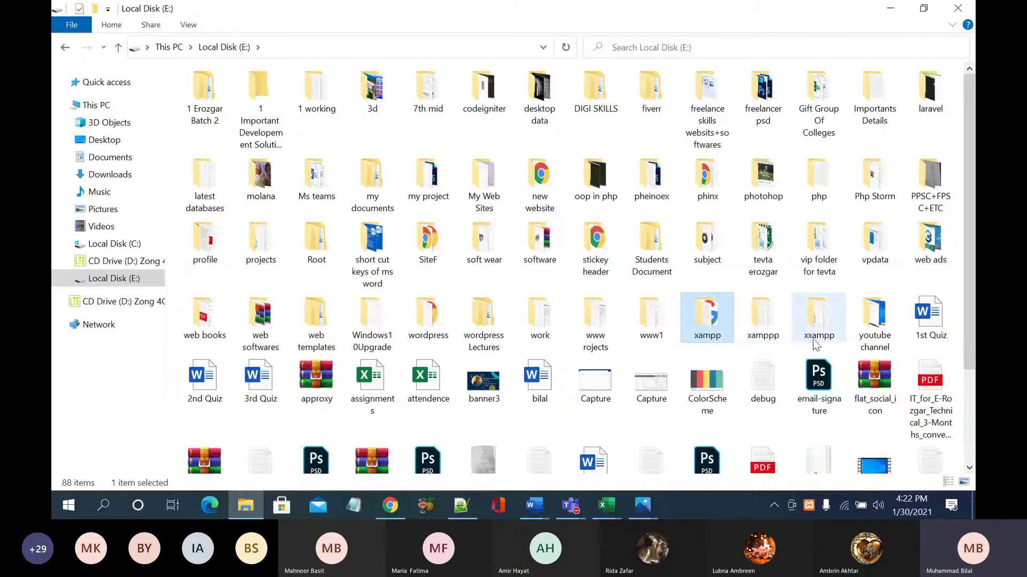
pyautogui.doubleClick(714, 325)
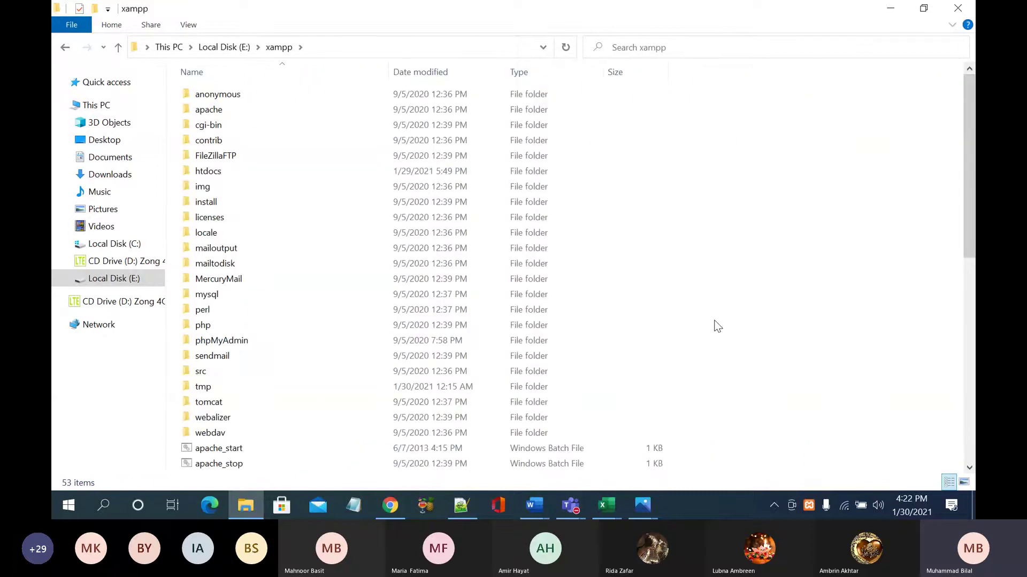
# Step: Open the htdocs folder inside xampp and select the wordpress-5.6 ZIP archive
pyautogui.scroll(-7, 717, 325)
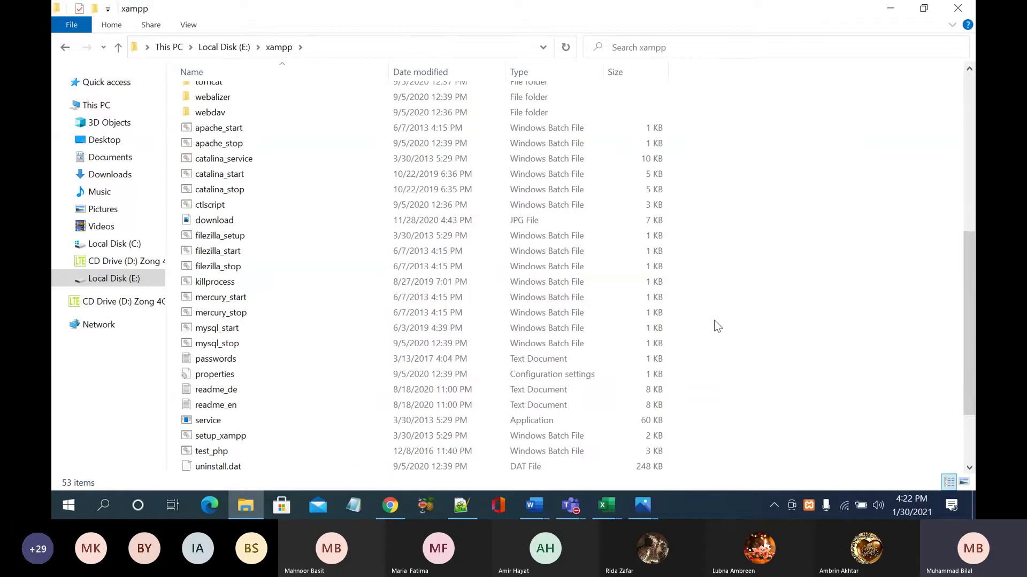
pyautogui.scroll(-3, 715, 325)
pyautogui.scroll(10, 715, 325)
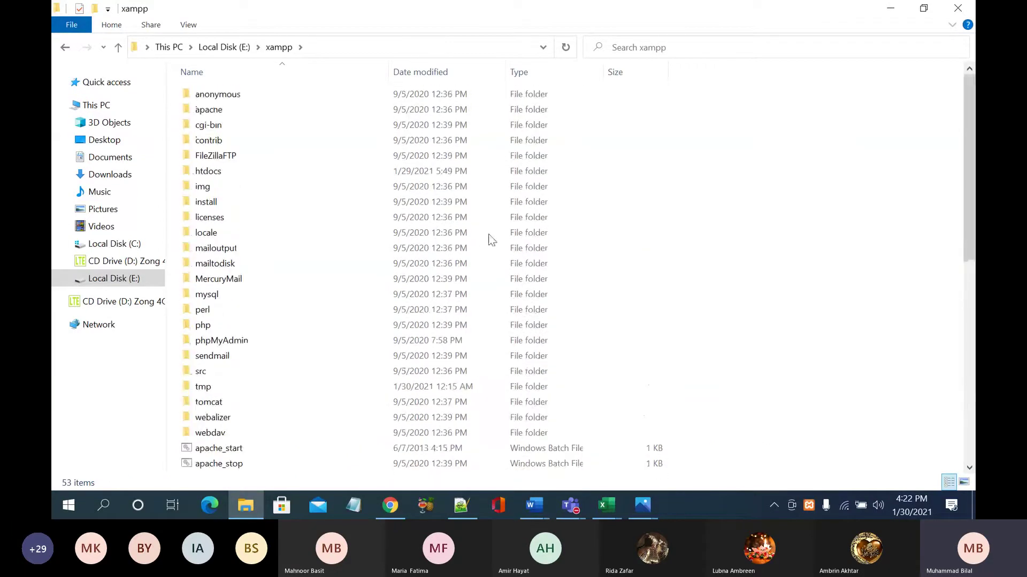
pyautogui.click(297, 170)
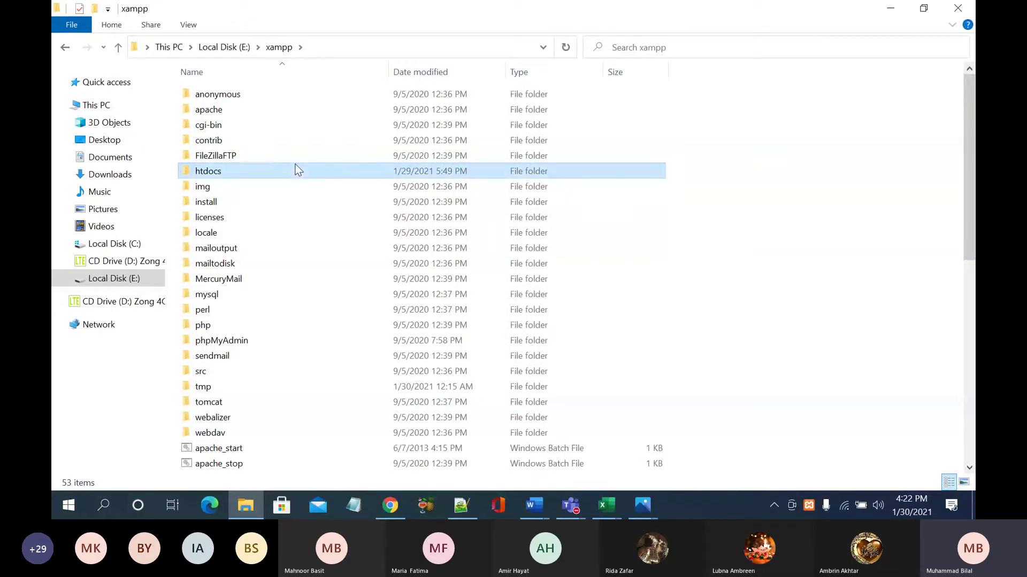
pyautogui.doubleClick(226, 172)
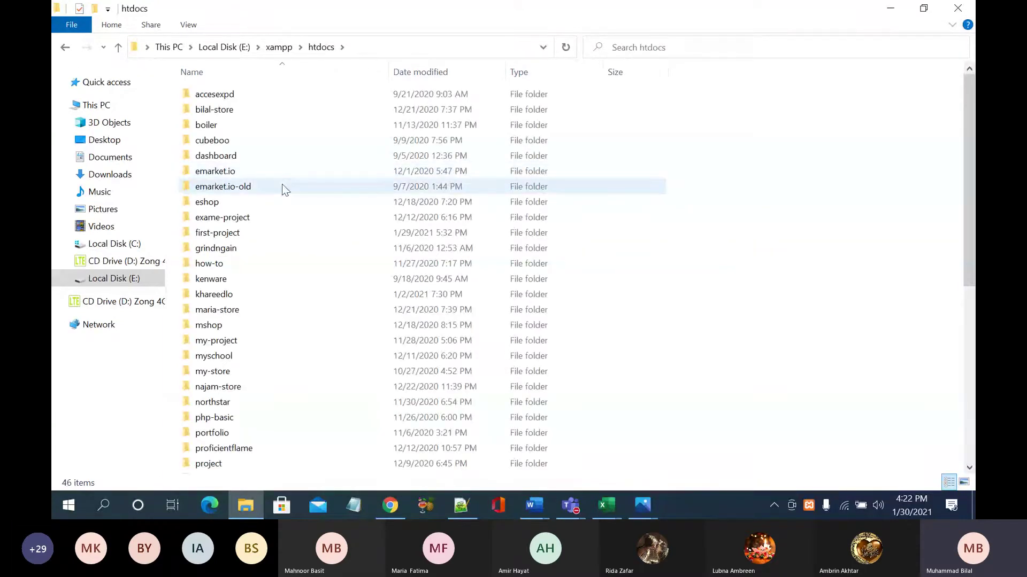
pyautogui.scroll(-7, 378, 287)
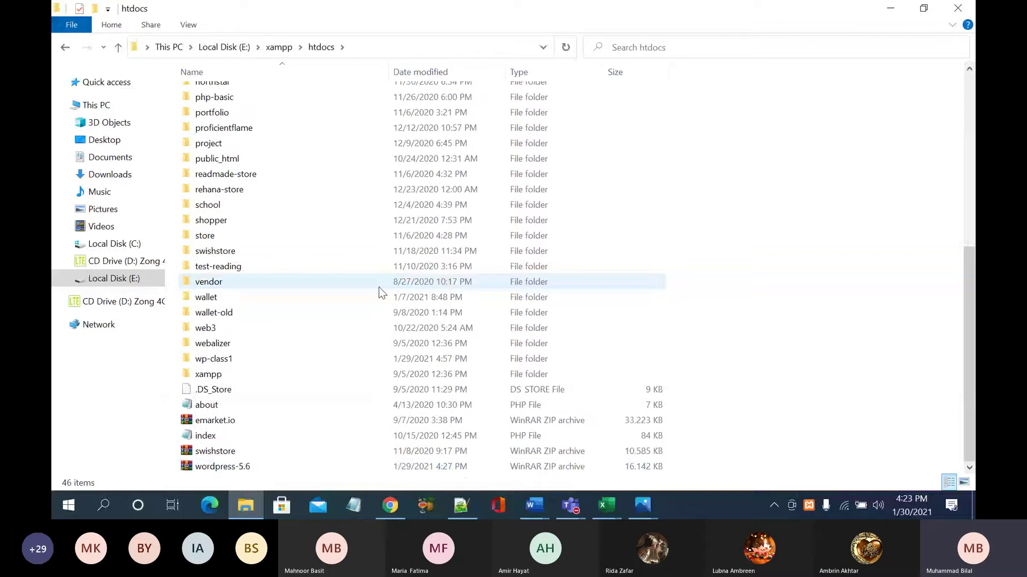
pyautogui.click(271, 471)
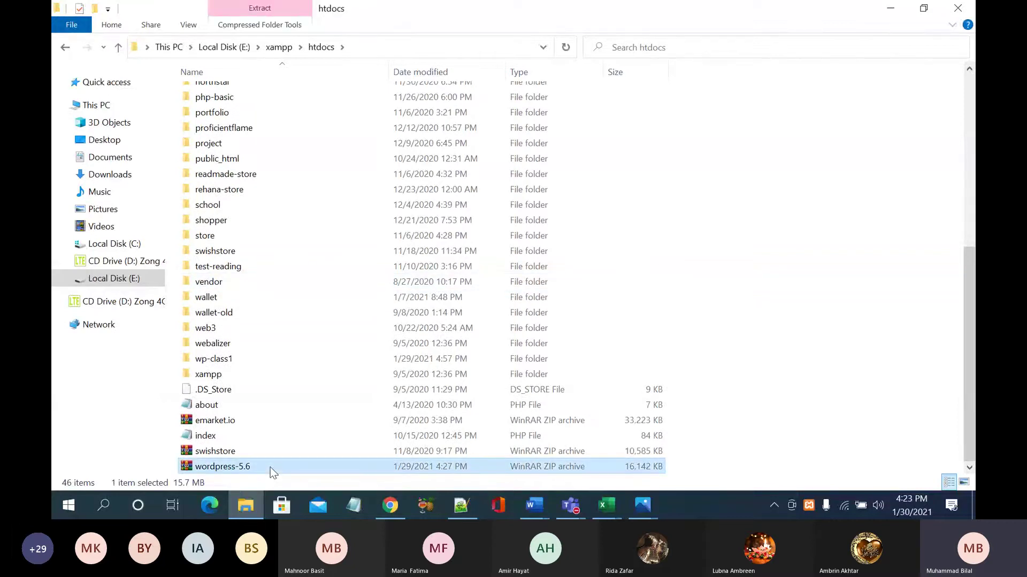
# Step: Switch to the Teams meeting, dismiss the recording notice, and minimize both the meeting window and its floating call window
pyautogui.moveTo(566, 499)
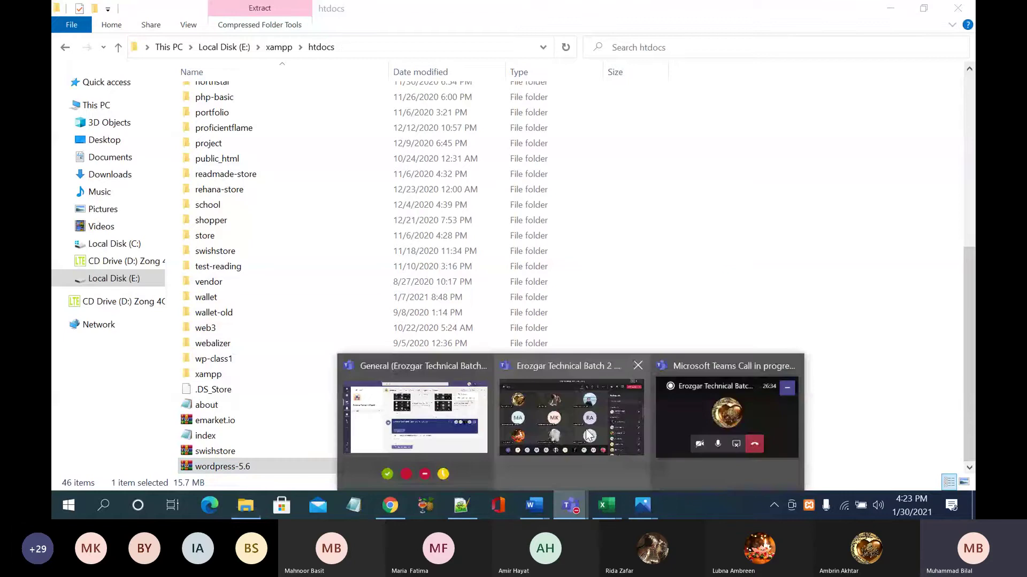
pyautogui.click(585, 429)
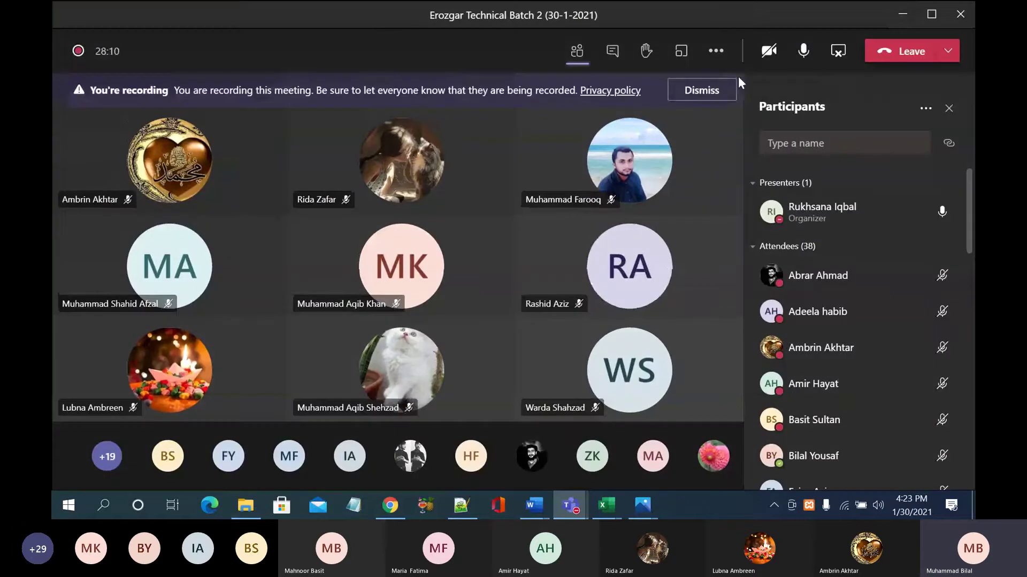
pyautogui.click(710, 91)
pyautogui.click(900, 16)
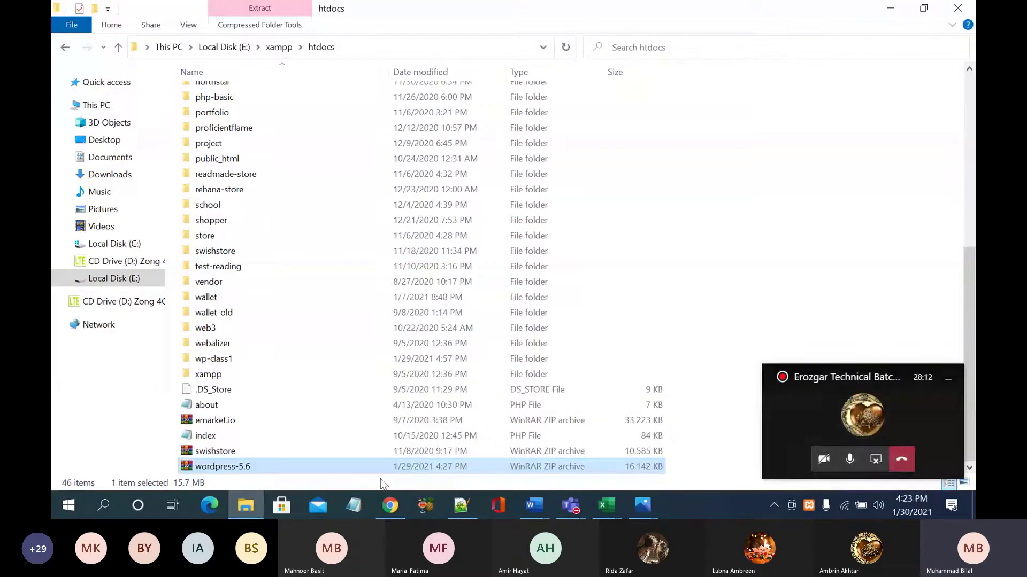
pyautogui.click(948, 378)
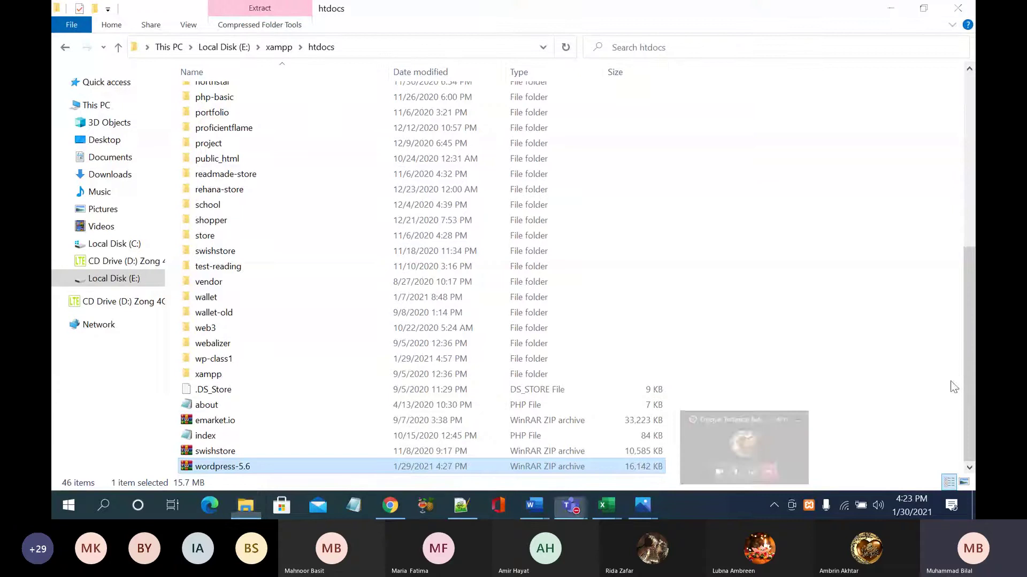
# Step: Extract the wordpress-5.6 archive directly into the htdocs folder
pyautogui.rightClick(335, 461)
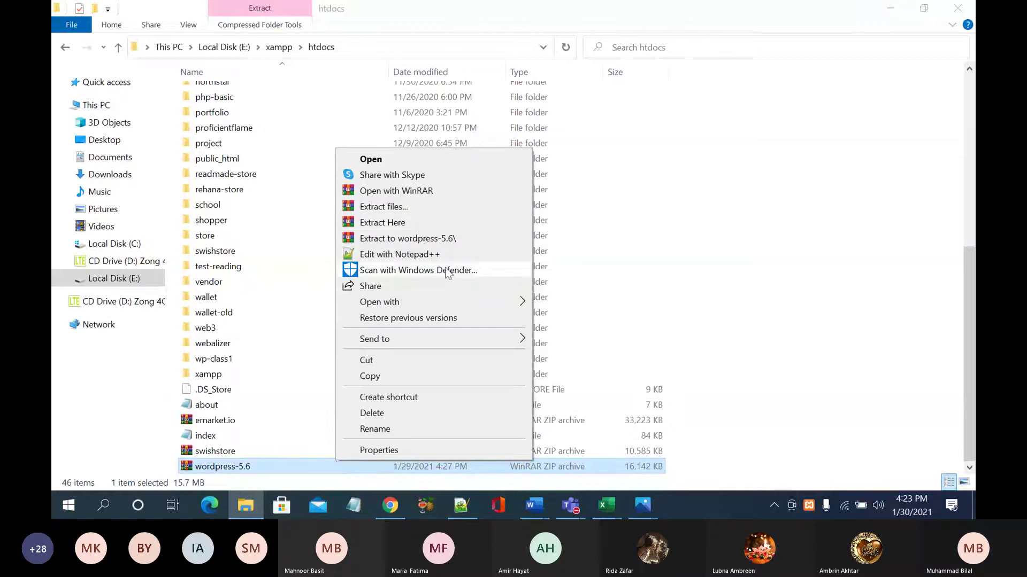
pyautogui.click(442, 225)
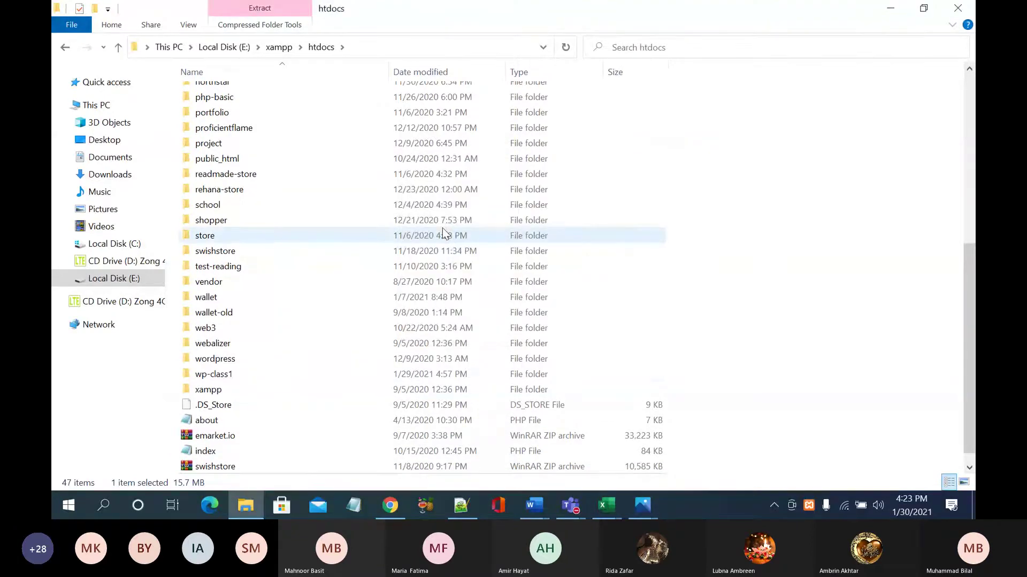
pyautogui.scroll(-1, 344, 383)
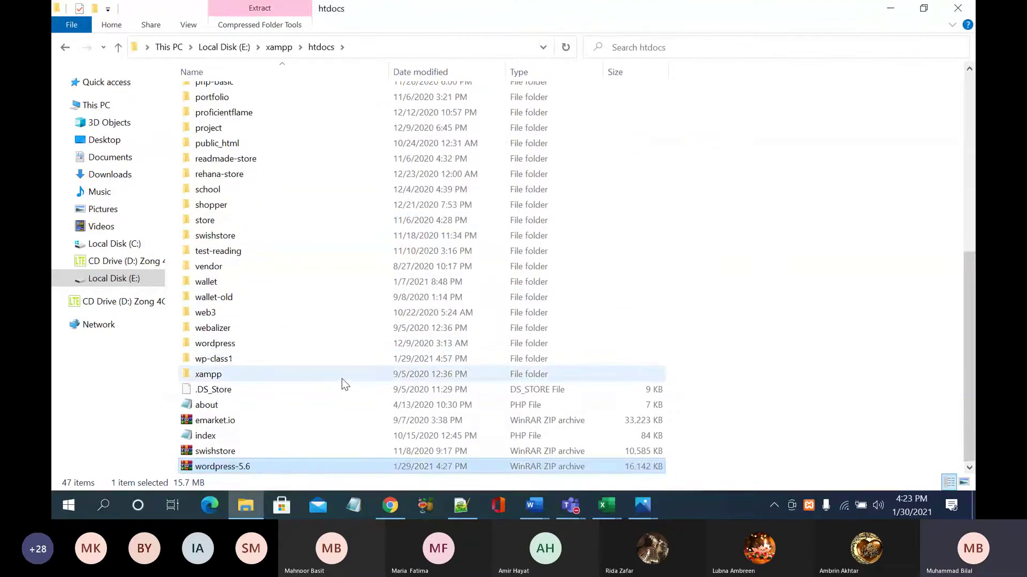
# Step: Examine the files and subfolders inside the extracted wordpress folder and return to htdocs
pyautogui.click(317, 348)
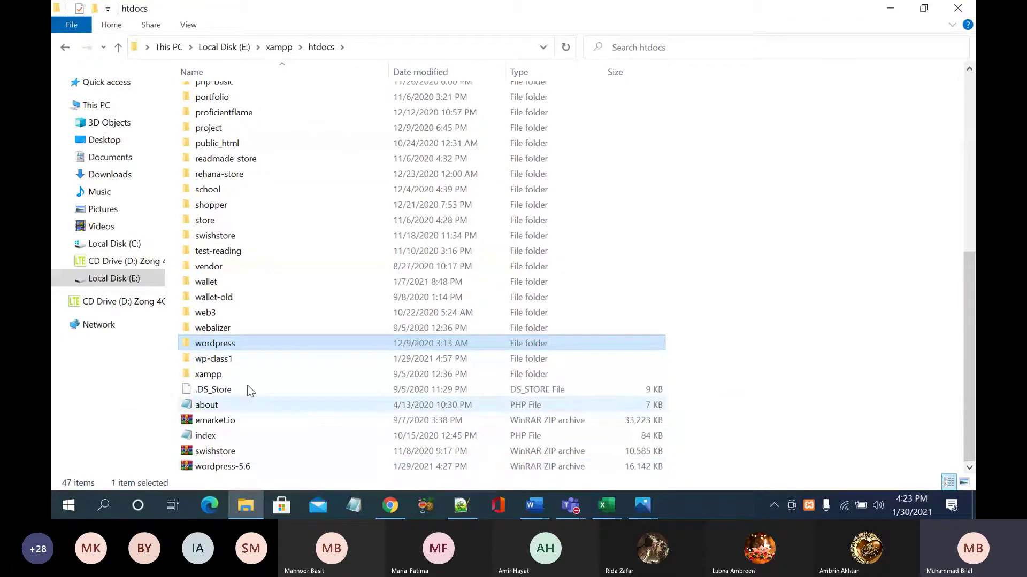
pyautogui.doubleClick(249, 343)
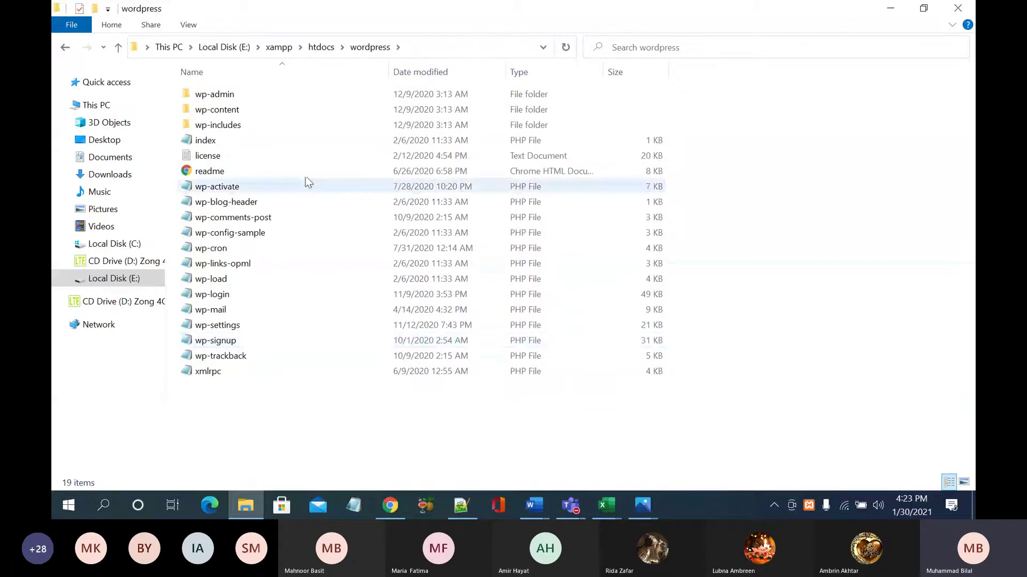
pyautogui.click(321, 47)
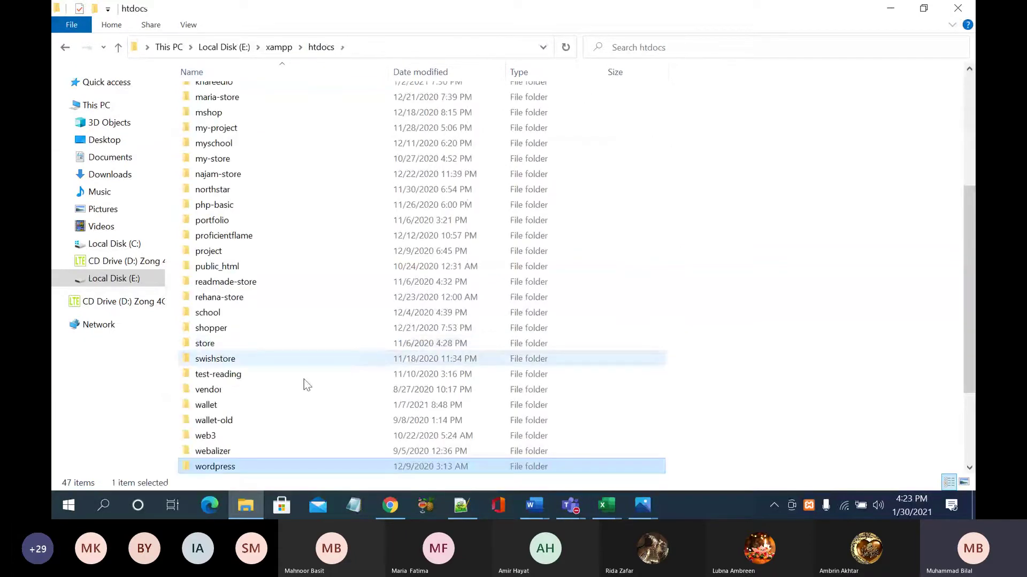
pyautogui.scroll(-2, 274, 465)
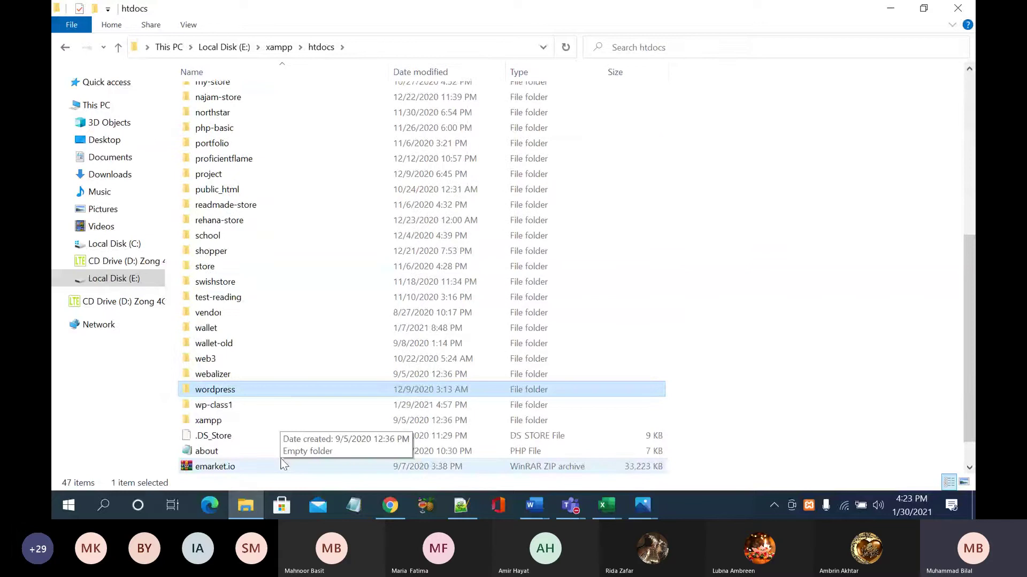
pyautogui.scroll(-1, 282, 463)
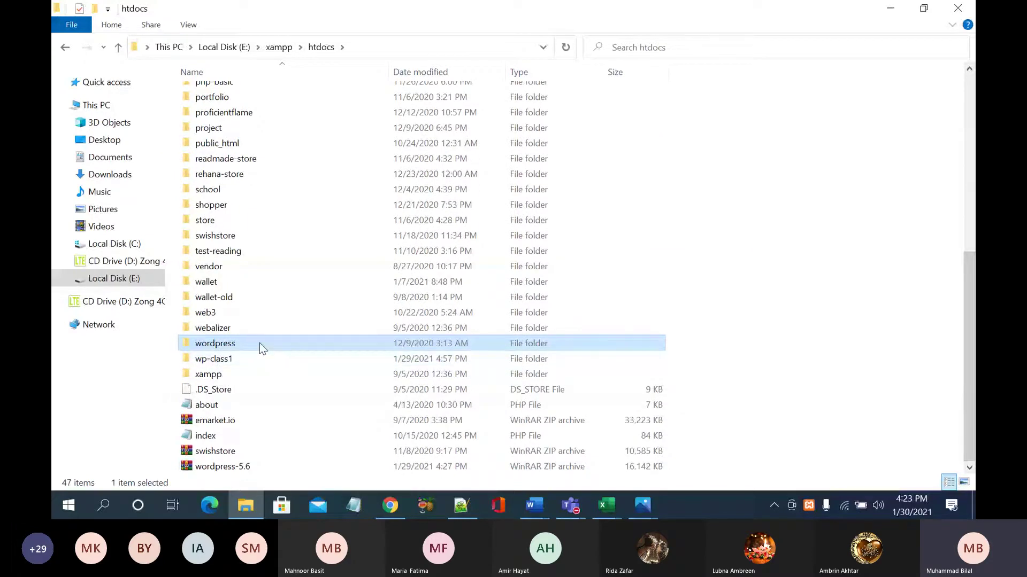
pyautogui.doubleClick(264, 342)
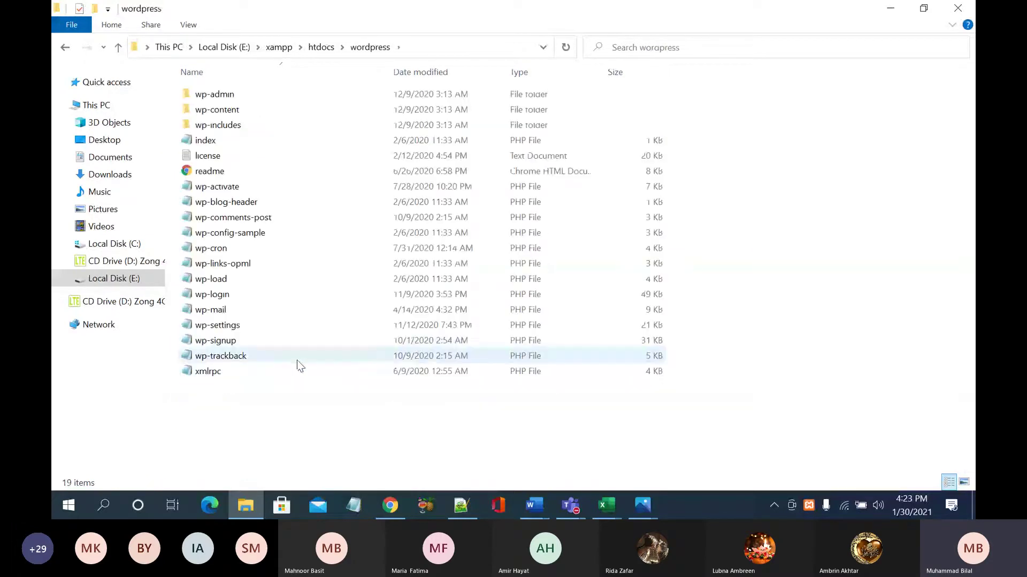
pyautogui.click(321, 47)
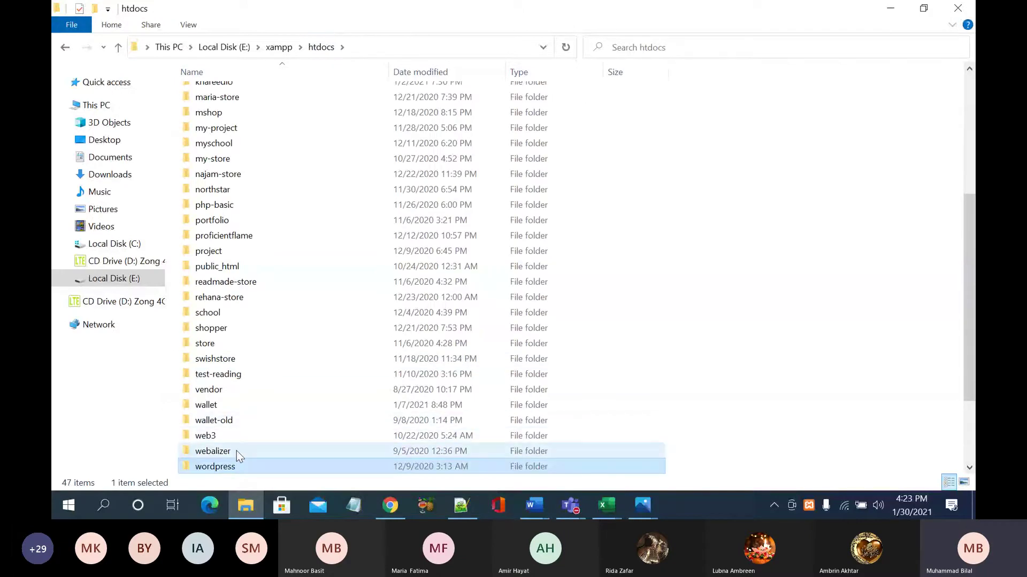
# Step: Rename the extracted wordpress folder in htdocs to second-class
pyautogui.scroll(-3, 236, 451)
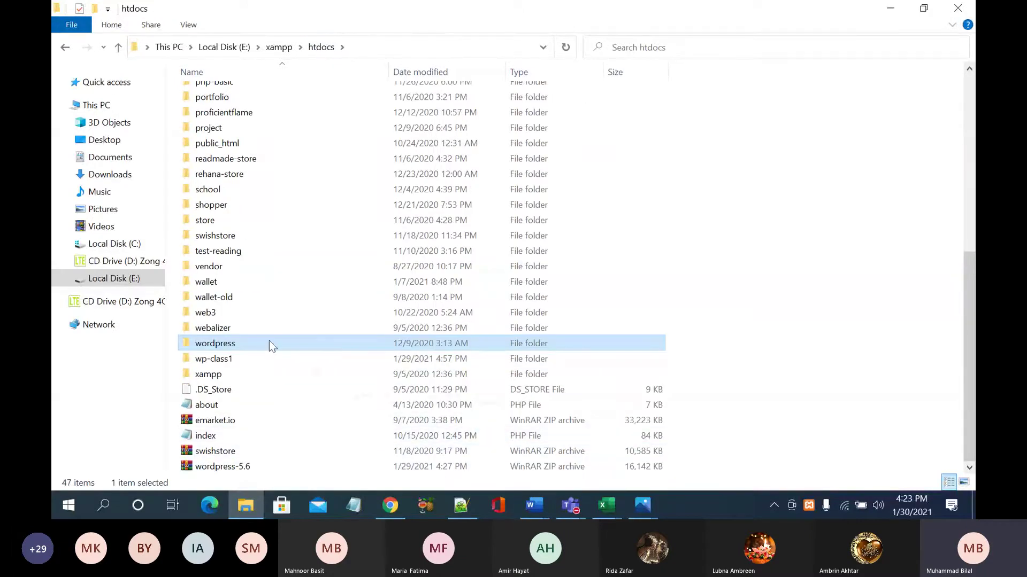
pyautogui.moveTo(268, 341)
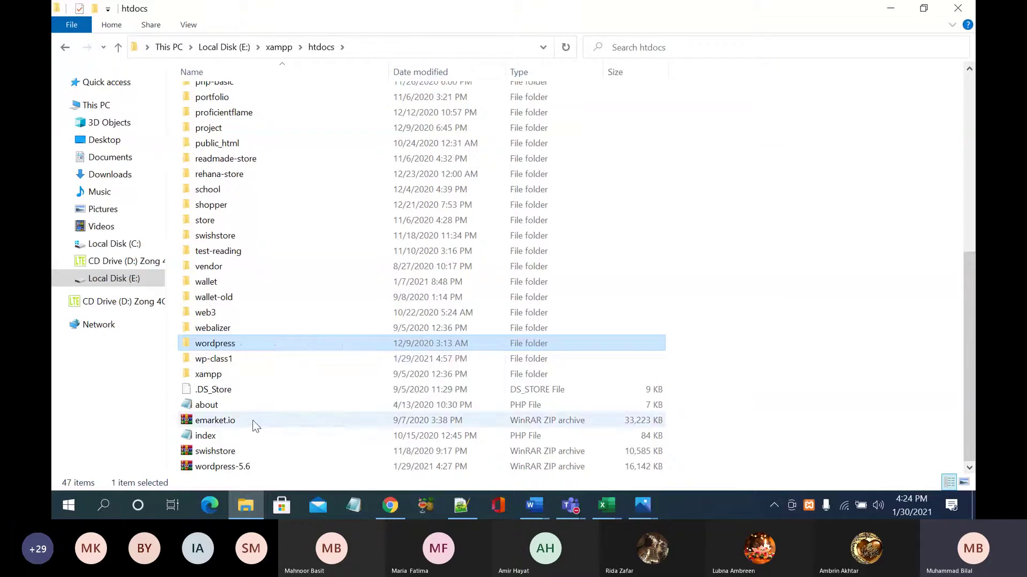
pyautogui.rightClick(248, 345)
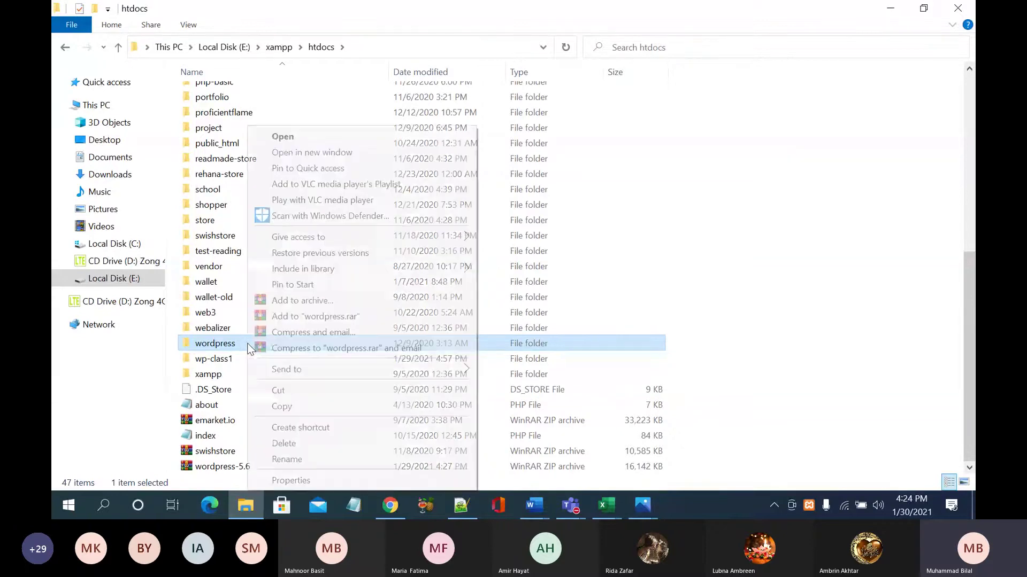
pyautogui.click(300, 460)
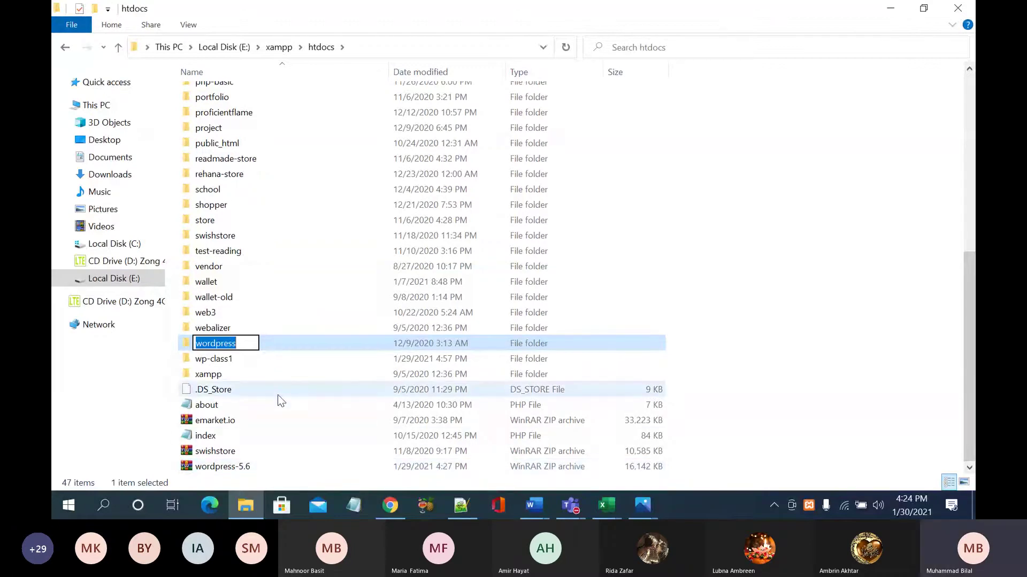
pyautogui.write('se')
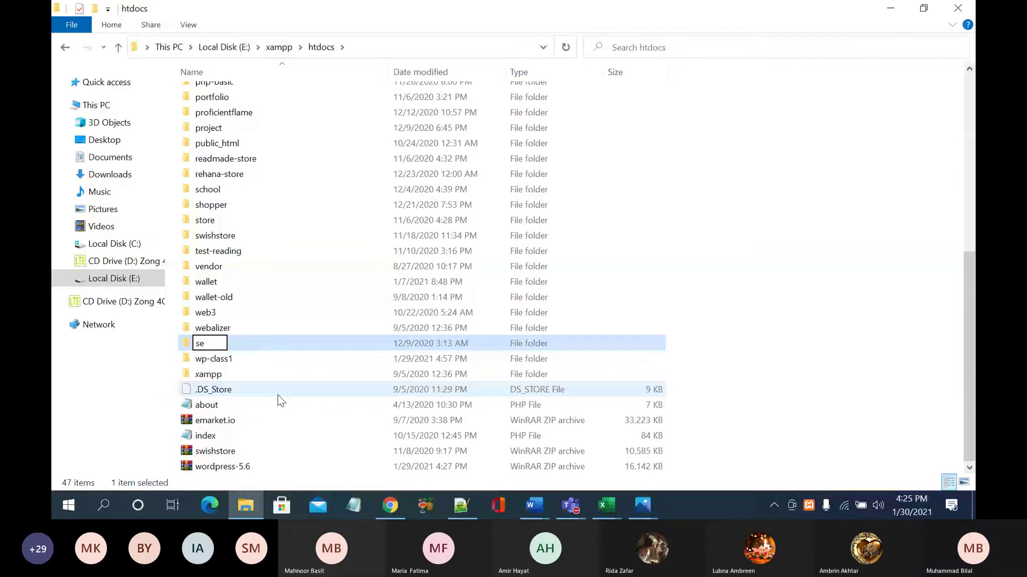
pyautogui.write('cond')
pyautogui.write('-class')
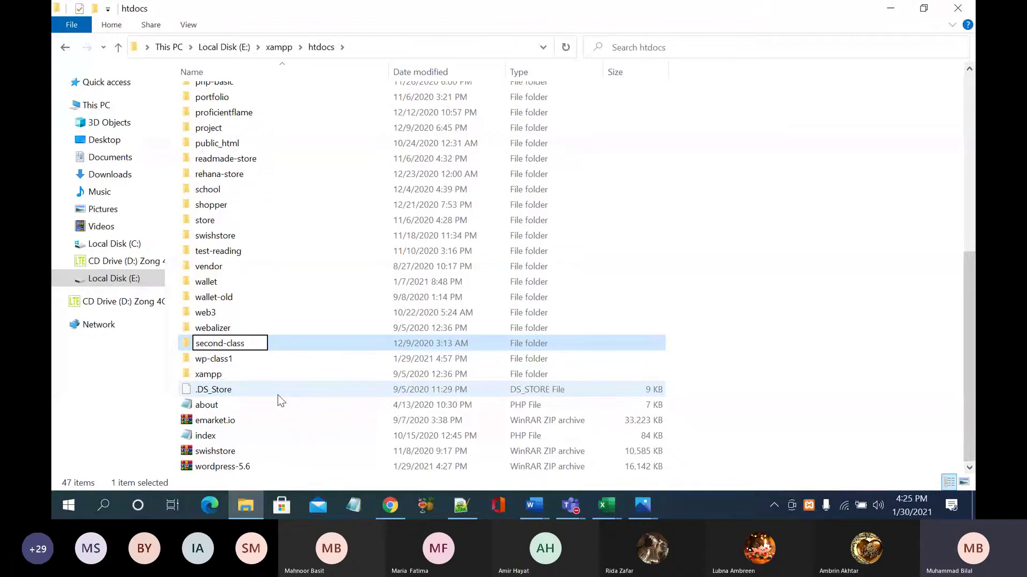
pyautogui.press('Return')
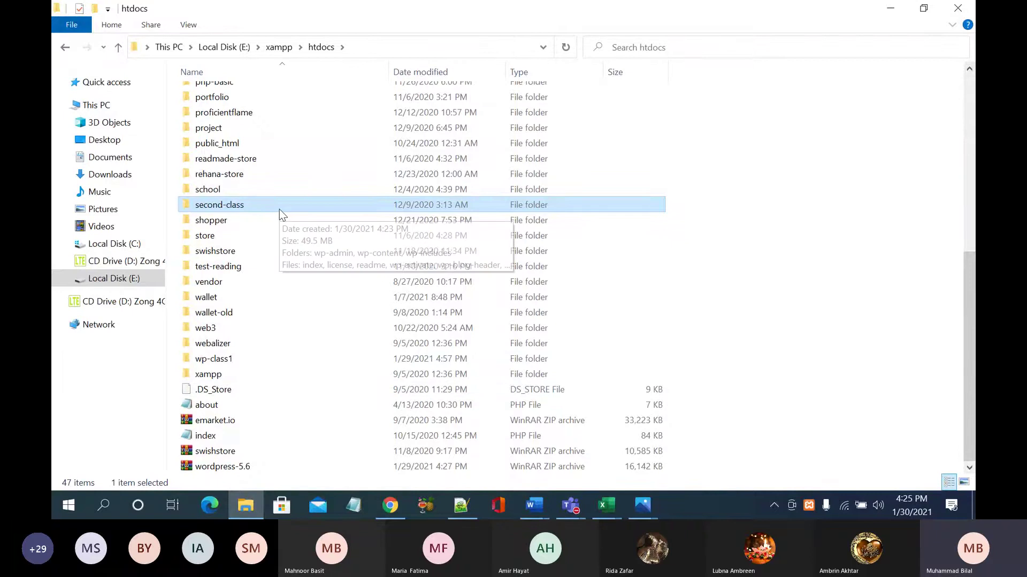
# Step: Rename the second-class folder in htdocs to class2
pyautogui.scroll(1, 279, 210)
pyautogui.scroll(3, 279, 213)
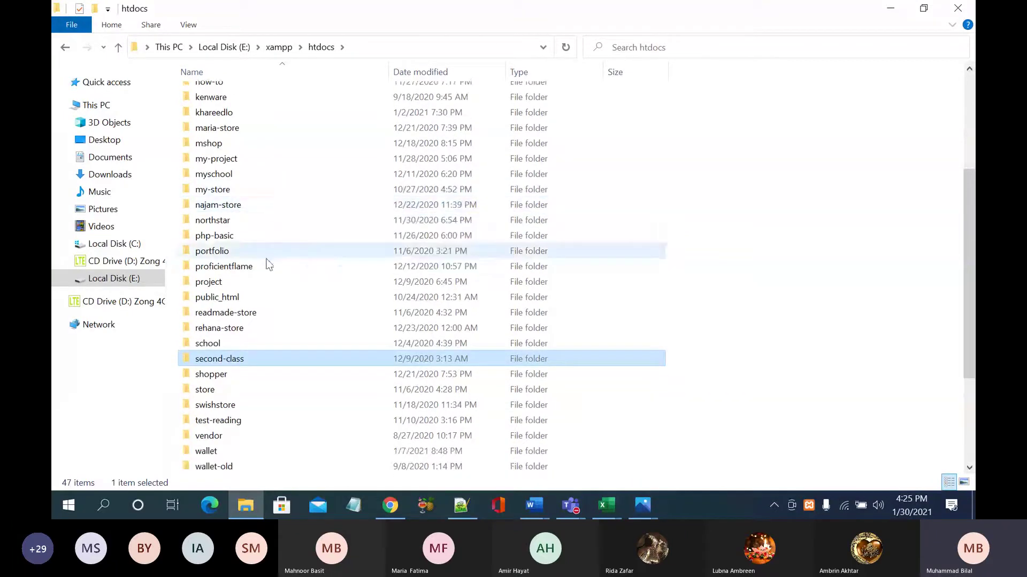
pyautogui.rightClick(249, 357)
pyautogui.click(319, 461)
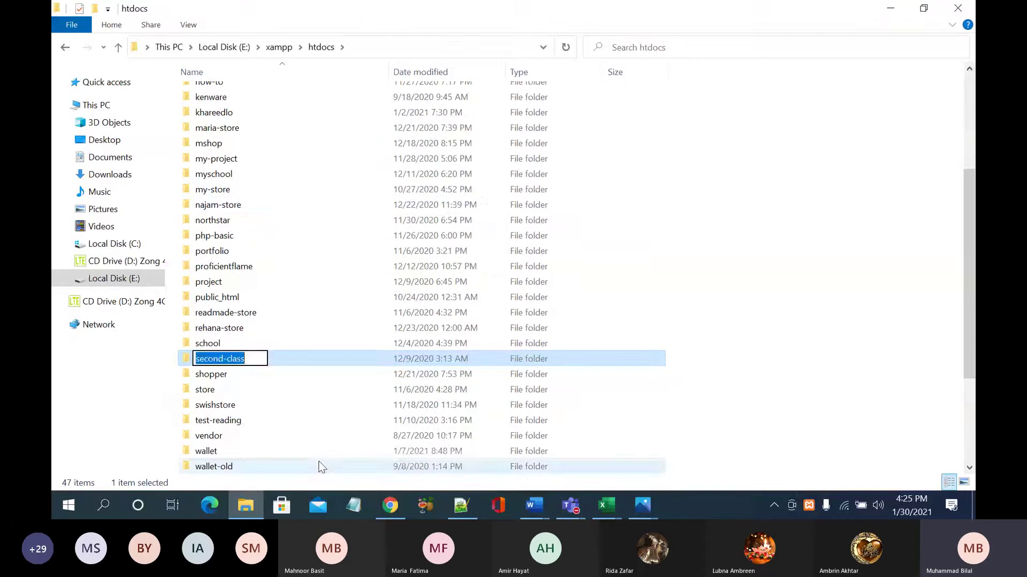
pyautogui.write('wp-class')
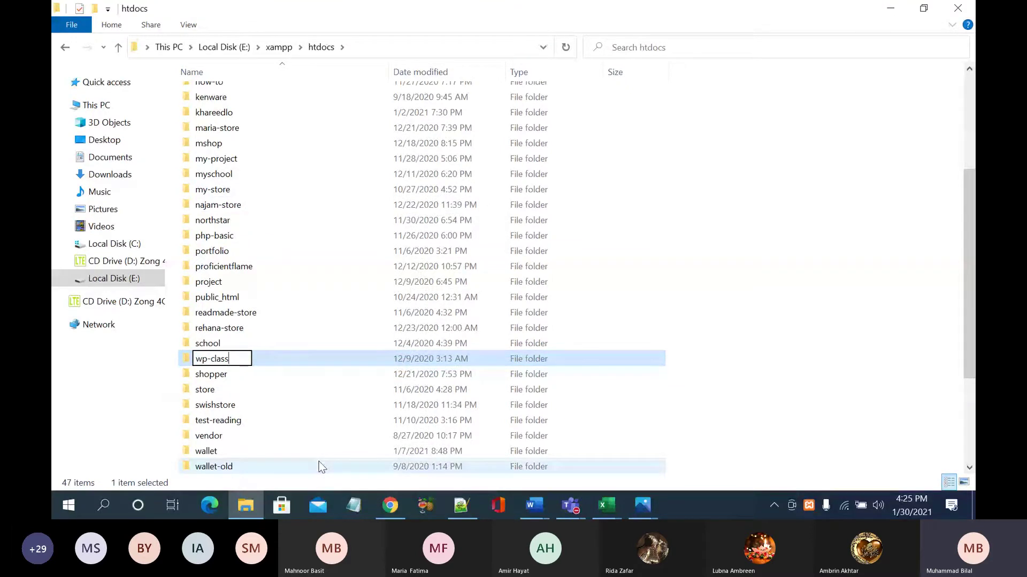
pyautogui.write('2')
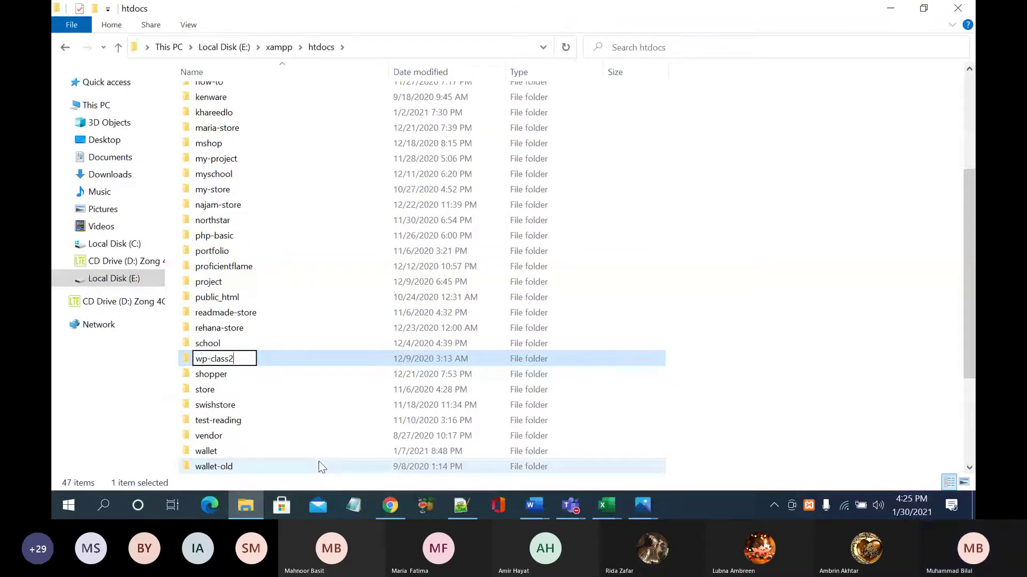
pyautogui.hotkey('ctrl', 'a')
pyautogui.write('class2')
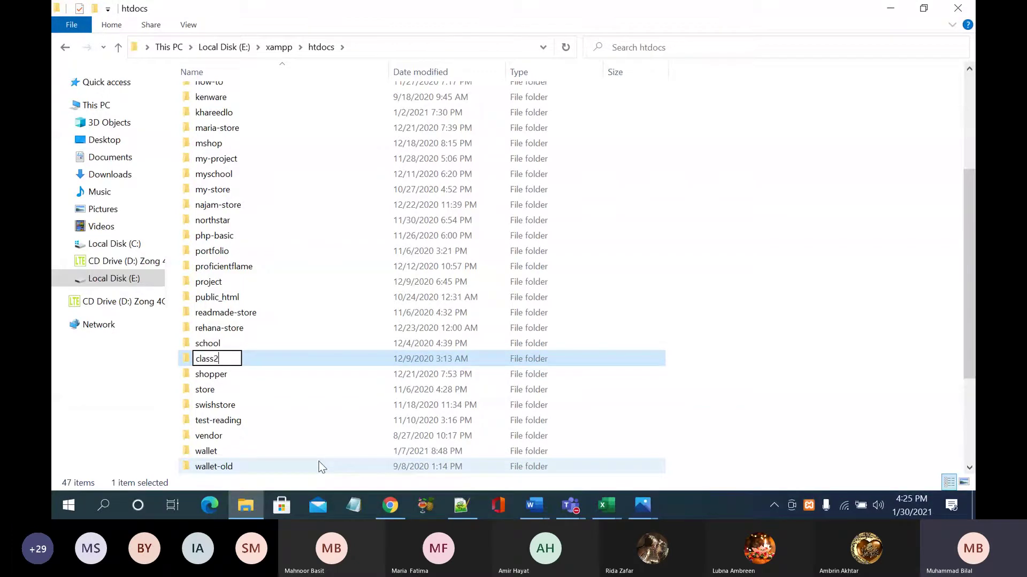
pyautogui.press('Return')
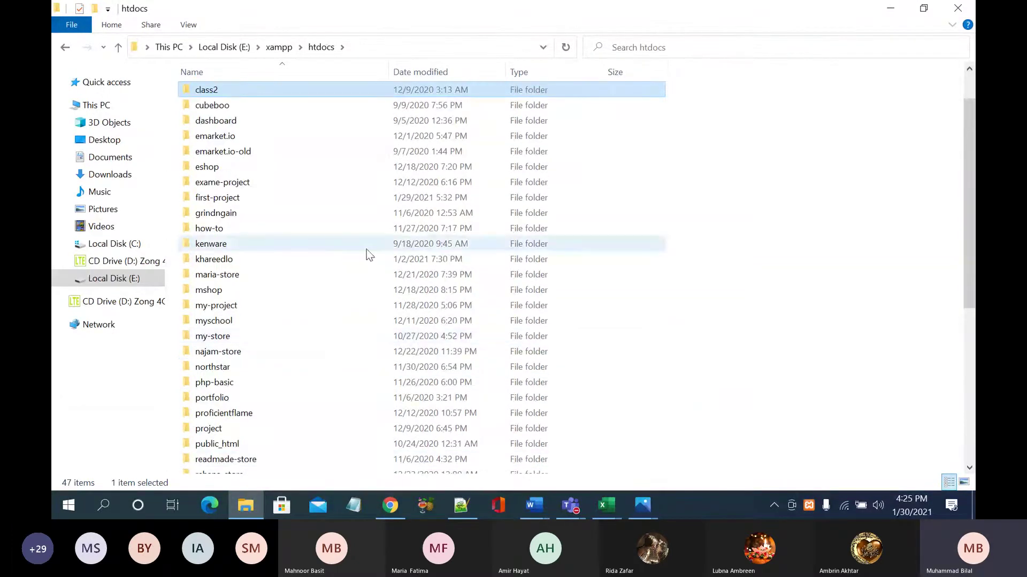
# Step: Switch from File Explorer to the Chrome browser
pyautogui.click(391, 506)
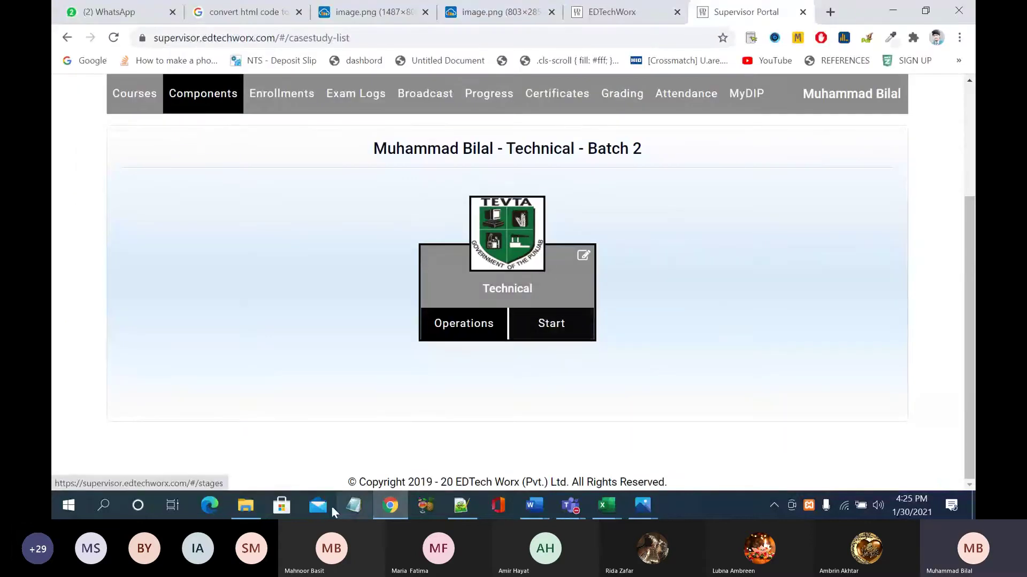
pyautogui.click(245, 505)
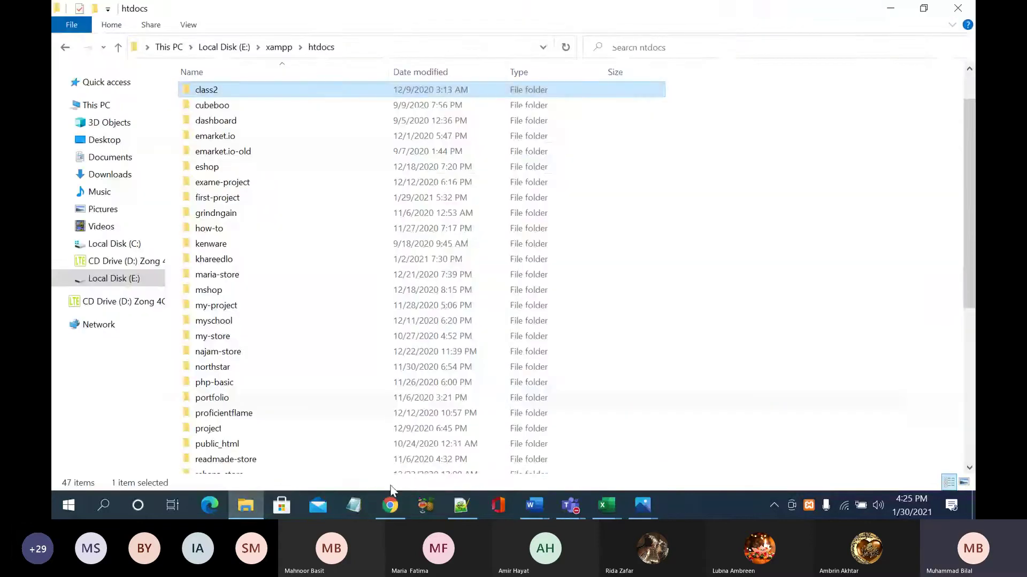
pyautogui.click(392, 510)
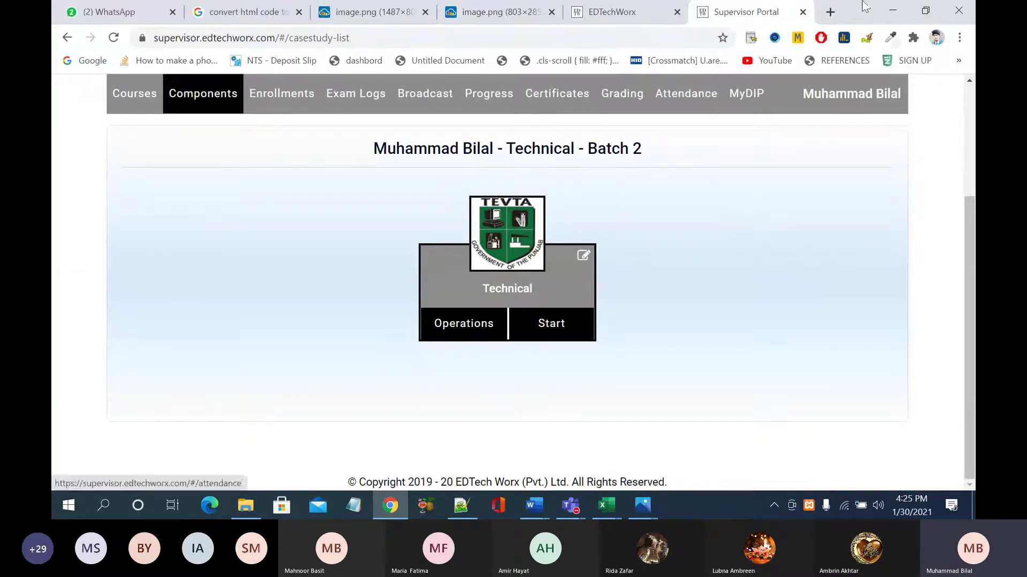
pyautogui.click(829, 22)
pyautogui.click(803, 13)
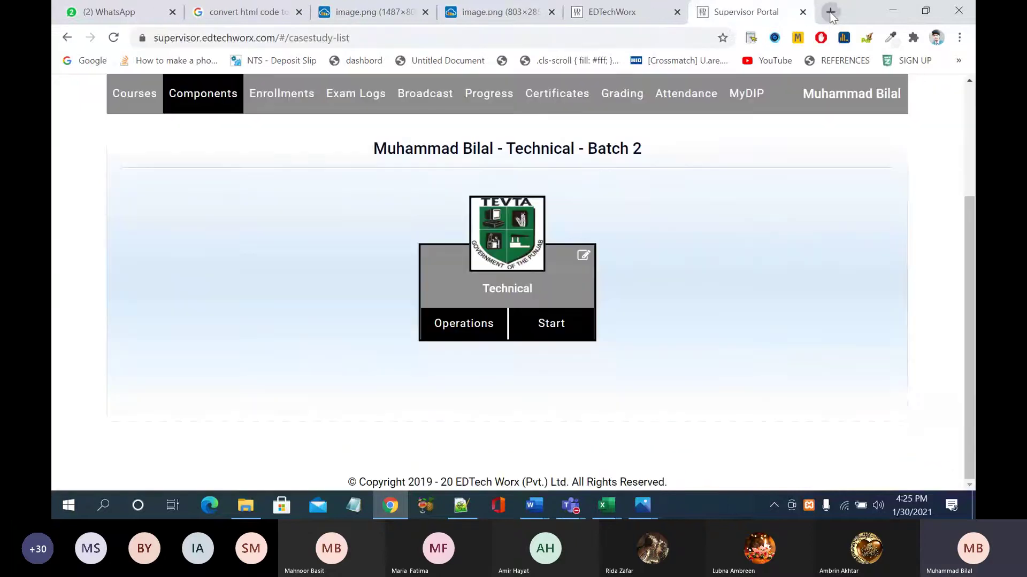
pyautogui.click(830, 13)
pyautogui.click(830, 12)
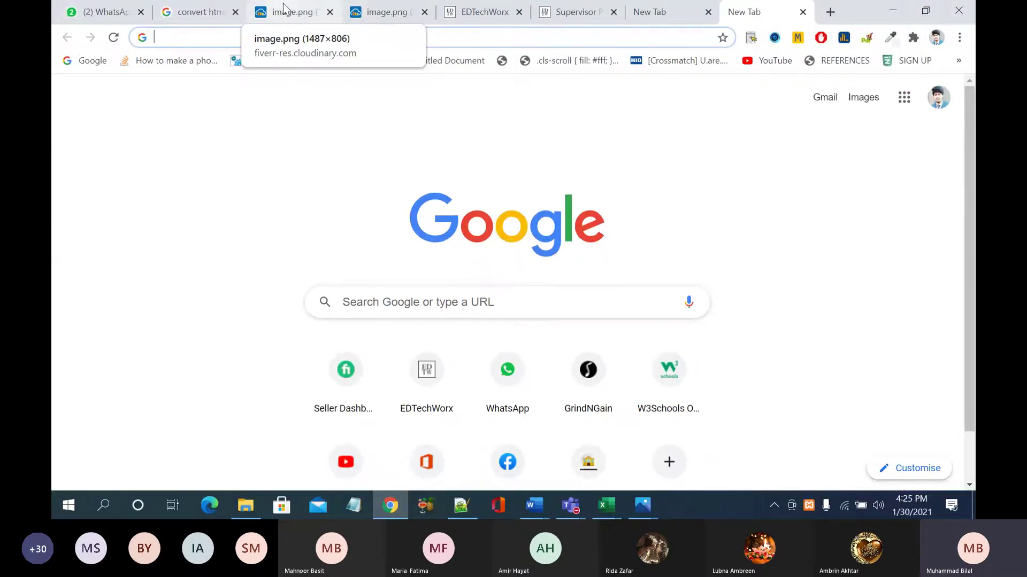
pyautogui.click(708, 12)
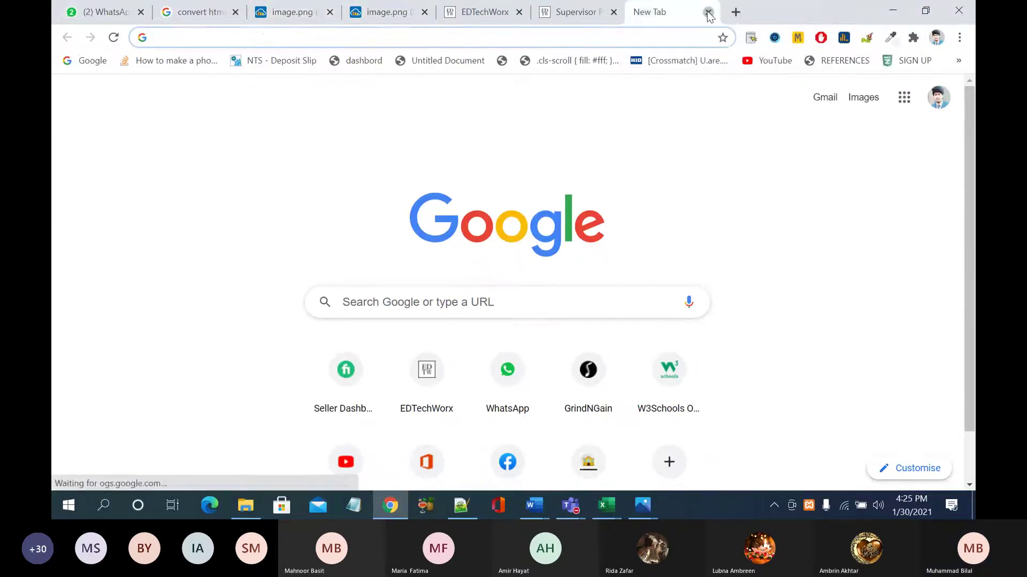
pyautogui.click(709, 12)
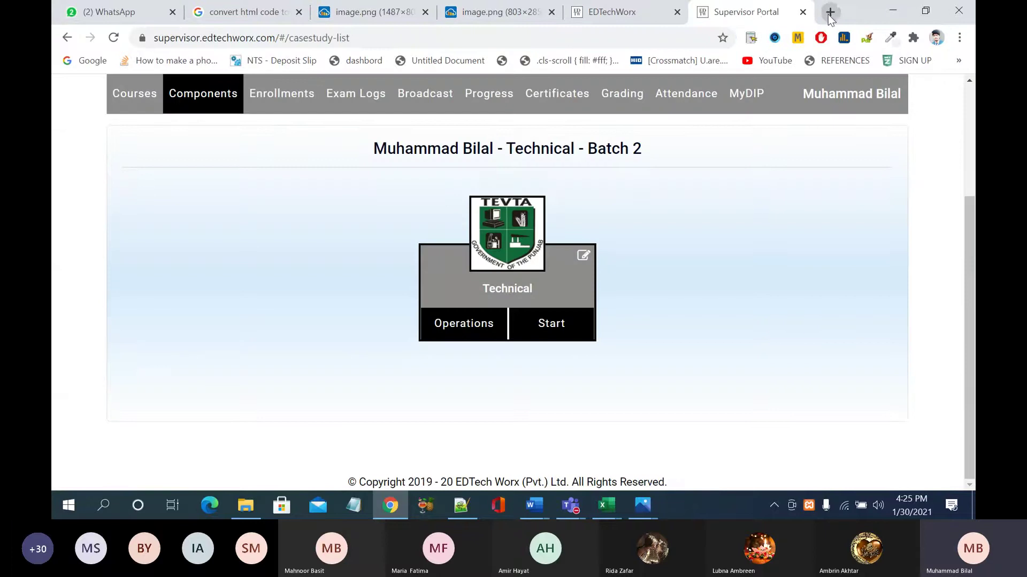
# Step: Open the existing WordPress site at localhost/wp-class1 in a new browser tab and look over its home page
pyautogui.click(827, 13)
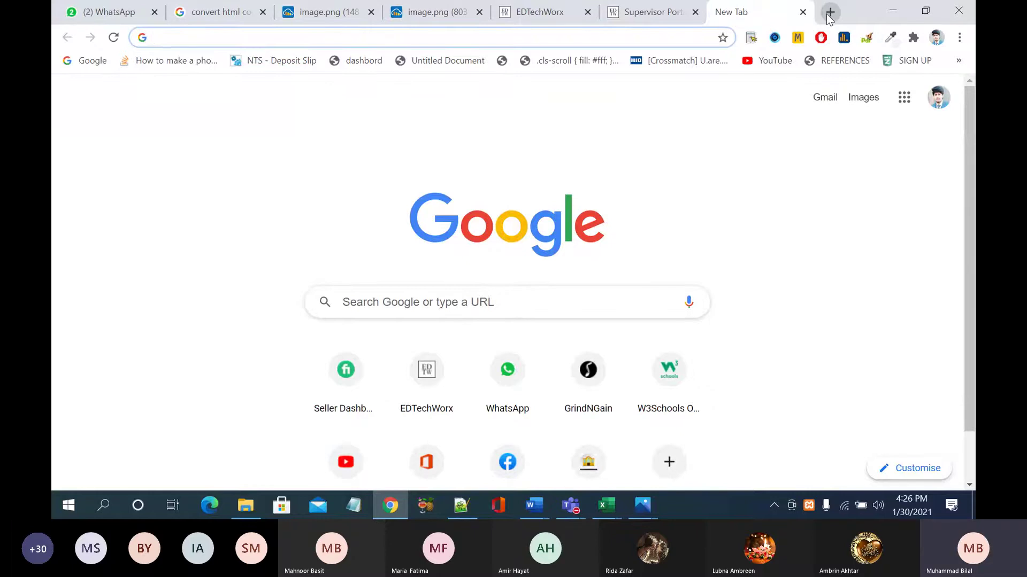
pyautogui.write('localhost/phpmyadmi')
pyautogui.press('BackSpace')
pyautogui.press('BackSpace')
pyautogui.press('BackSpace')
pyautogui.press('BackSpace')
pyautogui.press('BackSpace')
pyautogui.press('BackSpace')
pyautogui.press('BackSpace')
pyautogui.press('BackSpace')
pyautogui.press('BackSpace')
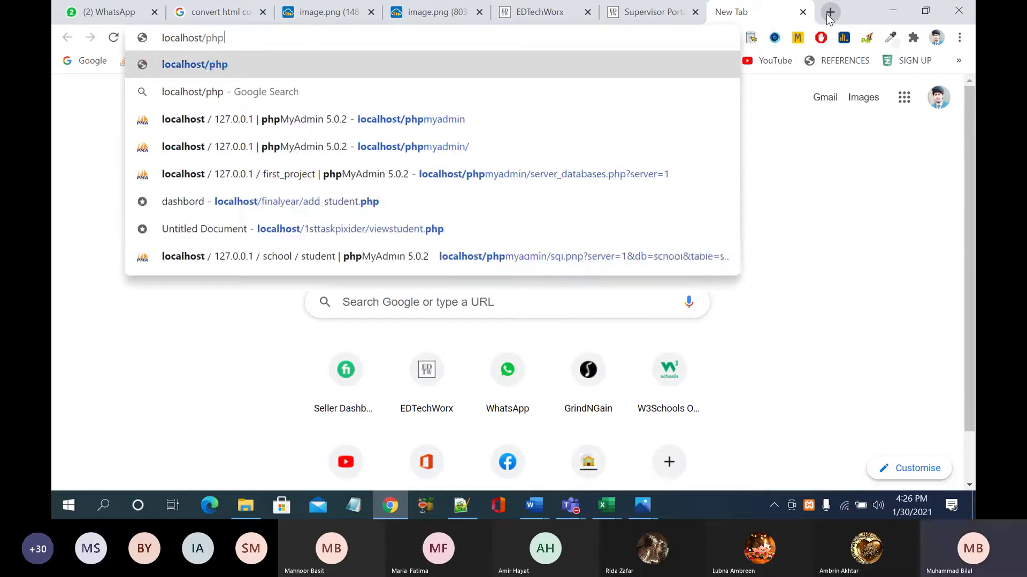
pyautogui.write('wp-class1')
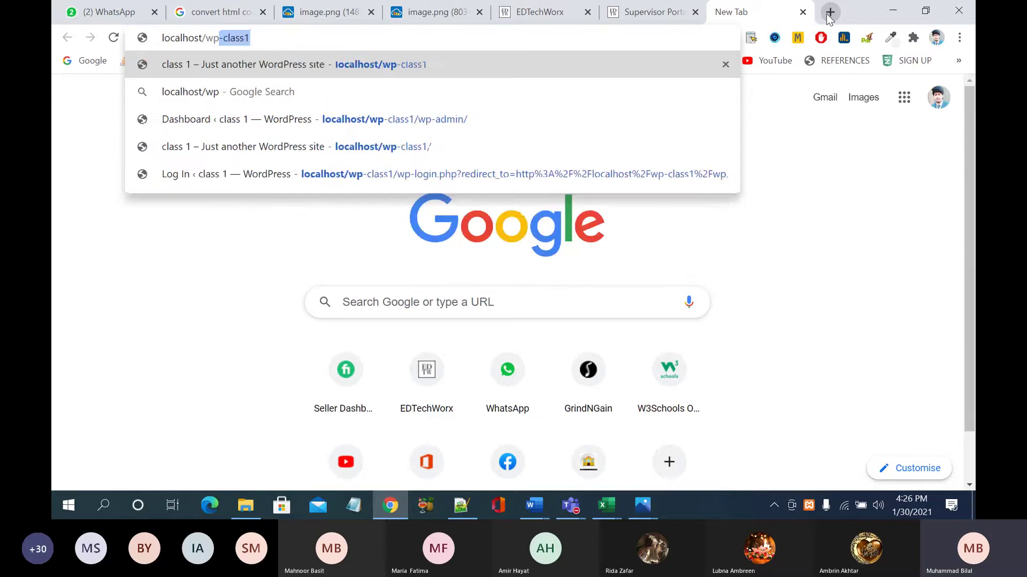
pyautogui.press('Return')
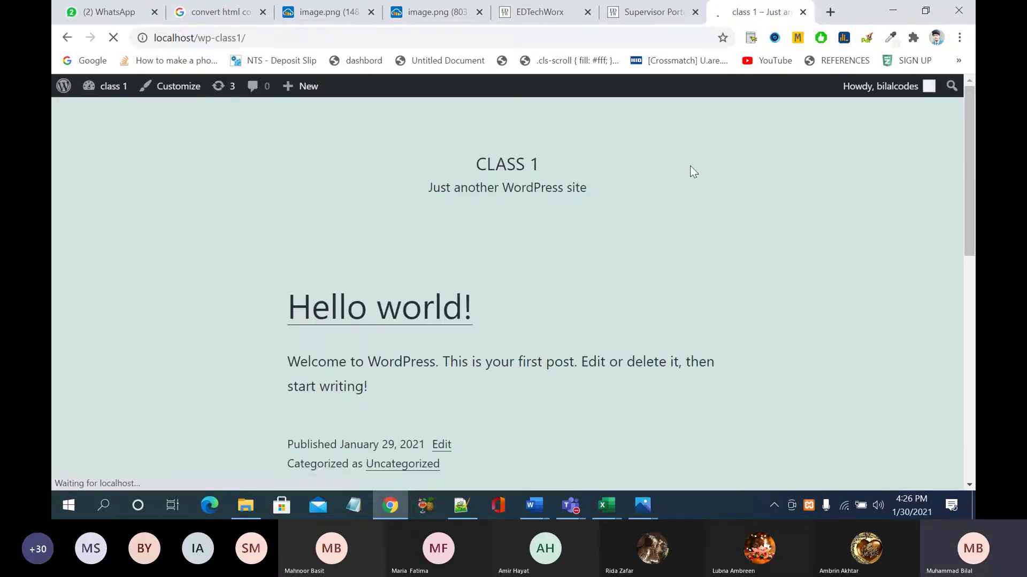
pyautogui.scroll(-8, 585, 294)
pyautogui.scroll(8, 585, 294)
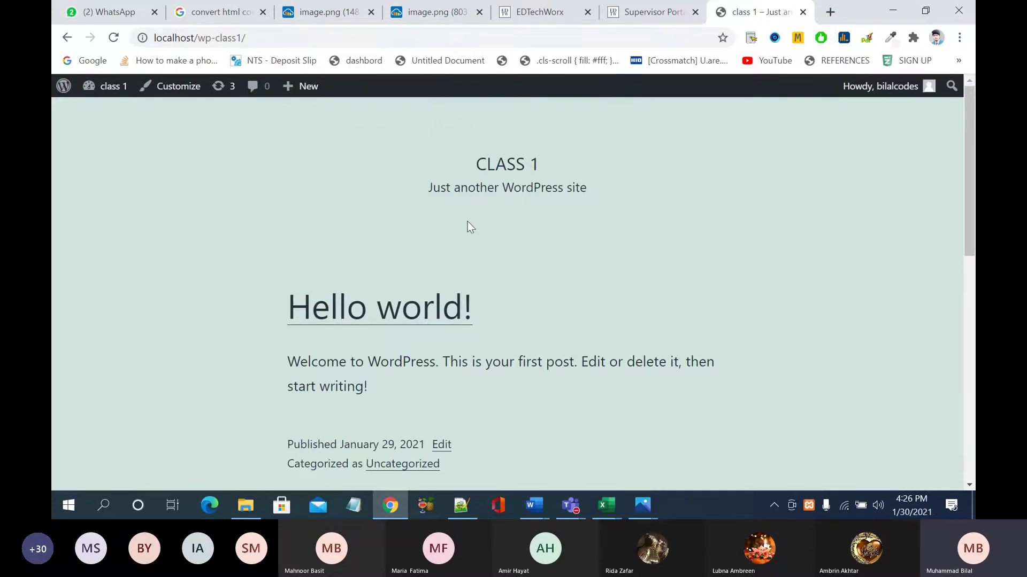
# Step: Open the admin dashboard of the class 1 site at localhost/wp-class1/wp-admin/
pyautogui.click(269, 38)
pyautogui.click(285, 37)
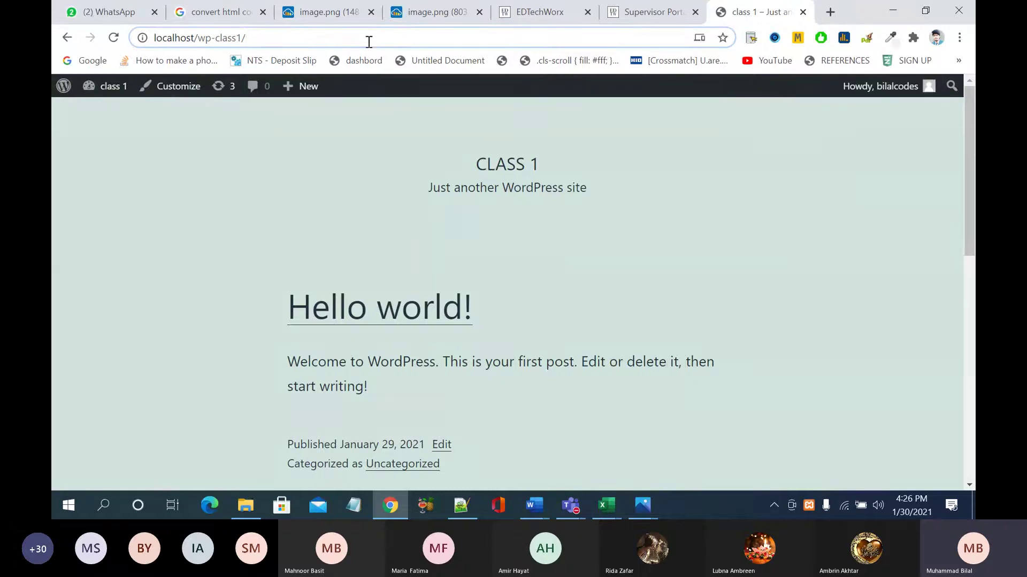
pyautogui.write('wp-admin/')
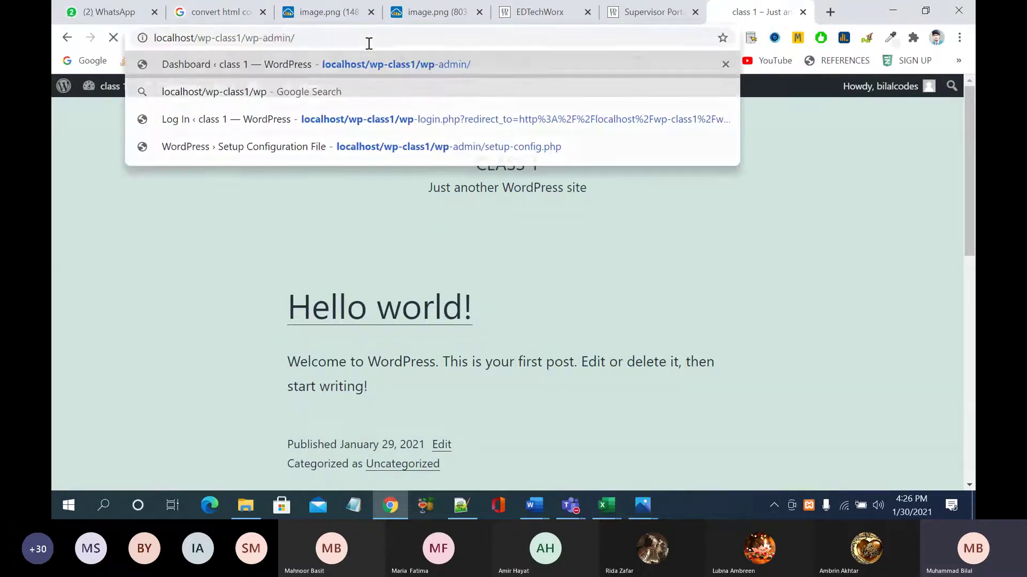
pyautogui.press('Return')
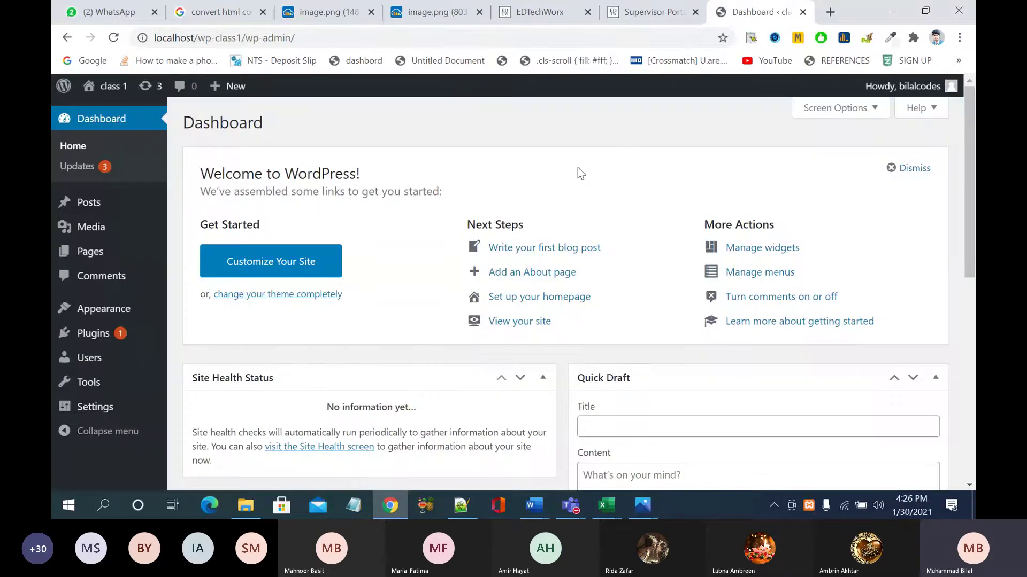
# Step: Log out of the class 1 site's WordPress admin account
pyautogui.click(931, 86)
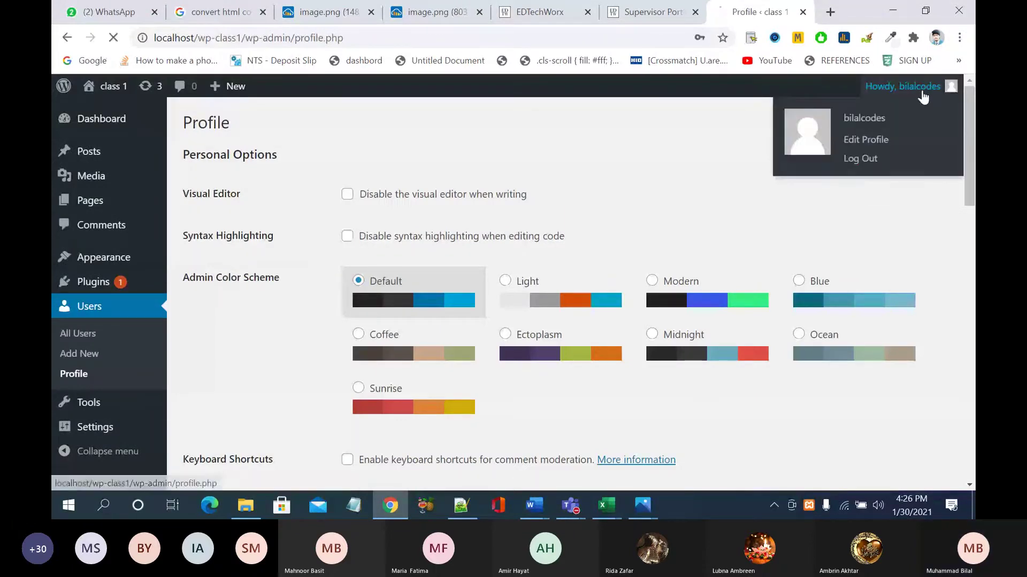
pyautogui.moveTo(941, 92)
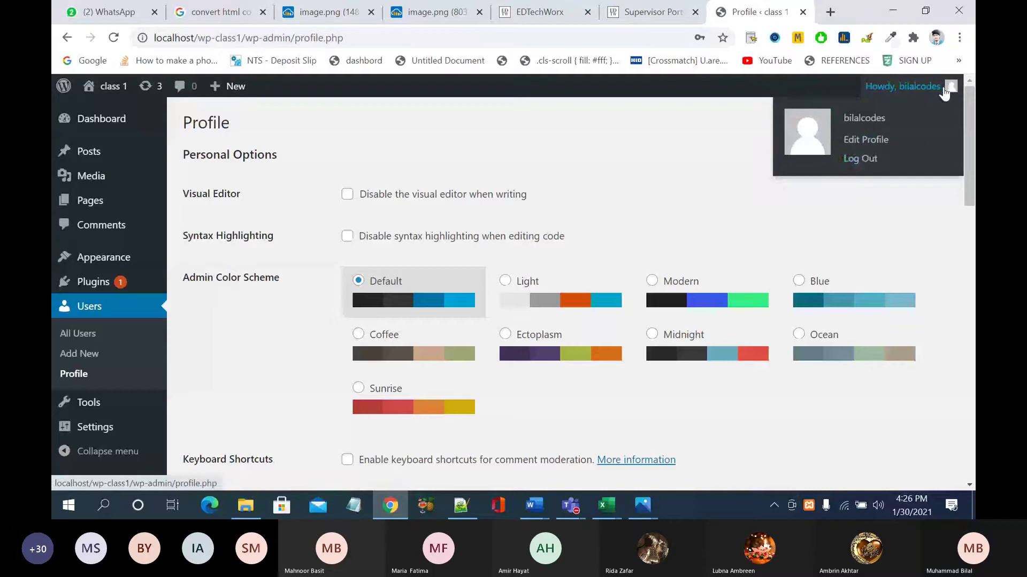
pyautogui.click(863, 160)
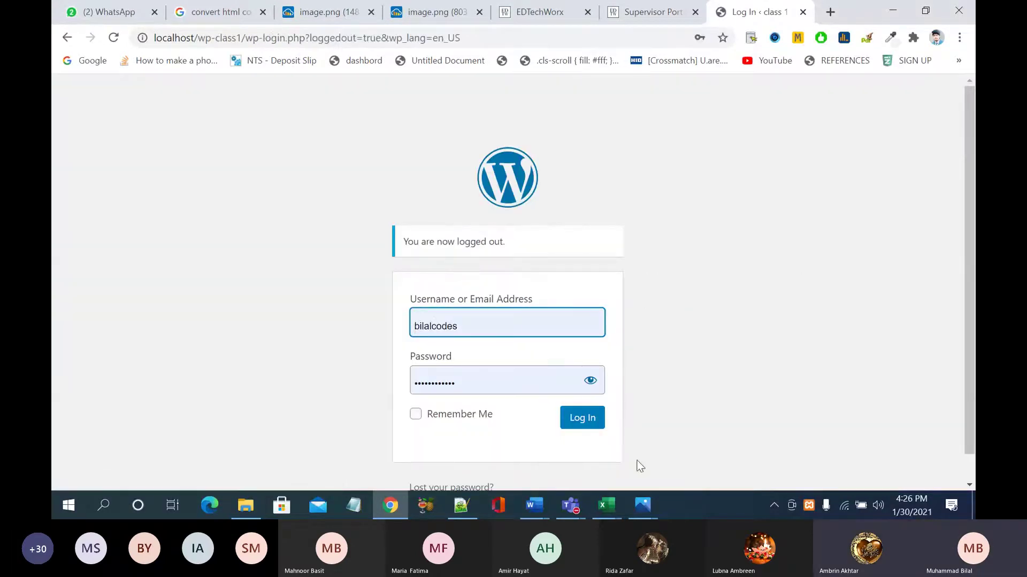
# Step: Switch to the Teams meeting to admit everyone waiting in the lobby, and minimize the meeting and floating call windows
pyautogui.click(576, 507)
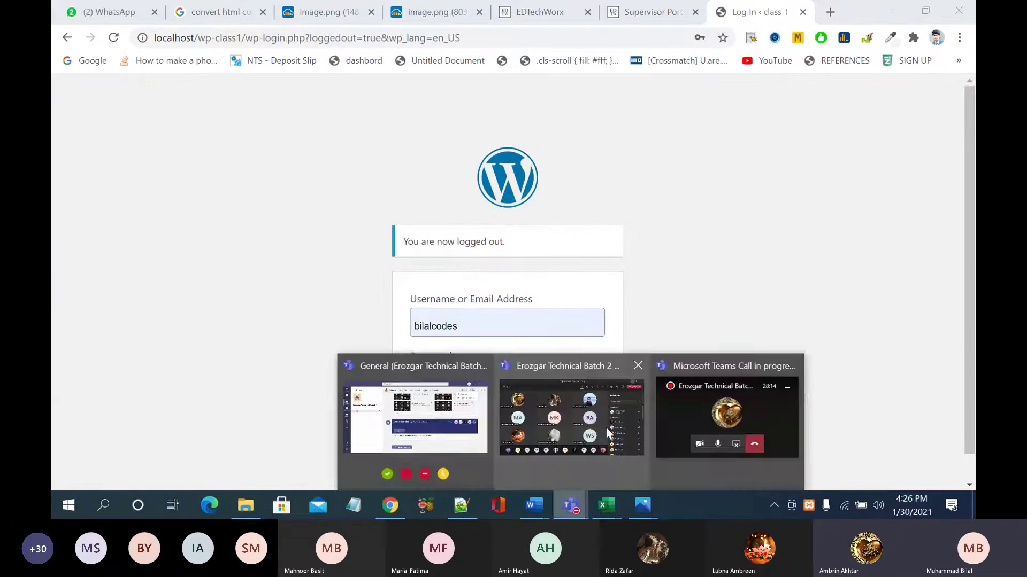
pyautogui.click(605, 428)
pyautogui.click(923, 185)
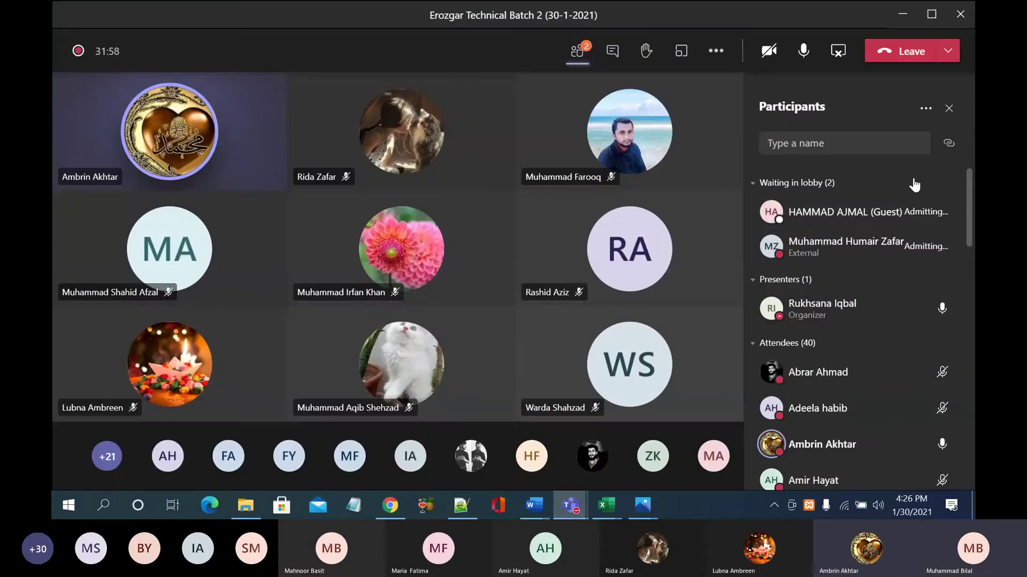
pyautogui.click(901, 21)
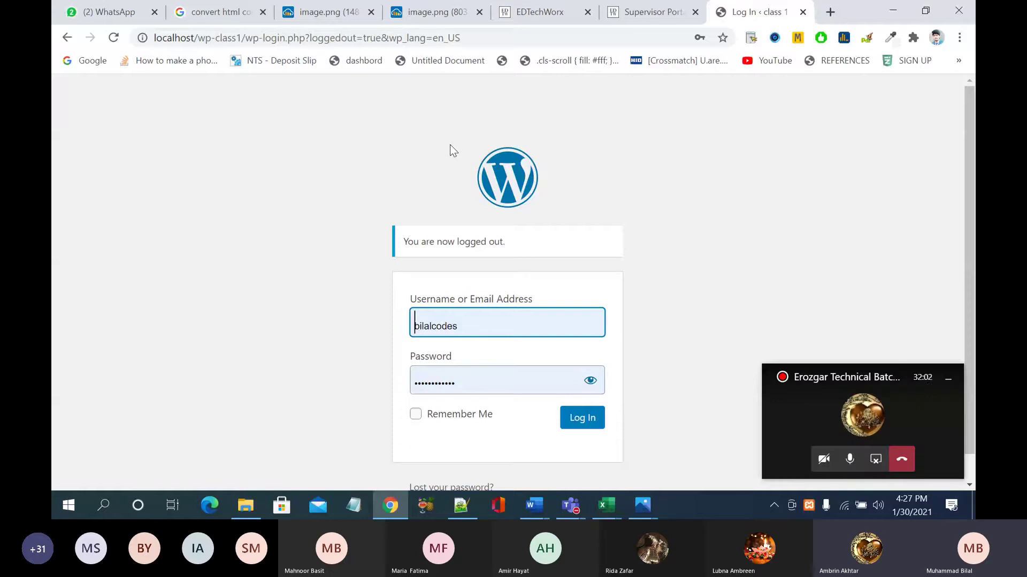
pyautogui.click(948, 378)
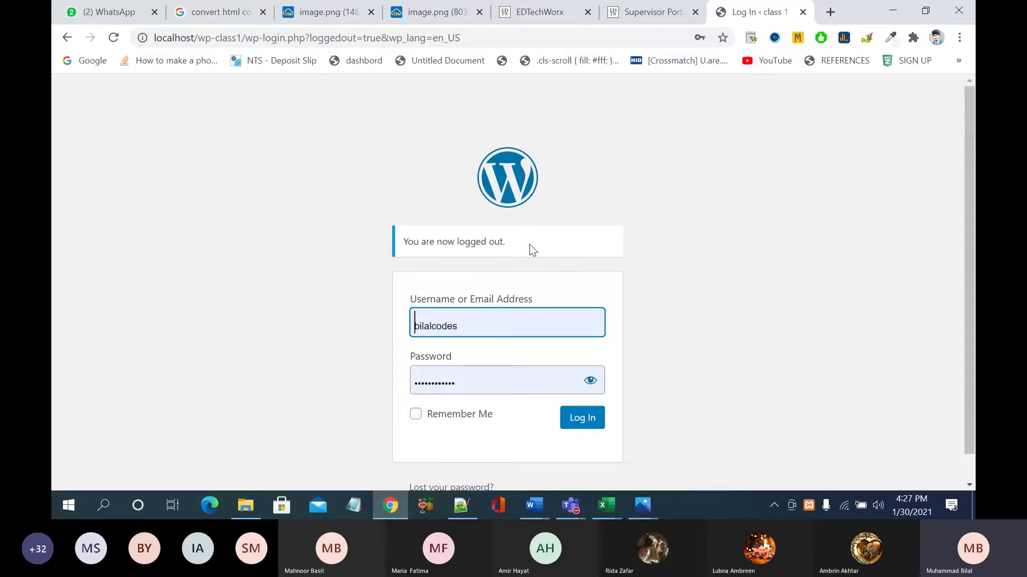
# Step: Log in to the class 1 admin with the saved credentials, look over the dashboard, and reload the wp-admin address
pyautogui.click(581, 421)
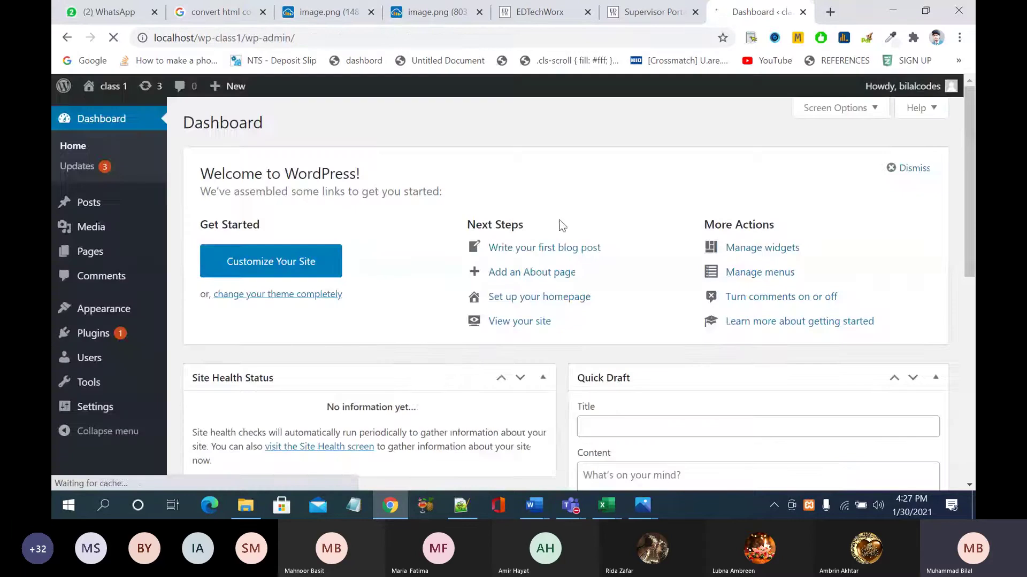
pyautogui.scroll(-2, 559, 219)
pyautogui.scroll(-4, 559, 219)
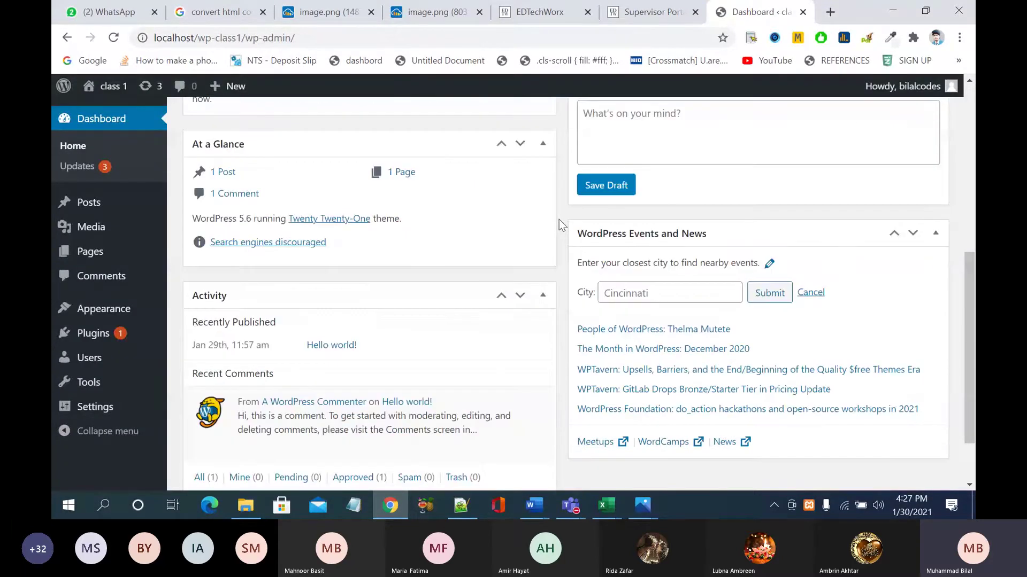
pyautogui.scroll(5, 559, 220)
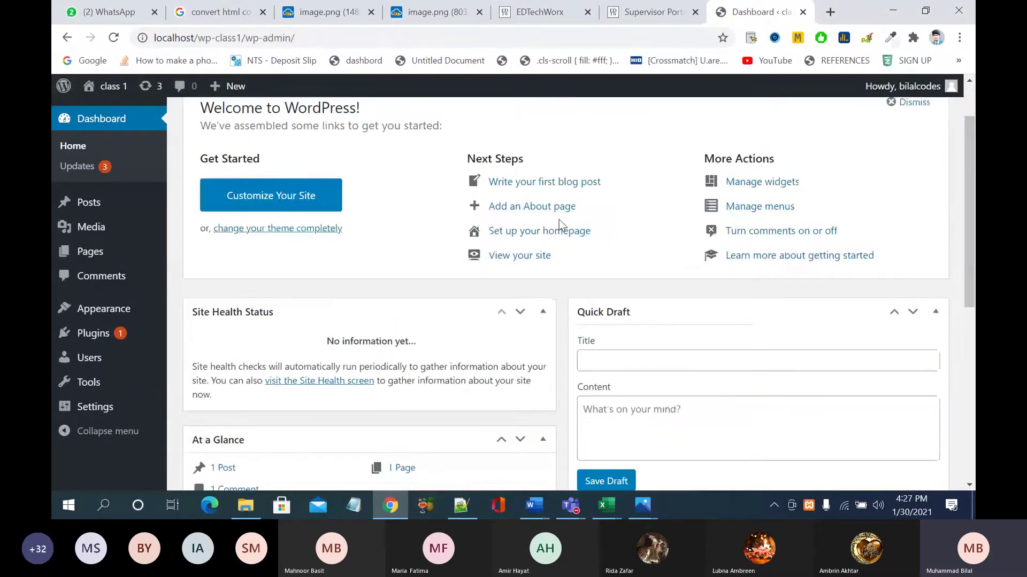
pyautogui.click(311, 37)
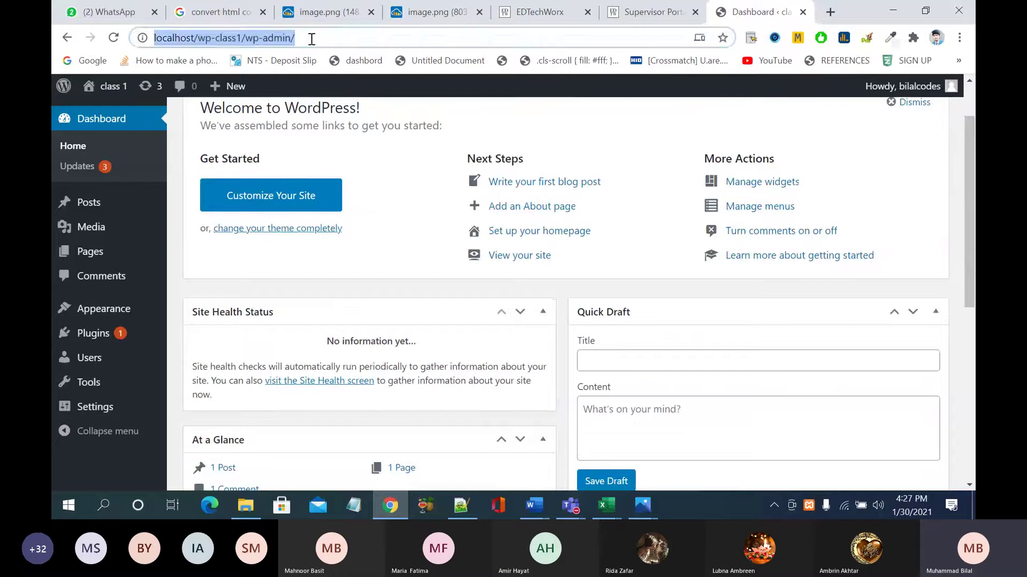
pyautogui.press('Return')
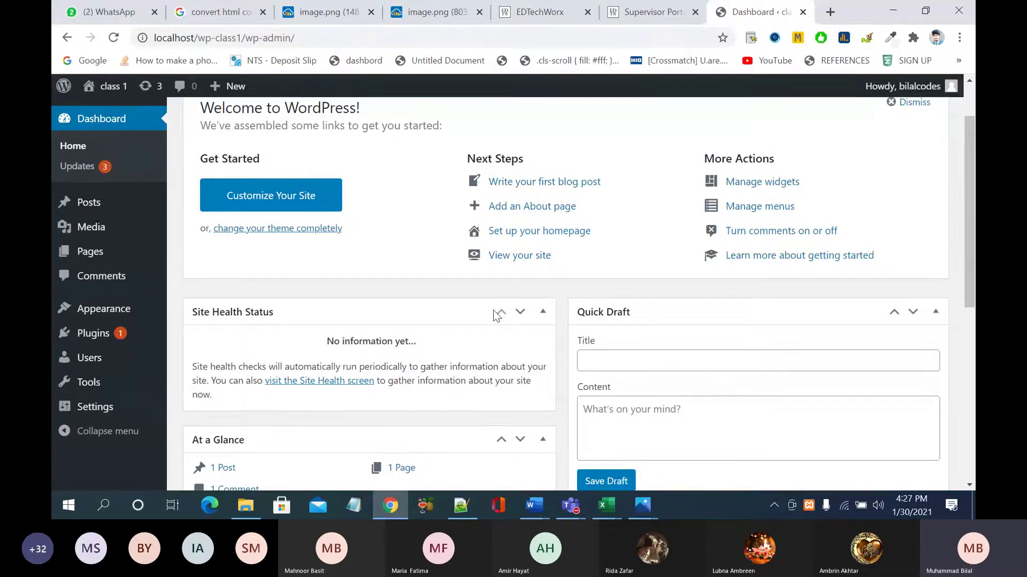
# Step: Log out of the class 1 admin account, return to the previous page, and request localhost/wp-class1/wp-admin/ again
pyautogui.moveTo(909, 86)
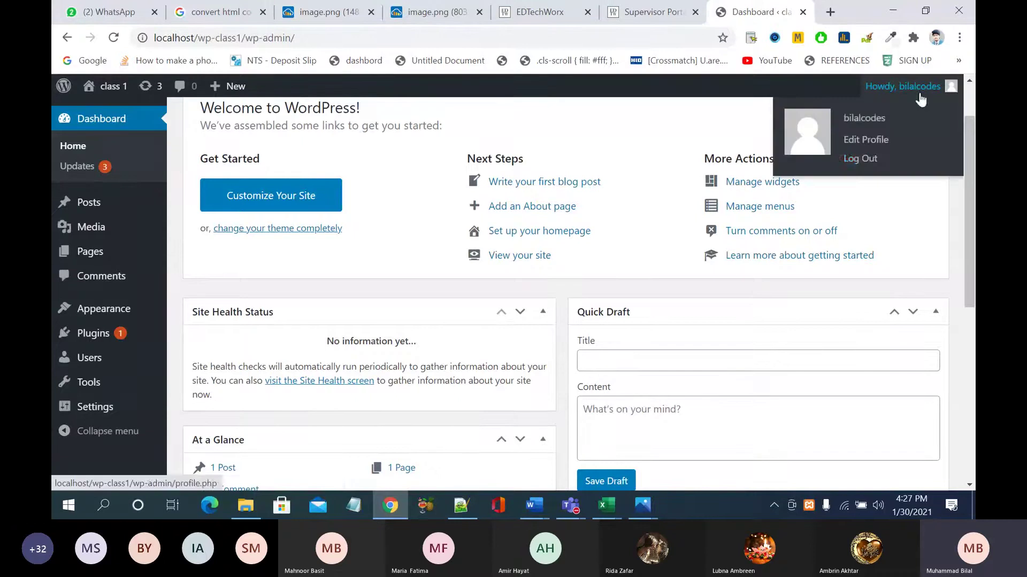
pyautogui.click(863, 160)
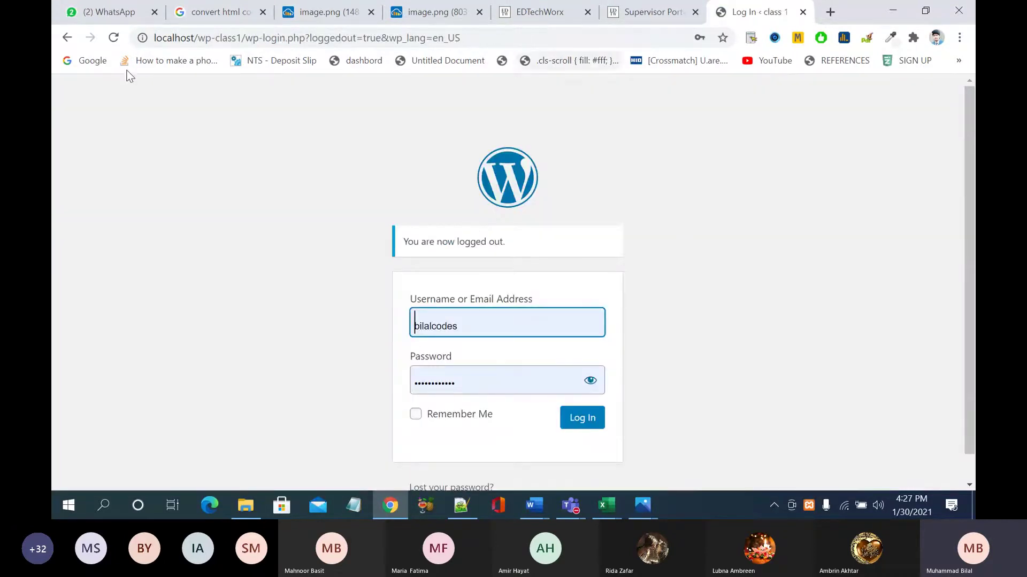
pyautogui.click(64, 39)
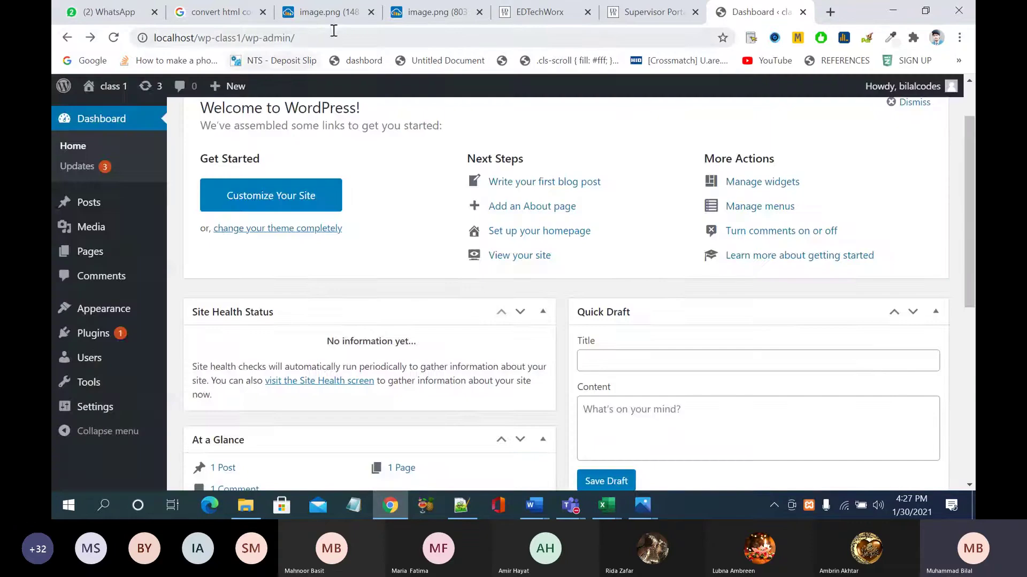
pyautogui.click(356, 33)
pyautogui.press('Return')
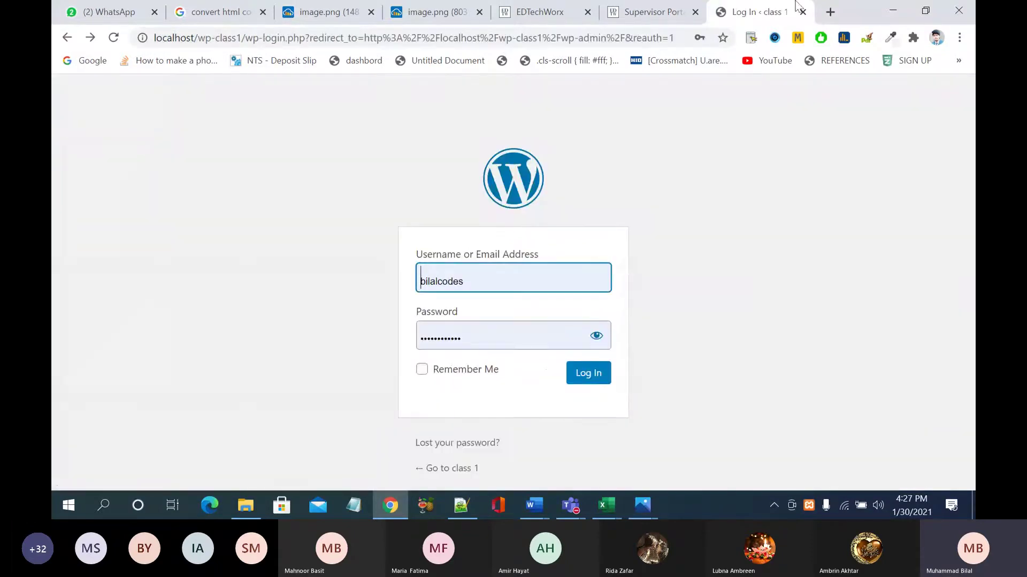
# Step: Close the class 1 login page and enter the address localhost/class2 in a new browser tab
pyautogui.click(803, 11)
pyautogui.click(826, 15)
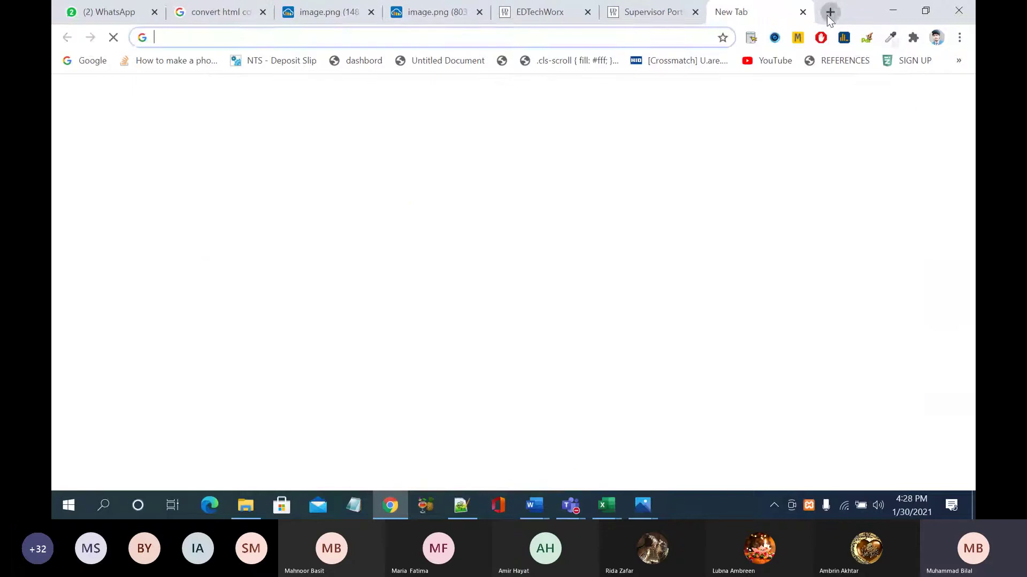
pyautogui.write('l')
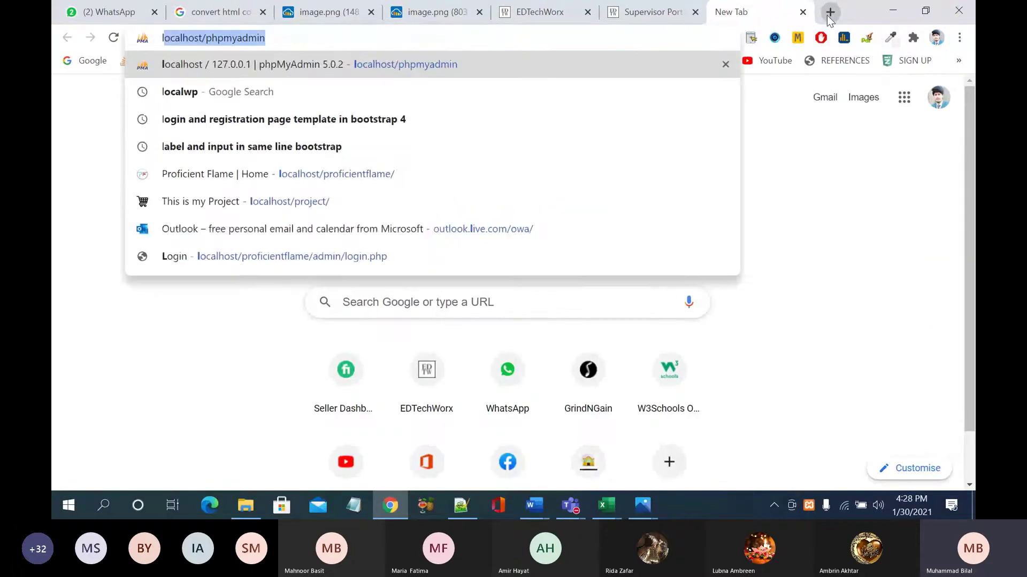
pyautogui.write('ocal')
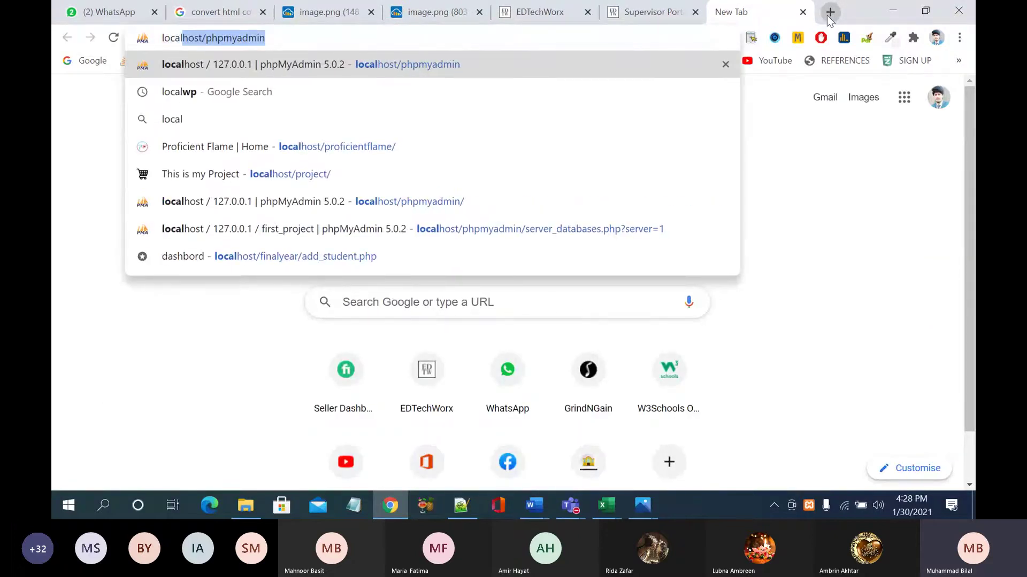
pyautogui.write('host')
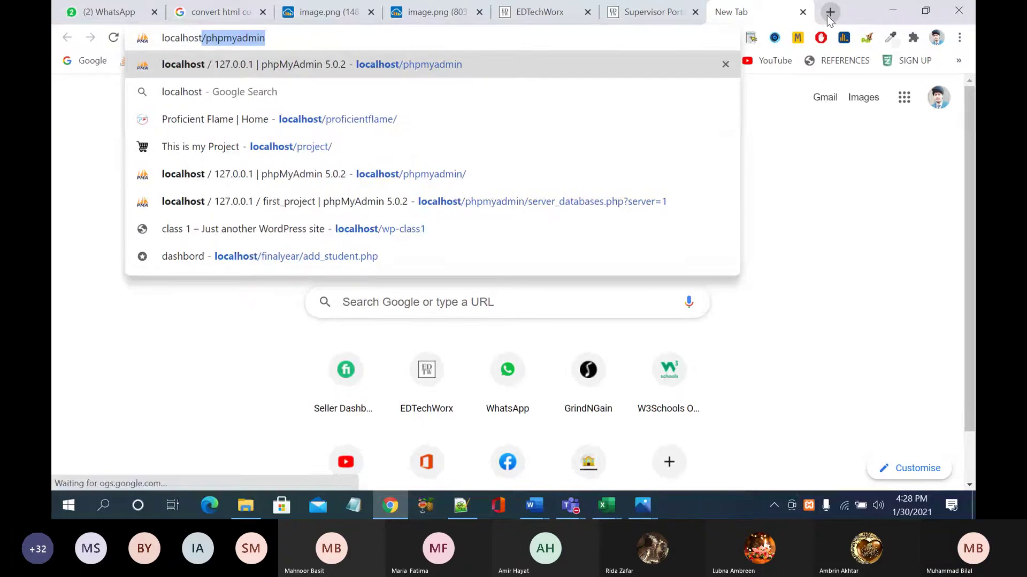
pyautogui.write('/')
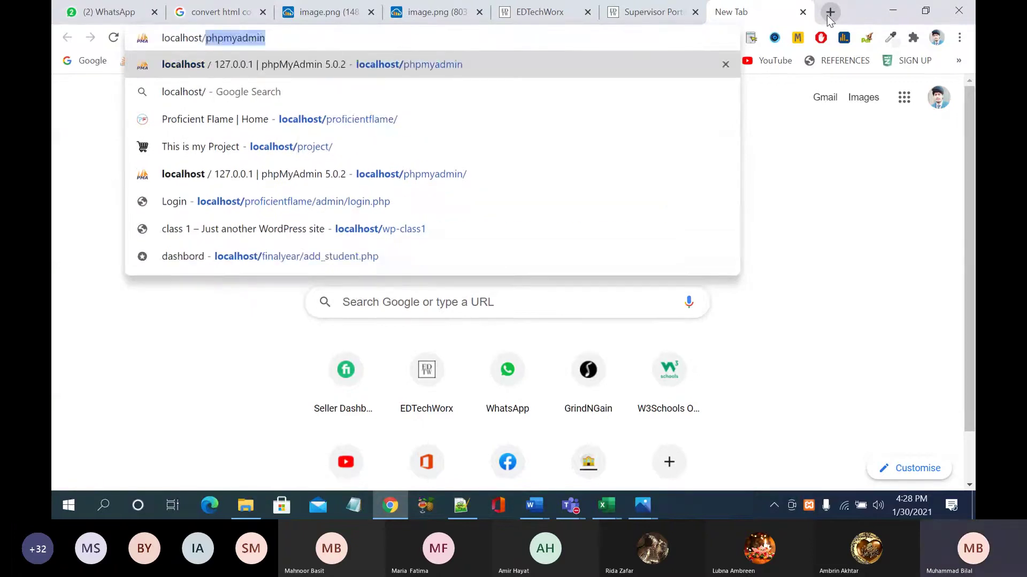
pyautogui.press('BackSpace')
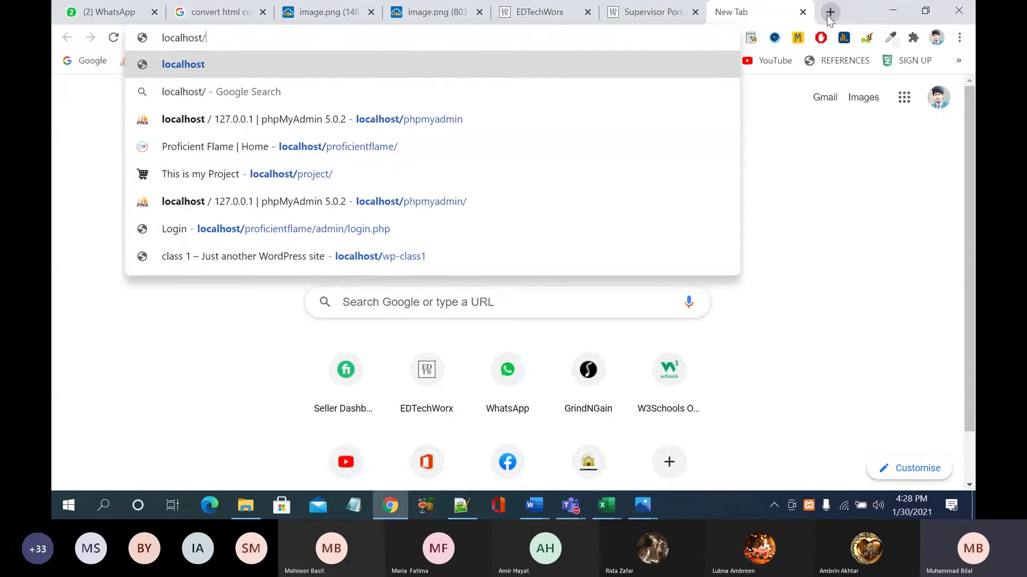
pyautogui.write('class2')
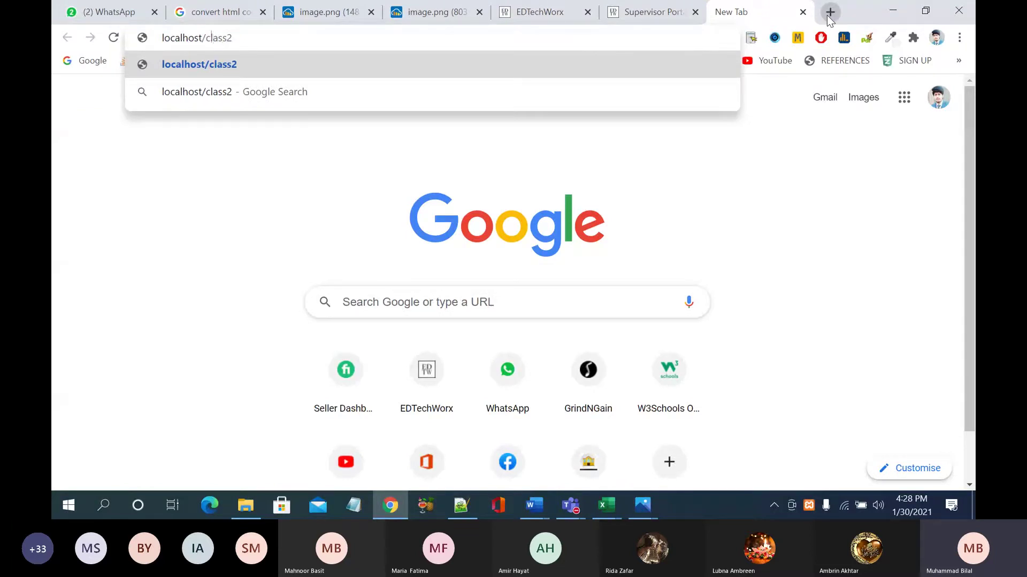
# Step: Change the folder name in the address to my-class2 as an example, and restore it to class2
pyautogui.write('my')
pyautogui.write('-')
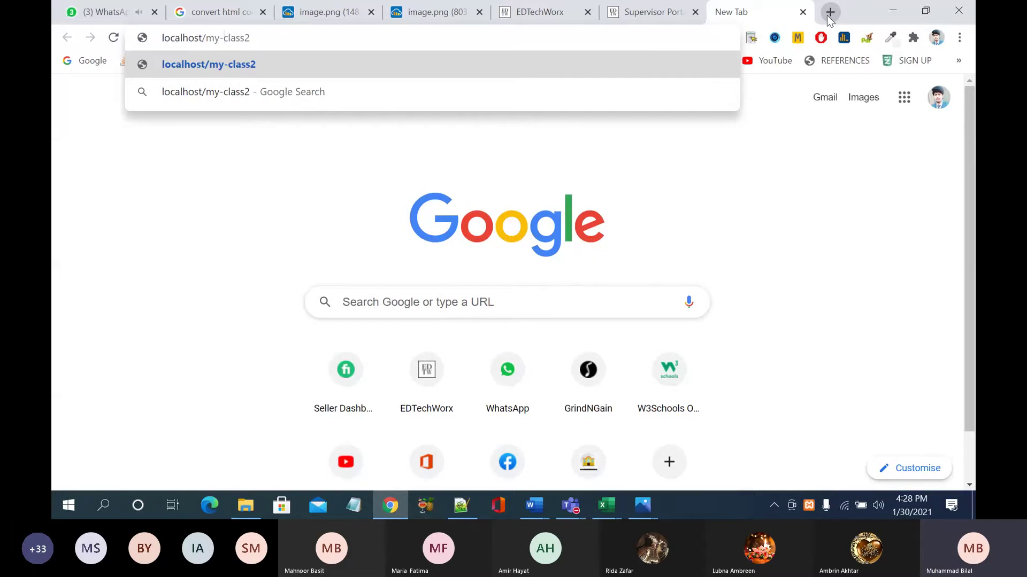
pyautogui.press('End')
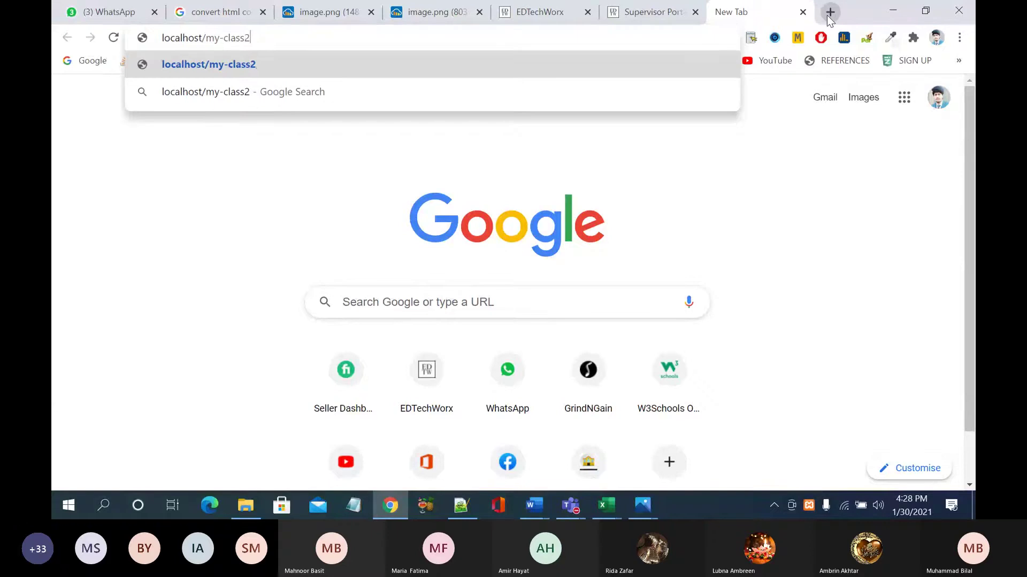
pyautogui.write('/')
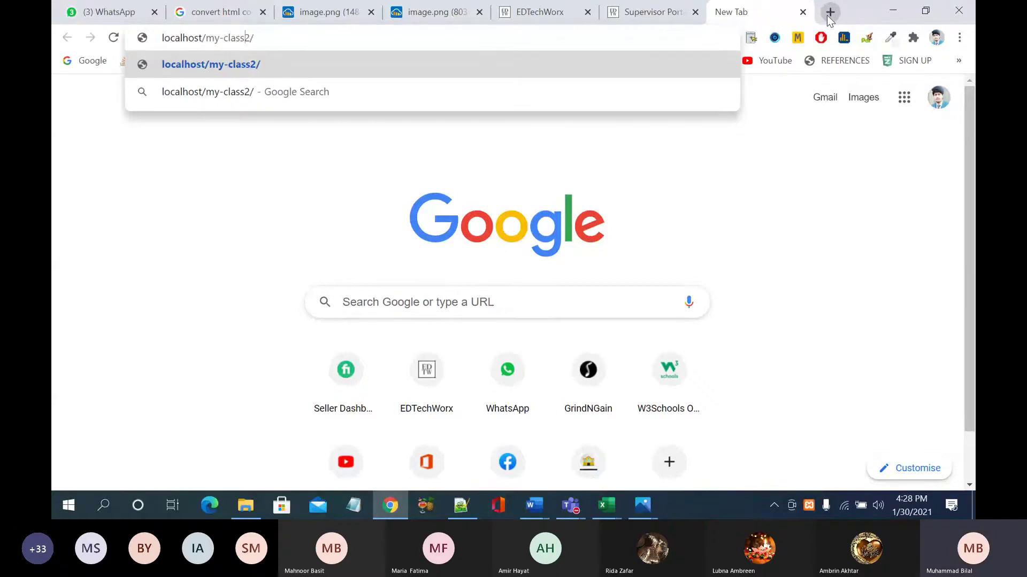
pyautogui.press('Left')
pyautogui.press('Left')
pyautogui.press('Left')
pyautogui.press('BackSpace')
pyautogui.press('BackSpace')
pyautogui.press('BackSpace')
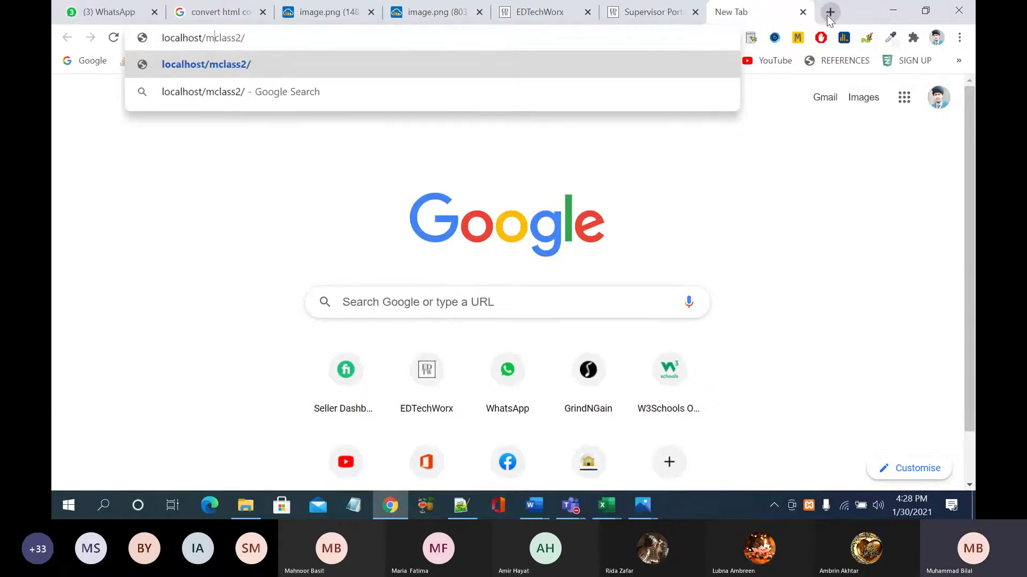
# Step: Load the class2 site's WordPress setup page and continue with English (United States) as the installation language
pyautogui.press('Return')
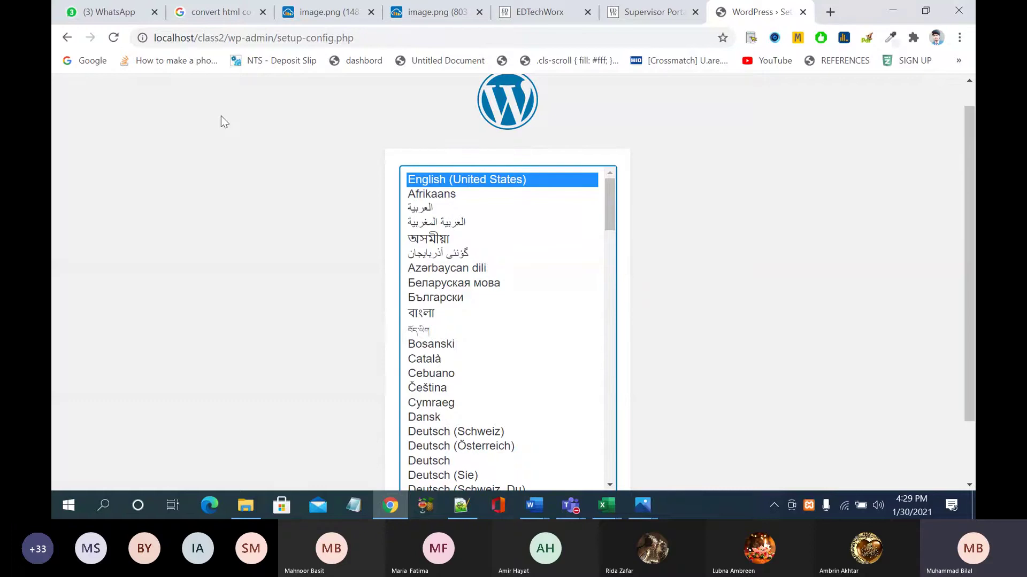
pyautogui.scroll(-2, 678, 240)
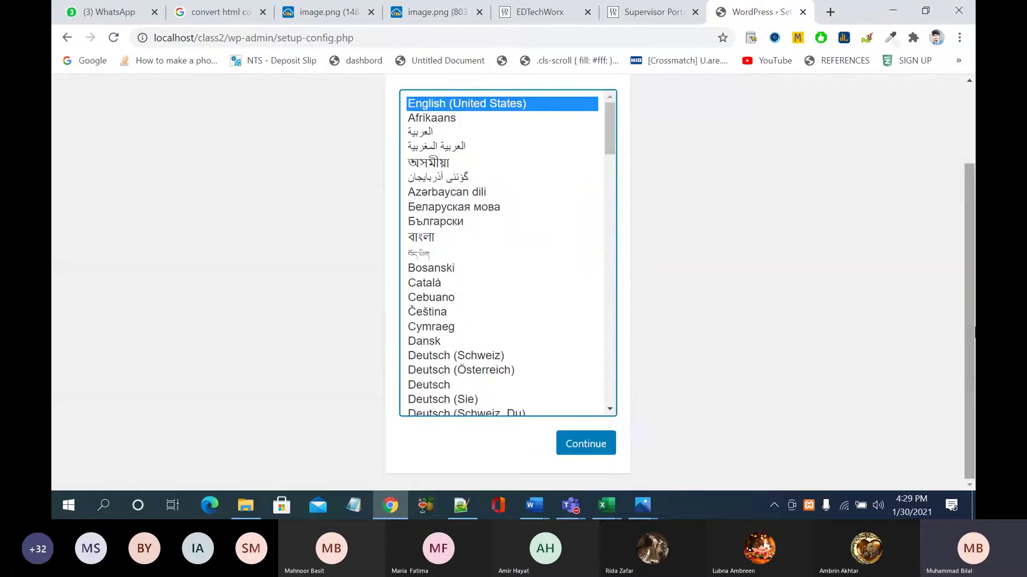
pyautogui.click(595, 442)
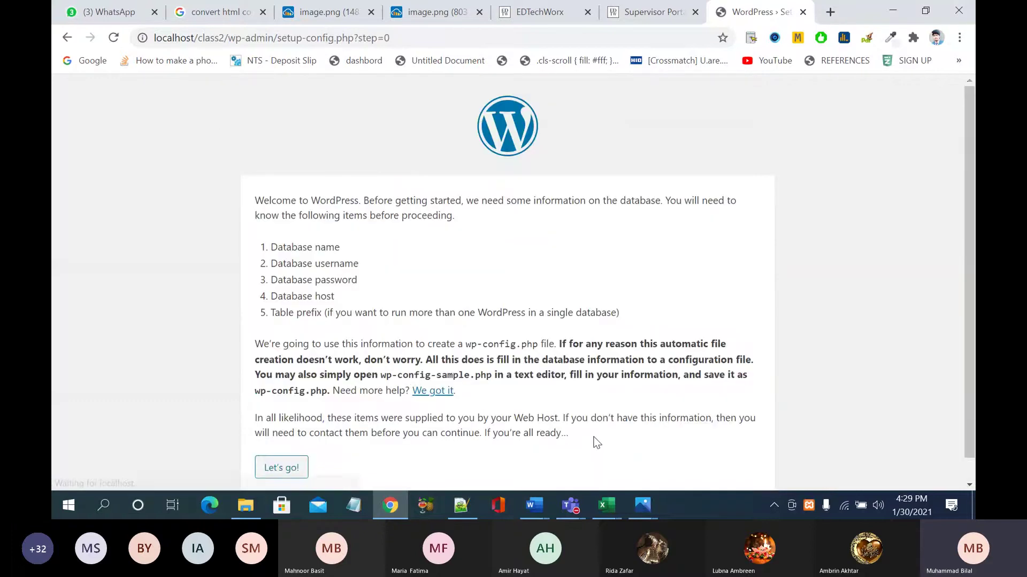
# Step: Review the list of required database details and highlight the wp-config.php file name in the setup introduction
pyautogui.scroll(-1, 621, 395)
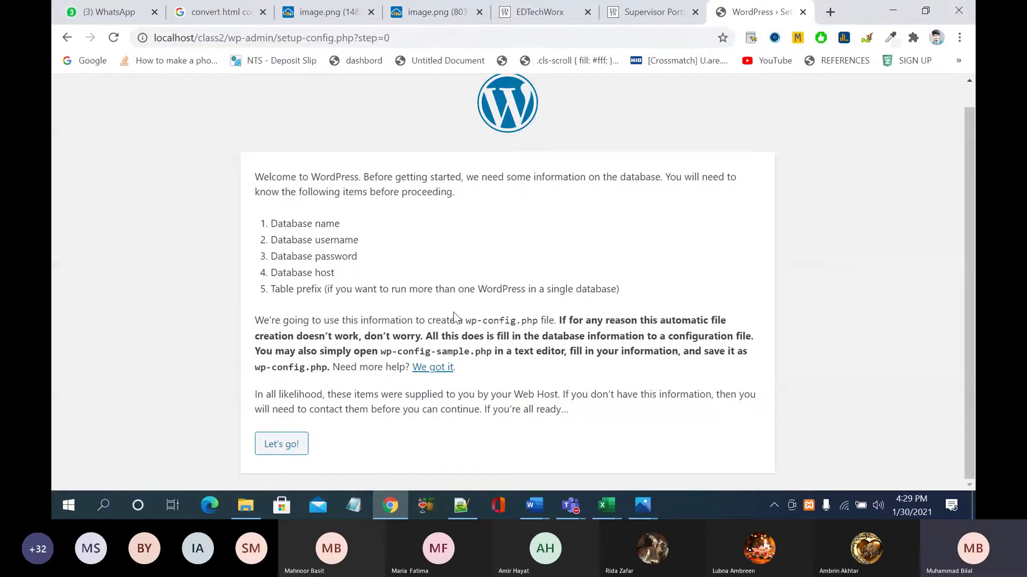
pyautogui.moveTo(466, 319); pyautogui.dragTo(537, 320)
pyautogui.click(540, 320)
# Step: Open phpMyAdmin at localhost/phpmyadmin/ in a new browser tab
pyautogui.click(829, 13)
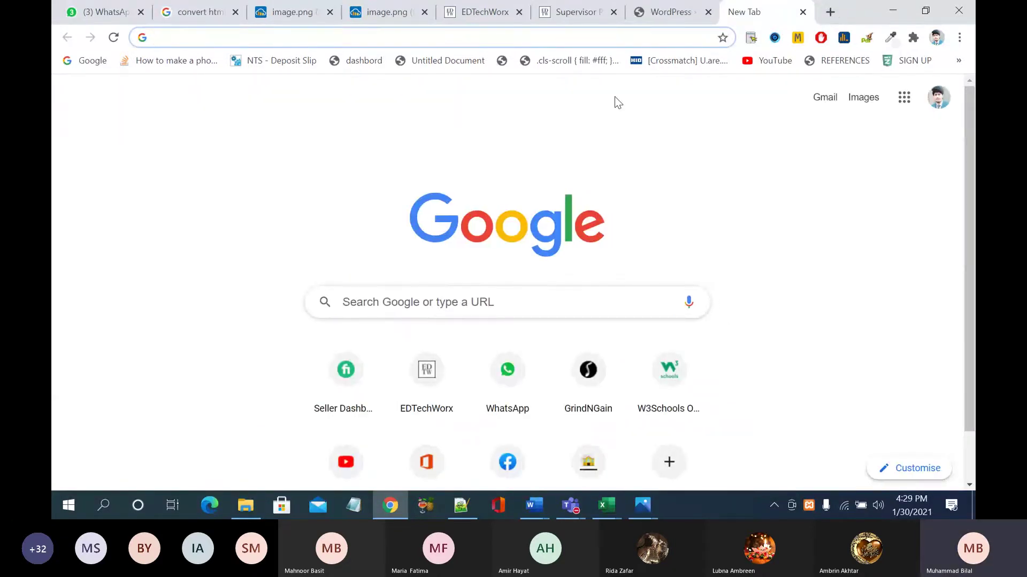
pyautogui.write('lo')
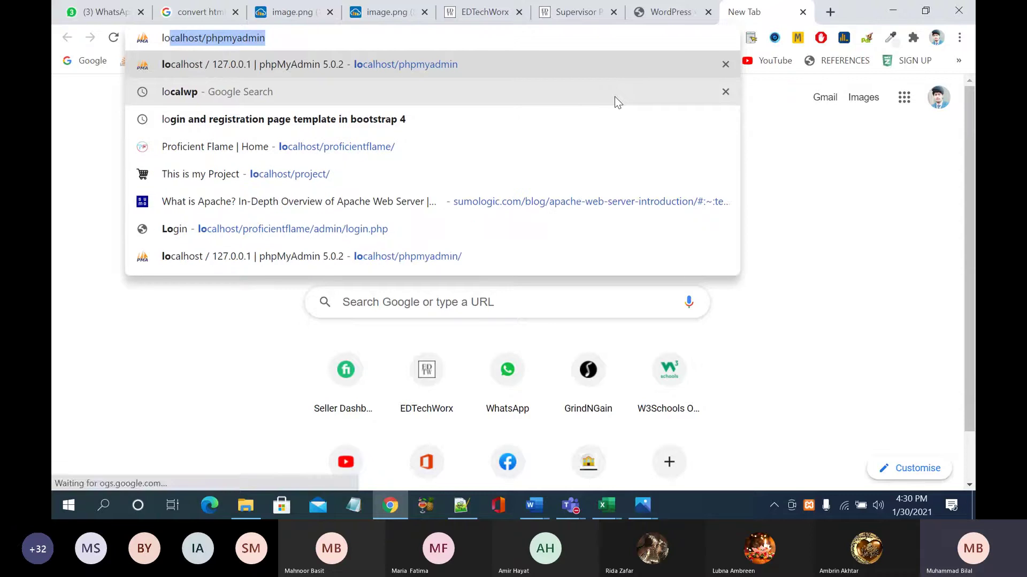
pyautogui.write('cal')
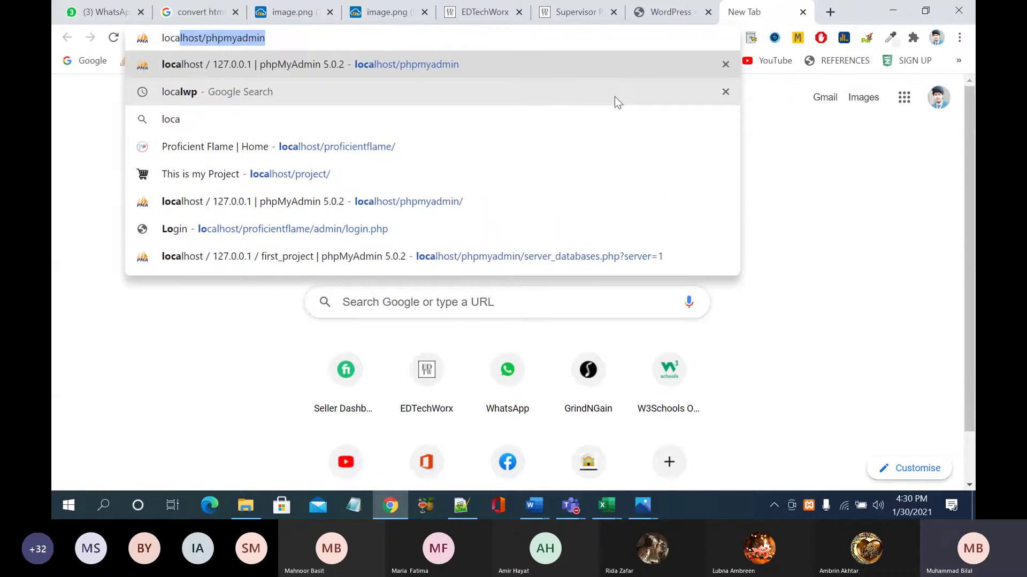
pyautogui.write('host')
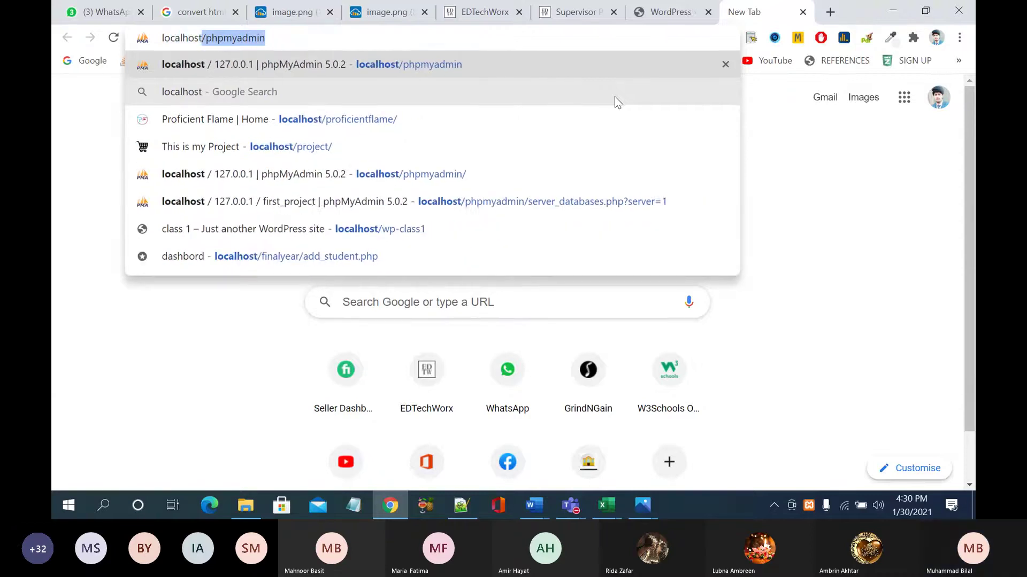
pyautogui.write('/ph')
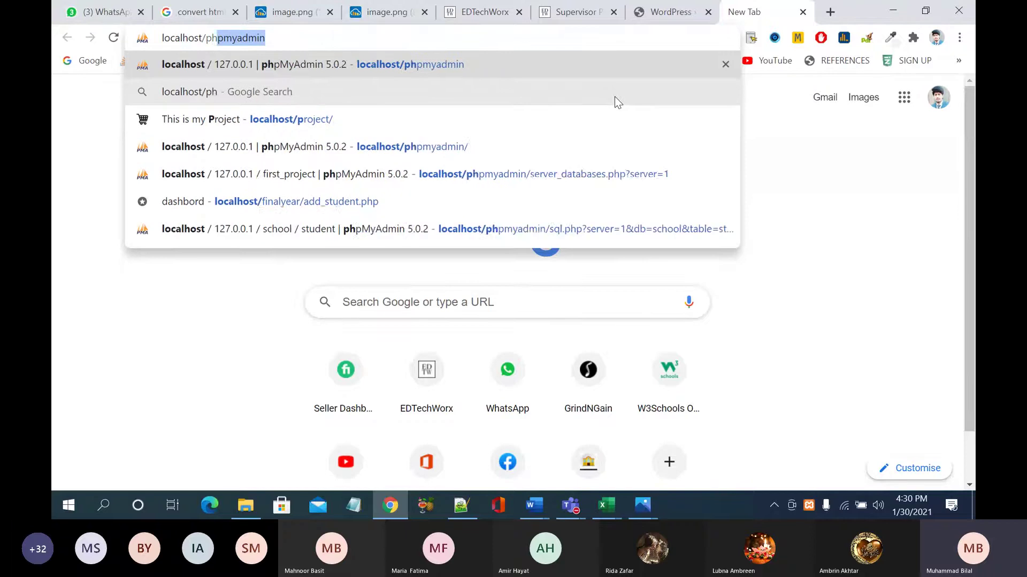
pyautogui.write('pmyadmi')
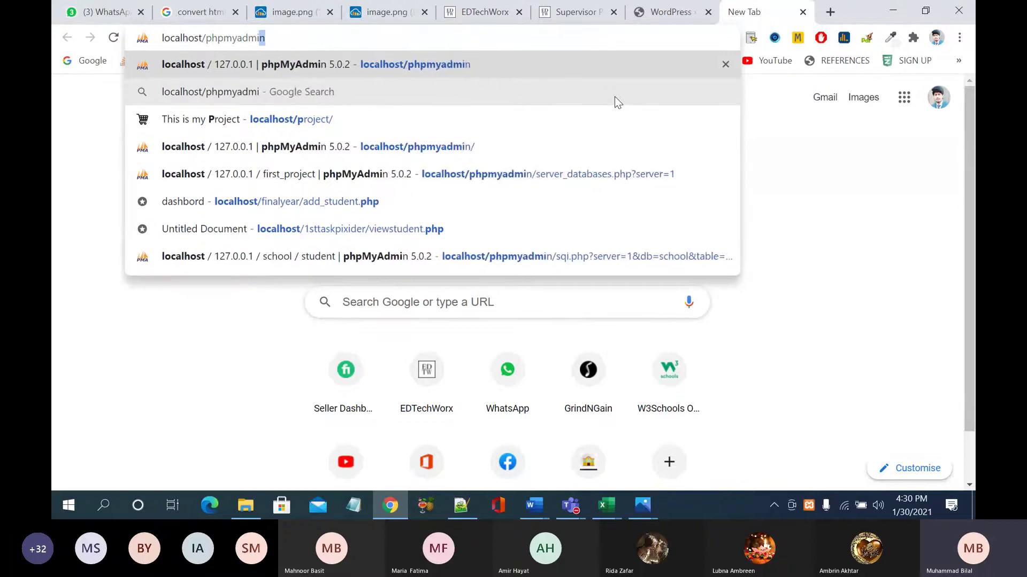
pyautogui.write('n/')
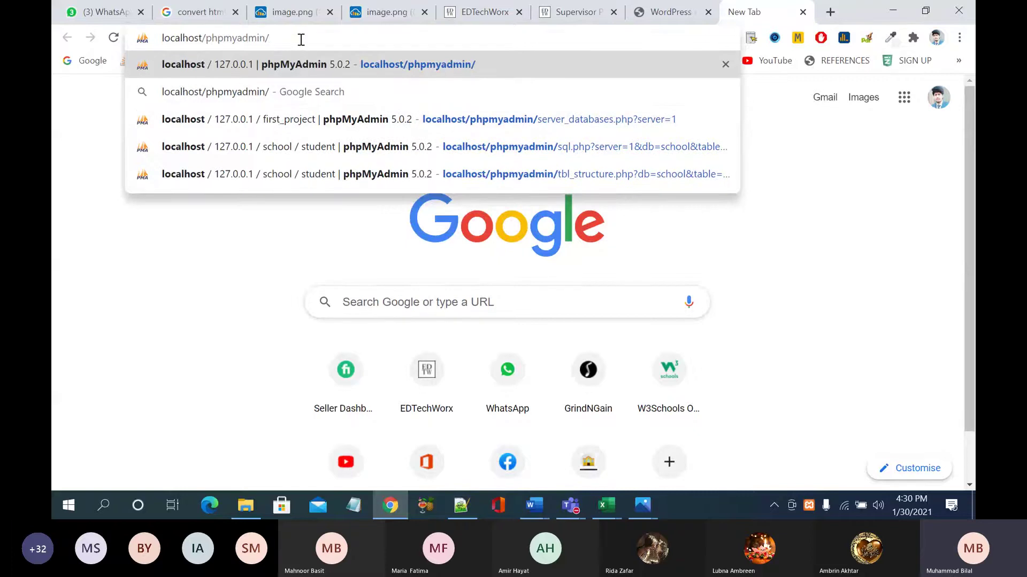
pyautogui.press('Return')
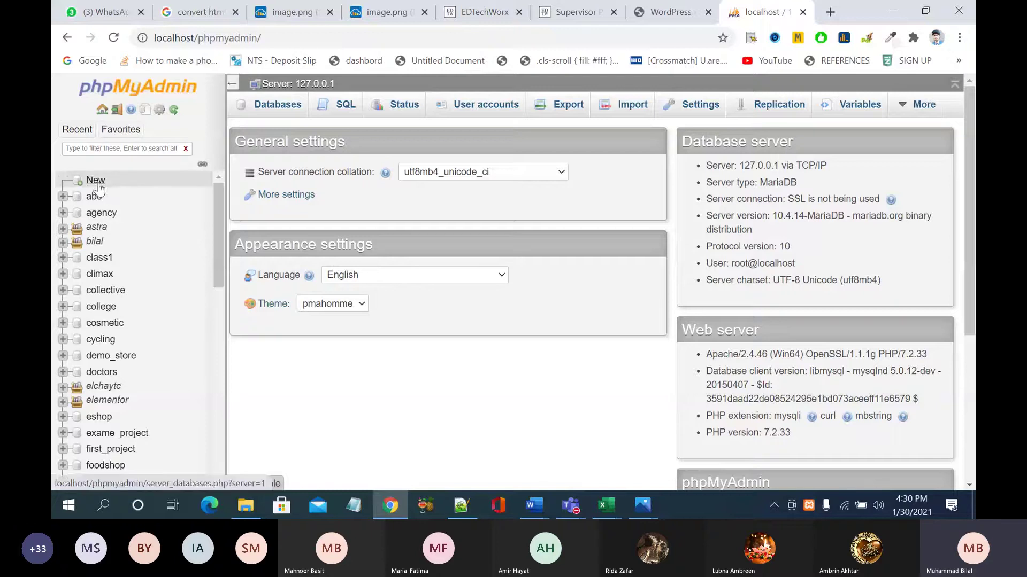
# Step: Open the server's database list and enter class2 as the name for a new database
pyautogui.click(279, 108)
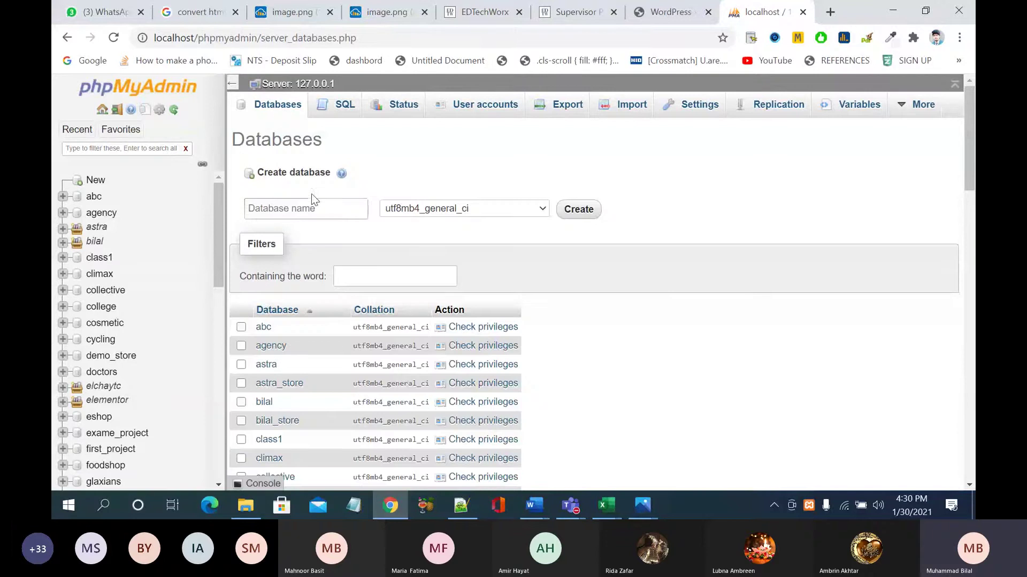
pyautogui.click(312, 214)
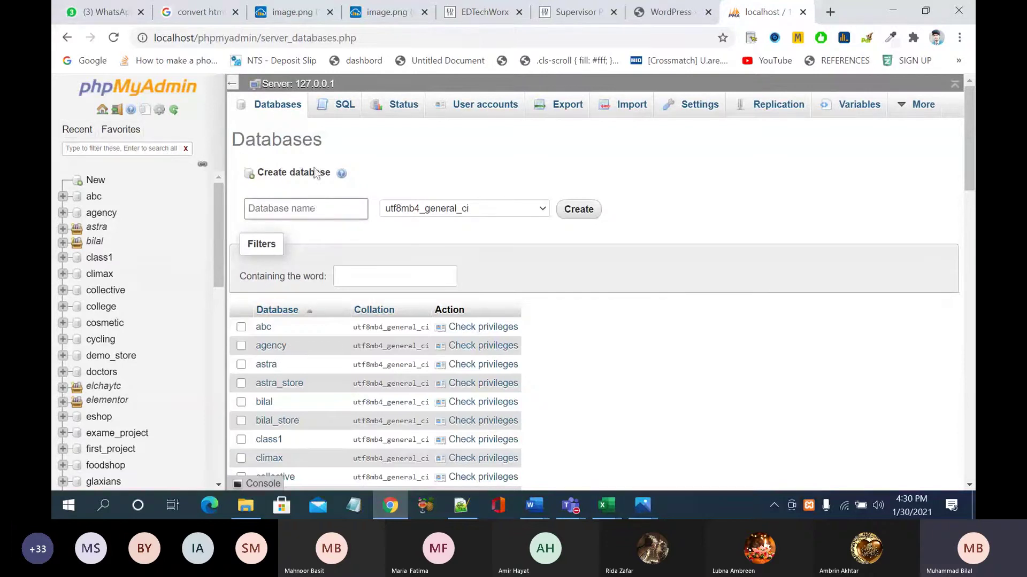
pyautogui.click(306, 209)
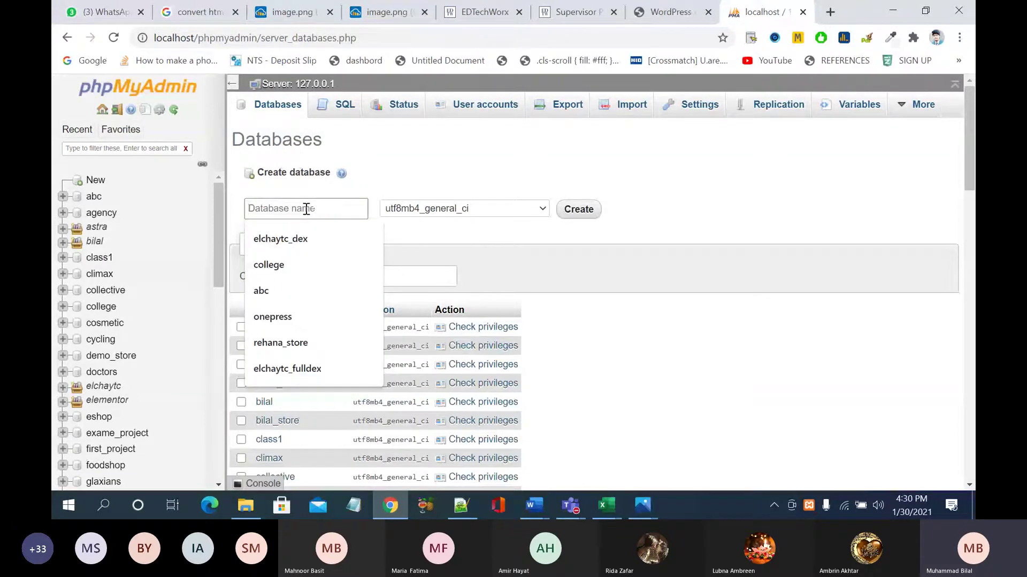
pyautogui.write('class2')
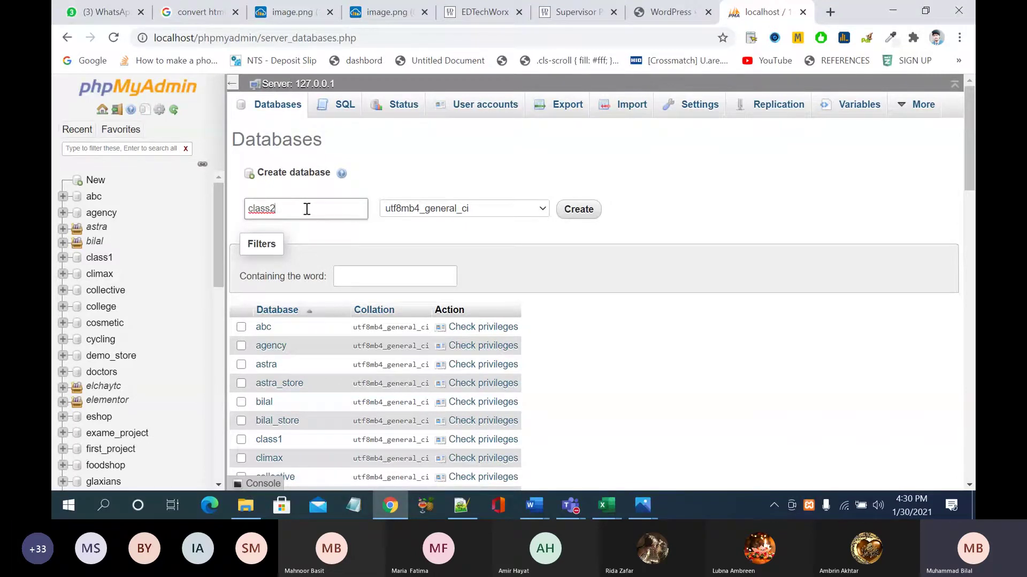
# Step: Change the new database's name to my_class2 as an example, and restore it to class2
pyautogui.write('_')
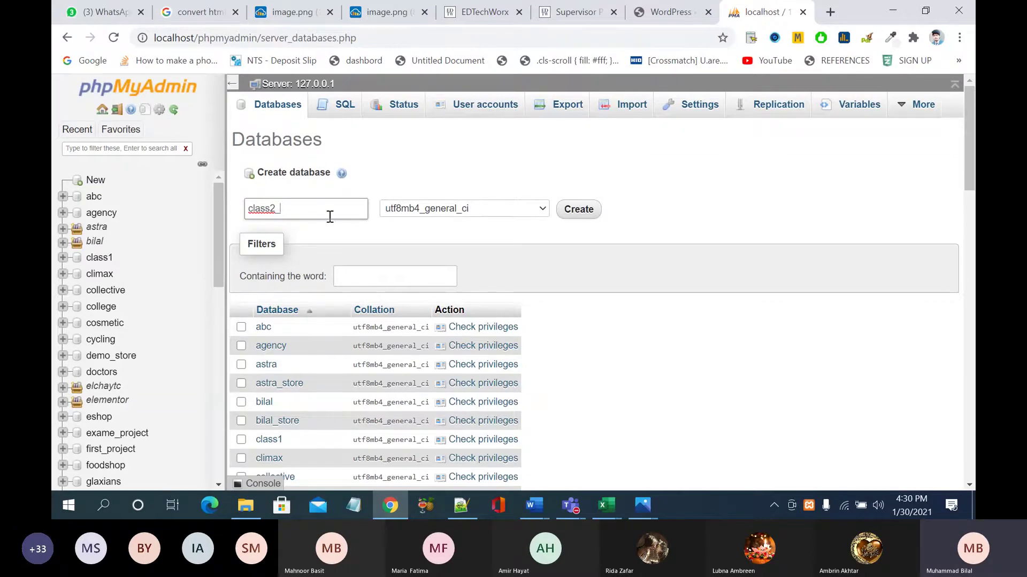
pyautogui.press('BackSpace')
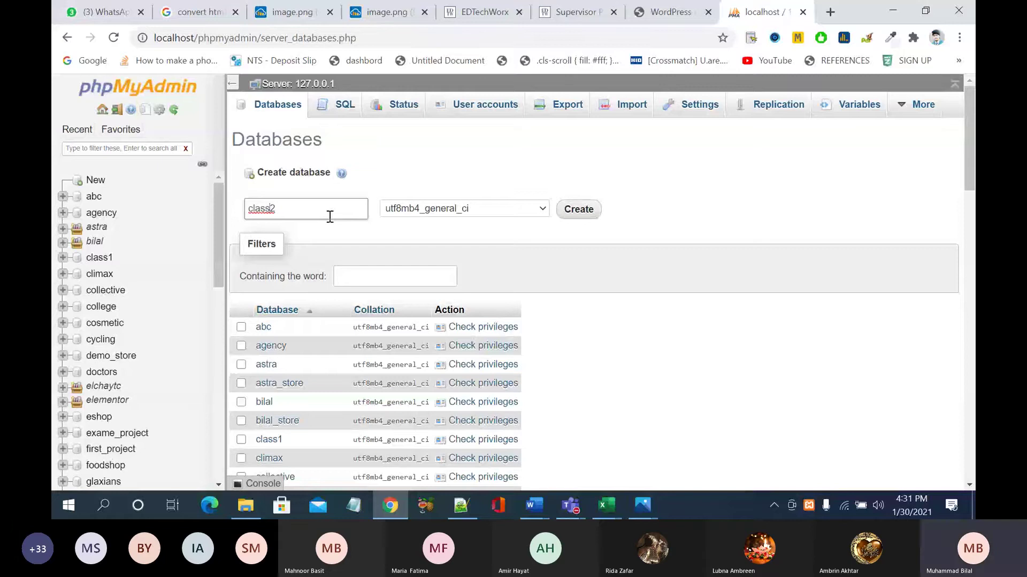
pyautogui.press('Home')
pyautogui.write('_m')
pyautogui.write('y')
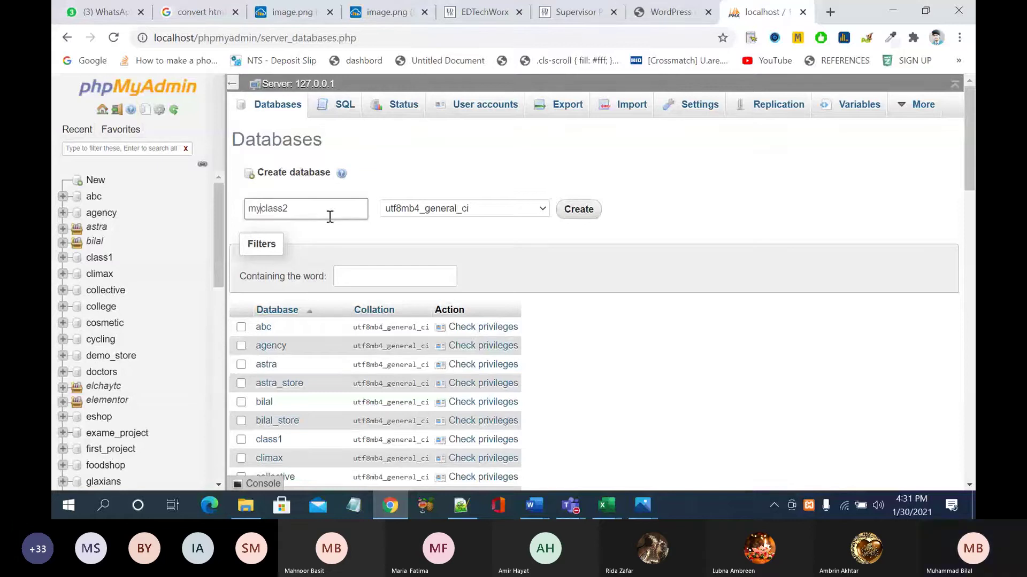
pyautogui.write('_')
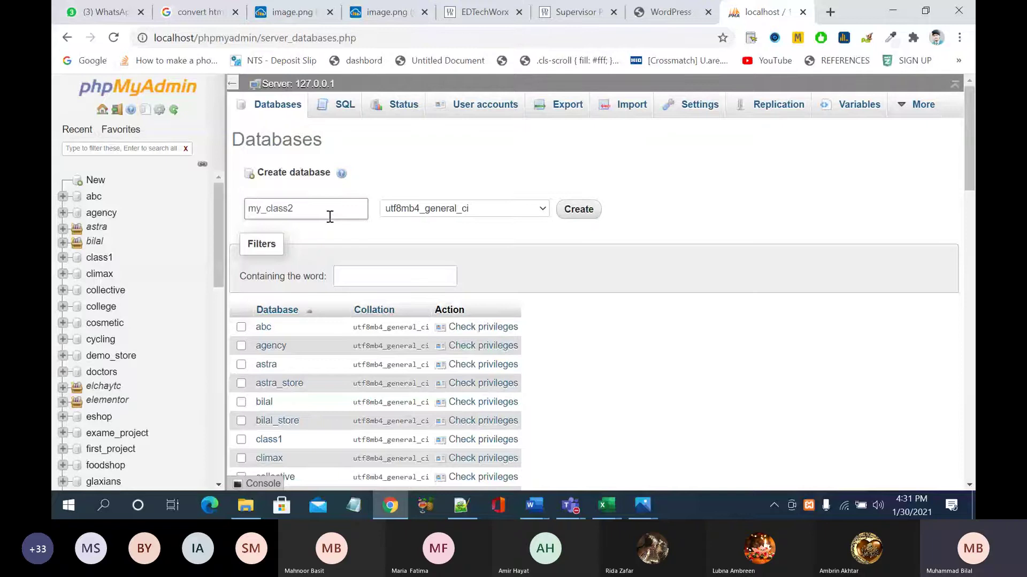
pyautogui.click(330, 229)
pyautogui.press('BackSpace')
pyautogui.write('_')
pyautogui.click(265, 210)
pyautogui.moveTo(266, 209); pyautogui.dragTo(244, 209)
pyautogui.press('BackSpace')
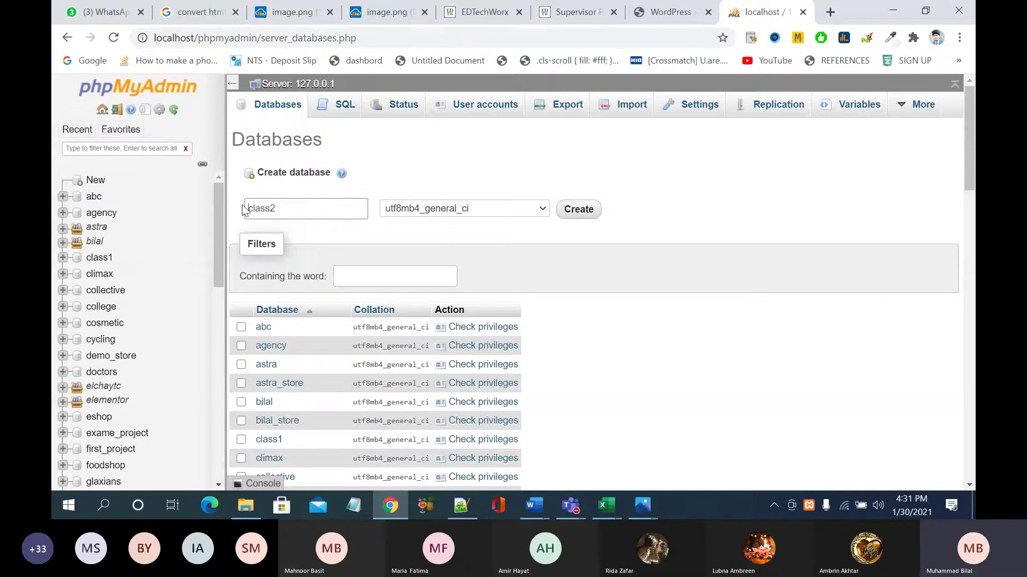
# Step: Create the class2 database and return to the form for creating a new database
pyautogui.click(571, 209)
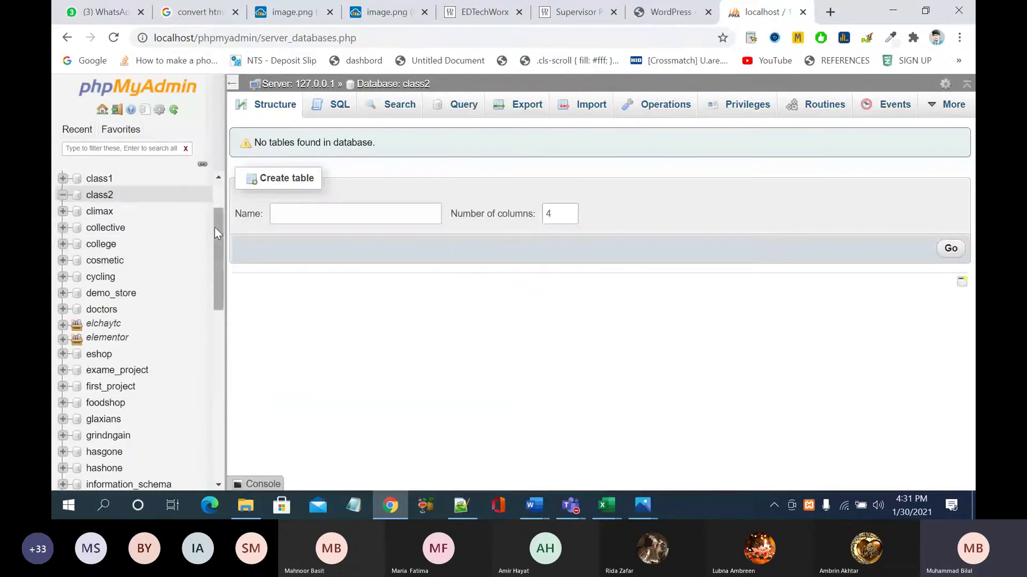
pyautogui.scroll(3, 218, 229)
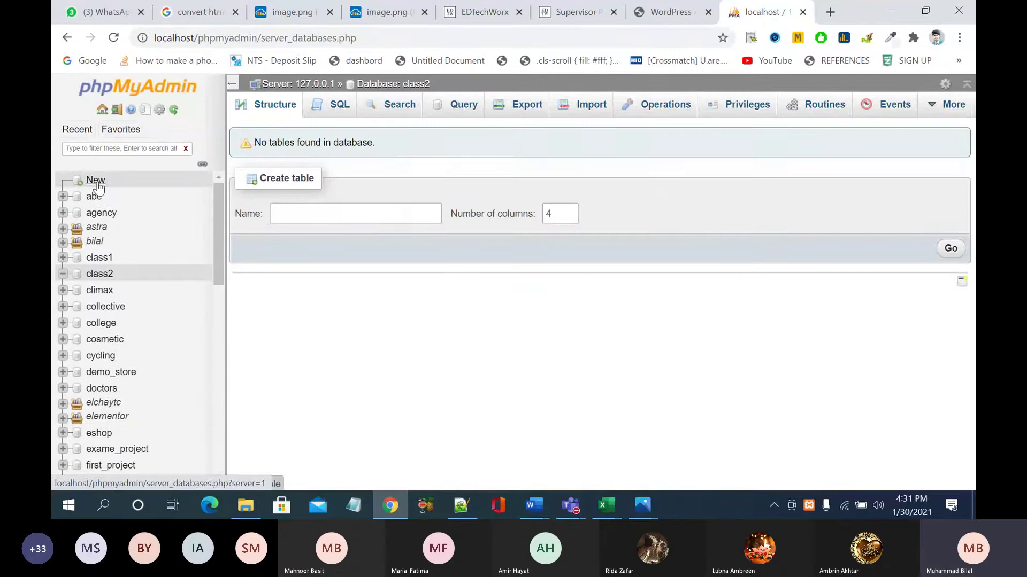
pyautogui.click(96, 181)
pyautogui.click(253, 208)
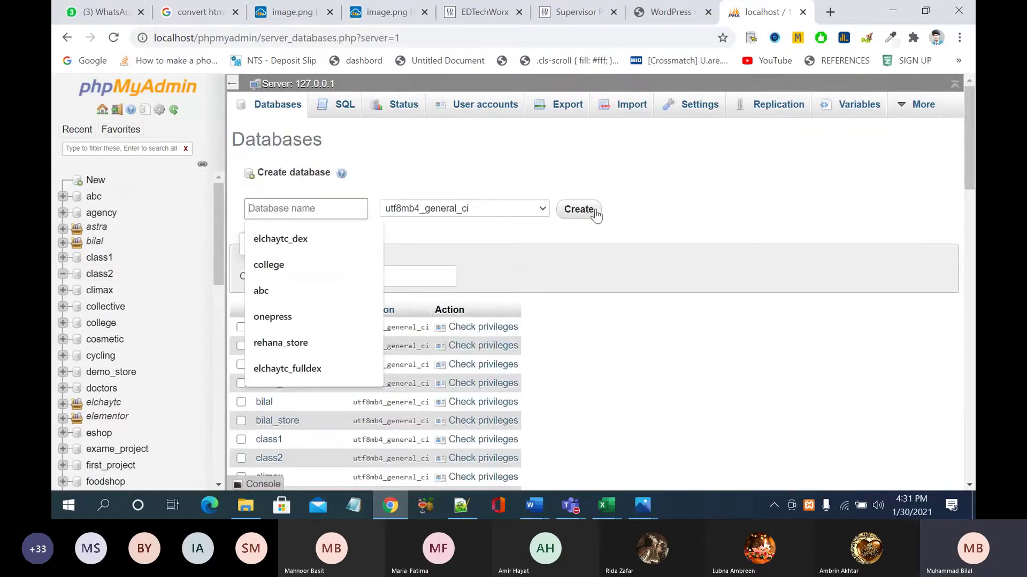
pyautogui.click(573, 239)
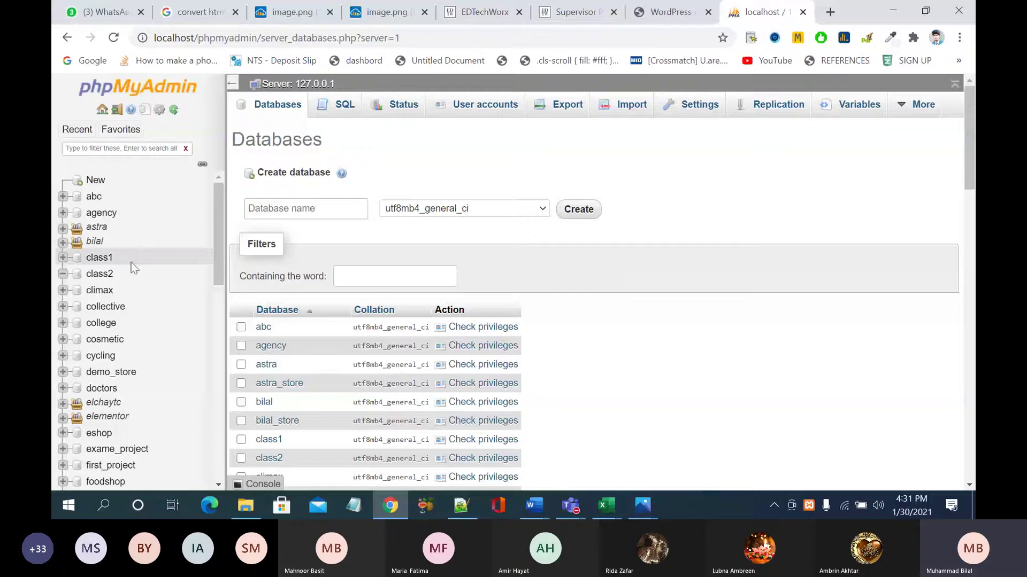
# Step: Expand the class1 database in the database tree and examine its WordPress tables
pyautogui.click(63, 258)
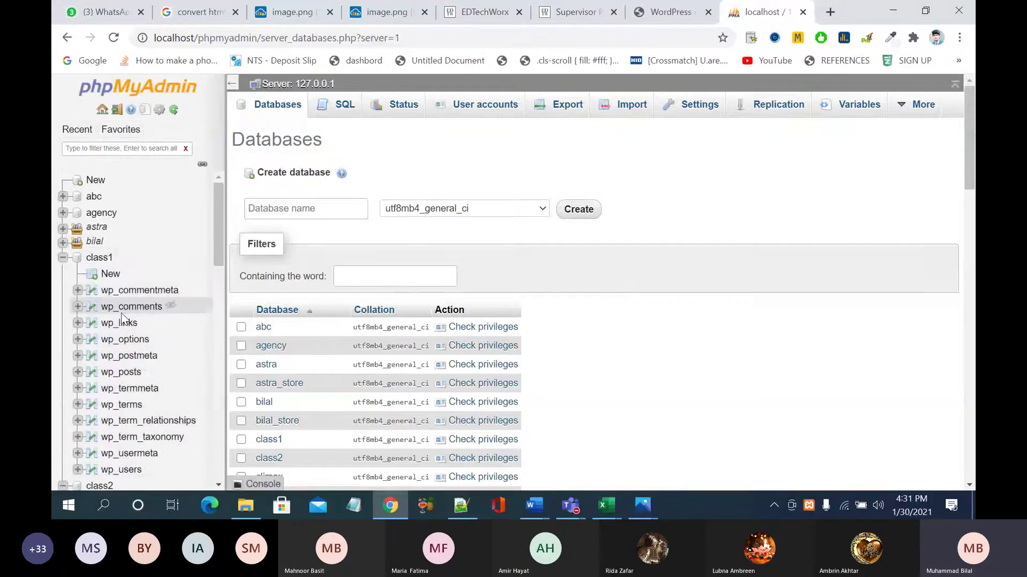
pyautogui.scroll(-1, 122, 317)
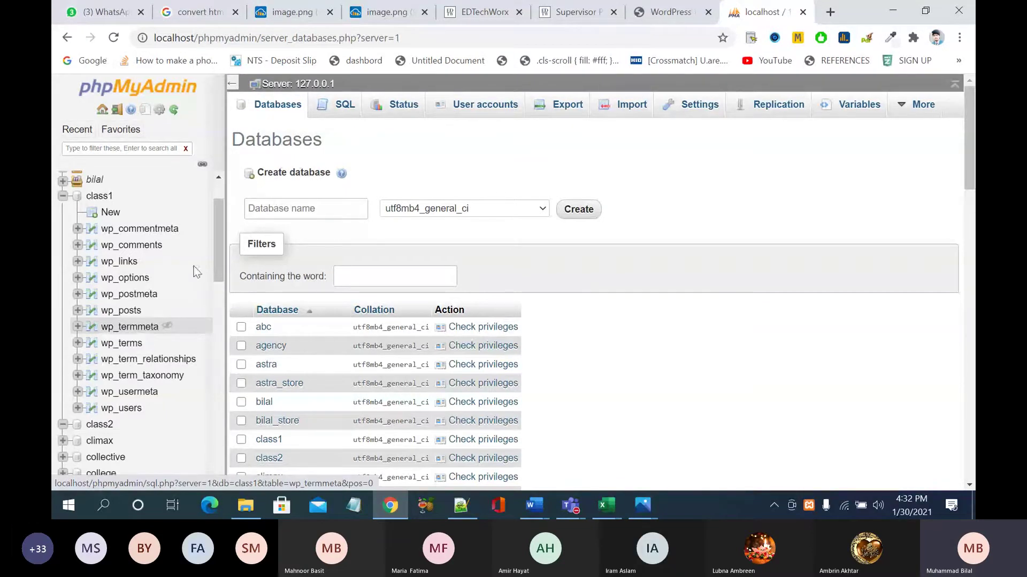
pyautogui.click(322, 211)
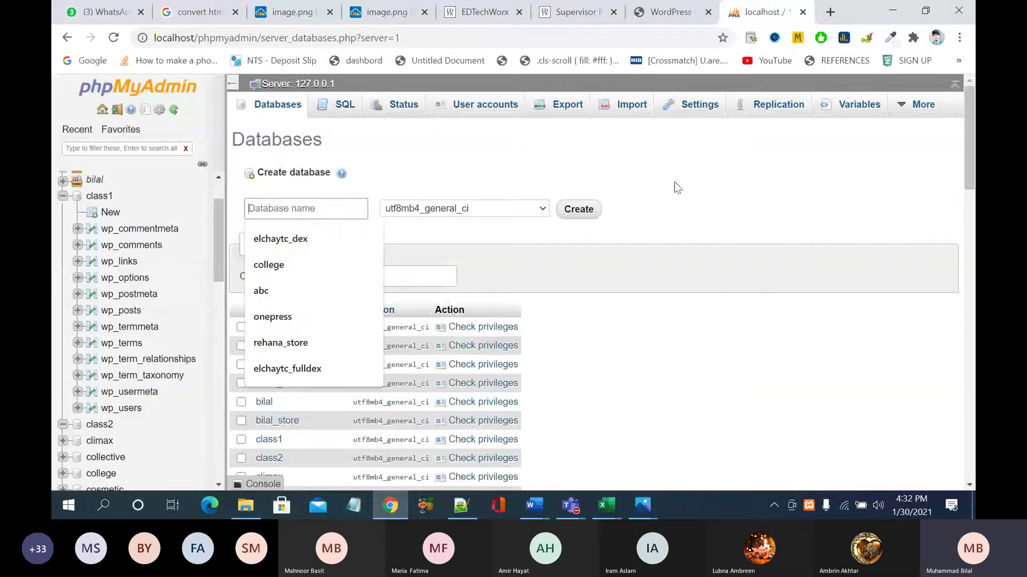
# Step: Close phpMyAdmin and proceed from the WordPress setup introduction to the database connection details
pyautogui.click(802, 12)
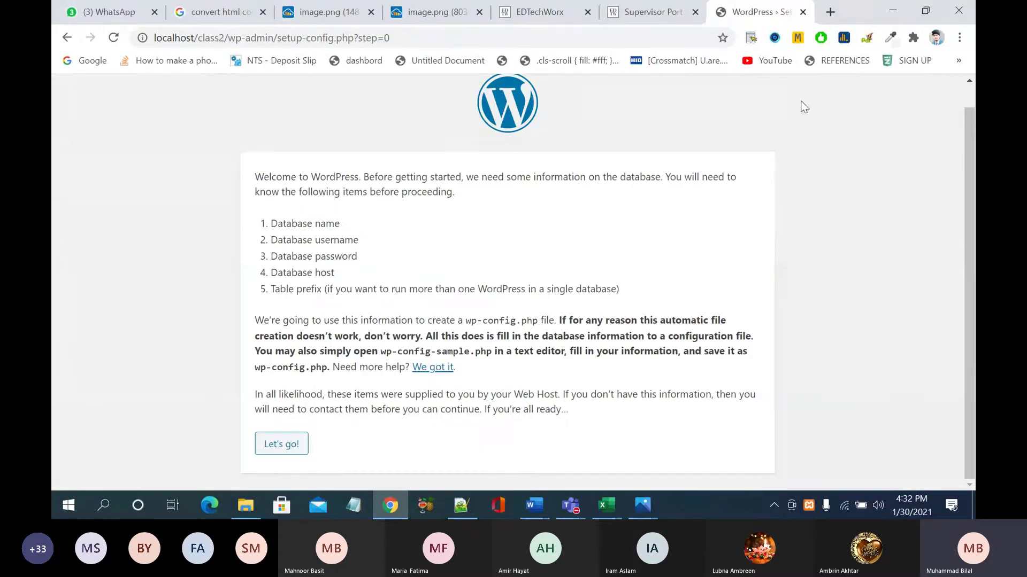
pyautogui.moveTo(287, 224); pyautogui.dragTo(345, 225)
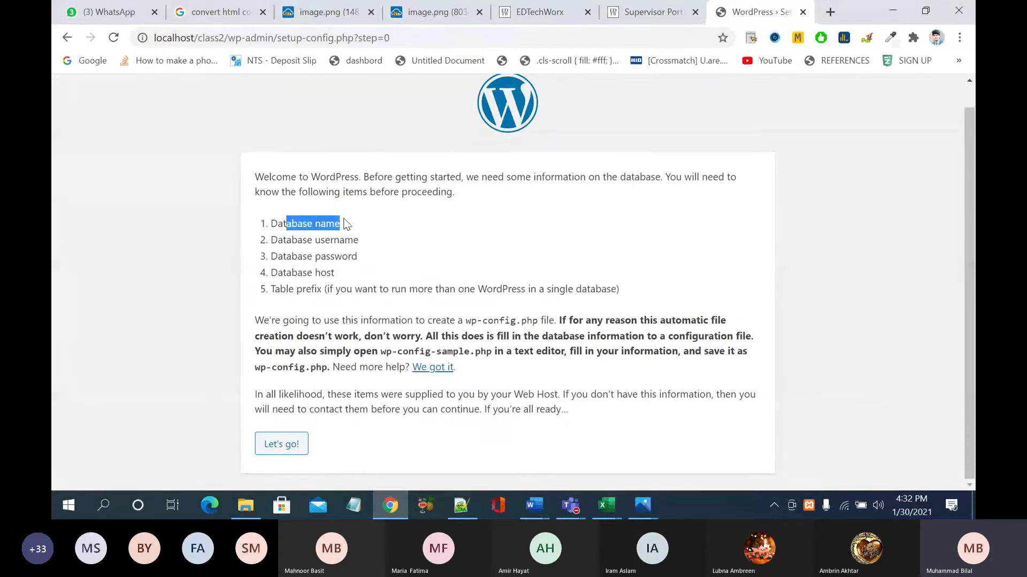
pyautogui.click(357, 236)
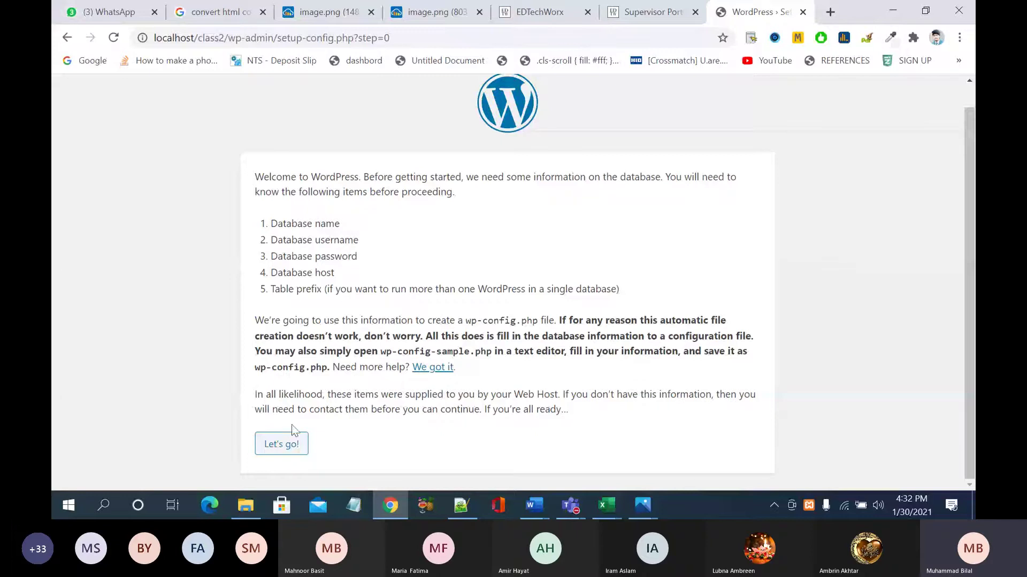
pyautogui.click(287, 444)
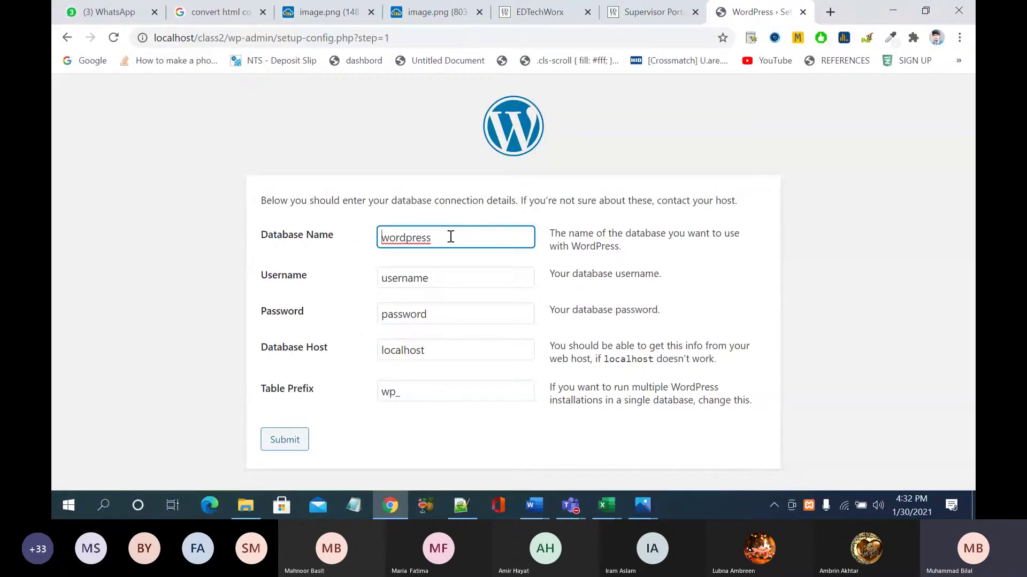
# Step: Set the database name to class2 and the database username to root
pyautogui.moveTo(449, 234); pyautogui.dragTo(373, 237)
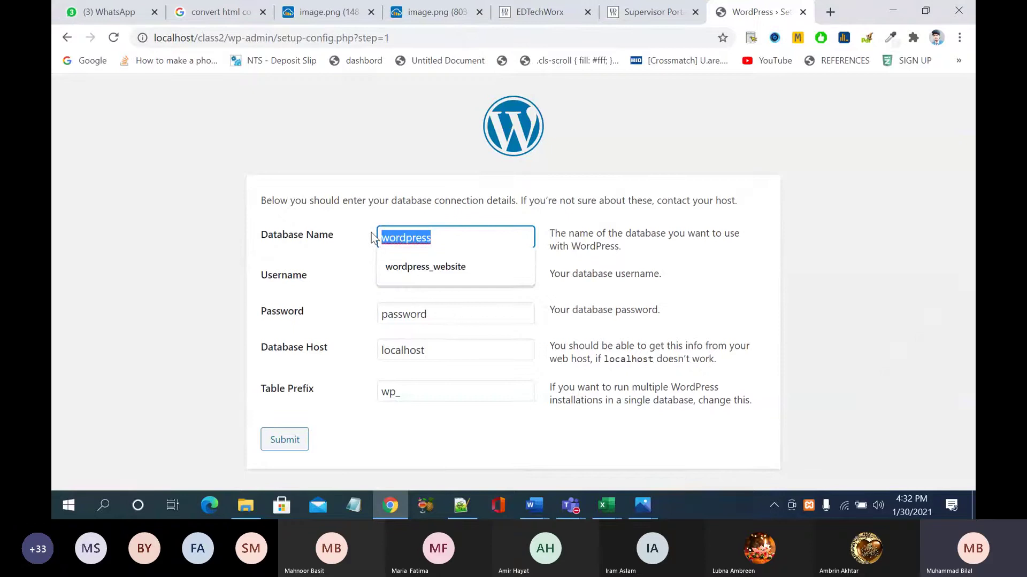
pyautogui.write('class2')
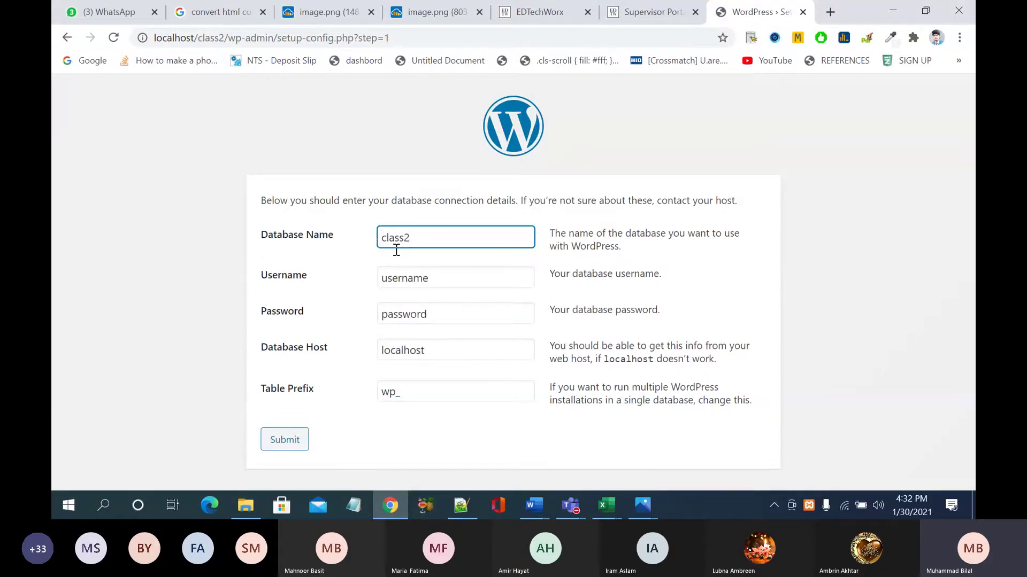
pyautogui.click(454, 277)
pyautogui.doubleClick(454, 277)
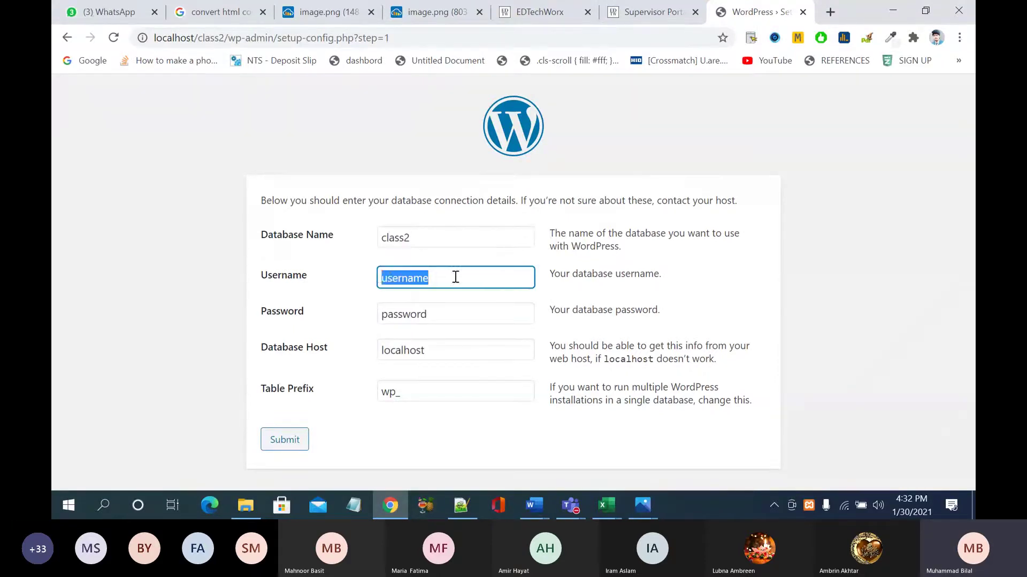
pyautogui.press('BackSpace')
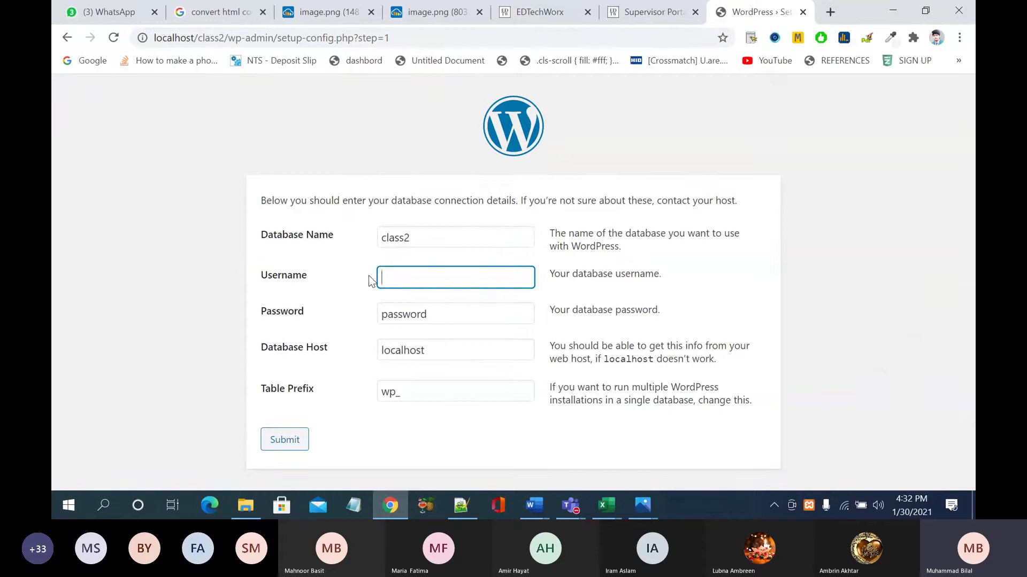
pyautogui.write('r')
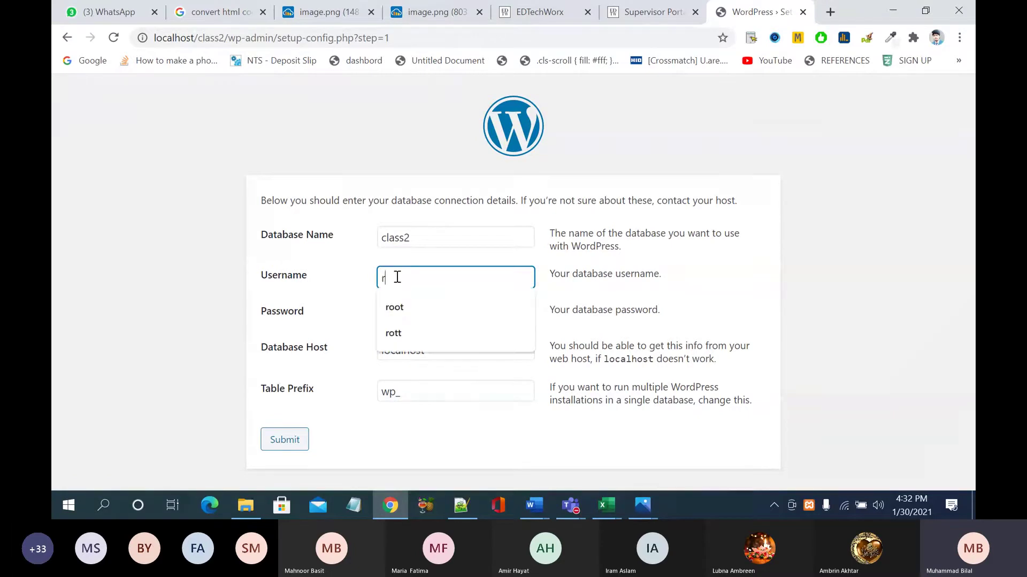
pyautogui.write('oot')
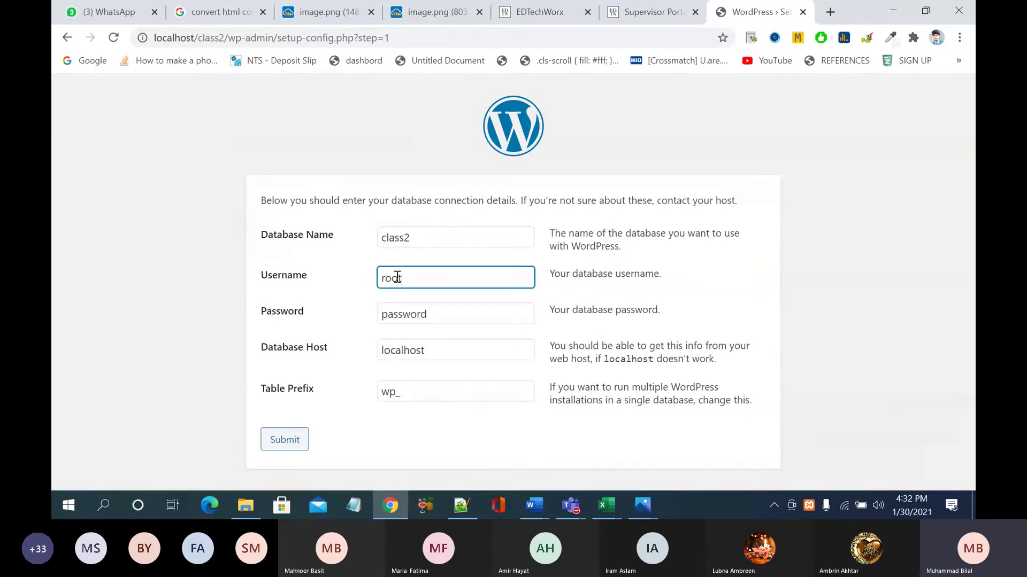
# Step: Clear the database password and submit the connection details with the host and table prefix left at their defaults
pyautogui.click(465, 313)
pyautogui.moveTo(470, 314); pyautogui.dragTo(368, 316)
pyautogui.press('BackSpace')
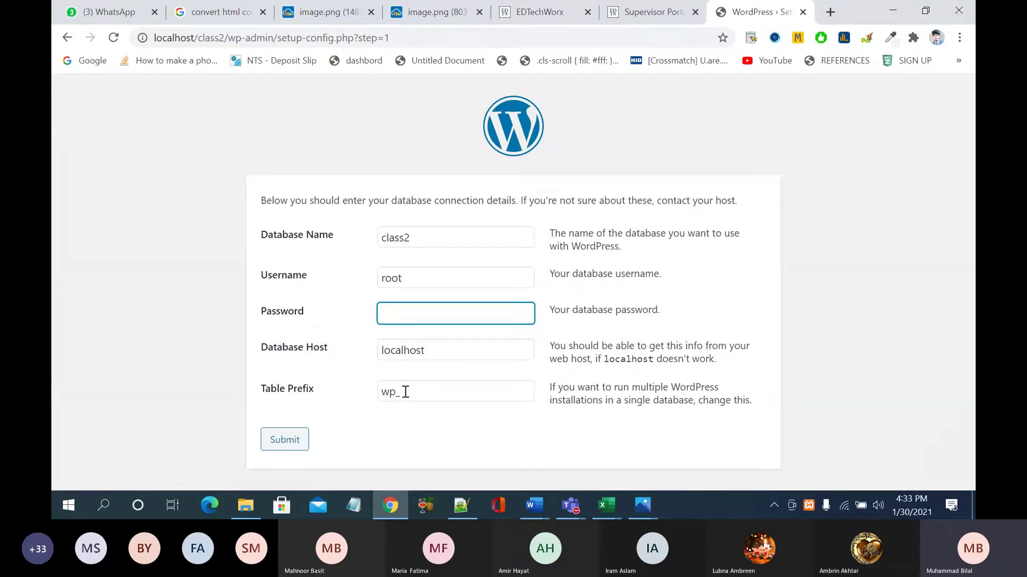
pyautogui.click(281, 440)
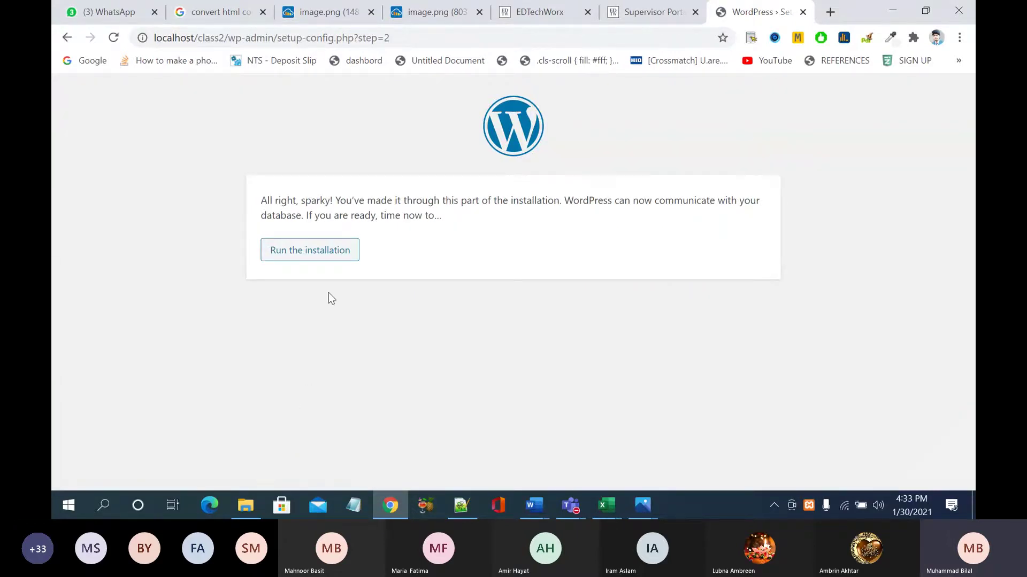
# Step: Run the WordPress installation and set the site title to "my website"
pyautogui.click(335, 254)
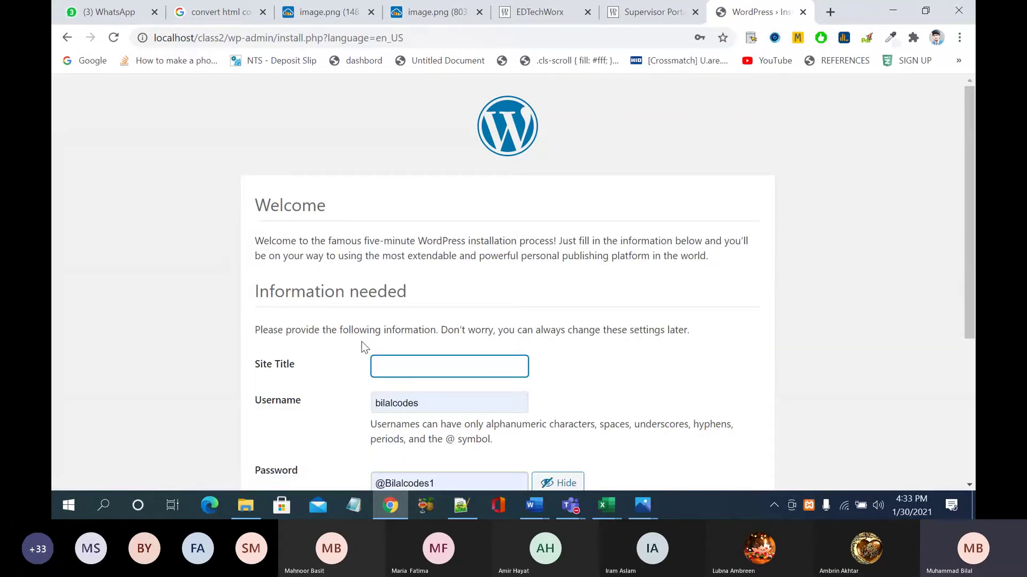
pyautogui.scroll(-1, 362, 348)
pyautogui.scroll(-2, 362, 342)
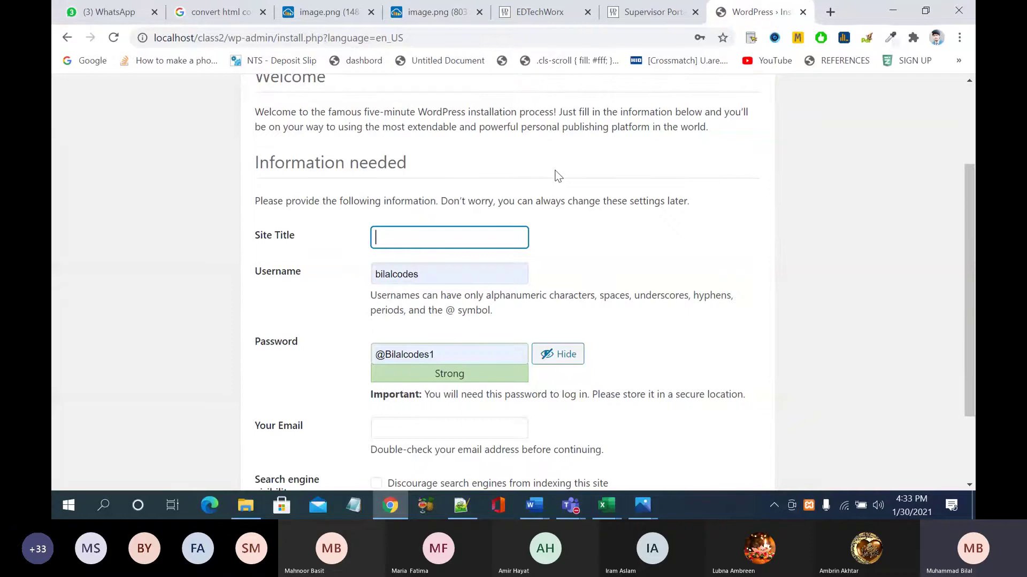
pyautogui.write('Mu')
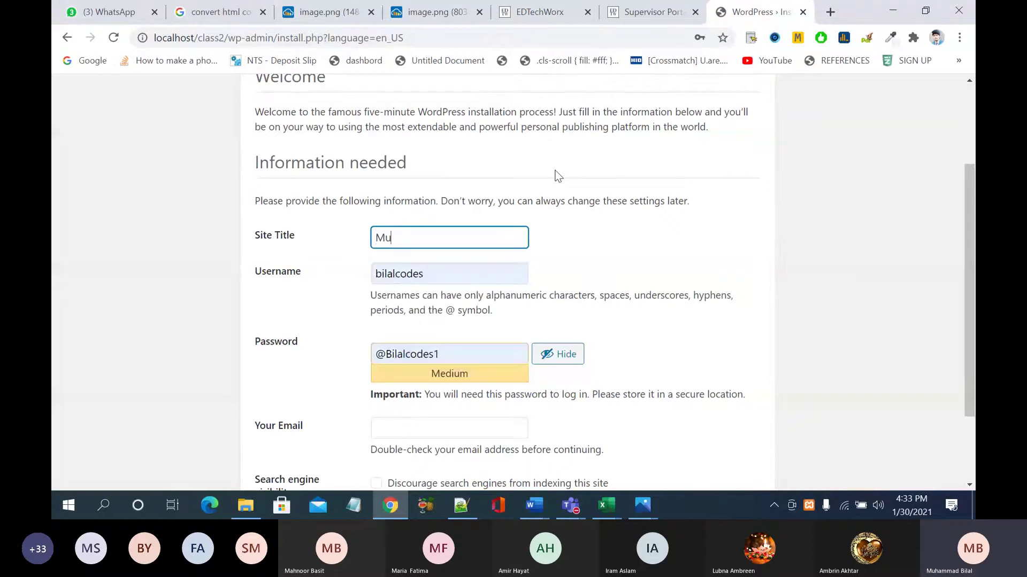
pyautogui.press('BackSpace')
pyautogui.press('BackSpace')
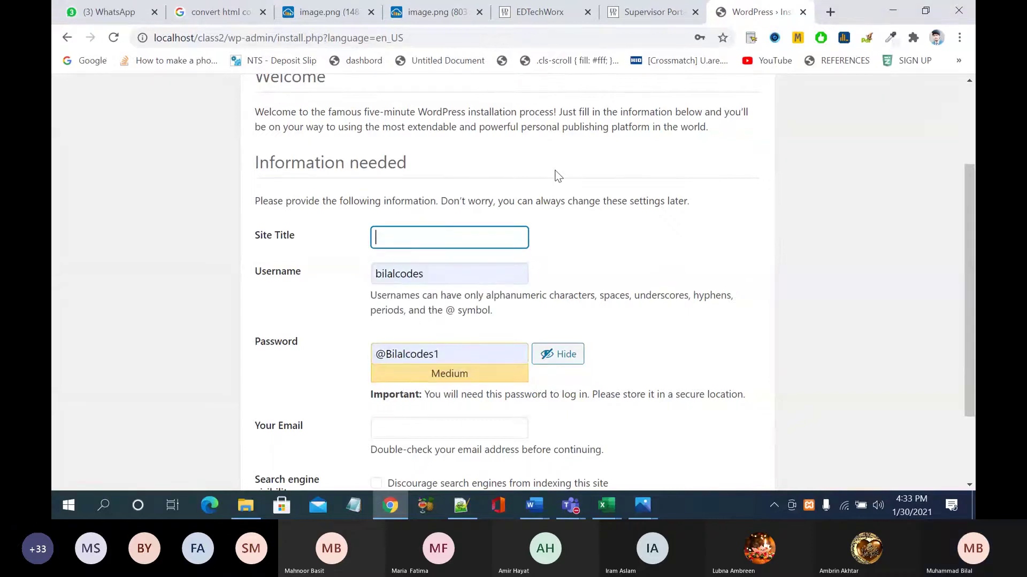
pyautogui.write('My')
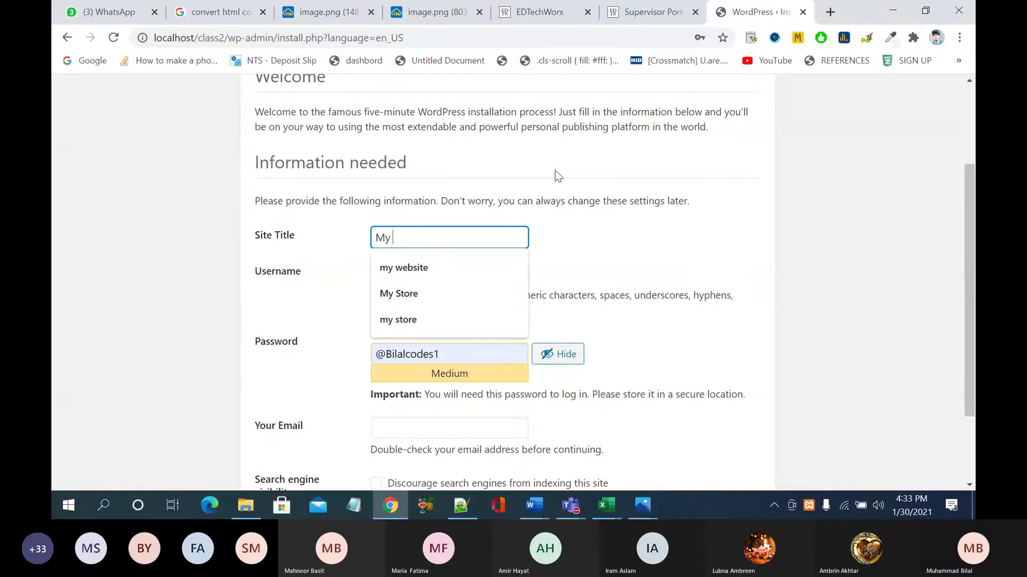
pyautogui.press('Down')
pyautogui.press('Return')
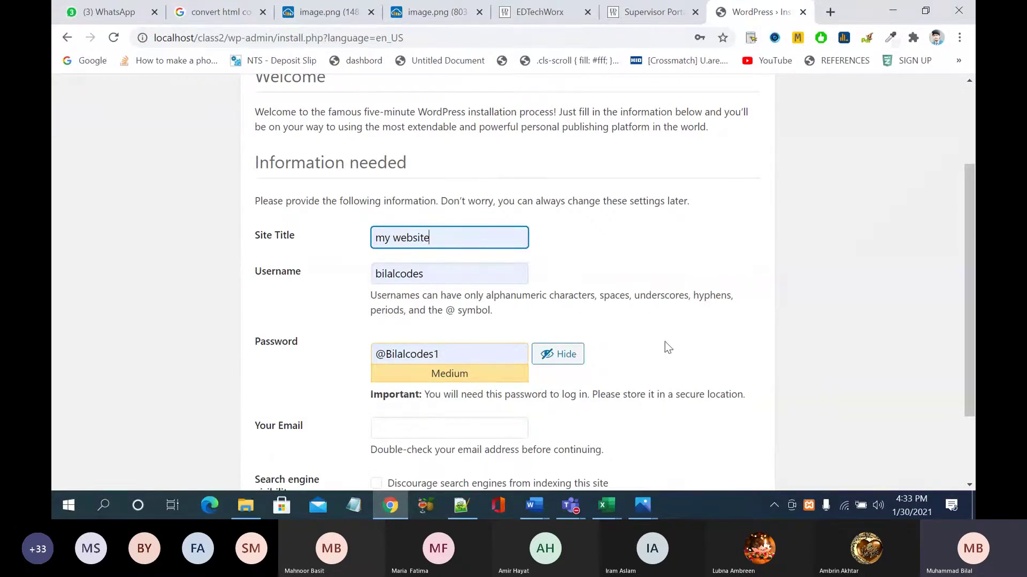
pyautogui.click(327, 221)
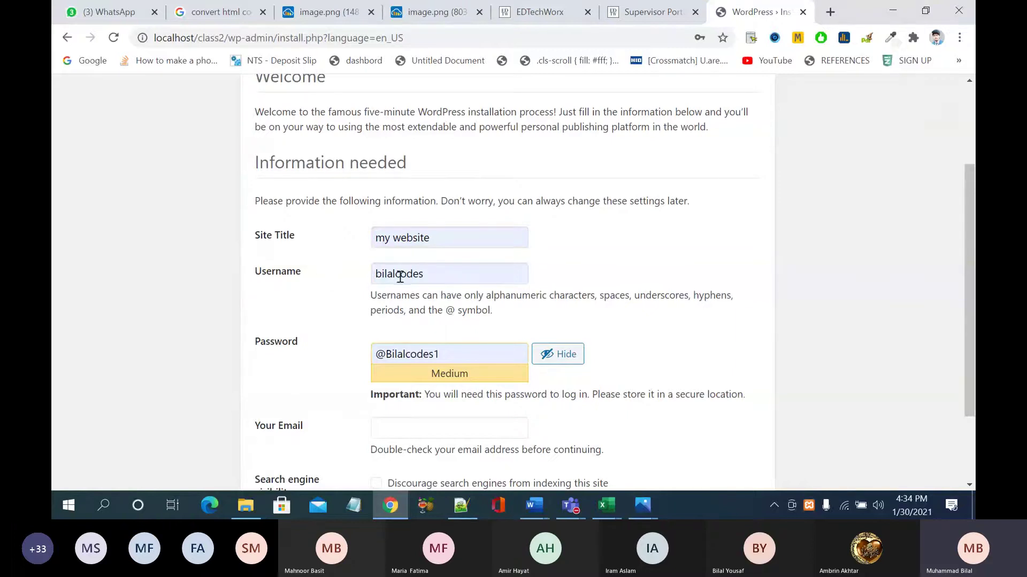
# Step: Fill in the administrator's e-mail address on the WordPress installation form, leaving the username and password as they are
pyautogui.click(443, 271)
pyautogui.click(457, 337)
pyautogui.scroll(-2, 444, 348)
pyautogui.click(447, 348)
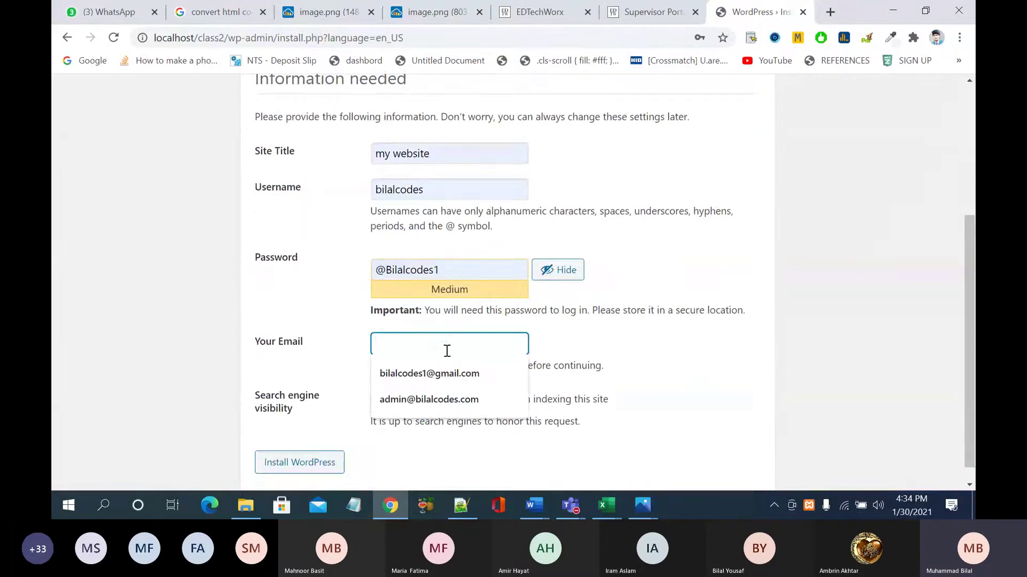
pyautogui.click(458, 371)
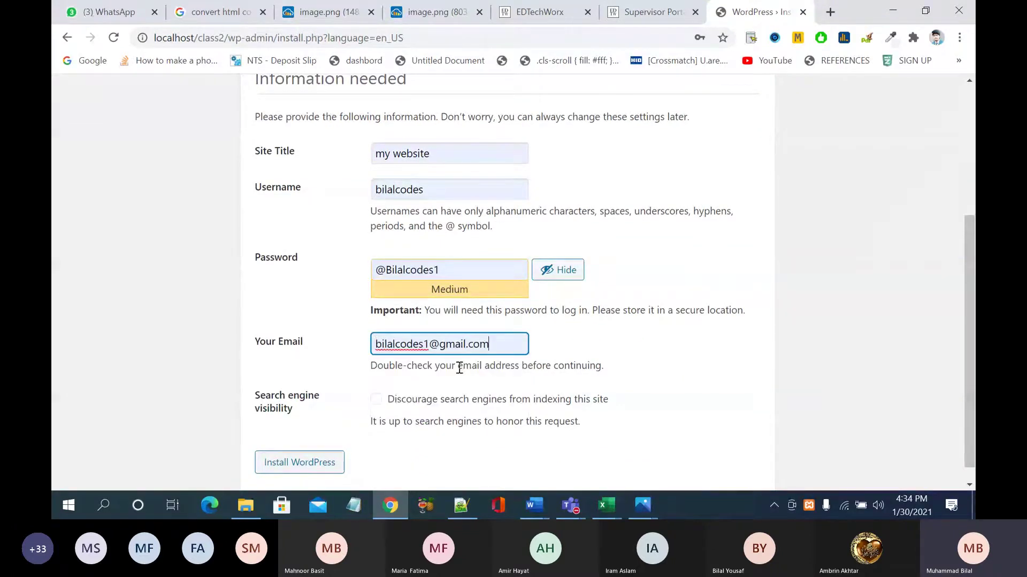
# Step: Discourage search engines from indexing the site and run the WordPress installation through to the login page
pyautogui.click(376, 404)
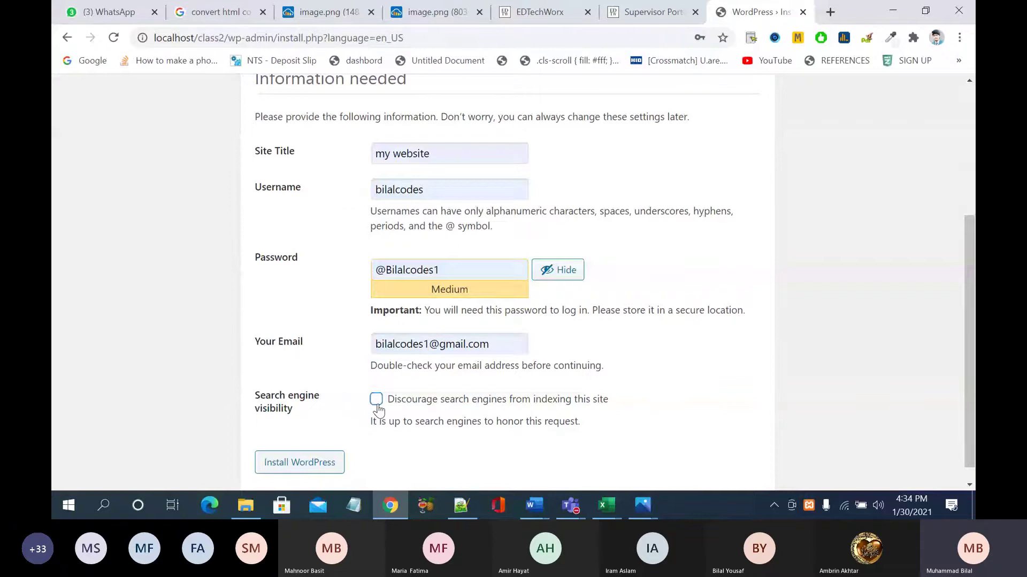
pyautogui.click(377, 406)
pyautogui.click(377, 409)
pyautogui.click(305, 468)
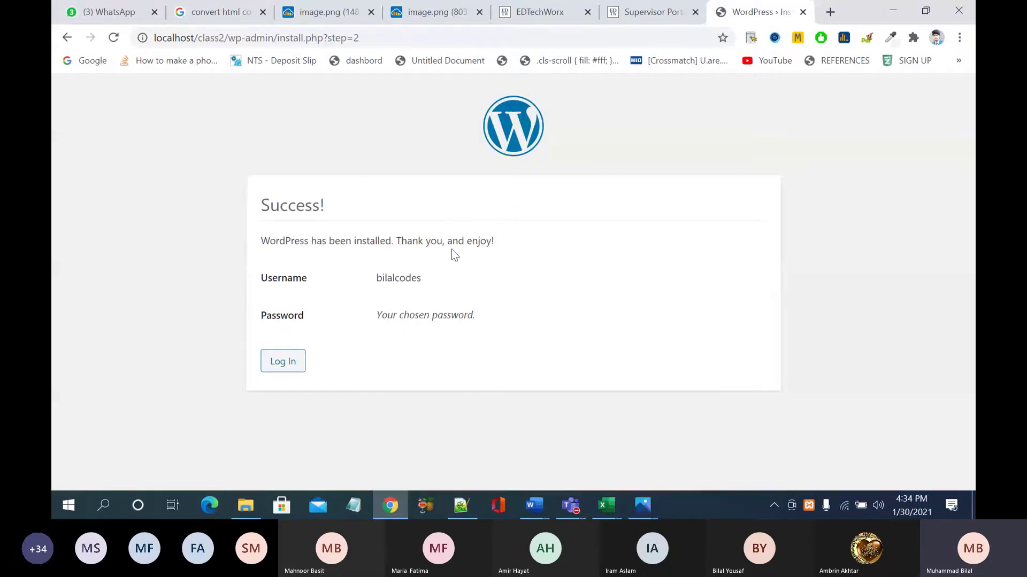
pyautogui.click(285, 362)
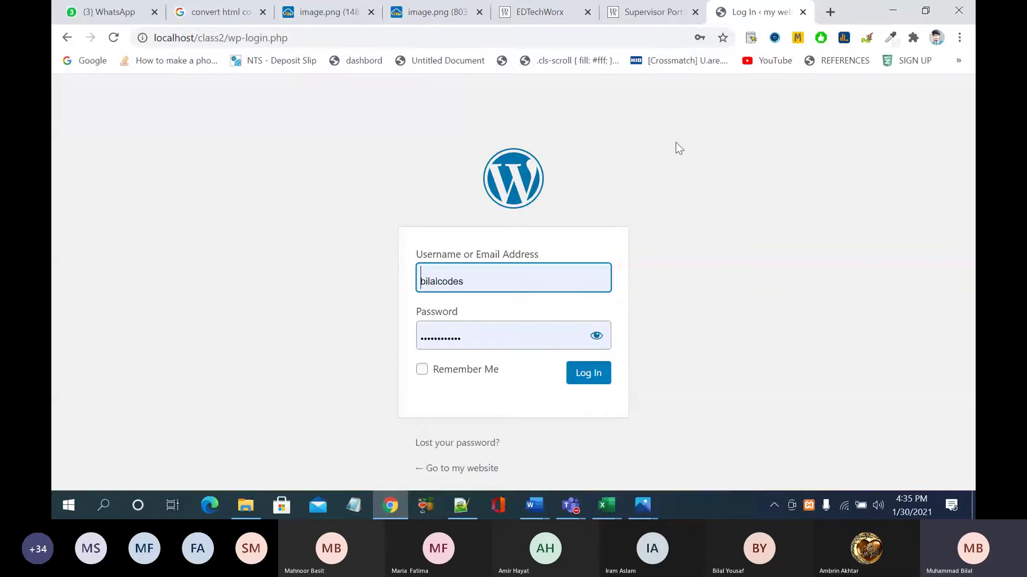
# Step: Try to open localhost/class1 in a new browser tab
pyautogui.click(829, 12)
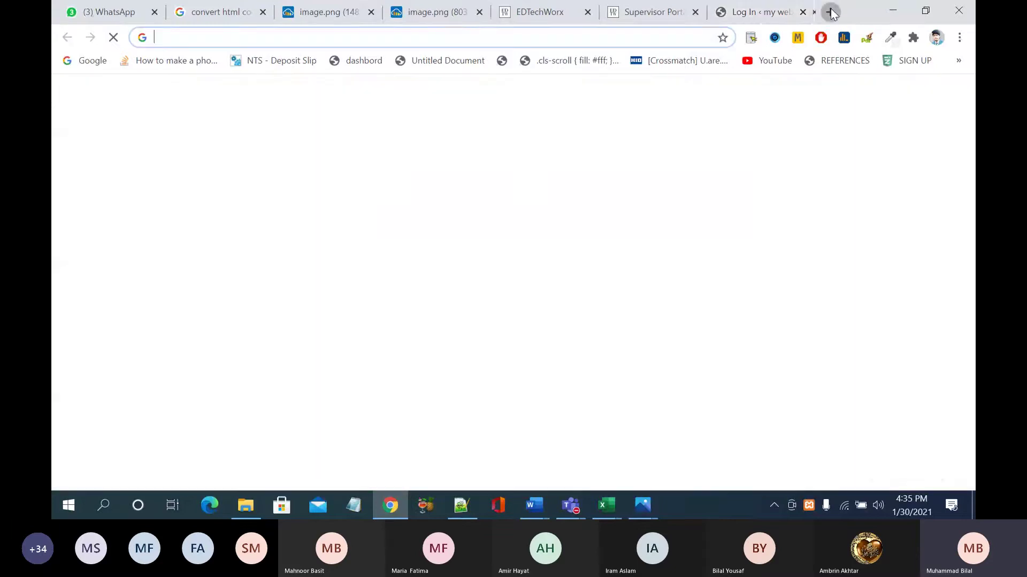
pyautogui.write('lo')
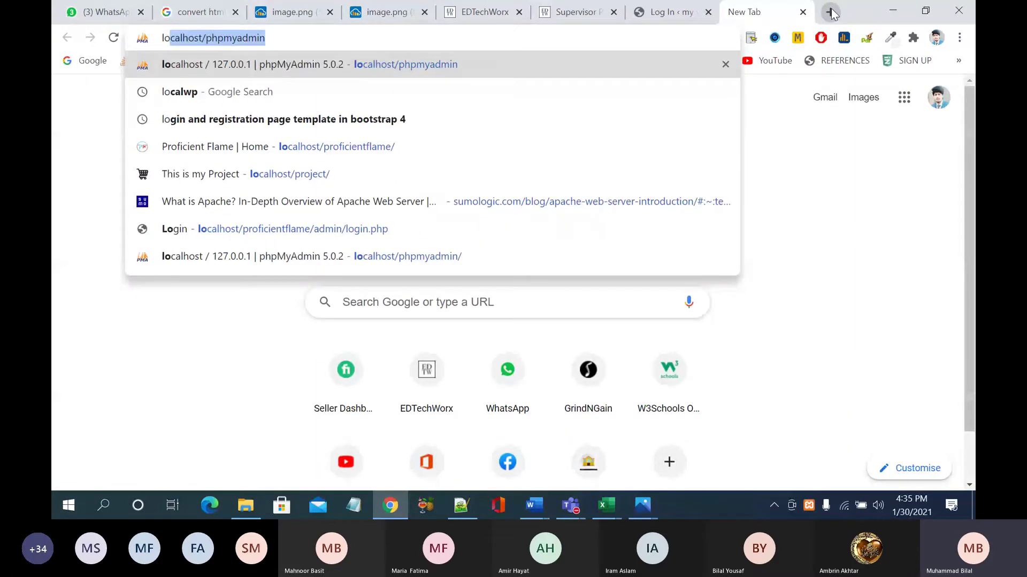
pyautogui.write('calhost/c')
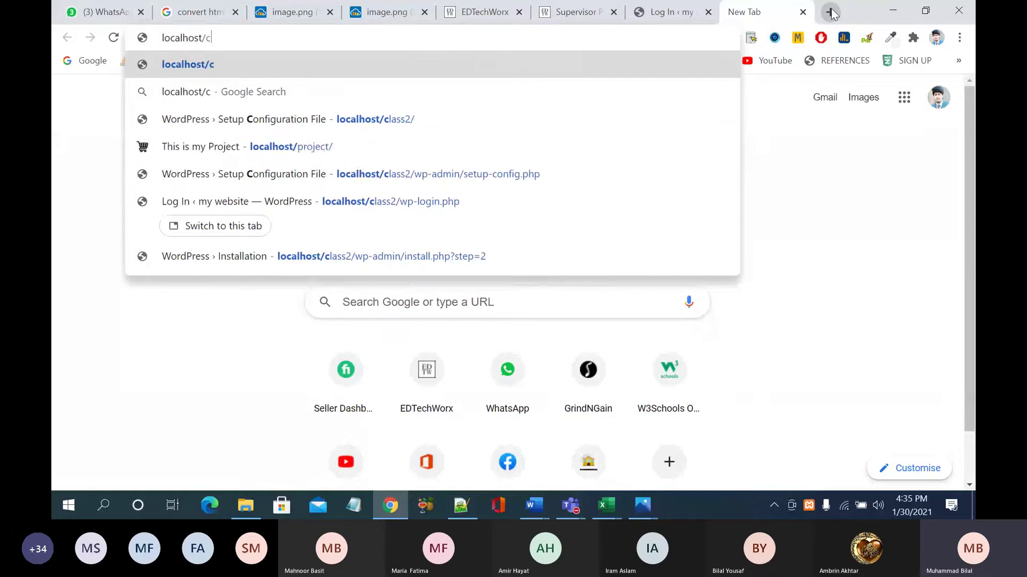
pyautogui.write('lass1')
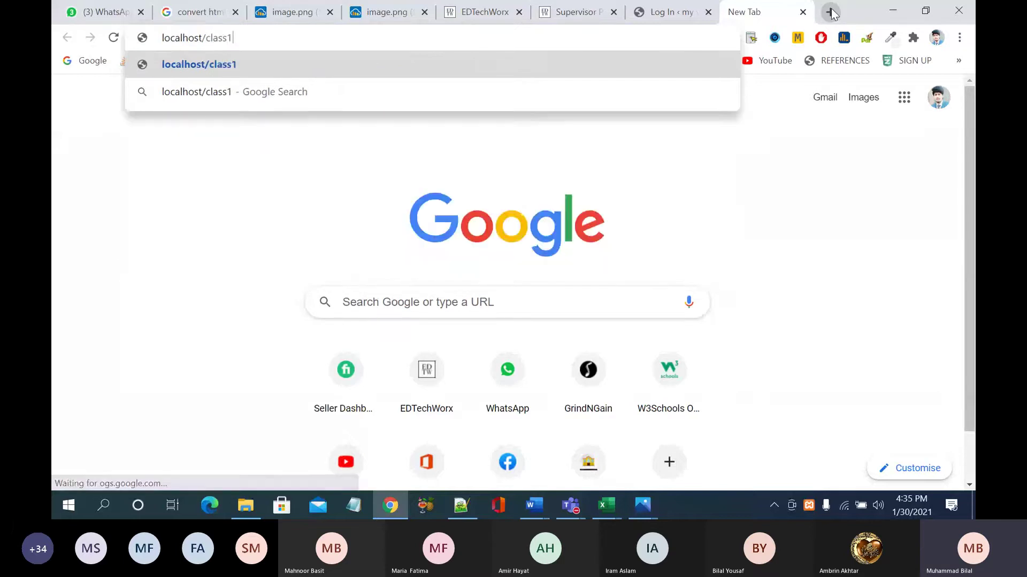
pyautogui.press('Return')
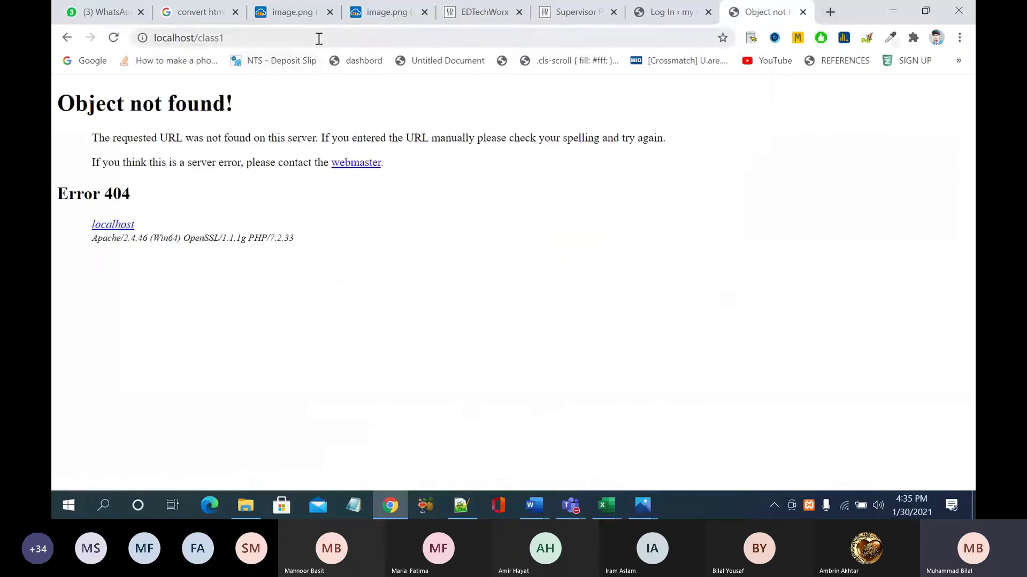
# Step: Correct the address to localhost/class2/ and look over the site's front page and its title
pyautogui.click(326, 38)
pyautogui.click(343, 39)
pyautogui.press('BackSpace')
pyautogui.write('2/')
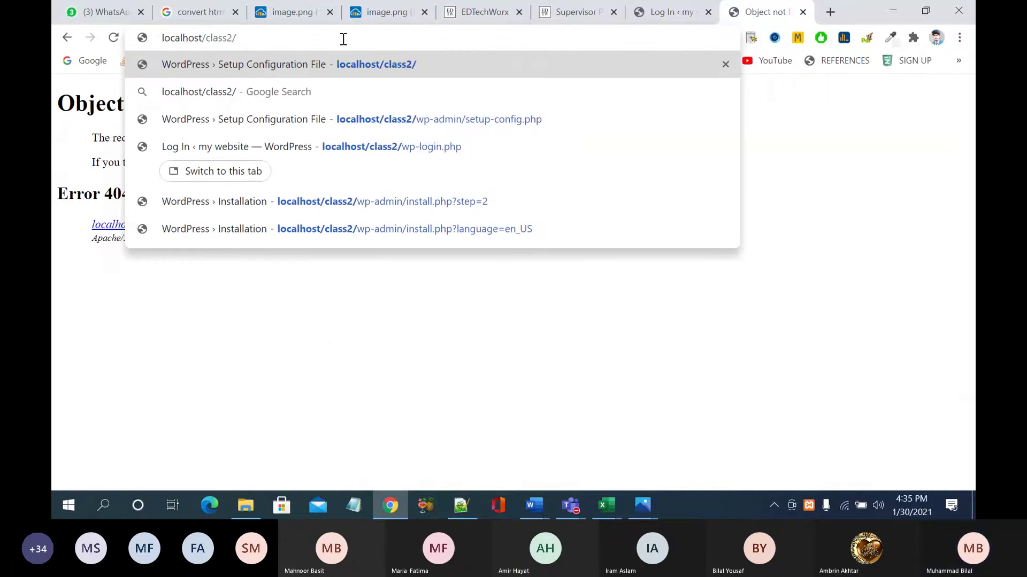
pyautogui.press('Return')
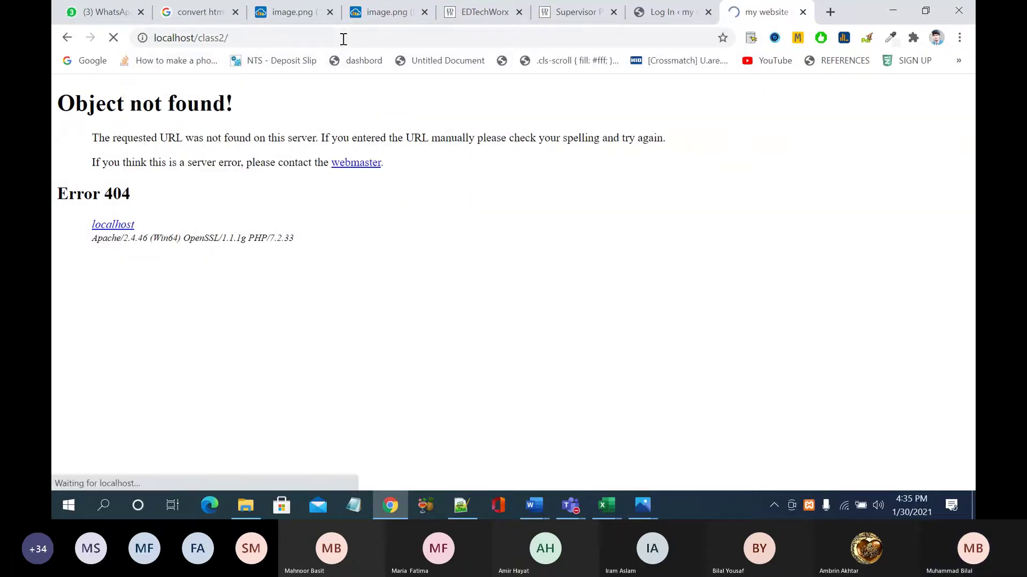
pyautogui.scroll(-2, 375, 206)
pyautogui.scroll(2, 374, 207)
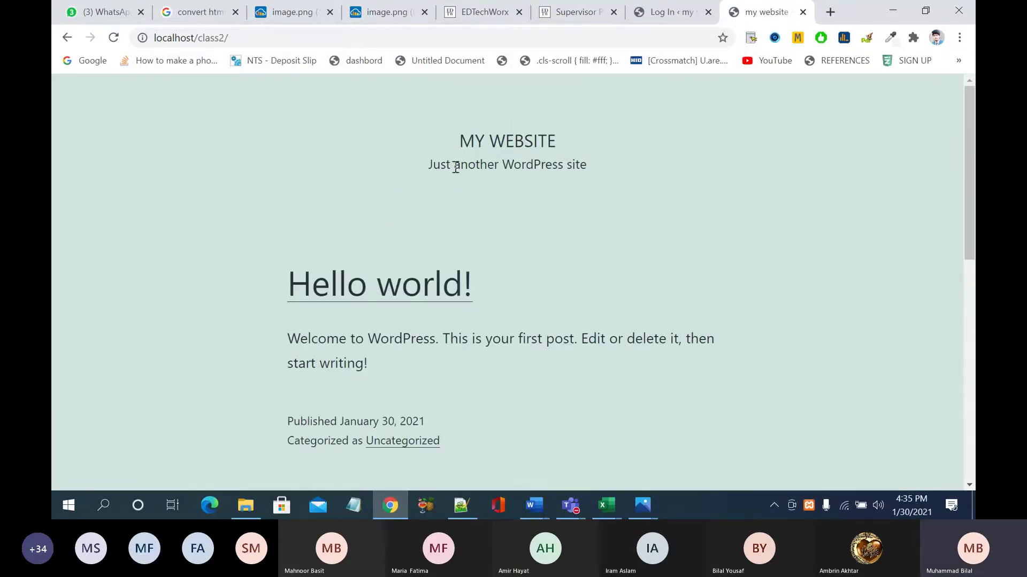
pyautogui.moveTo(556, 141); pyautogui.dragTo(433, 149)
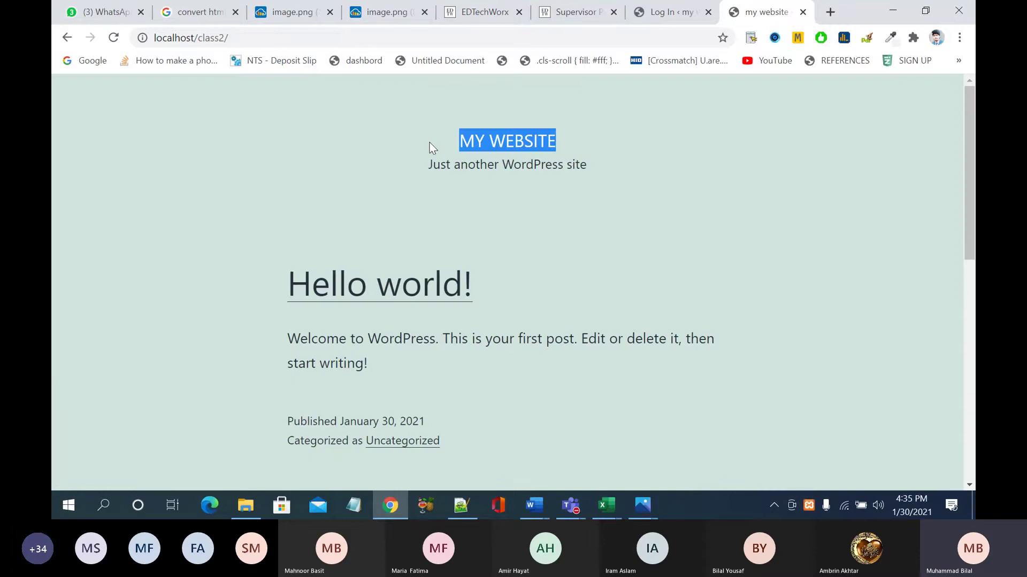
pyautogui.click(429, 142)
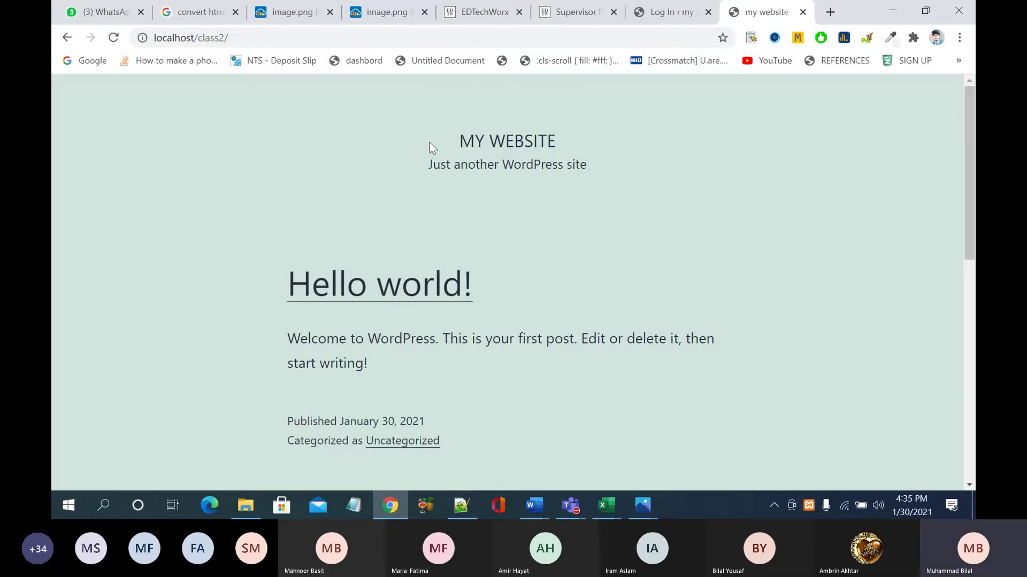
# Step: Place the site's browser tab ahead of the login tab and log in to WordPress with the prefilled credentials
pyautogui.click(679, 15)
pyautogui.moveTo(738, 14); pyautogui.dragTo(647, 15)
pyautogui.click(765, 11)
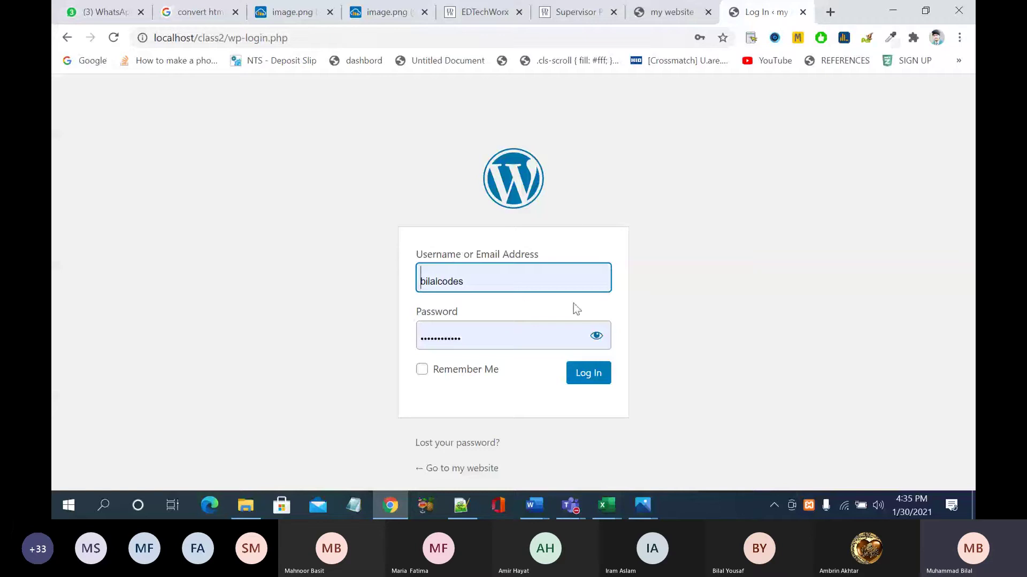
pyautogui.click(595, 379)
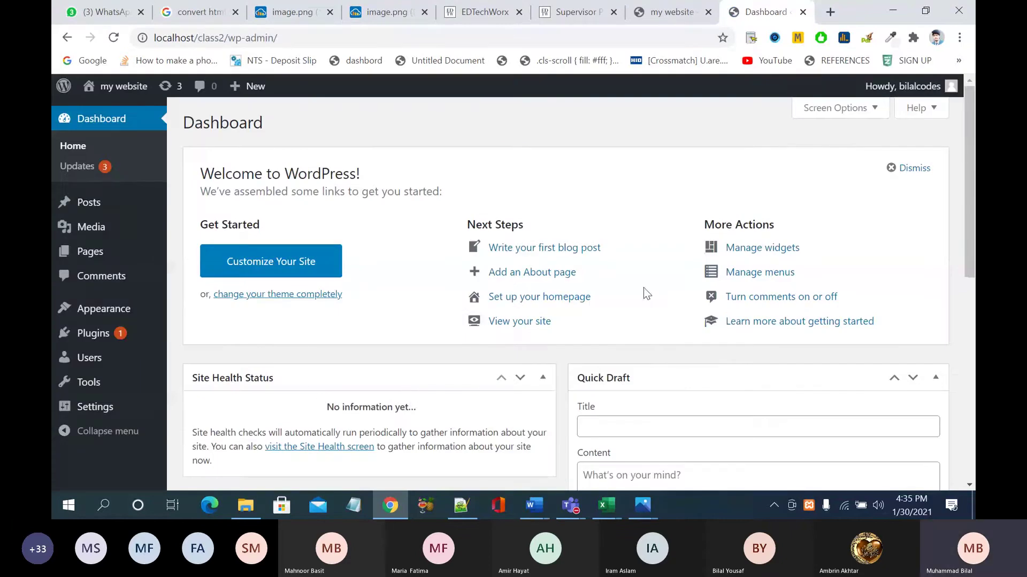
# Step: Compare the site's public front page with the WordPress dashboard, ending on the dashboard
pyautogui.hotkey('ctrl', 'shift', 'Tab')
pyautogui.hotkey('ctrl', 'Tab')
pyautogui.click(665, 12)
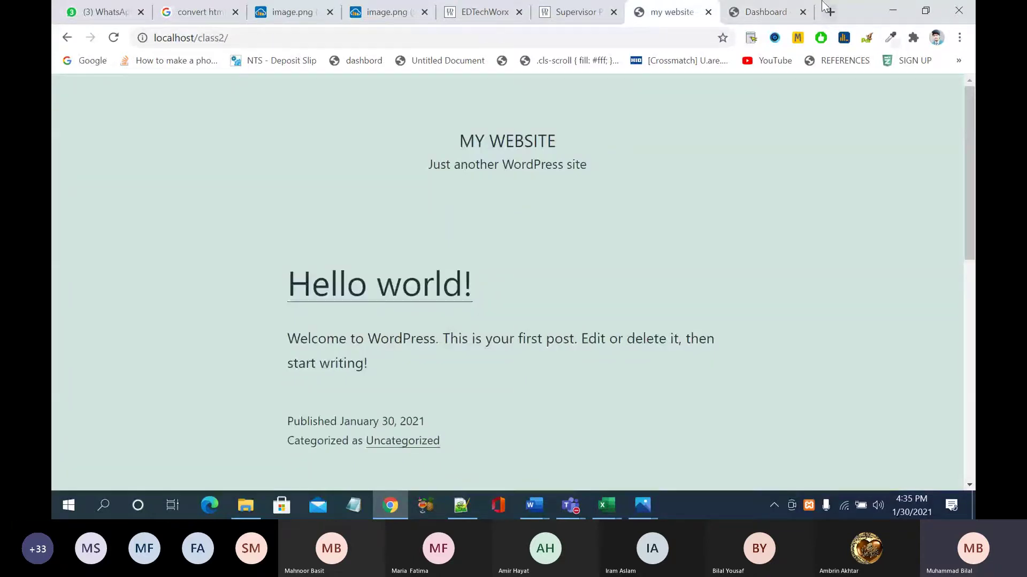
pyautogui.click(778, 12)
# Step: Visit the site from the dashboard in a new browser tab, compare it with the existing site tab, and close the new tab
pyautogui.moveTo(225, 99)
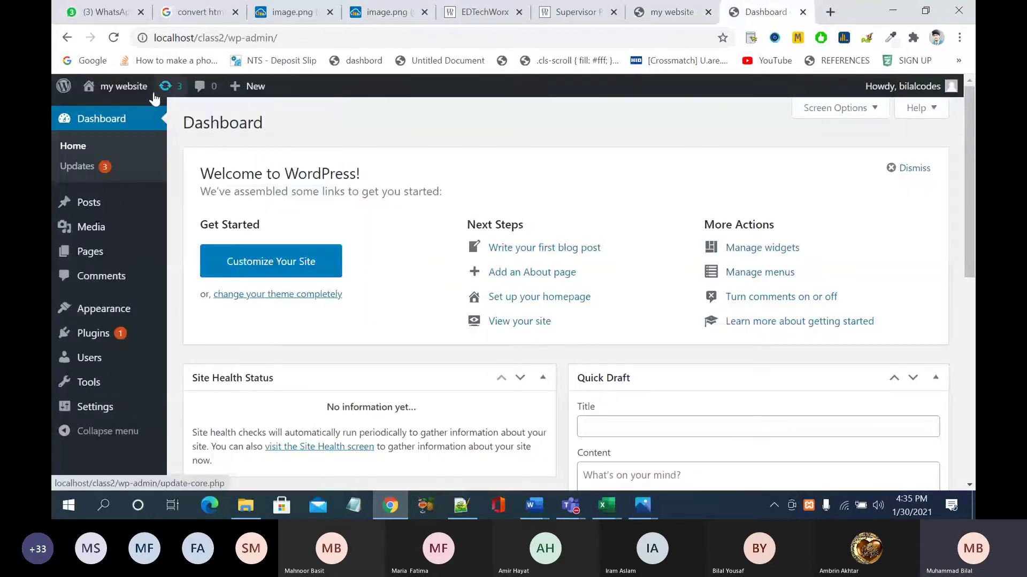
pyautogui.moveTo(143, 94)
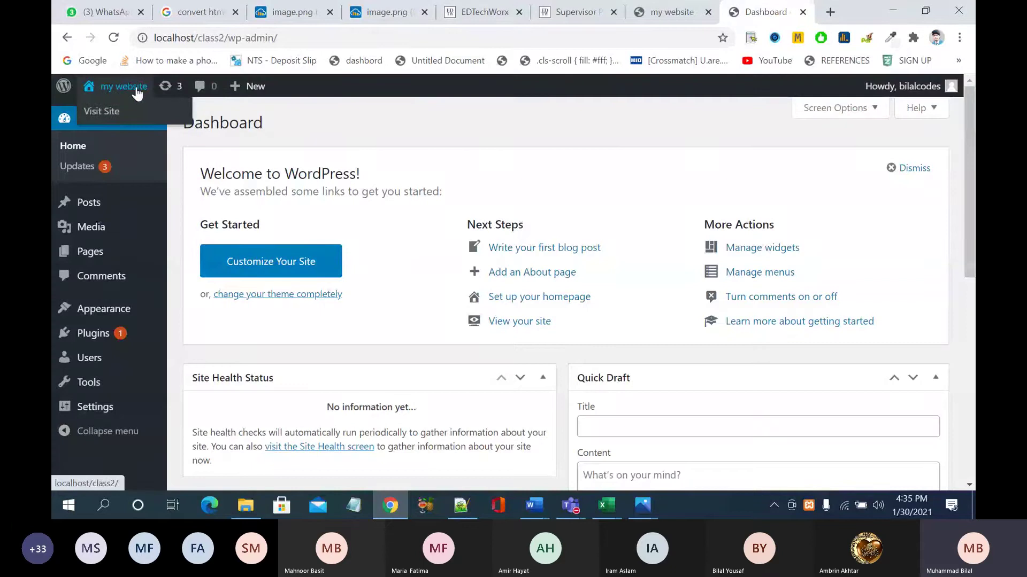
pyautogui.rightClick(107, 116)
pyautogui.click(135, 122)
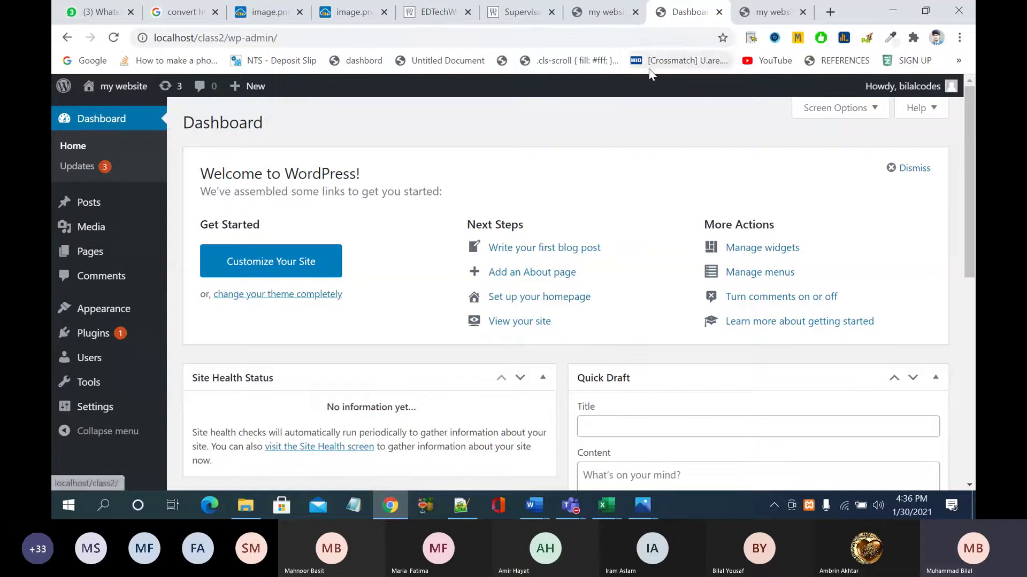
pyautogui.click(758, 15)
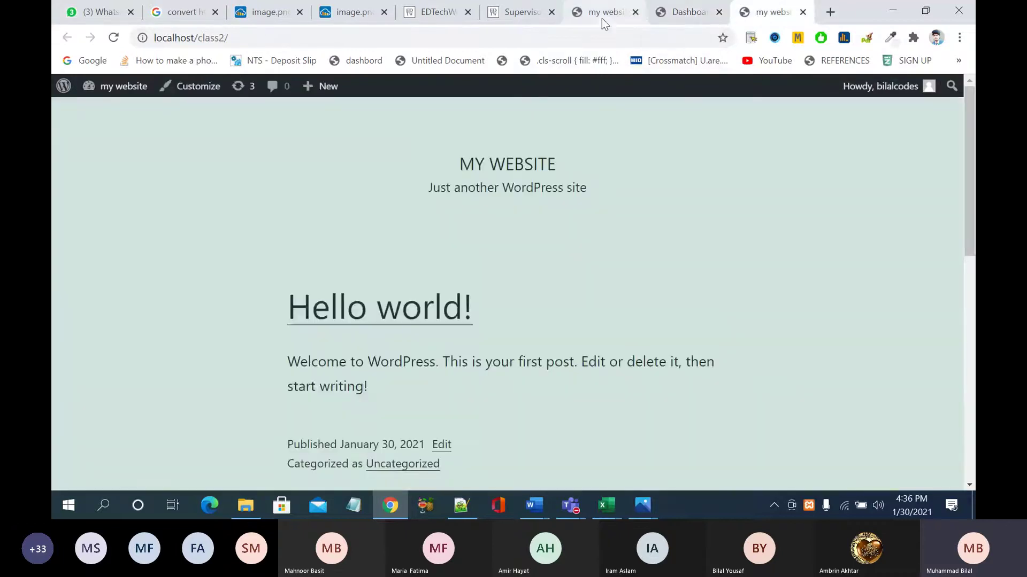
pyautogui.click(601, 18)
pyautogui.click(776, 16)
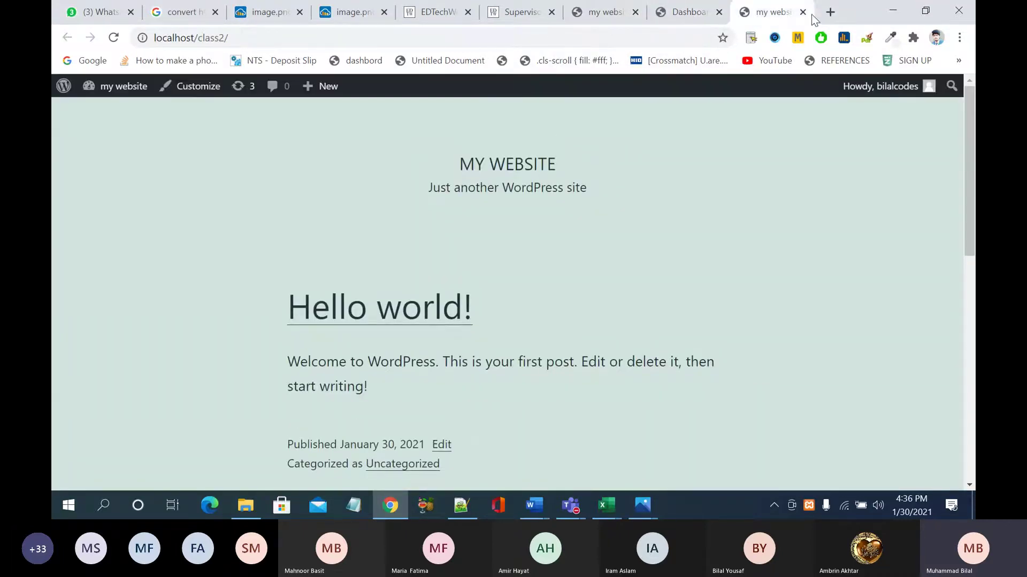
pyautogui.click(802, 12)
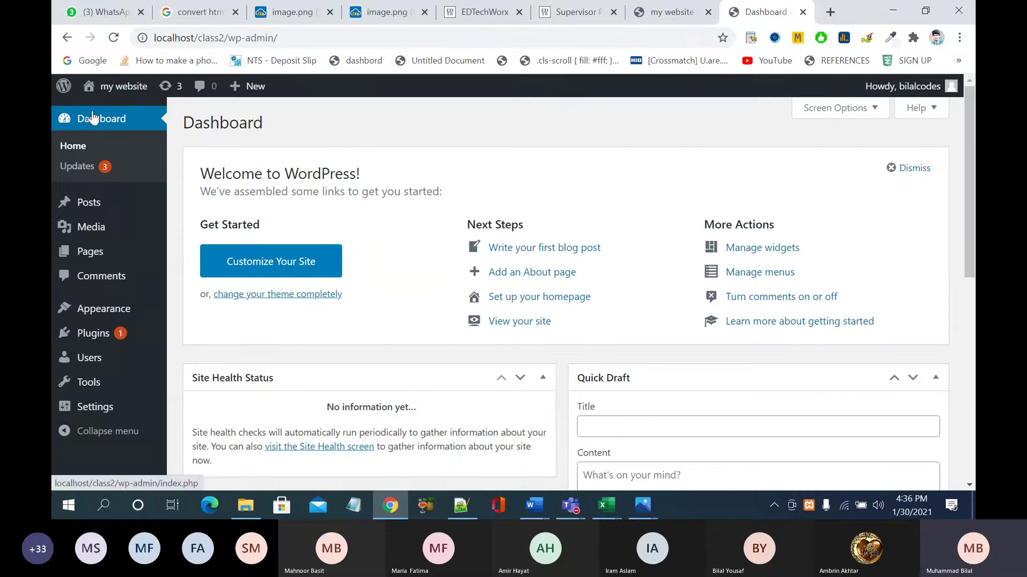
# Step: Examine the dashboard's welcome links and its Quick Draft, At a Glance, Activity, and Events and News sections
pyautogui.moveTo(112, 92)
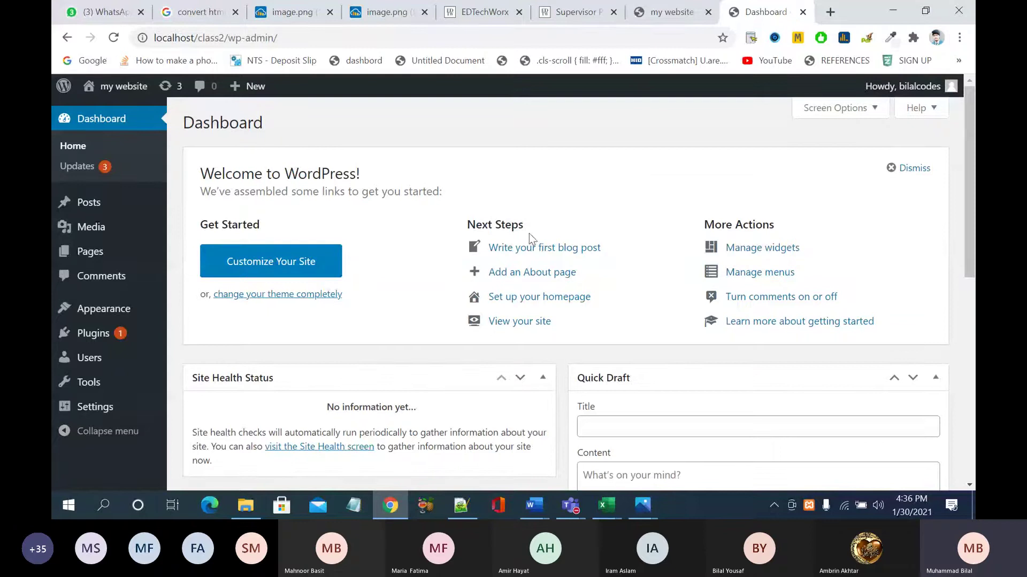
pyautogui.scroll(-2, 375, 291)
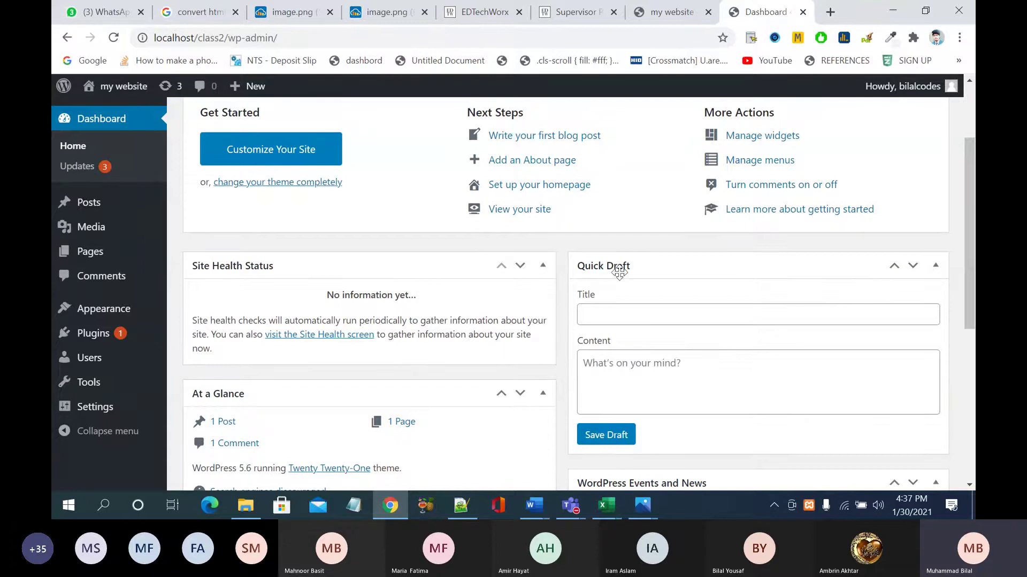
pyautogui.scroll(-1, 639, 278)
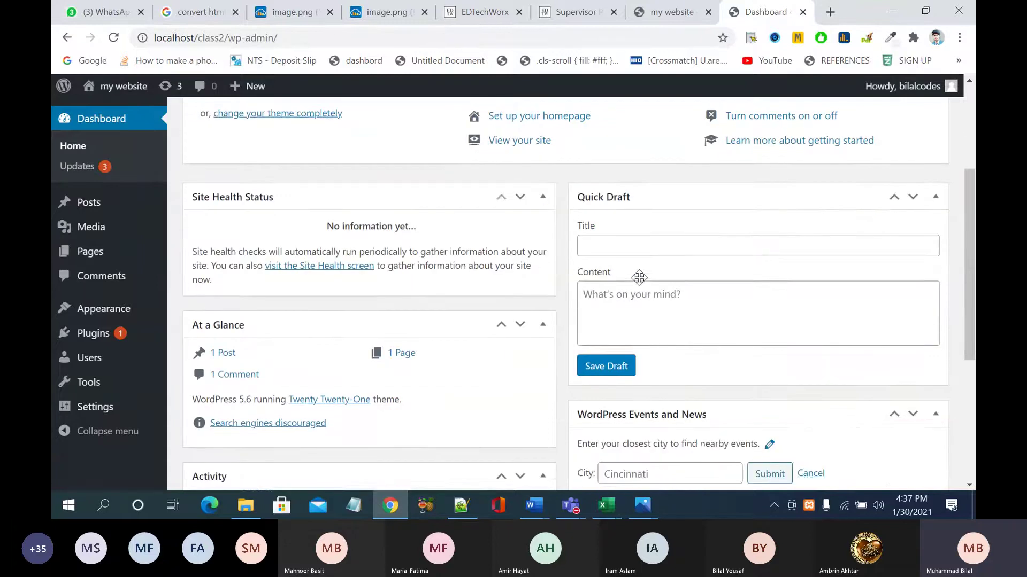
pyautogui.scroll(-1, 755, 235)
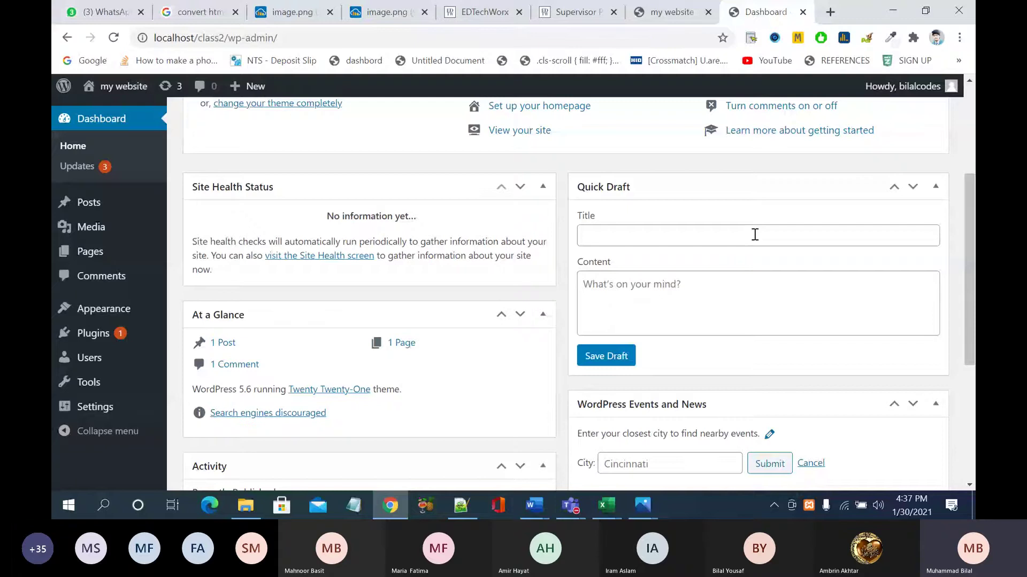
pyautogui.click(754, 234)
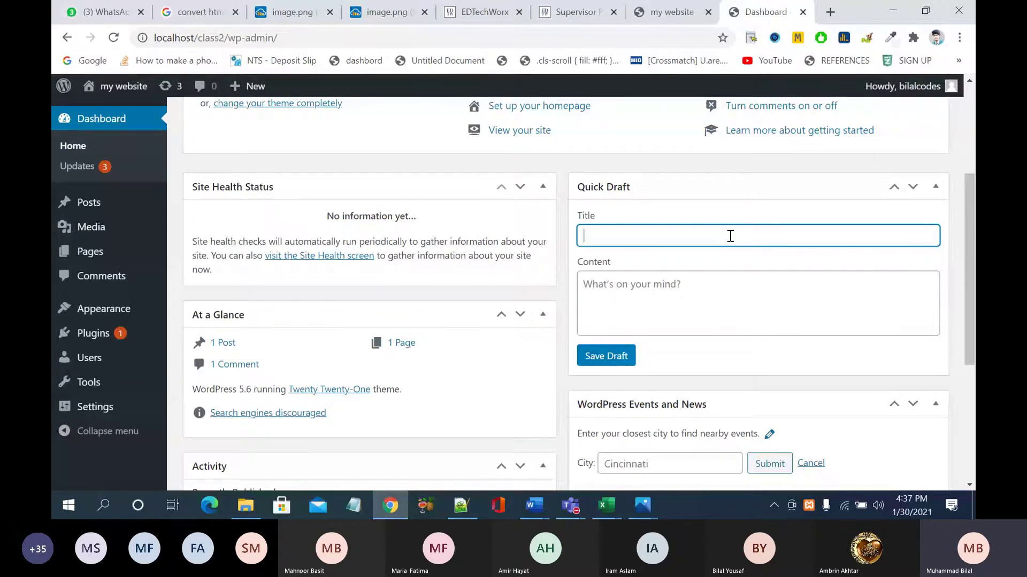
pyautogui.scroll(-2, 725, 346)
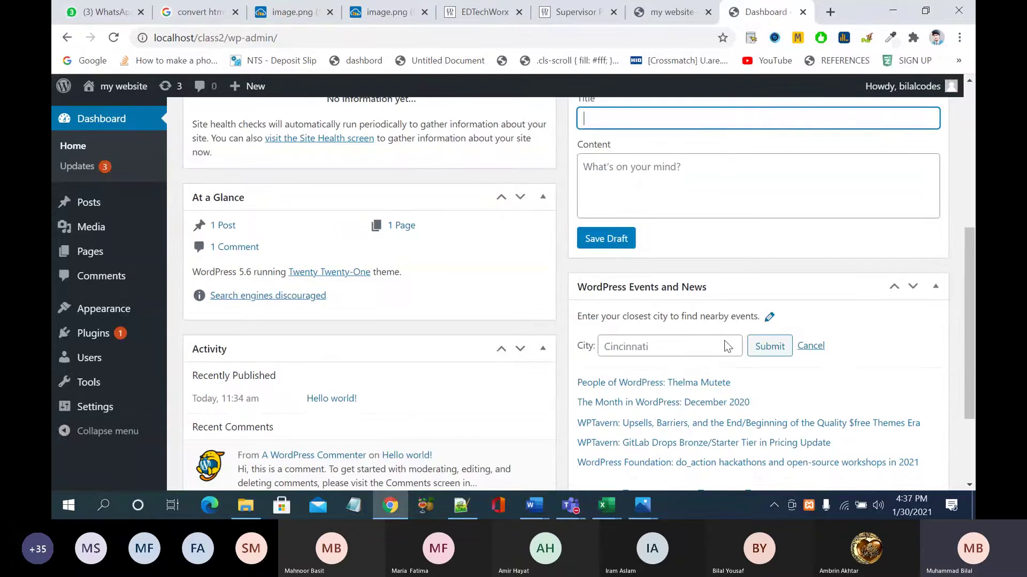
pyautogui.scroll(-1, 724, 354)
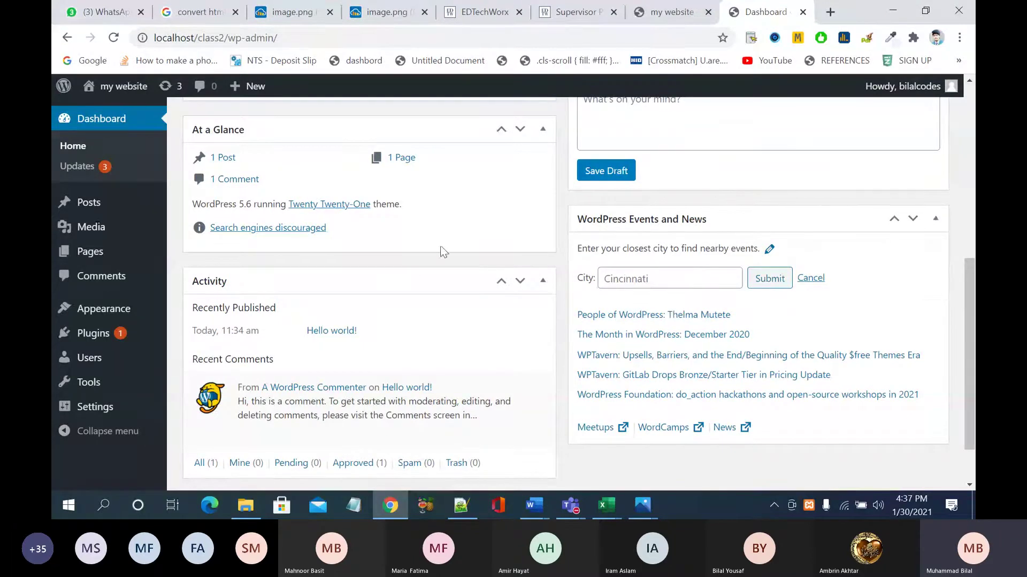
pyautogui.scroll(1, 443, 251)
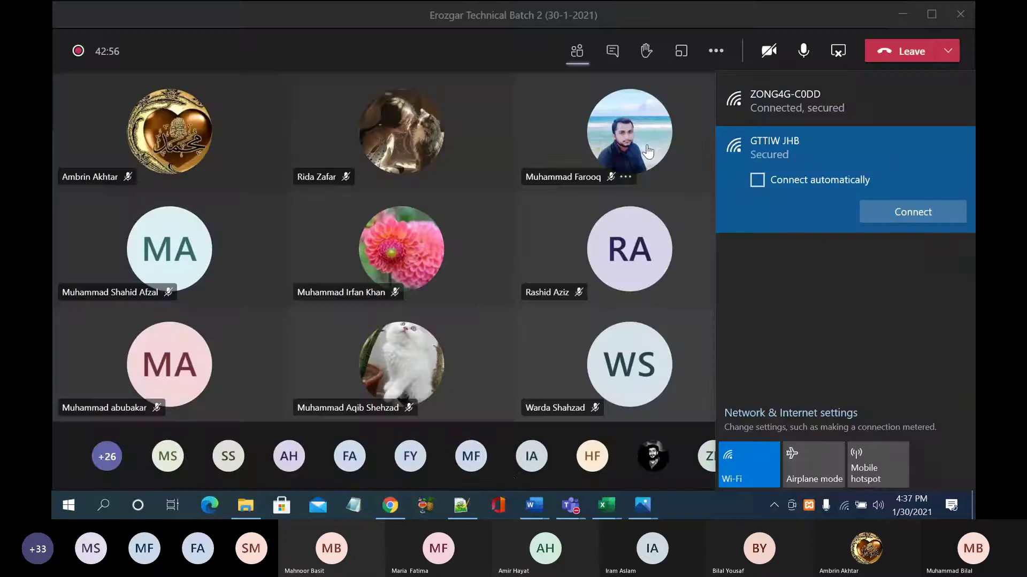
# Step: Check the connected Wi-Fi network, close the network list, and minimize the Teams meeting to return to the WordPress dashboard
pyautogui.click(755, 95)
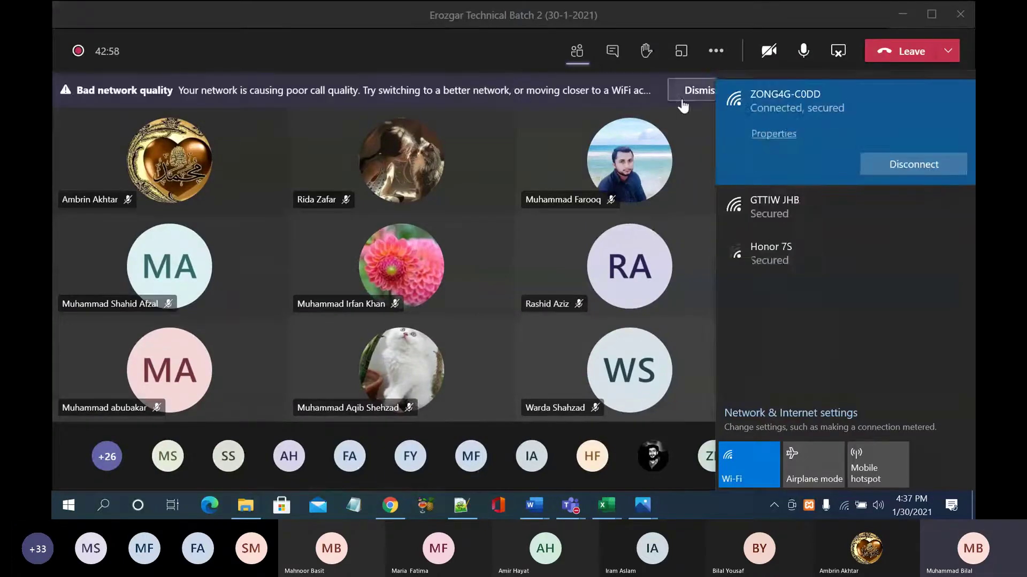
pyautogui.click(687, 101)
pyautogui.click(898, 16)
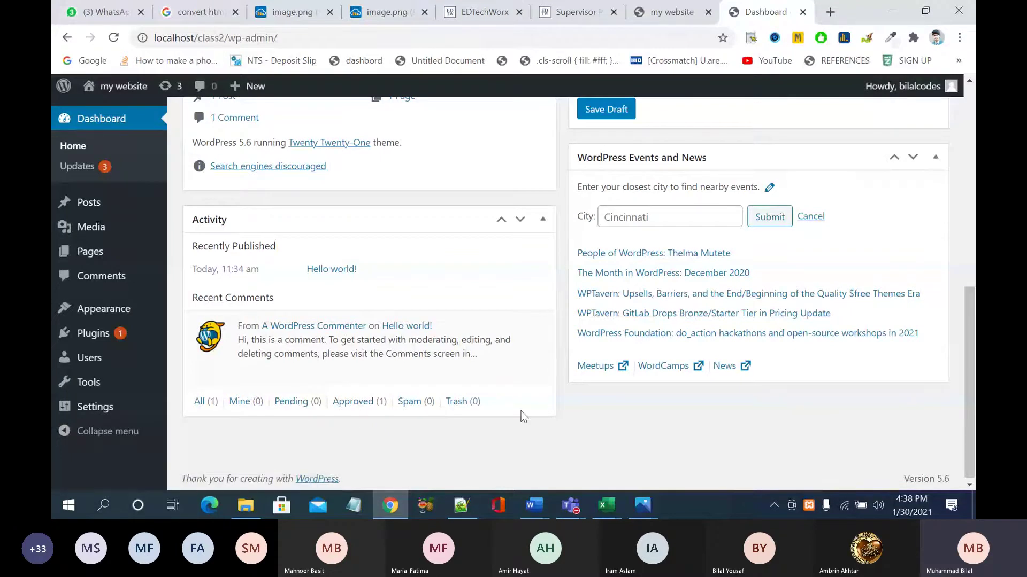
pyautogui.scroll(15, 523, 416)
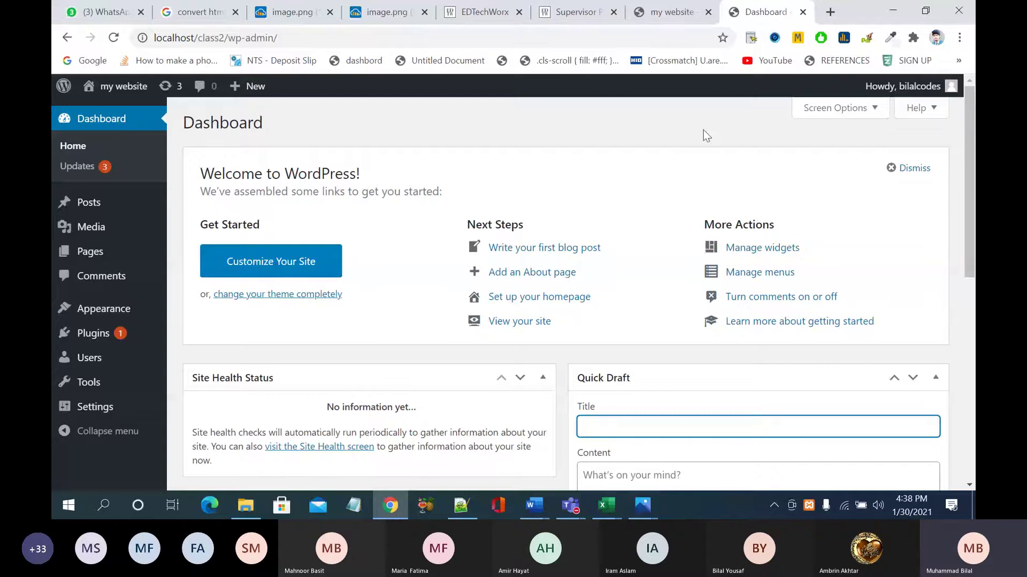
# Step: Hide the Welcome, WordPress Events and News, Quick Draft, Activity, At a Glance and Site Health Status boxes from the dashboard
pyautogui.click(824, 110)
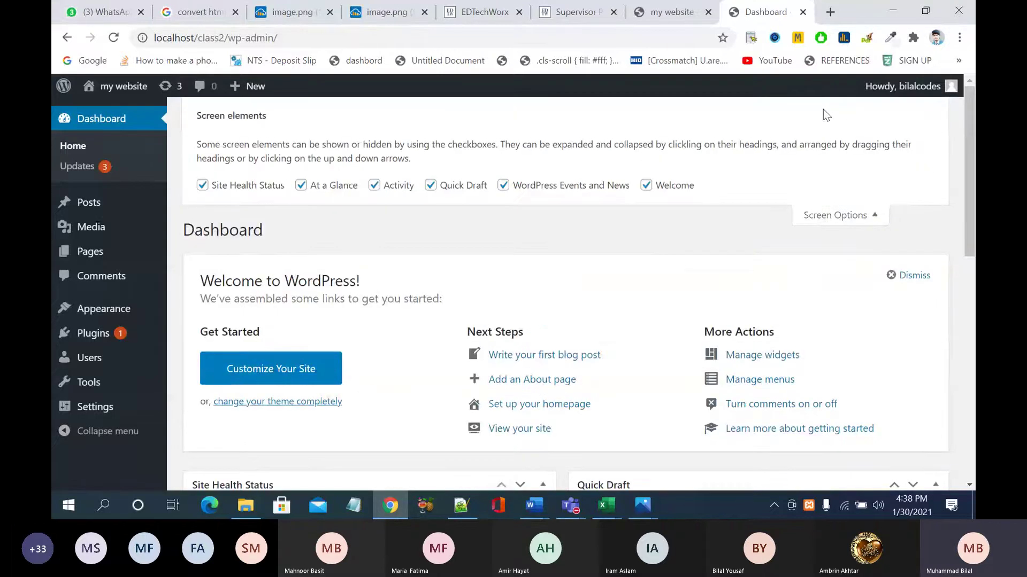
pyautogui.click(647, 185)
pyautogui.click(503, 185)
pyautogui.click(430, 185)
pyautogui.click(374, 185)
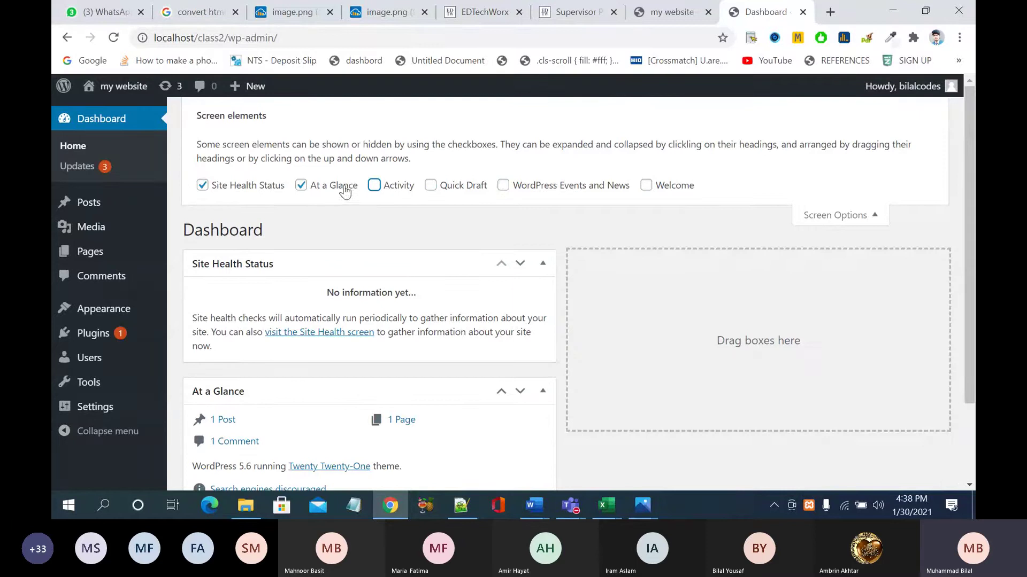
pyautogui.click(301, 185)
pyautogui.click(242, 189)
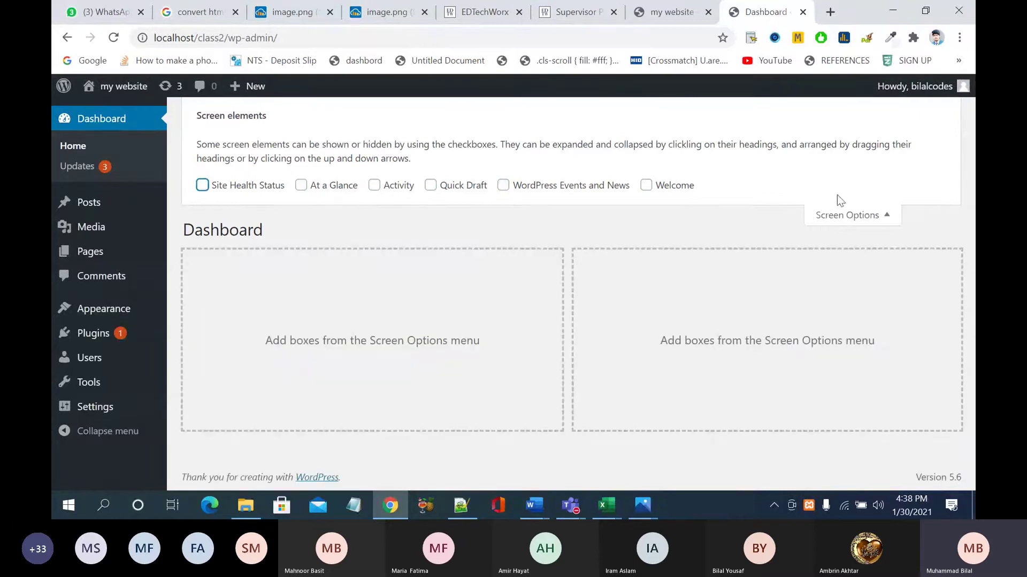
pyautogui.click(842, 214)
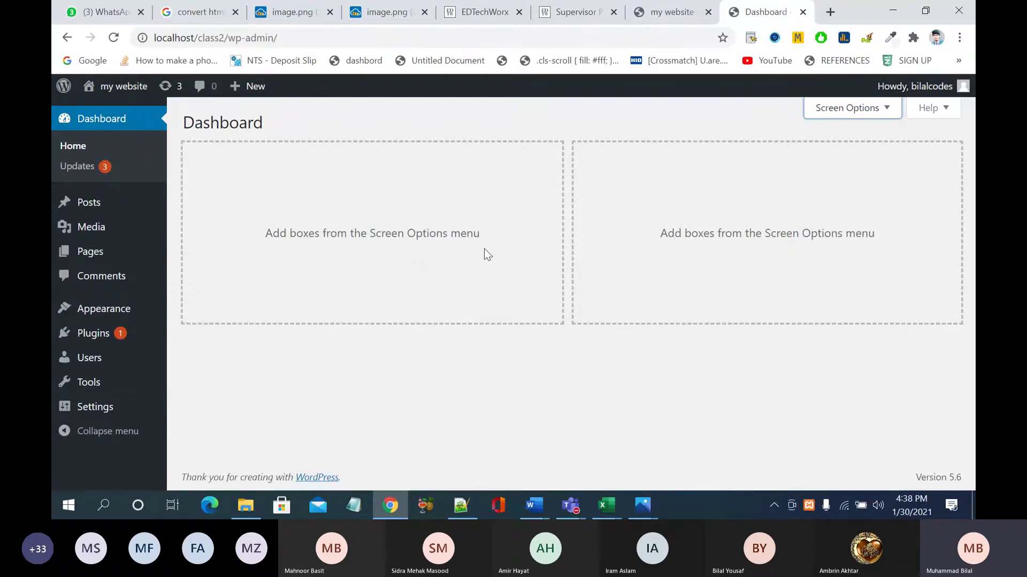
# Step: Show all six dashboard boxes again, from Welcome through Site Health Status, and check them down the page
pyautogui.click(860, 108)
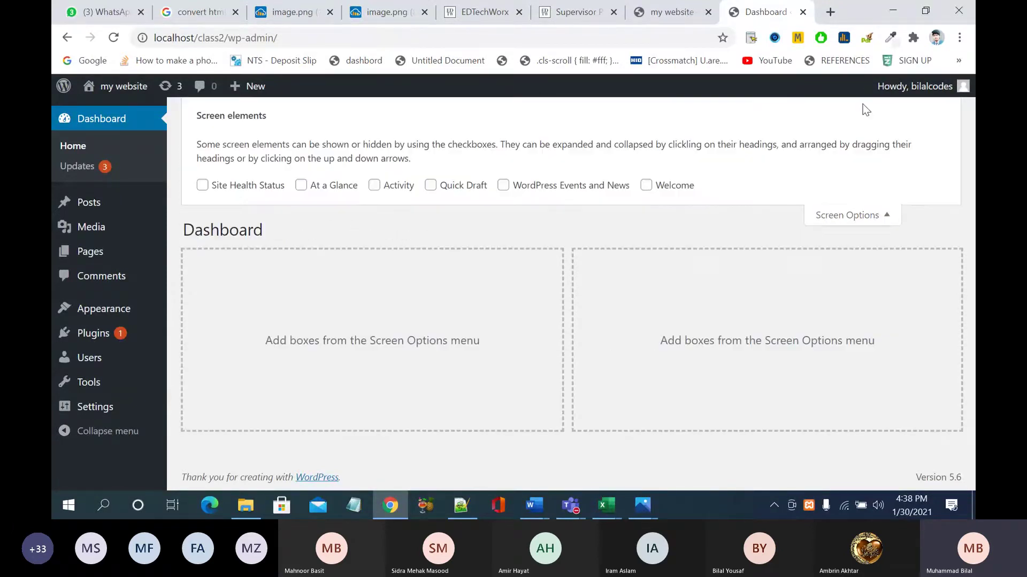
pyautogui.click(646, 186)
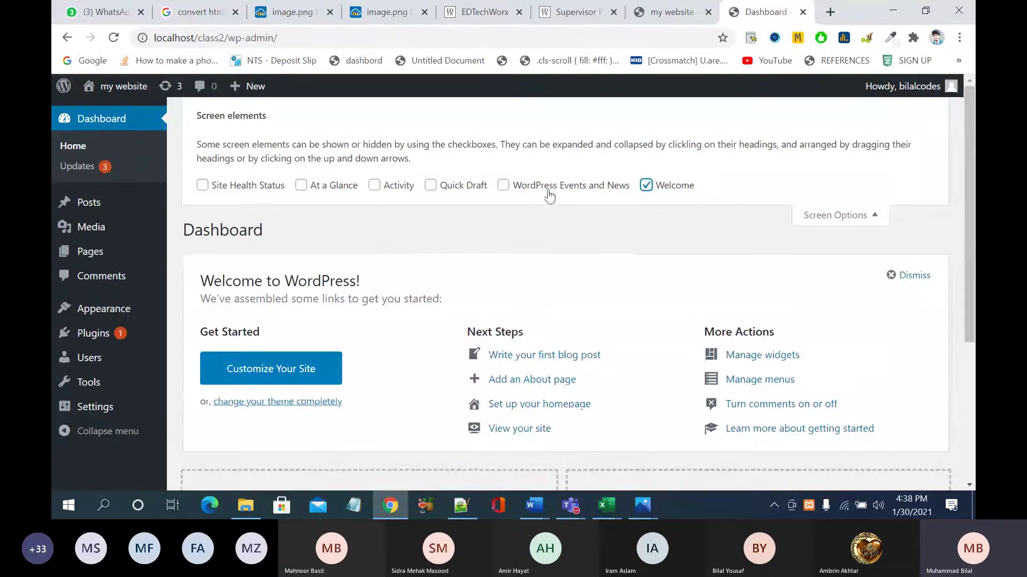
pyautogui.click(529, 194)
pyautogui.click(445, 190)
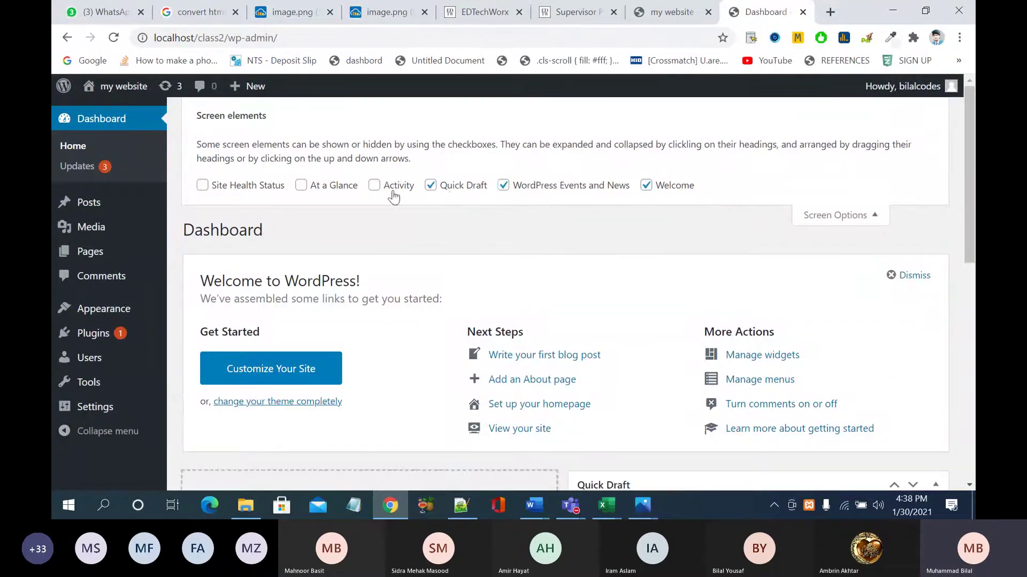
pyautogui.click(393, 192)
pyautogui.click(324, 188)
pyautogui.click(205, 187)
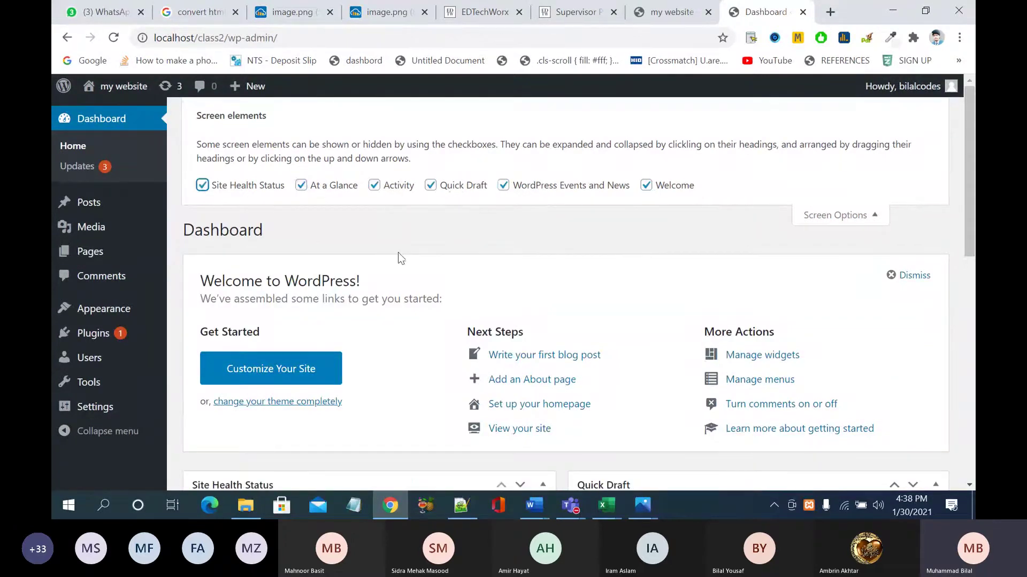
pyautogui.scroll(-3, 398, 255)
pyautogui.scroll(-6, 398, 257)
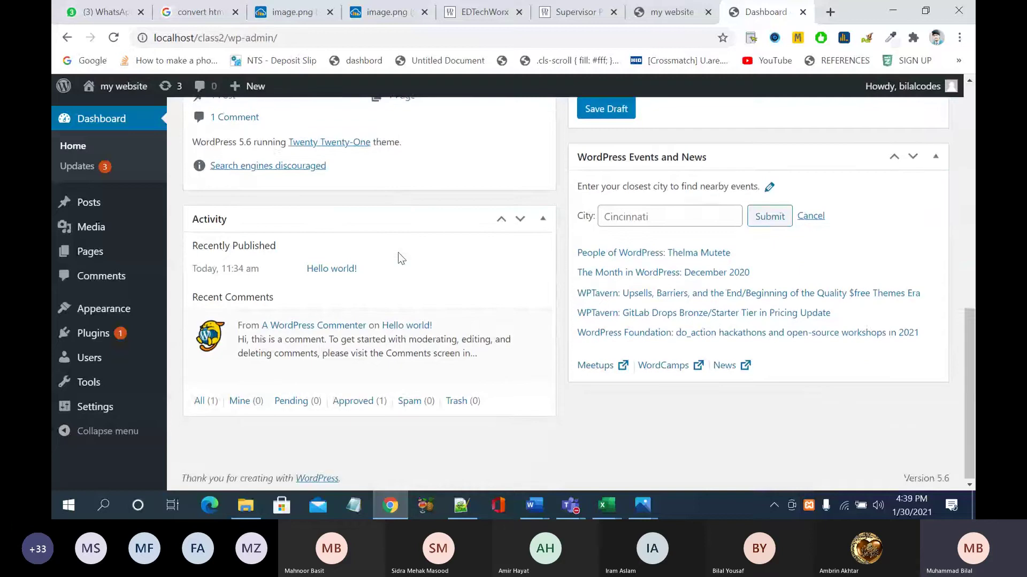
# Step: Close the screen display options, dismiss the Welcome panel, and open the dashboard's Home page
pyautogui.scroll(12, 578, 221)
pyautogui.click(877, 217)
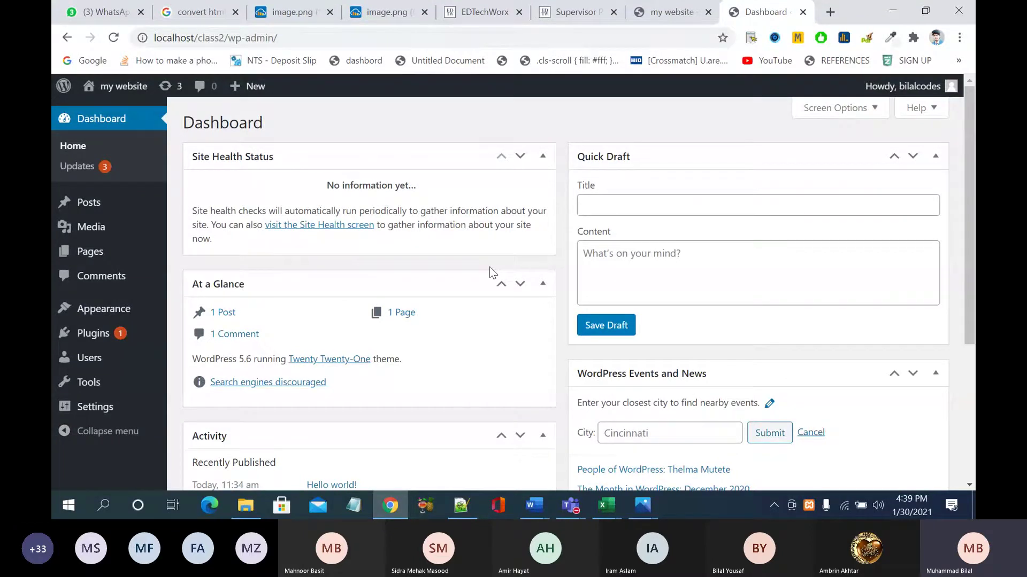
pyautogui.scroll(-4, 489, 267)
pyautogui.scroll(4, 489, 267)
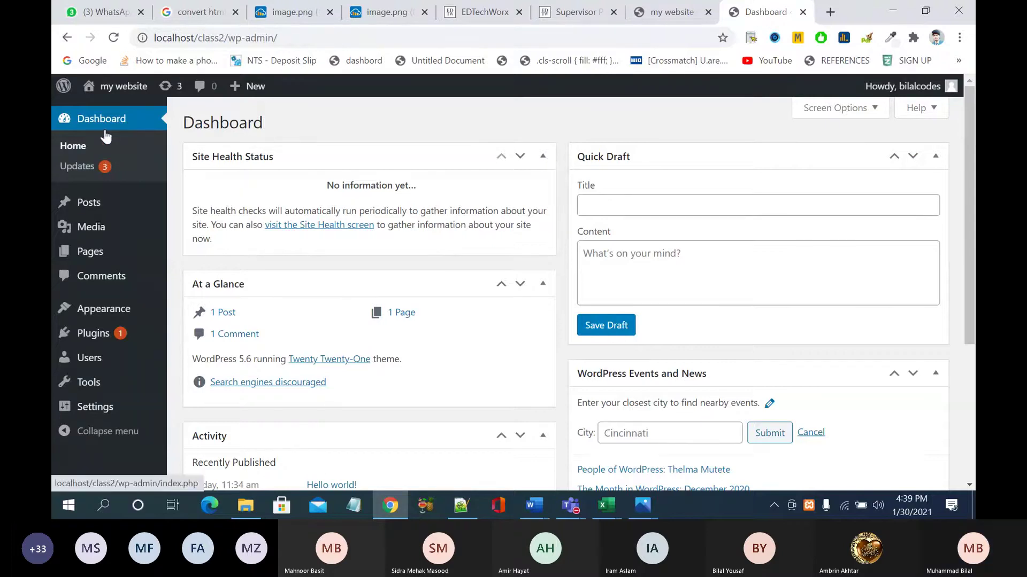
pyautogui.click(83, 151)
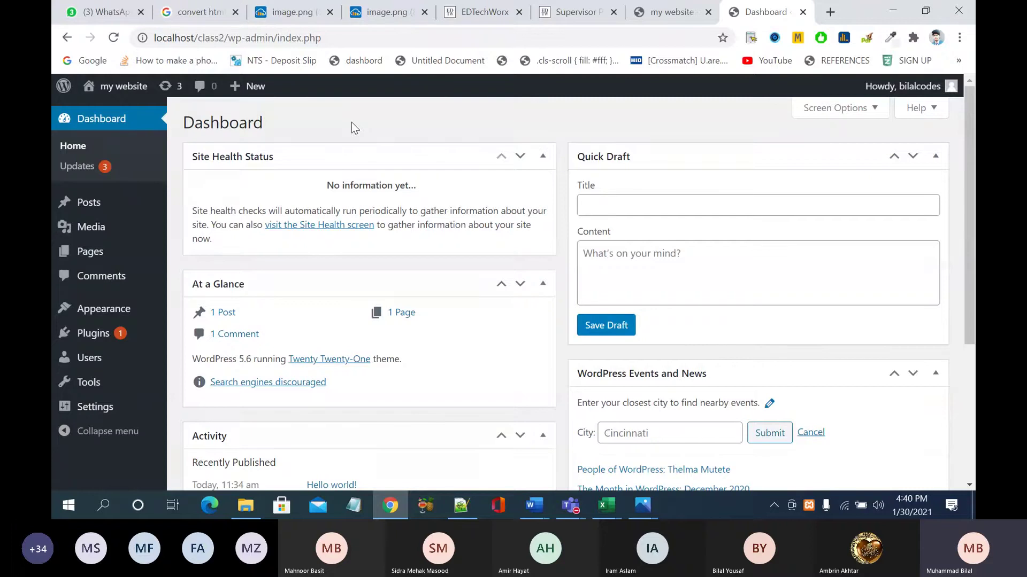
# Step: Search Google for "what is html" in a new browser tab and browse the results
pyautogui.click(830, 13)
pyautogui.write('what i')
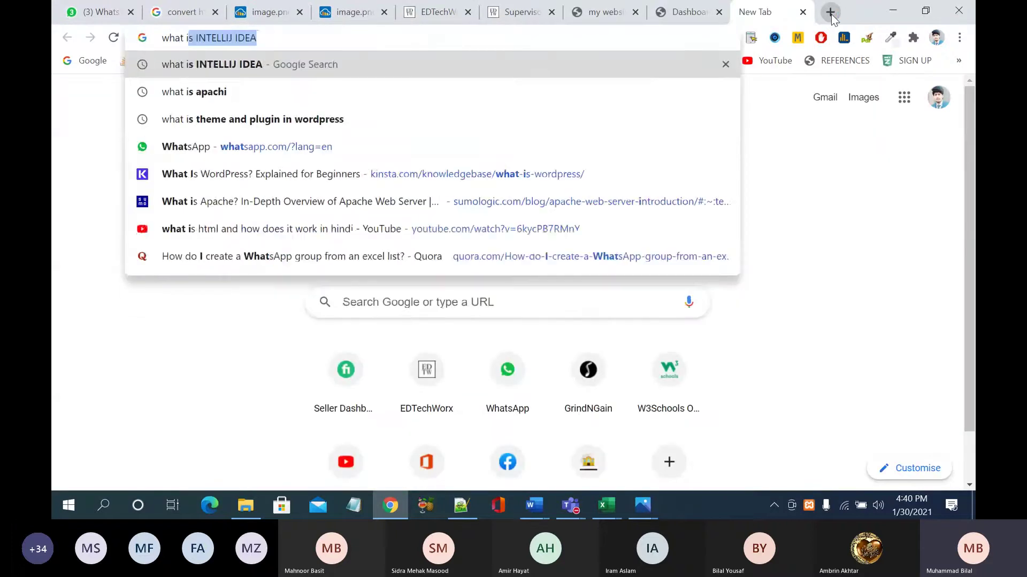
pyautogui.write('s html')
pyautogui.press('Return')
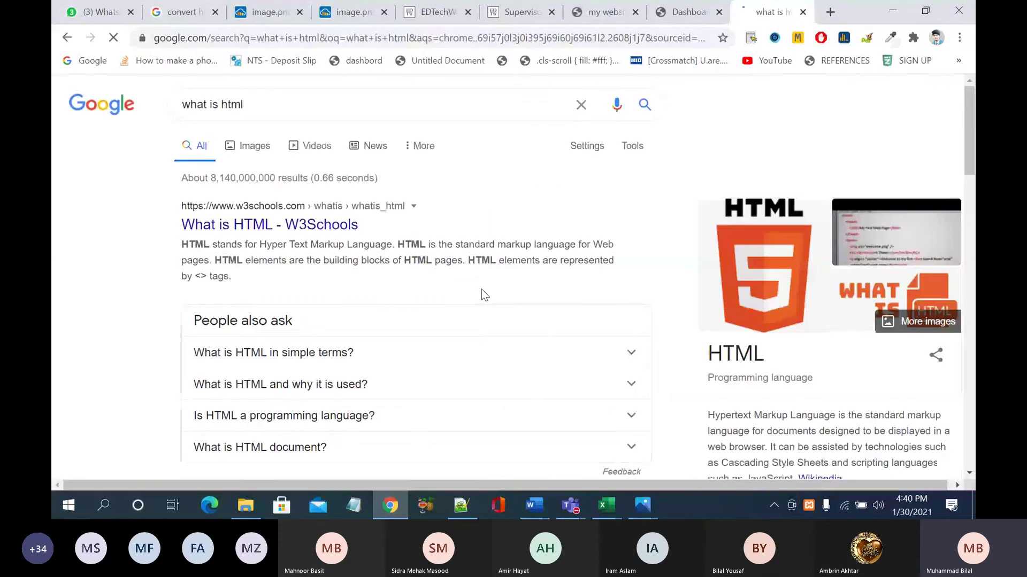
pyautogui.scroll(-10, 485, 296)
pyautogui.scroll(-10, 482, 292)
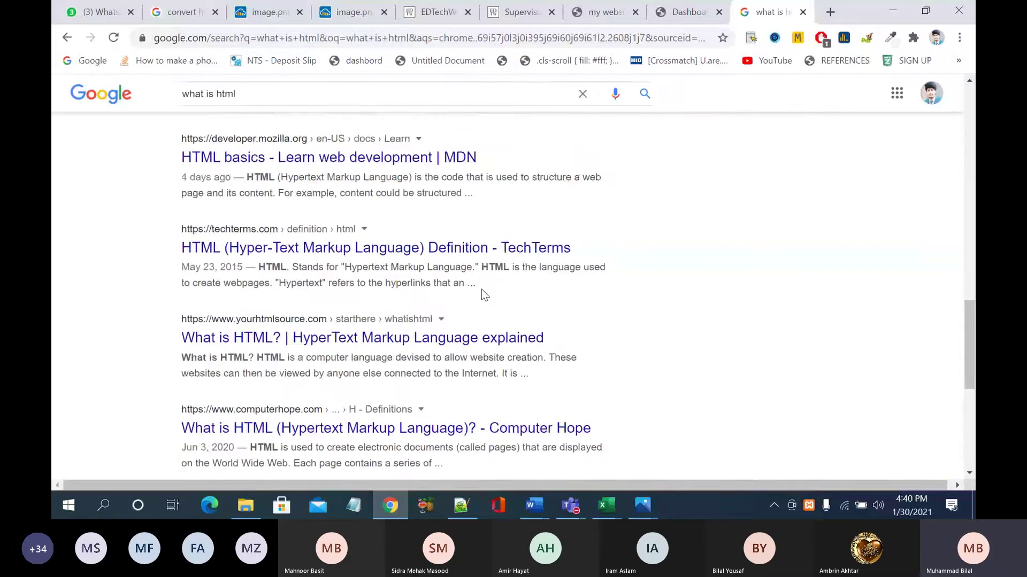
pyautogui.scroll(1, 482, 291)
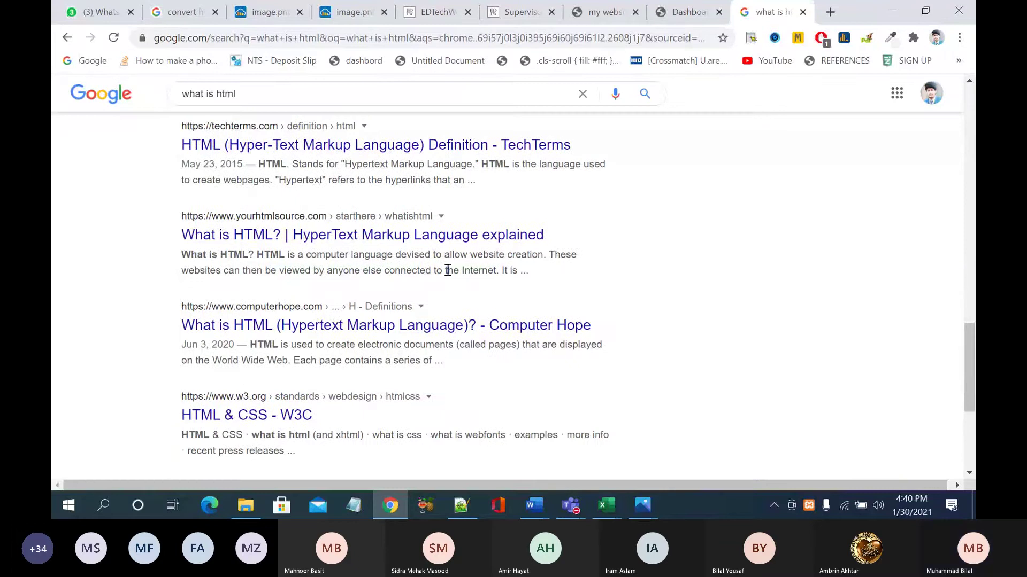
# Step: Open the yourhtmlsource.com and Computer Hope "What is HTML" results in separate new tabs
pyautogui.rightClick(447, 235)
pyautogui.click(456, 245)
pyautogui.rightClick(445, 338)
pyautogui.click(331, 327)
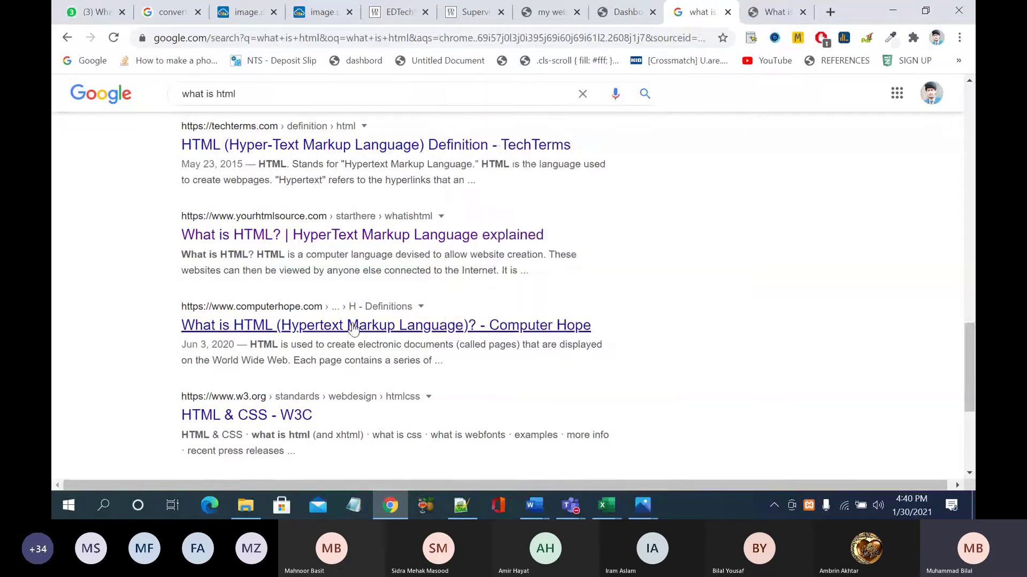
pyautogui.rightClick(353, 328)
pyautogui.click(507, 152)
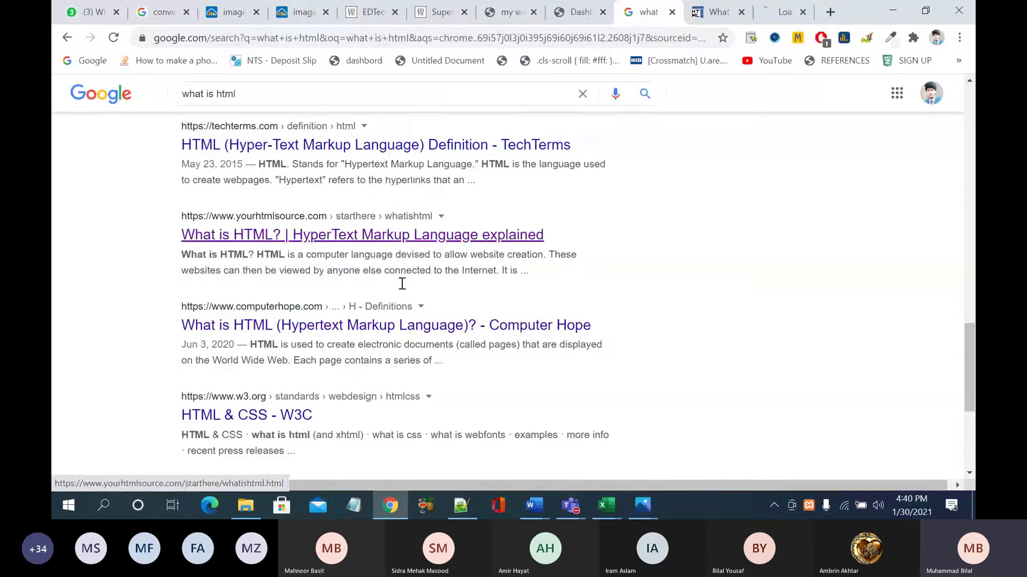
# Step: Look through the HTML Source "What is HTML?" page to its end and close its tab
pyautogui.hotkey('ctrl', 'Tab')
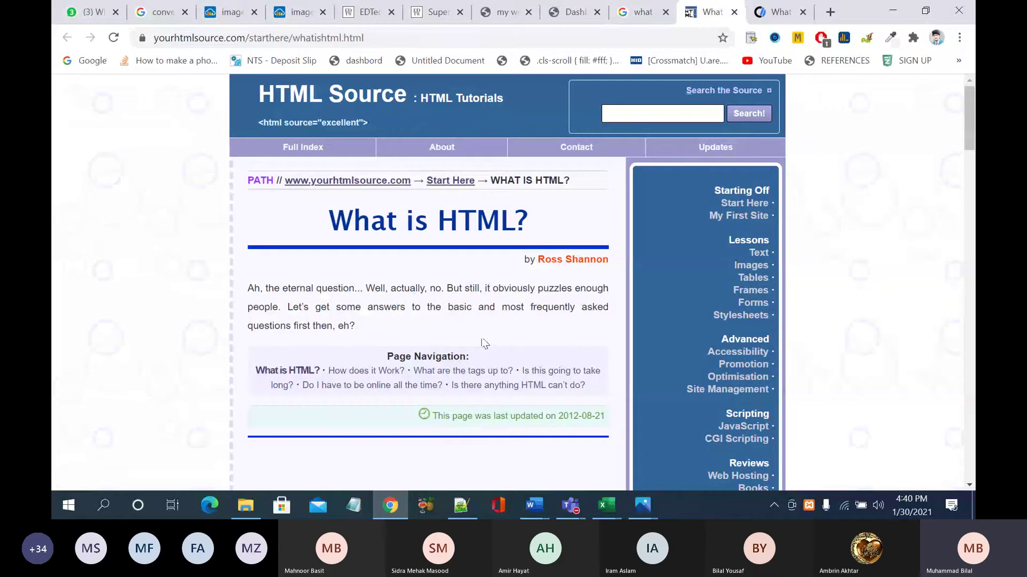
pyautogui.scroll(-10, 481, 338)
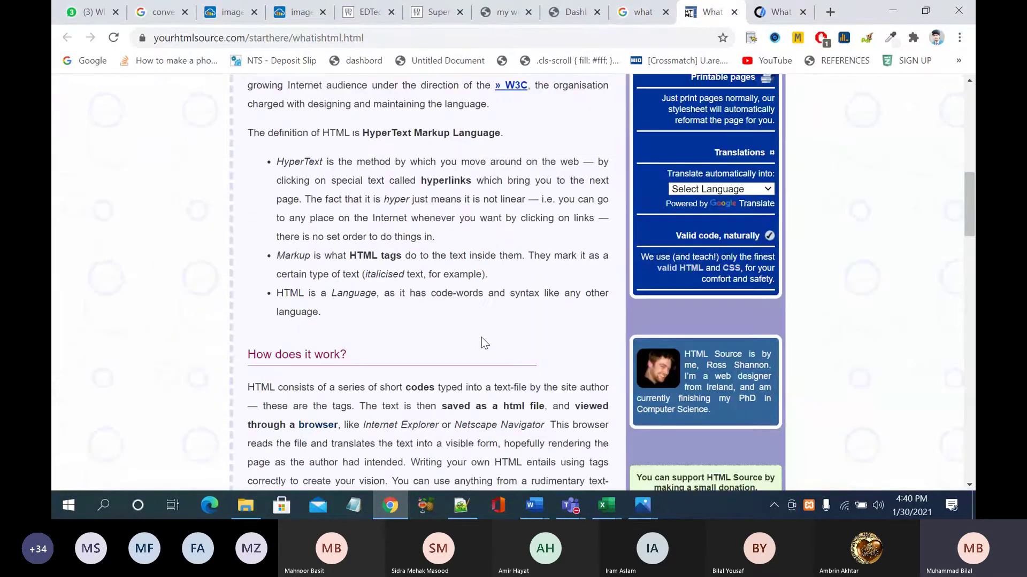
pyautogui.scroll(-15, 481, 338)
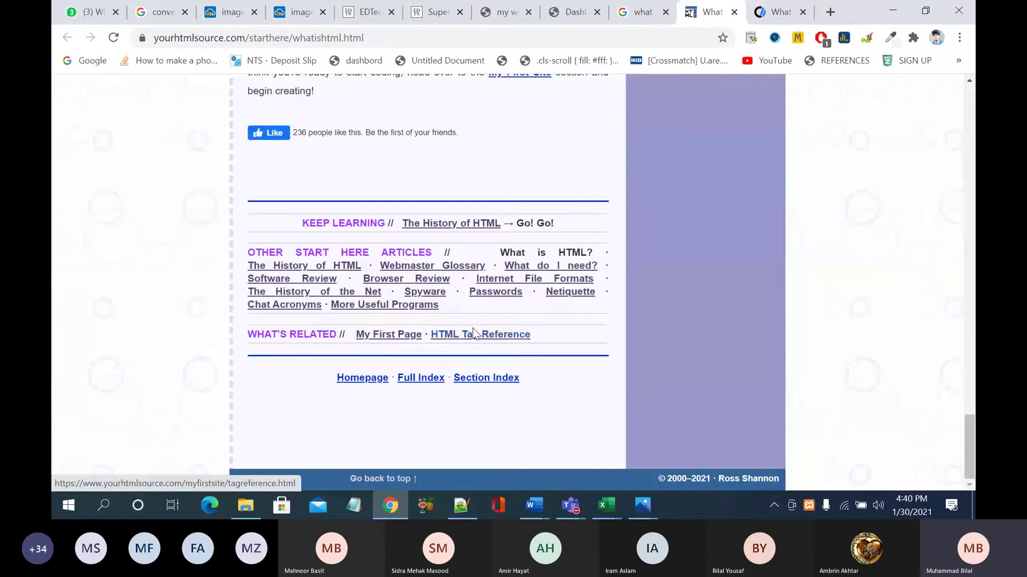
pyautogui.scroll(20, 473, 333)
pyautogui.click(735, 13)
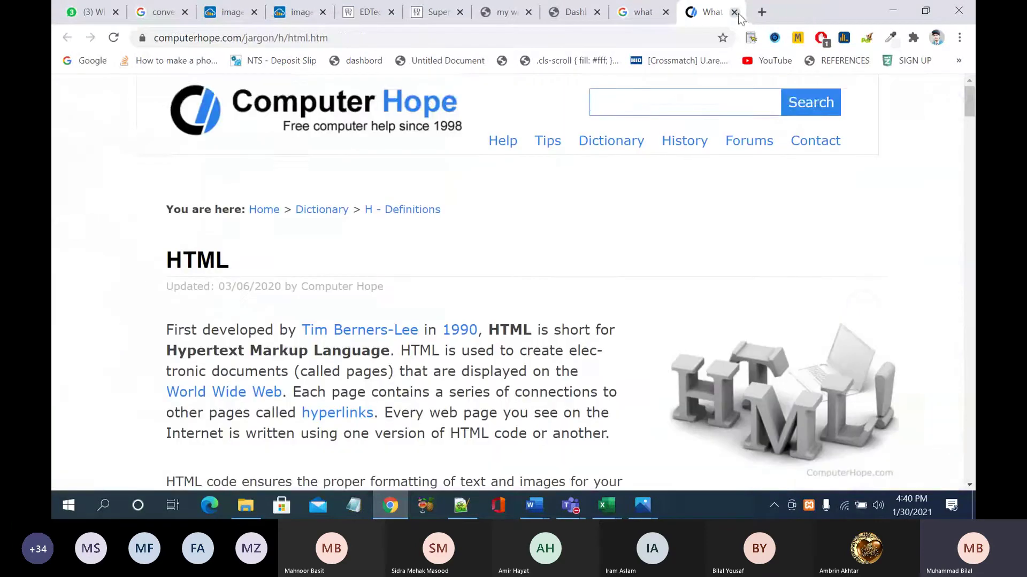
# Step: Look through the Computer Hope HTML article, close its tab, and return to the WordPress dashboard to show the Posts submenu
pyautogui.scroll(-12, 554, 303)
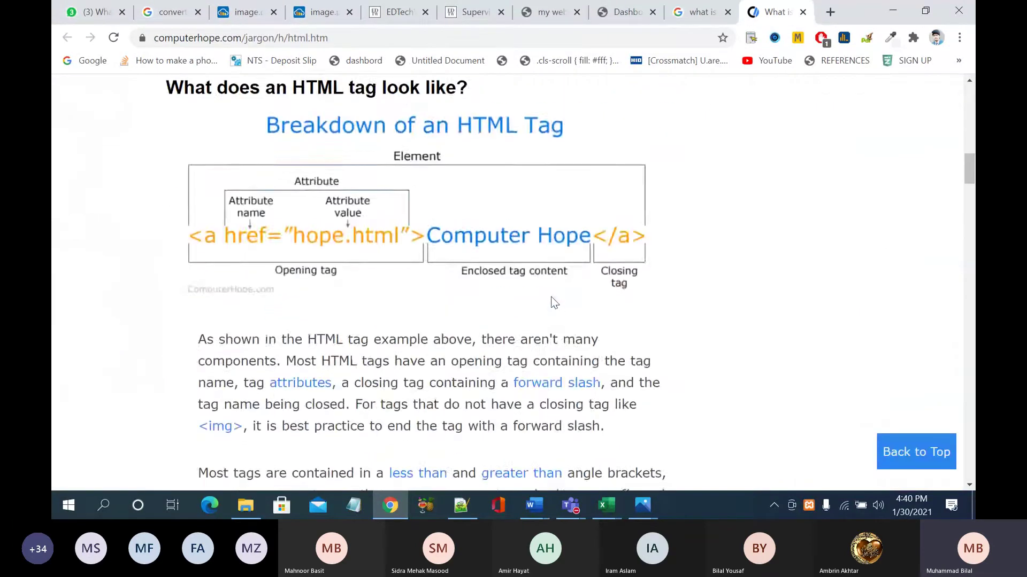
pyautogui.scroll(-15, 554, 303)
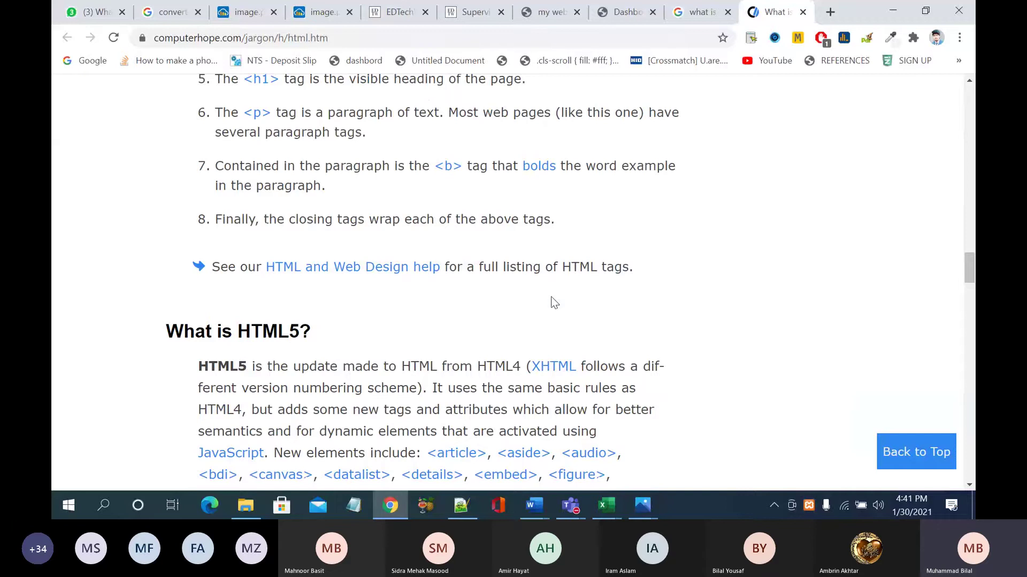
pyautogui.scroll(-20, 554, 302)
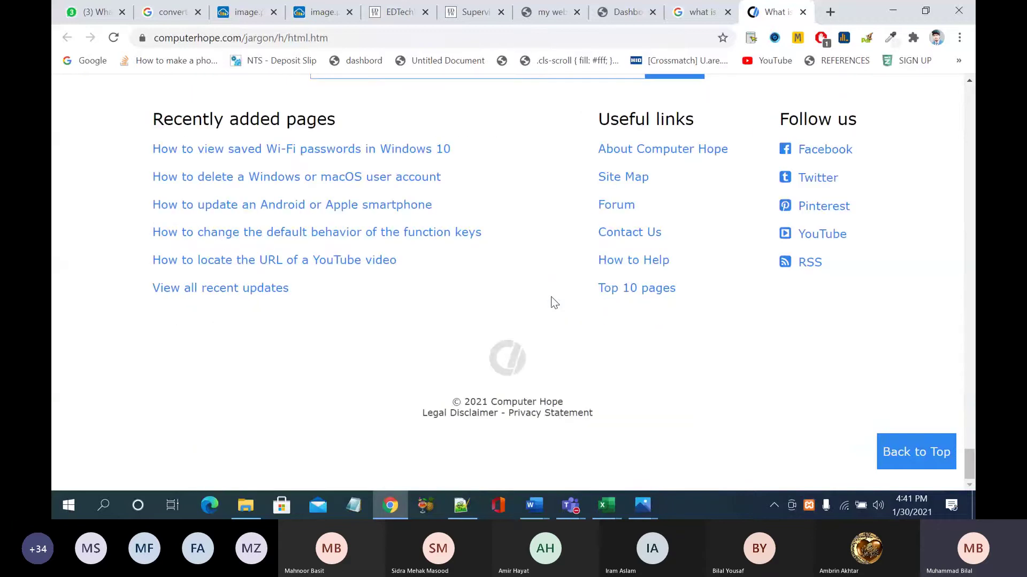
pyautogui.scroll(20, 553, 303)
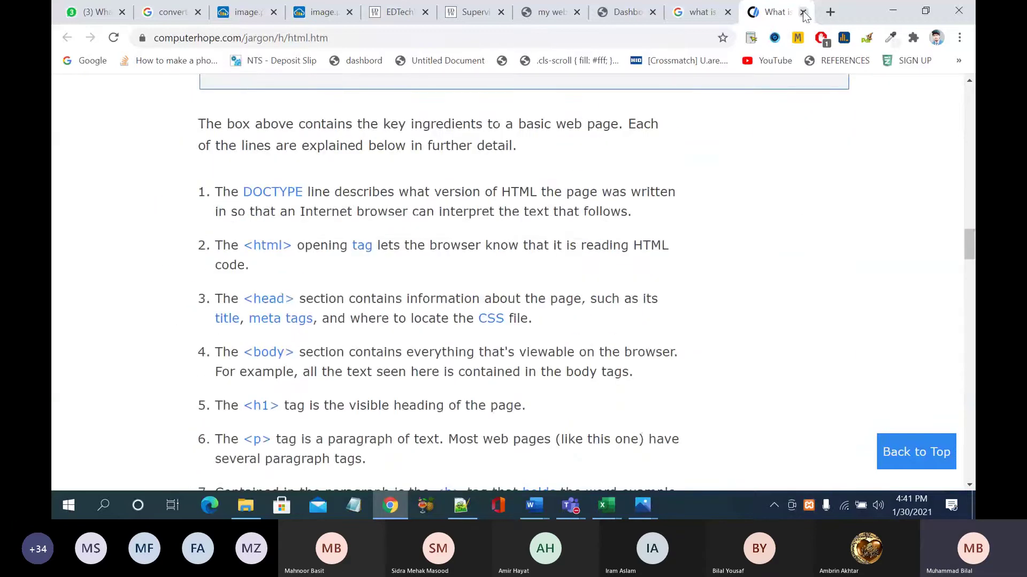
pyautogui.click(803, 12)
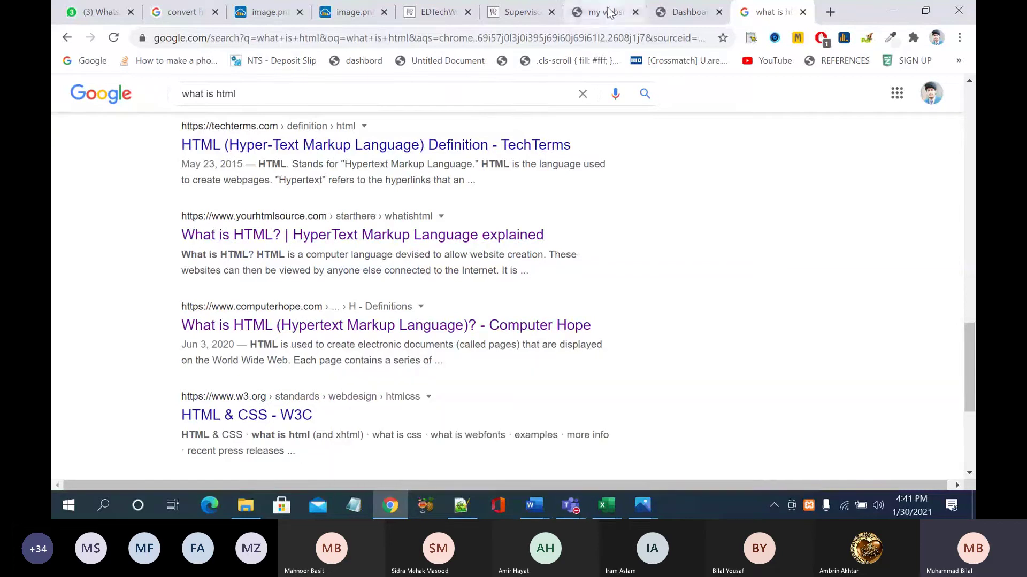
pyautogui.click(687, 12)
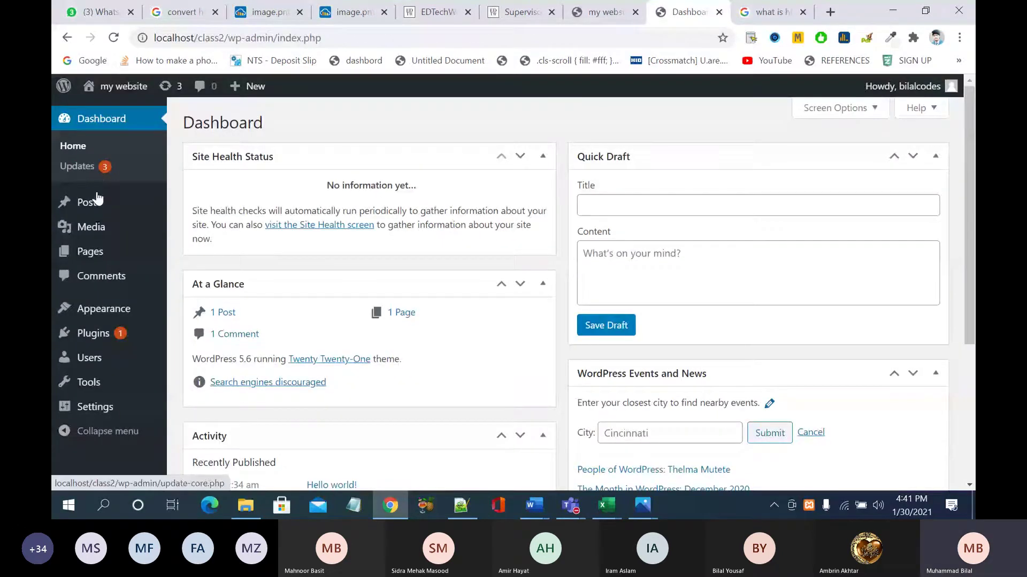
pyautogui.moveTo(100, 205)
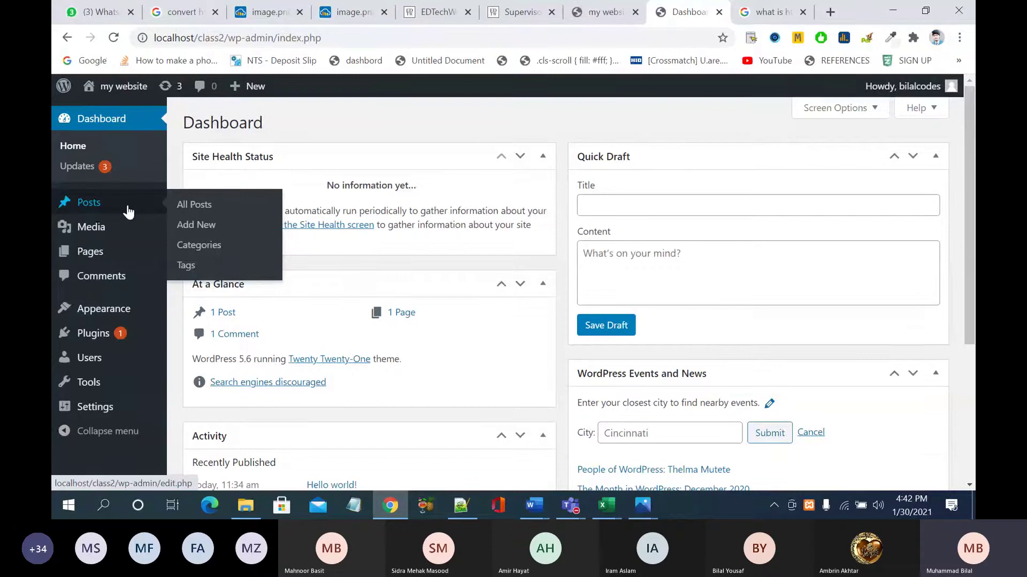
# Step: Load greystone-uk.com in the HTML search tab, and open grindngain.net and blackstoneaccountants.co.uk in new tabs
pyautogui.click(771, 13)
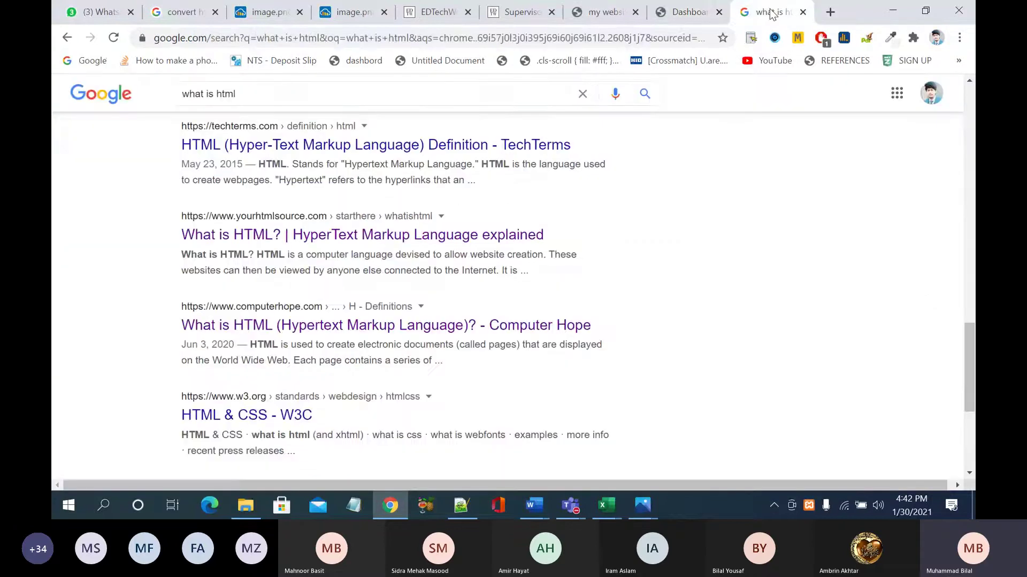
pyautogui.click(666, 37)
pyautogui.write('greystone-uk.com')
pyautogui.press('Return')
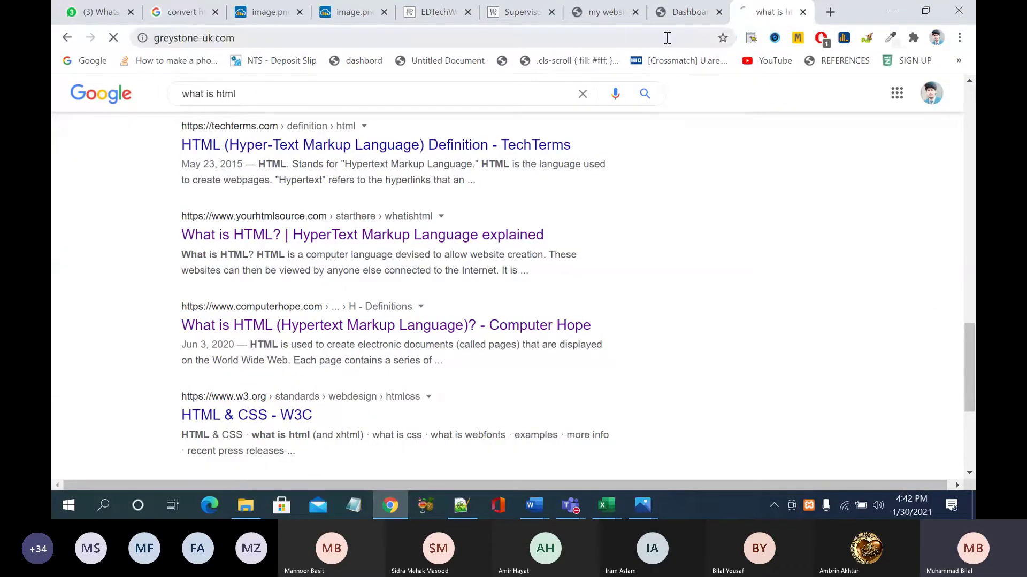
pyautogui.click(829, 12)
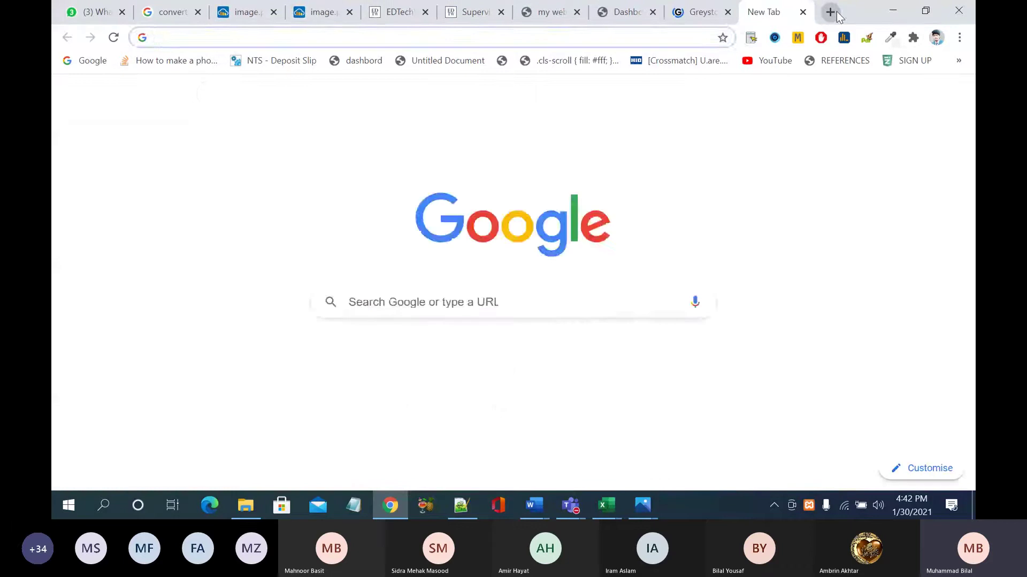
pyautogui.write('gr')
pyautogui.press('Return')
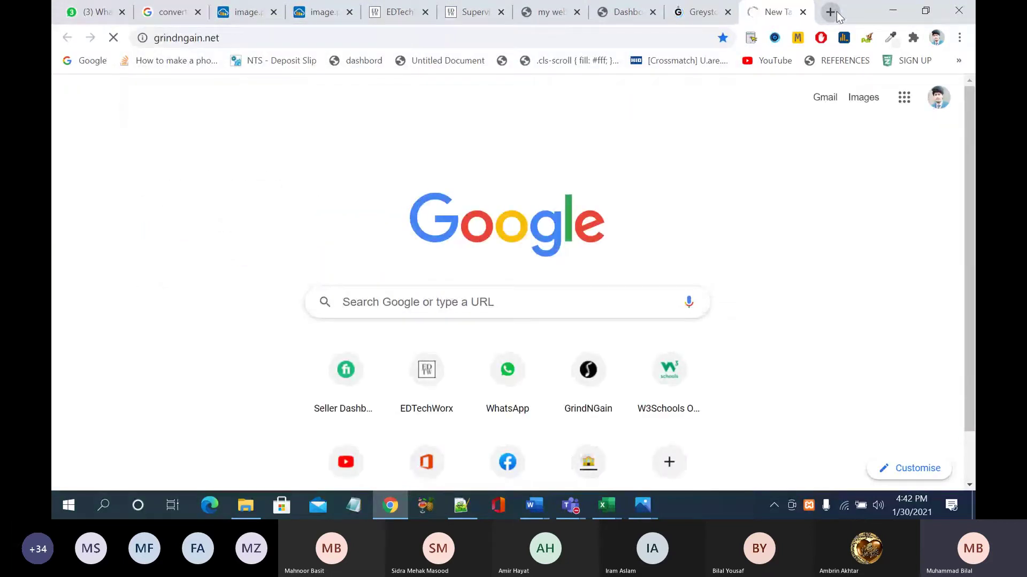
pyautogui.click(838, 16)
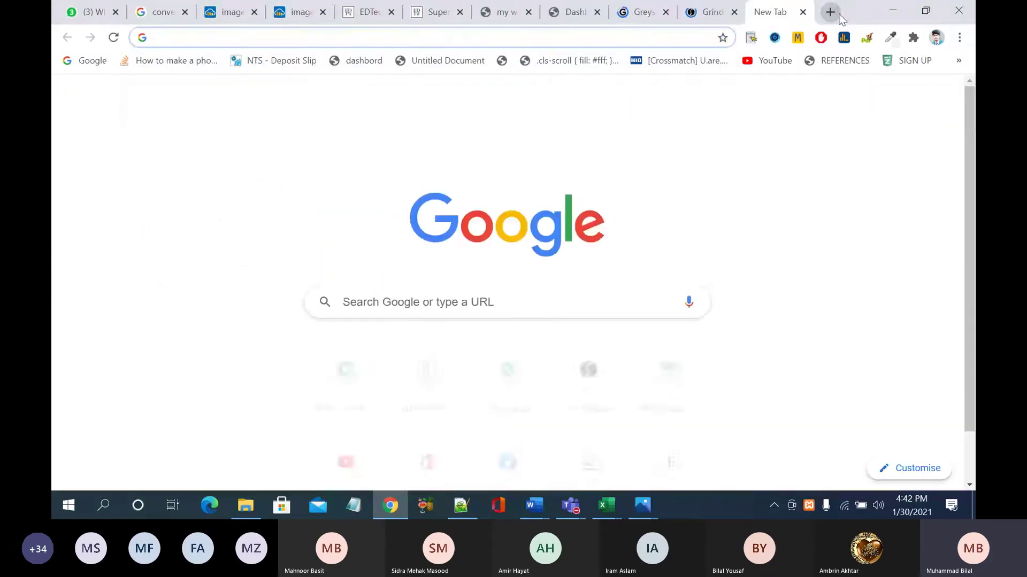
pyautogui.write('bl')
pyautogui.press('Return')
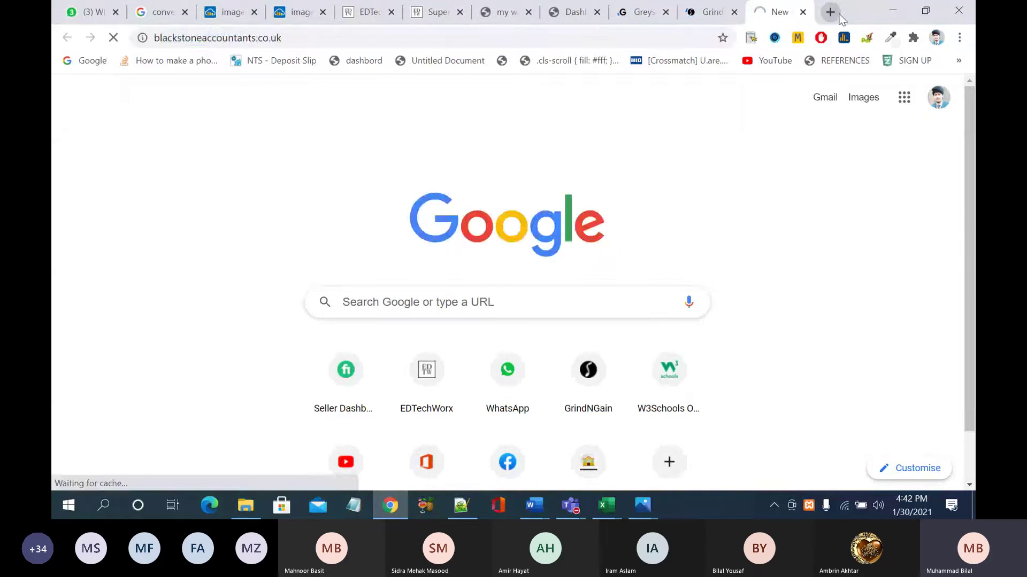
# Step: Open the Blog page of the Greystone site and look through its list of posts down to the page navigation
pyautogui.click(640, 21)
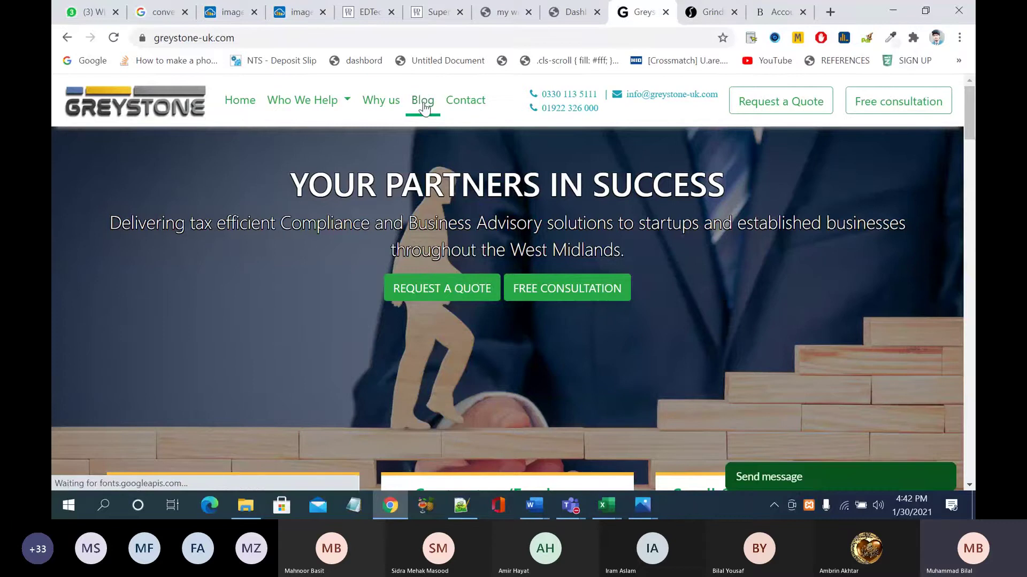
pyautogui.click(424, 107)
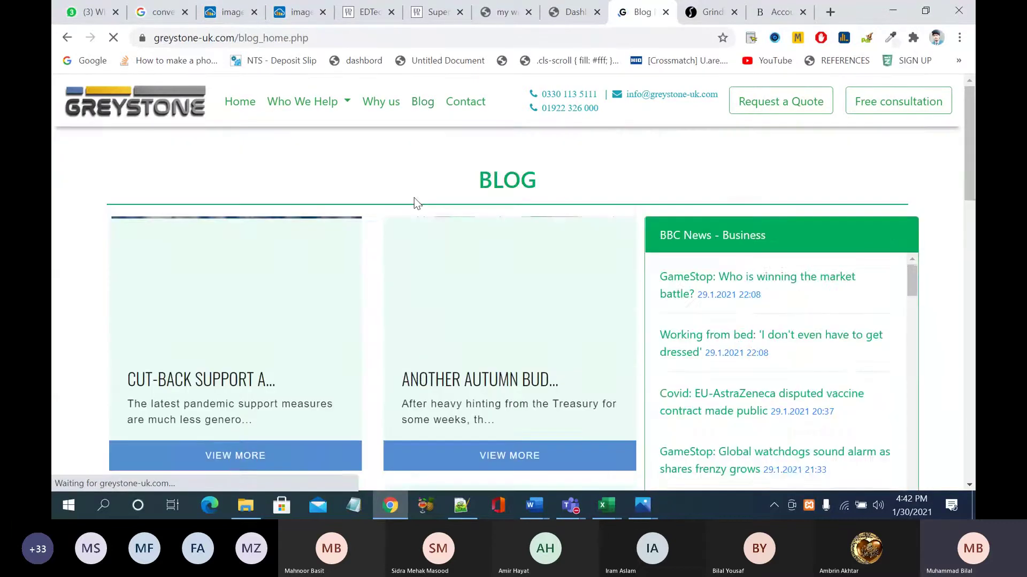
pyautogui.scroll(-3, 415, 204)
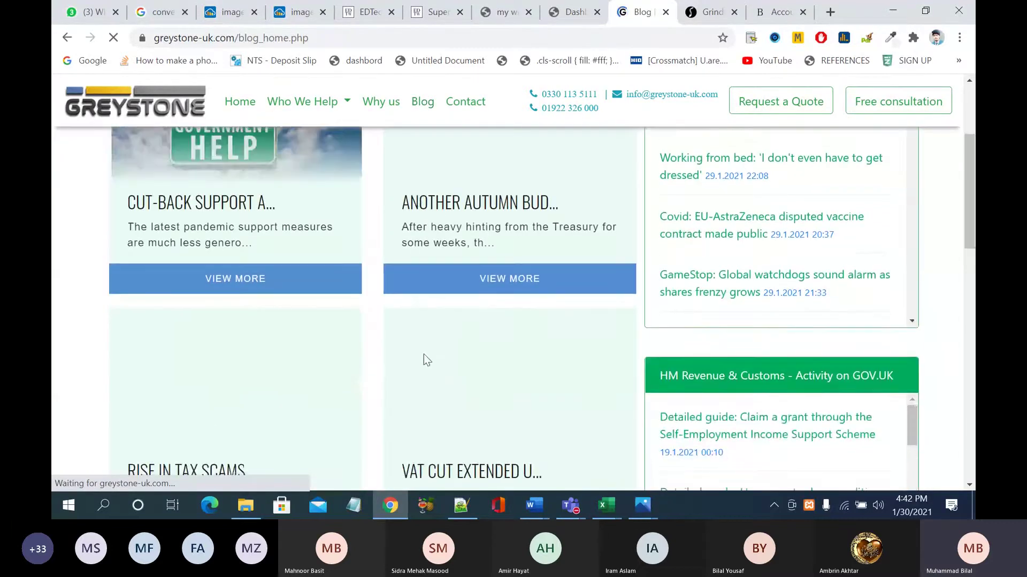
pyautogui.scroll(-2, 424, 354)
pyautogui.scroll(-3, 424, 354)
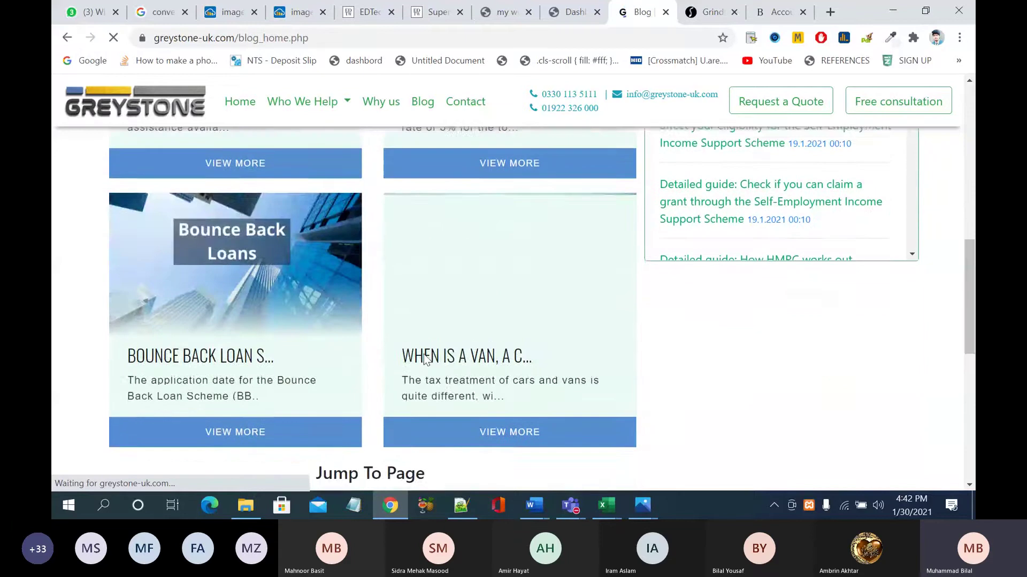
pyautogui.scroll(-3, 424, 354)
pyautogui.scroll(5, 457, 343)
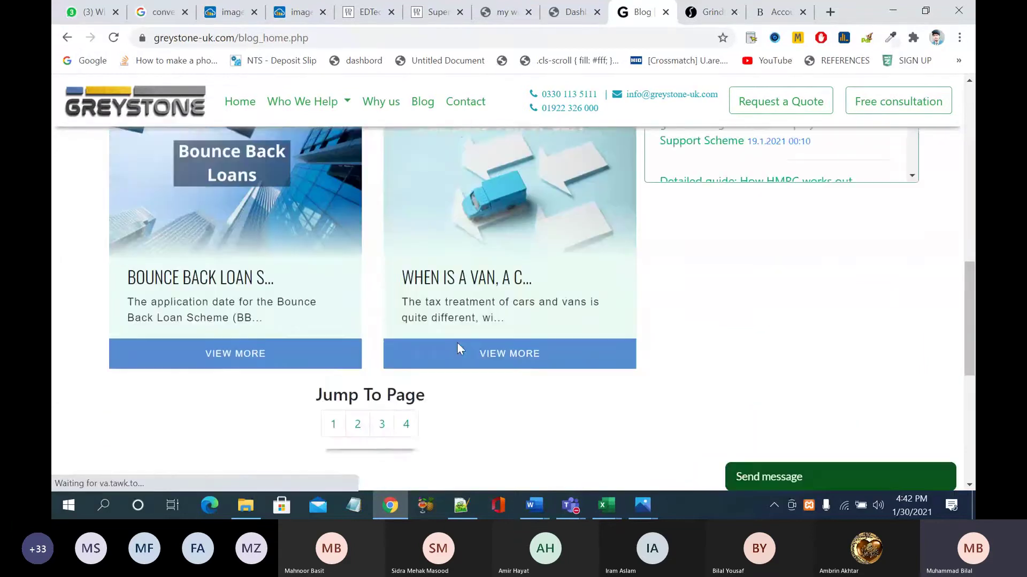
pyautogui.scroll(1, 457, 345)
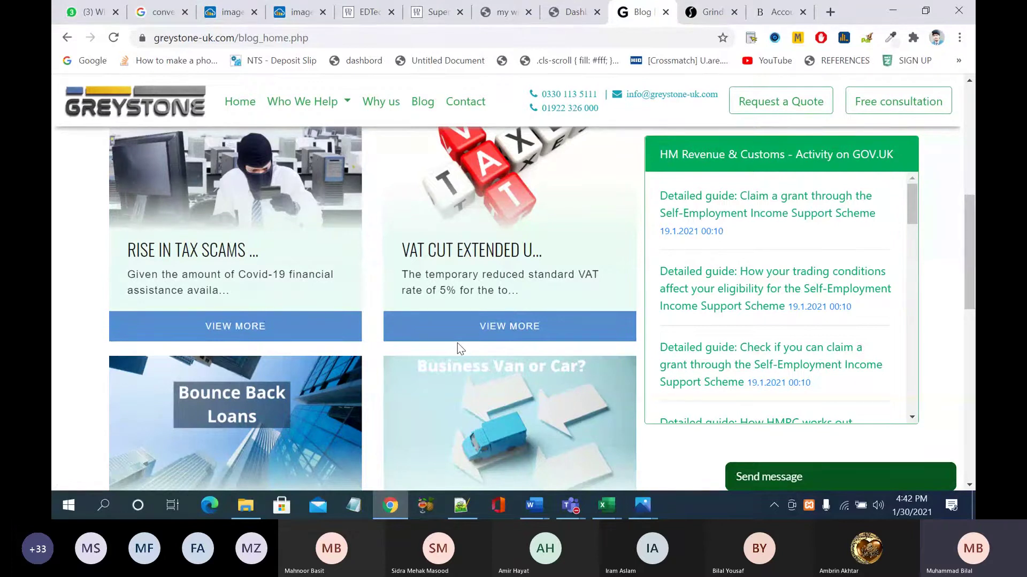
pyautogui.scroll(1, 457, 343)
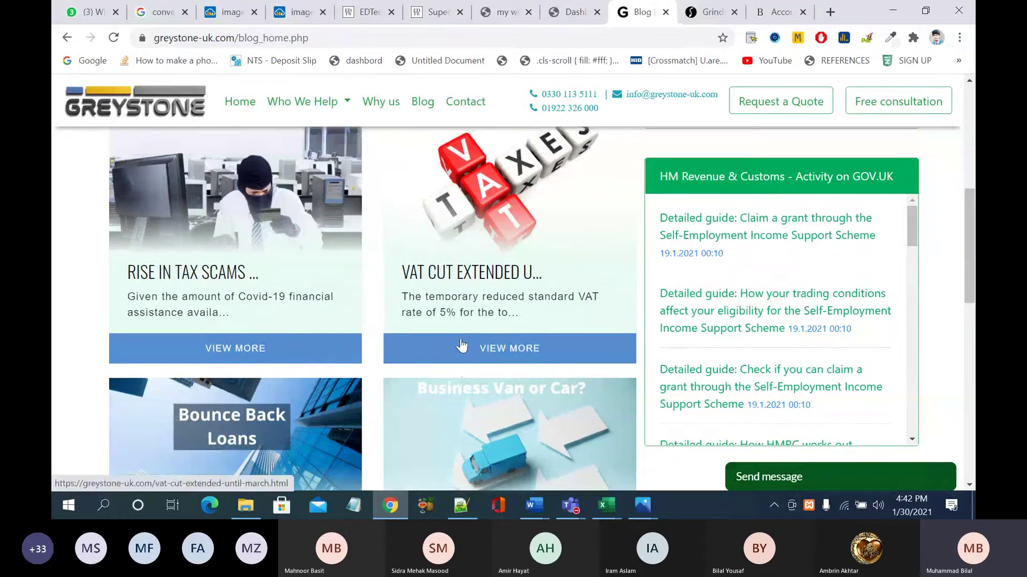
pyautogui.scroll(5, 474, 321)
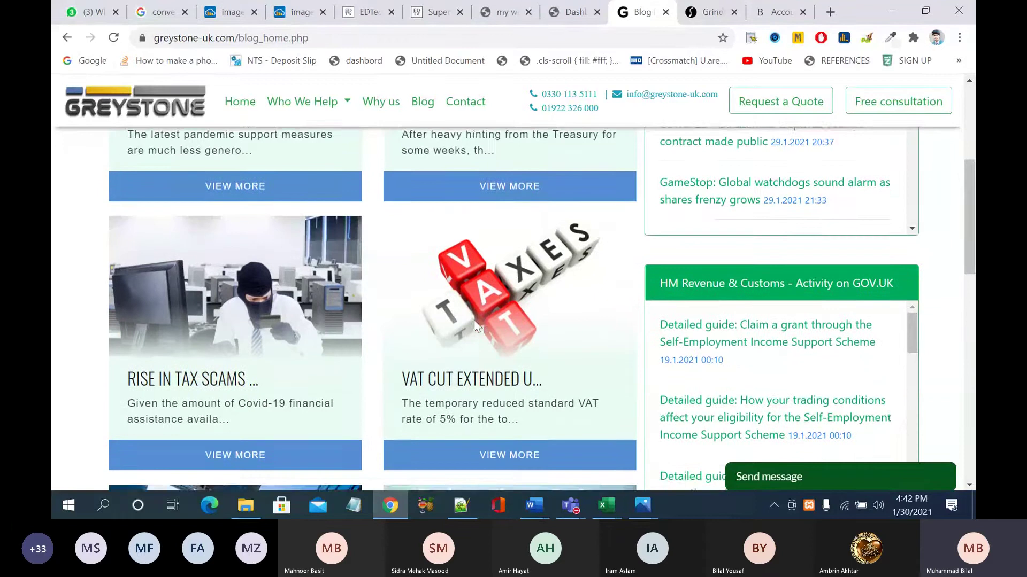
pyautogui.scroll(3, 473, 320)
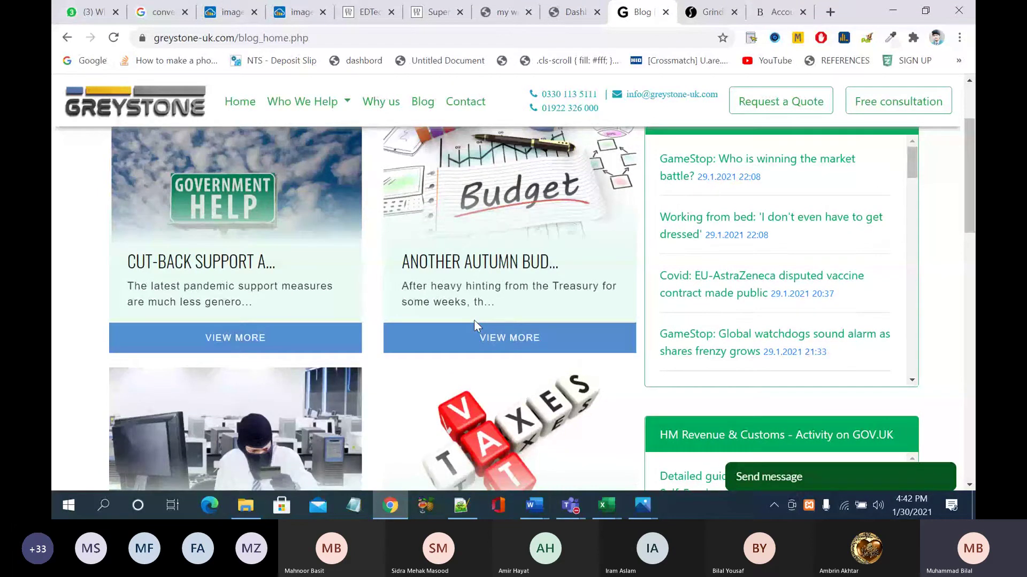
pyautogui.scroll(1, 487, 289)
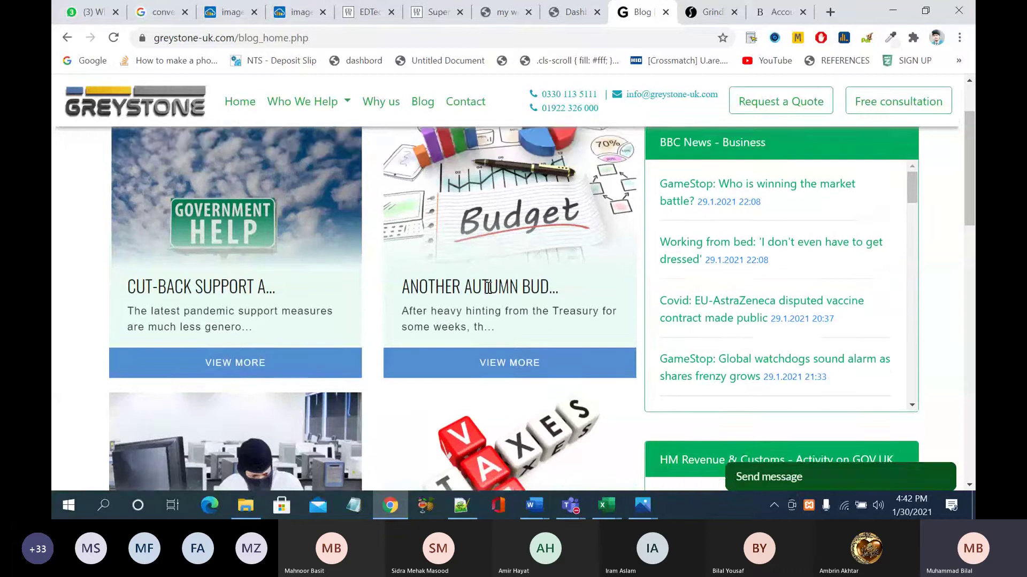
pyautogui.scroll(2, 488, 289)
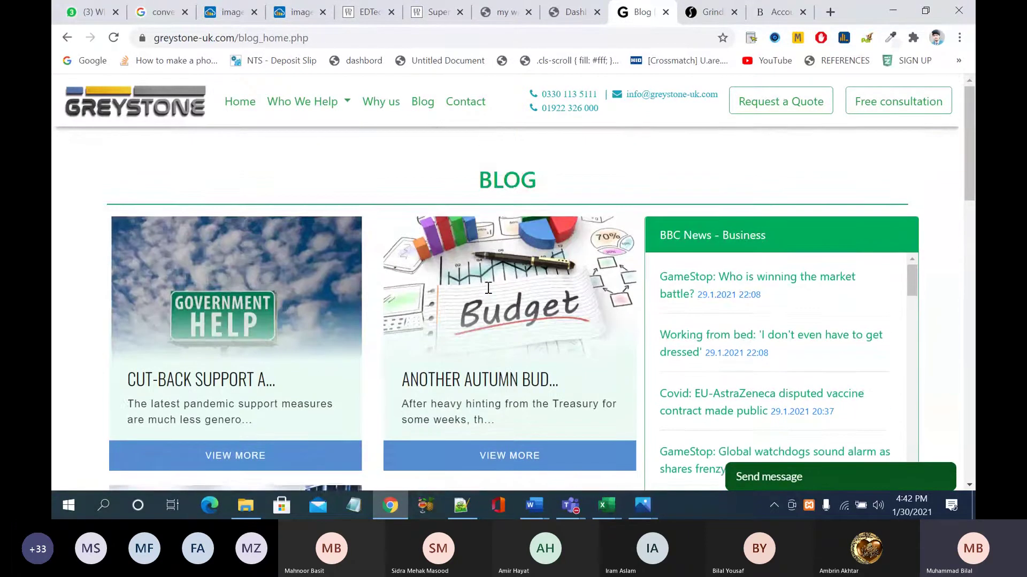
# Step: Open the "Cut-back support" post from the Greystone blog, look through the full article, and return to the blog listing
pyautogui.scroll(-5, 488, 289)
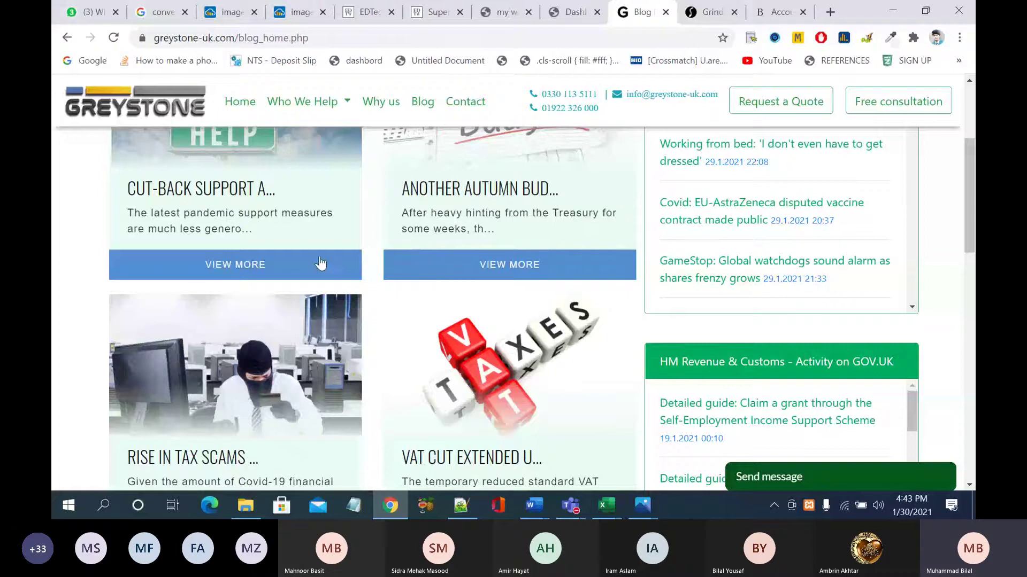
pyautogui.click(289, 273)
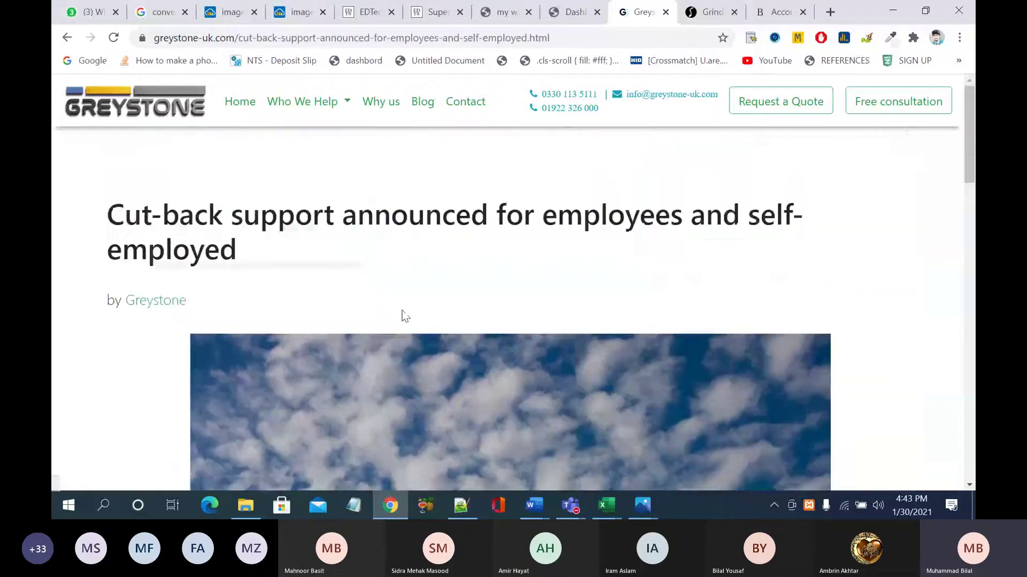
pyautogui.scroll(-3, 404, 316)
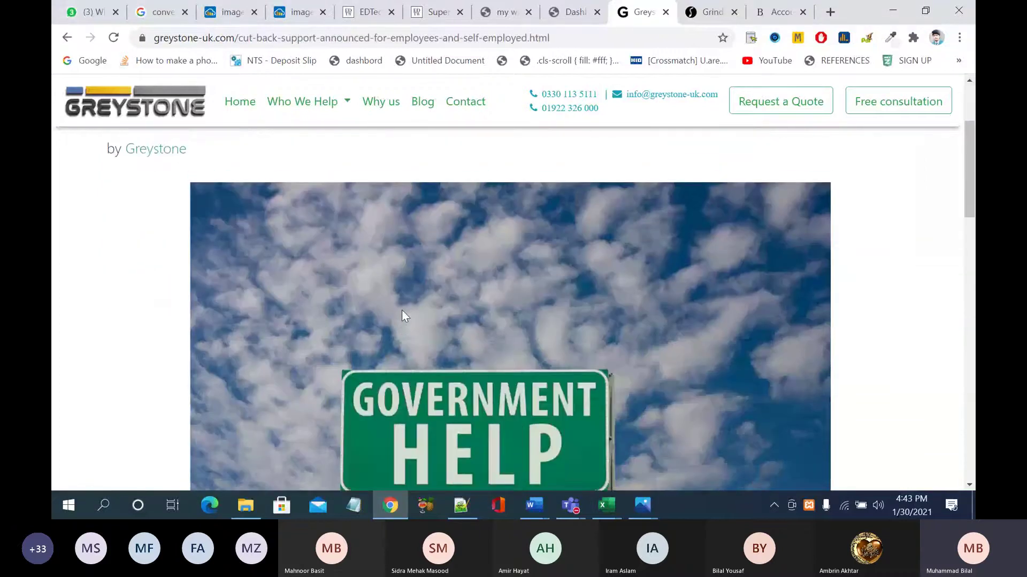
pyautogui.scroll(-5, 404, 316)
pyautogui.scroll(-2, 402, 309)
pyautogui.scroll(-10, 460, 302)
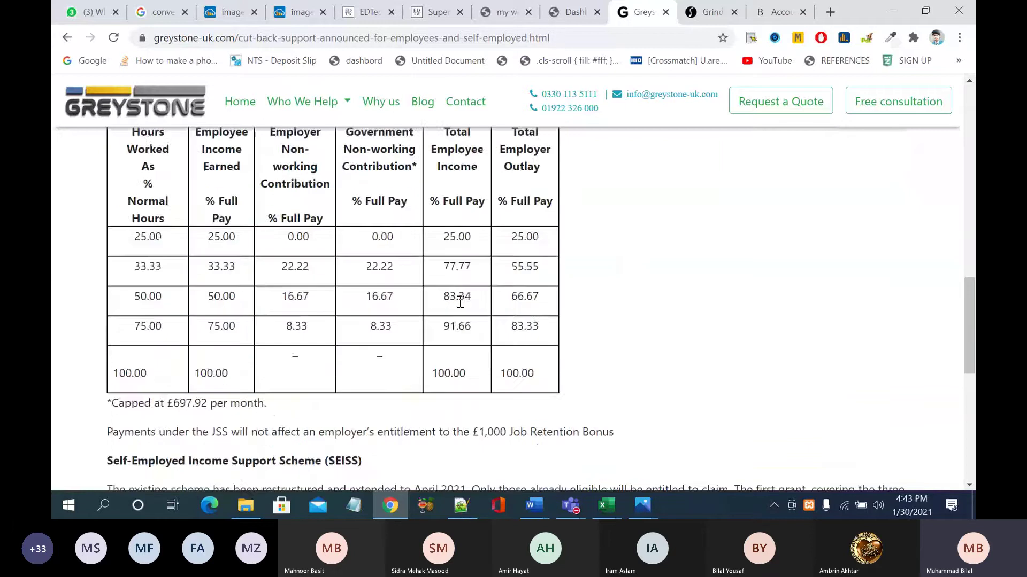
pyautogui.scroll(-5, 460, 302)
pyautogui.press('Home')
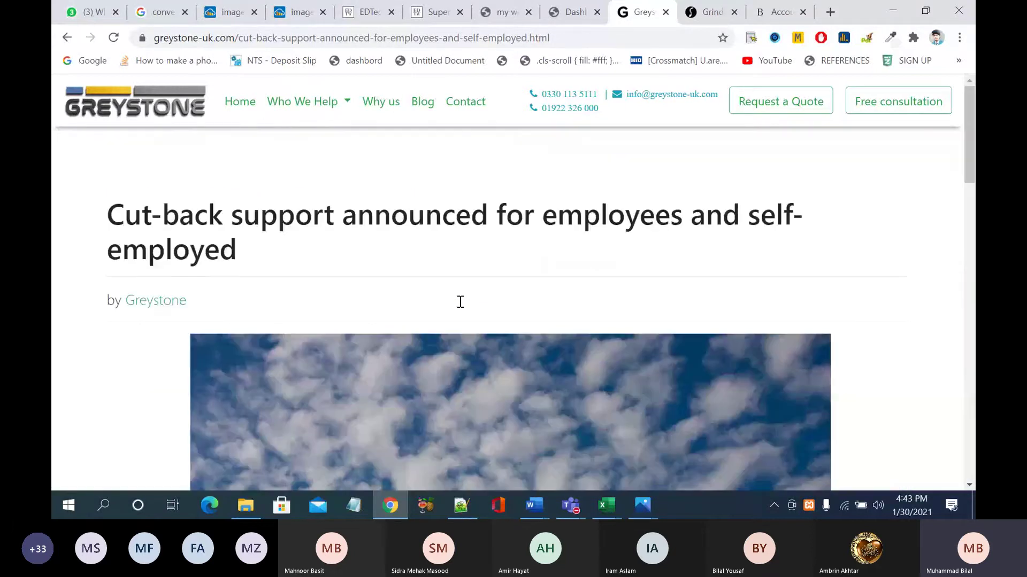
pyautogui.click(67, 37)
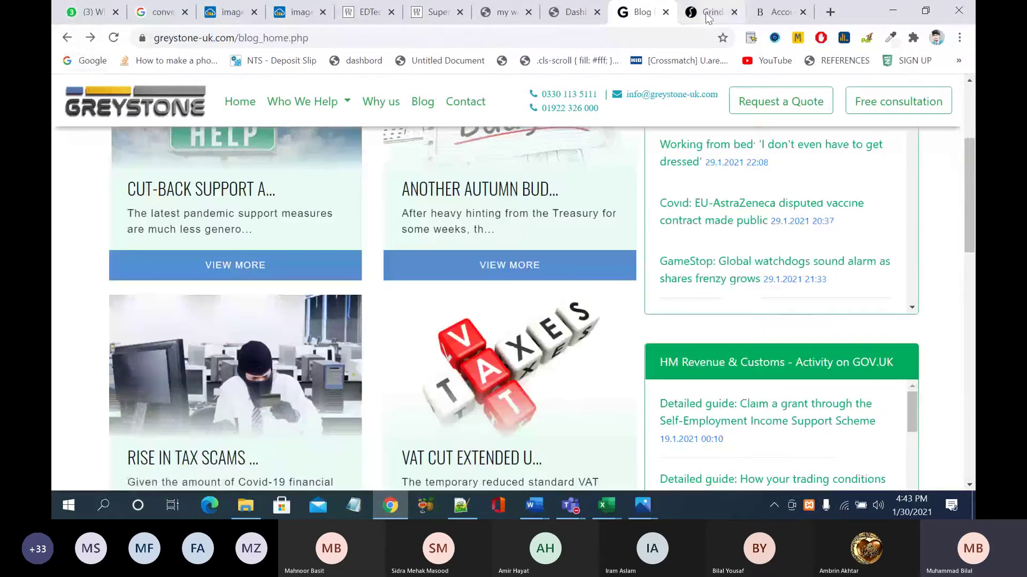
# Step: Switch to the GrindNGain site, pause its music player, and open the GNG Blog page
pyautogui.click(705, 12)
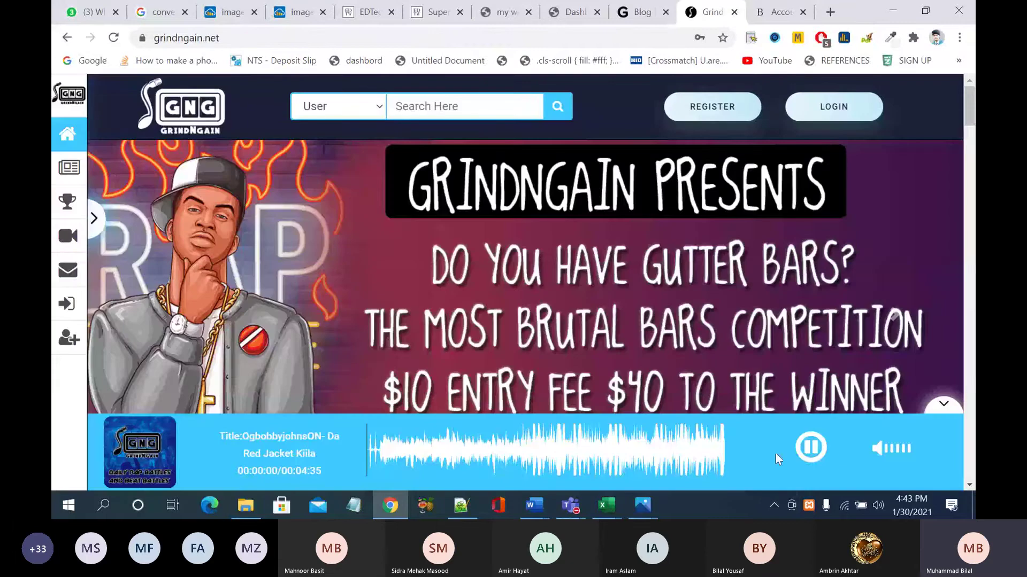
pyautogui.click(812, 450)
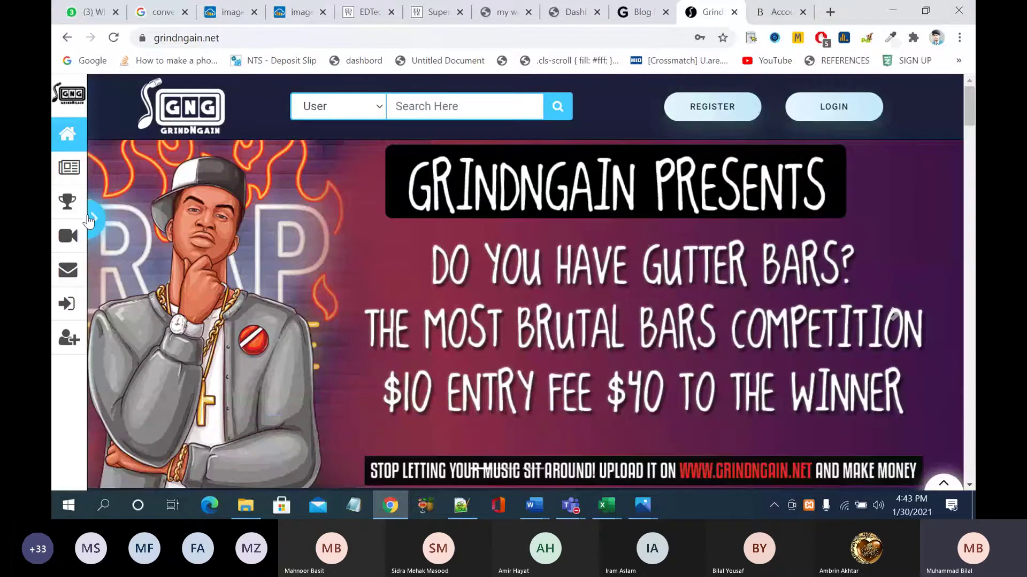
pyautogui.moveTo(89, 219)
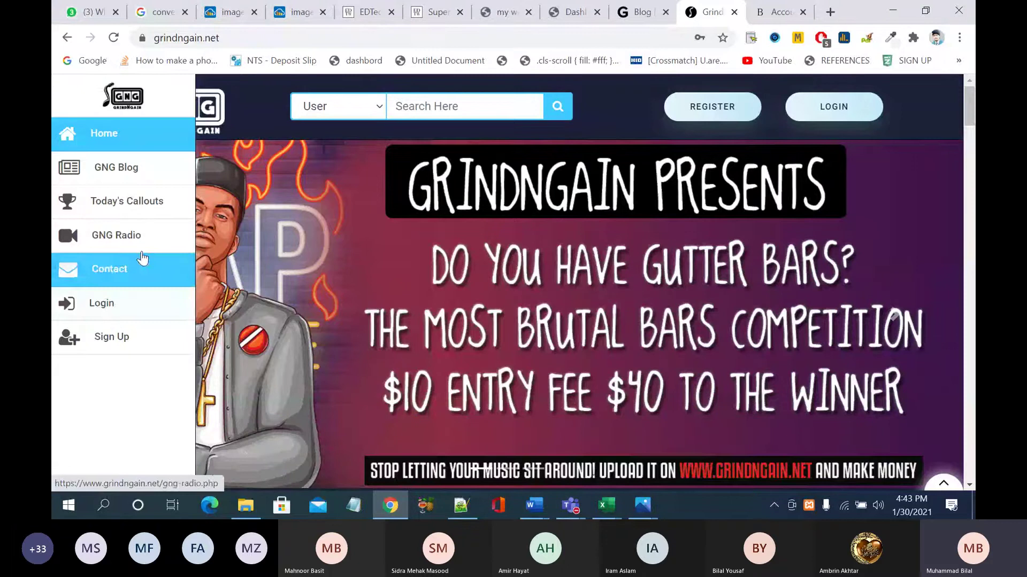
pyautogui.click(124, 170)
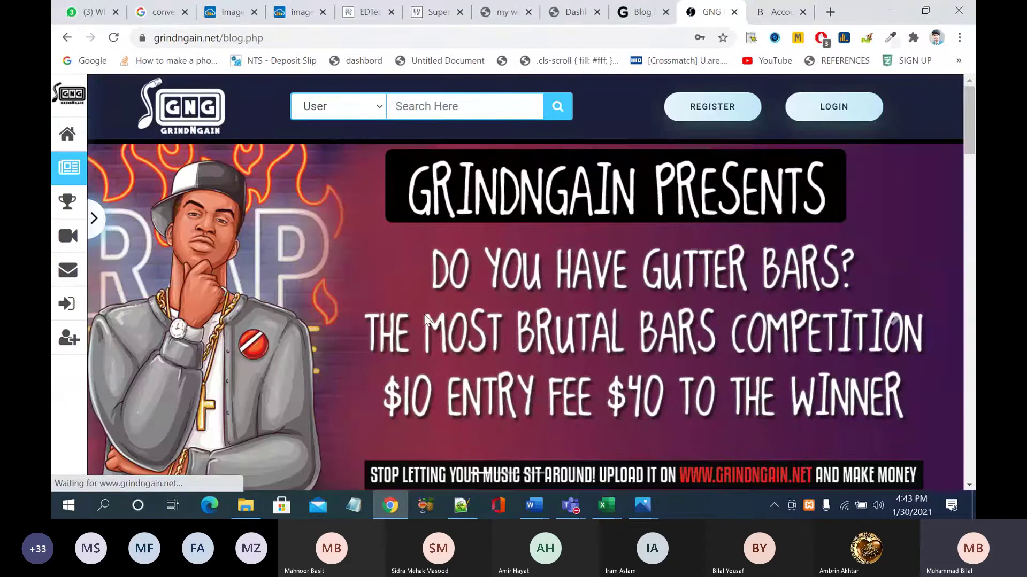
# Step: Look through the posts on the GNG Blog page, including its Blog Categories and Recent Posts lists
pyautogui.scroll(-10, 425, 320)
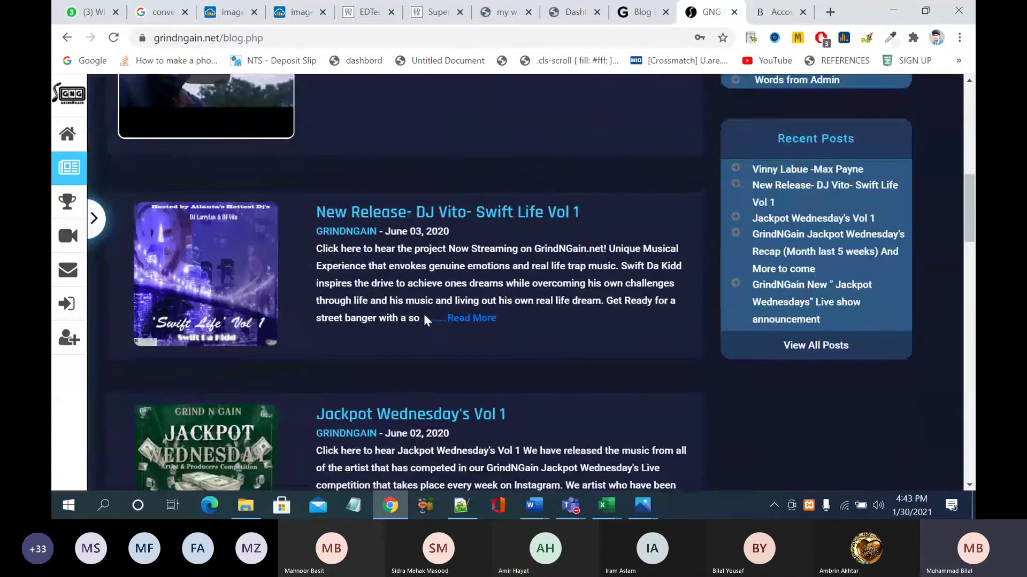
pyautogui.scroll(-7, 425, 320)
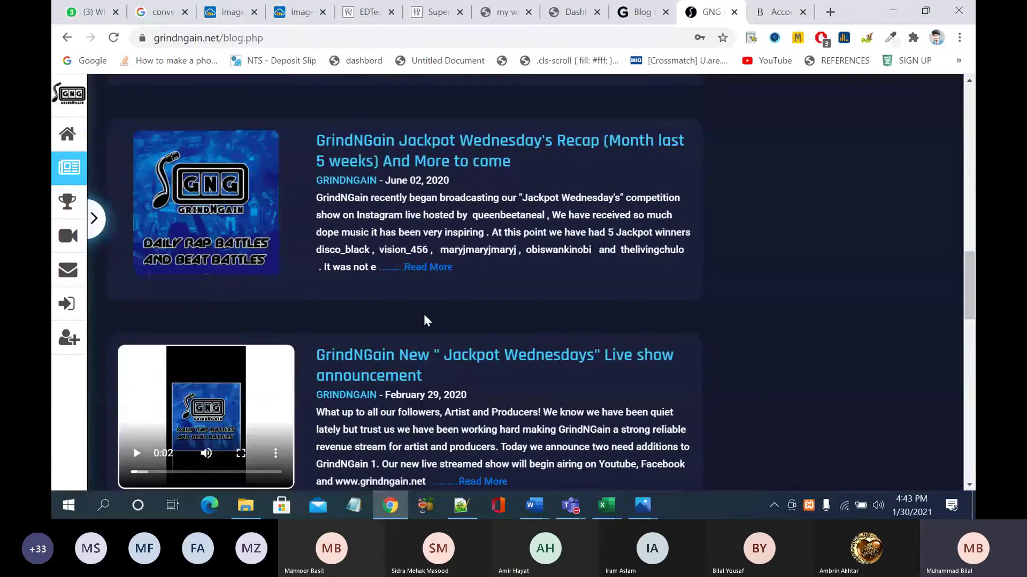
pyautogui.scroll(-5, 425, 320)
pyautogui.scroll(15, 425, 319)
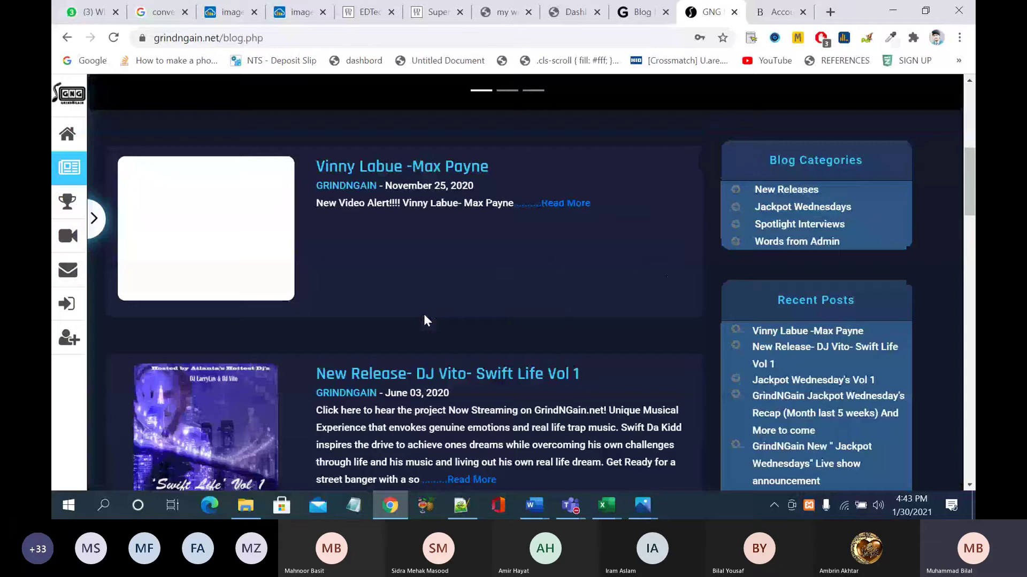
pyautogui.scroll(5, 425, 320)
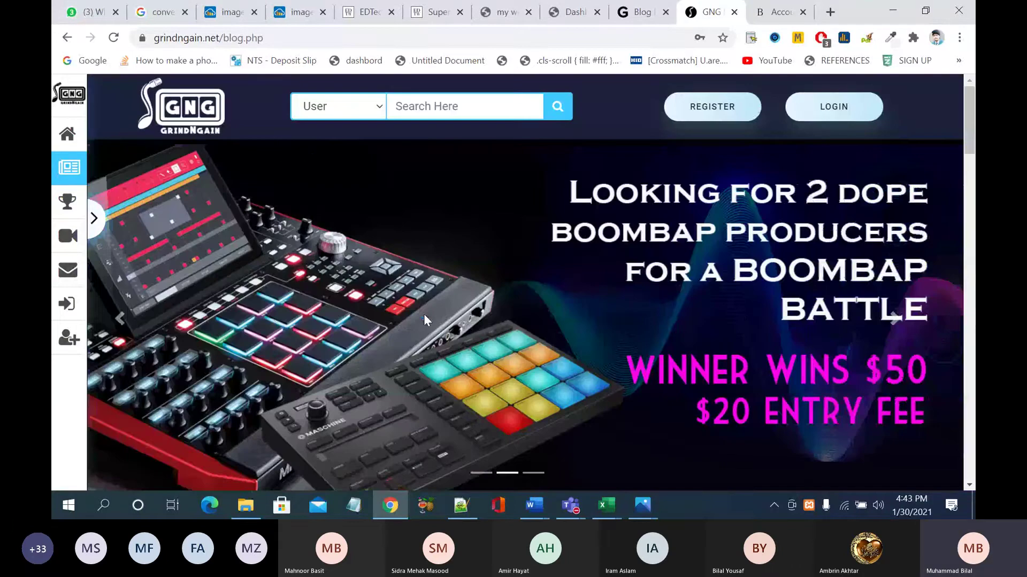
# Step: Open the full text of the November 25, 2020 video post, look it over, and return to the GNG Blog list
pyautogui.scroll(-7, 423, 320)
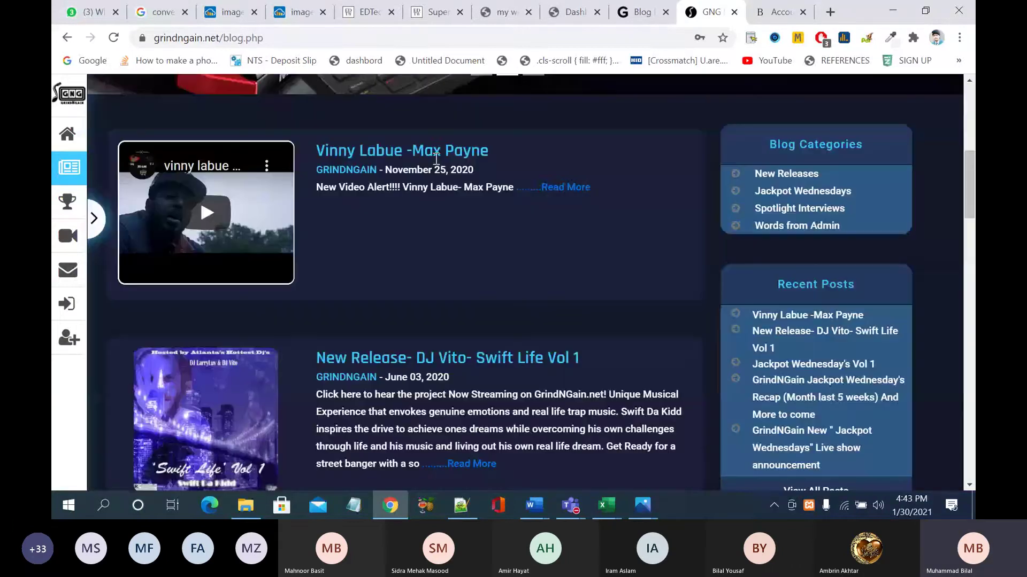
pyautogui.click(568, 187)
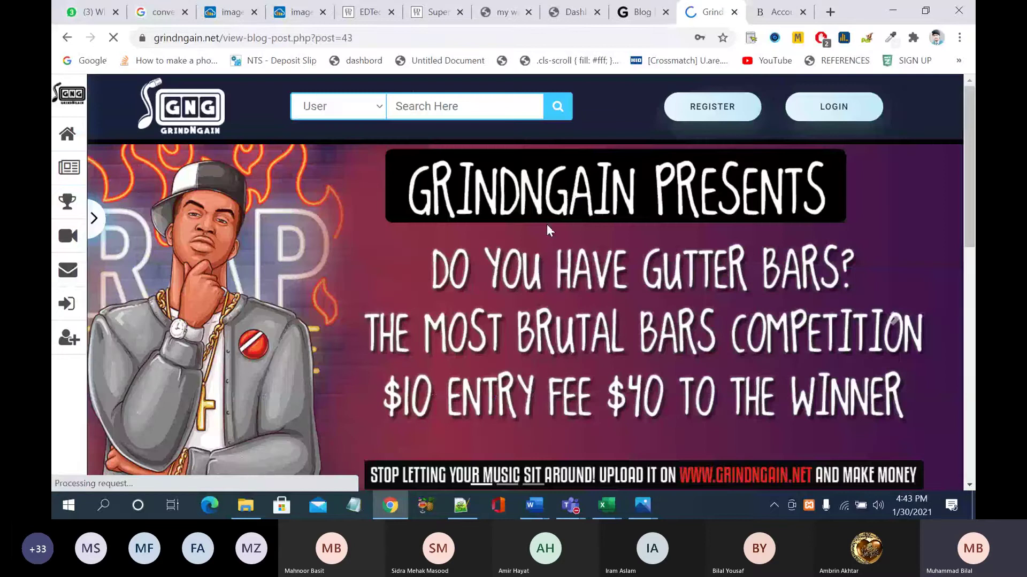
pyautogui.scroll(-10, 508, 281)
pyautogui.scroll(6, 509, 284)
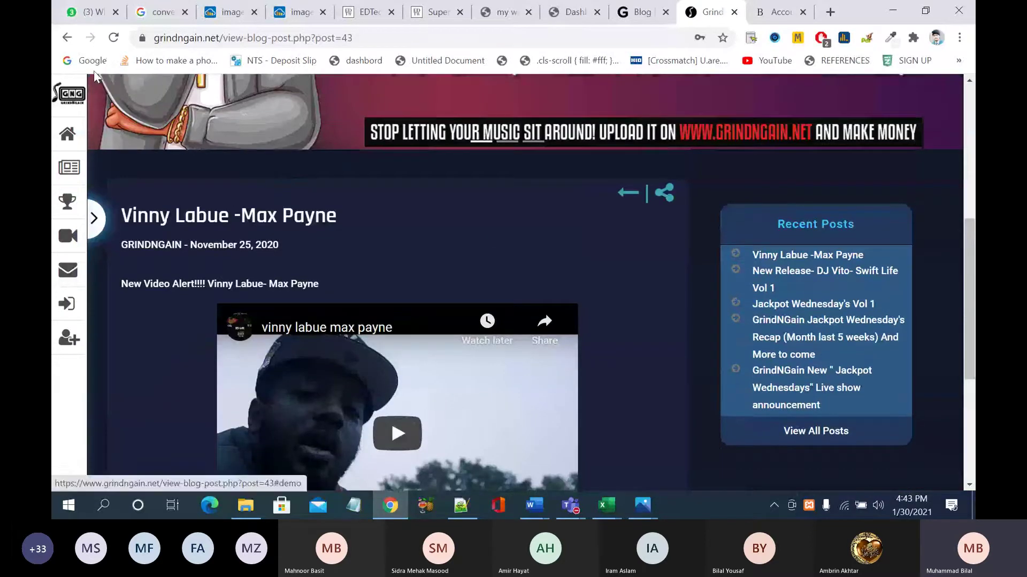
pyautogui.click(67, 38)
# Step: View the Blogs page of the Blackstone Accountants site, and close the three example website tabs to return to the WordPress dashboard
pyautogui.click(778, 11)
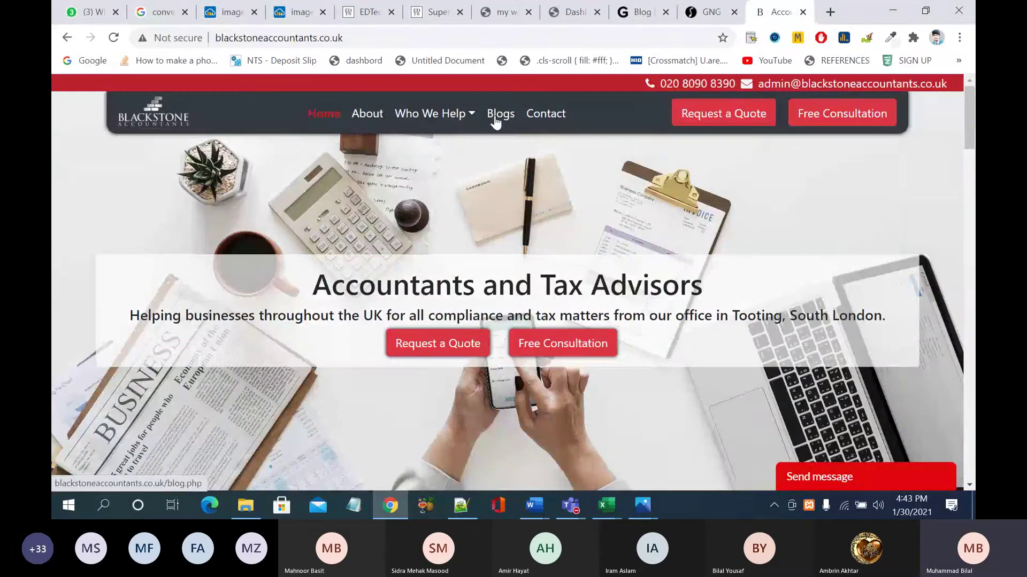
pyautogui.click(495, 119)
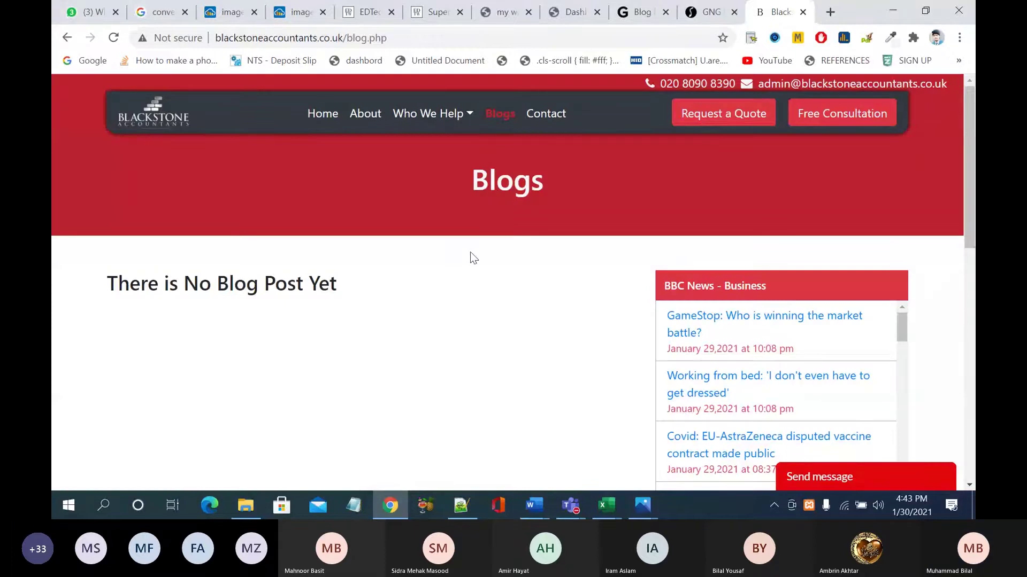
pyautogui.click(803, 13)
pyautogui.click(803, 13)
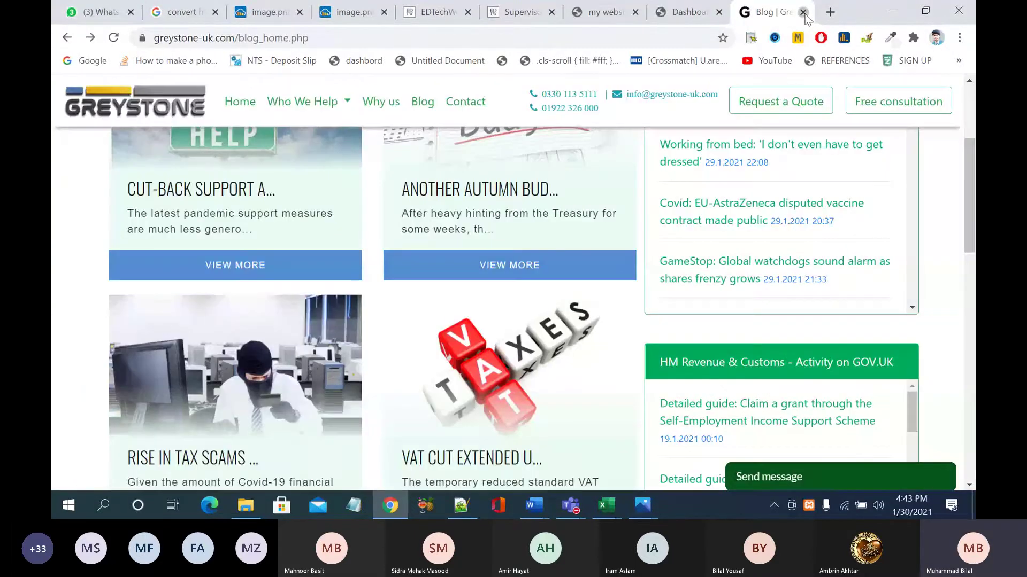
pyautogui.click(803, 12)
# Step: Open the All Posts list in the WordPress dashboard and start a new post in the editor
pyautogui.moveTo(67, 225)
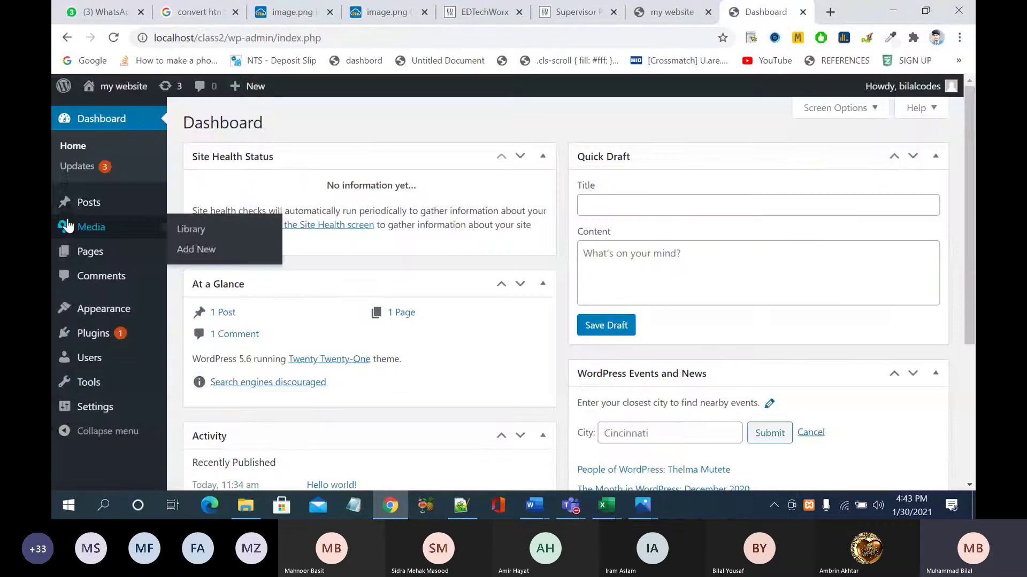
pyautogui.moveTo(156, 207)
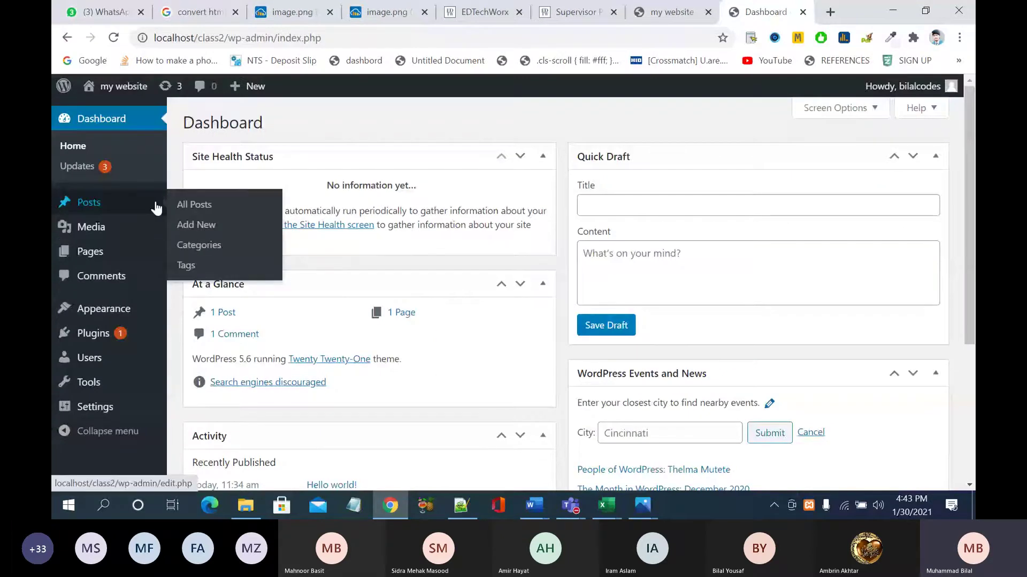
pyautogui.click(191, 205)
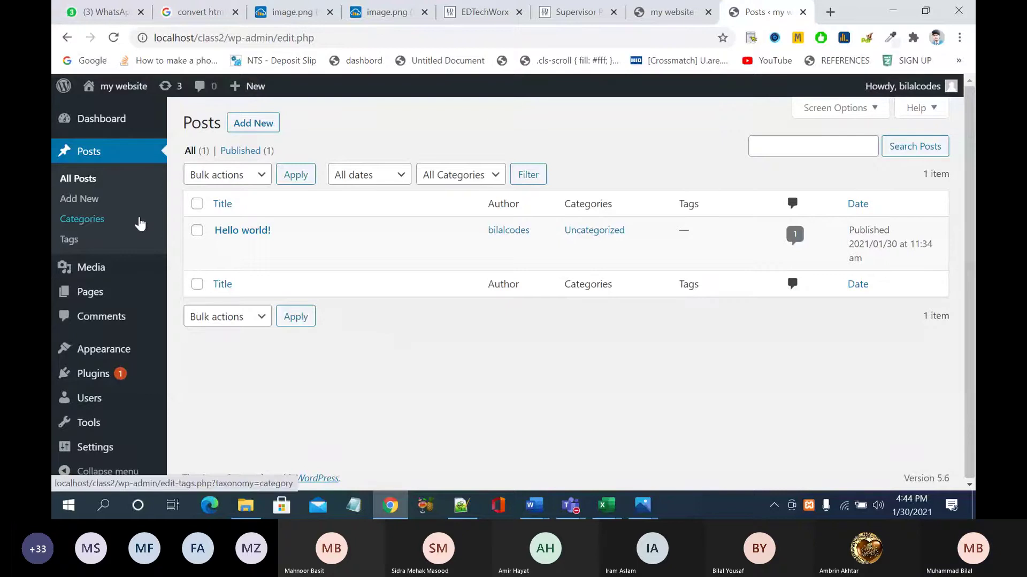
pyautogui.click(93, 206)
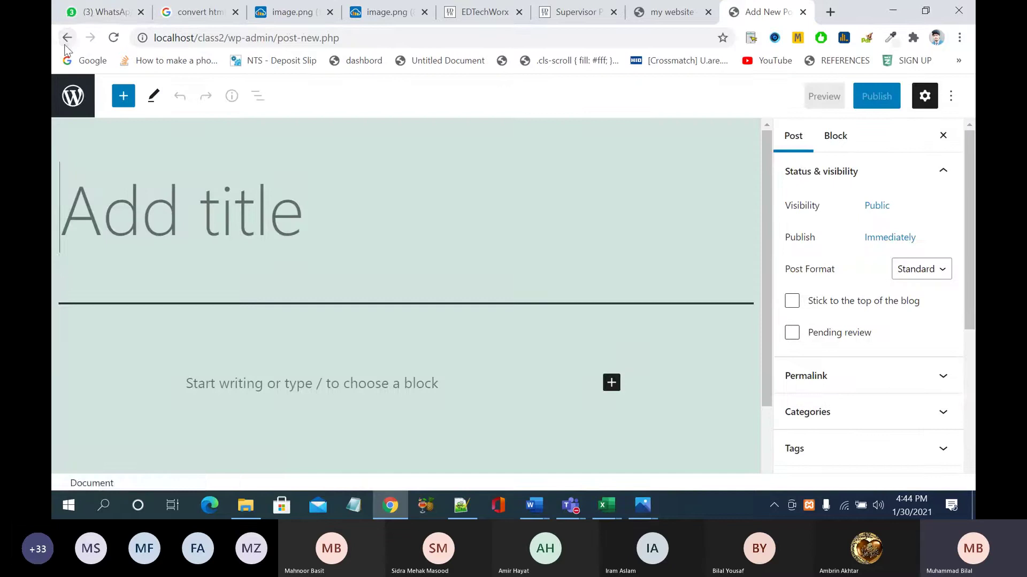
# Step: Leave the new post editor and view the Categories page and the Tags page for posts
pyautogui.click(67, 38)
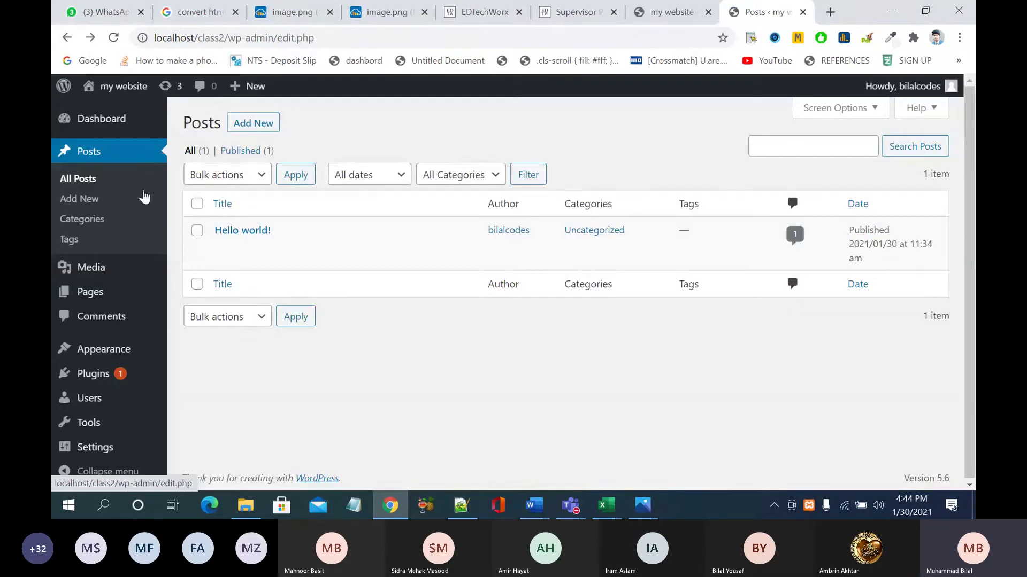
pyautogui.click(95, 225)
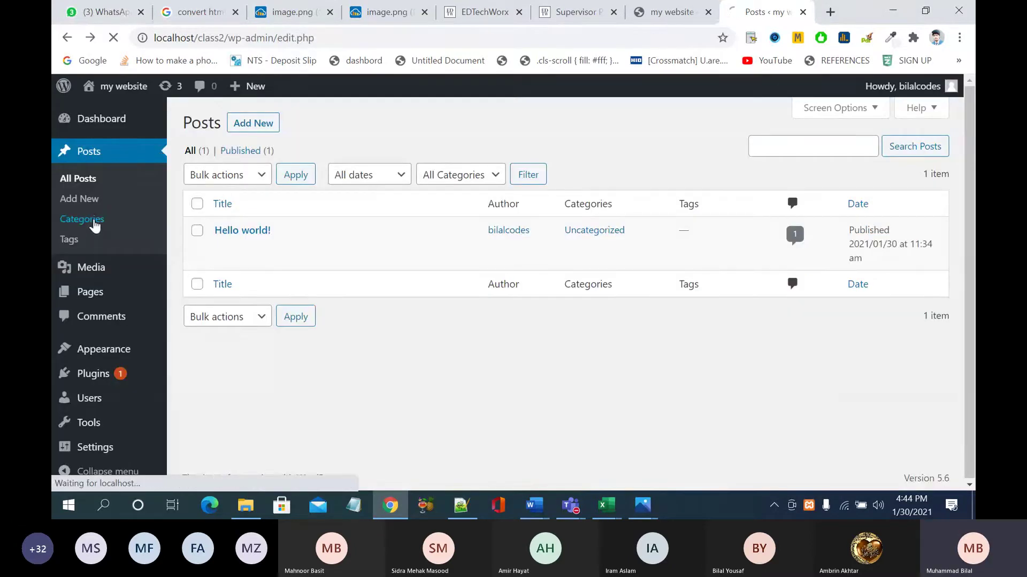
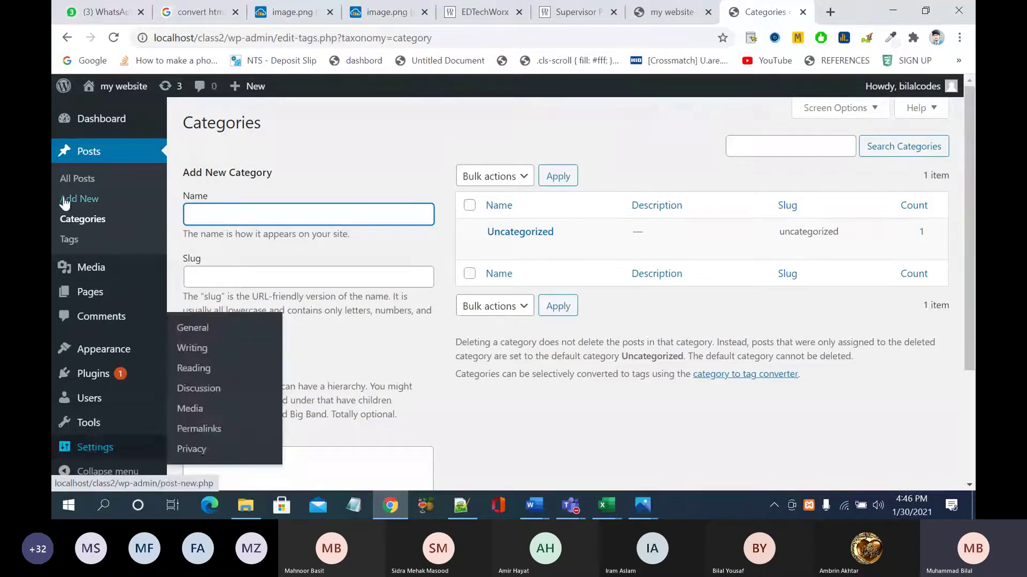
pyautogui.click(67, 239)
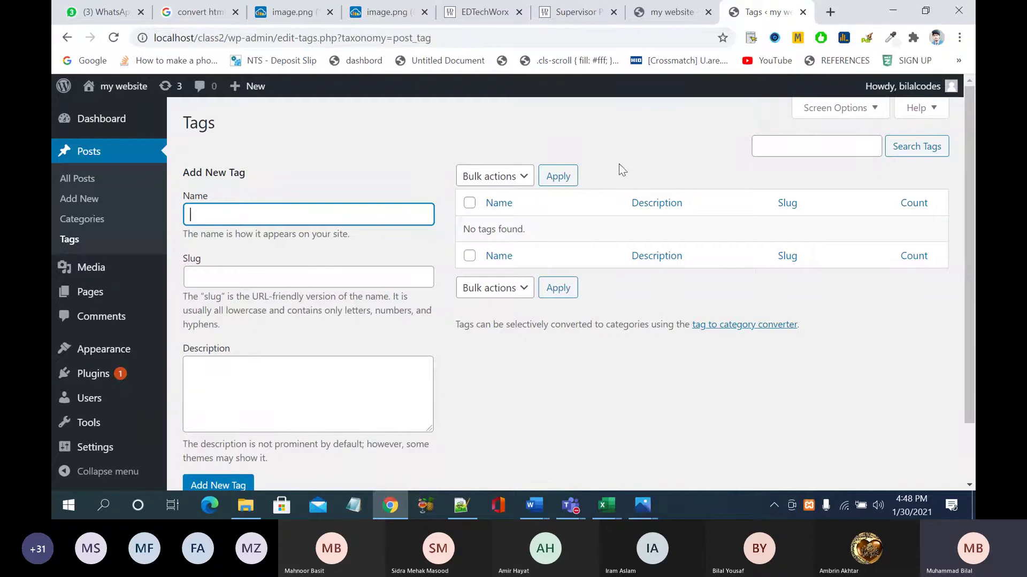
# Step: Search Google for "how to rank fiverr gig" in a new browser tab
pyautogui.click(830, 13)
pyautogui.write('ho')
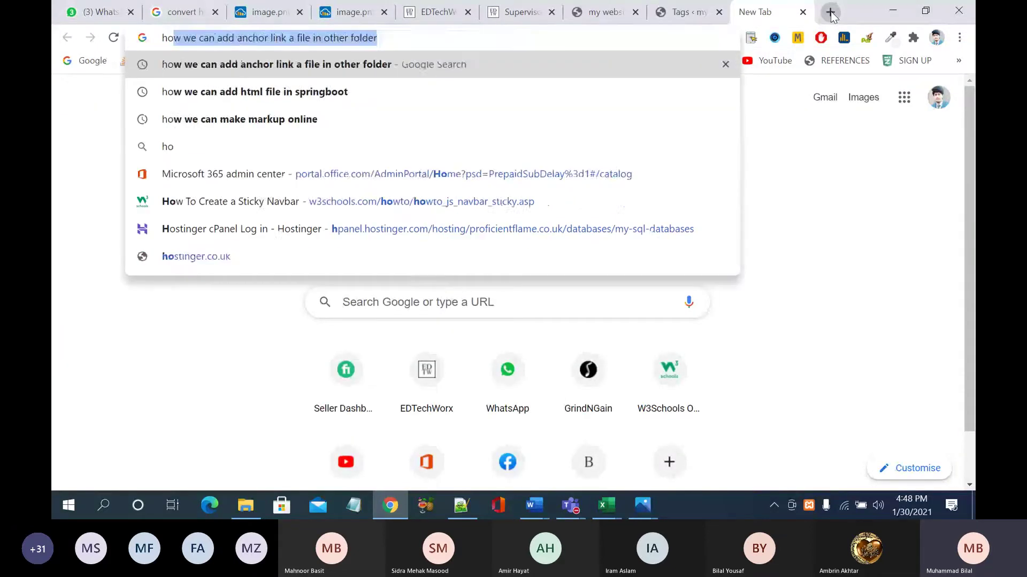
pyautogui.write('w to ran')
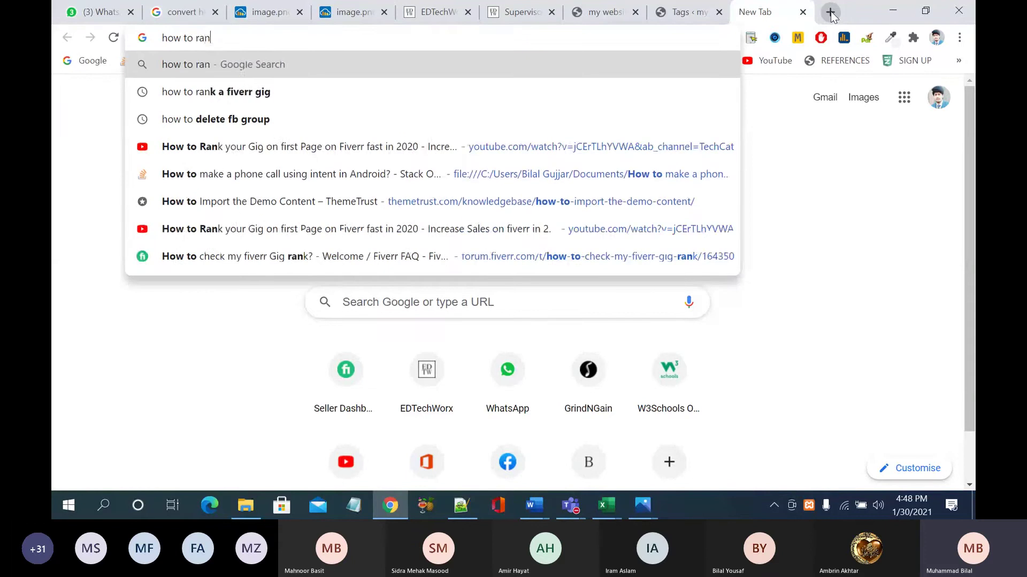
pyautogui.write('k fiverr gii')
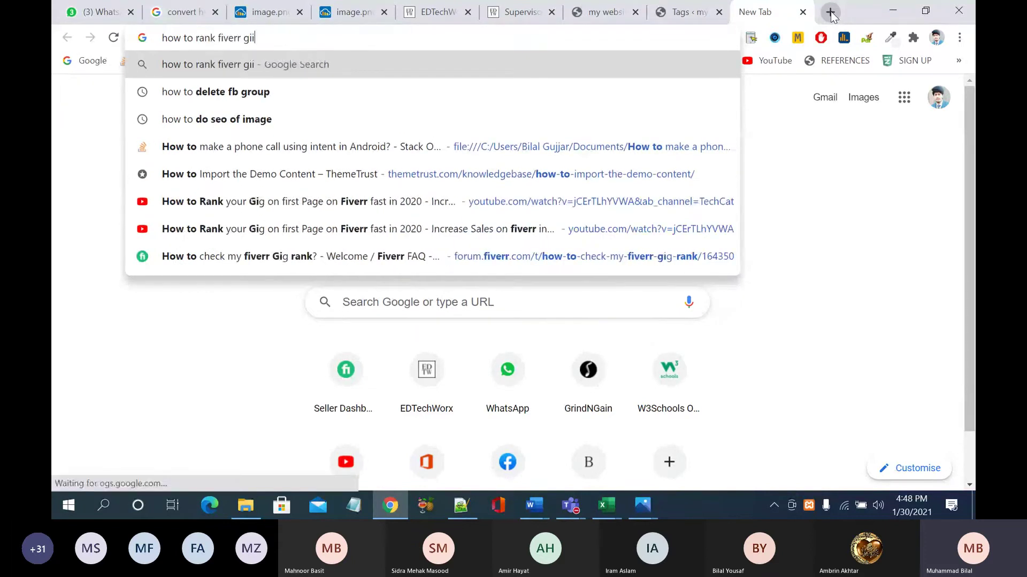
pyautogui.press('Down')
pyautogui.press('Return')
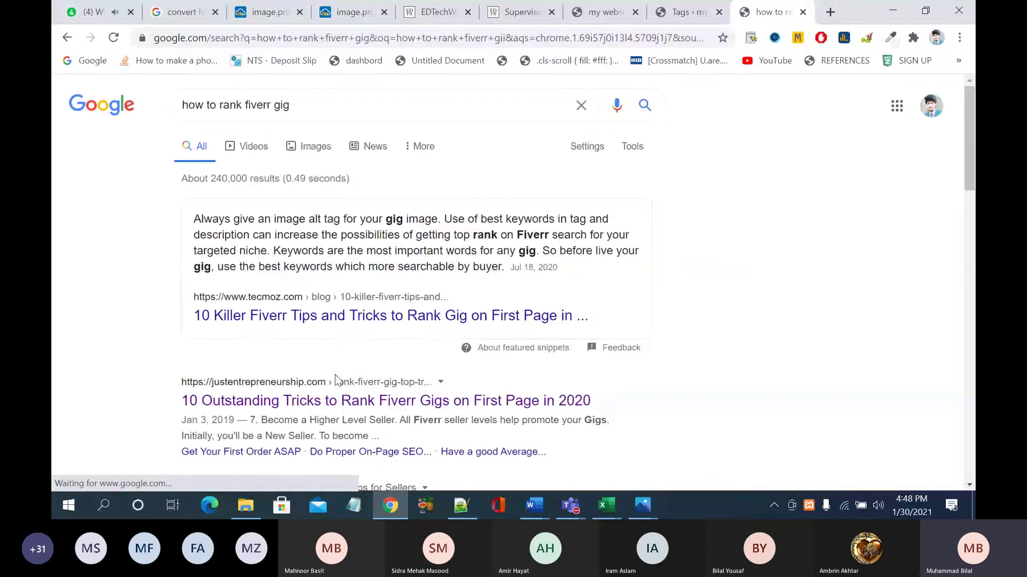
# Step: Open "10 Outstanding Tricks to Rank Fiverr Gigs on First Page in 2020" in a new tab, decline its notifications, and look through the article
pyautogui.rightClick(337, 400)
pyautogui.click(406, 227)
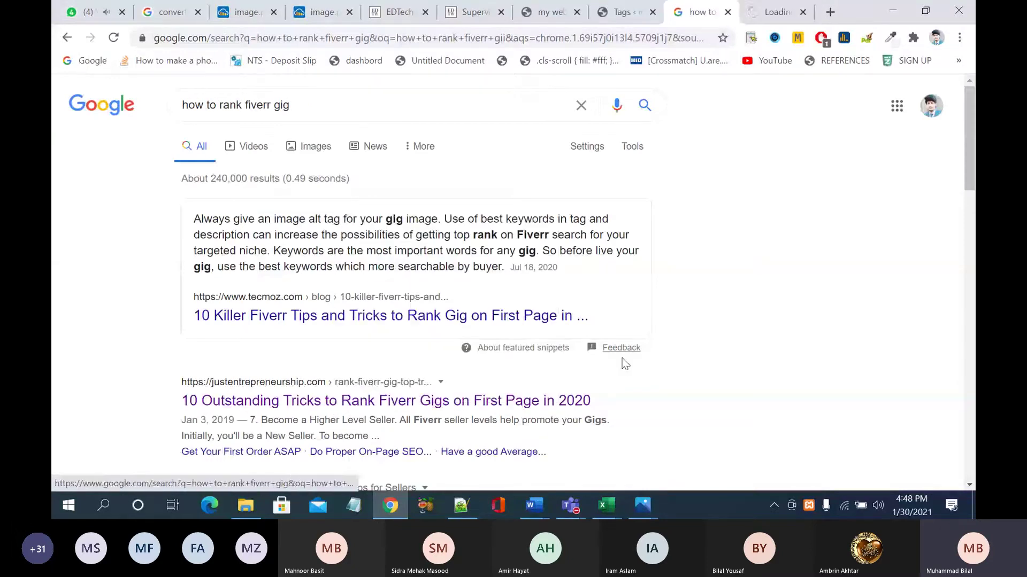
pyautogui.click(770, 13)
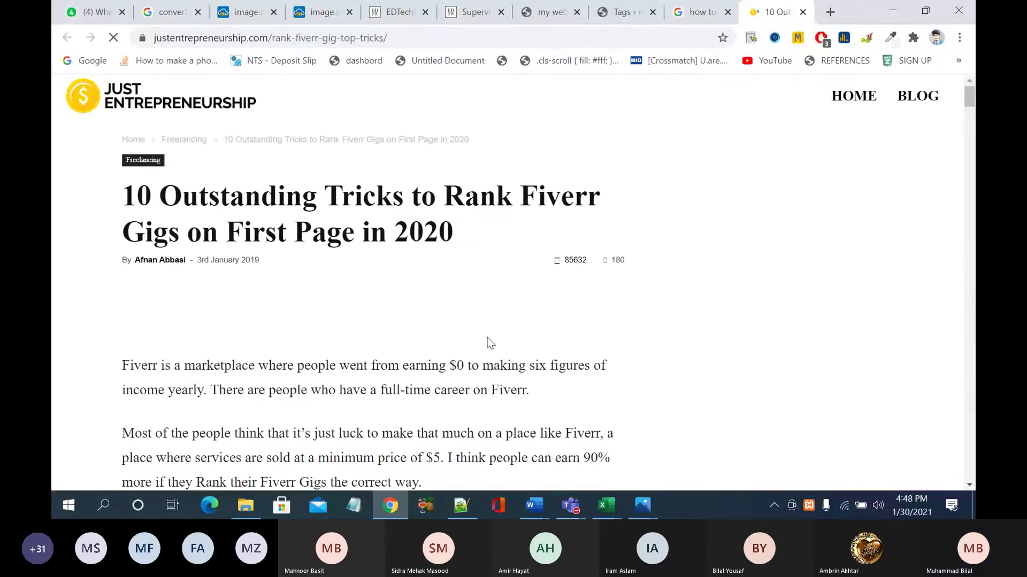
pyautogui.scroll(-5, 397, 399)
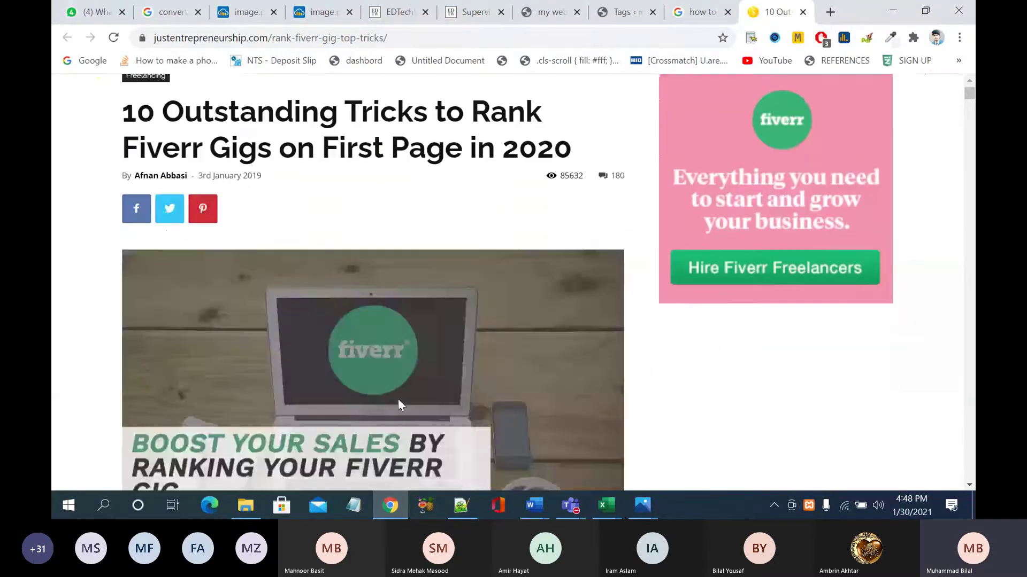
pyautogui.scroll(-6, 398, 399)
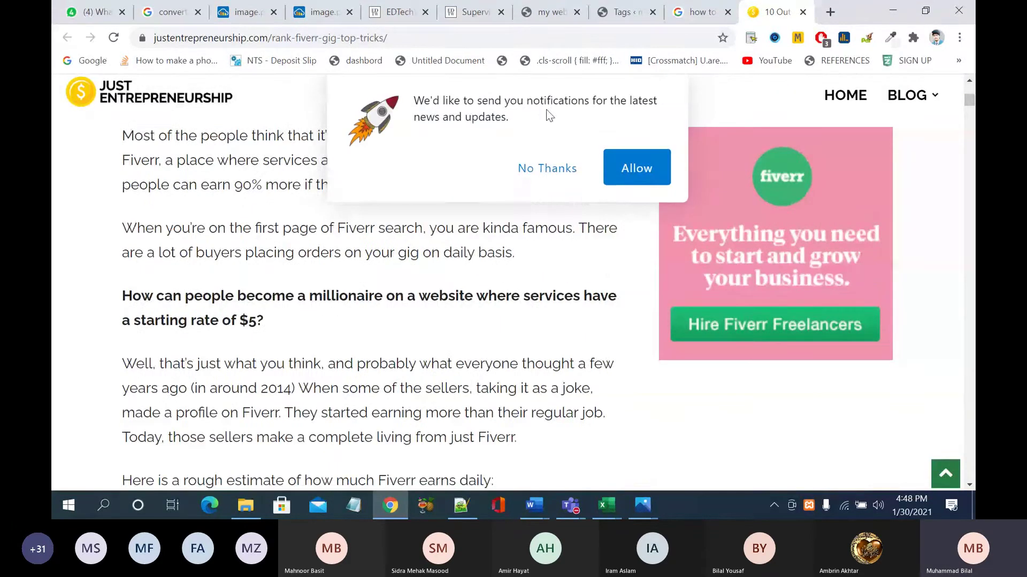
pyautogui.click(542, 171)
pyautogui.scroll(-9, 500, 258)
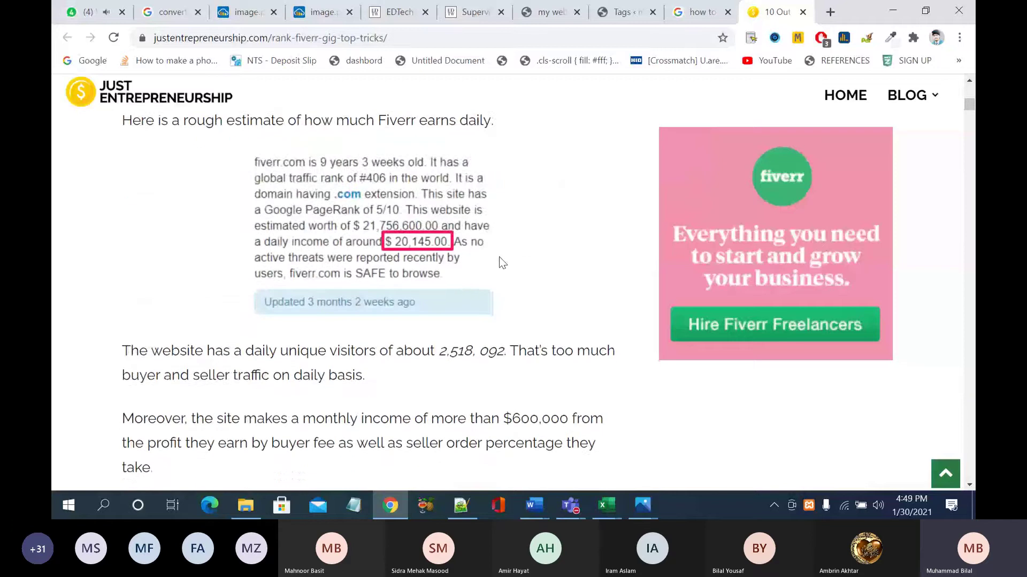
pyautogui.scroll(-6, 501, 262)
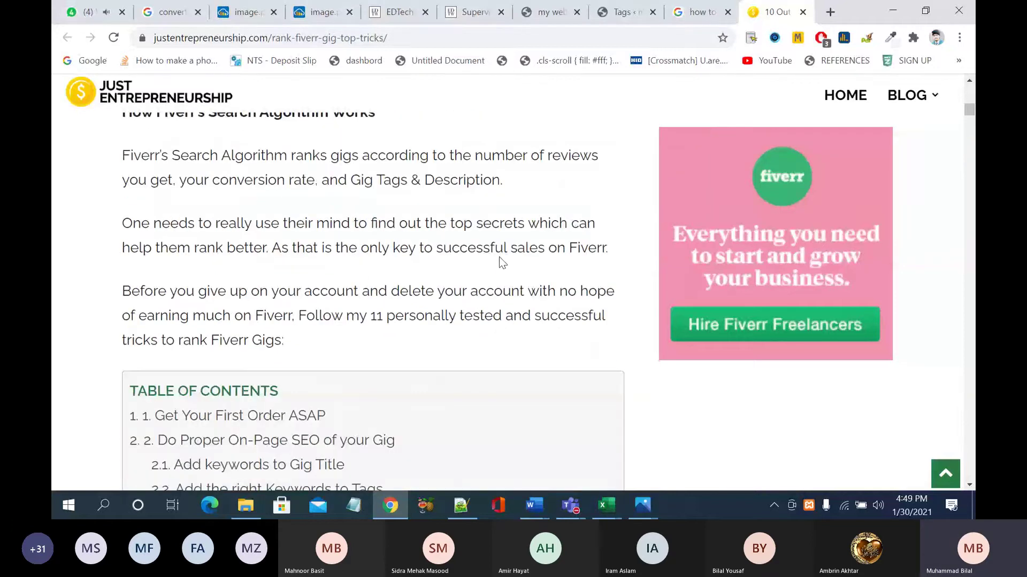
pyautogui.scroll(-9, 499, 256)
pyautogui.scroll(-2, 499, 256)
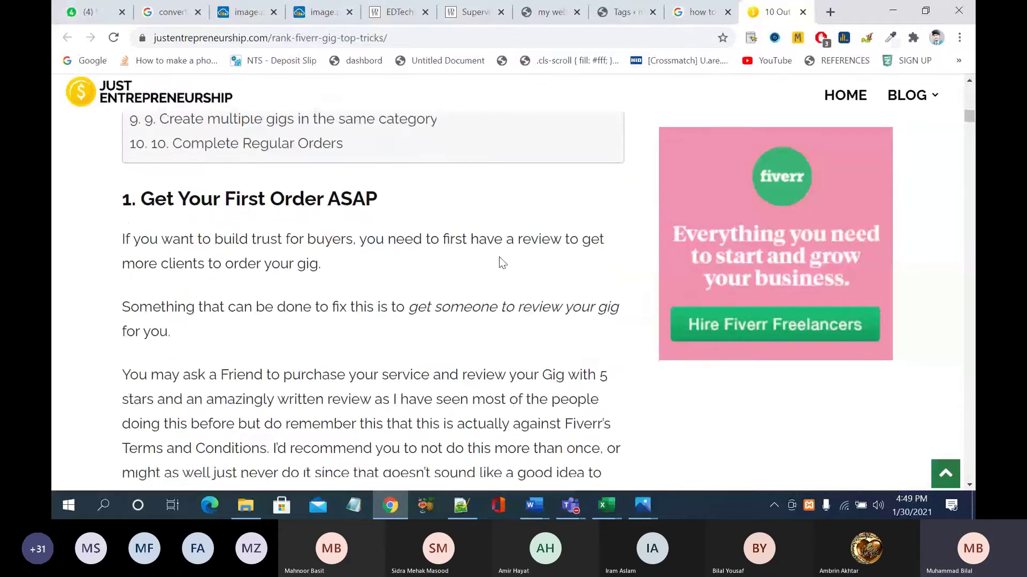
pyautogui.scroll(-3, 499, 257)
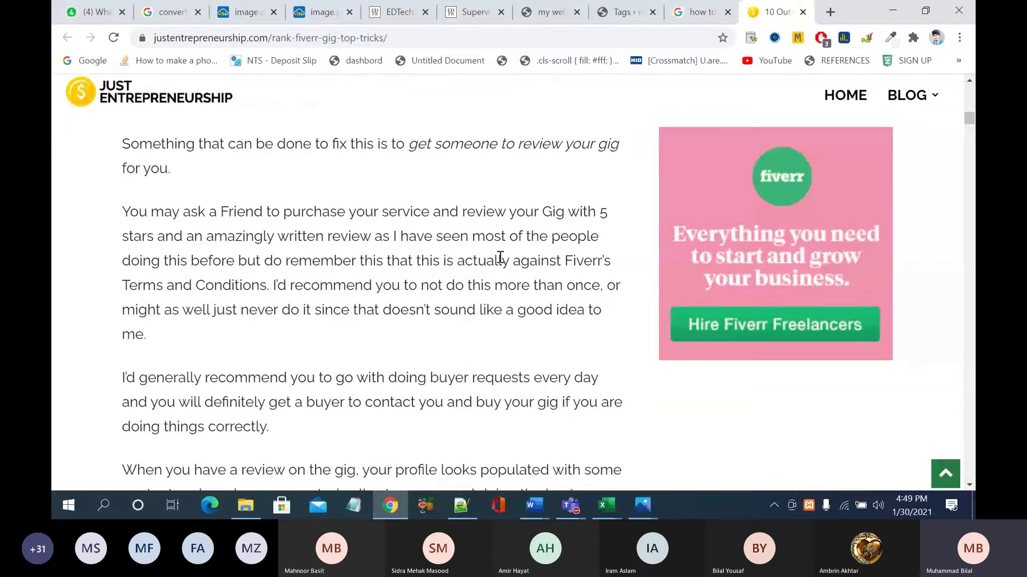
pyautogui.press('Home')
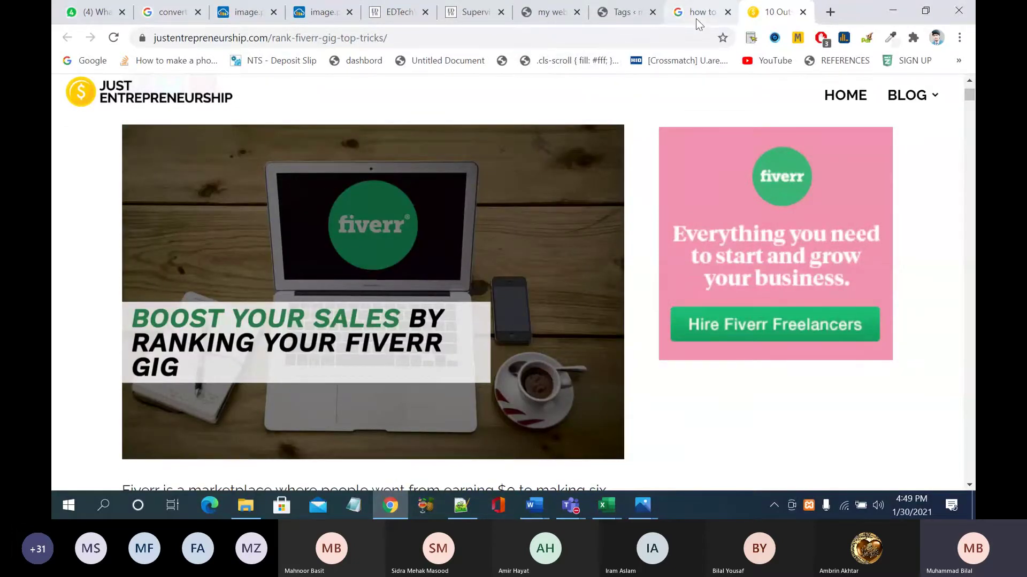
# Step: Return to the Google results for ranking a Fiverr gig and look through them down to the related searches
pyautogui.click(696, 16)
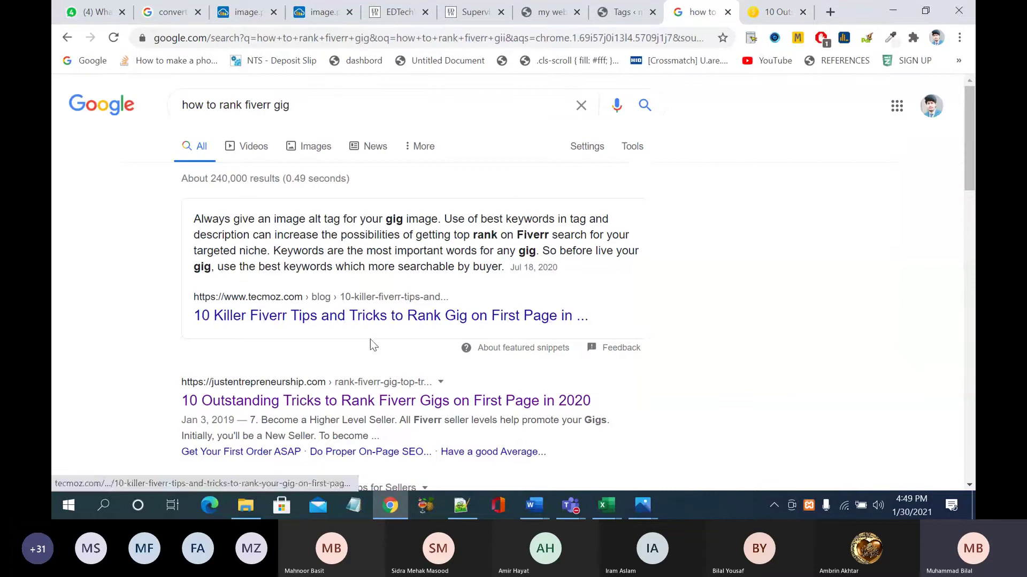
pyautogui.scroll(-4, 373, 345)
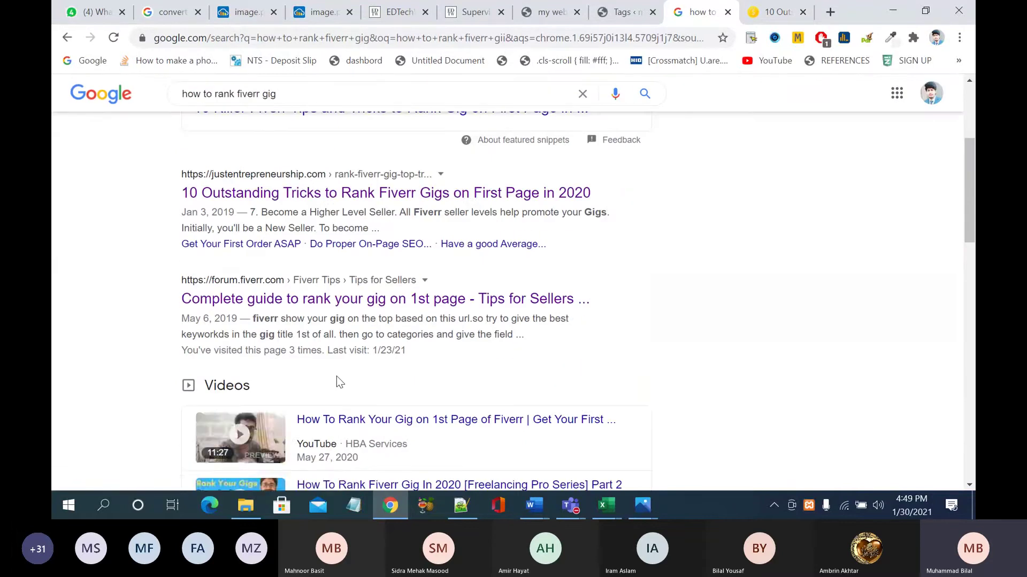
pyautogui.scroll(-13, 337, 381)
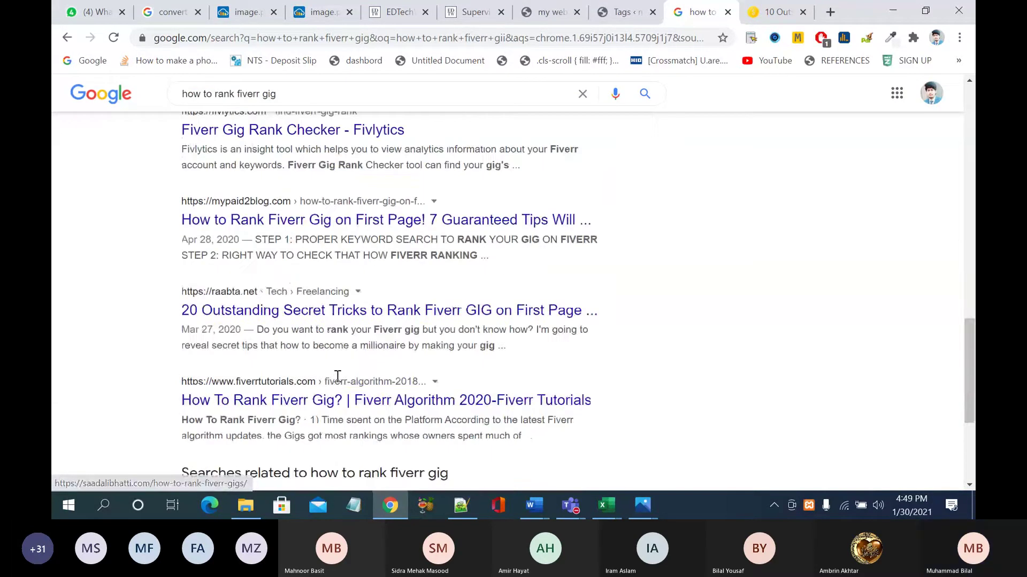
pyautogui.scroll(-4, 337, 375)
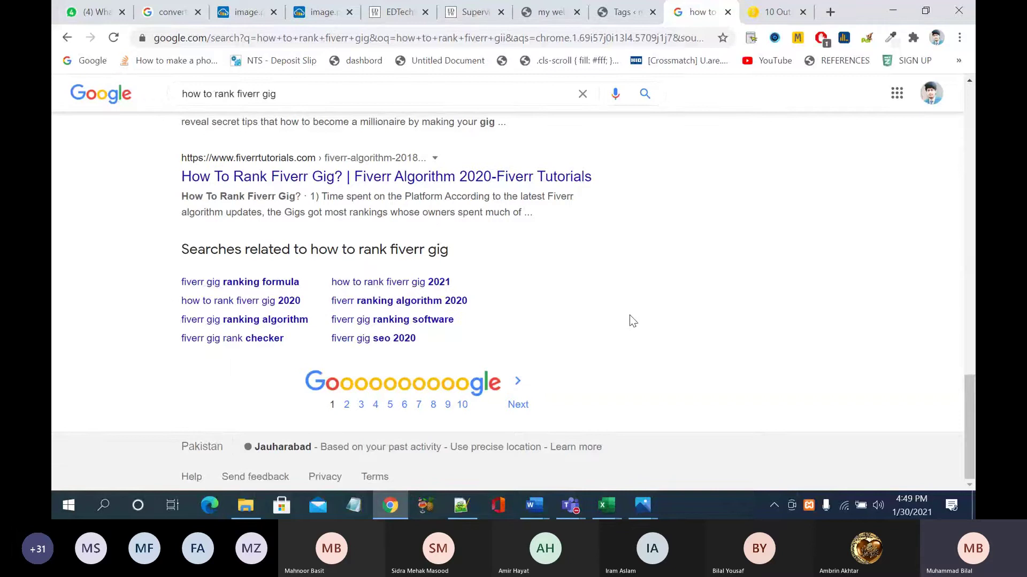
# Step: Switch to the Microsoft Teams meeting, admit the guest waiting in the lobby, and minimise the meeting windows to return to the browser
pyautogui.click(569, 513)
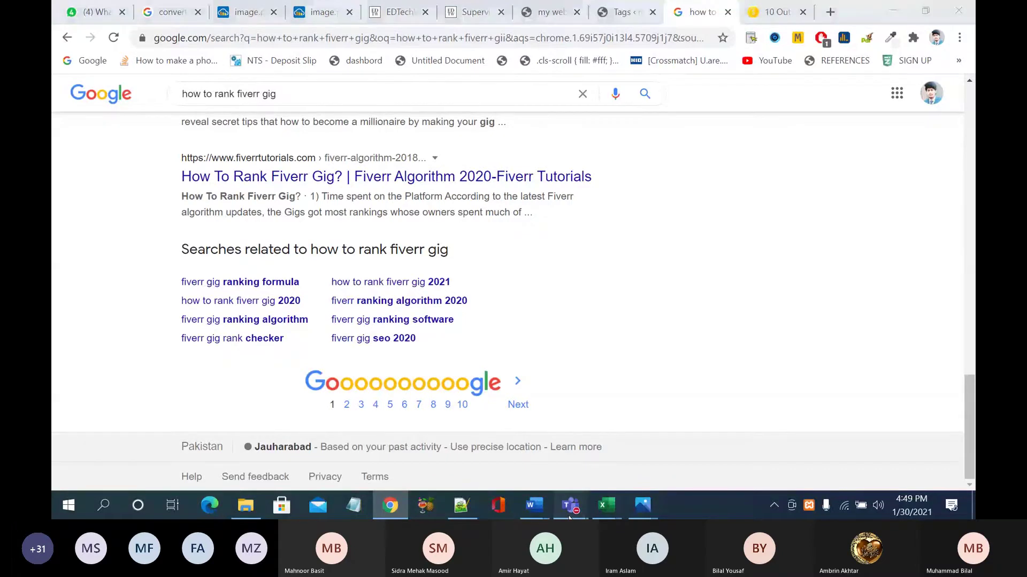
pyautogui.click(617, 438)
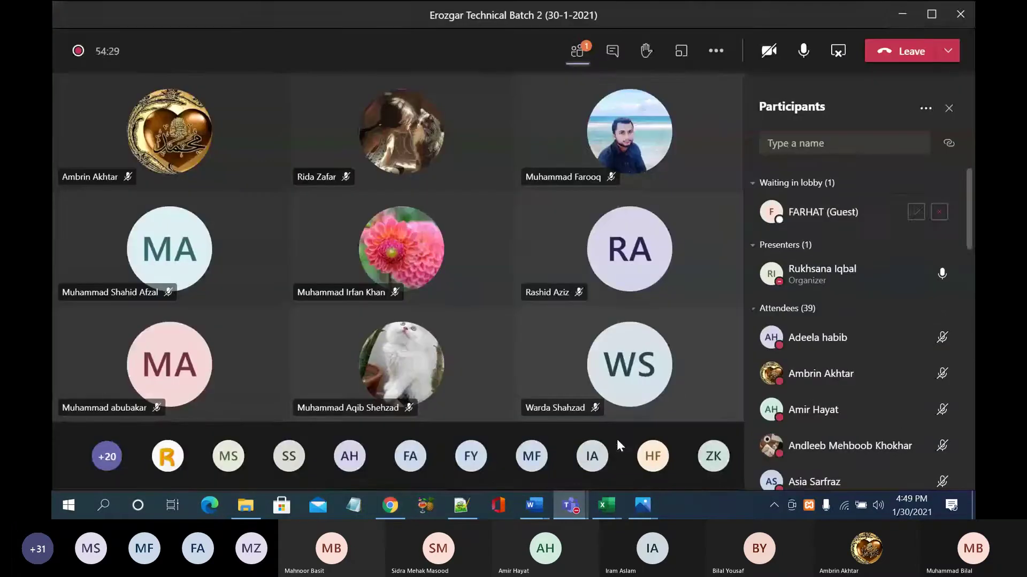
pyautogui.click(916, 213)
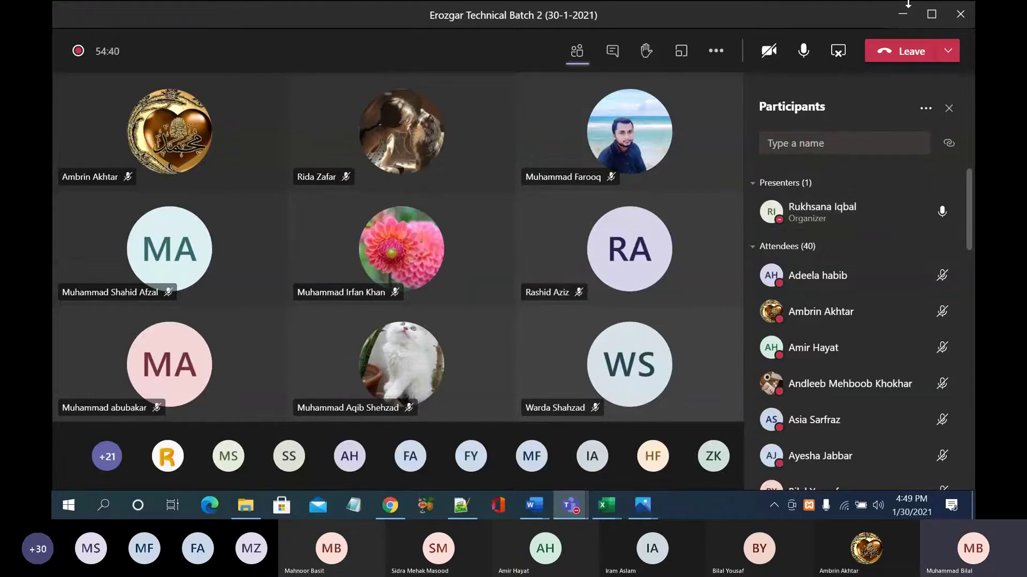
pyautogui.click(900, 20)
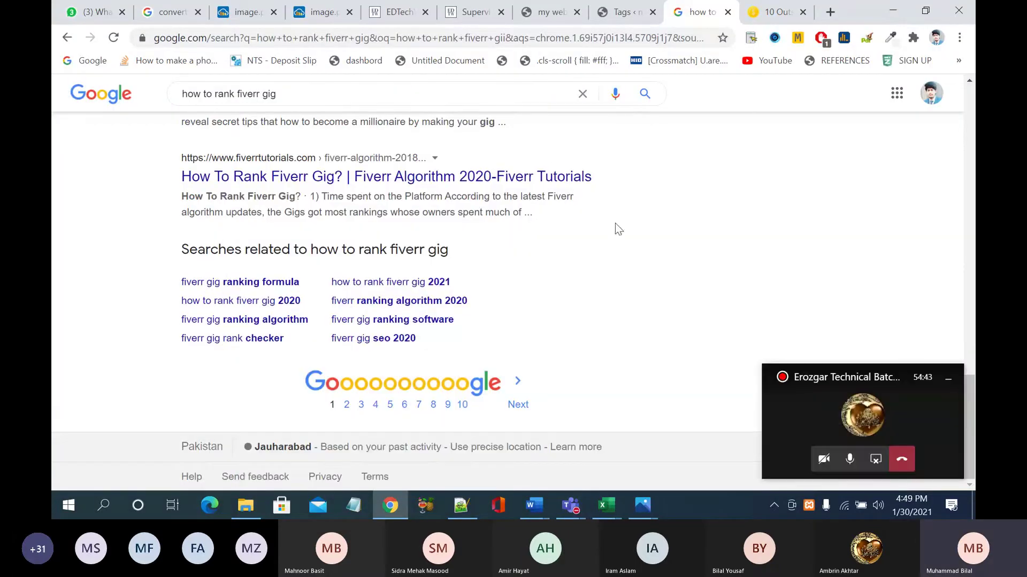
pyautogui.click(948, 378)
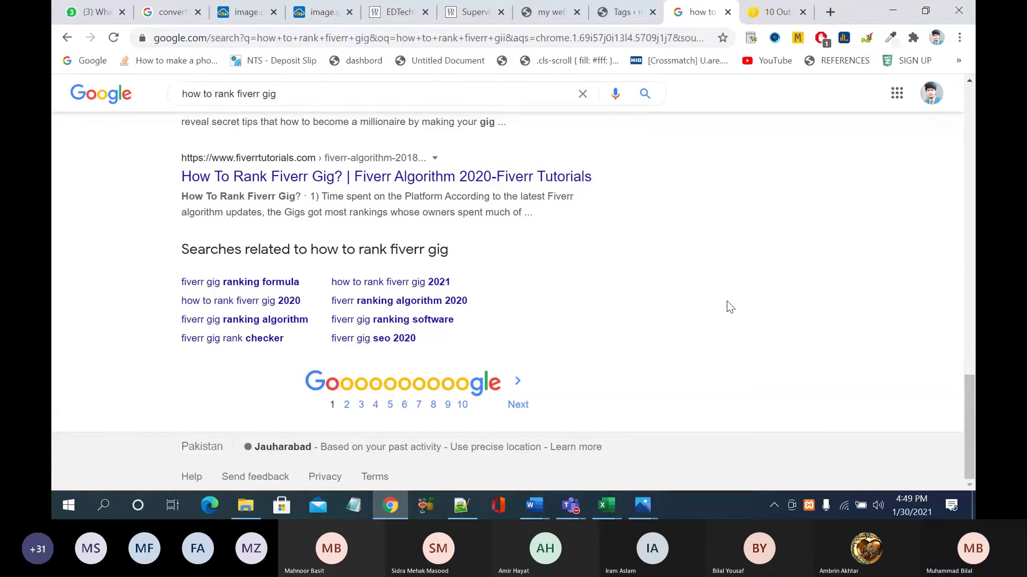
# Step: Go back to the Just Entrepreneurship article and review its introduction, title and header details
pyautogui.click(317, 13)
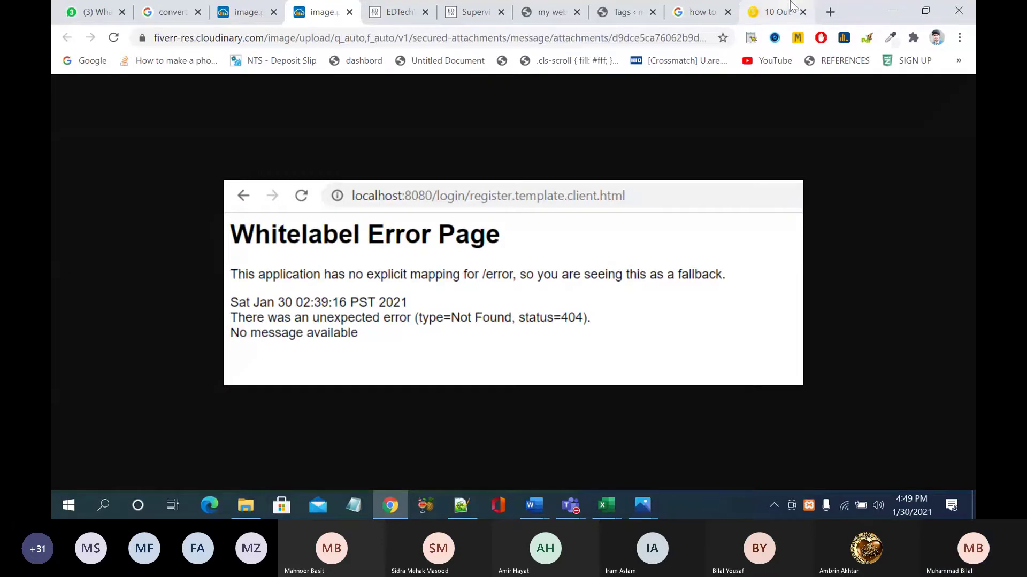
pyautogui.click(773, 7)
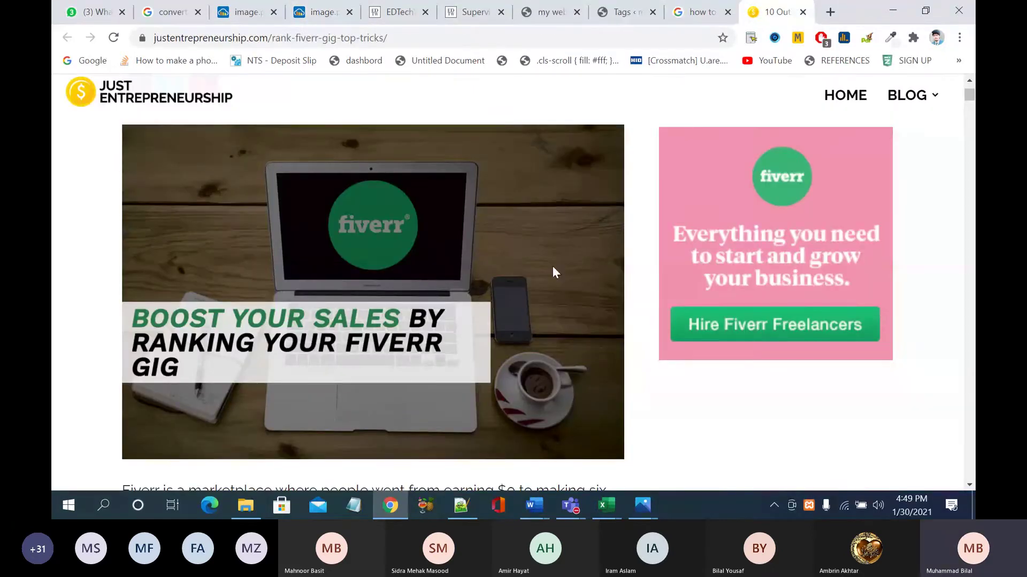
pyautogui.scroll(-1, 553, 266)
pyautogui.scroll(-6, 553, 265)
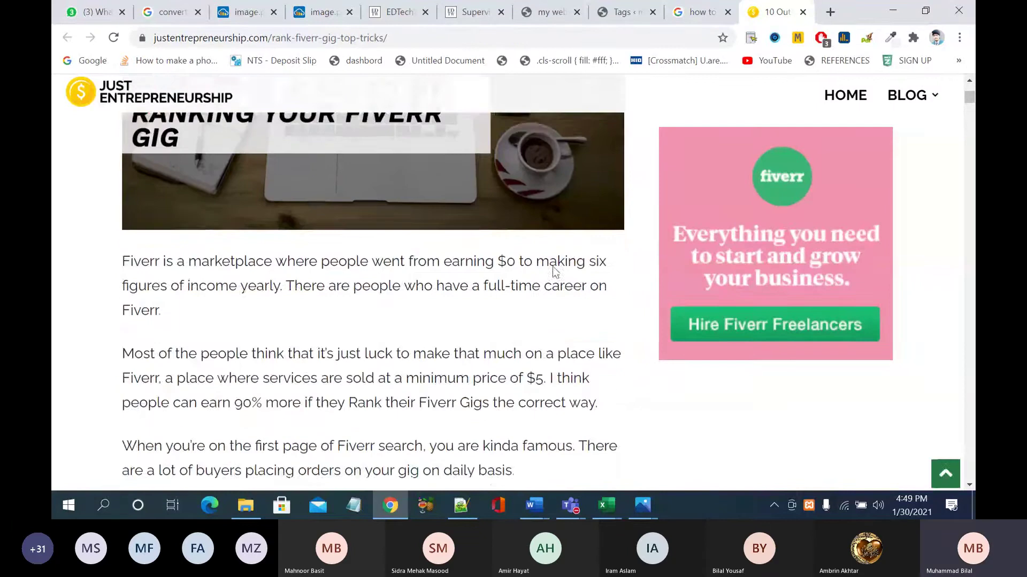
pyautogui.scroll(10, 553, 266)
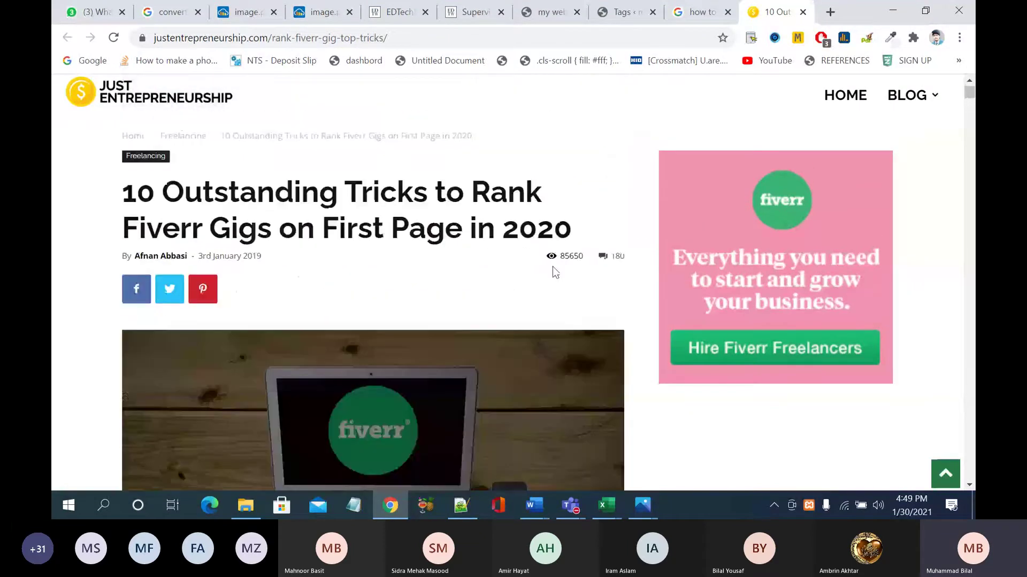
# Step: Open the Blog page of the Just Entrepreneurship site and look through its list of posts
pyautogui.click(913, 99)
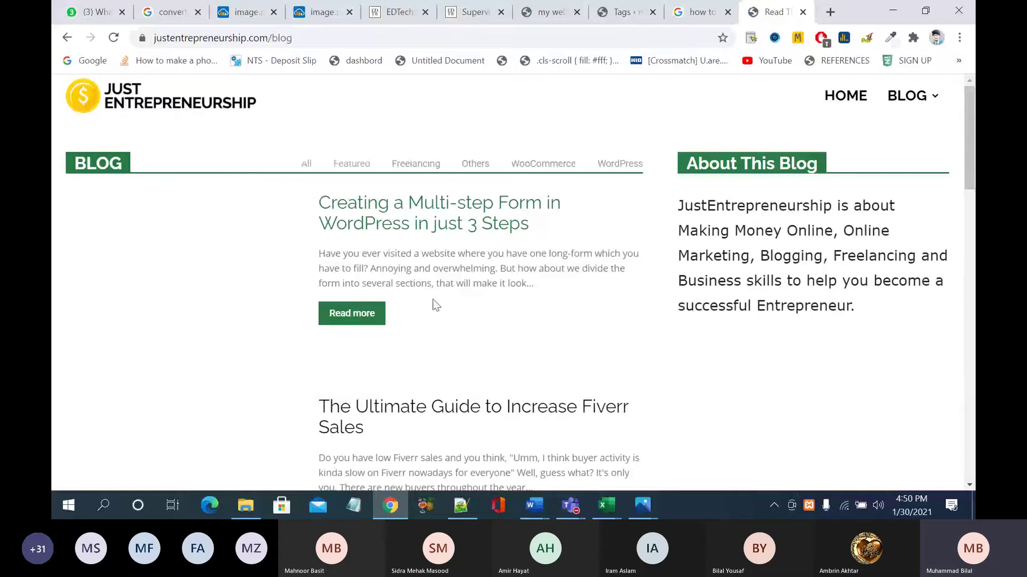
pyautogui.scroll(-5, 433, 301)
pyautogui.scroll(-6, 433, 303)
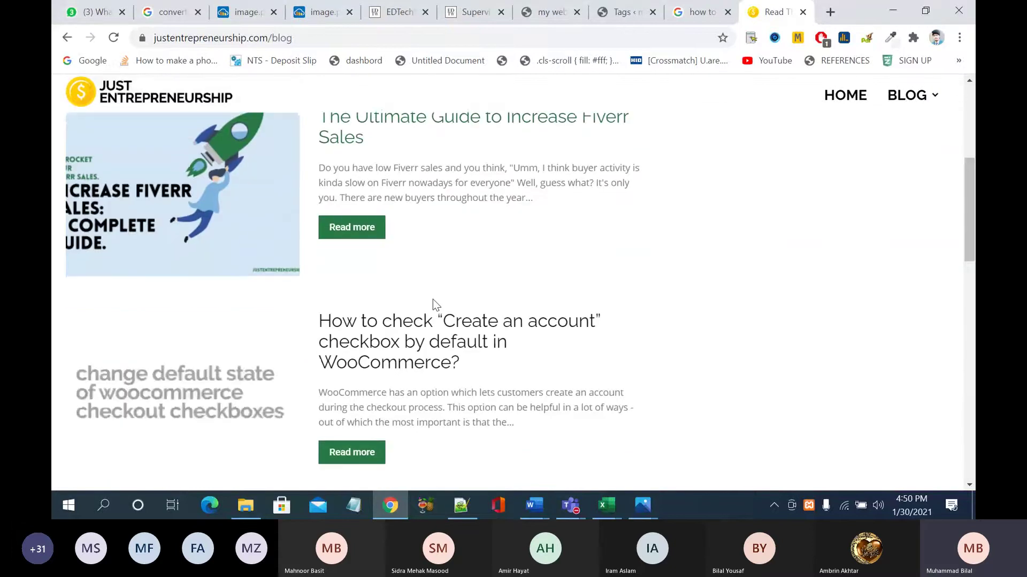
pyautogui.scroll(-1, 433, 300)
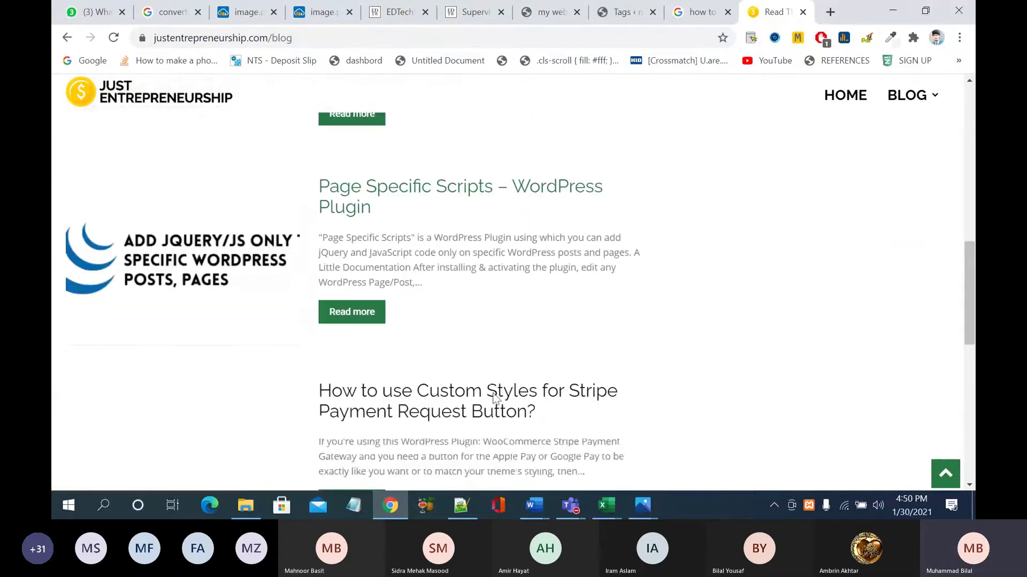
# Step: Switch to the Microsoft Teams meeting, admit the guest waiting in the lobby, and return to the browser with the meeting windows minimised
pyautogui.moveTo(573, 508)
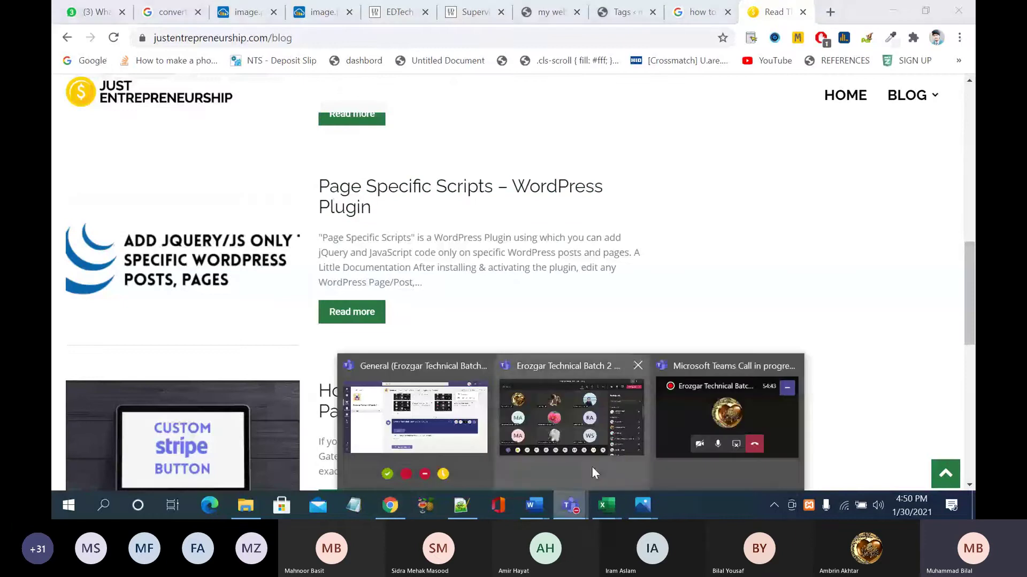
pyautogui.click(592, 466)
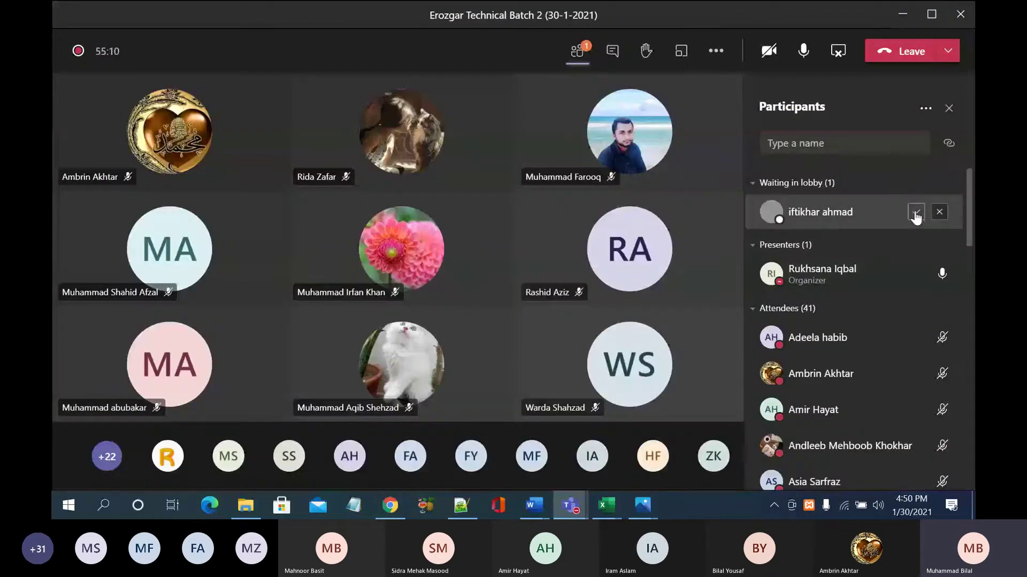
pyautogui.click(915, 213)
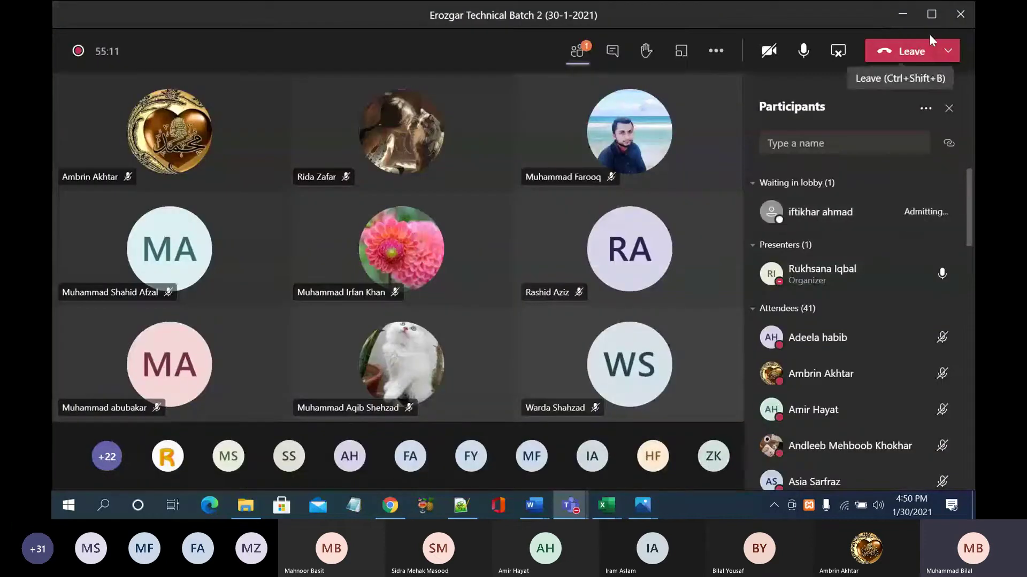
pyautogui.click(901, 20)
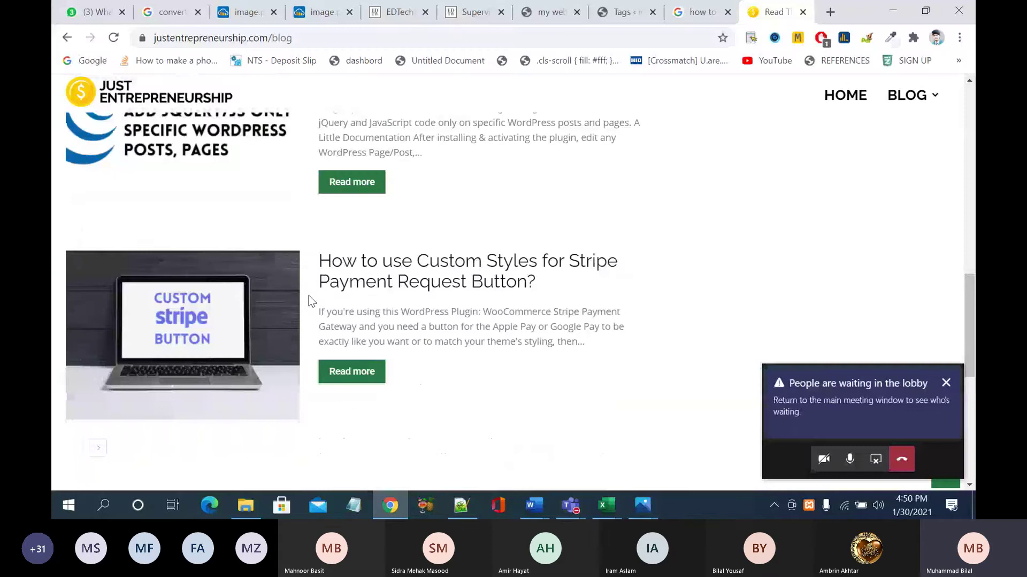
pyautogui.scroll(10, 309, 301)
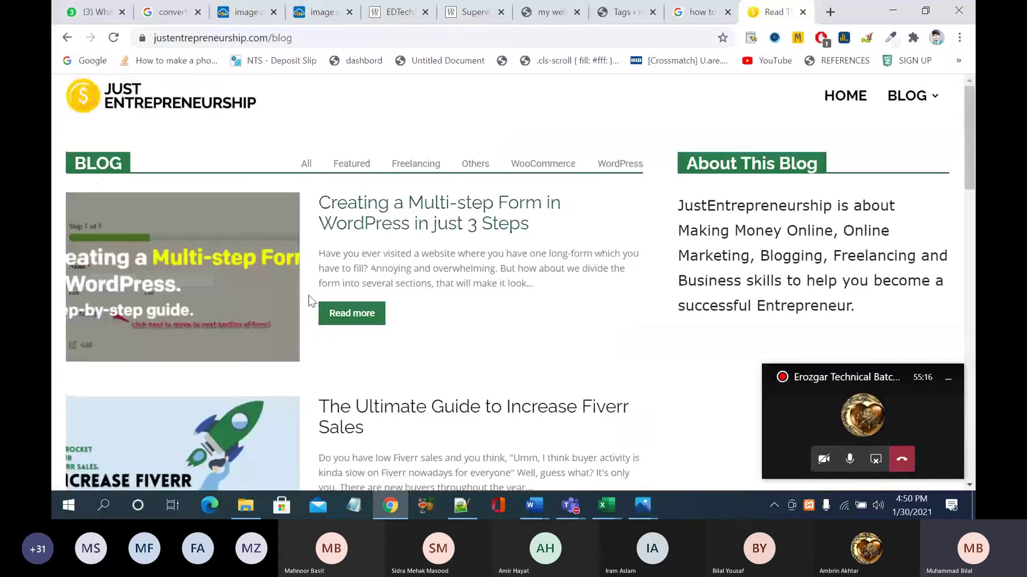
pyautogui.click(948, 379)
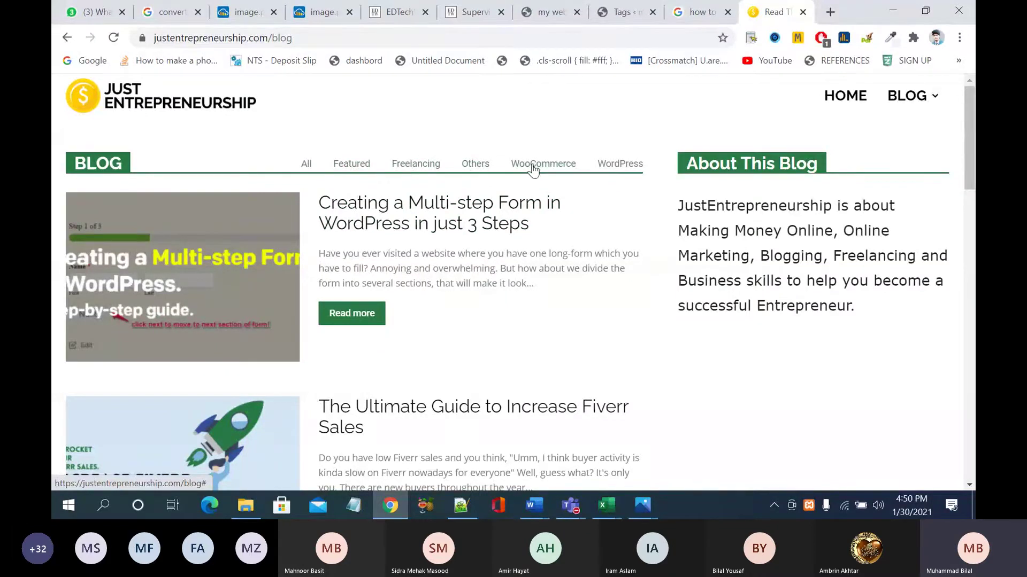
# Step: Filter the Just Entrepreneurship blog list by the WordPress category and look through its posts
pyautogui.click(620, 164)
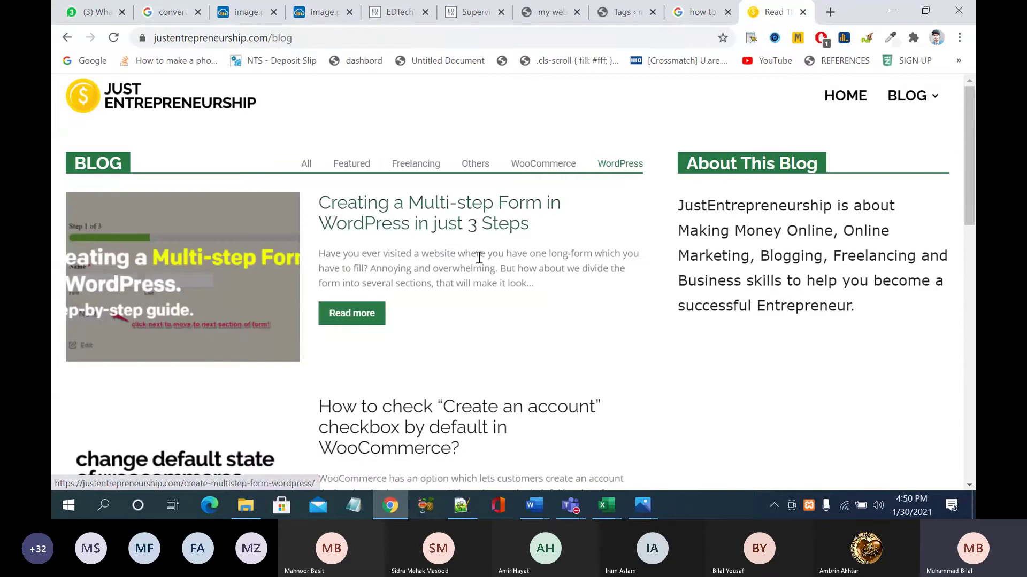
pyautogui.scroll(-10, 470, 287)
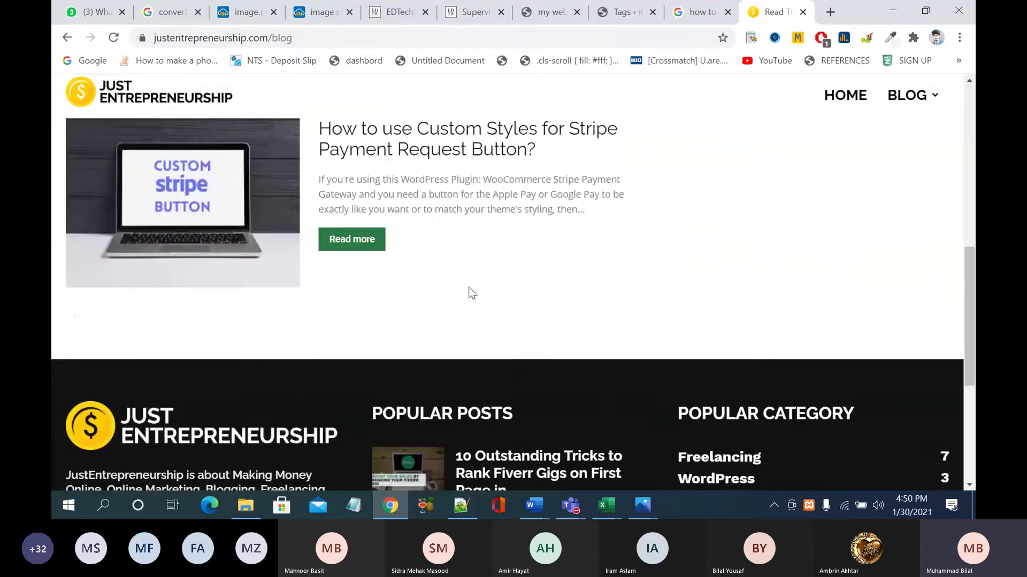
pyautogui.scroll(10, 470, 291)
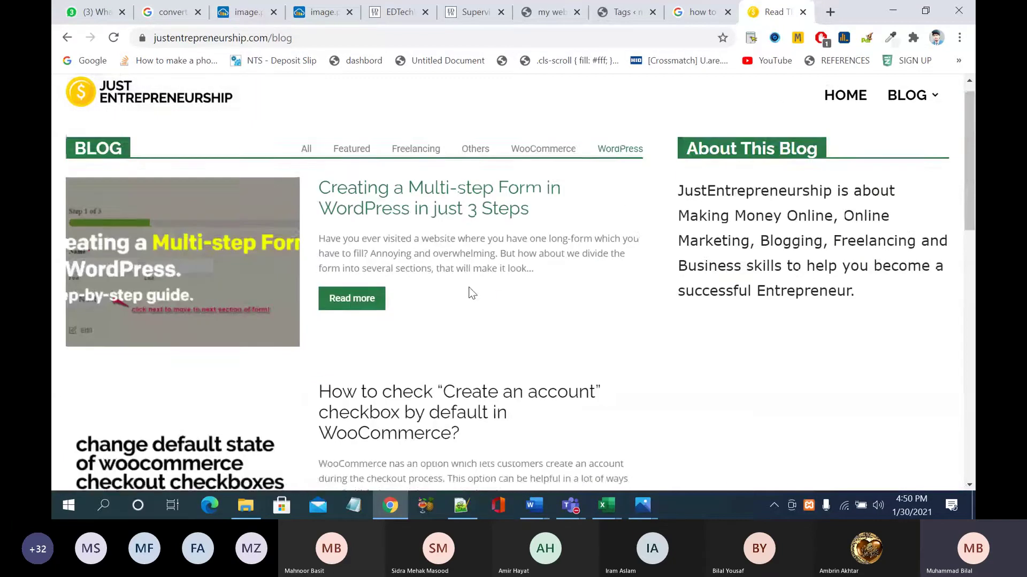
# Step: Open the article "Creating a Multi-step Form in WordPress in just 3 Steps" and look through its content down to the conclusion and video
pyautogui.click(444, 226)
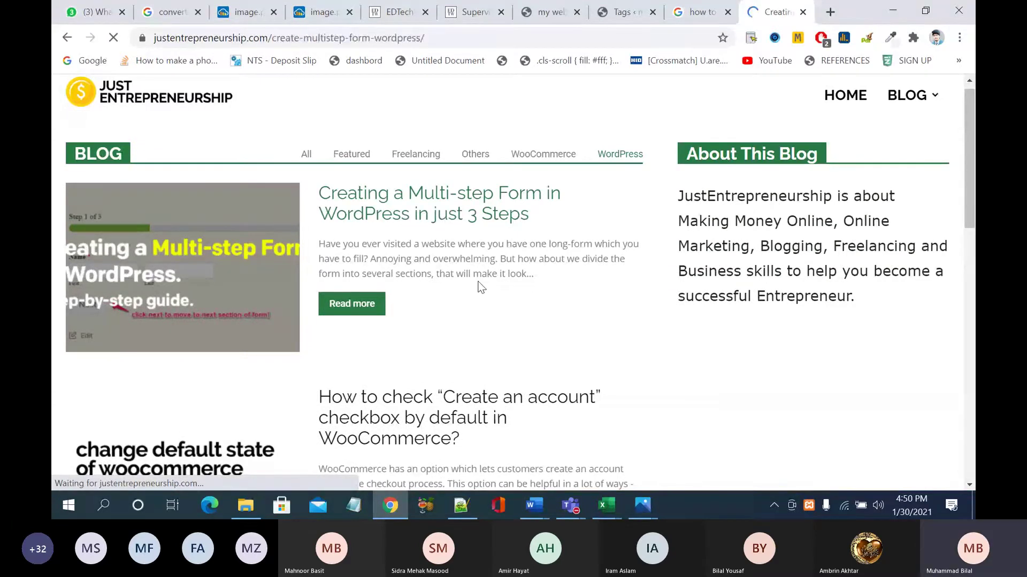
pyautogui.scroll(-1, 481, 288)
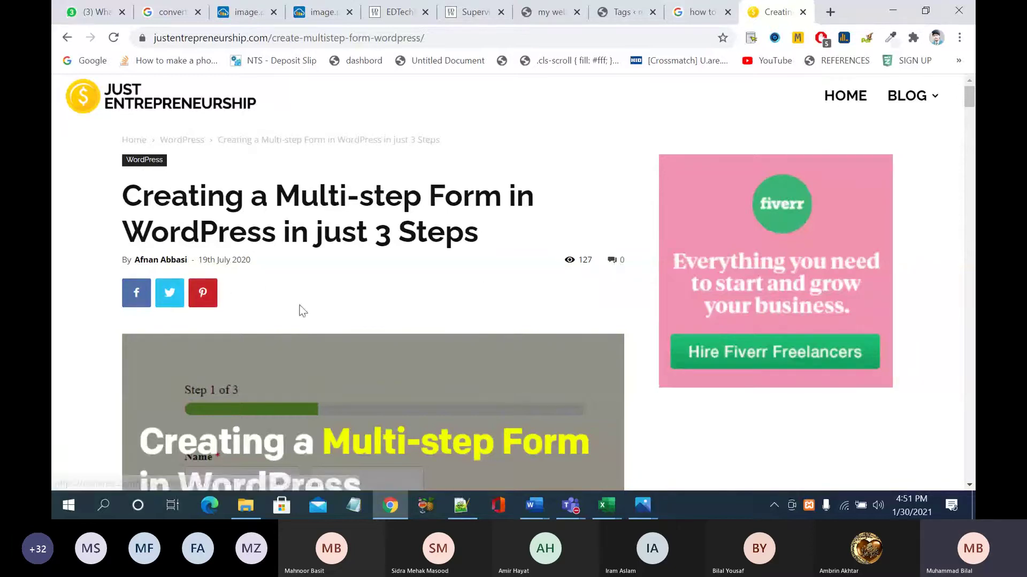
pyautogui.scroll(-5, 301, 310)
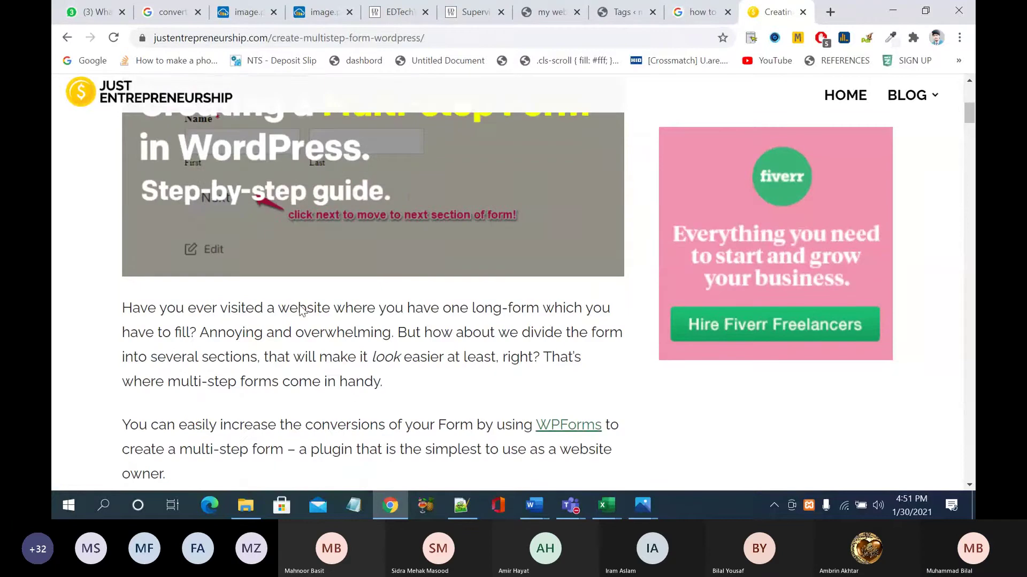
pyautogui.scroll(-2, 301, 310)
pyautogui.scroll(4, 334, 272)
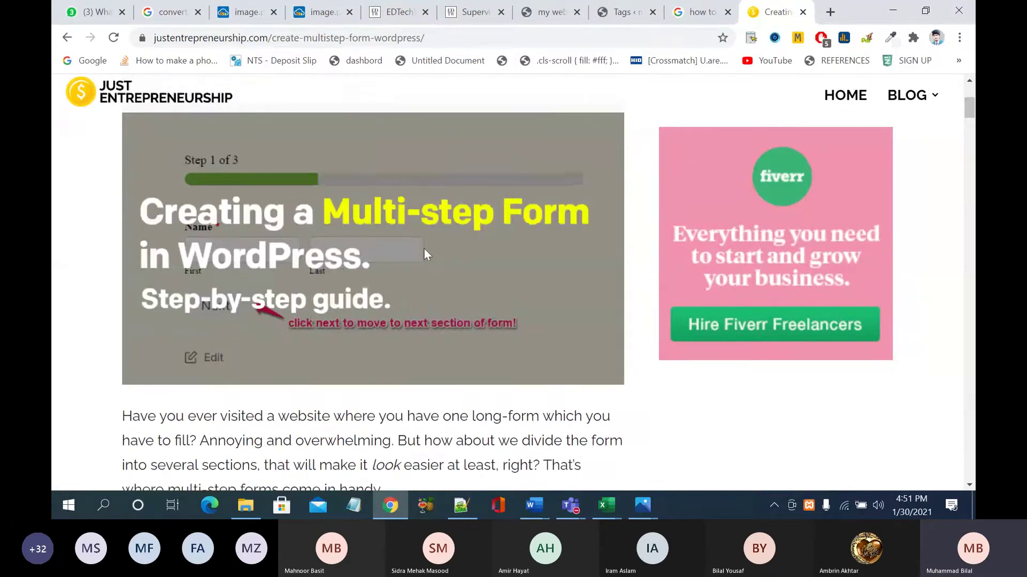
pyautogui.scroll(-8, 424, 248)
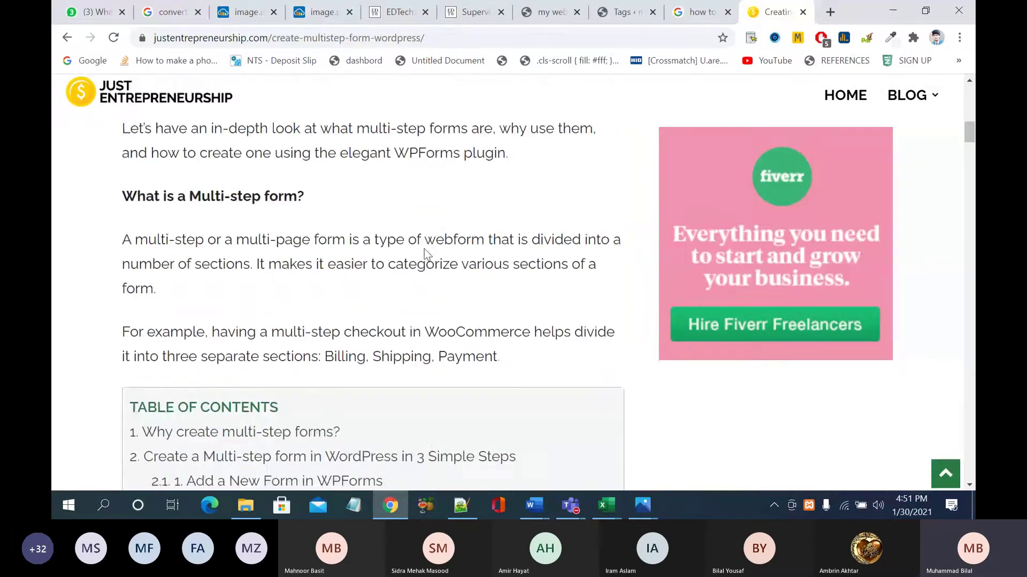
pyautogui.scroll(-7, 425, 249)
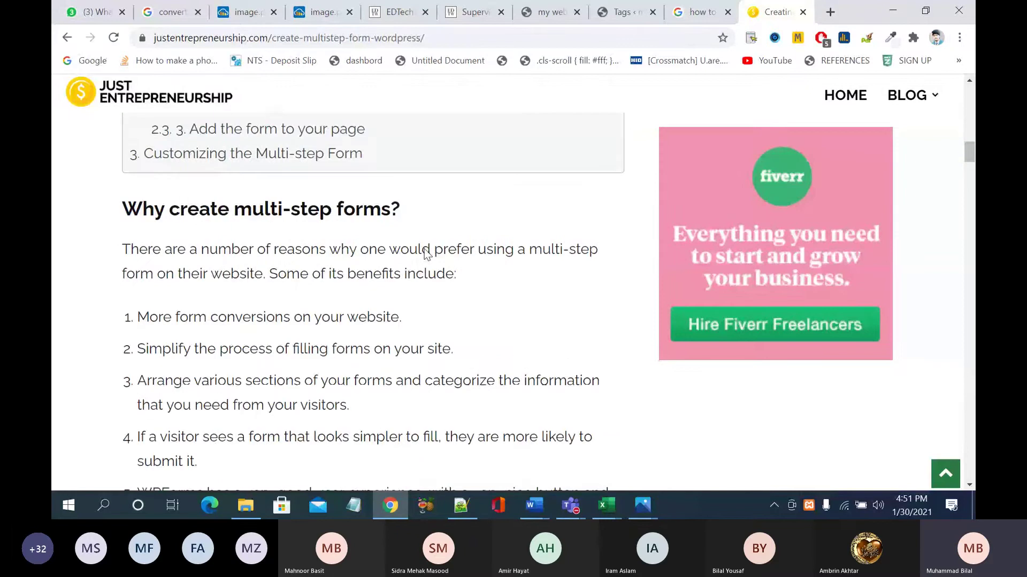
pyautogui.scroll(-7, 424, 248)
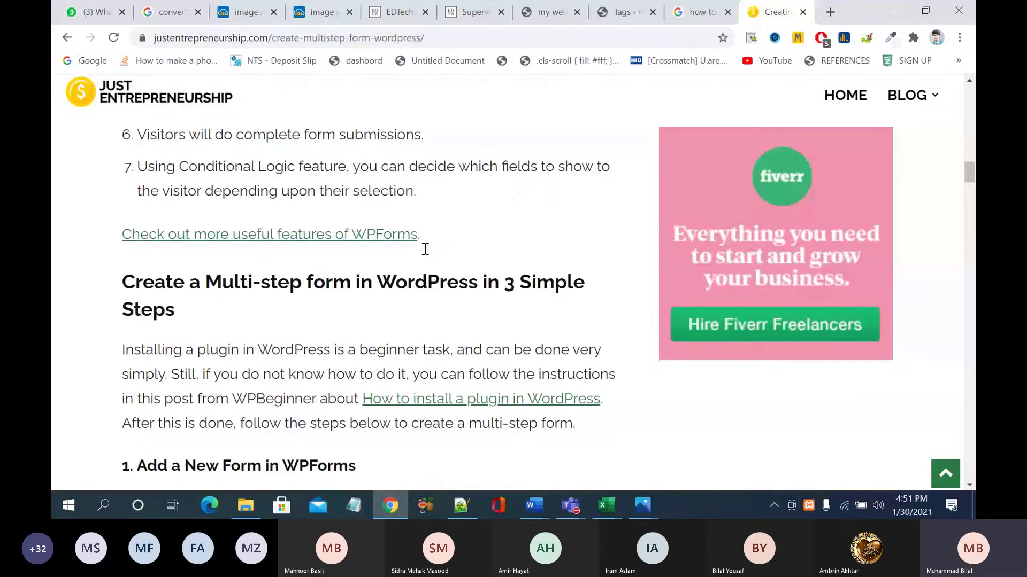
pyautogui.scroll(-20, 424, 248)
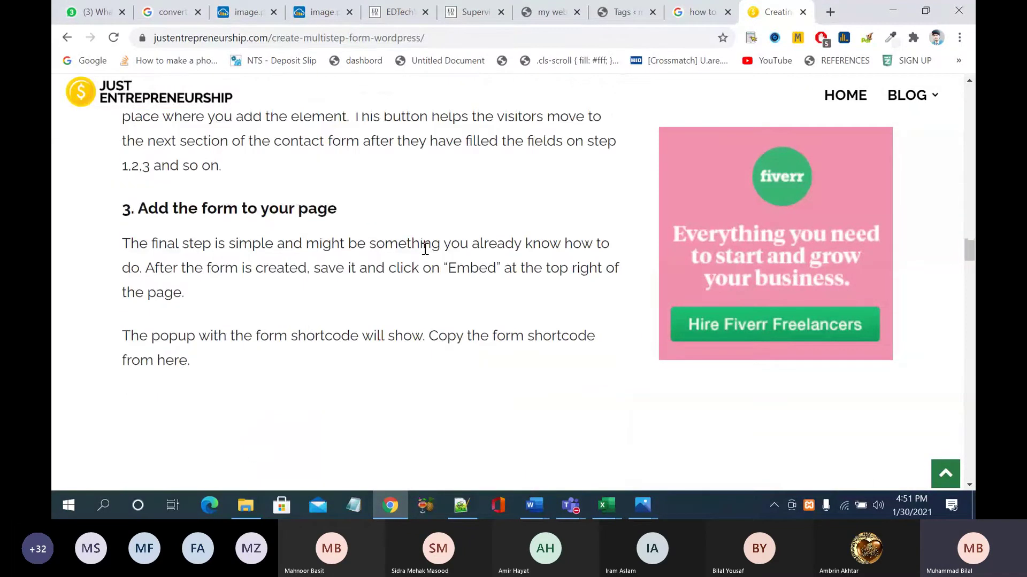
pyautogui.scroll(-15, 425, 248)
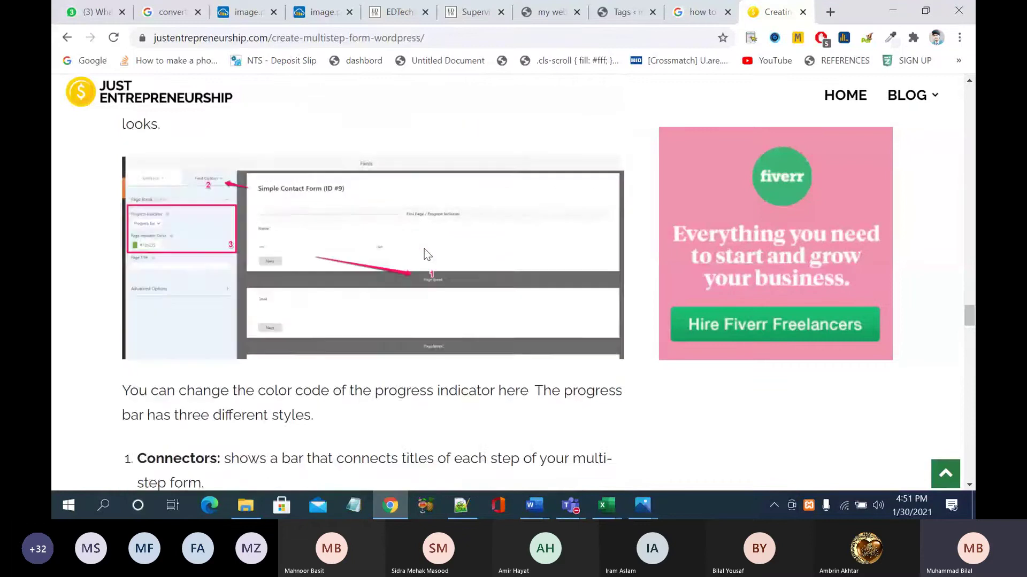
pyautogui.scroll(-15, 424, 249)
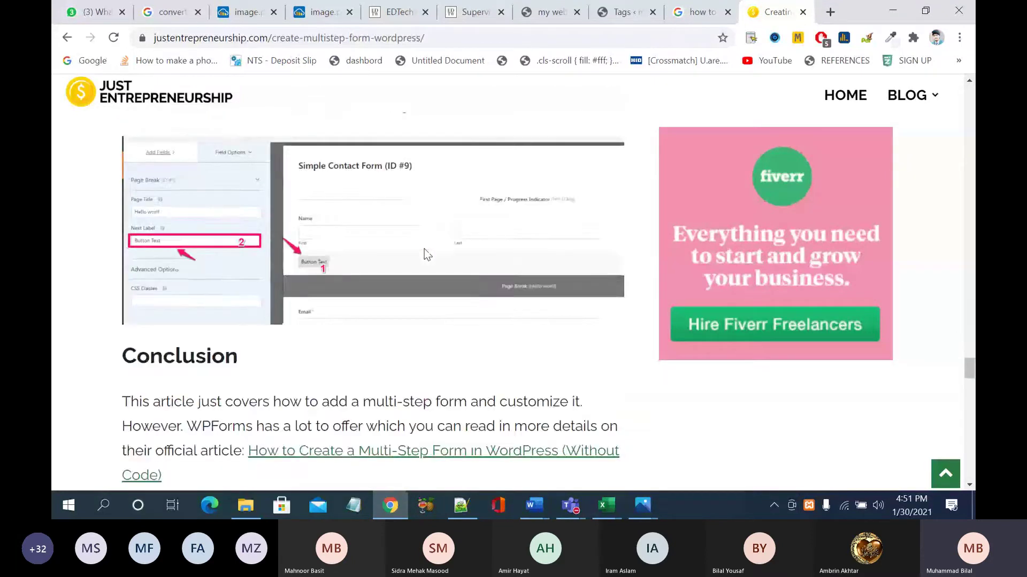
pyautogui.scroll(-3, 424, 249)
pyautogui.scroll(6, 425, 249)
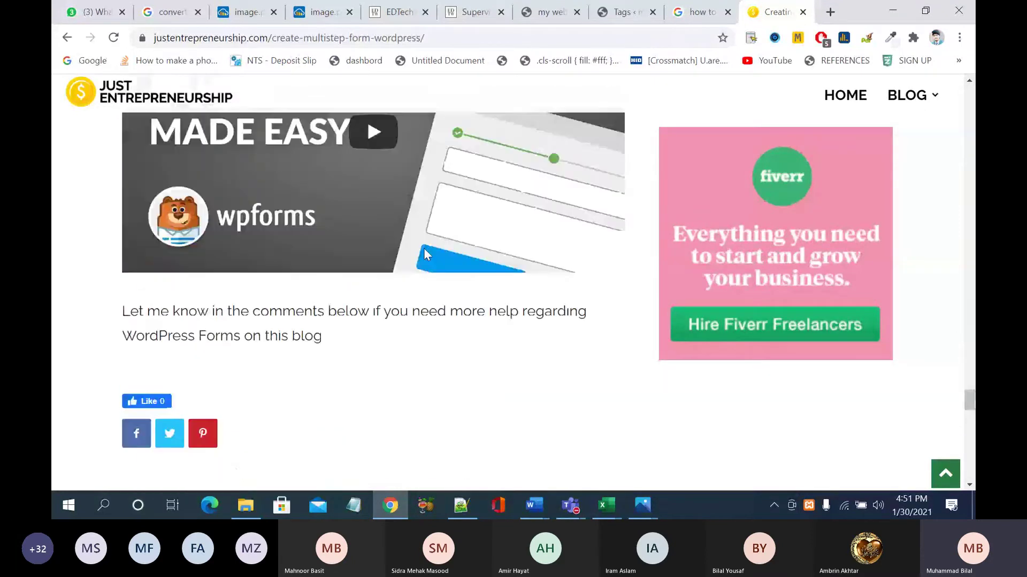
pyautogui.scroll(5, 424, 248)
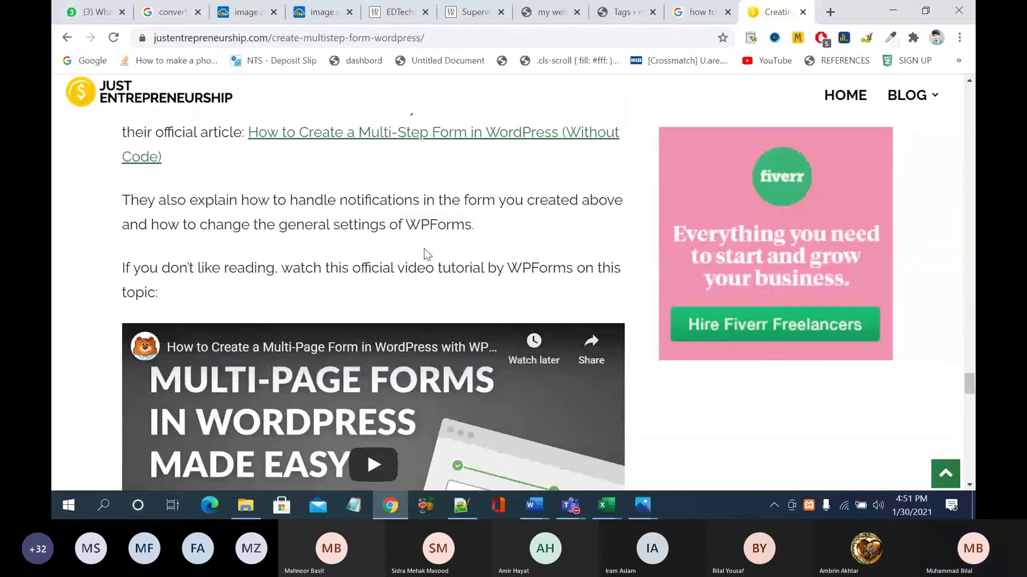
# Step: Examine the end of the multi-step form article, including the author bio, related articles and reply form
pyautogui.scroll(-1, 425, 249)
pyautogui.scroll(-6, 424, 248)
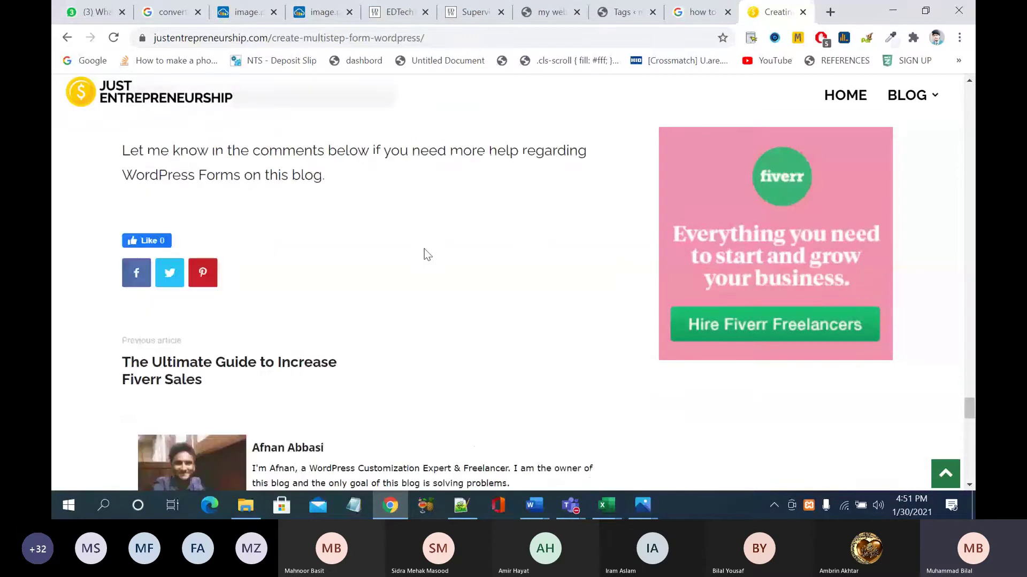
pyautogui.scroll(-2, 424, 249)
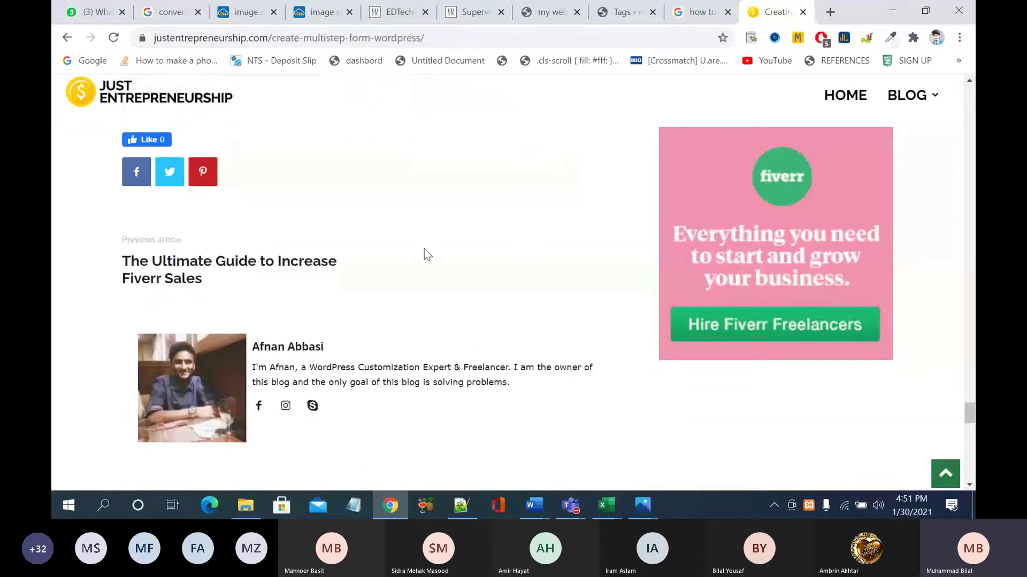
pyautogui.scroll(-1, 425, 248)
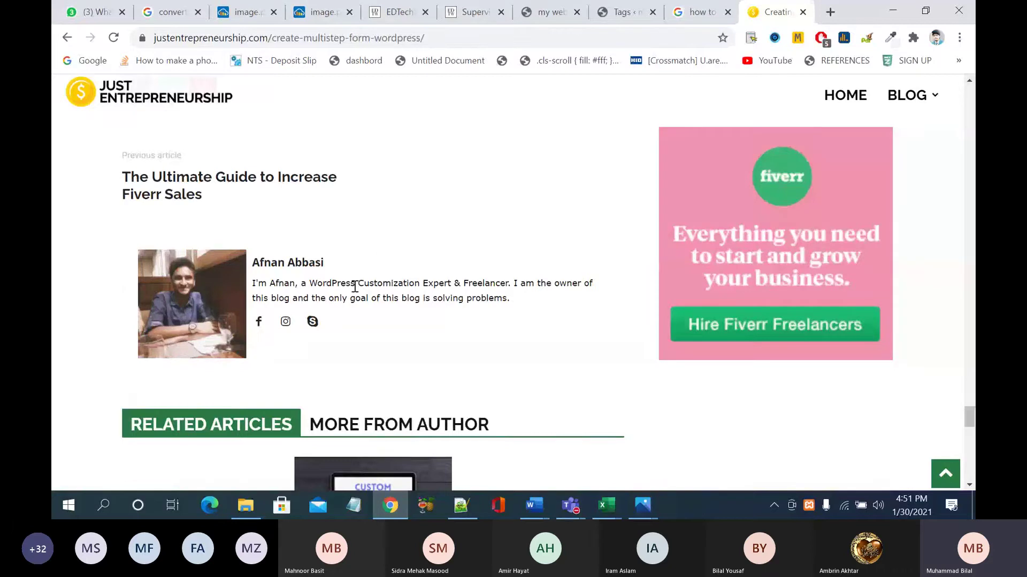
pyautogui.scroll(-2, 350, 280)
pyautogui.scroll(-5, 355, 287)
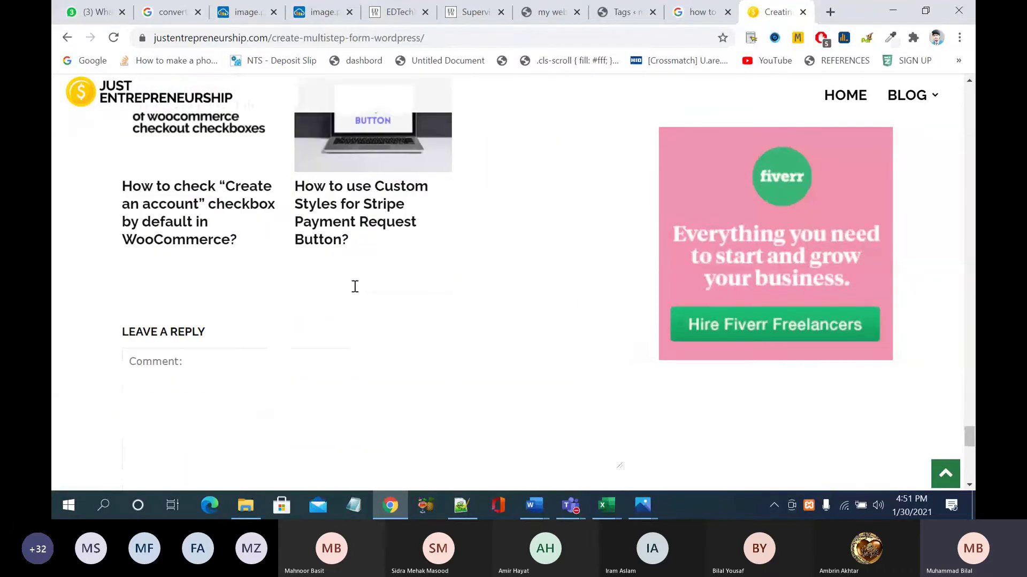
pyautogui.scroll(3, 356, 292)
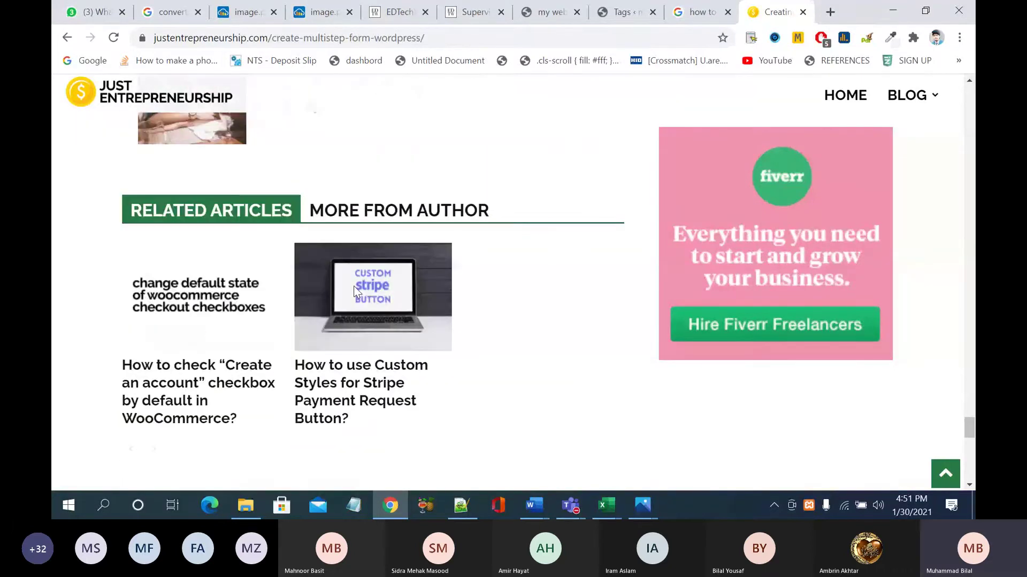
pyautogui.scroll(1, 372, 237)
# Step: Go back to the start of the article and return to the site's Blog page
pyautogui.scroll(20, 373, 236)
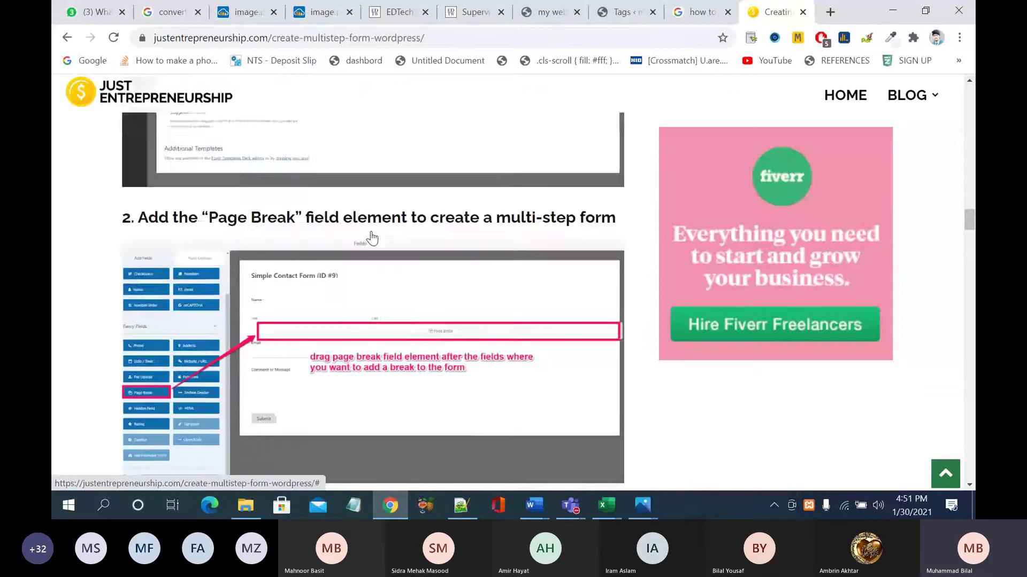
pyautogui.click(372, 237)
pyautogui.moveTo(909, 99)
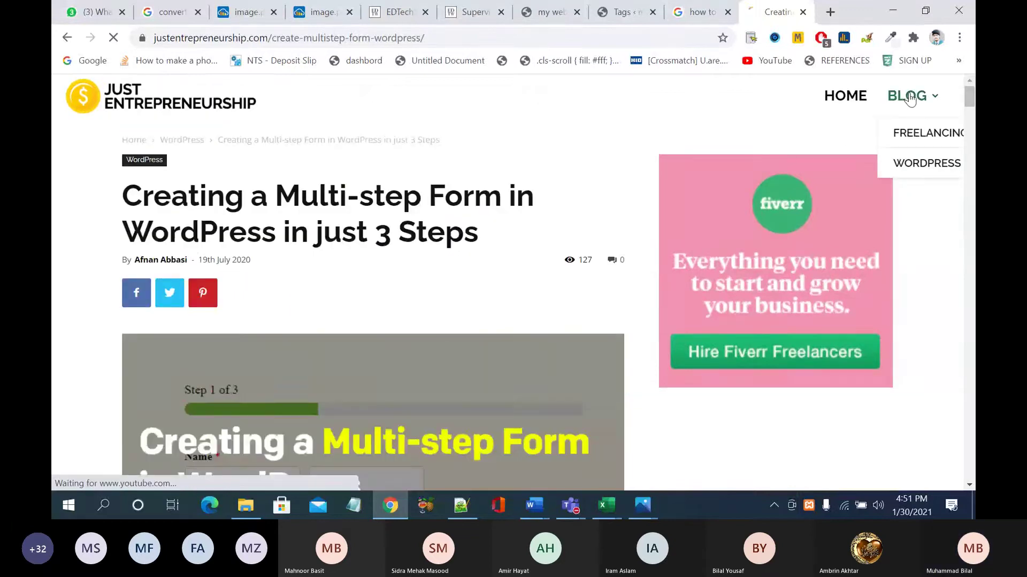
pyautogui.click(909, 99)
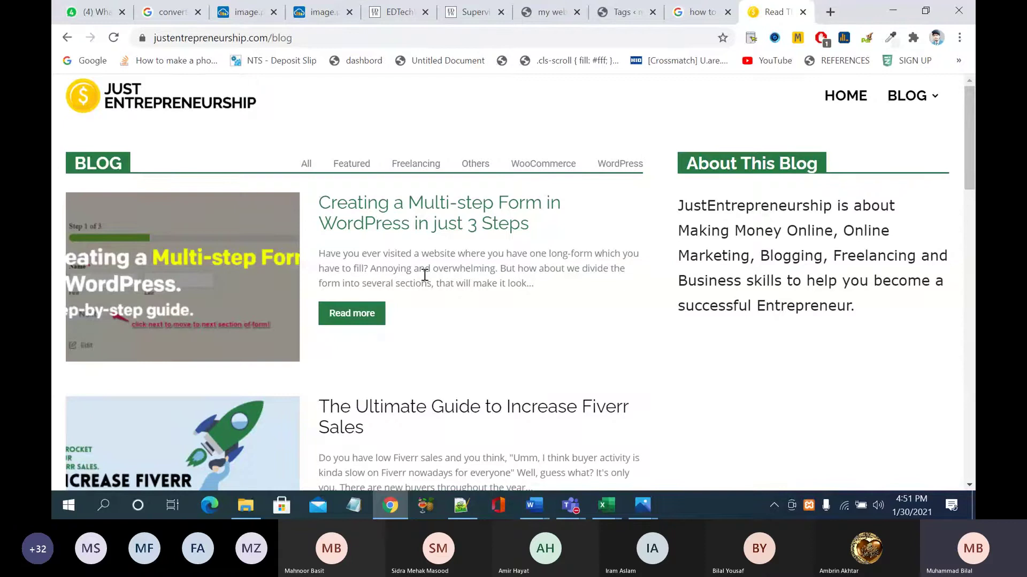
# Step: Switch back to the local WordPress dashboard and open the list of all posts
pyautogui.click(692, 21)
pyautogui.click(623, 12)
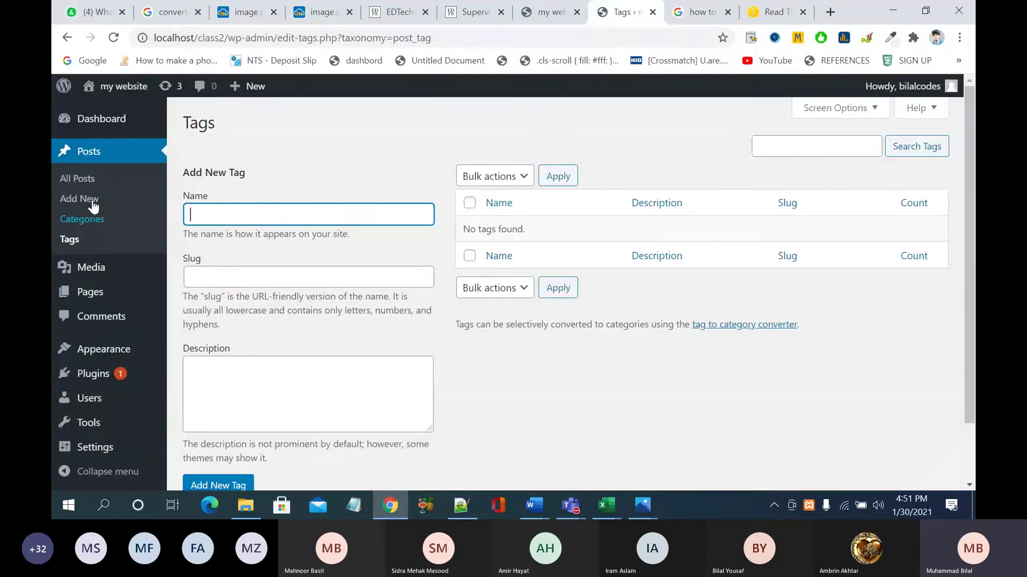
pyautogui.click(95, 155)
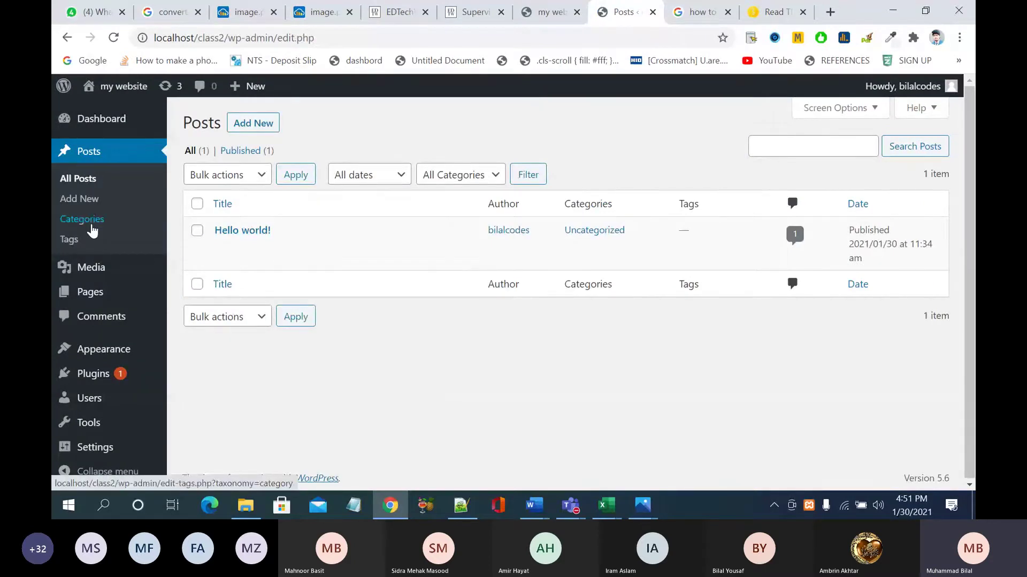
pyautogui.click(134, 159)
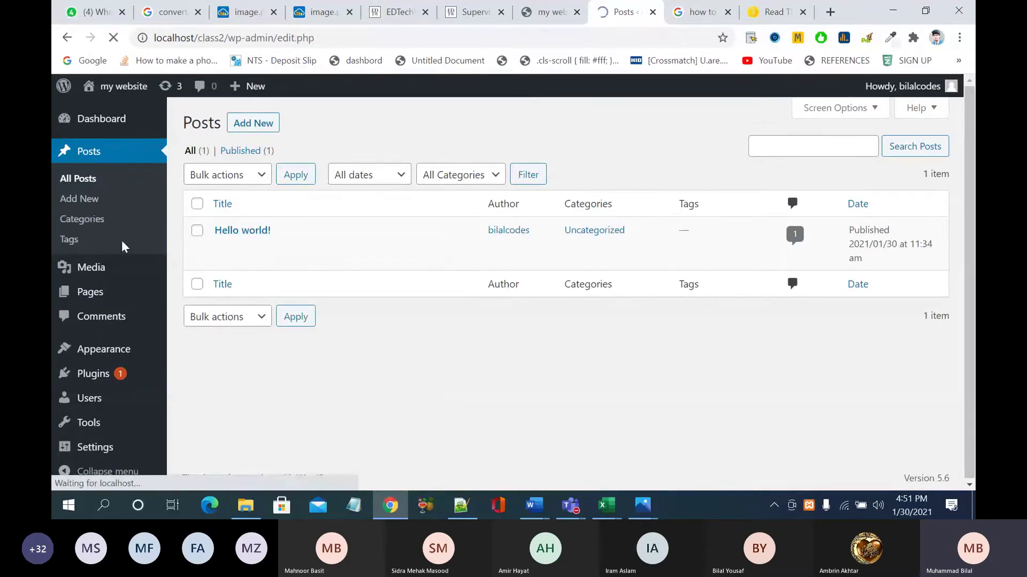
# Step: Open the Media Library, view the page for uploading new media, and return to the library
pyautogui.click(92, 269)
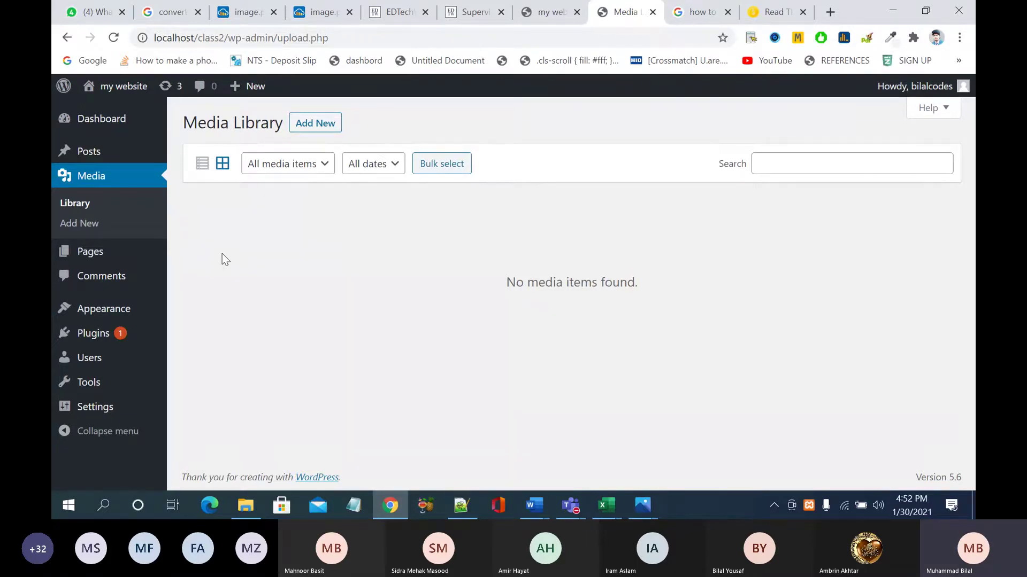
pyautogui.click(93, 229)
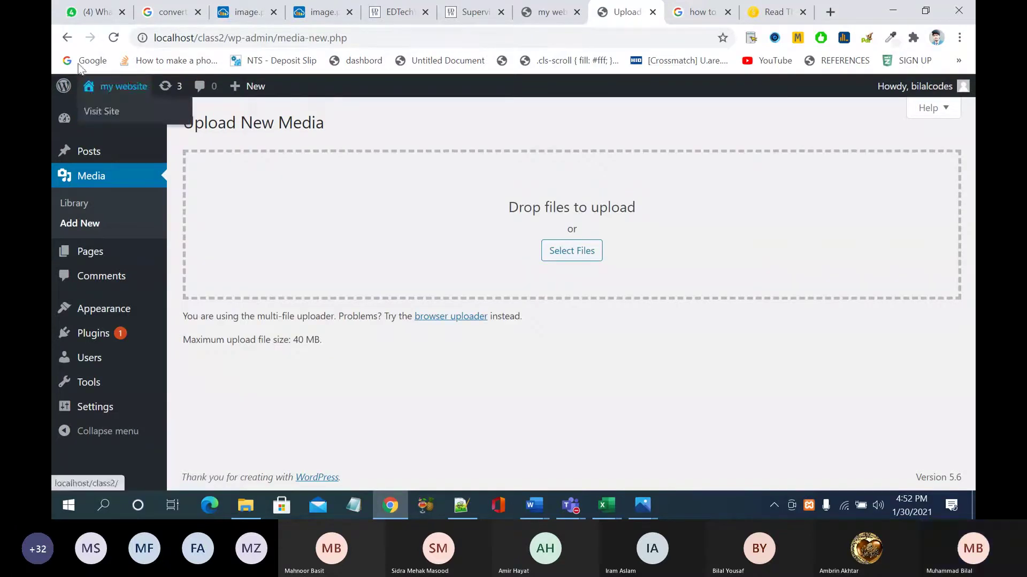
pyautogui.click(67, 38)
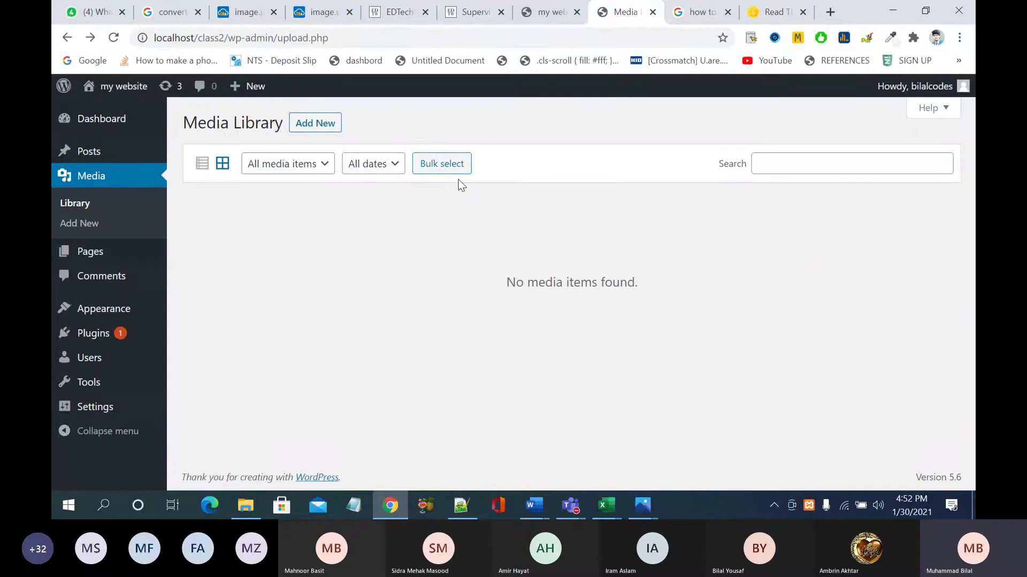
# Step: Open the list of all pages, and search Google in a new browser tab for "difference between page and post in wordpress"
pyautogui.click(98, 254)
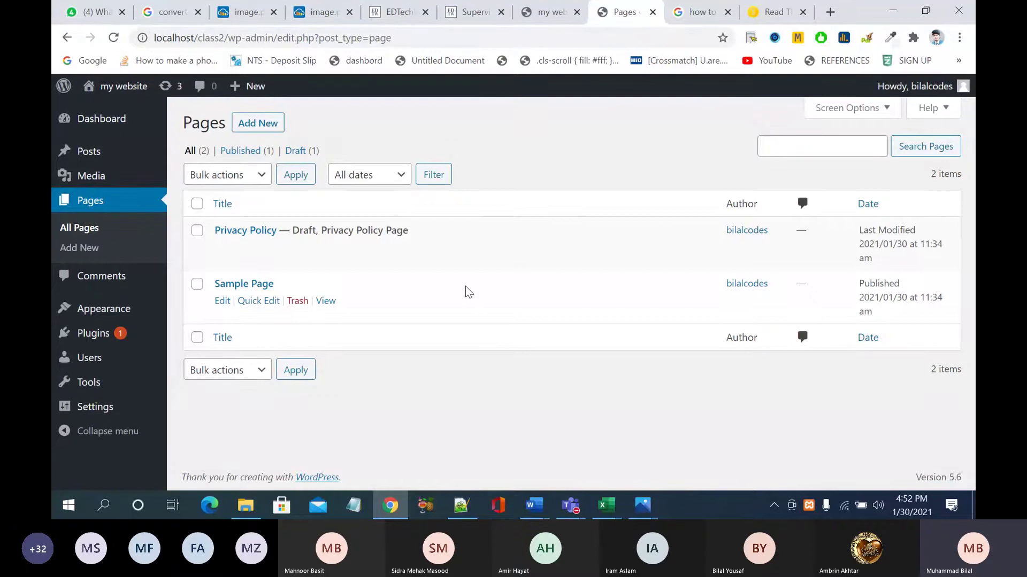
pyautogui.click(830, 12)
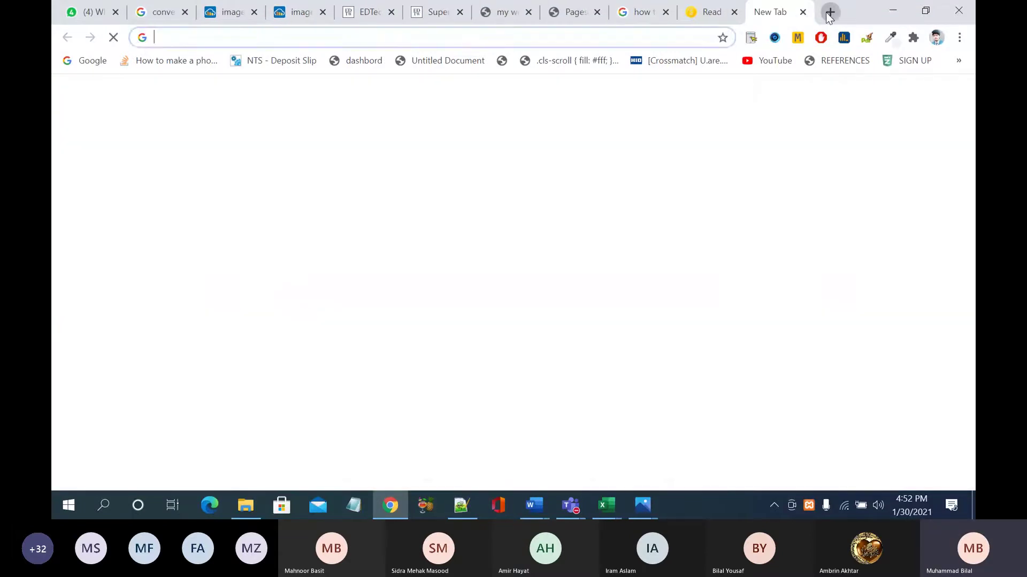
pyautogui.write('diffe')
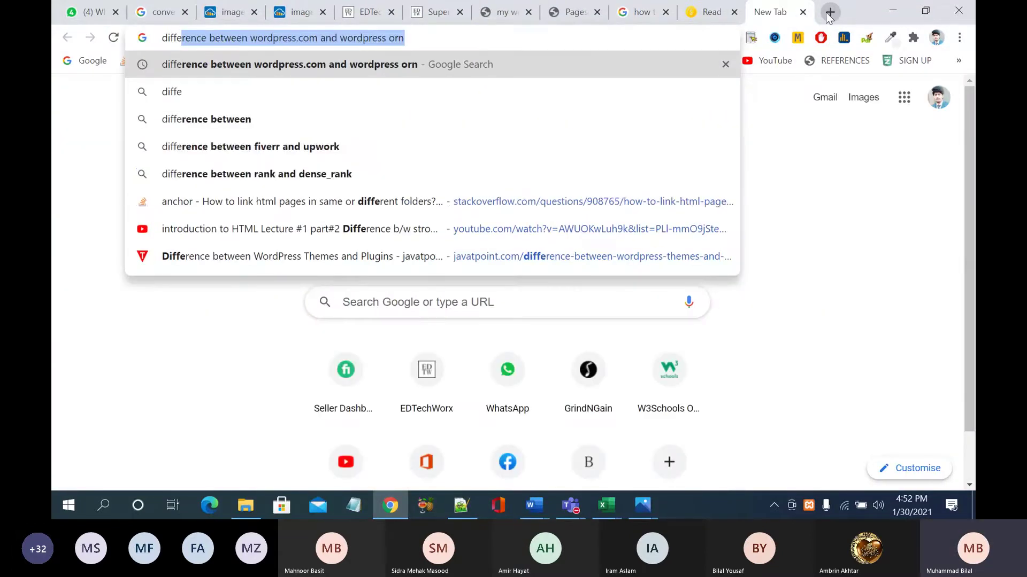
pyautogui.press('Right')
pyautogui.press('BackSpace')
pyautogui.press('BackSpace')
pyautogui.press('BackSpace')
pyautogui.press('BackSpace')
pyautogui.press('BackSpace')
pyautogui.press('BackSpace')
pyautogui.press('BackSpace')
pyautogui.press('BackSpace')
pyautogui.press('BackSpace')
pyautogui.press('BackSpace')
pyautogui.press('BackSpace')
pyautogui.press('BackSpace')
pyautogui.press('BackSpace')
pyautogui.press('BackSpace')
pyautogui.press('BackSpace')
pyautogui.press('BackSpace')
pyautogui.press('BackSpace')
pyautogui.press('BackSpace')
pyautogui.press('BackSpace')
pyautogui.press('BackSpace')
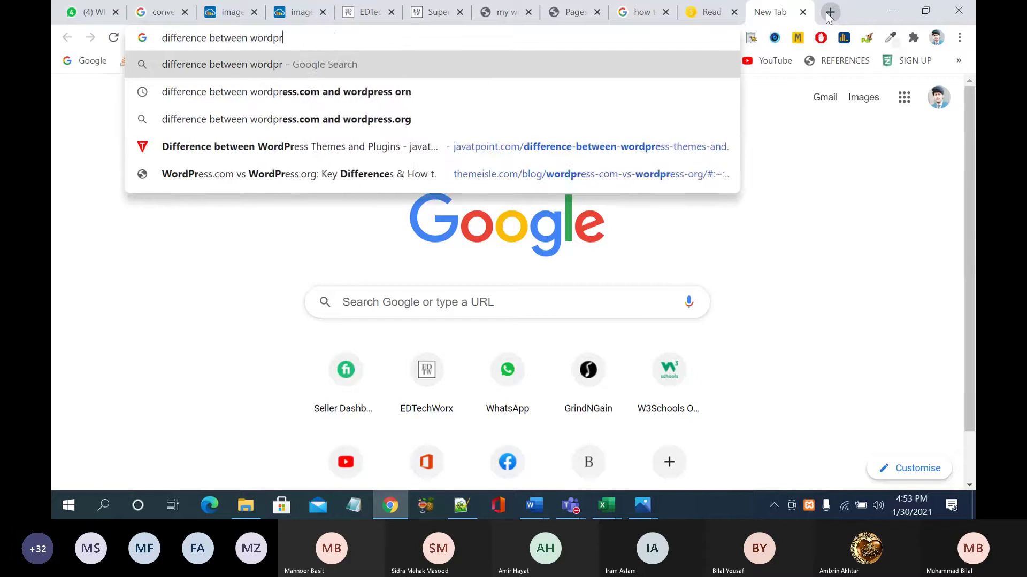
pyautogui.press('BackSpace')
pyautogui.press('BackSpace')
pyautogui.press('BackSpace')
pyautogui.press('BackSpace')
pyautogui.press('BackSpace')
pyautogui.press('BackSpace')
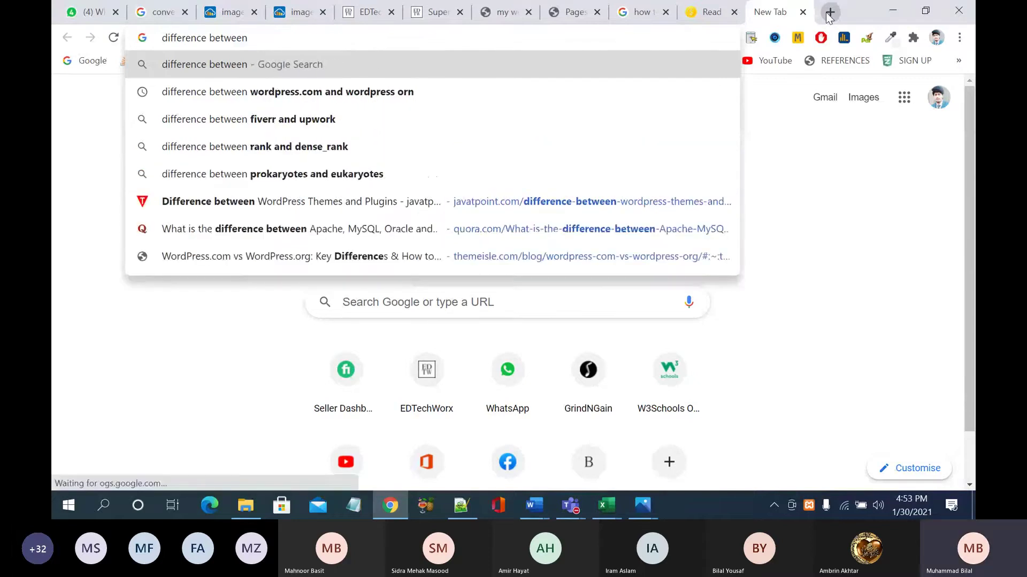
pyautogui.write('page and post')
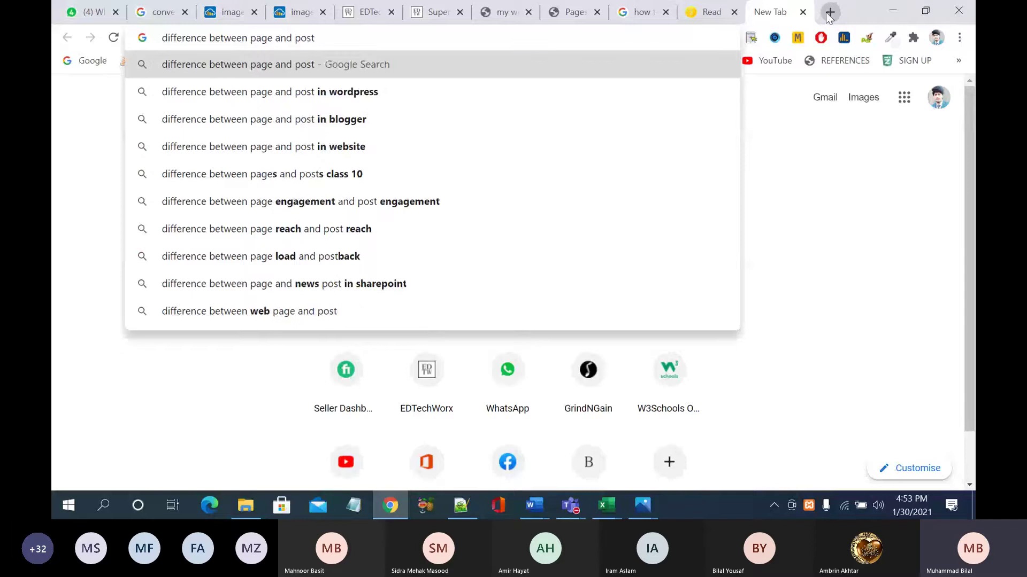
pyautogui.press('Down')
pyautogui.press('Return')
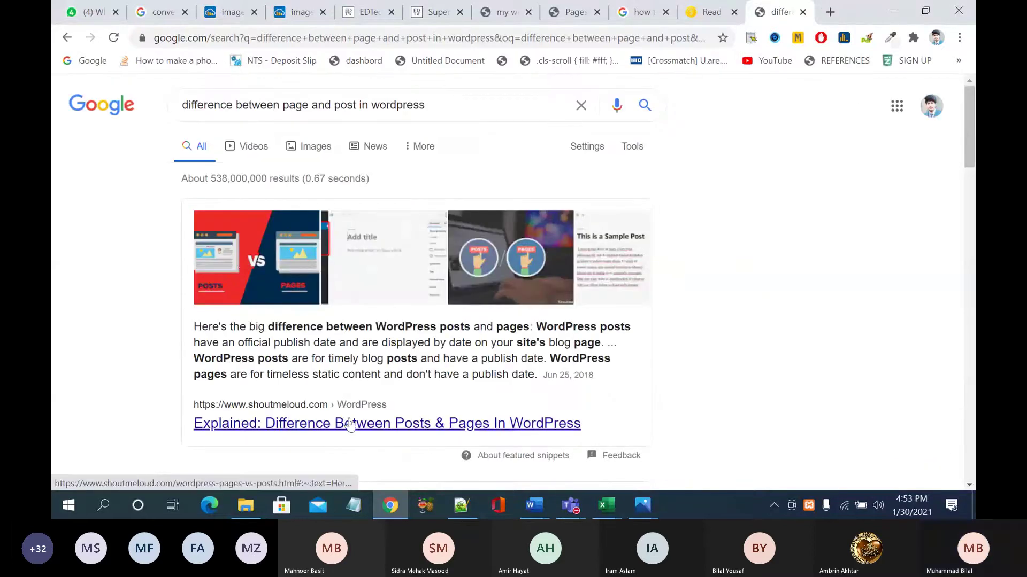
# Step: Open the ShoutMeLoud article on WordPress posts and pages in a new tab and read its section on the main differences
pyautogui.rightClick(352, 423)
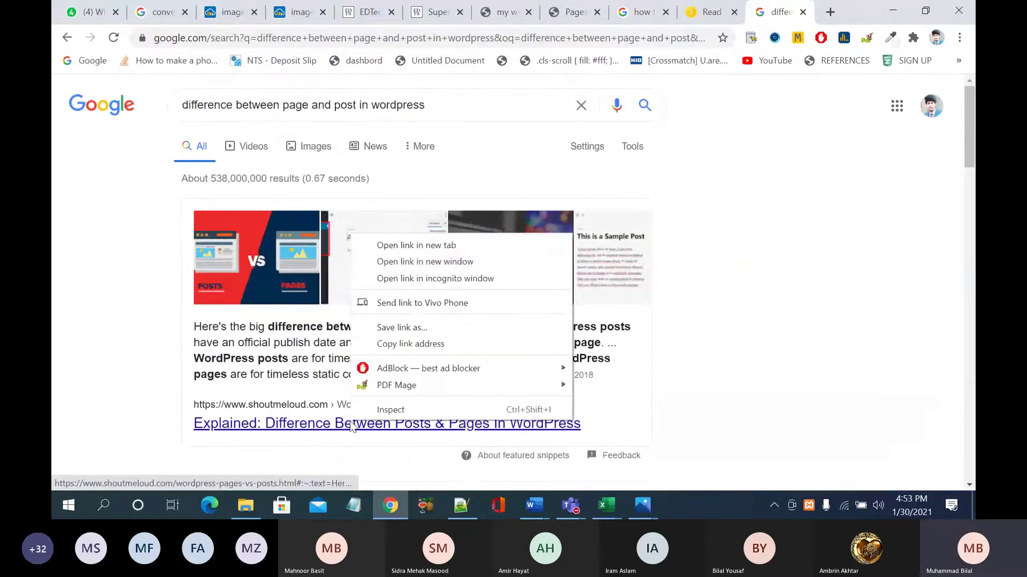
pyautogui.click(461, 251)
pyautogui.scroll(-1, 297, 361)
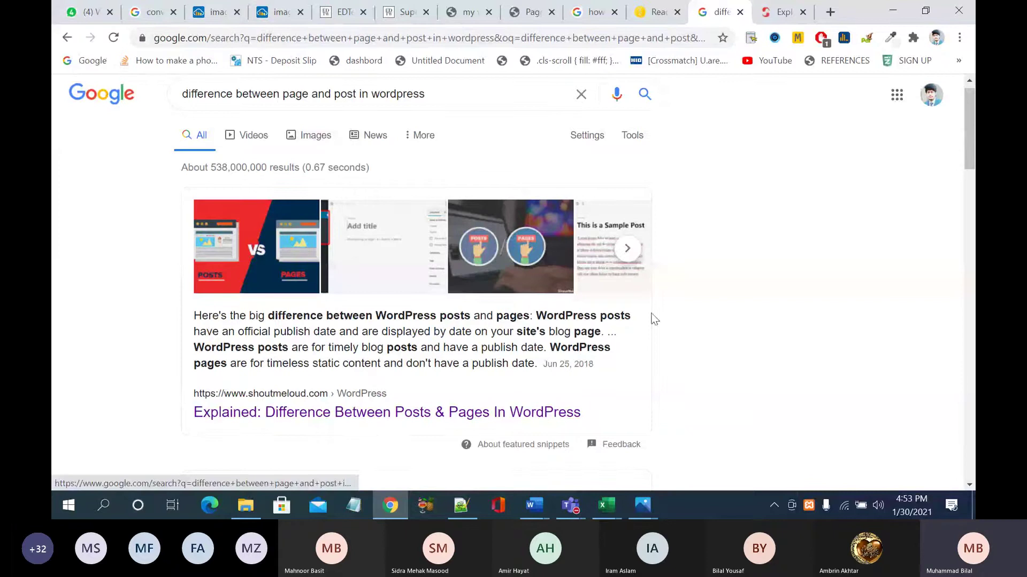
pyautogui.scroll(-10, 732, 265)
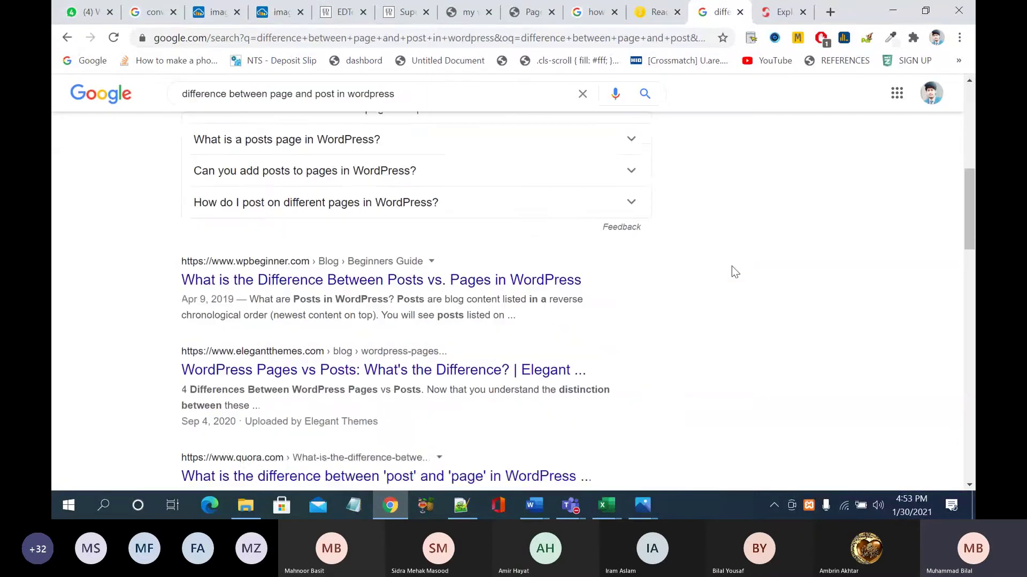
pyautogui.click(782, 12)
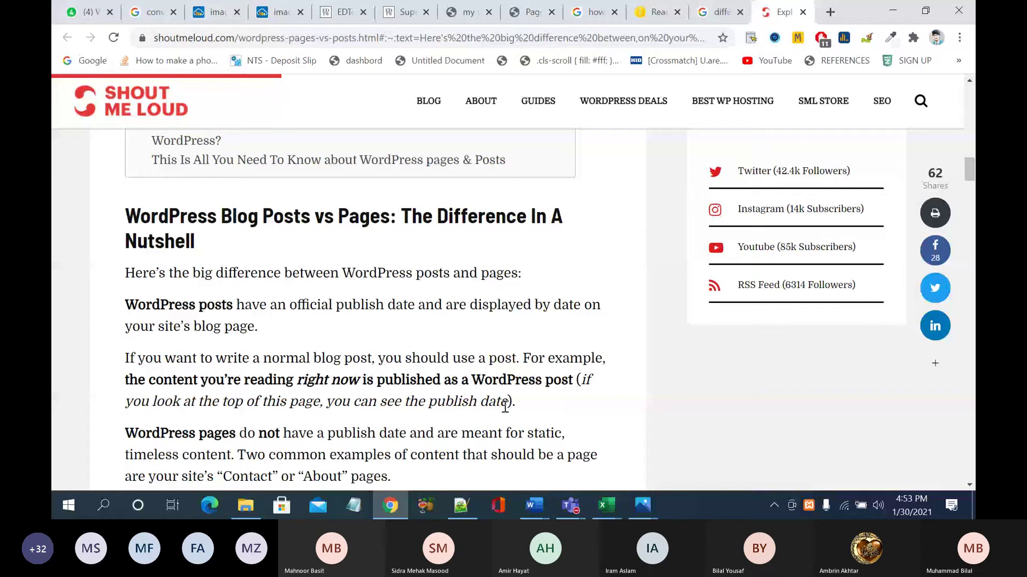
pyautogui.scroll(-6, 504, 406)
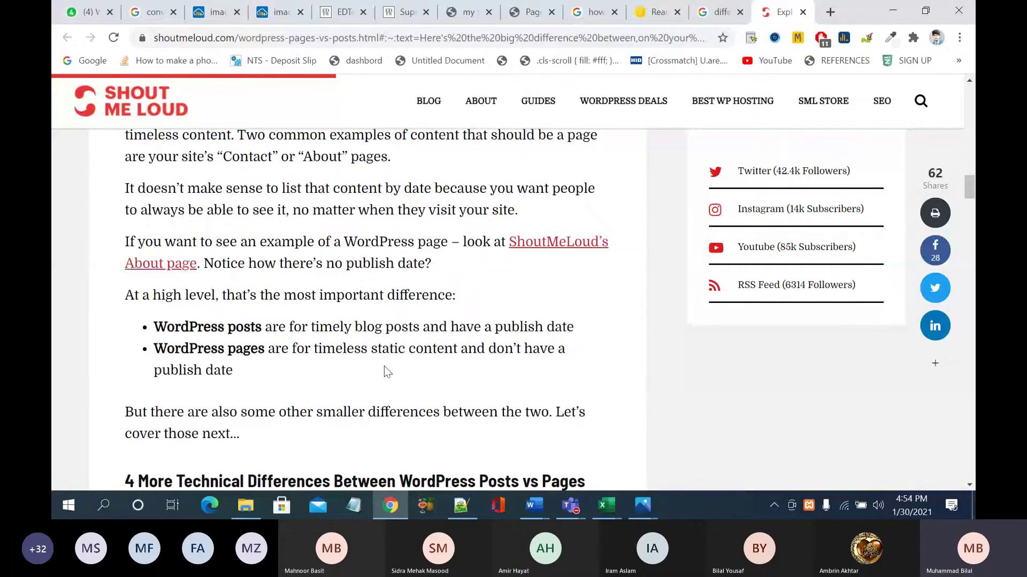
pyautogui.scroll(-1, 384, 366)
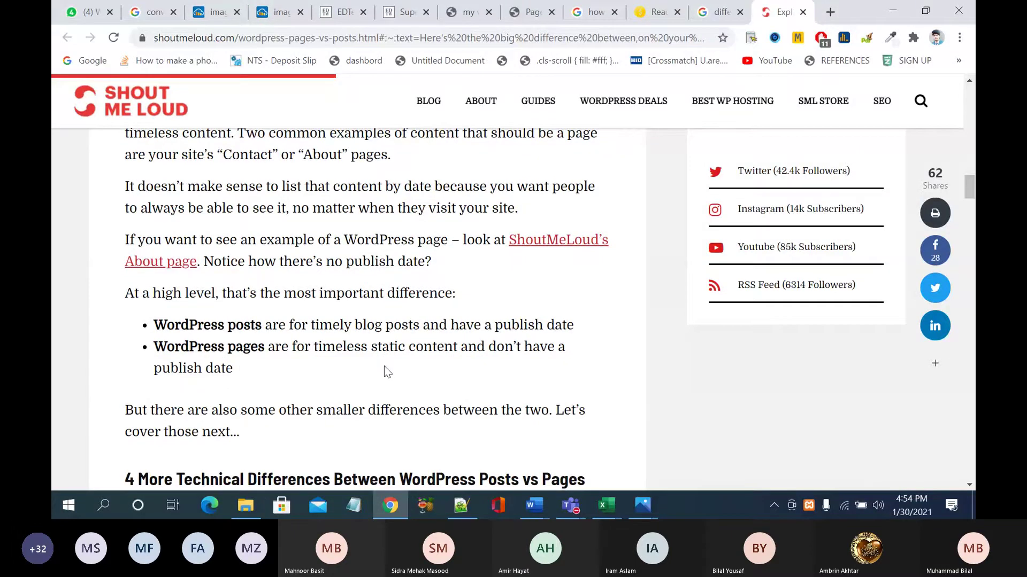
pyautogui.scroll(-1, 384, 365)
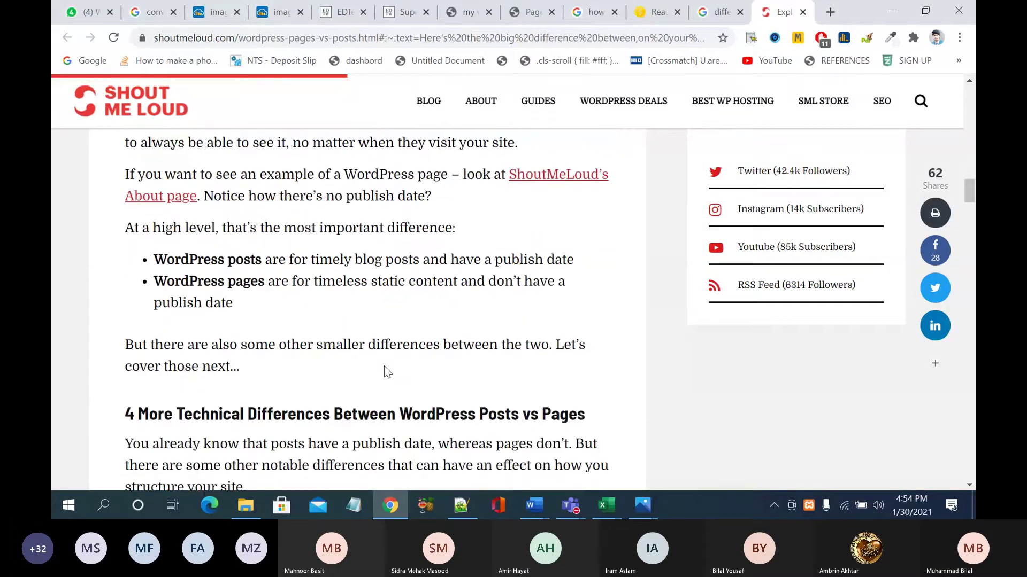
# Step: Close the ShoutMeLoud article and its search results, and open the multi-step form article on the Just Entrepreneurship blog
pyautogui.click(723, 9)
pyautogui.click(739, 12)
pyautogui.click(740, 12)
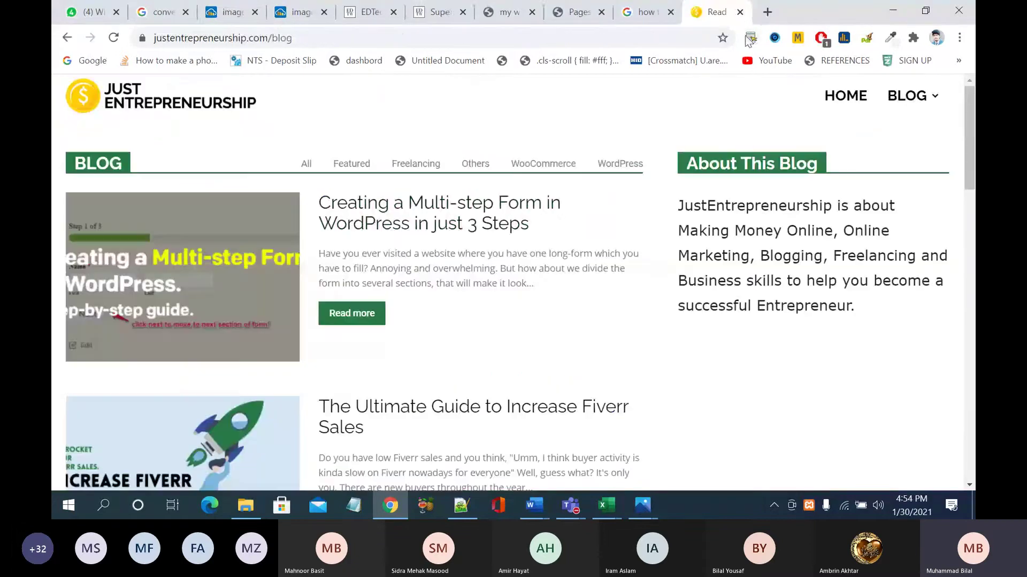
pyautogui.click(367, 316)
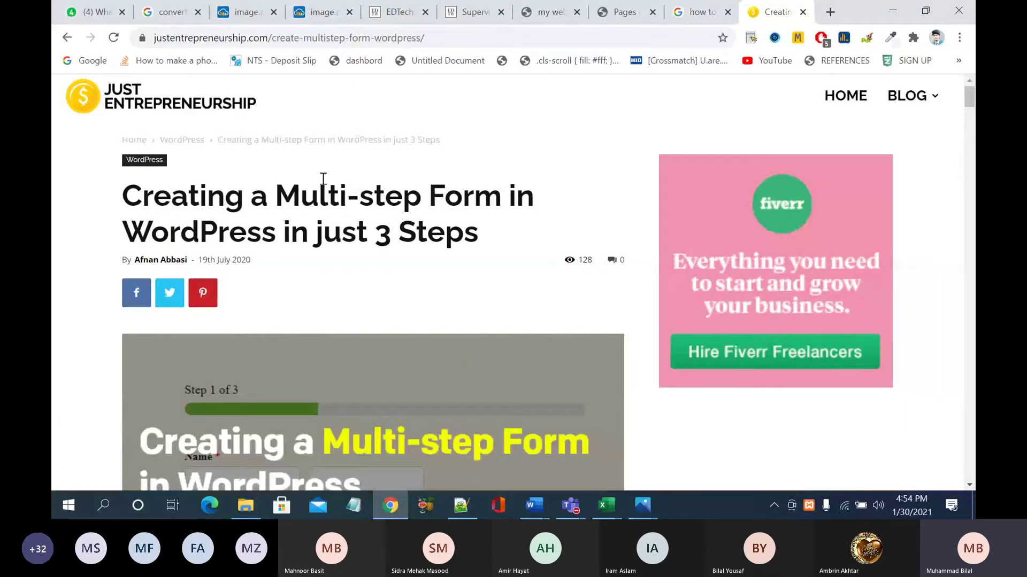
# Step: Go to the Just Entrepreneurship home page and look through it down to the footer and back
pyautogui.click(185, 109)
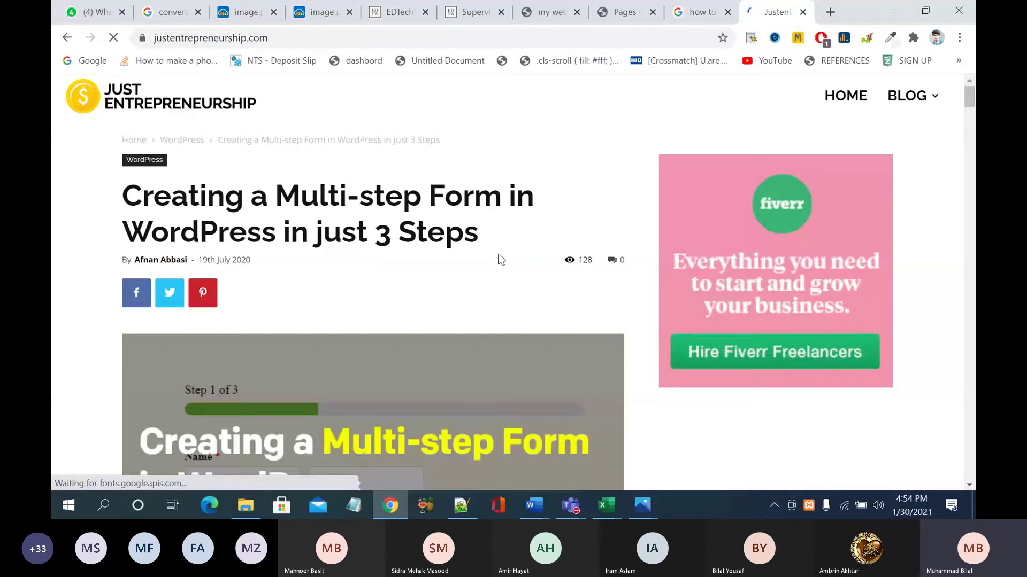
pyautogui.scroll(-10, 500, 260)
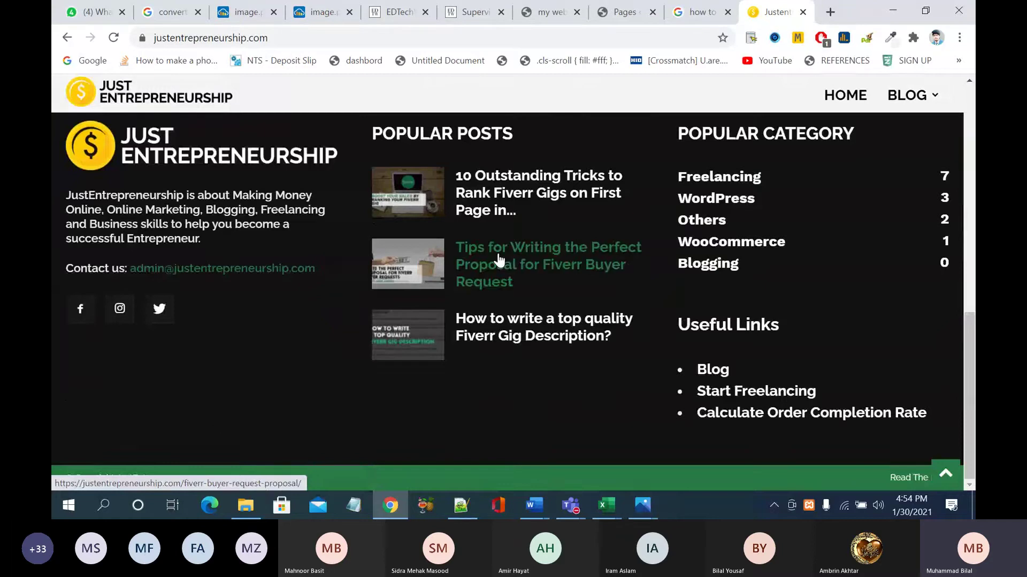
pyautogui.scroll(10, 500, 259)
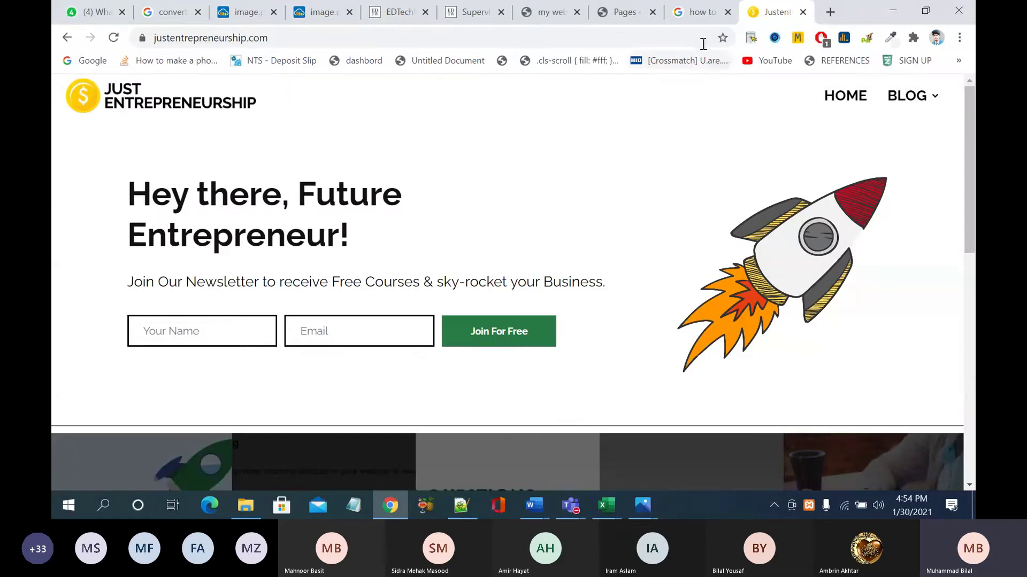
# Step: Switch back to the Pages list in the WordPress dashboard, view the editor for a new page, and return to the list
pyautogui.click(699, 15)
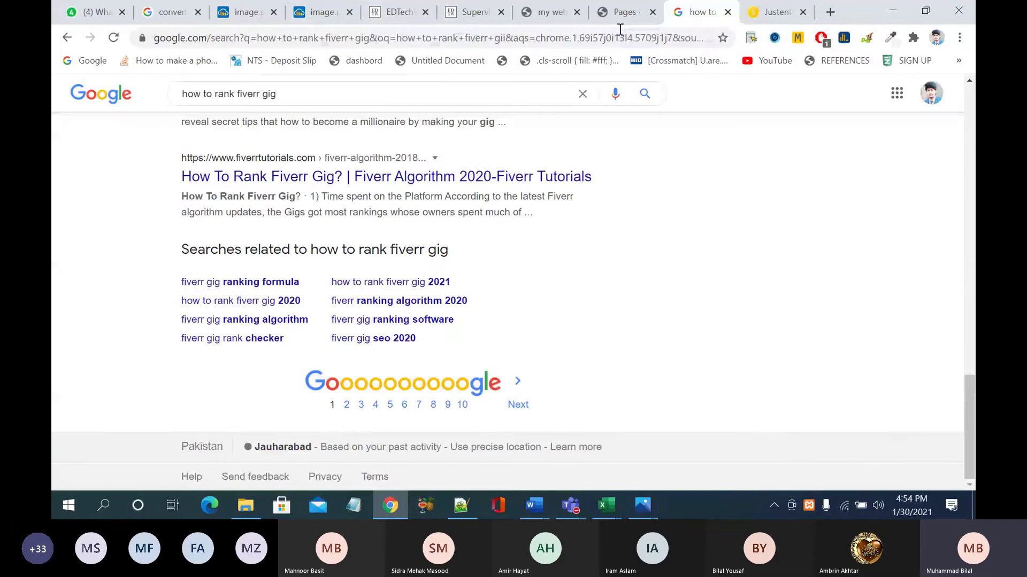
pyautogui.click(623, 12)
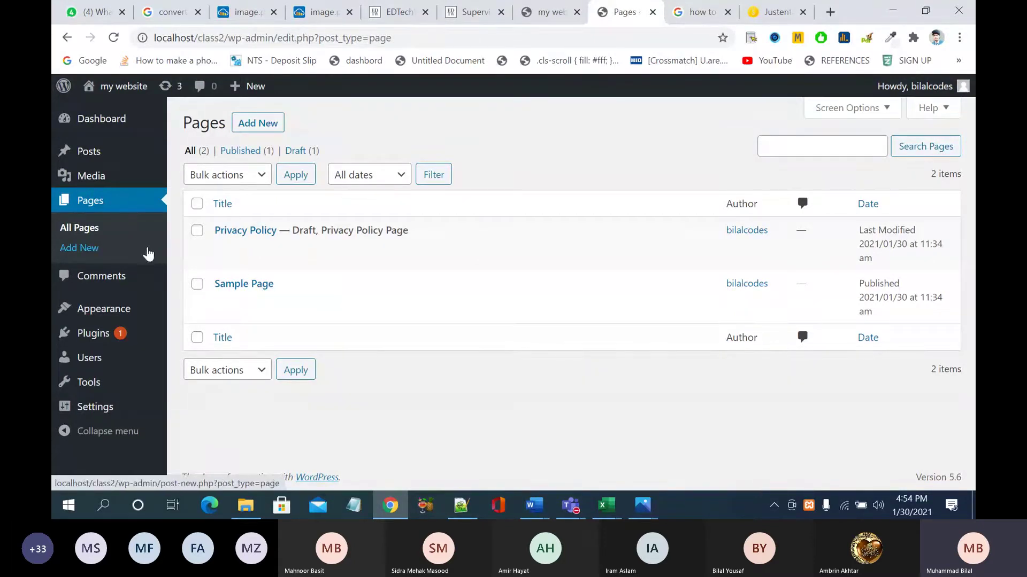
pyautogui.click(89, 250)
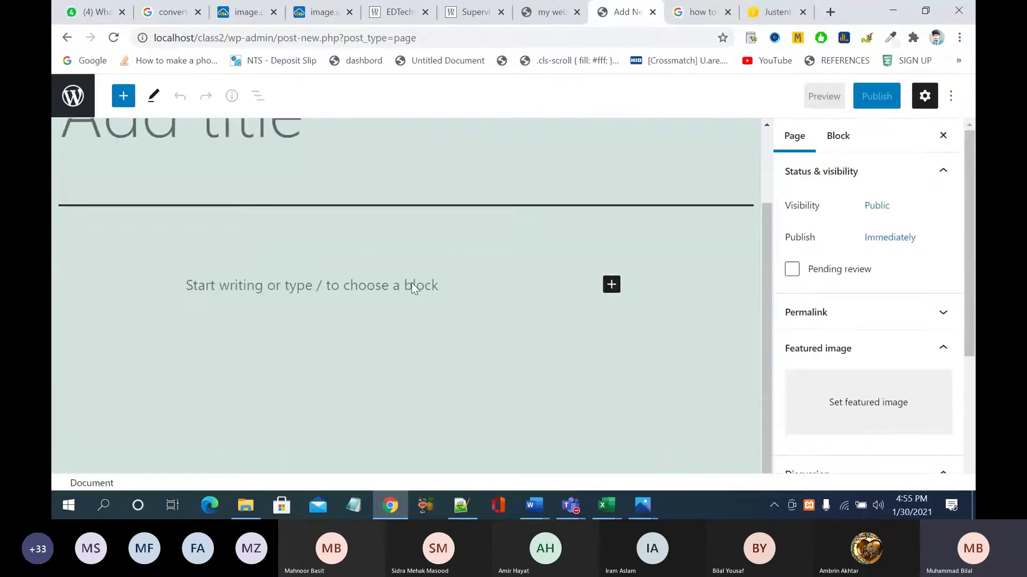
pyautogui.click(66, 38)
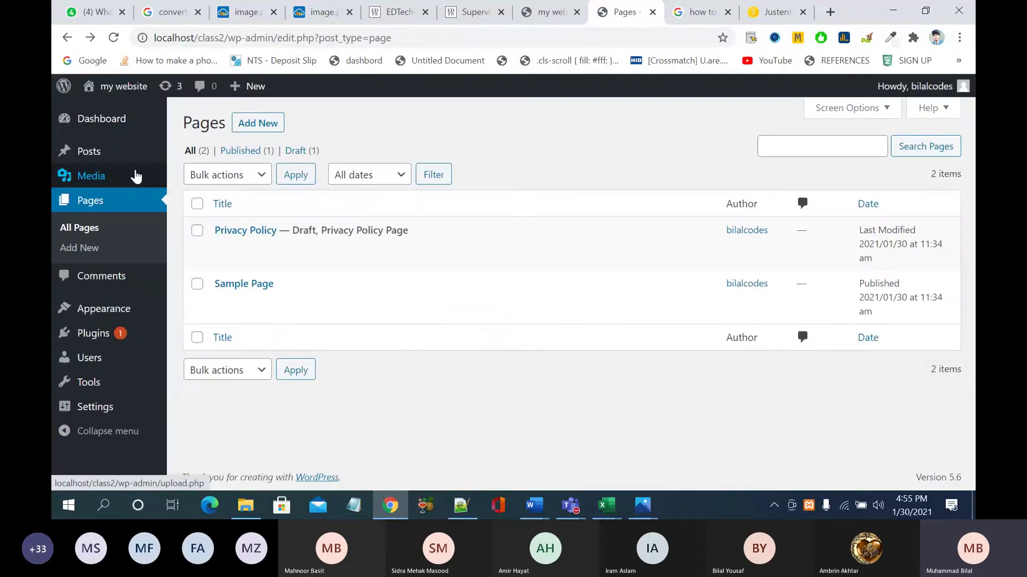
# Step: Open the Comments screen and view the moderation options of the sample comment on "Hello world!"
pyautogui.click(106, 283)
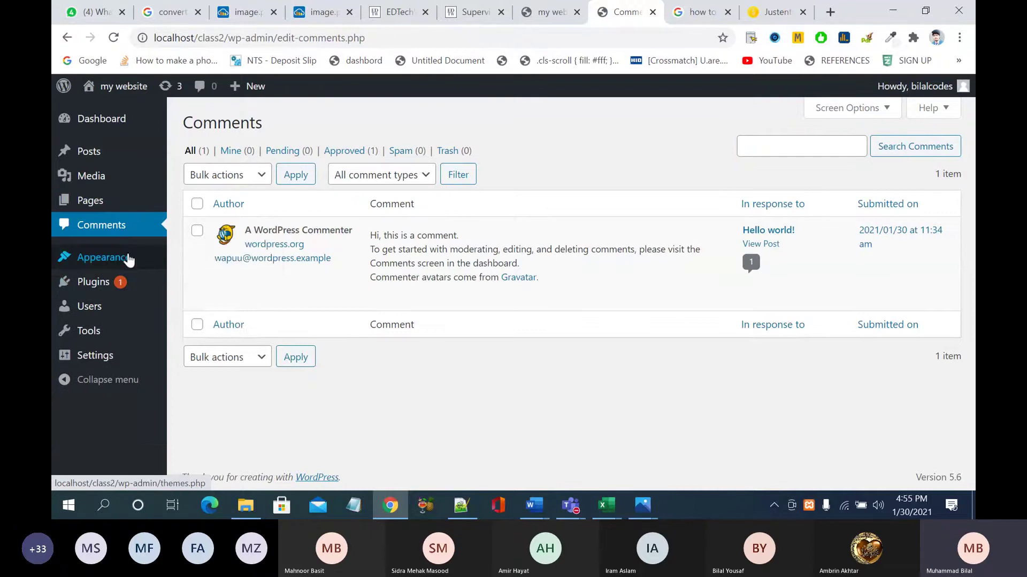
pyautogui.moveTo(299, 241)
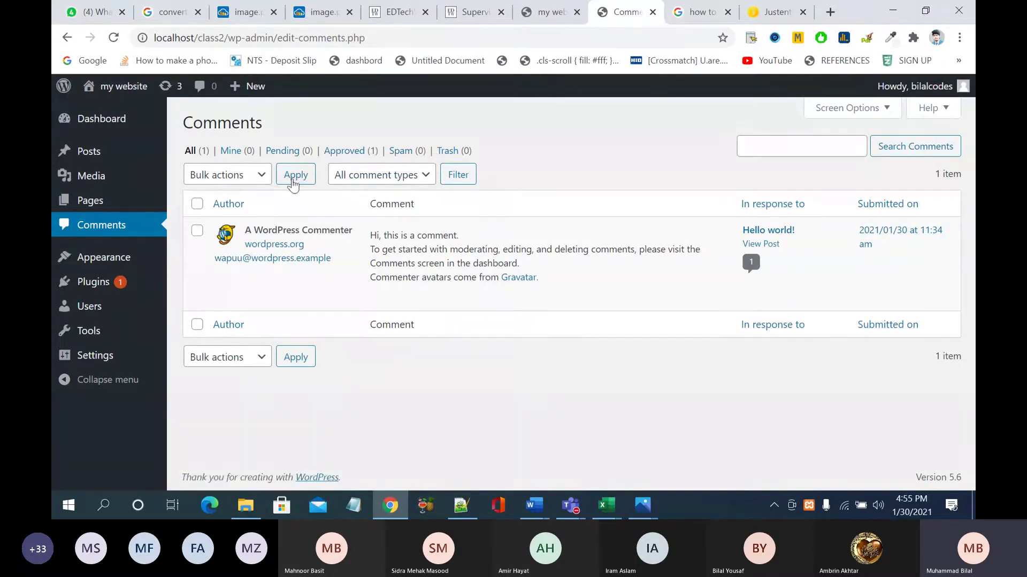
pyautogui.moveTo(546, 247)
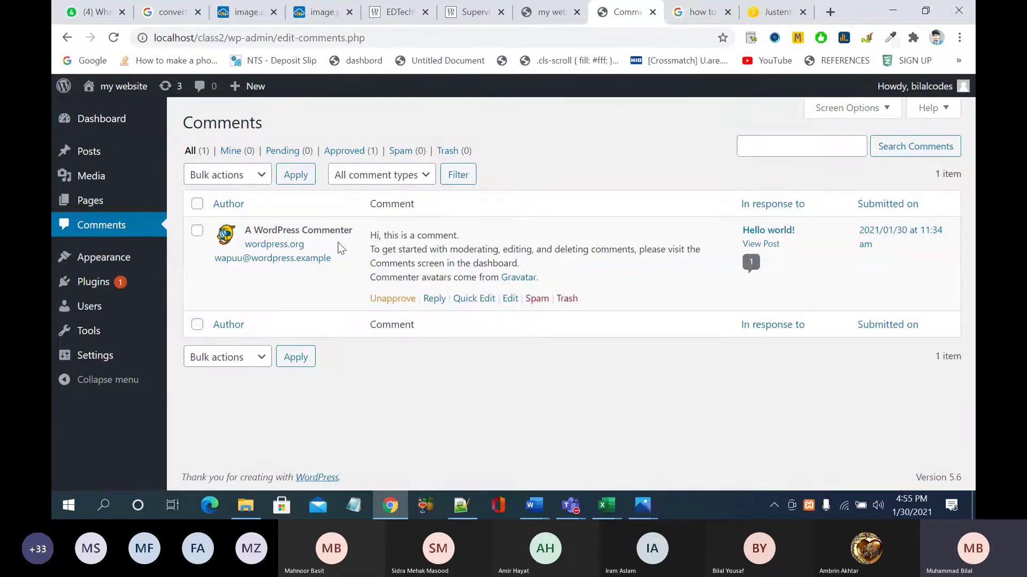
# Step: Open the Themes screen and look over the installed Twenty Twenty-One, Twenty Nineteen and Twenty Twenty themes
pyautogui.click(114, 262)
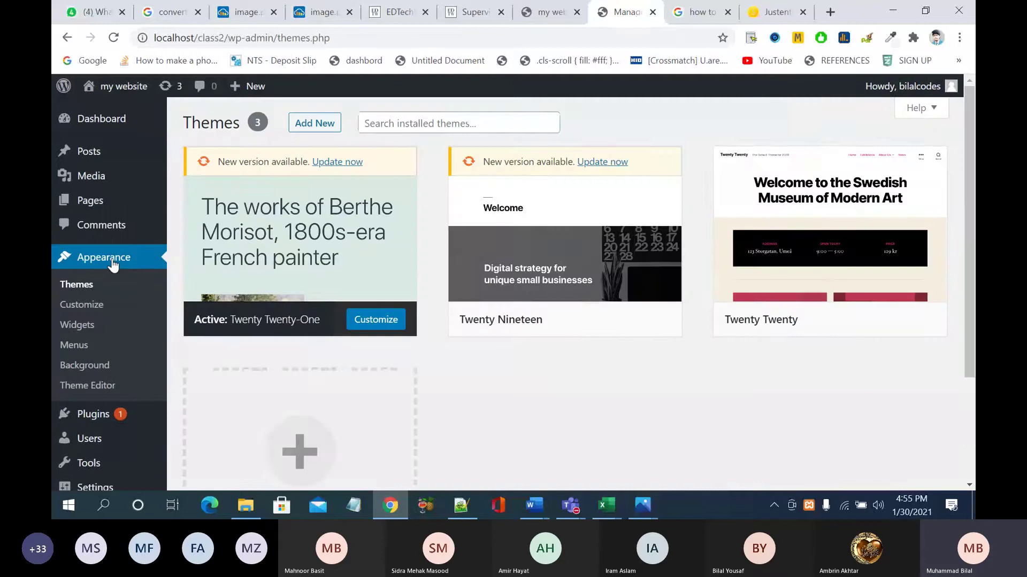
pyautogui.click(87, 288)
pyautogui.moveTo(270, 326)
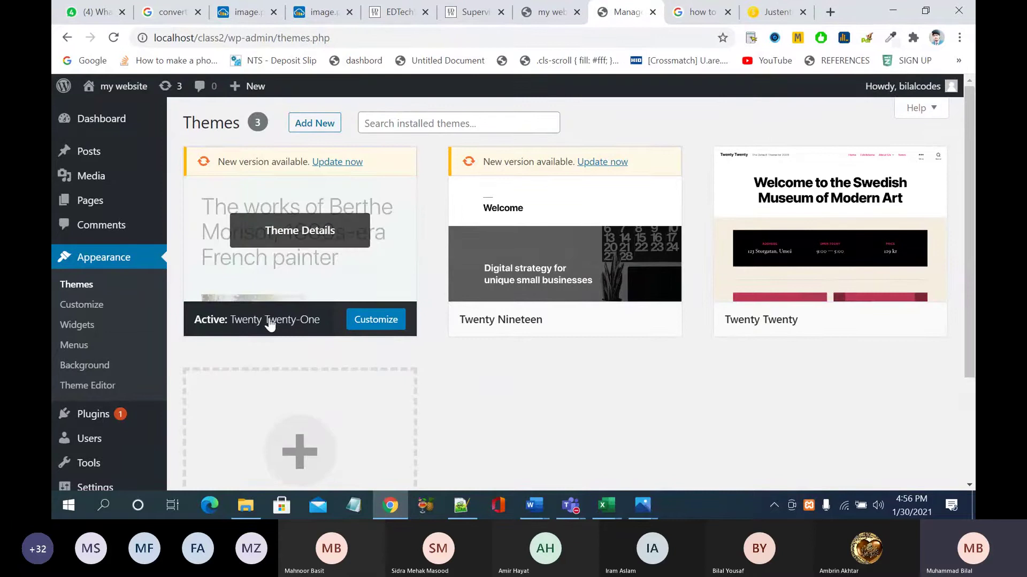
pyautogui.moveTo(521, 322)
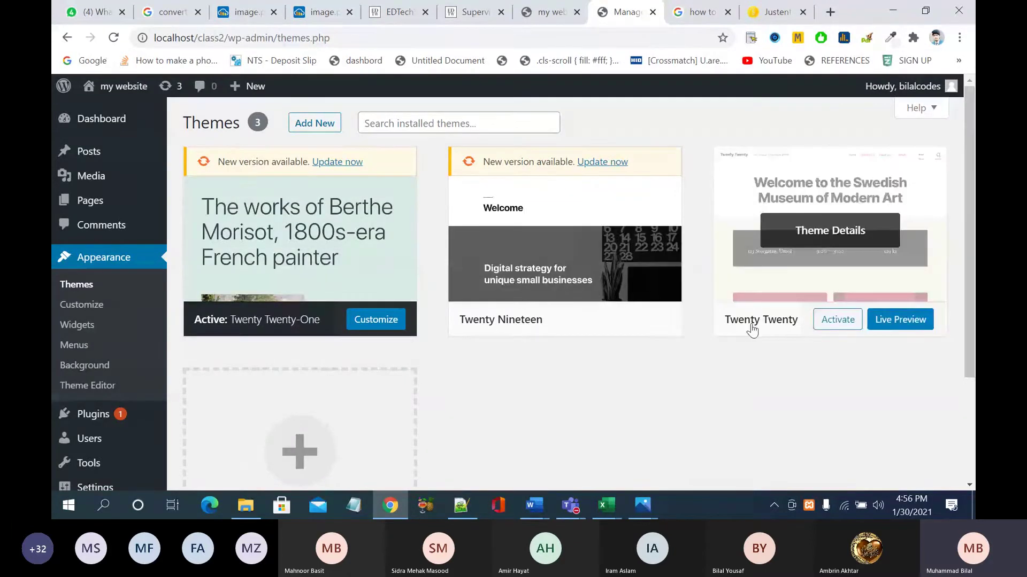
# Step: Compare the local site's front page with the active theme on the Themes screen, and reveal the options for Twenty Nineteen
pyautogui.click(551, 12)
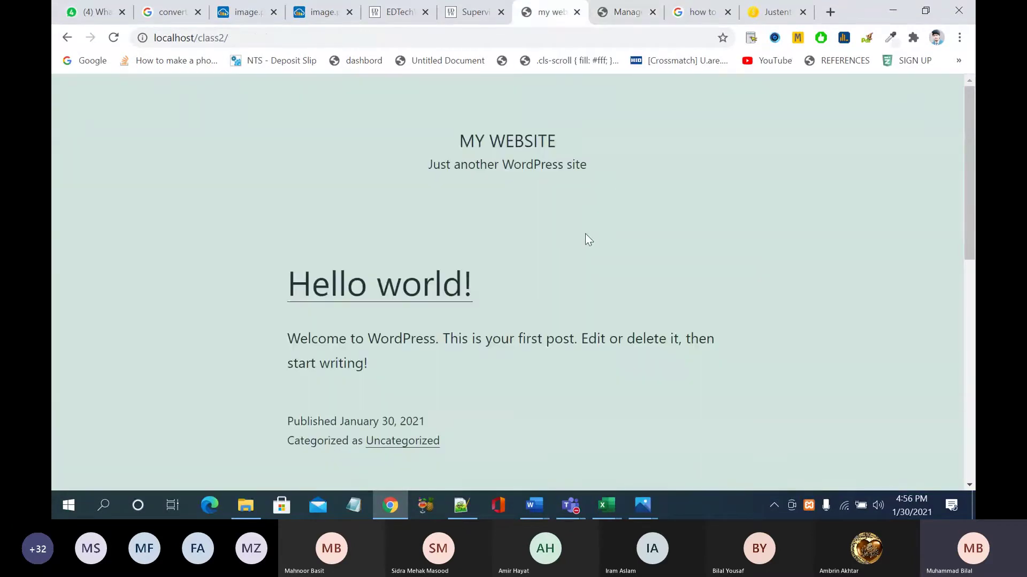
pyautogui.click(623, 12)
pyautogui.moveTo(919, 341)
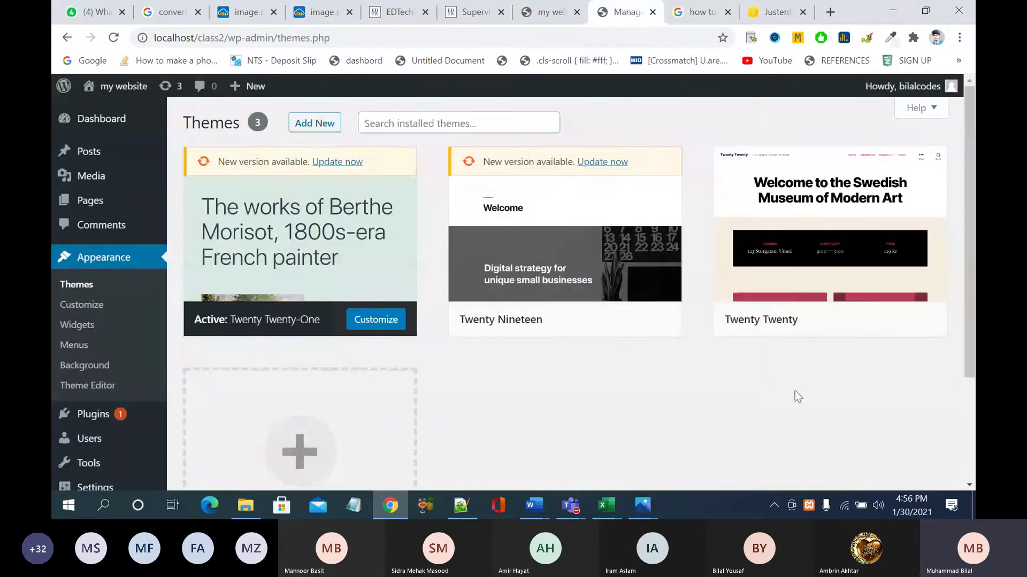
pyautogui.click(564, 12)
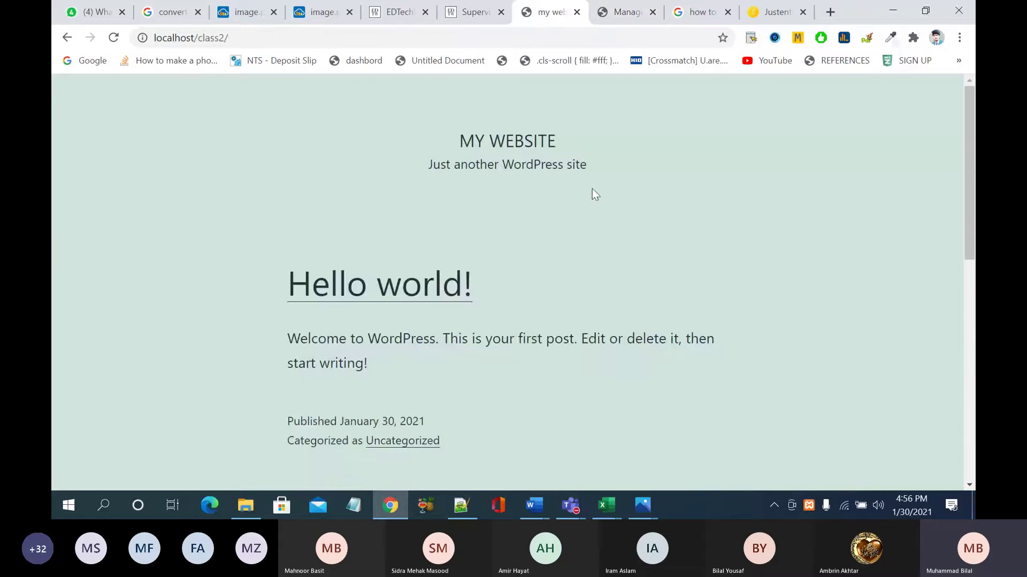
pyautogui.scroll(-5, 585, 337)
pyautogui.scroll(5, 585, 337)
pyautogui.click(626, 12)
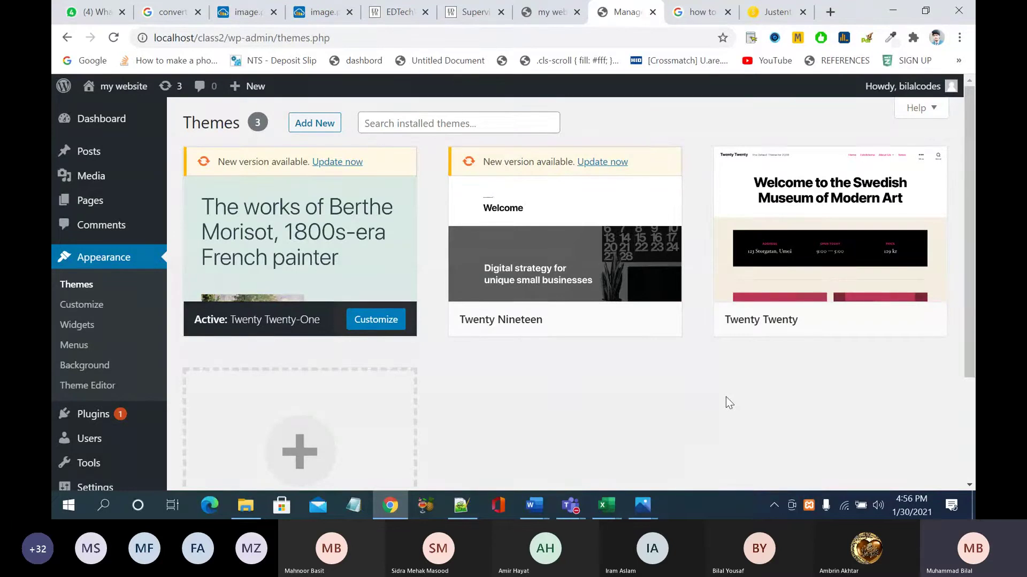
pyautogui.moveTo(368, 243)
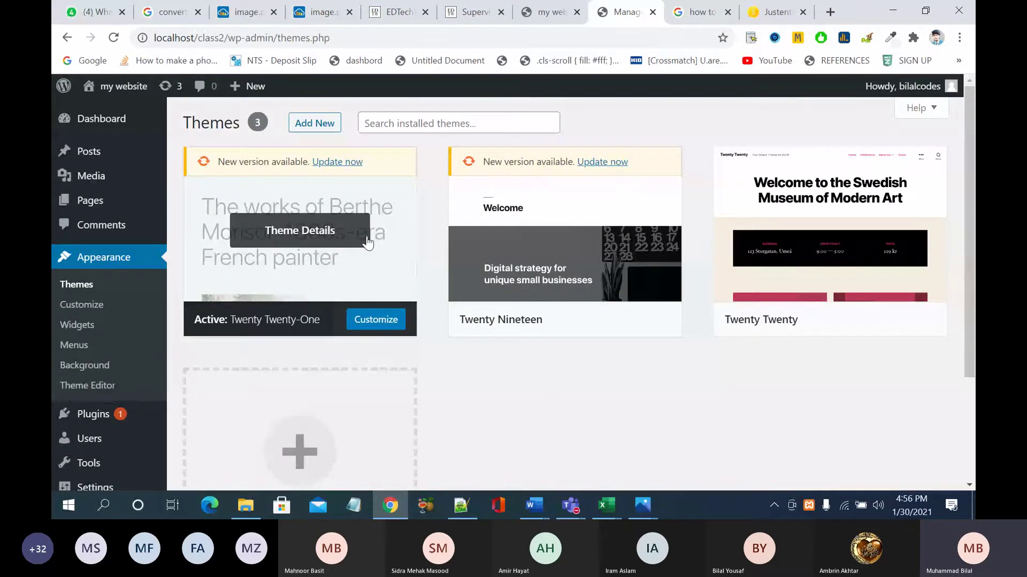
pyautogui.moveTo(490, 232)
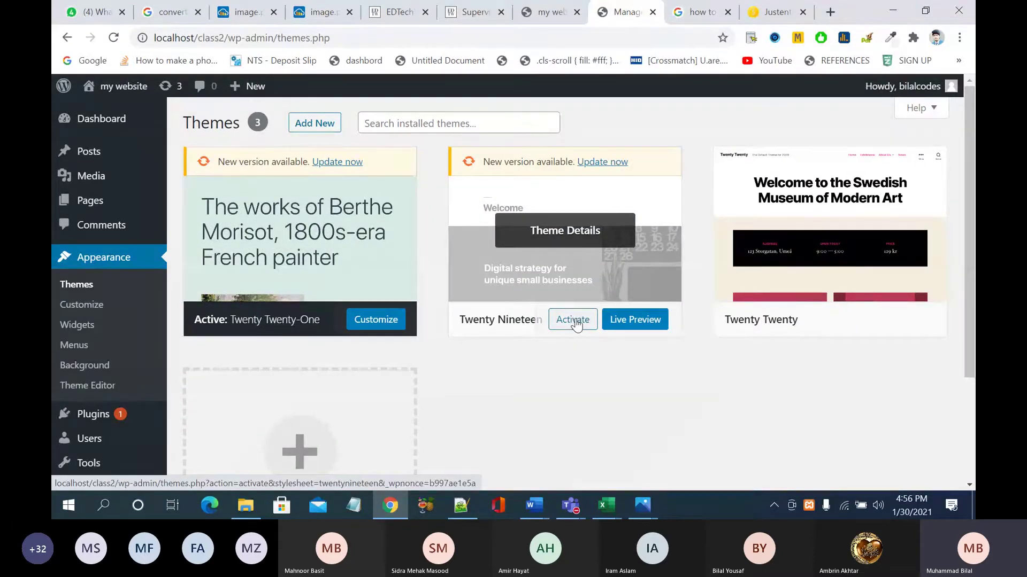
# Step: Activate the Twenty Nineteen theme on the Themes screen
pyautogui.moveTo(730, 306)
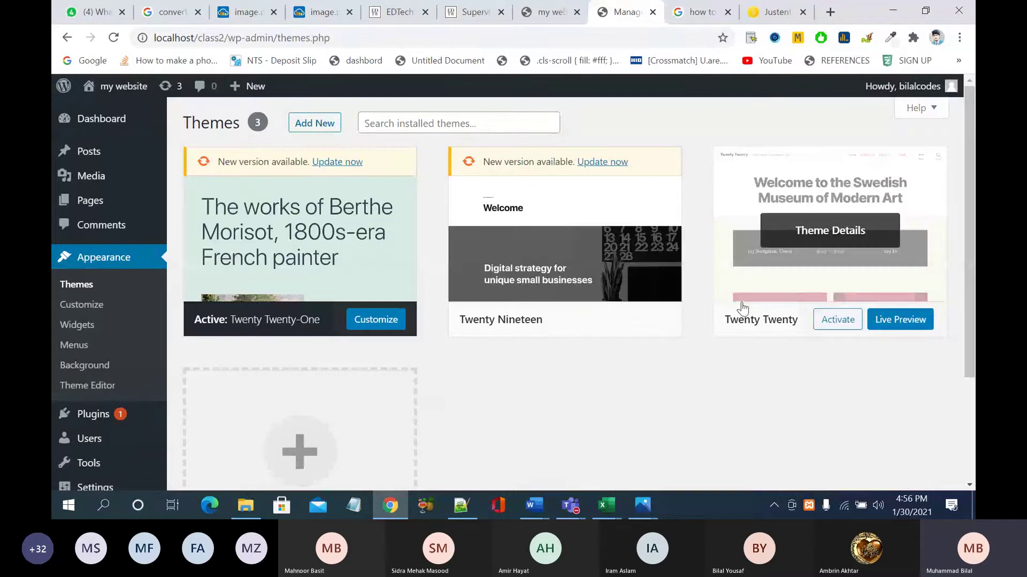
pyautogui.moveTo(282, 247)
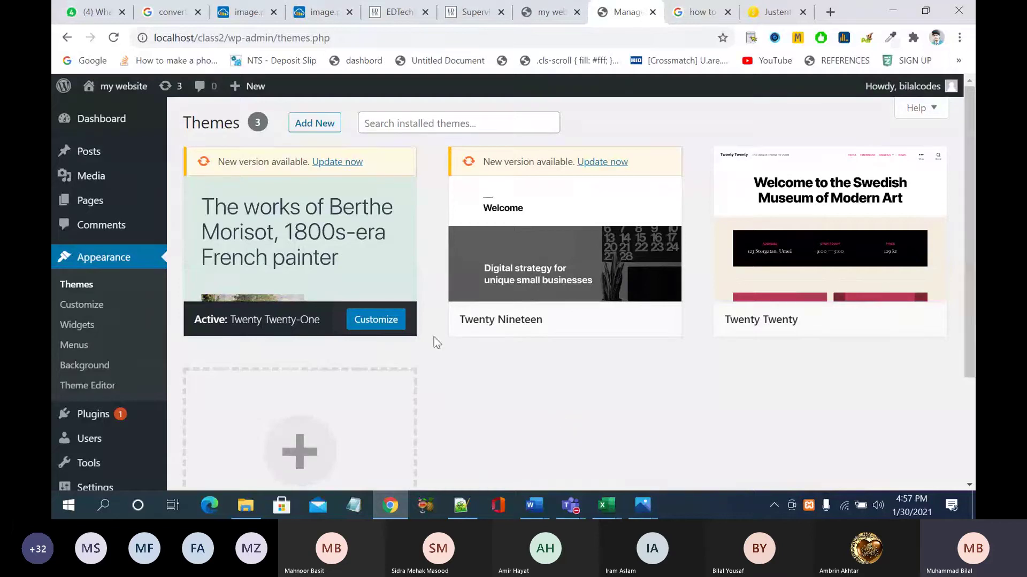
pyautogui.moveTo(361, 283)
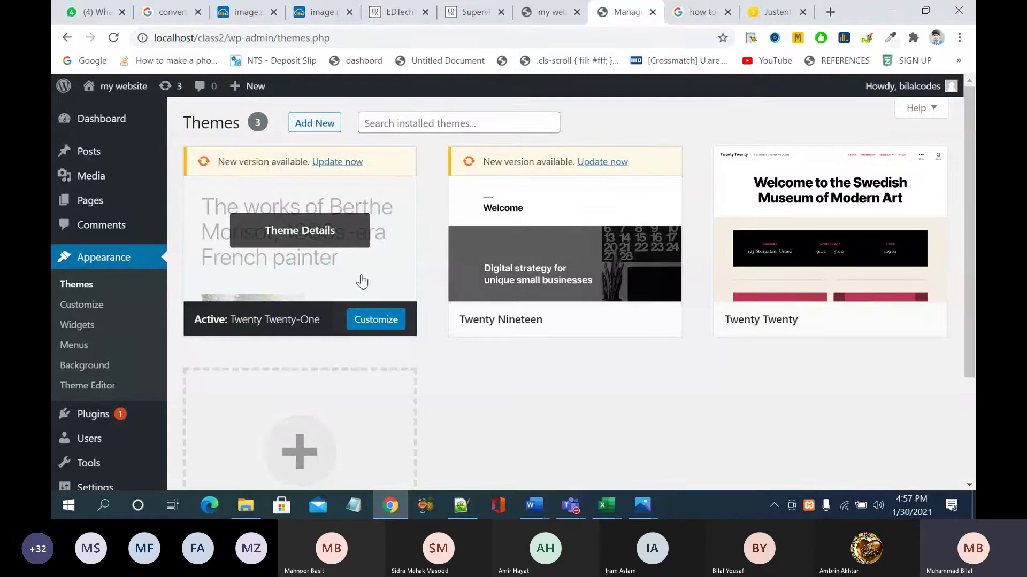
pyautogui.moveTo(543, 256)
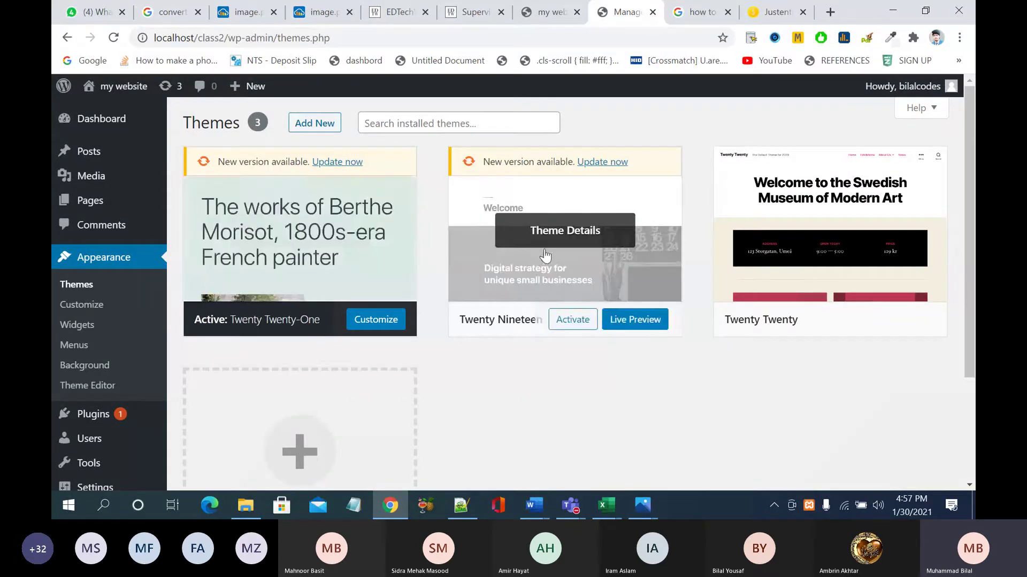
pyautogui.click(573, 323)
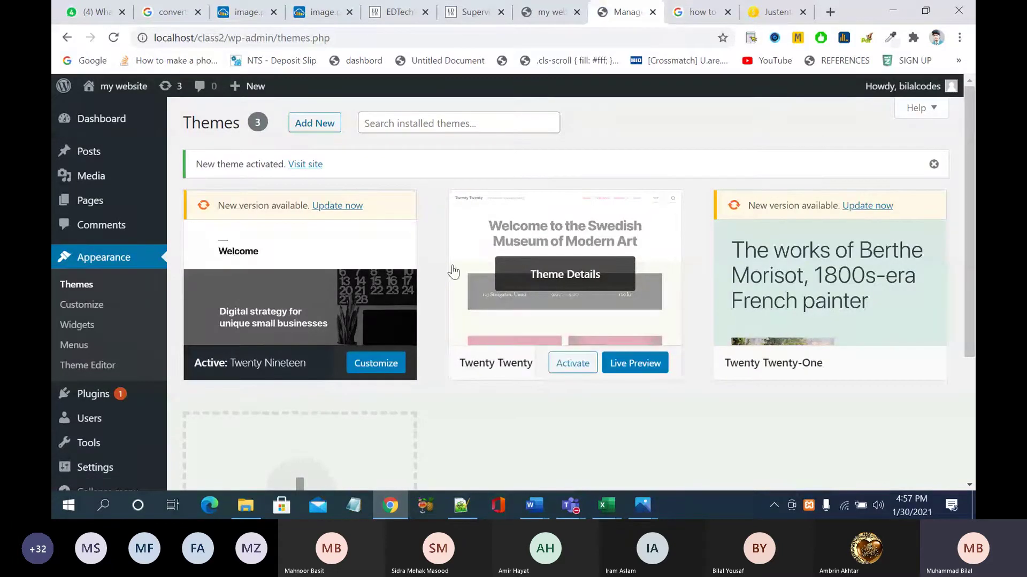
# Step: Reload the local site's front page and look over its layout in the Twenty Nineteen theme
pyautogui.click(541, 15)
pyautogui.click(113, 37)
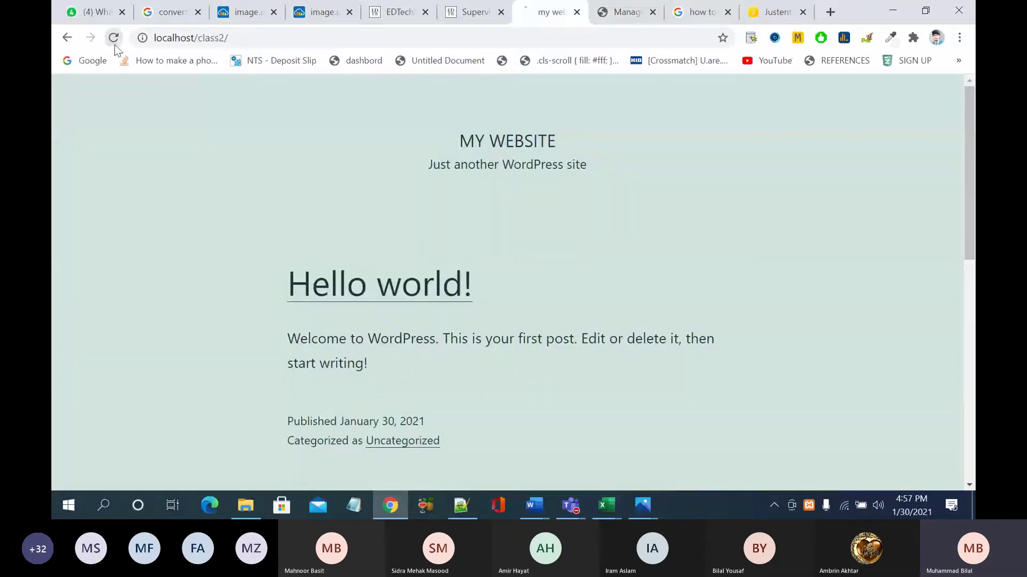
pyautogui.scroll(-10, 296, 249)
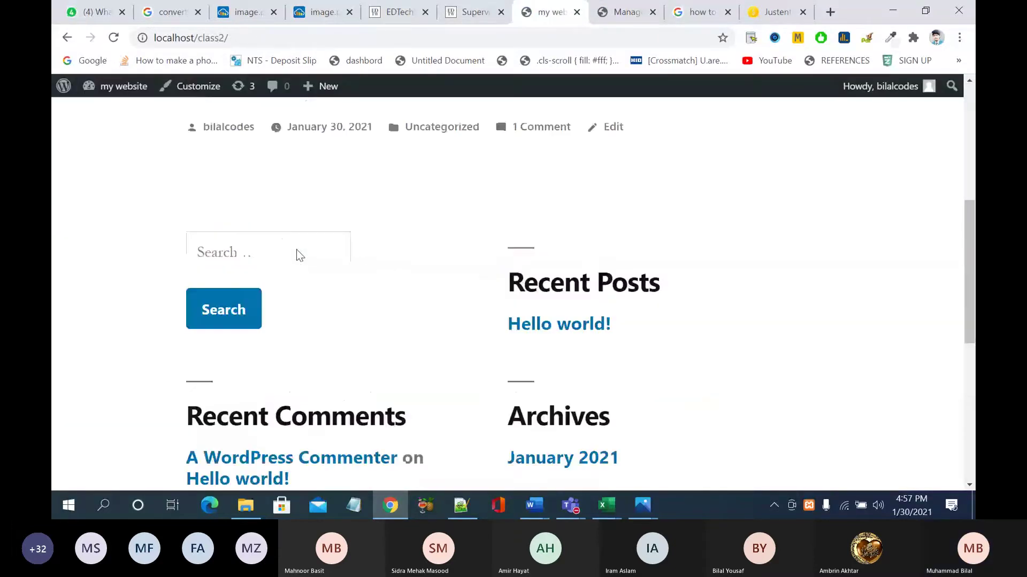
pyautogui.scroll(10, 296, 249)
# Step: Return to the Themes screen and activate the Twenty Twenty theme
pyautogui.click(620, 13)
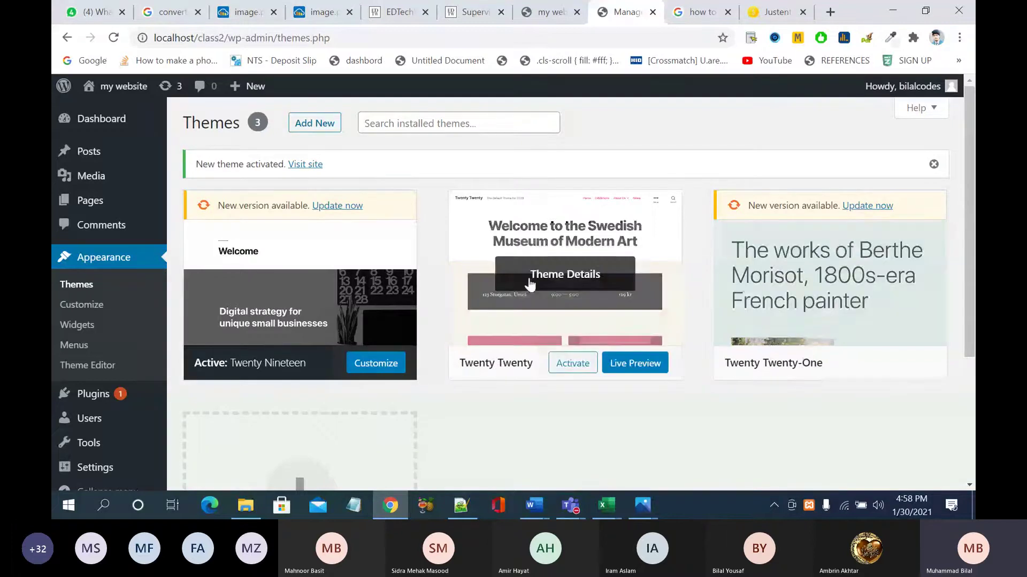
pyautogui.moveTo(865, 271)
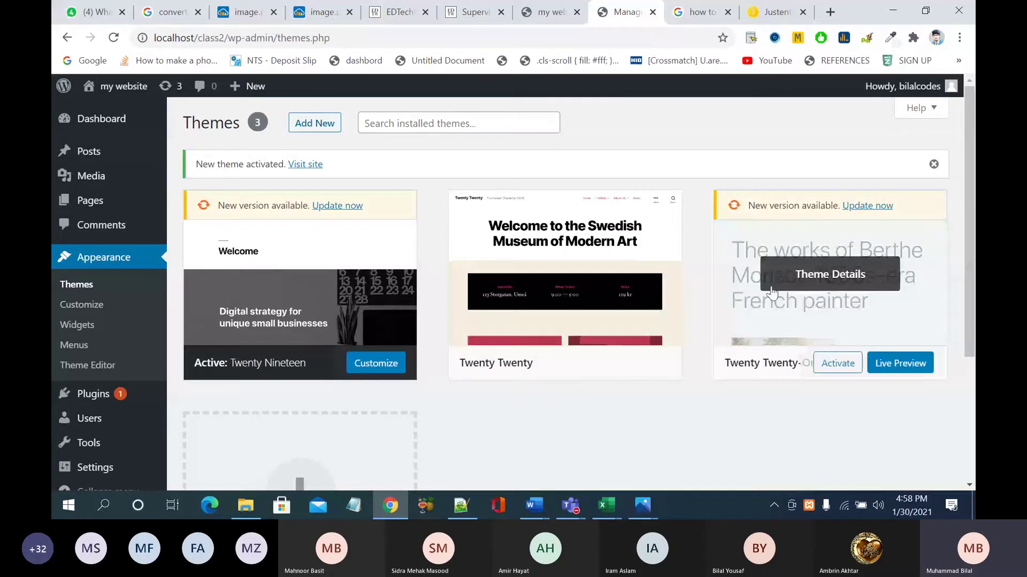
pyautogui.moveTo(575, 342)
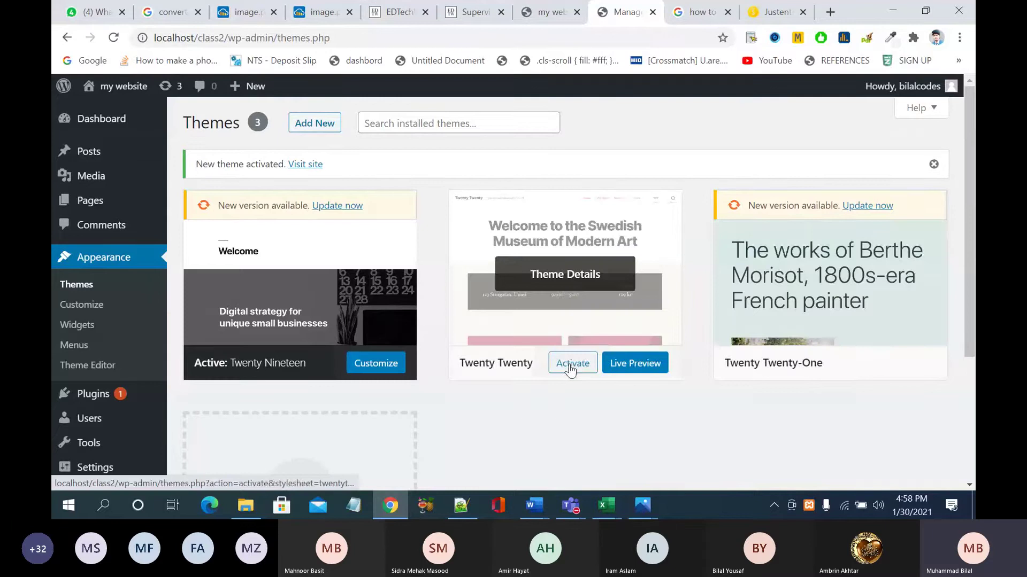
pyautogui.click(576, 366)
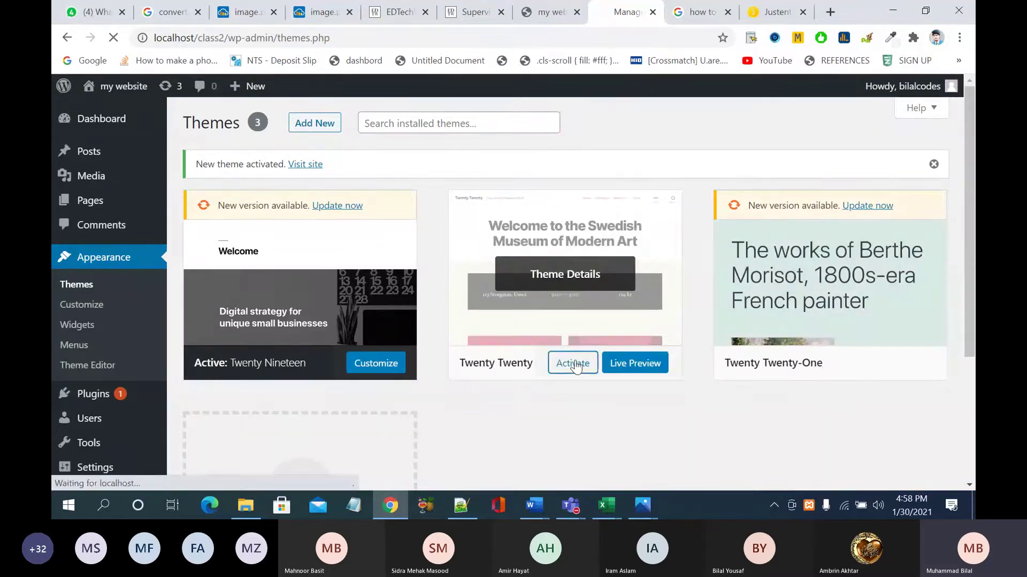
# Step: Reload the local site's front page, examine its Twenty Twenty header, post and widget areas, and return to the Themes screen
pyautogui.click(557, 4)
pyautogui.click(114, 37)
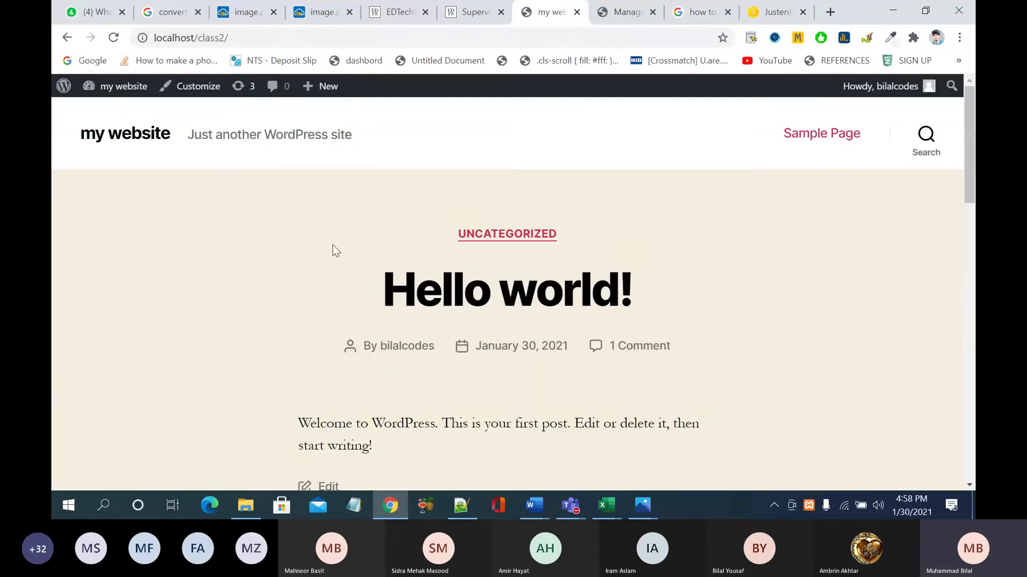
pyautogui.click(616, 12)
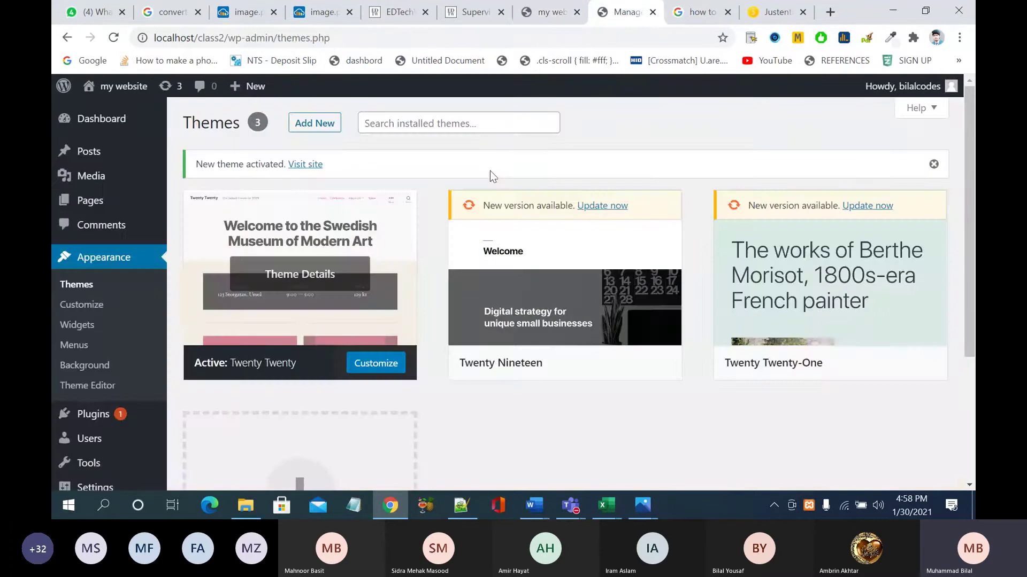
pyautogui.click(558, 12)
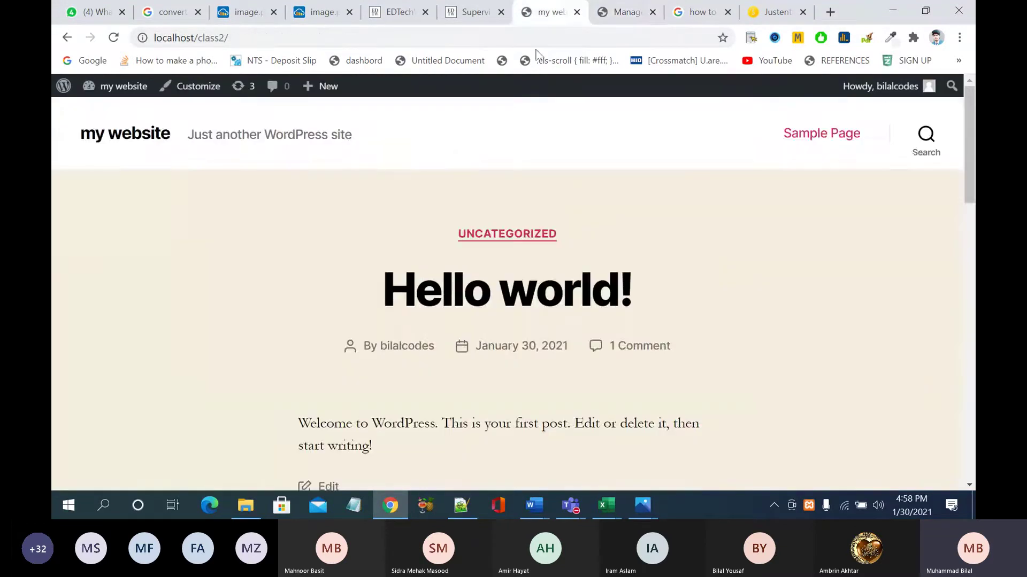
pyautogui.scroll(-4, 326, 193)
pyautogui.scroll(-6, 326, 197)
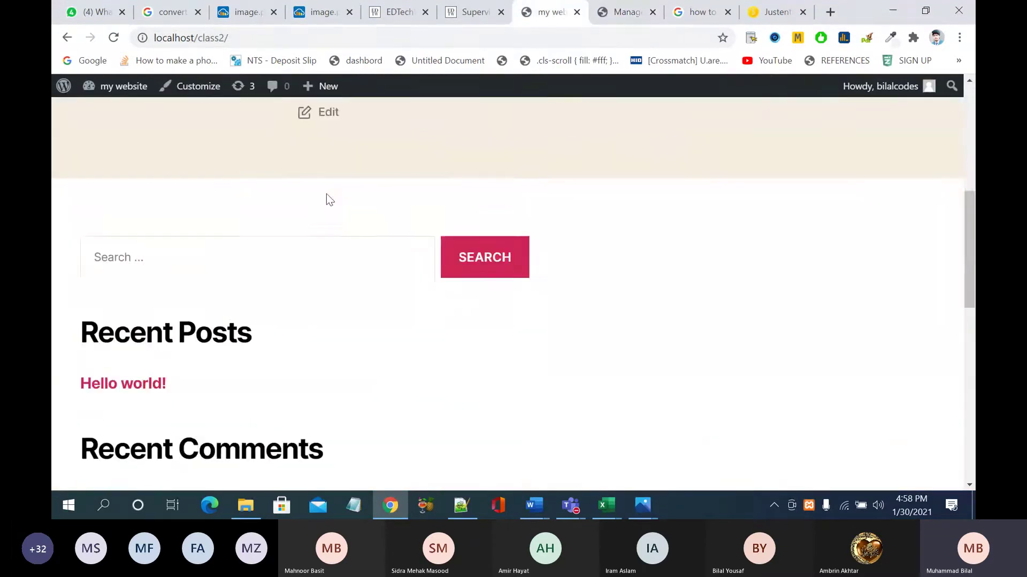
pyautogui.scroll(8, 326, 198)
pyautogui.scroll(3, 328, 199)
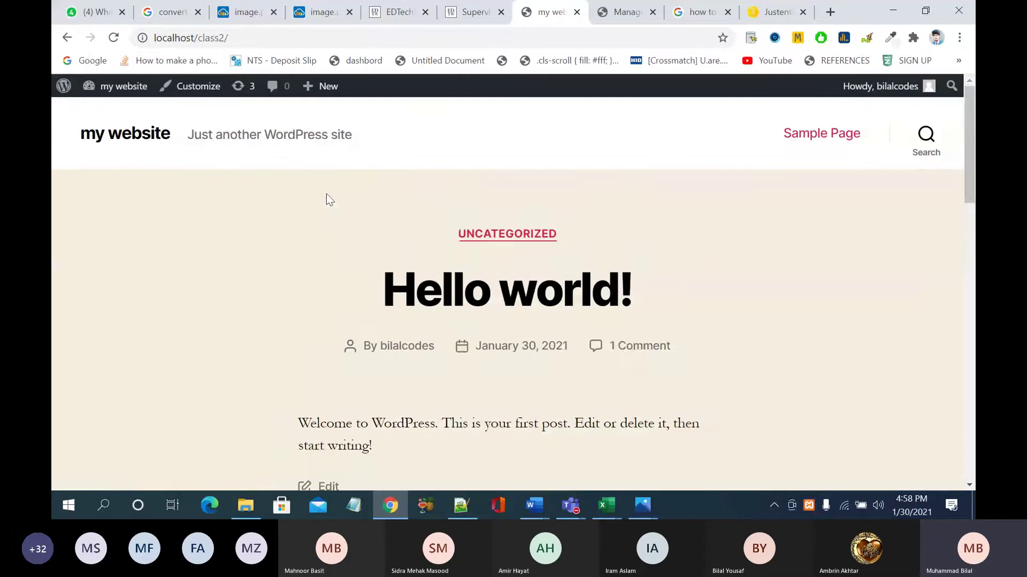
pyautogui.click(602, 16)
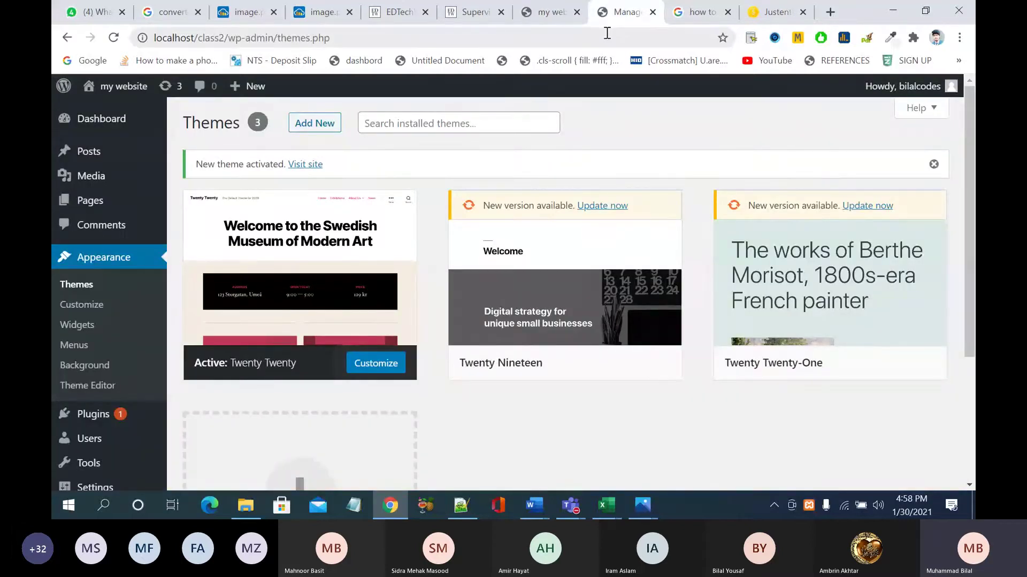
pyautogui.moveTo(399, 276)
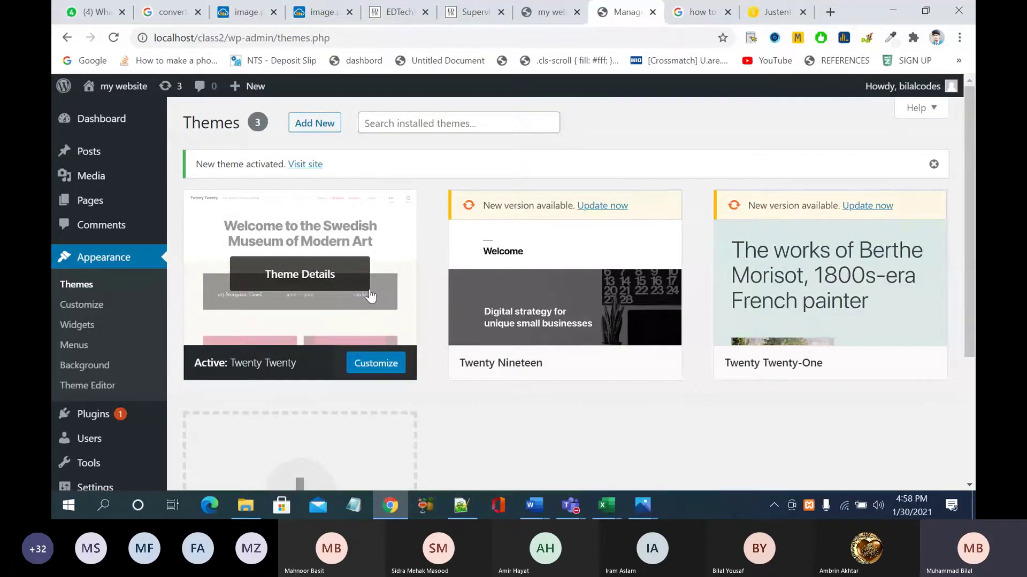
# Step: Delete the Twenty Nineteen theme from the installed themes
pyautogui.scroll(-1, 380, 304)
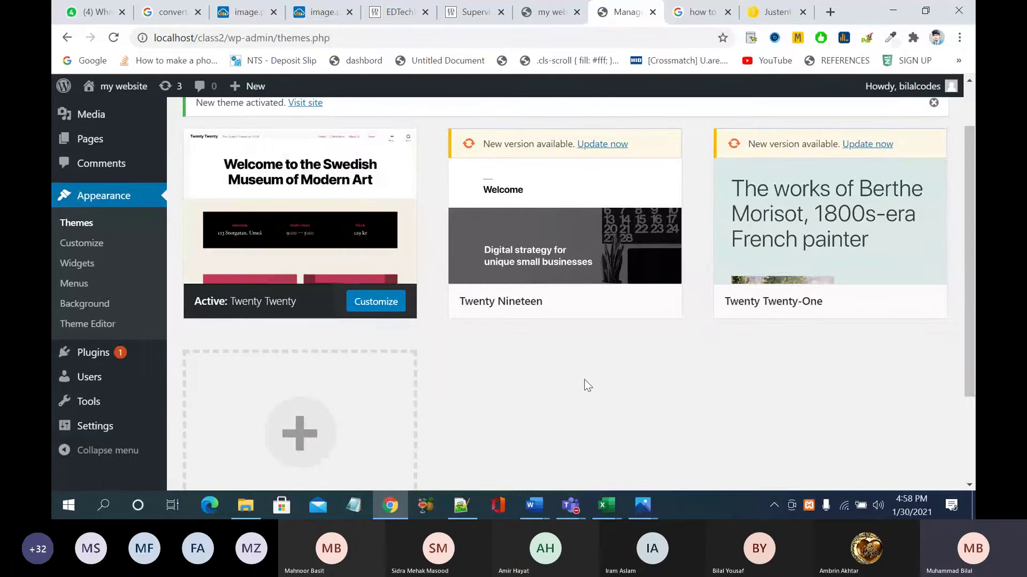
pyautogui.scroll(1, 574, 380)
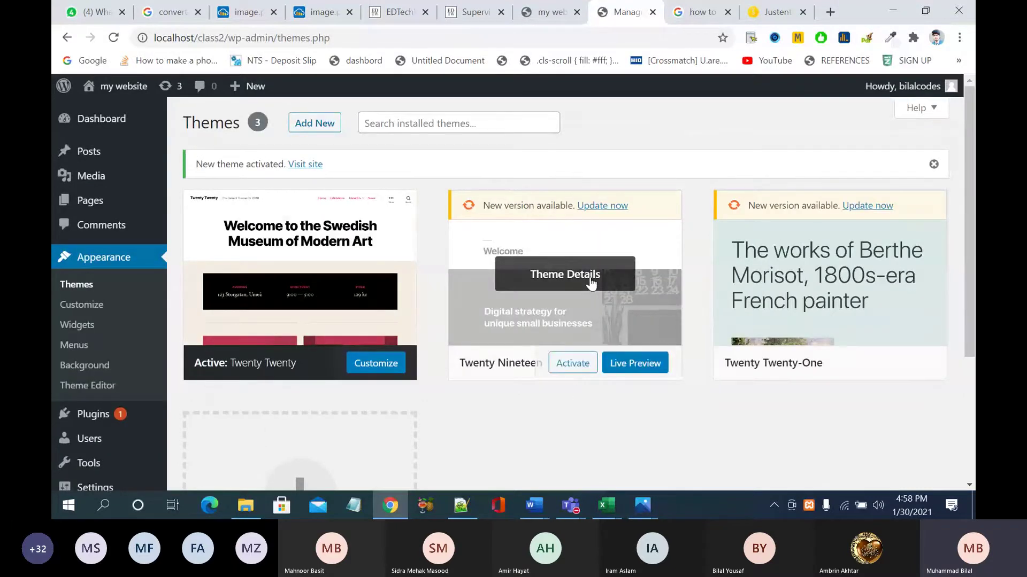
pyautogui.click(590, 283)
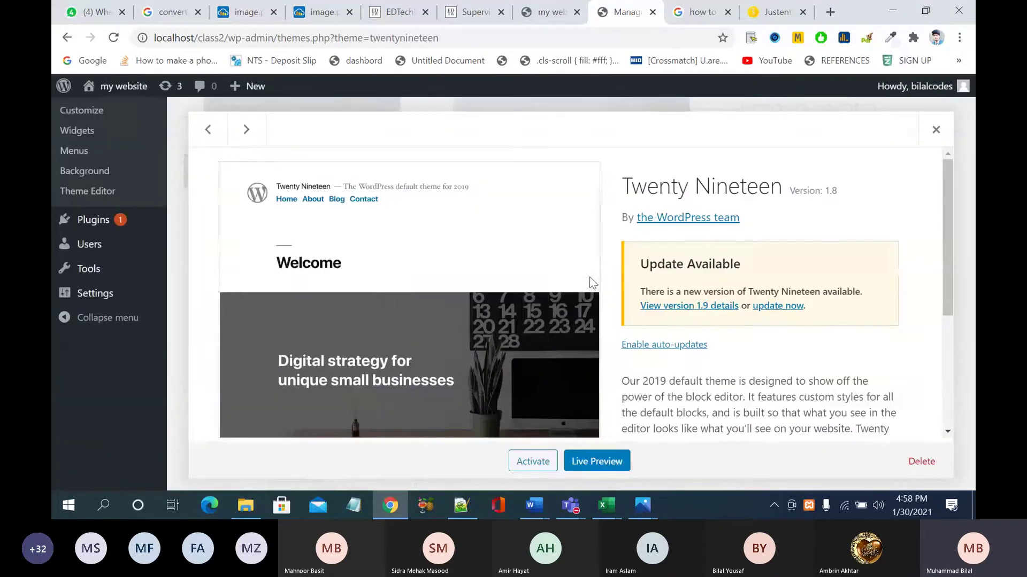
pyautogui.click(921, 461)
pyautogui.click(583, 149)
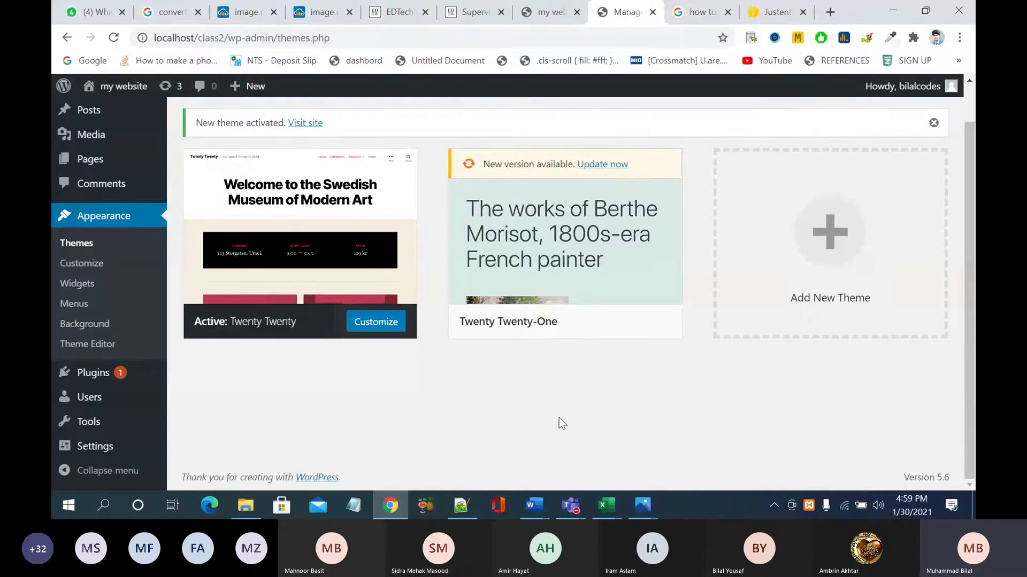
# Step: Activate the Twenty Twenty-One theme and delete the Twenty Twenty theme
pyautogui.moveTo(552, 310)
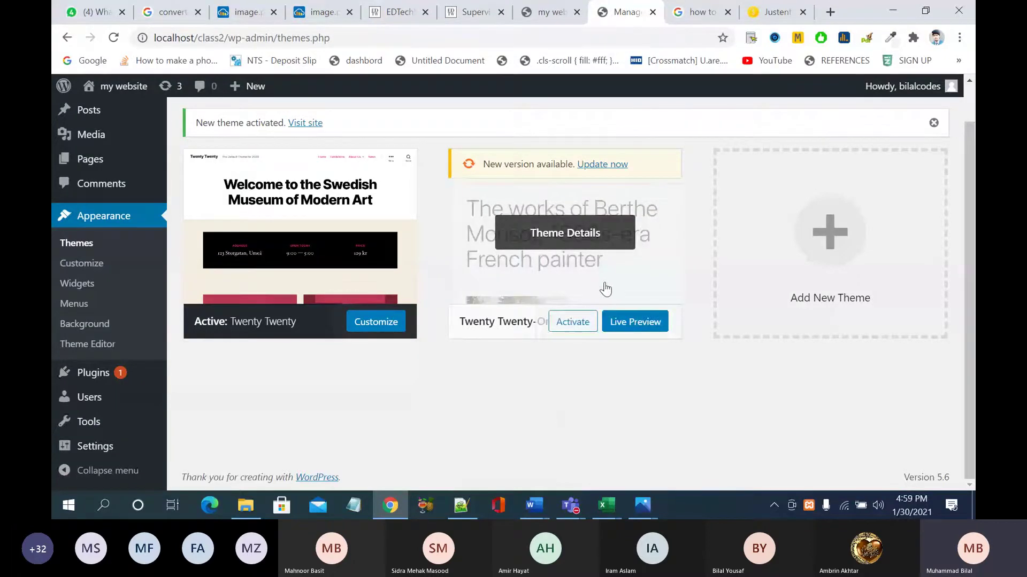
pyautogui.click(572, 326)
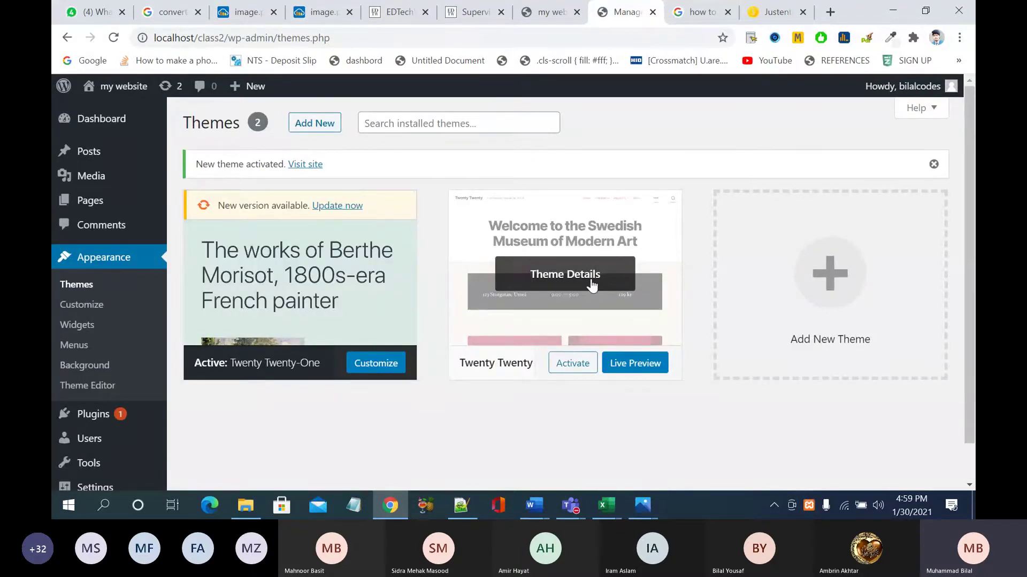
pyautogui.click(591, 284)
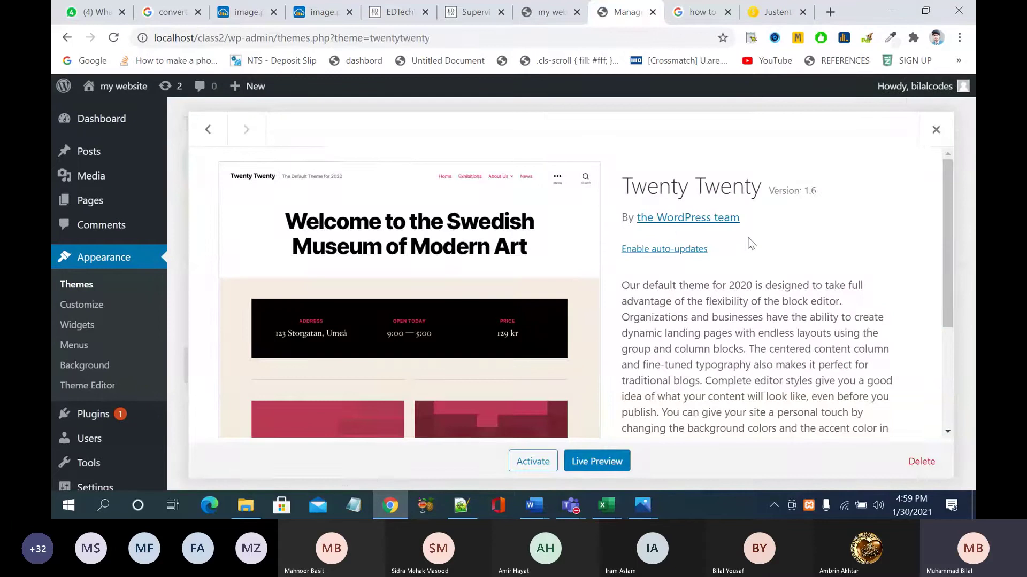
pyautogui.click(917, 461)
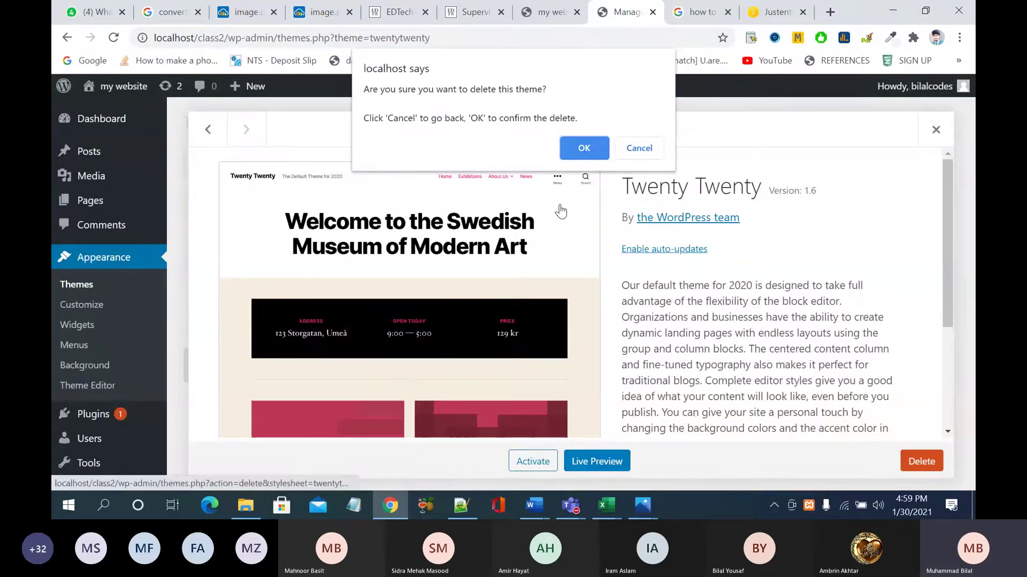
pyautogui.click(583, 151)
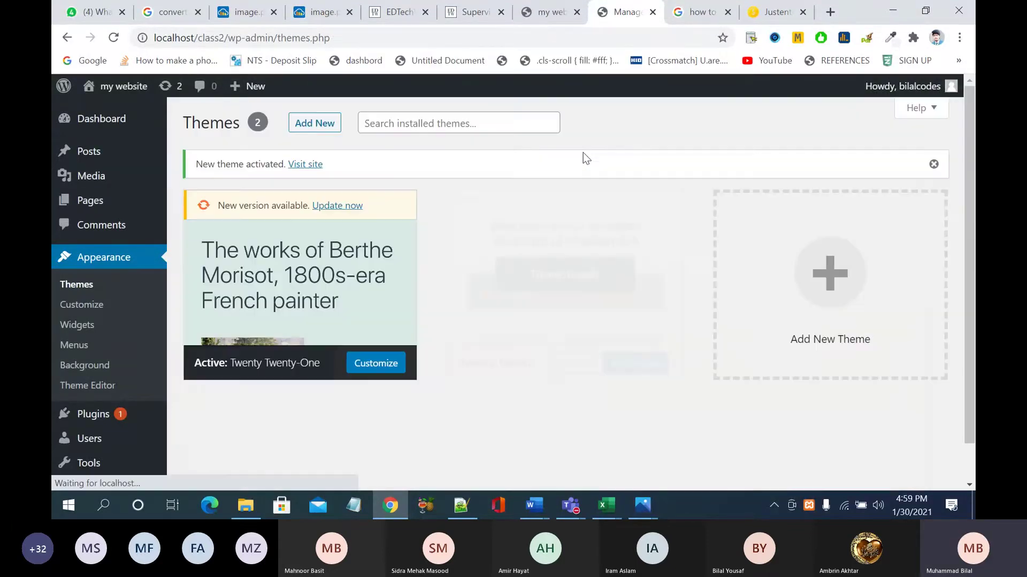
# Step: Dismiss the theme activation notice on the Themes page
pyautogui.scroll(-3, 583, 153)
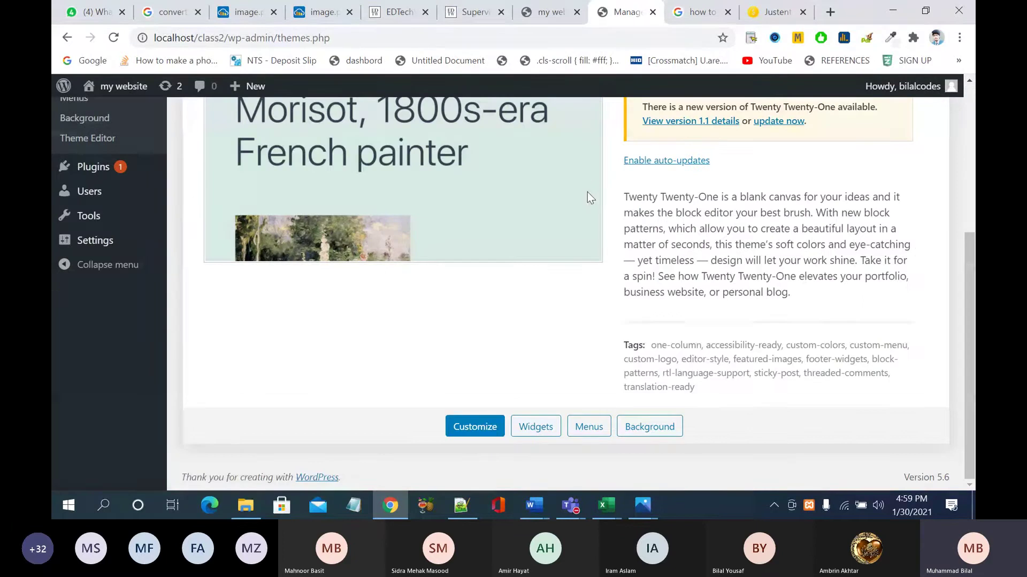
pyautogui.scroll(5, 587, 191)
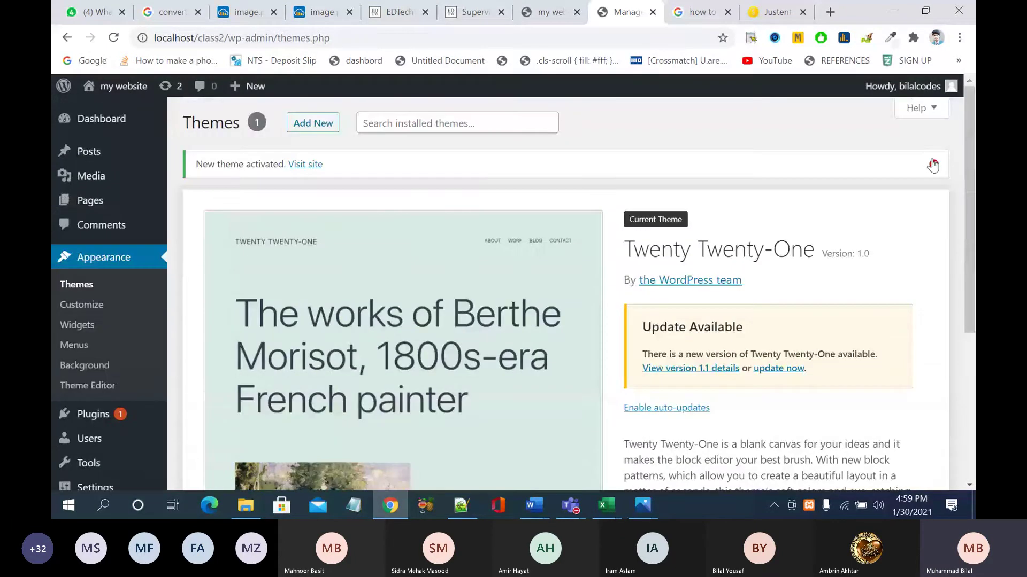
pyautogui.click(934, 166)
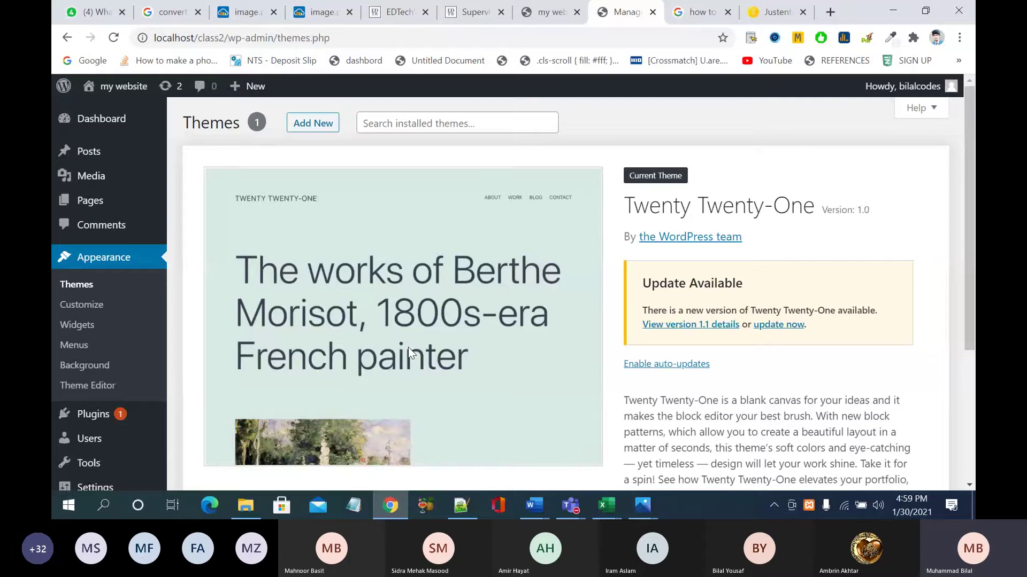
# Step: Reload the Themes page and review the active theme's description, tags and customization options
pyautogui.click(96, 266)
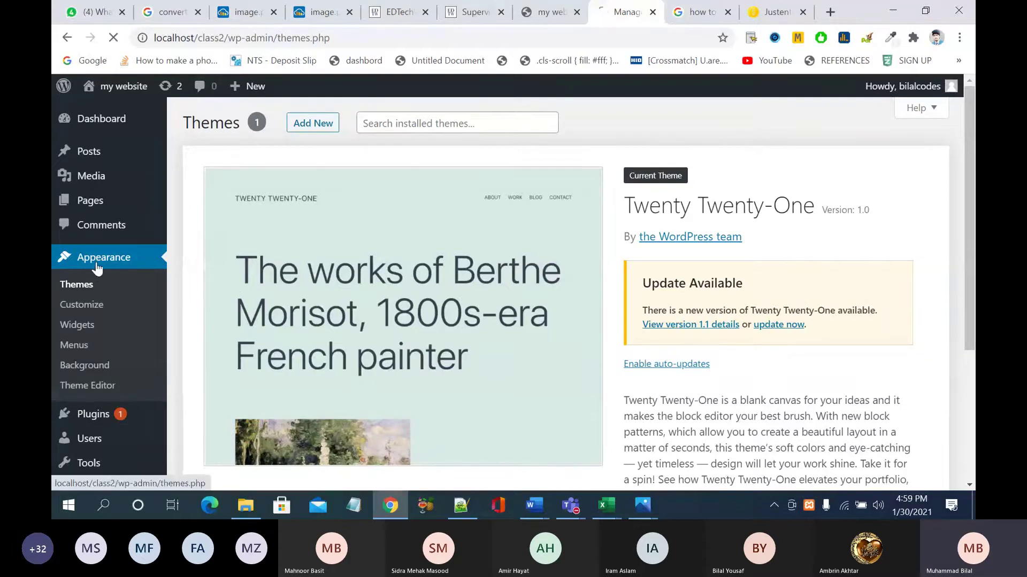
pyautogui.scroll(-4, 84, 292)
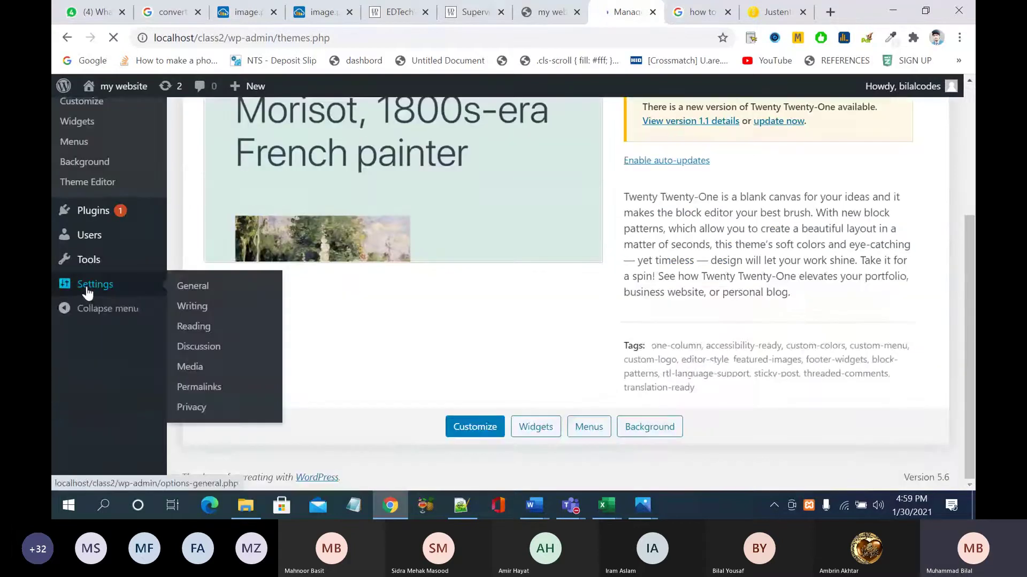
pyautogui.scroll(-4, 407, 300)
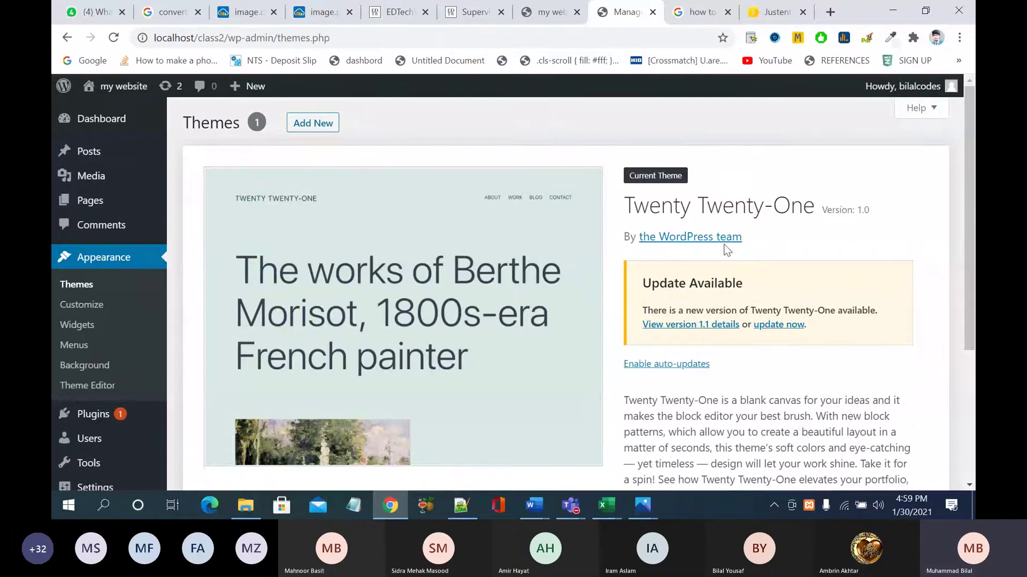
pyautogui.scroll(-2, 738, 342)
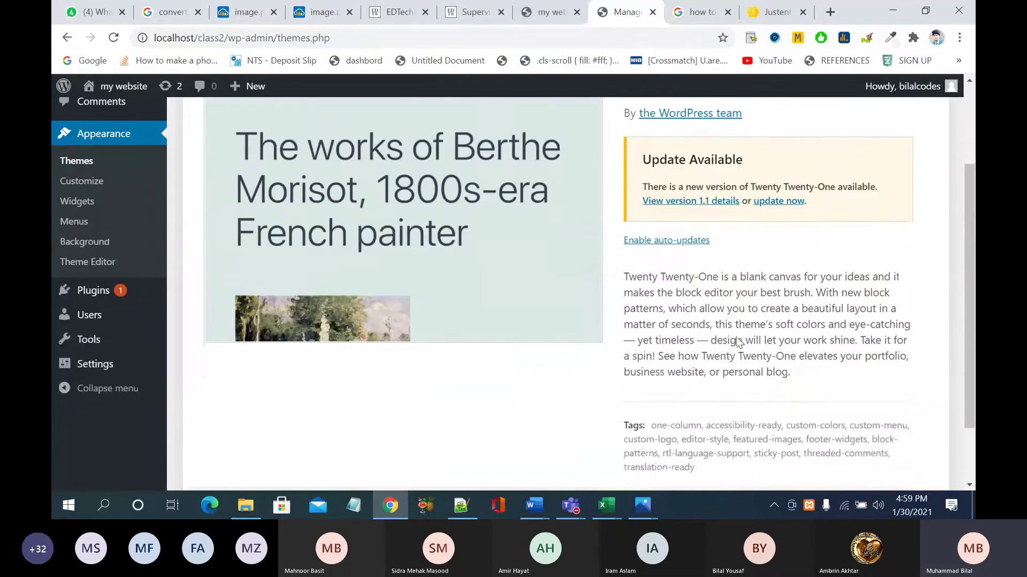
pyautogui.scroll(-2, 735, 337)
pyautogui.scroll(5, 735, 337)
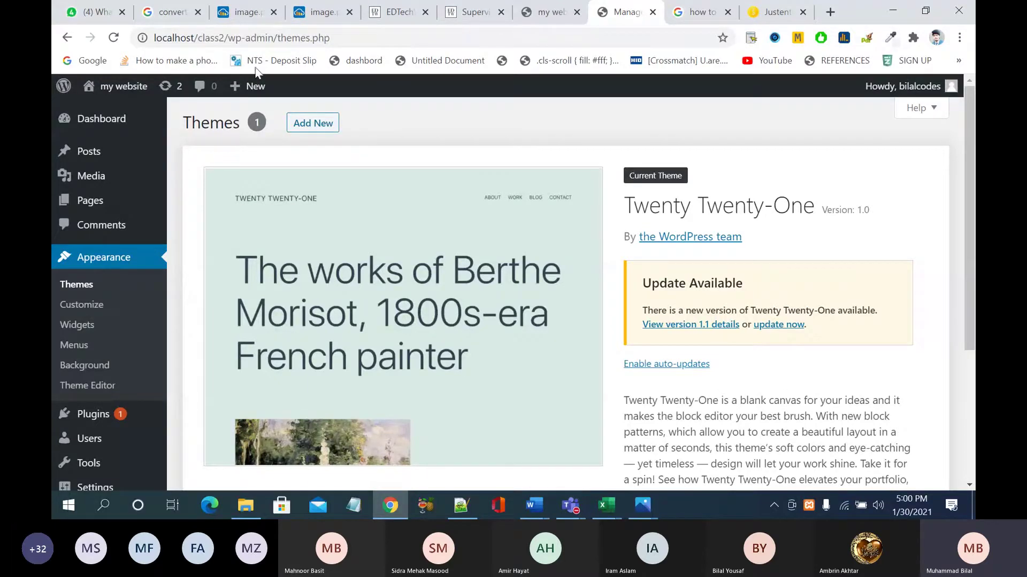
# Step: Open the page for adding new themes and browse through the featured themes
pyautogui.click(320, 122)
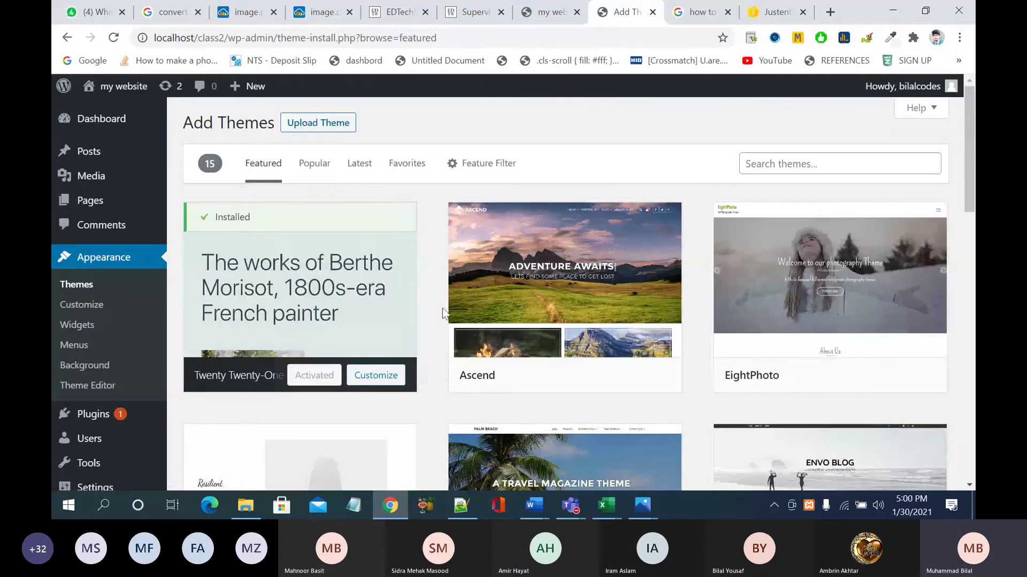
pyautogui.scroll(-10, 444, 321)
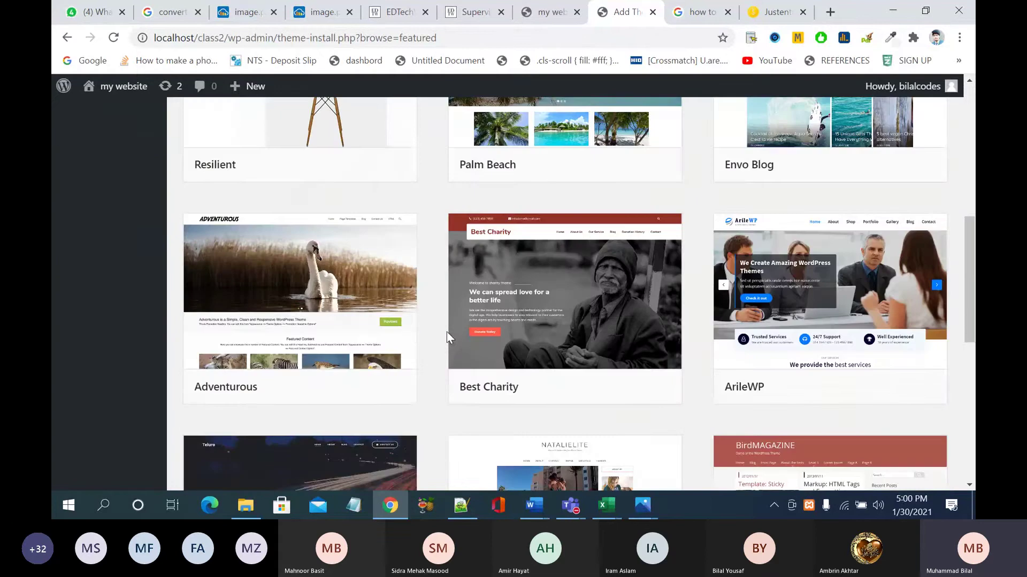
pyautogui.scroll(-3, 447, 337)
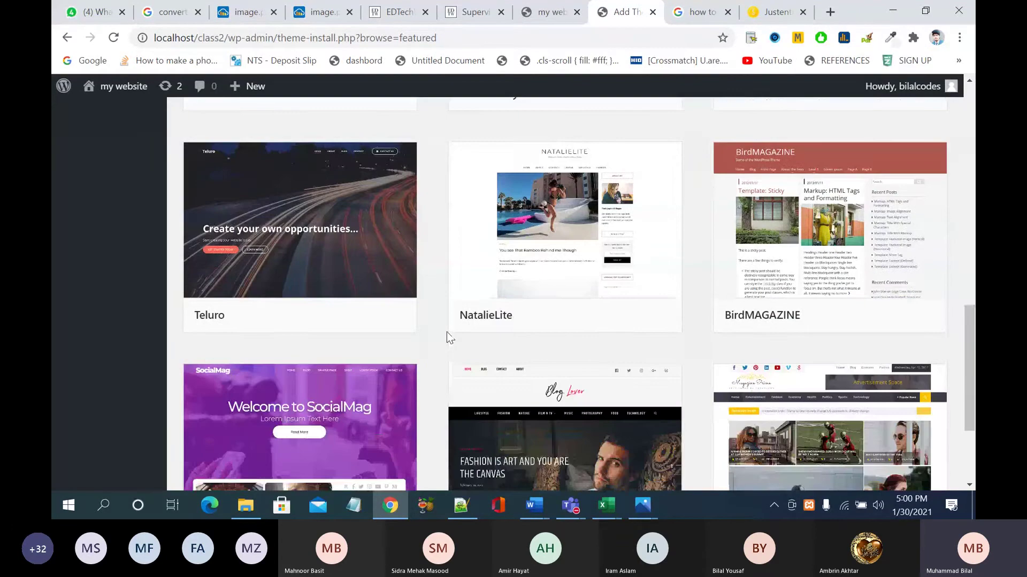
pyautogui.scroll(-3, 447, 338)
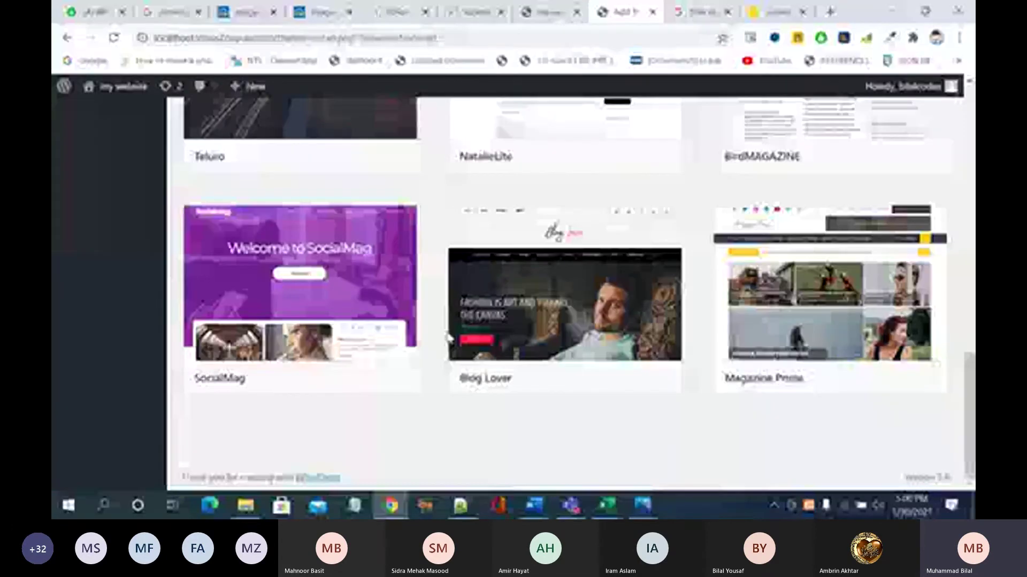
pyautogui.scroll(15, 448, 336)
pyautogui.scroll(3, 448, 337)
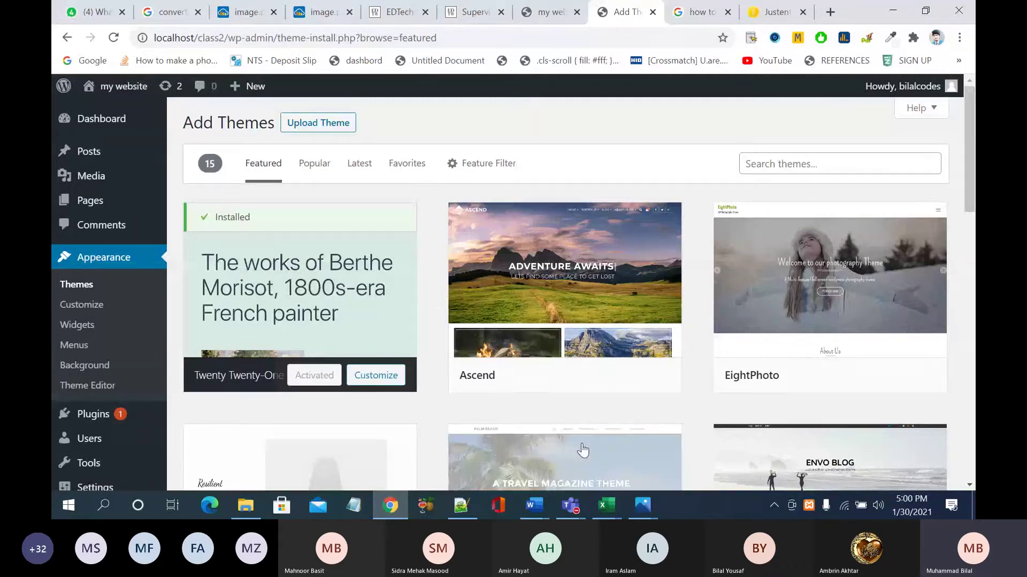
pyautogui.scroll(-10, 582, 451)
pyautogui.scroll(-2, 583, 451)
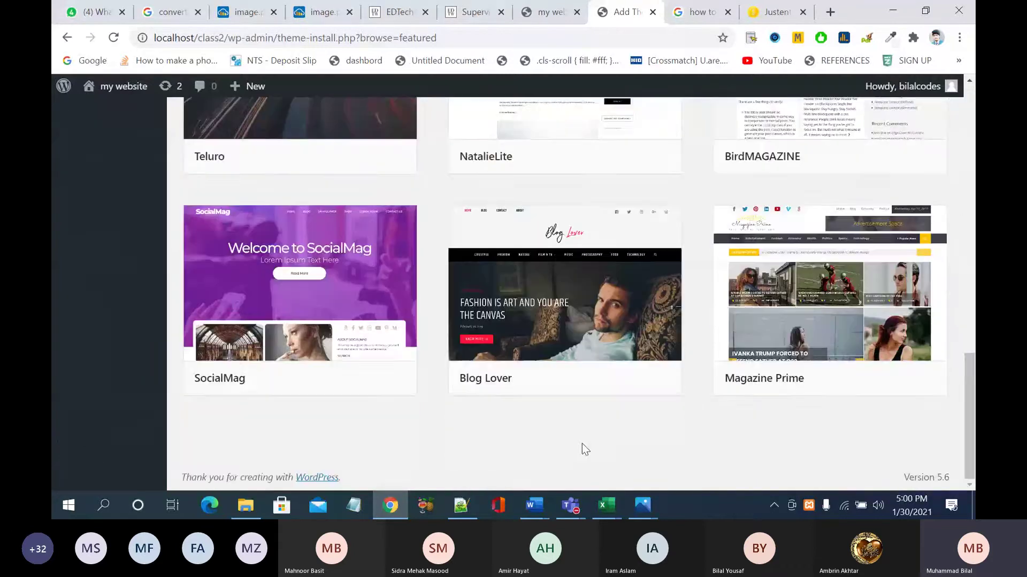
pyautogui.scroll(12, 582, 445)
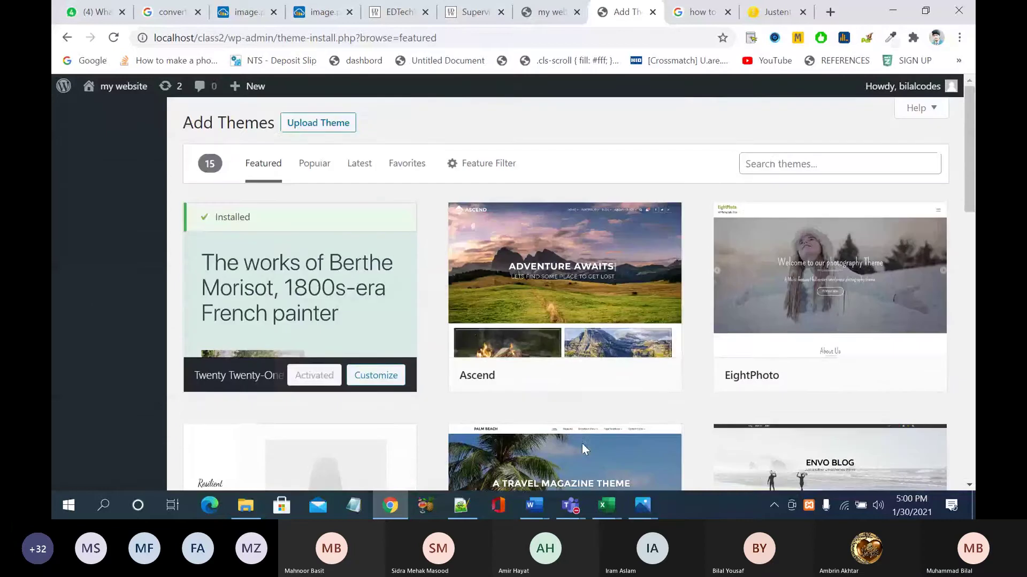
# Step: Preview the Ascend theme, read through its description and close the preview
pyautogui.moveTo(600, 345)
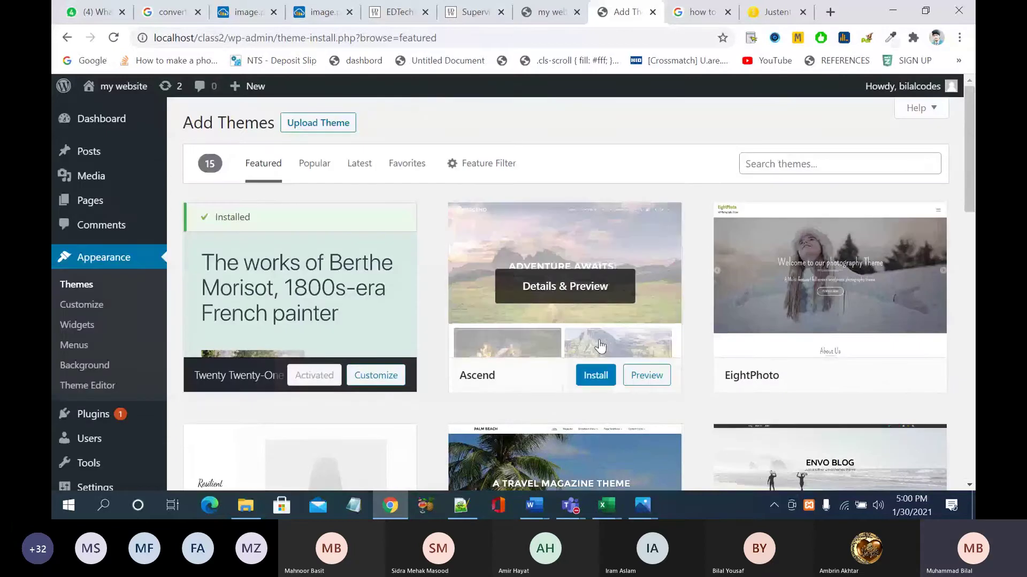
pyautogui.click(606, 303)
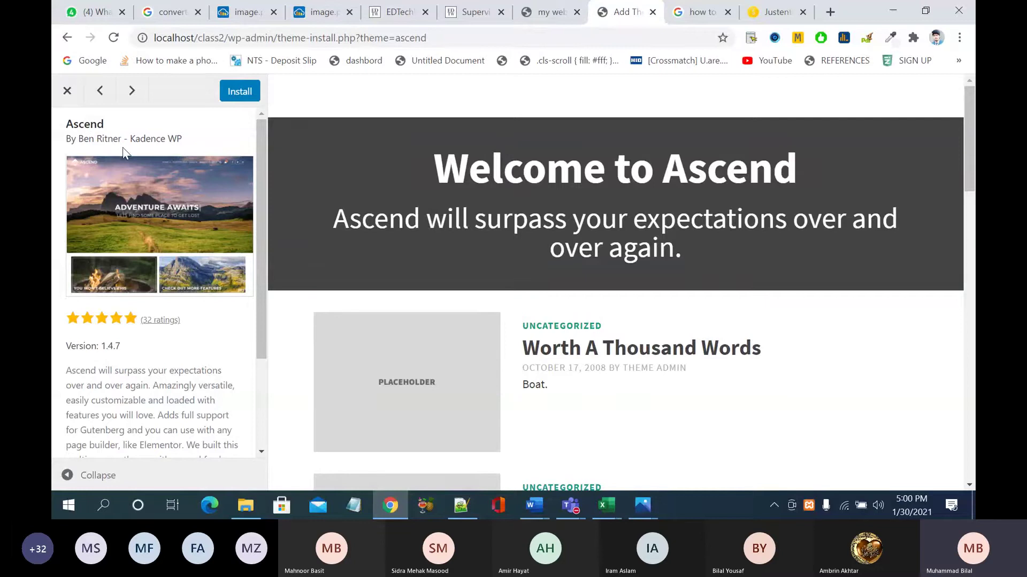
pyautogui.moveTo(261, 158); pyautogui.dragTo(267, 256)
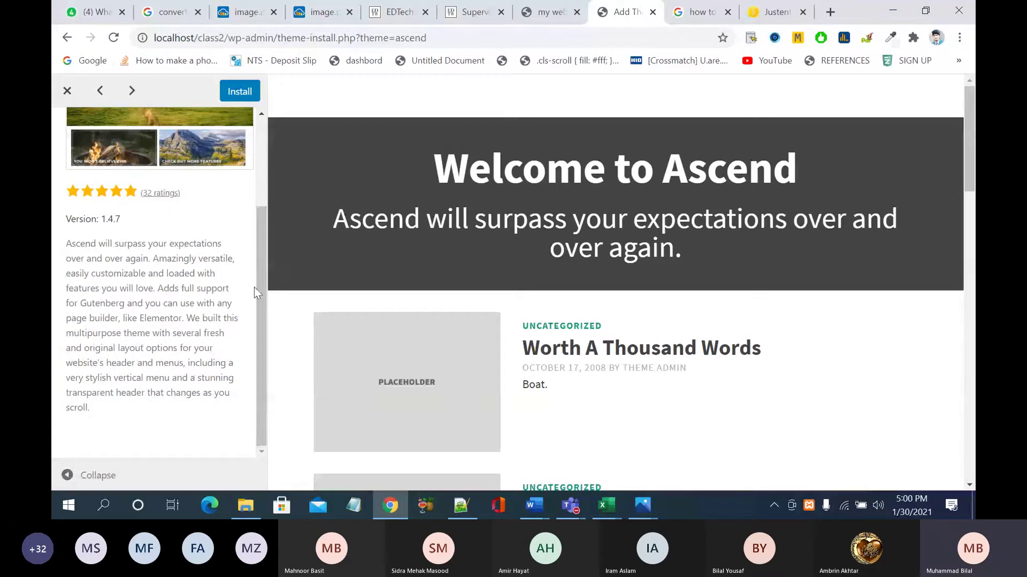
pyautogui.click(67, 91)
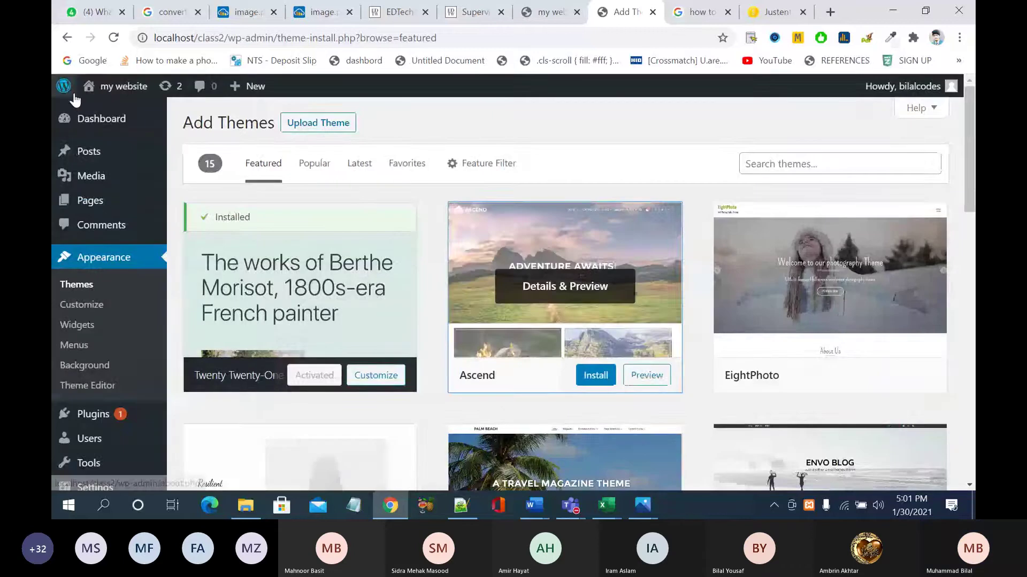
# Step: Reopen the Ascend preview, step forward to the EightPhoto theme and back, and close the preview
pyautogui.click(632, 321)
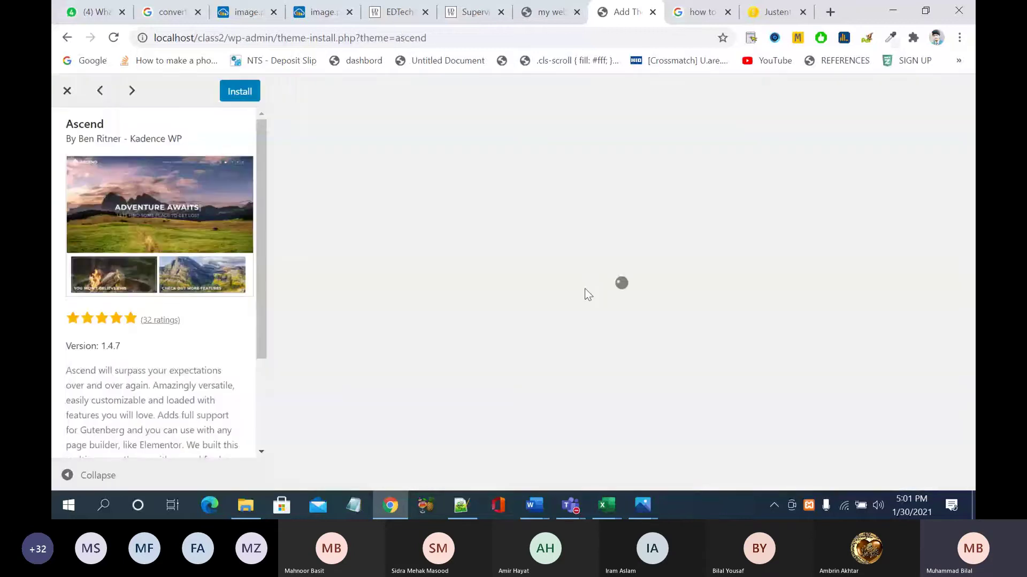
pyautogui.click(133, 91)
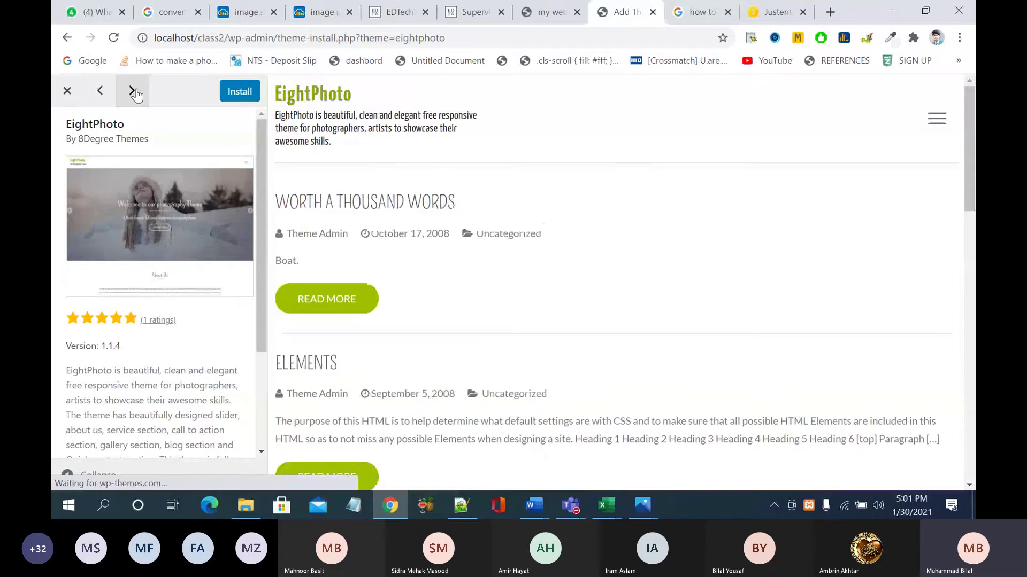
pyautogui.click(100, 91)
pyautogui.click(67, 91)
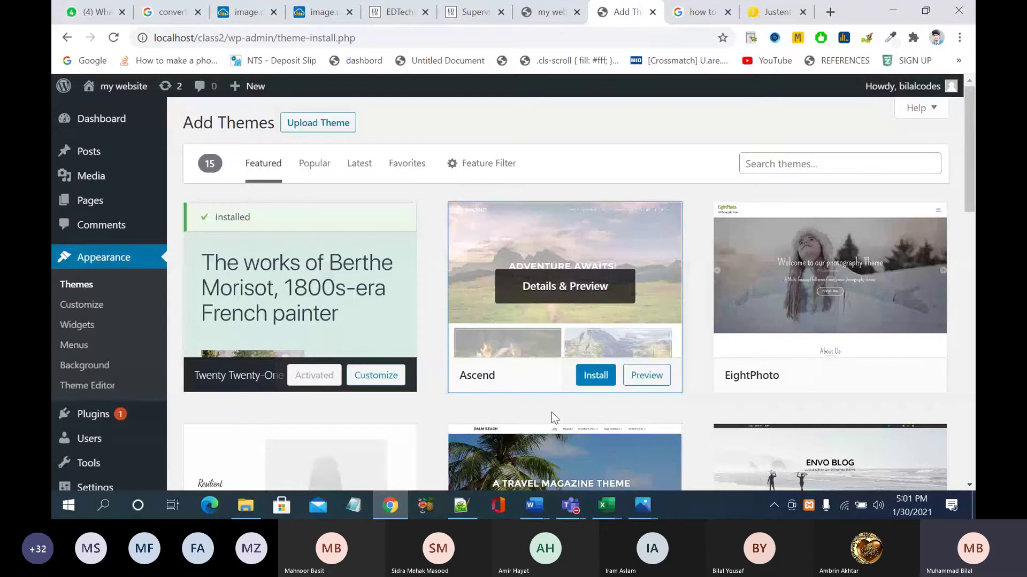
# Step: Close the Google search page and the Just Entrepreneurship website, leaving the Add Themes page open
pyautogui.click(769, 20)
pyautogui.click(728, 12)
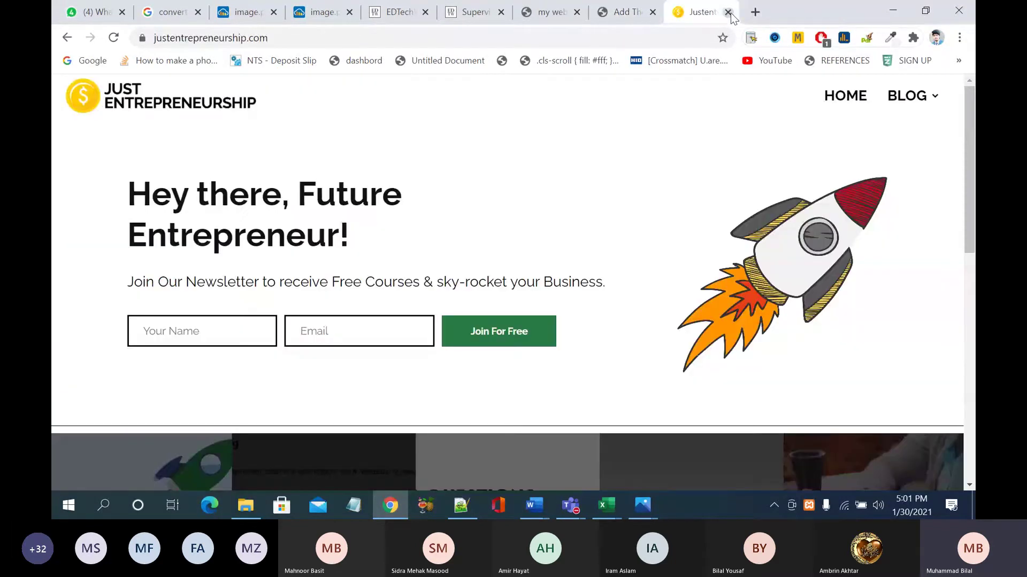
pyautogui.click(728, 12)
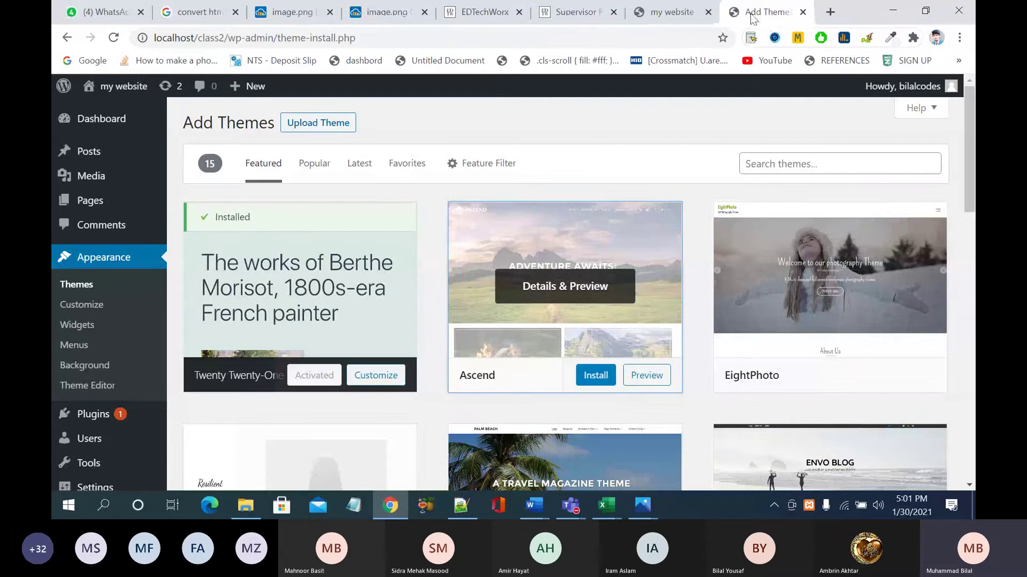
# Step: Open wordpress.org in a new browser tab and go to its Themes directory
pyautogui.click(831, 12)
pyautogui.write('wordpress.org')
pyautogui.press('Return')
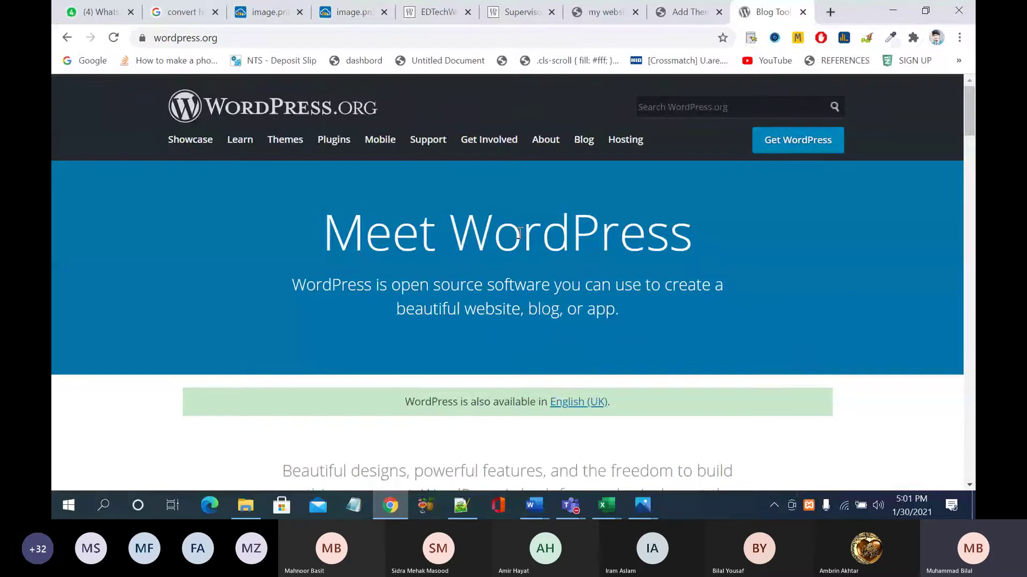
pyautogui.scroll(-4, 520, 233)
pyautogui.scroll(4, 520, 234)
pyautogui.click(292, 148)
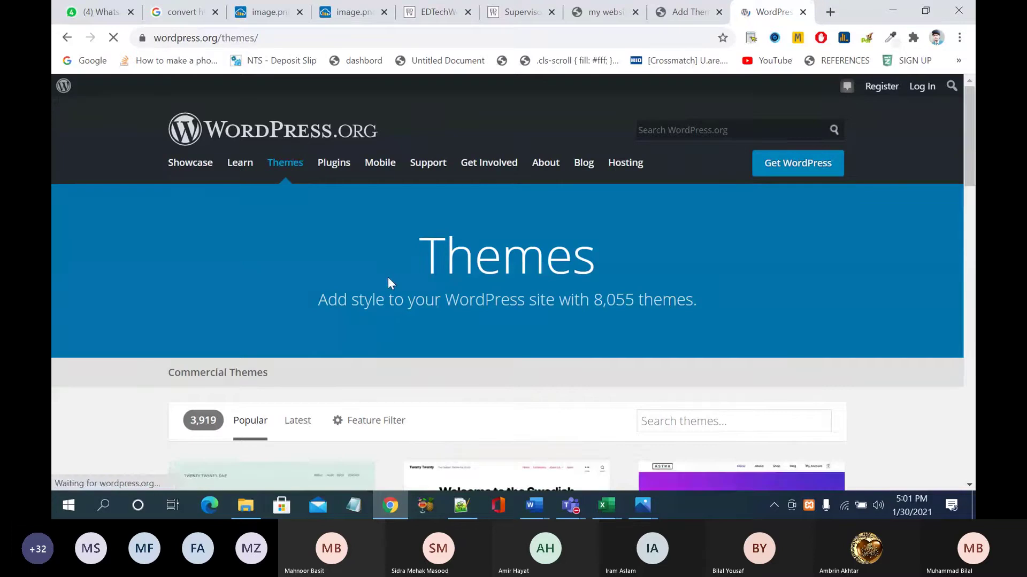
# Step: Look over the wordpress.org Themes directory, check the Ascend entry on the site's Add Themes page, and return to the directory
pyautogui.scroll(-2, 388, 278)
pyautogui.scroll(-3, 391, 283)
pyautogui.scroll(-4, 390, 282)
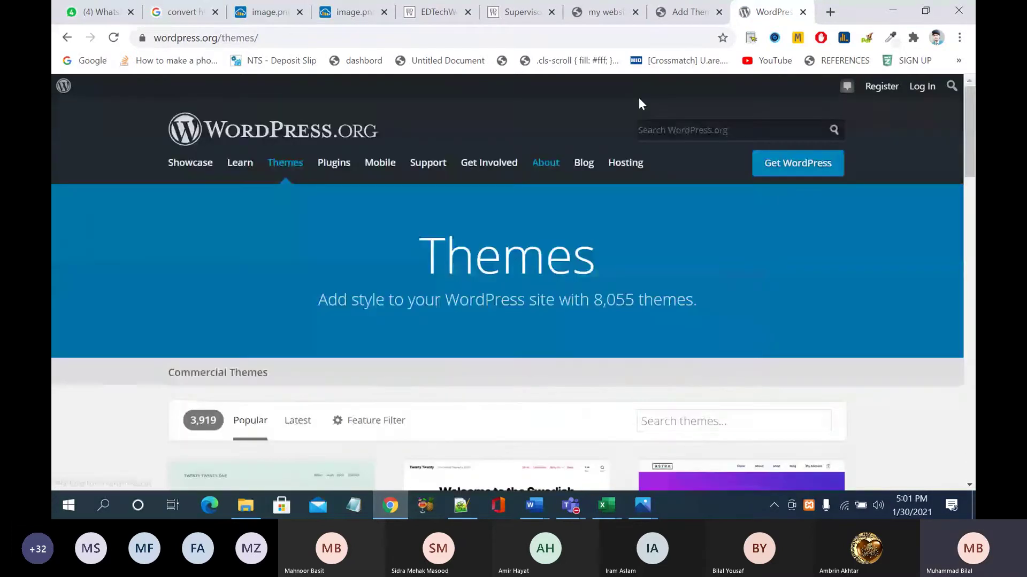
pyautogui.click(688, 13)
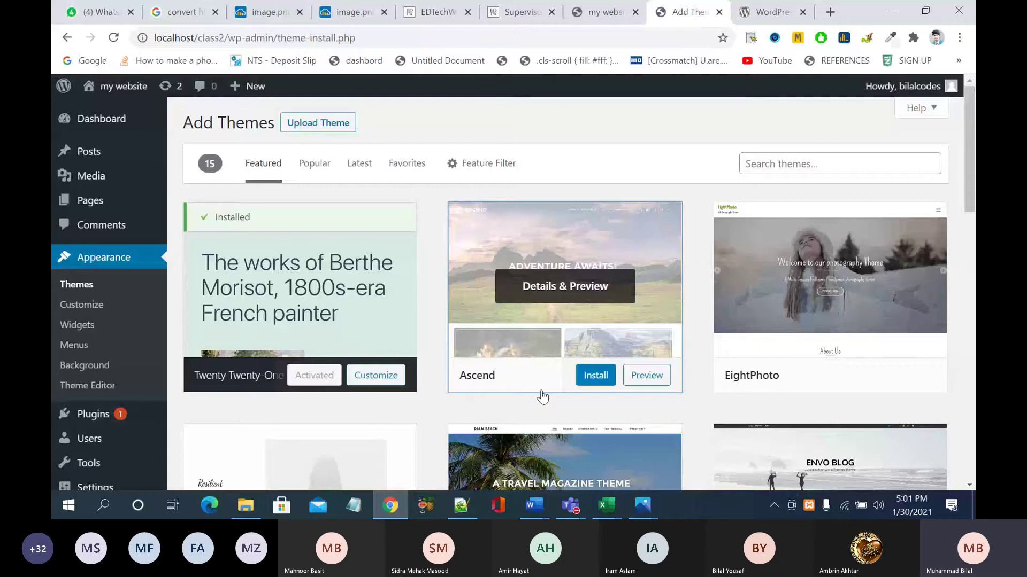
pyautogui.click(772, 12)
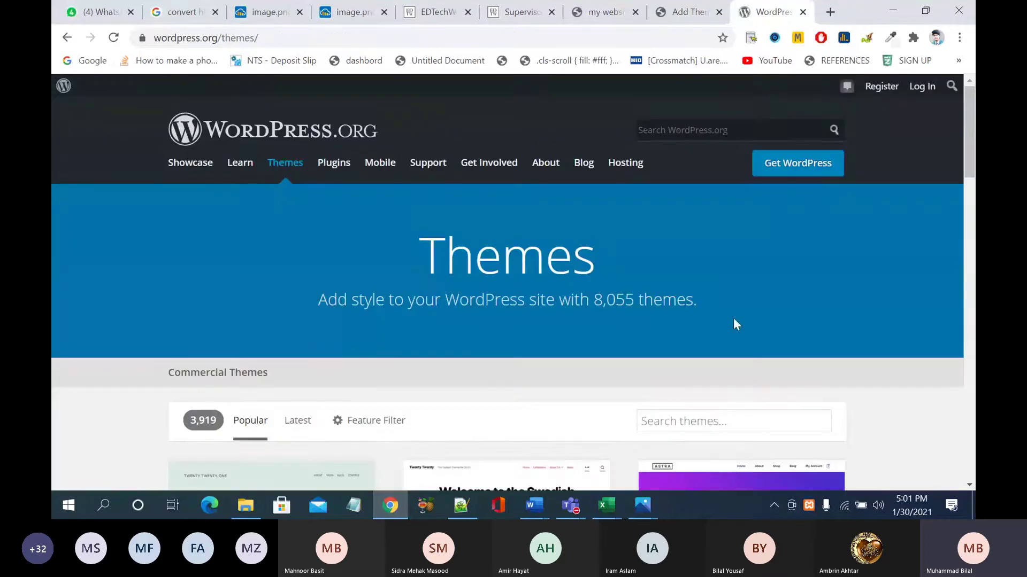
# Step: Search the wordpress.org themes for "ascend" and open the Ascend theme's details page
pyautogui.click(712, 422)
pyautogui.write('ascend')
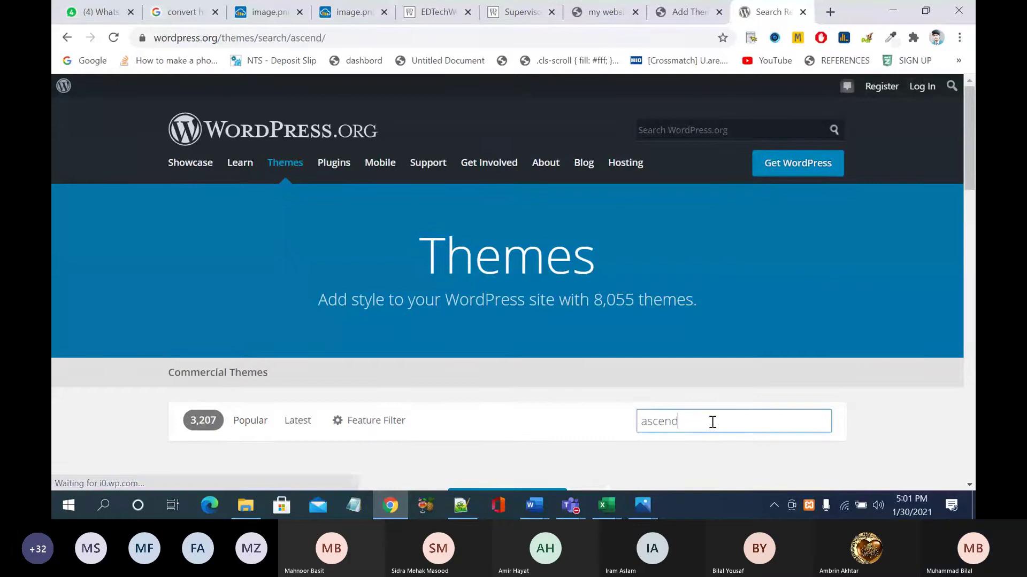
pyautogui.scroll(-5, 712, 422)
pyautogui.moveTo(194, 278)
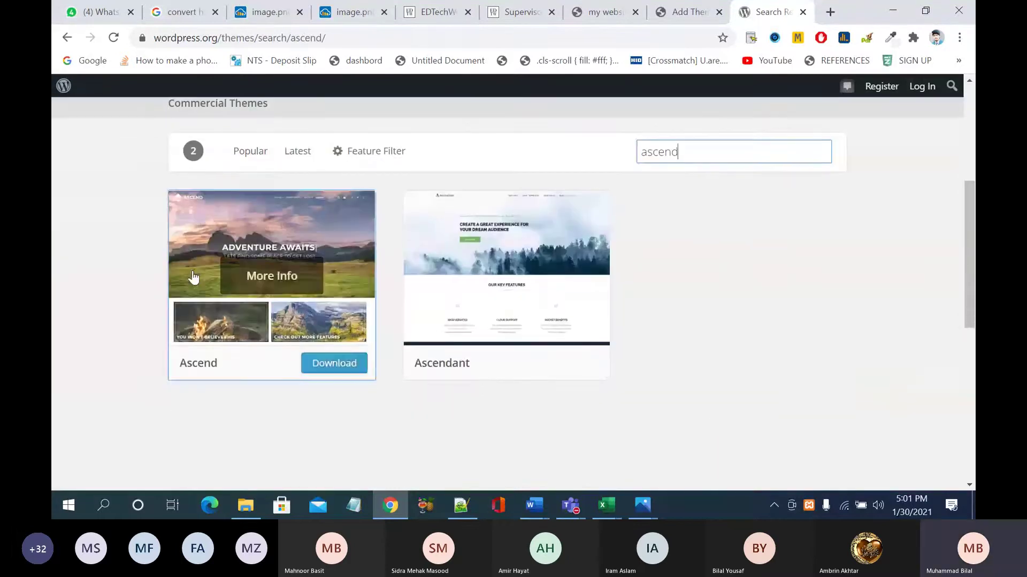
pyautogui.click(285, 277)
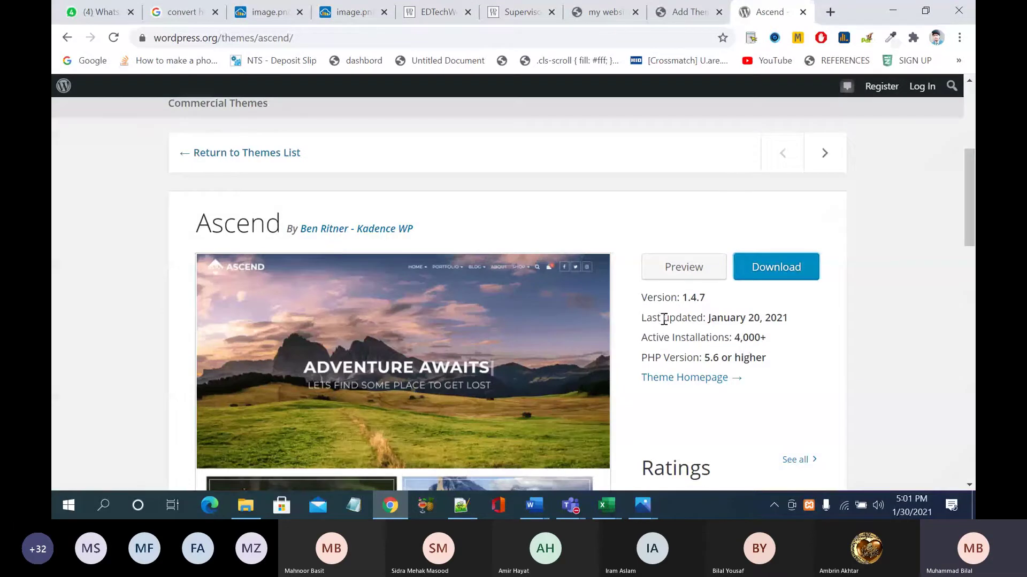
# Step: Review Ascend's version, update date and active installations, then compare with its entry on the Add Themes page and return
pyautogui.scroll(-2, 792, 394)
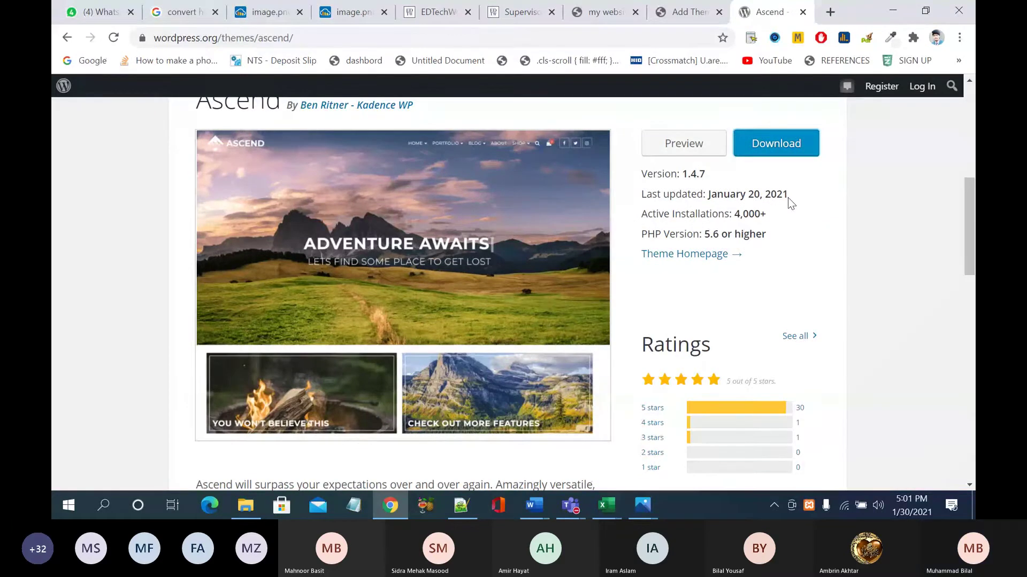
pyautogui.scroll(1, 787, 197)
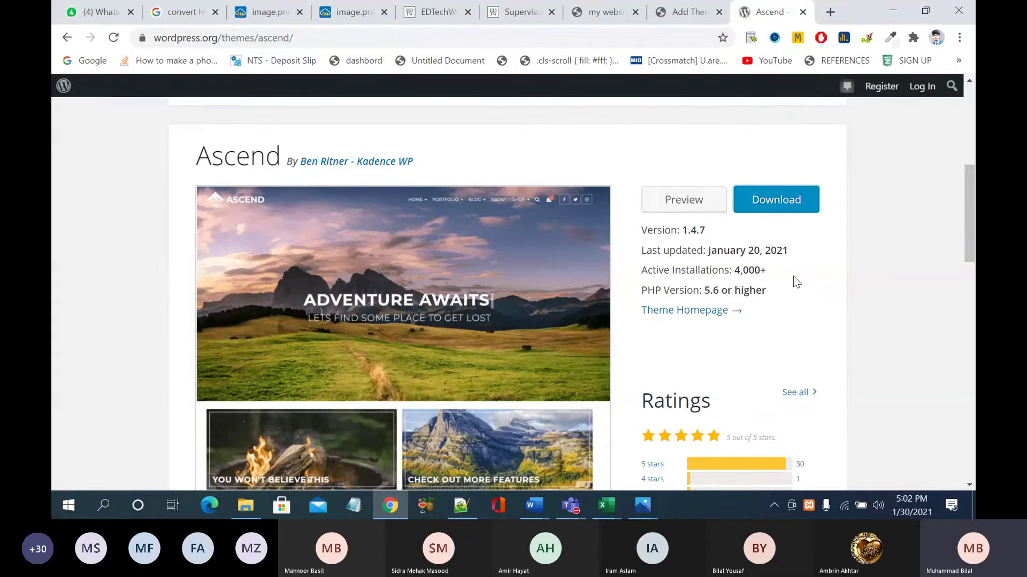
pyautogui.click(690, 12)
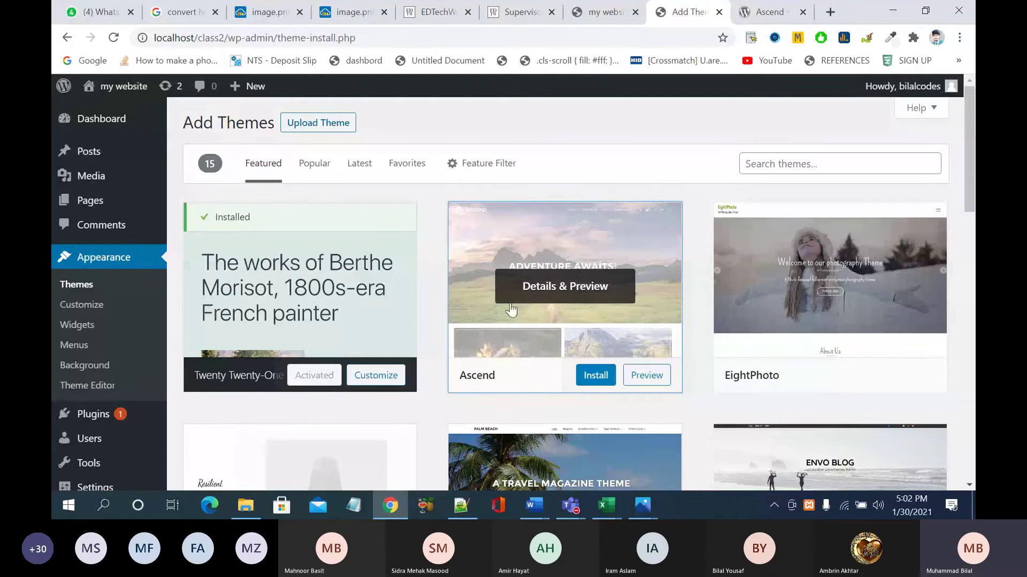
pyautogui.click(776, 12)
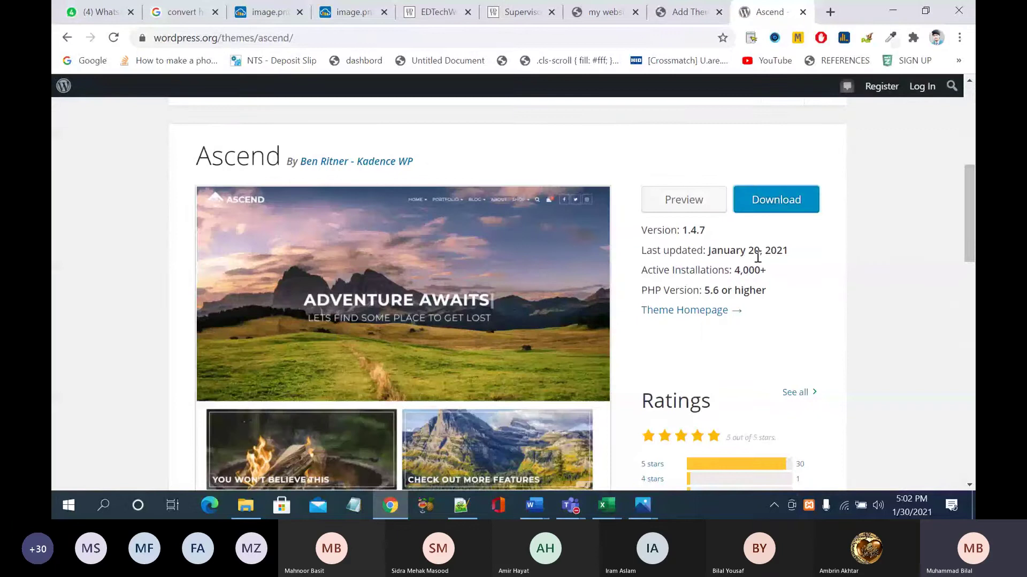
# Step: Examine the Ascend theme's ratings, description and tags on its wordpress.org page
pyautogui.scroll(-1, 779, 267)
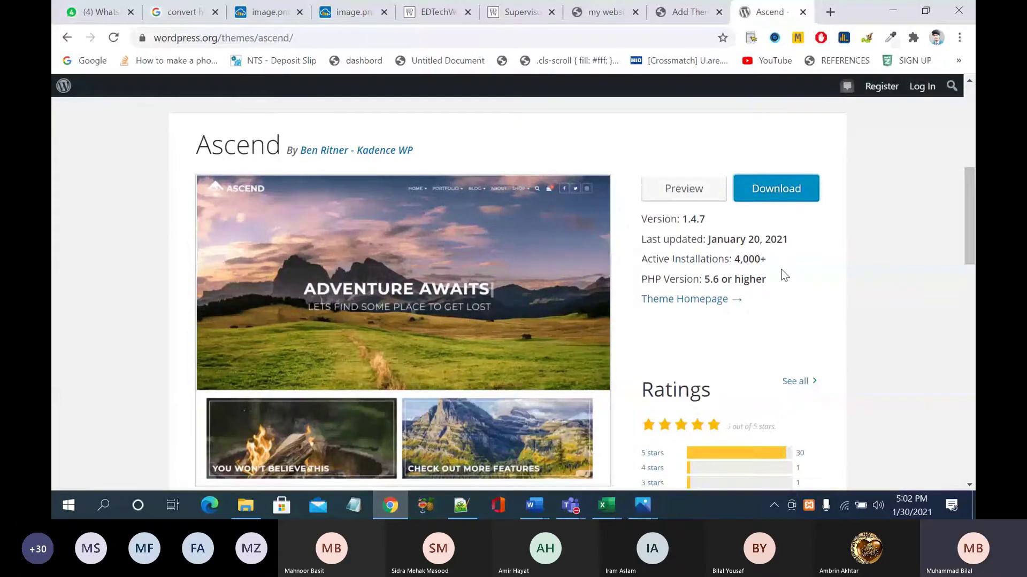
pyautogui.scroll(-1, 760, 298)
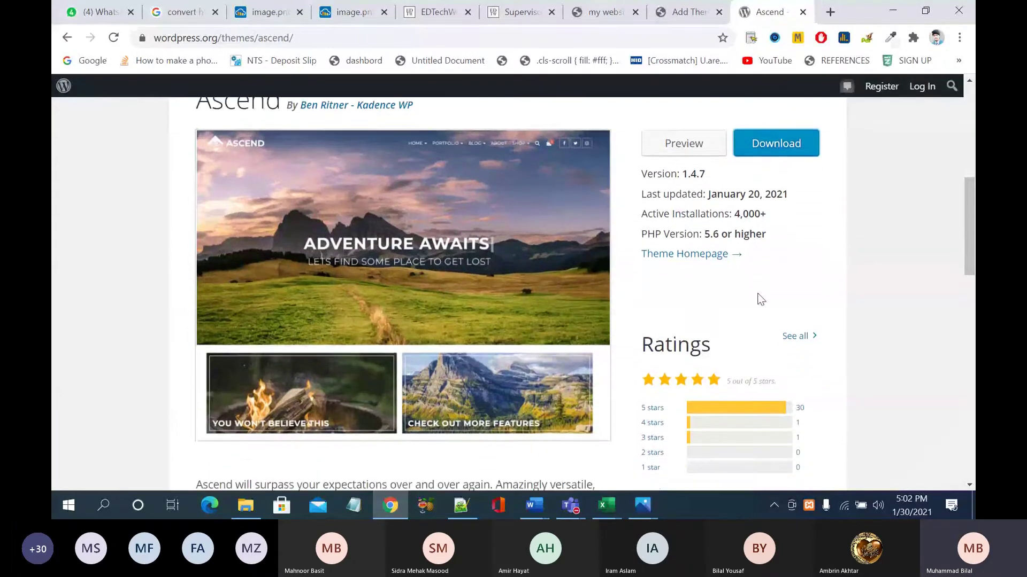
pyautogui.scroll(-1, 760, 299)
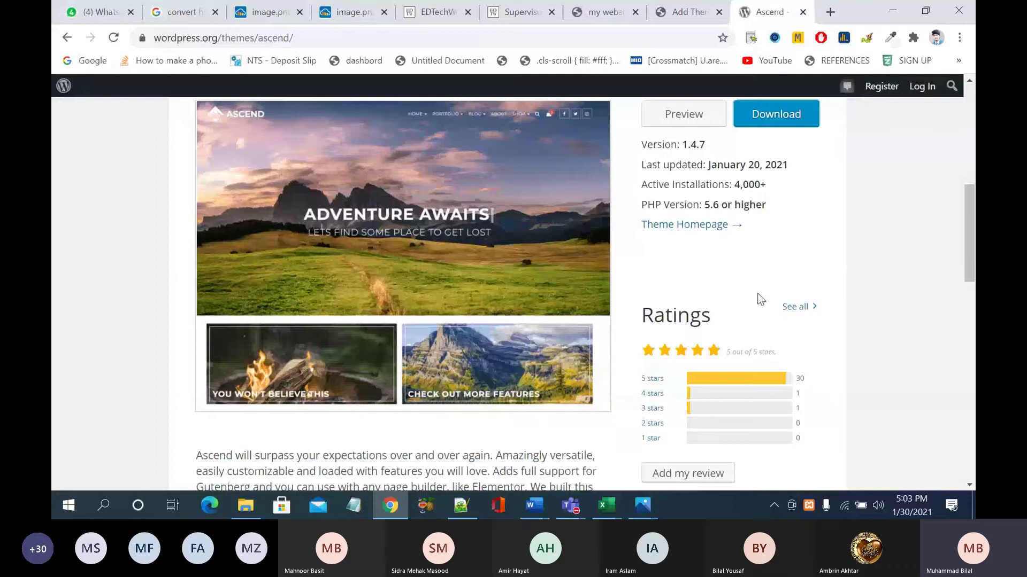
pyautogui.scroll(-1, 760, 299)
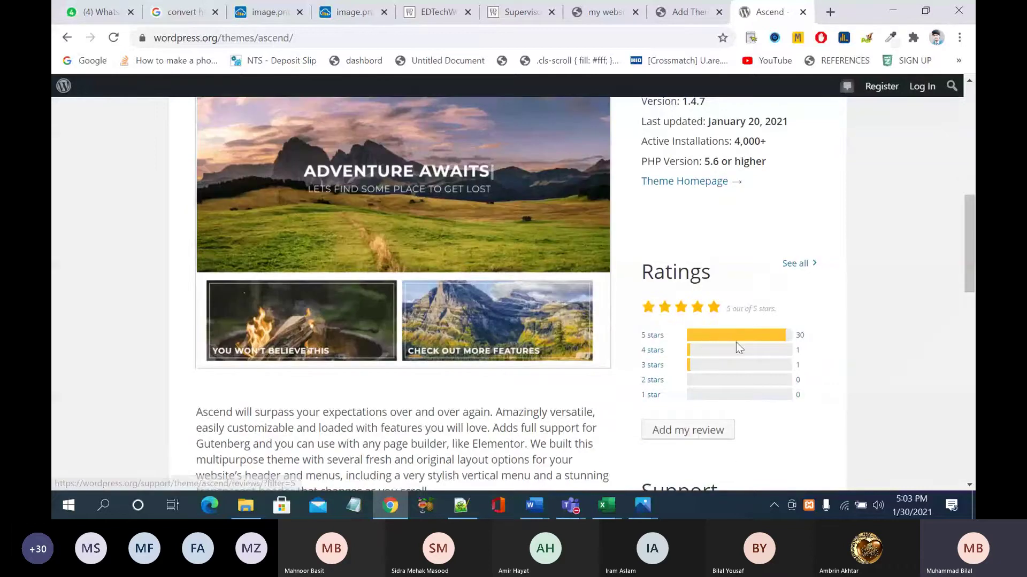
pyautogui.scroll(-5, 736, 343)
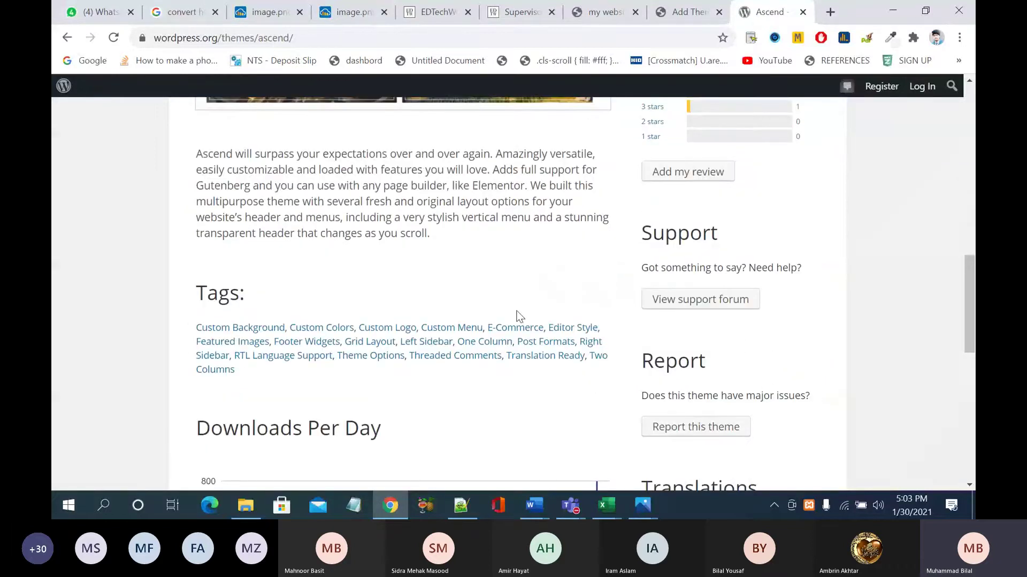
pyautogui.scroll(1, 535, 319)
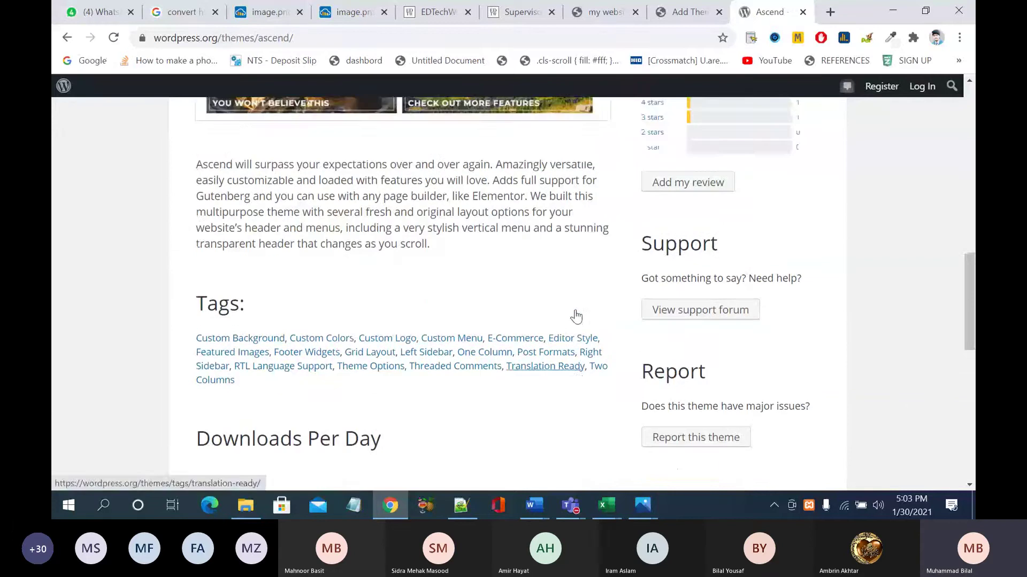
pyautogui.scroll(6, 576, 317)
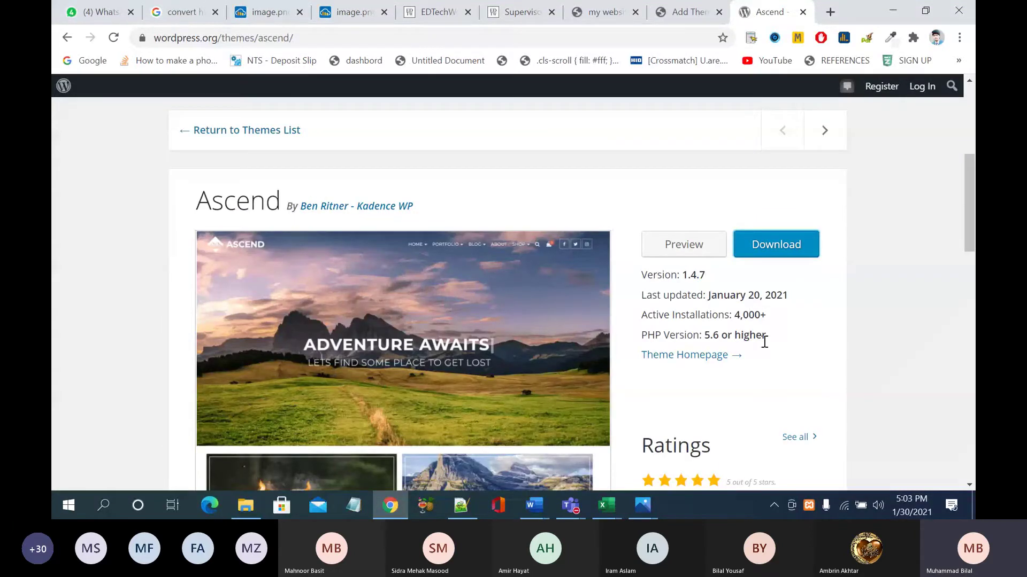
pyautogui.scroll(-5, 765, 343)
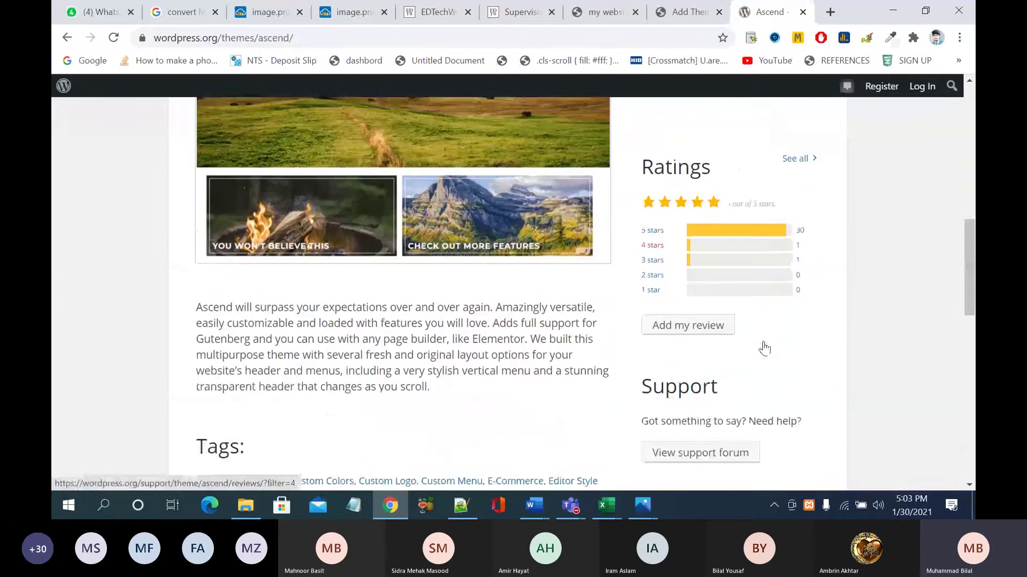
pyautogui.scroll(-2, 765, 349)
pyautogui.scroll(10, 763, 342)
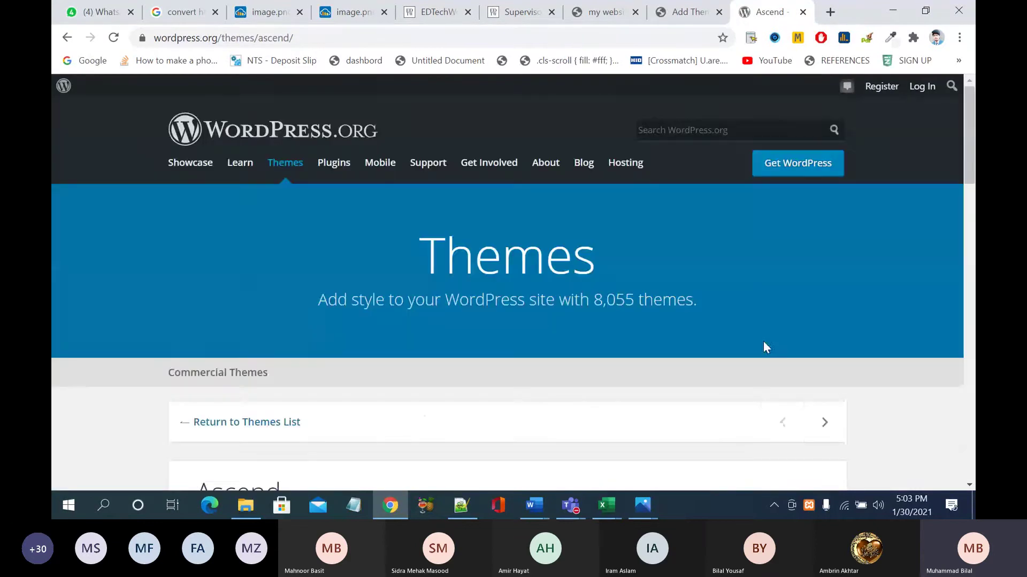
# Step: Return to the site's Add Themes page and look through the featured themes
pyautogui.click(689, 13)
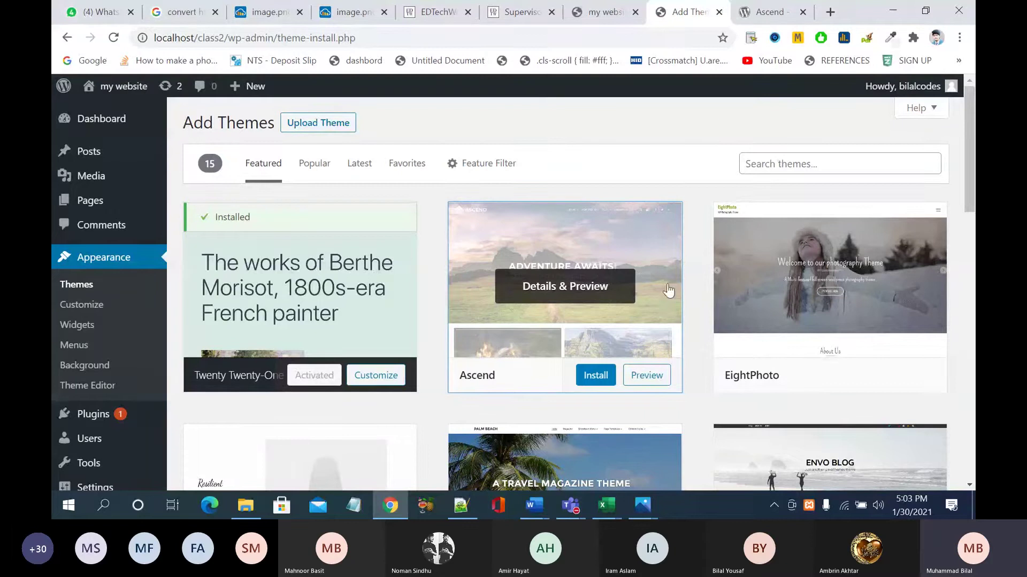
pyautogui.scroll(-3, 681, 293)
pyautogui.scroll(-1, 681, 293)
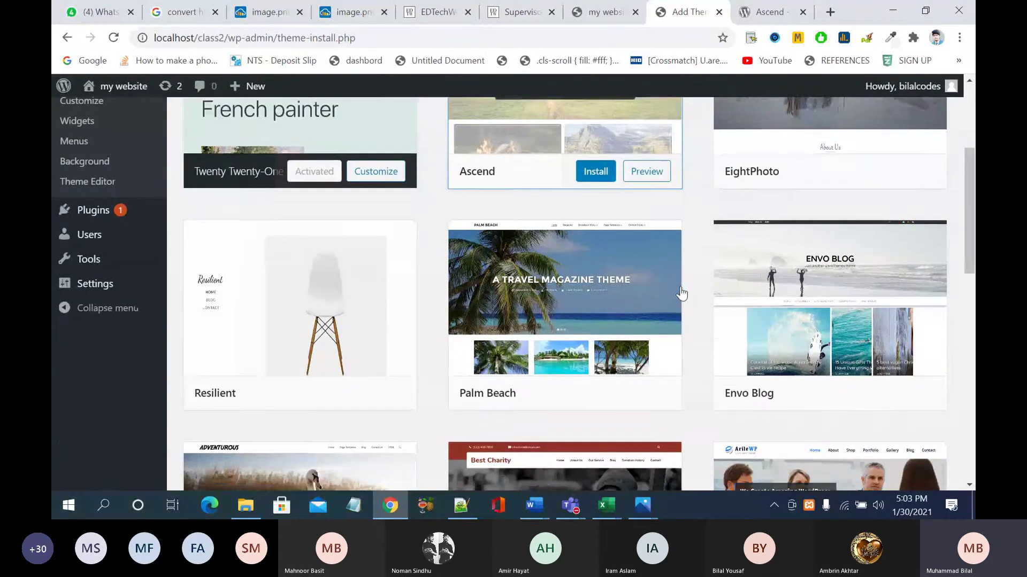
pyautogui.scroll(4, 681, 293)
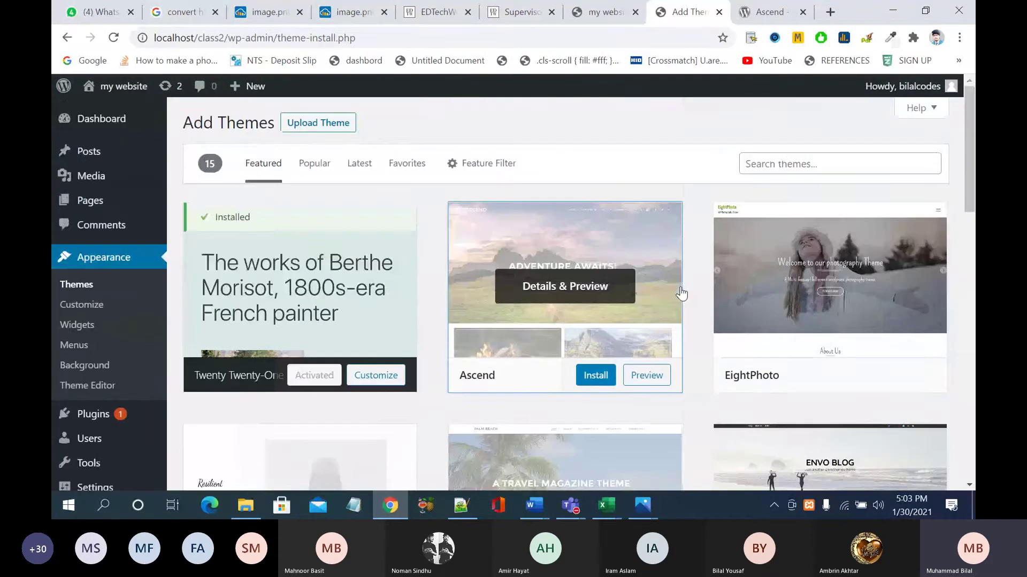
# Step: Browse the Popular and Latest theme listings on the Add Themes page, then show the Favorites section
pyautogui.click(322, 175)
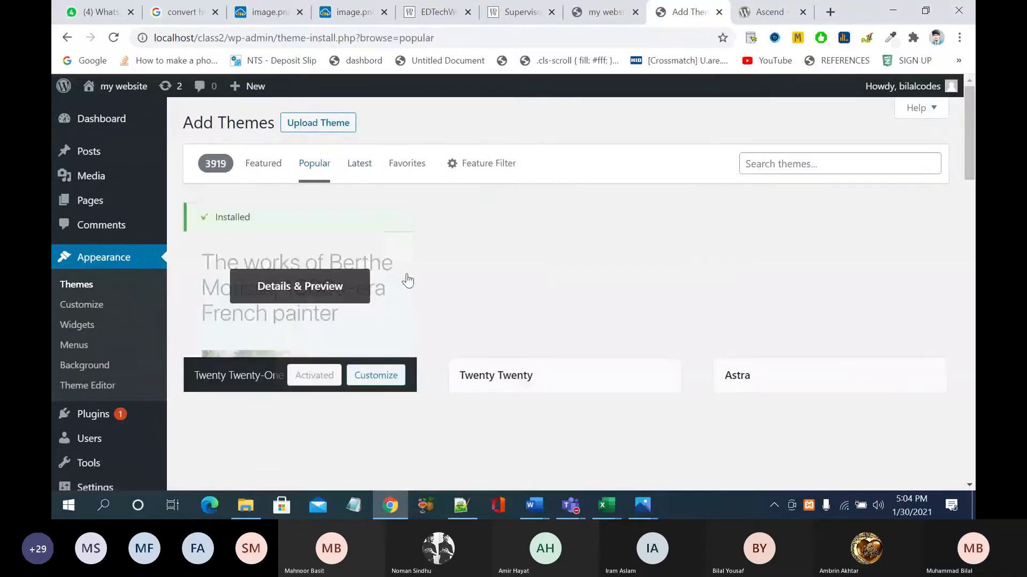
pyautogui.scroll(-3, 406, 275)
pyautogui.scroll(3, 406, 274)
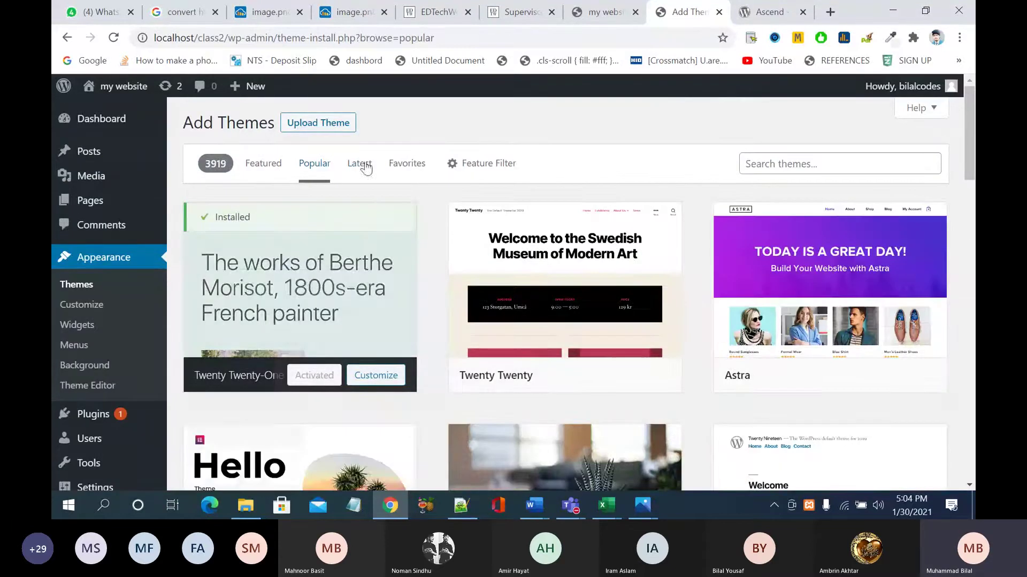
pyautogui.click(360, 164)
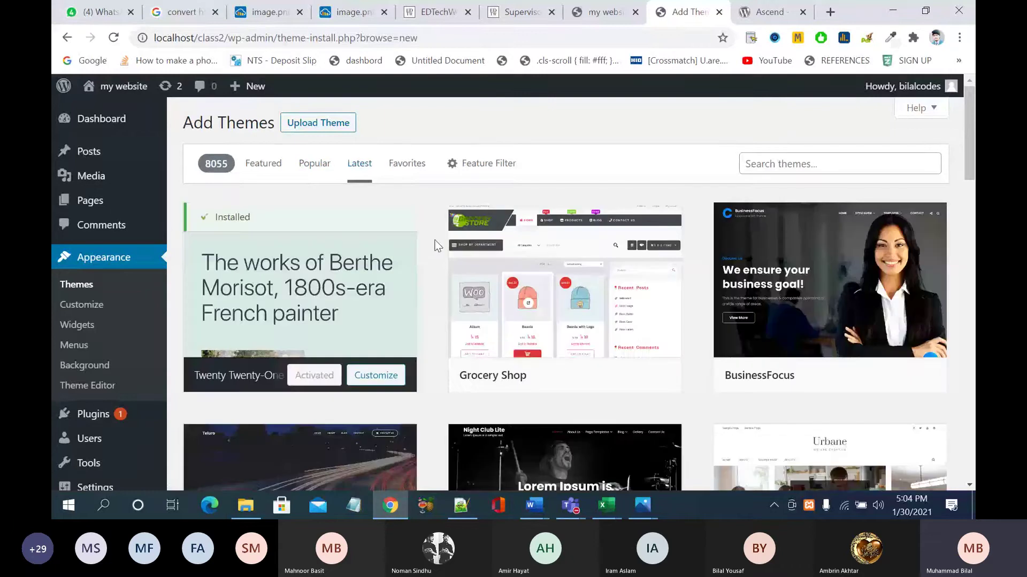
pyautogui.click(407, 164)
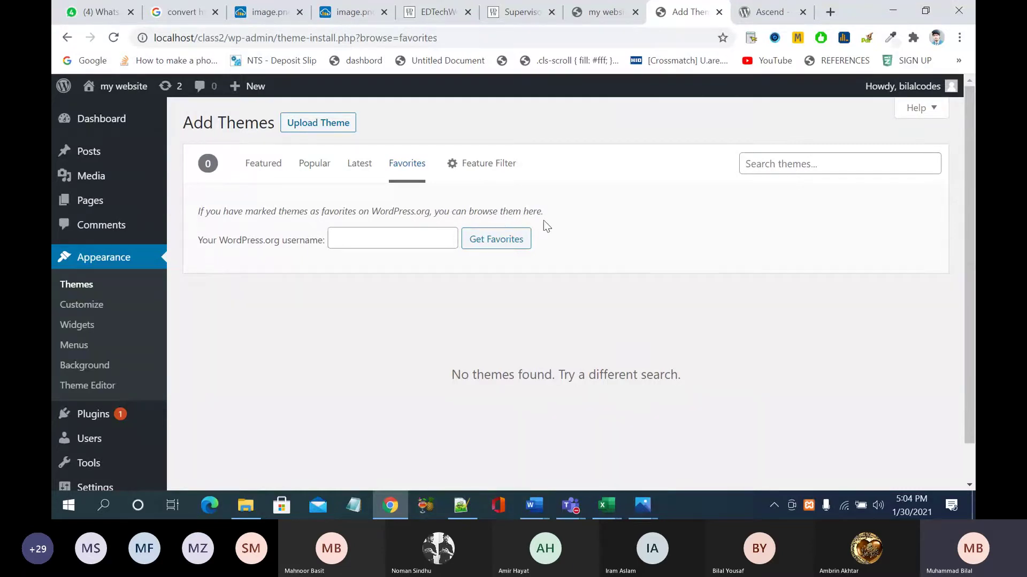
# Step: Return to wordpress.org, go back to the "ascend" search results and reopen the Ascend theme's details page
pyautogui.click(770, 12)
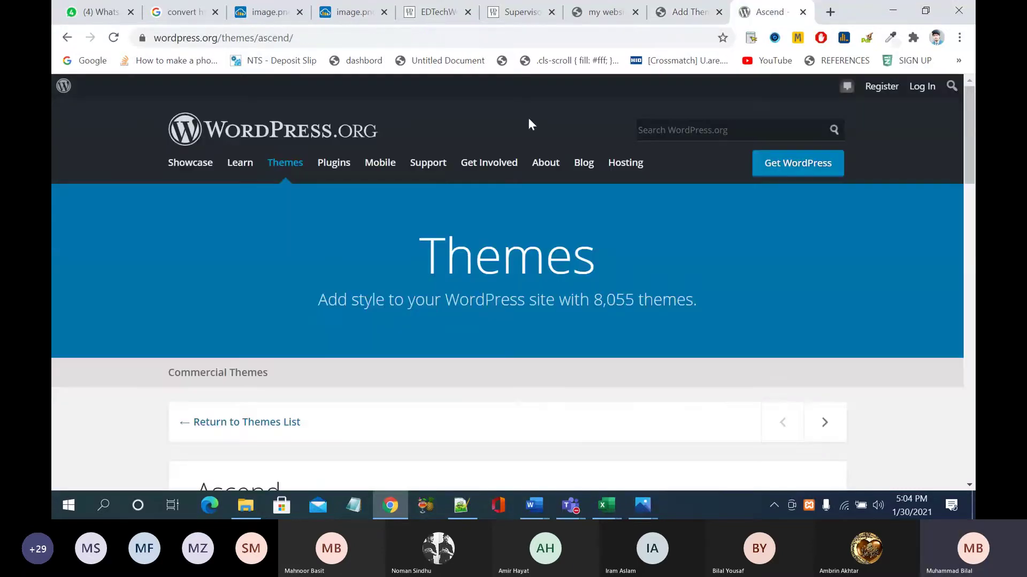
pyautogui.scroll(-6, 354, 272)
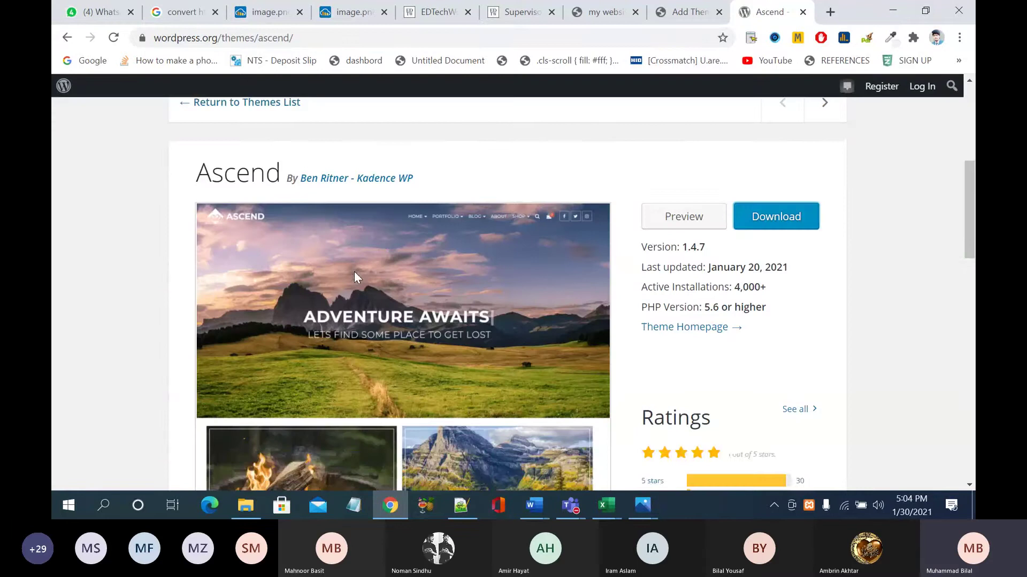
pyautogui.scroll(6, 354, 272)
pyautogui.click(67, 37)
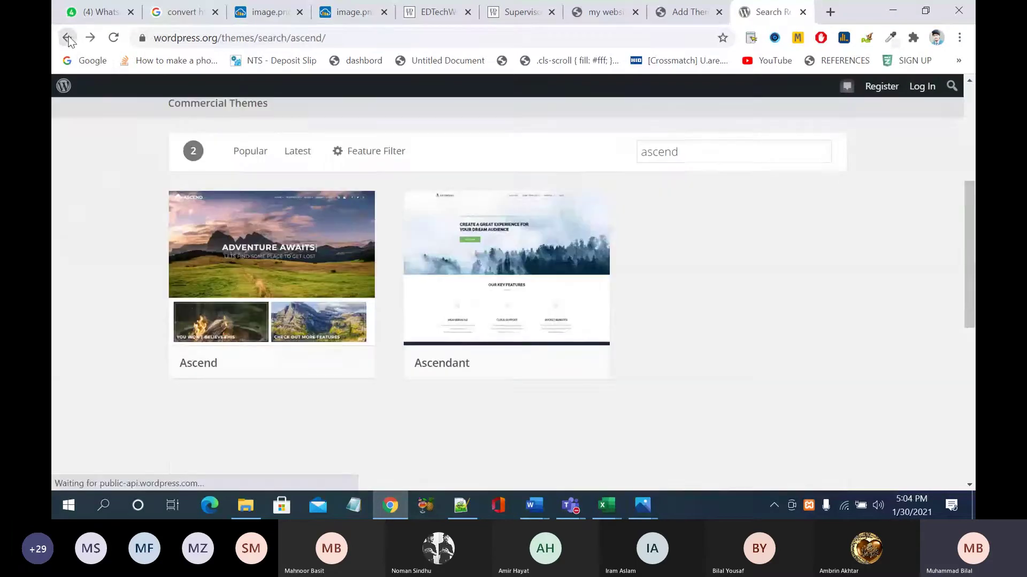
pyautogui.click(698, 149)
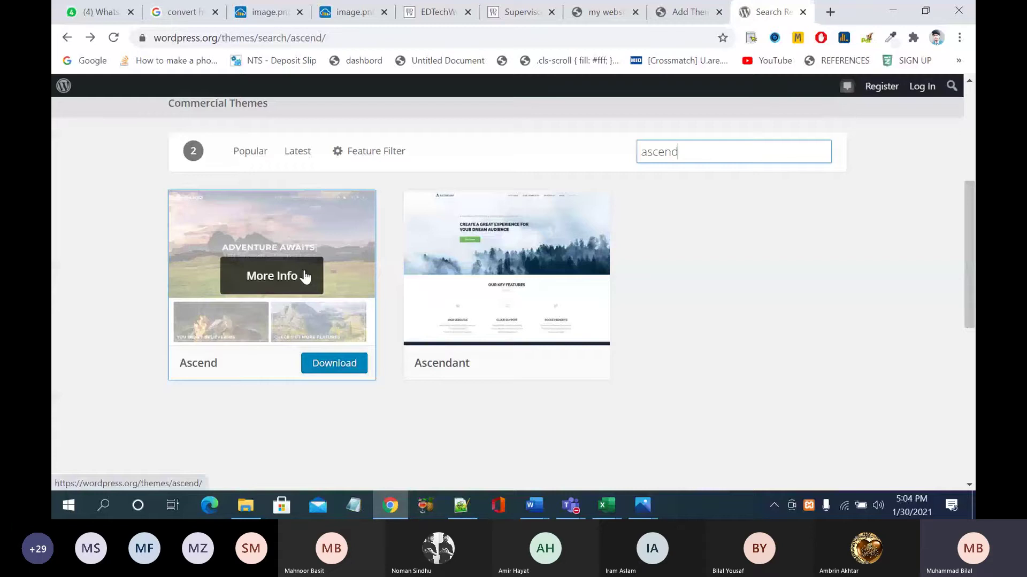
pyautogui.rightClick(304, 276)
pyautogui.click(282, 277)
pyautogui.click(283, 274)
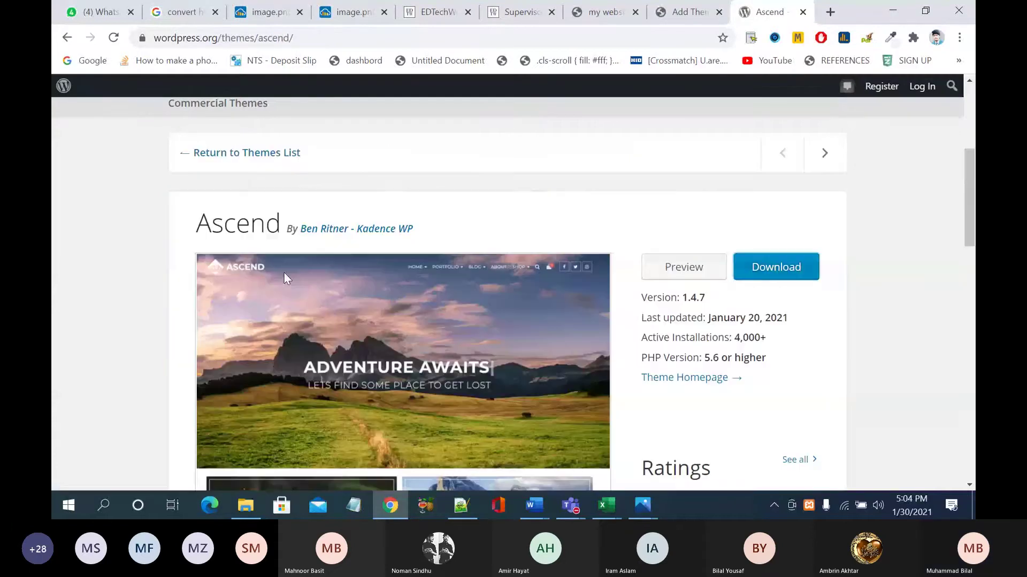
# Step: Look through the entire Ascend details page down to the downloads chart and the page footer
pyautogui.scroll(-5, 620, 309)
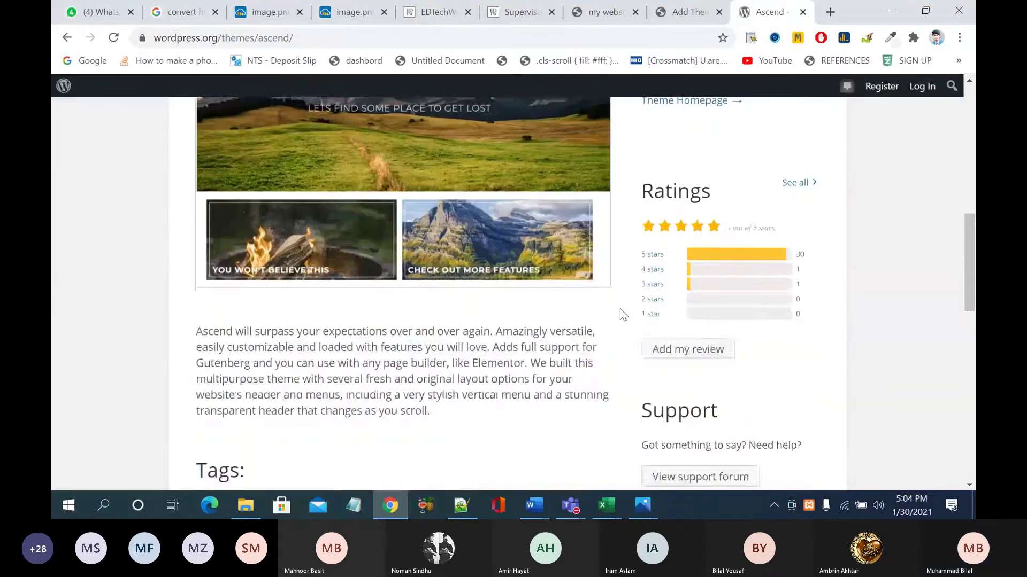
pyautogui.scroll(5, 621, 310)
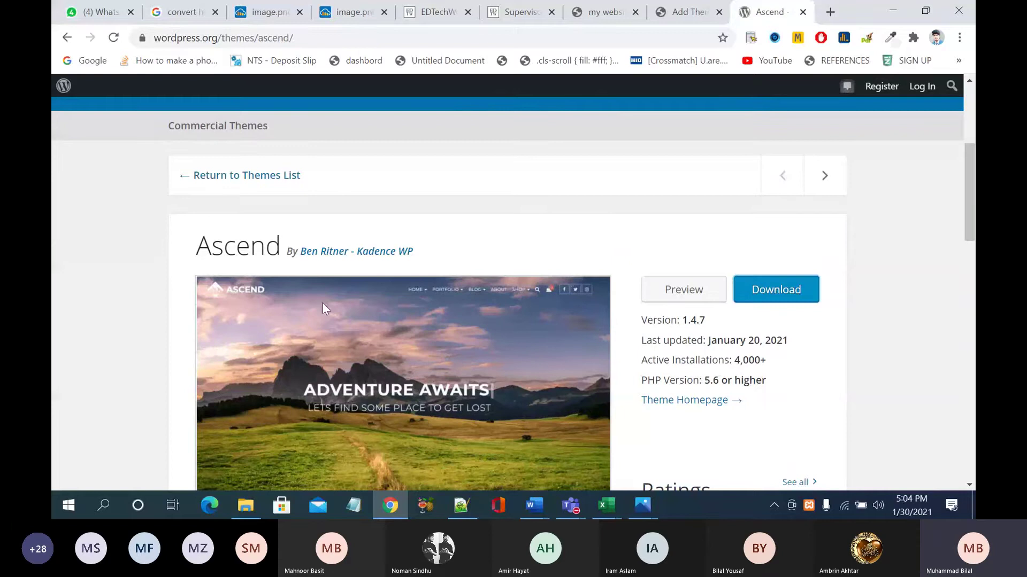
pyautogui.scroll(-20, 415, 336)
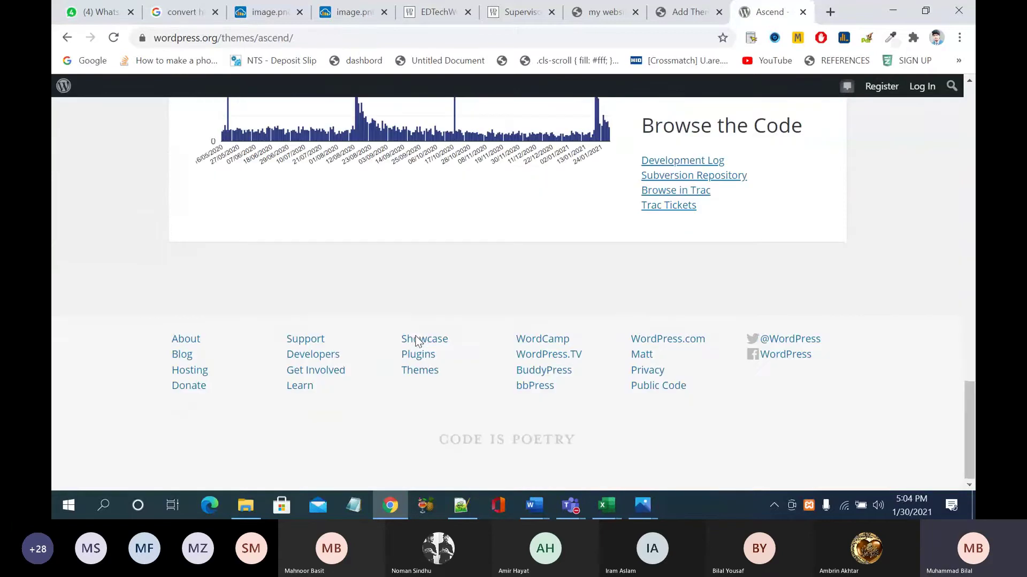
pyautogui.scroll(1, 416, 341)
pyautogui.scroll(6, 417, 342)
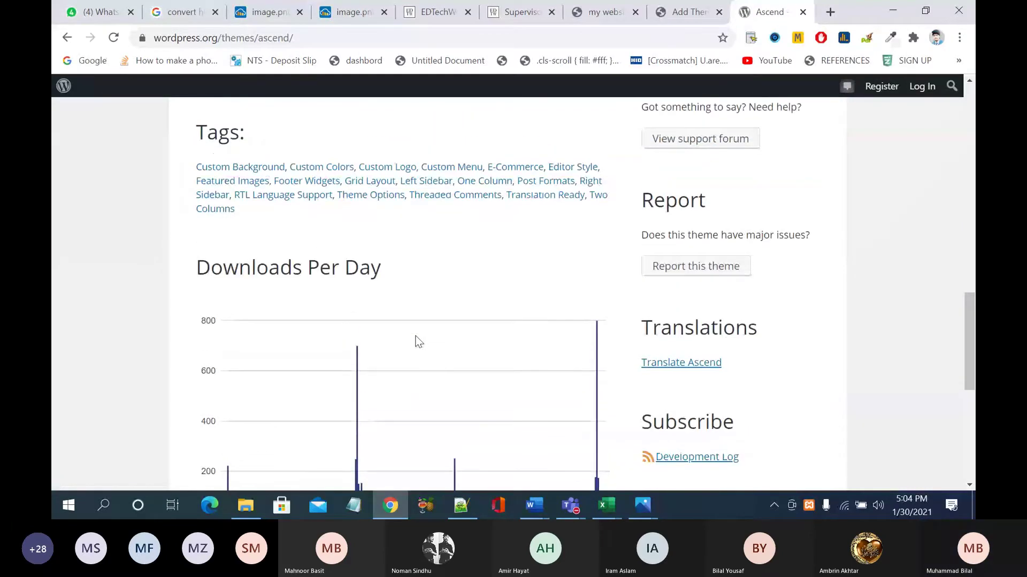
# Step: Return from the Ascend details page to the wordpress.org search results and clear the "ascend" search
pyautogui.scroll(8, 418, 341)
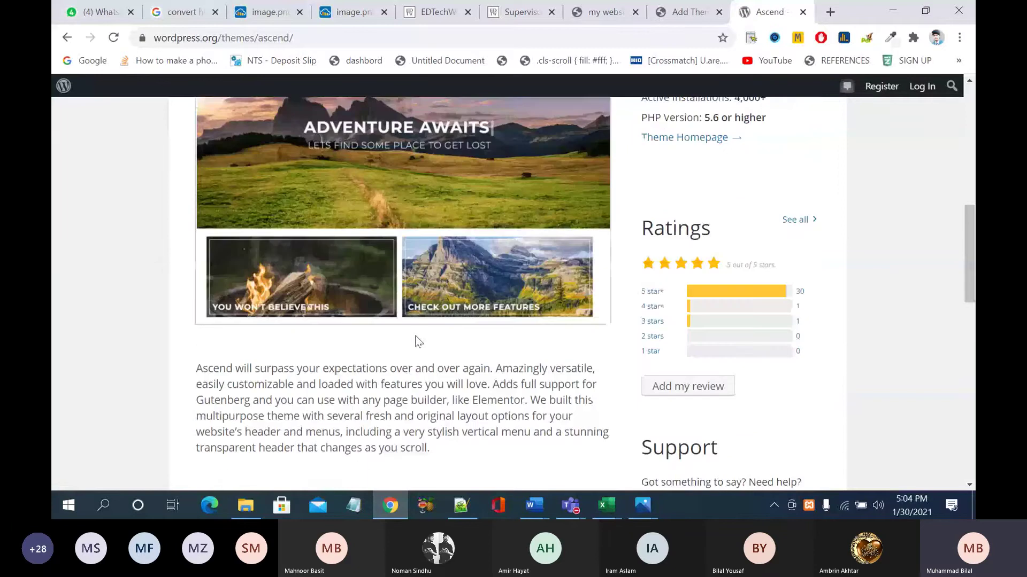
pyautogui.scroll(6, 416, 338)
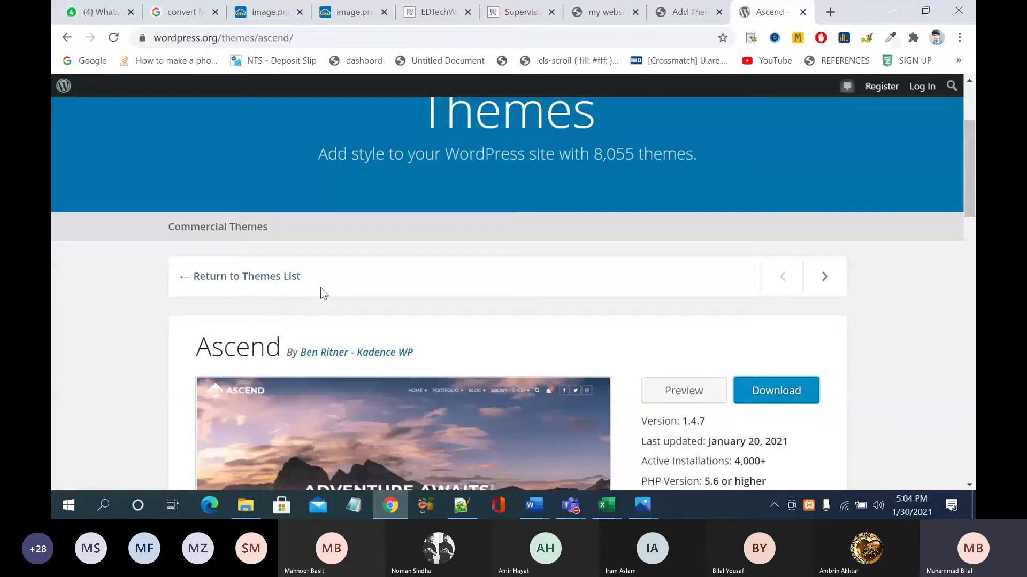
pyautogui.scroll(-1, 323, 293)
pyautogui.scroll(-3, 323, 293)
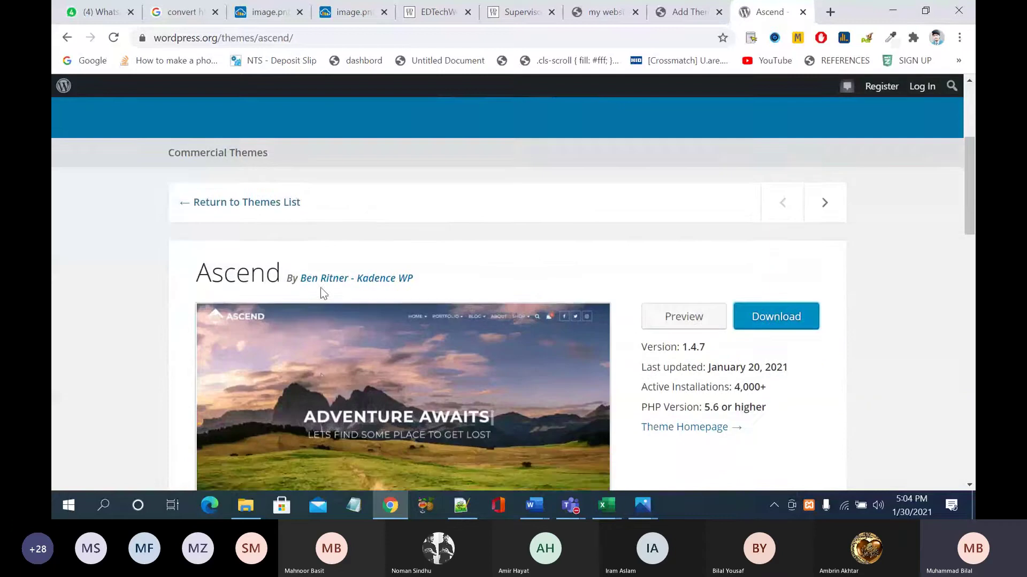
pyautogui.scroll(2, 322, 294)
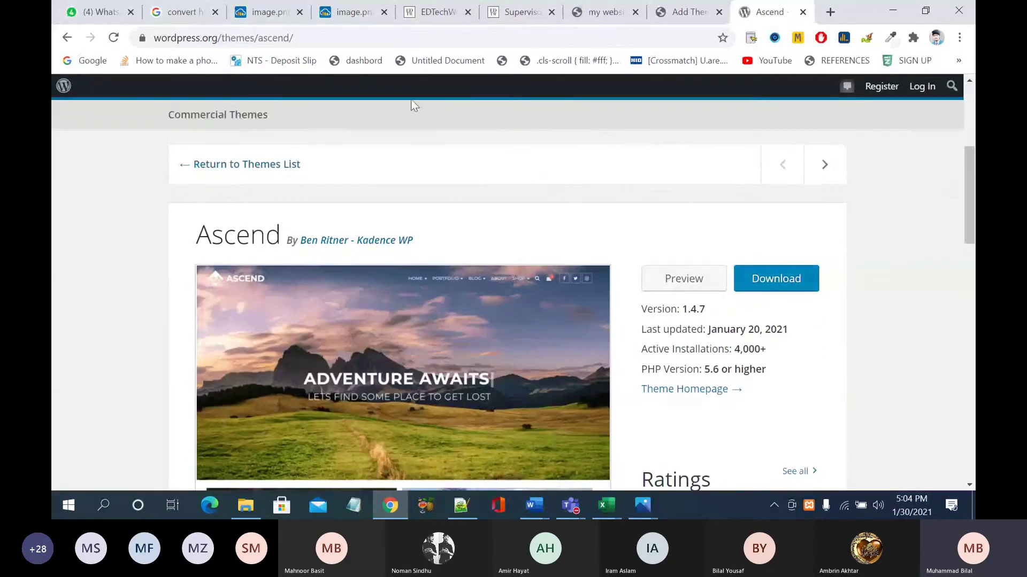
pyautogui.click(66, 38)
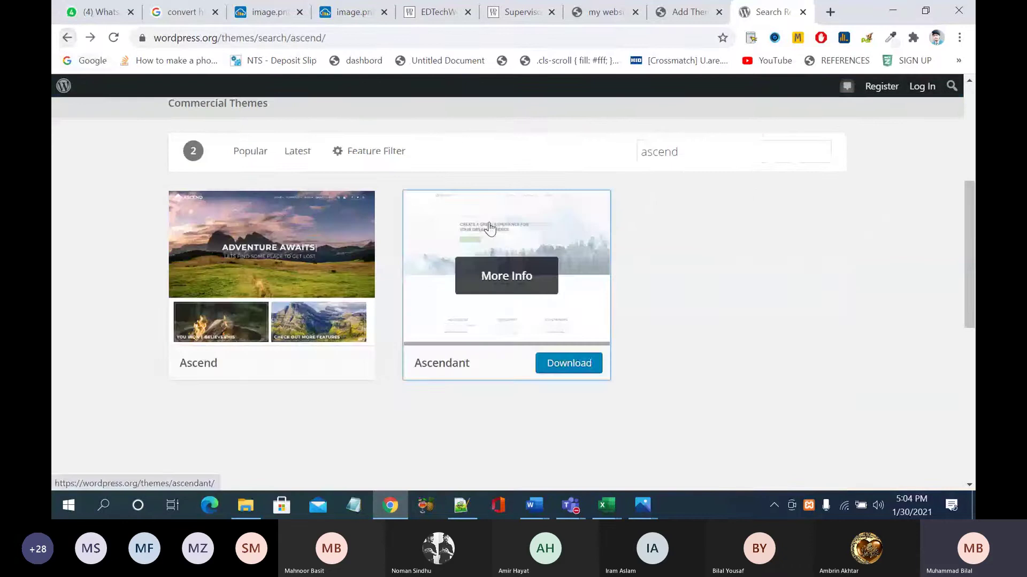
pyautogui.moveTo(684, 152); pyautogui.dragTo(630, 155)
pyautogui.press('BackSpace')
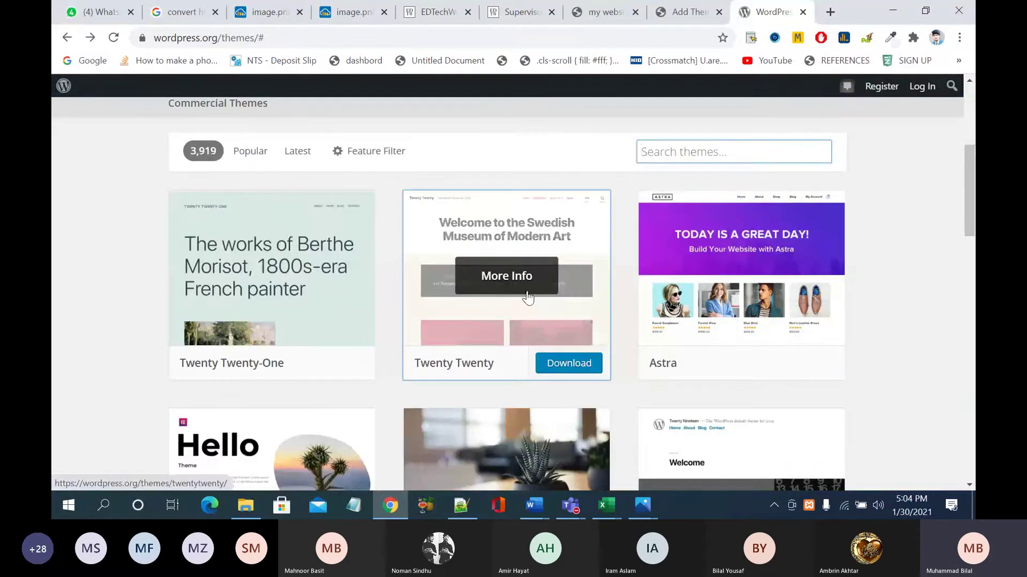
# Step: Switch to the Microsoft Teams meeting window to check the participants, and return to the browser
pyautogui.moveTo(571, 503)
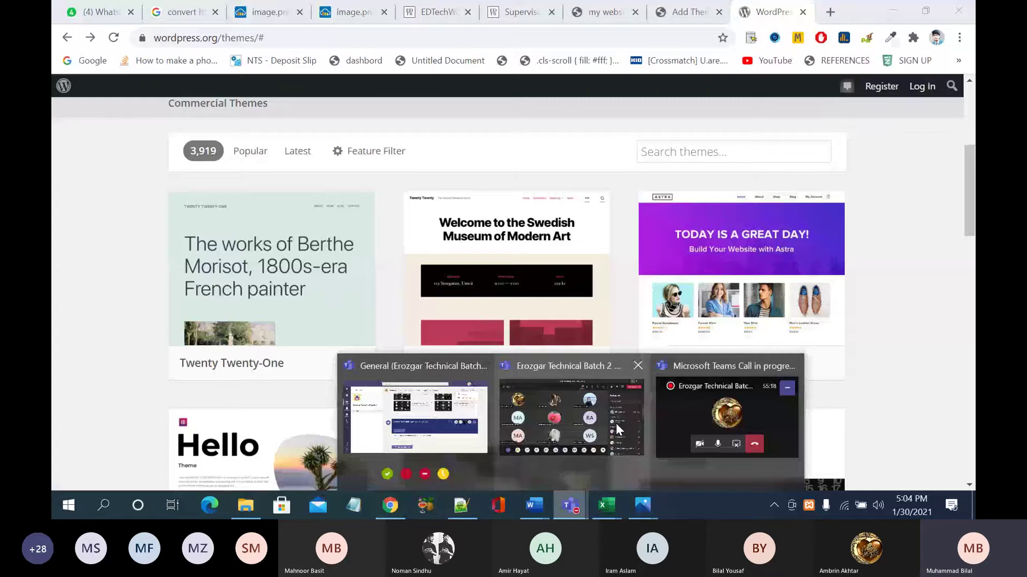
pyautogui.click(616, 424)
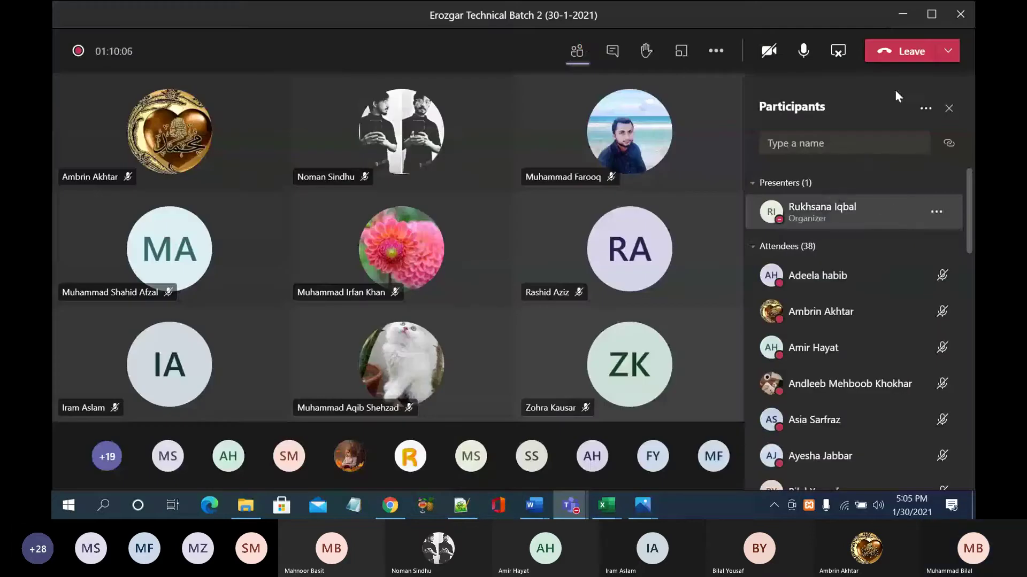
pyautogui.click(901, 24)
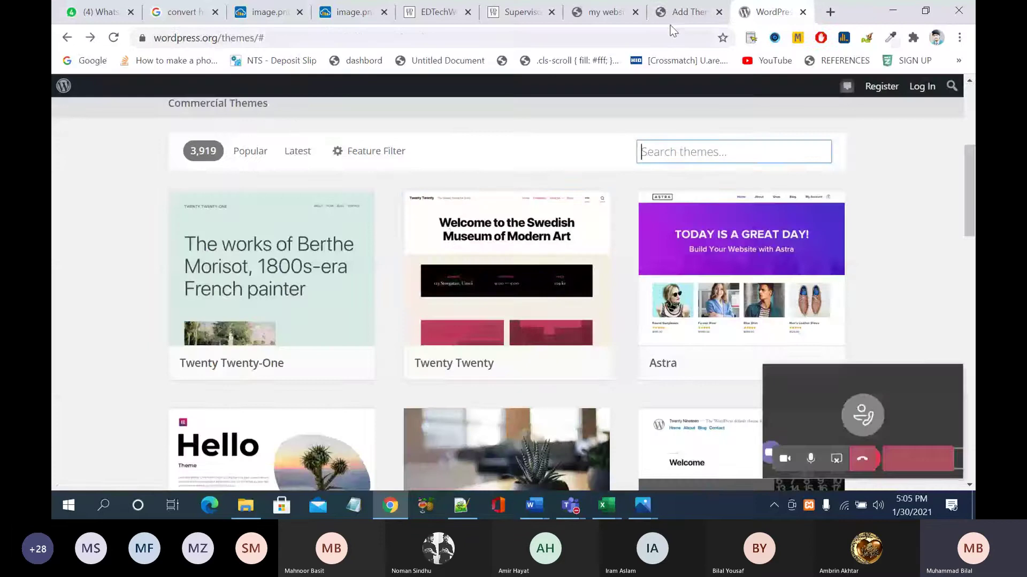
# Step: Return to the site's Add Themes page, hide the floating call window and open the Feature Filter options
pyautogui.click(687, 12)
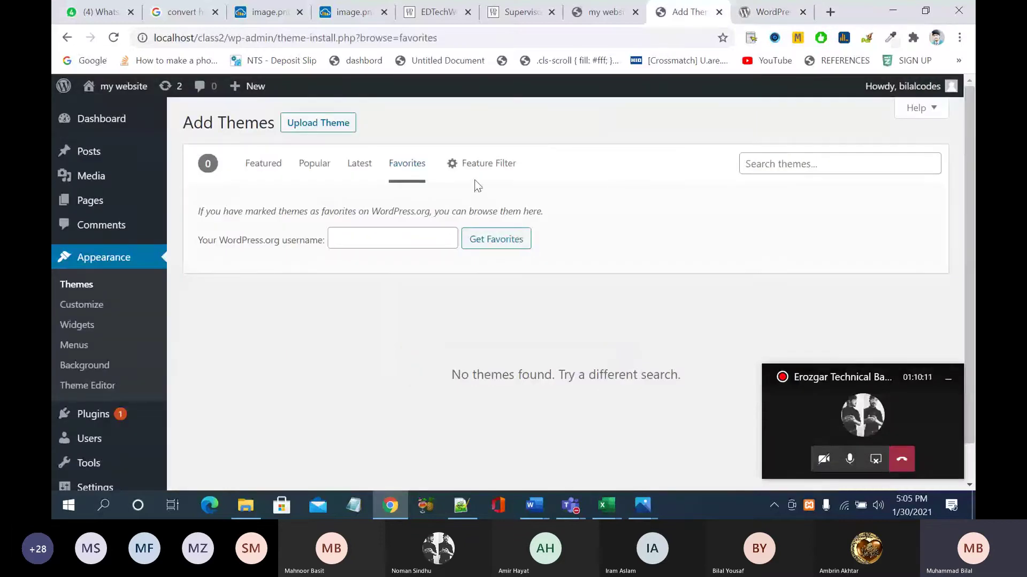
pyautogui.click(948, 379)
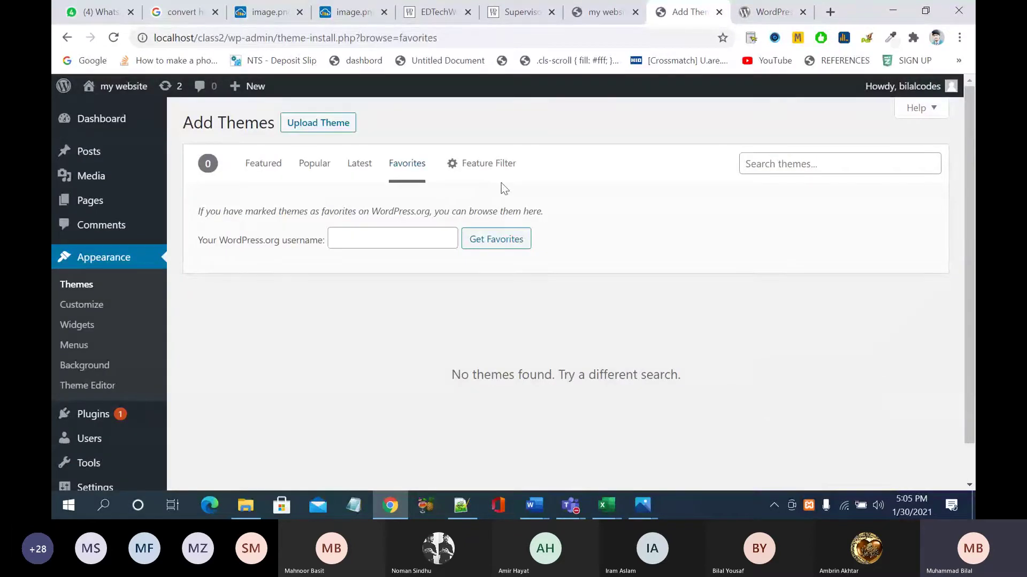
pyautogui.moveTo(517, 163); pyautogui.dragTo(500, 164)
pyautogui.click(486, 168)
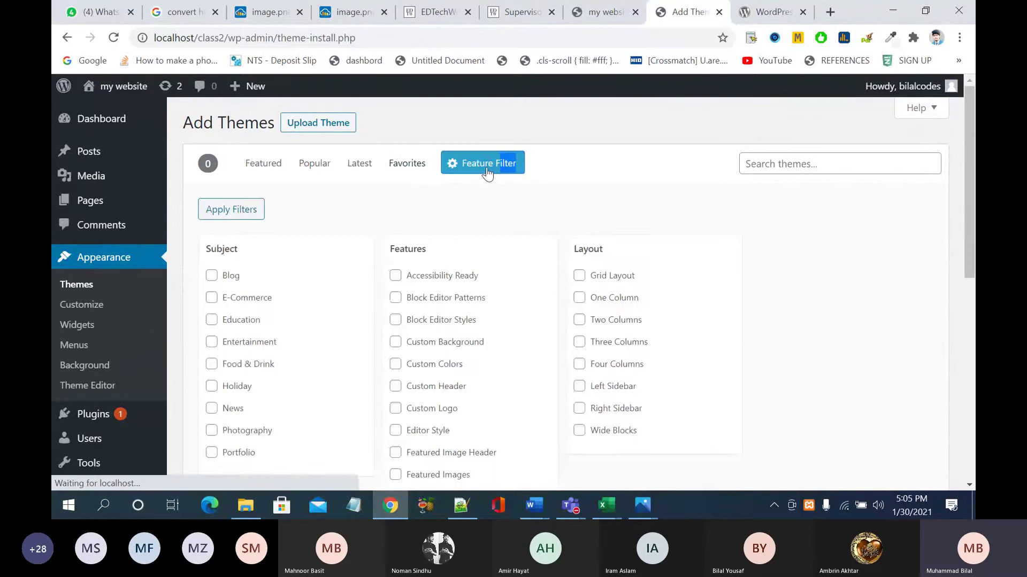
pyautogui.scroll(-3, 619, 203)
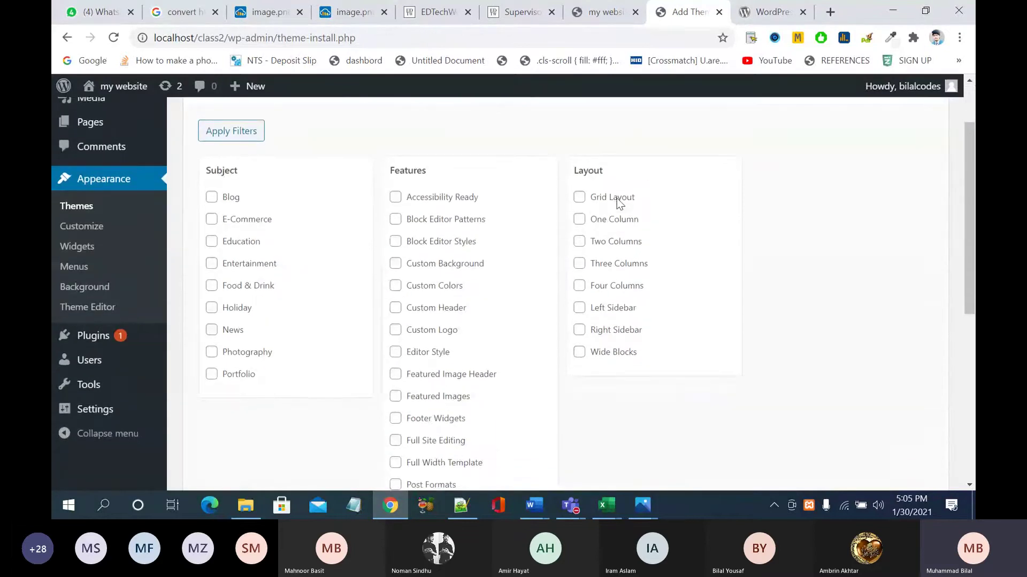
# Step: Try the Blog, E-Commerce, Education, Entertainment and Food & Drink subject filters one by one, clearing each again
pyautogui.click(213, 198)
pyautogui.click(212, 198)
pyautogui.click(212, 220)
pyautogui.click(212, 219)
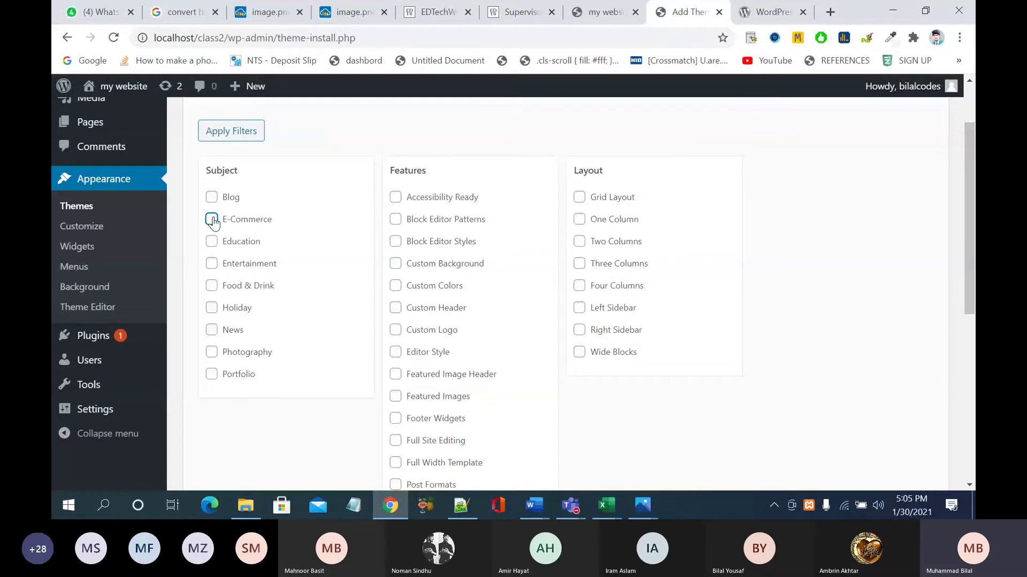
pyautogui.click(211, 241)
pyautogui.click(211, 242)
pyautogui.click(212, 264)
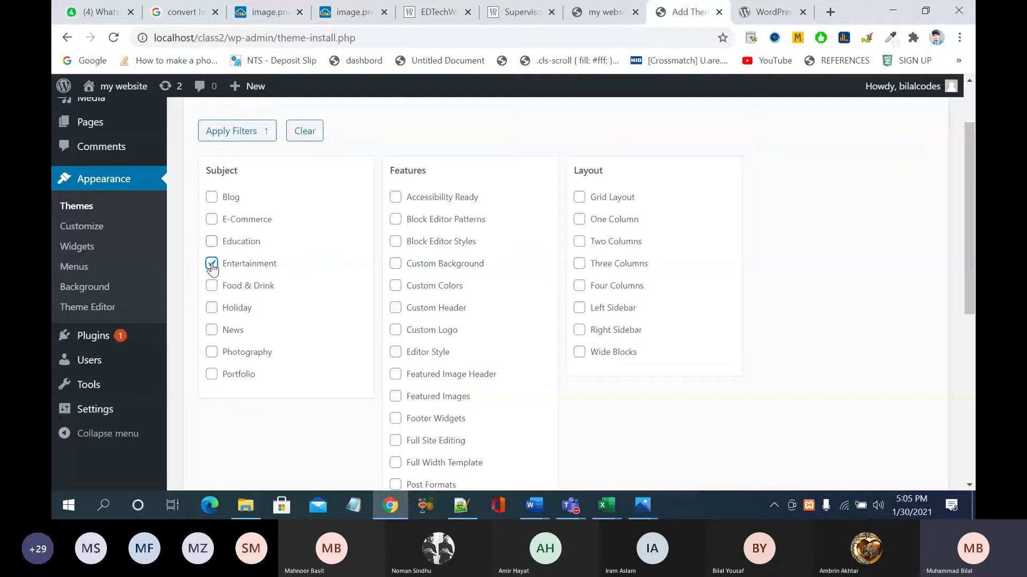
pyautogui.click(212, 264)
pyautogui.click(211, 288)
pyautogui.click(211, 288)
# Step: Select the Holiday, News, Photography and Portfolio subject filters, and clear all of them except Portfolio
pyautogui.click(212, 308)
pyautogui.click(212, 331)
pyautogui.click(213, 309)
pyautogui.click(211, 352)
pyautogui.click(212, 374)
pyautogui.click(212, 330)
pyautogui.click(245, 354)
pyautogui.scroll(-2, 461, 246)
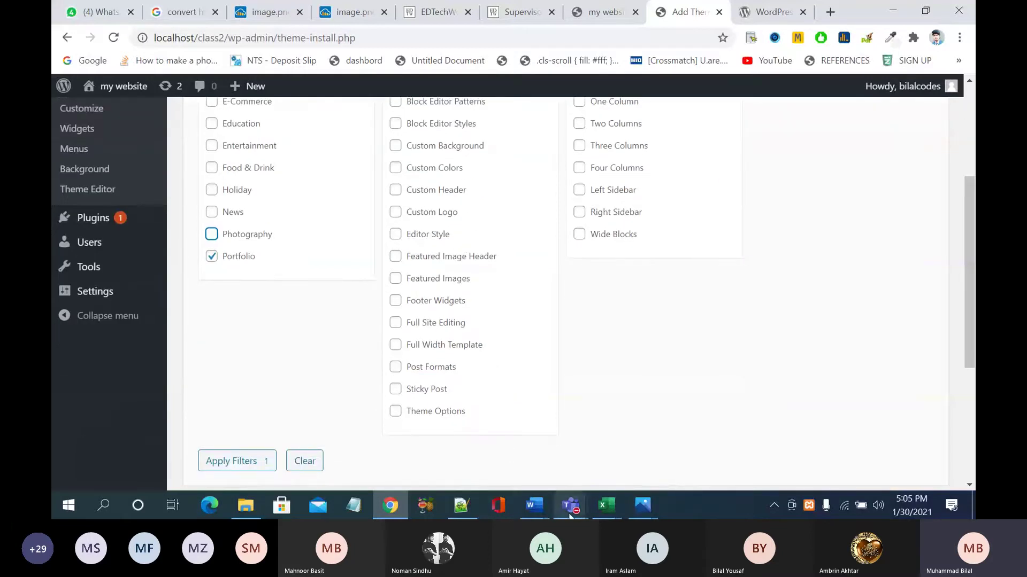
# Step: Switch to the Microsoft Teams meeting, admit the guest waiting in the lobby, and return to the browser with the floating call window hidden
pyautogui.click(400, 509)
pyautogui.moveTo(571, 506)
pyautogui.click(593, 466)
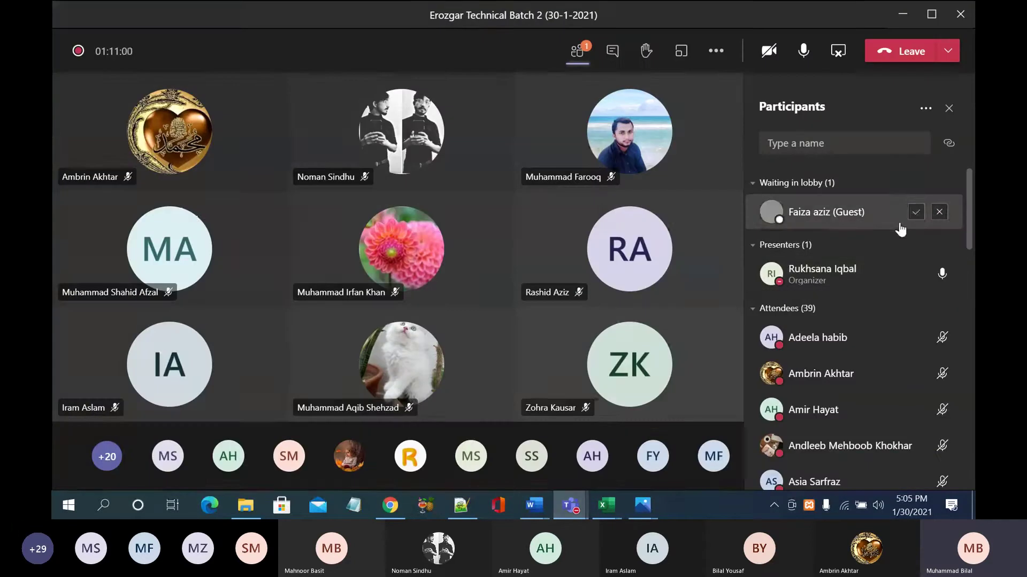
pyautogui.click(916, 214)
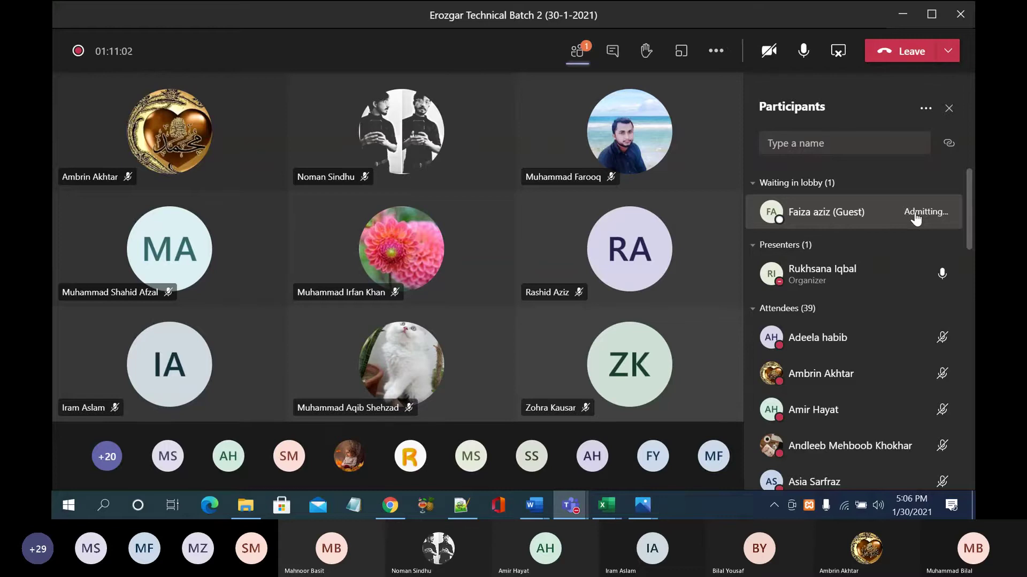
pyautogui.click(902, 16)
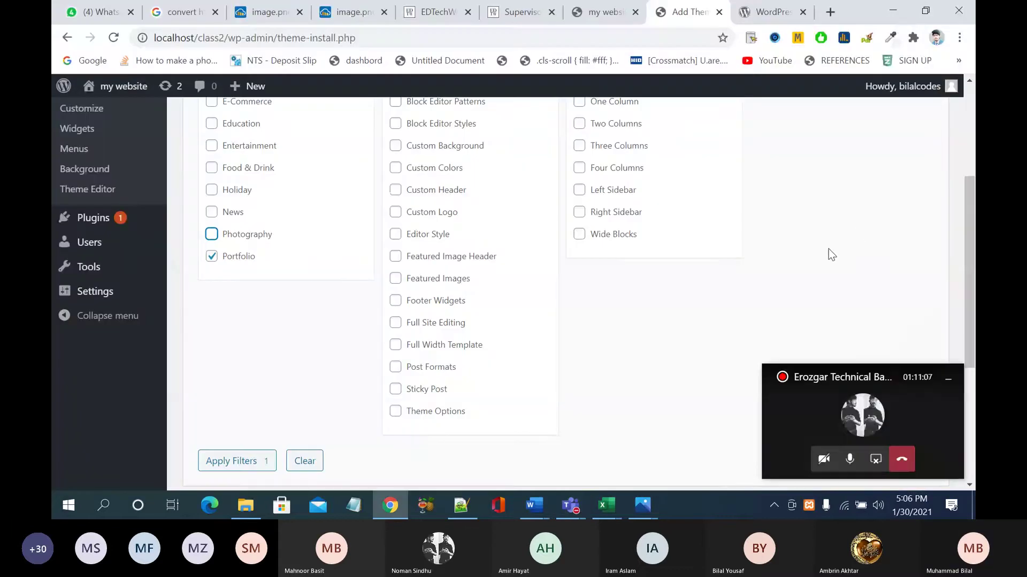
pyautogui.click(943, 379)
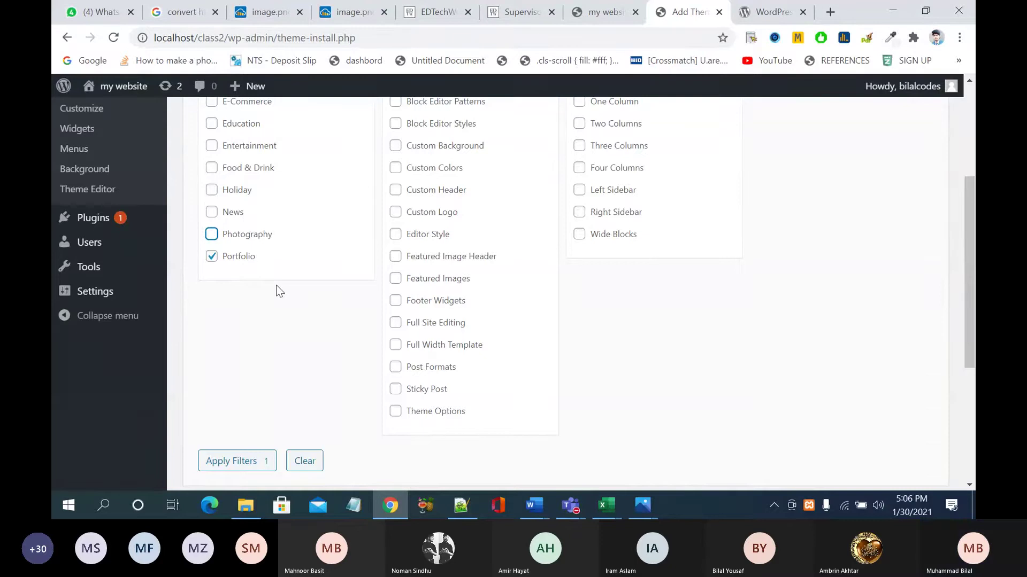
# Step: Review the subject, feature and layout filter options, and apply the Portfolio filter to the themes
pyautogui.scroll(1, 277, 290)
pyautogui.scroll(2, 277, 291)
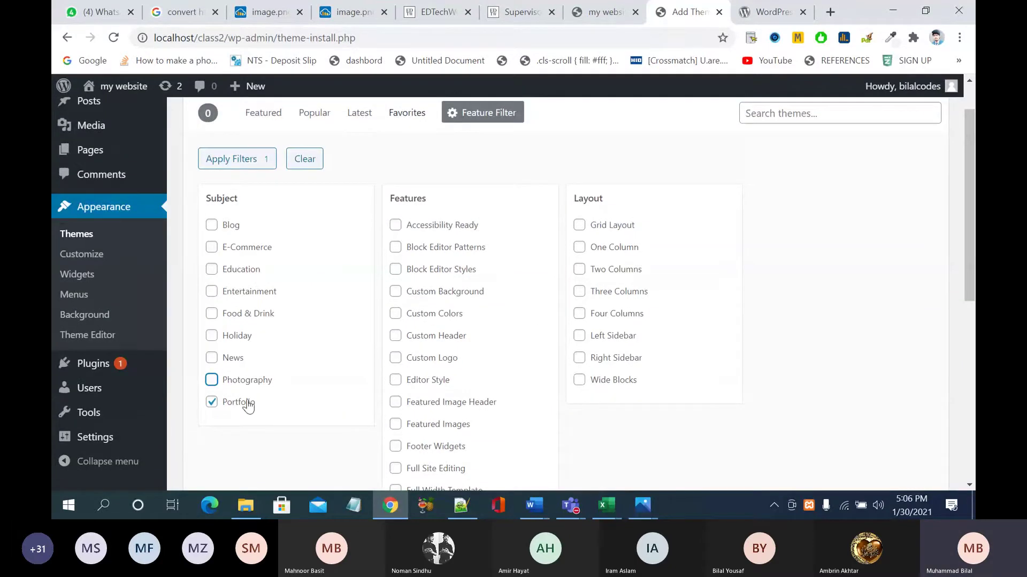
pyautogui.scroll(-3, 308, 425)
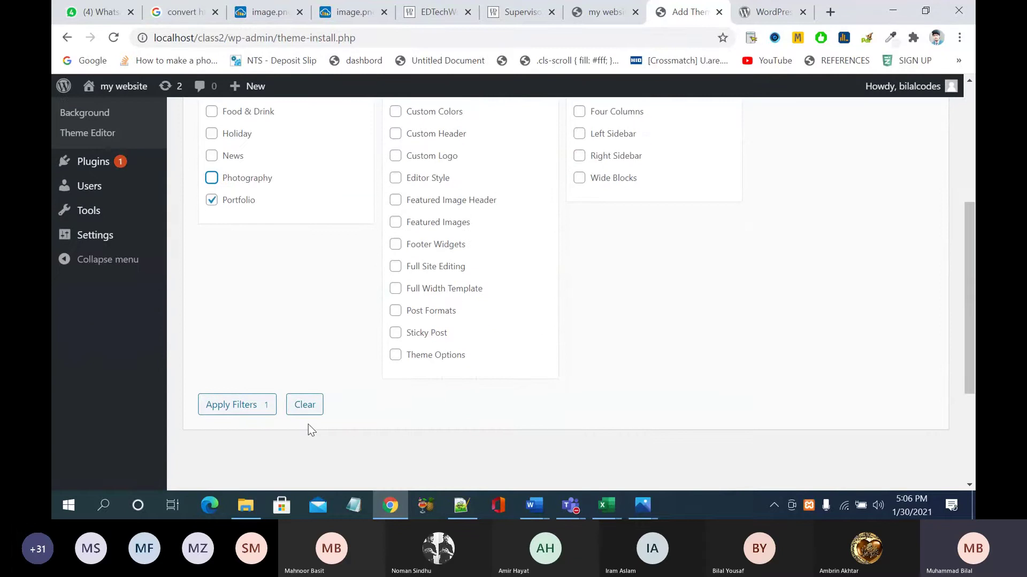
pyautogui.scroll(5, 308, 425)
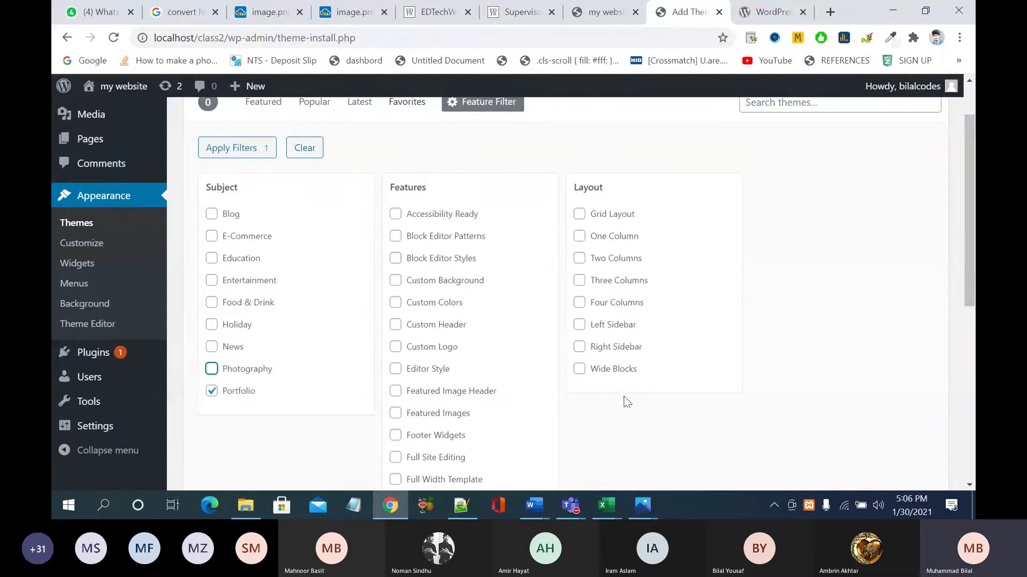
pyautogui.scroll(-1, 624, 405)
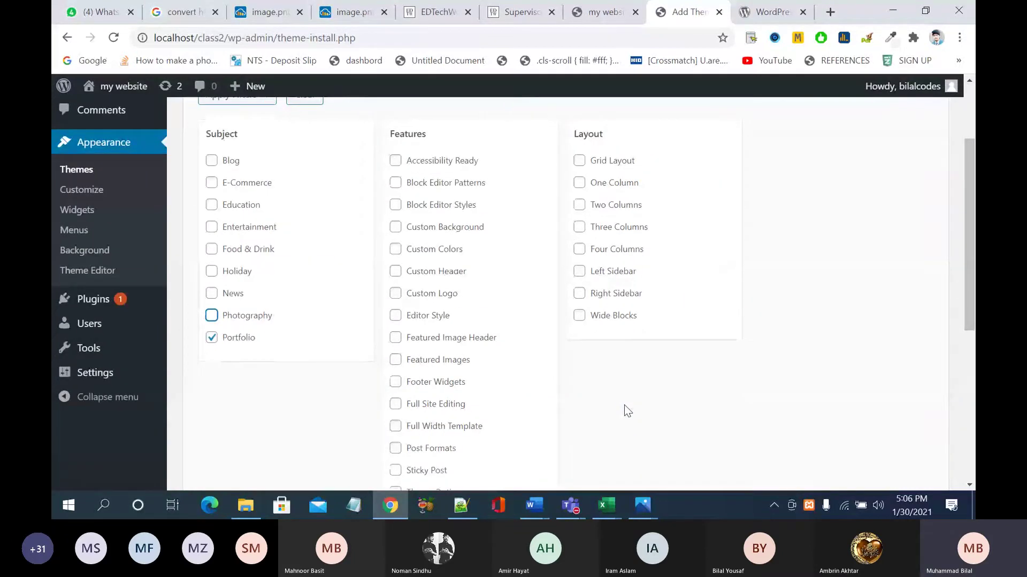
pyautogui.scroll(-2, 624, 405)
pyautogui.click(239, 421)
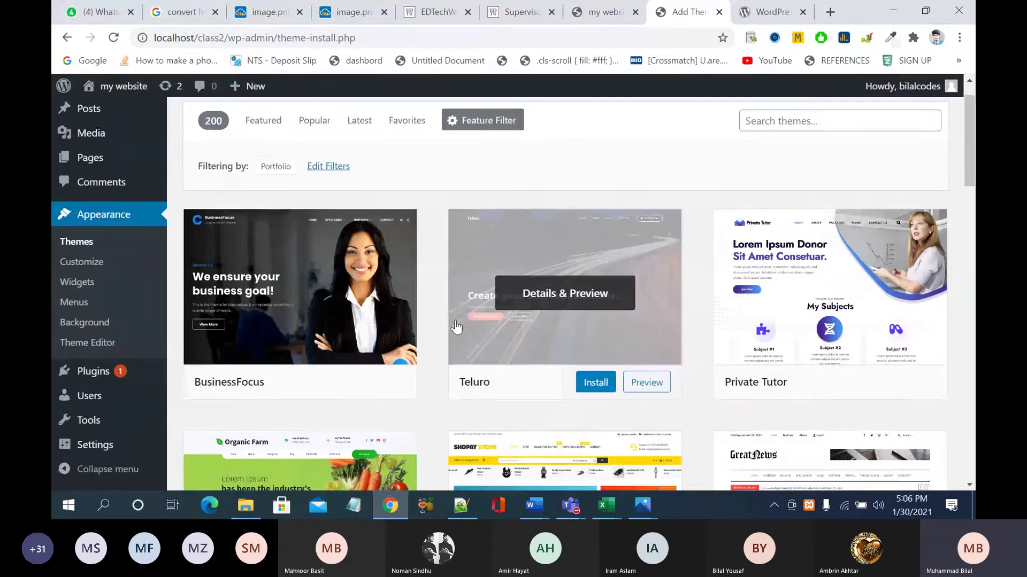
# Step: Look through the themes listed under the Portfolio filter
pyautogui.scroll(-2, 456, 326)
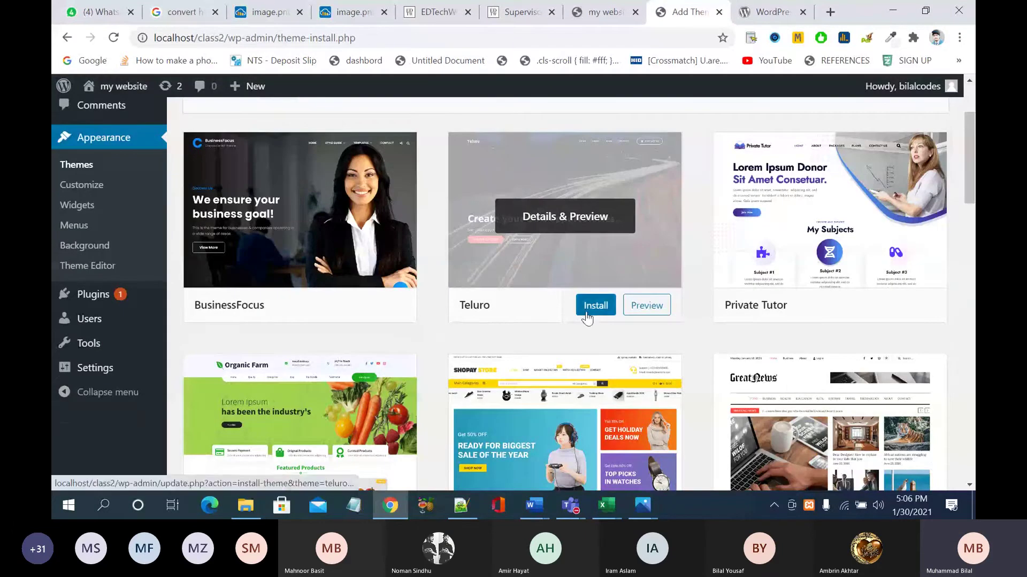
pyautogui.scroll(-2, 589, 315)
pyautogui.scroll(-1, 587, 318)
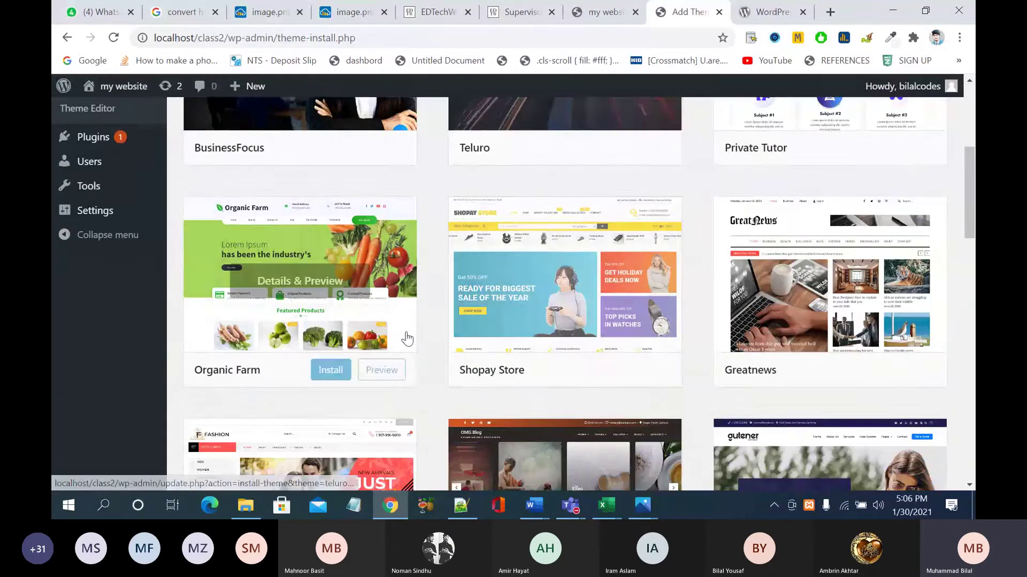
pyautogui.scroll(-2, 406, 337)
pyautogui.scroll(-5, 525, 366)
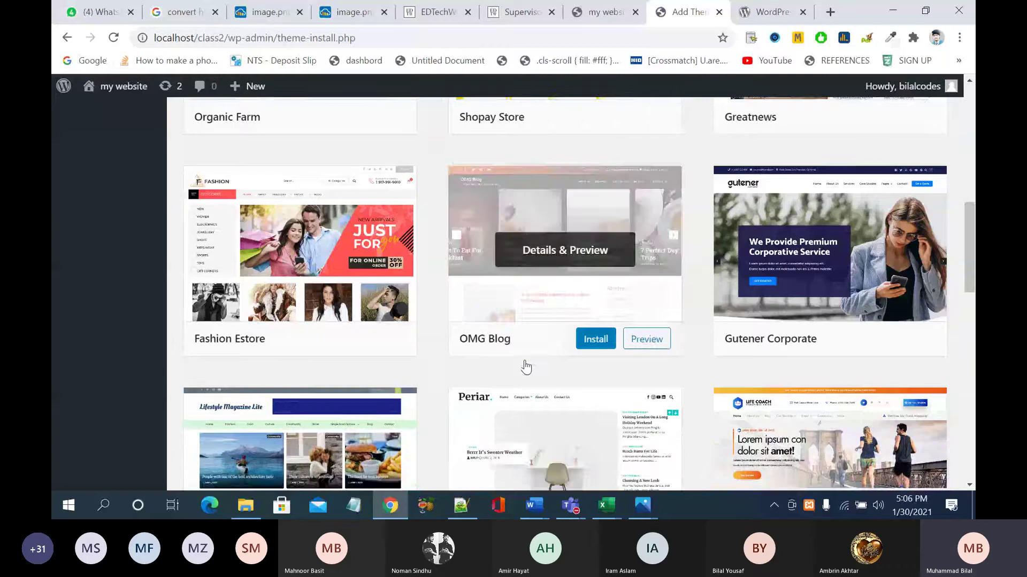
pyautogui.scroll(-1, 525, 366)
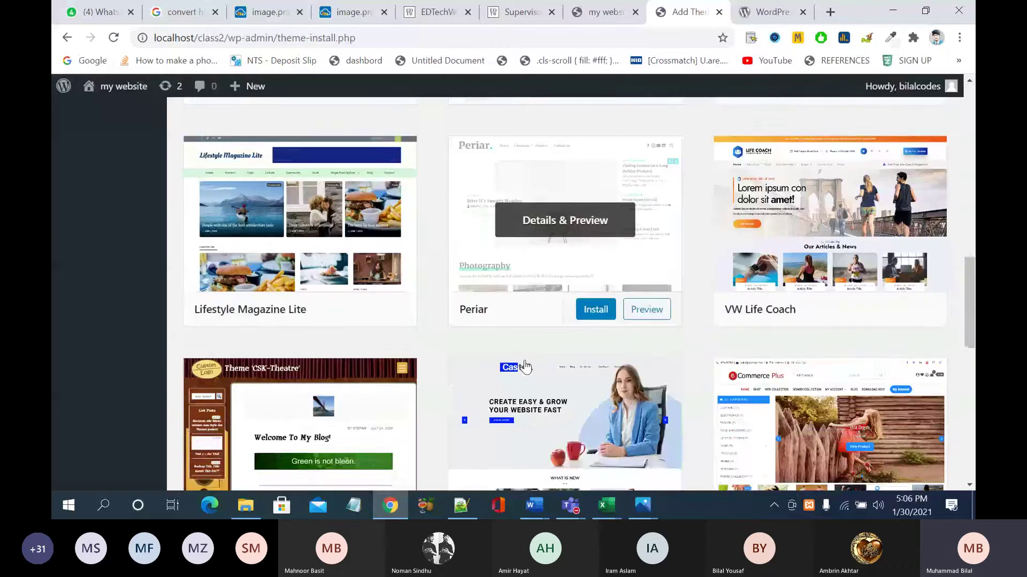
pyautogui.scroll(-8, 525, 367)
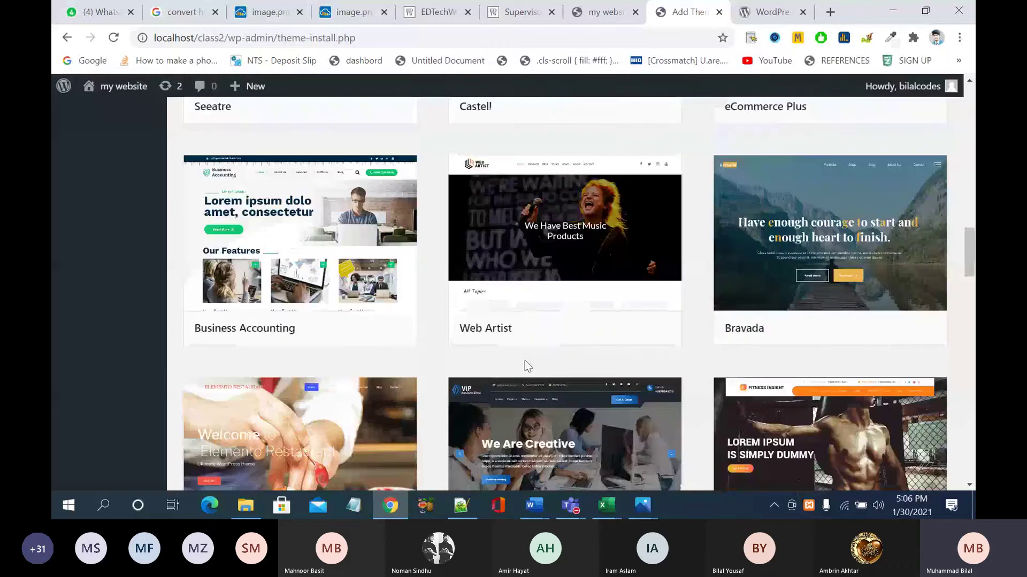
pyautogui.scroll(-5, 524, 365)
pyautogui.scroll(-3, 525, 368)
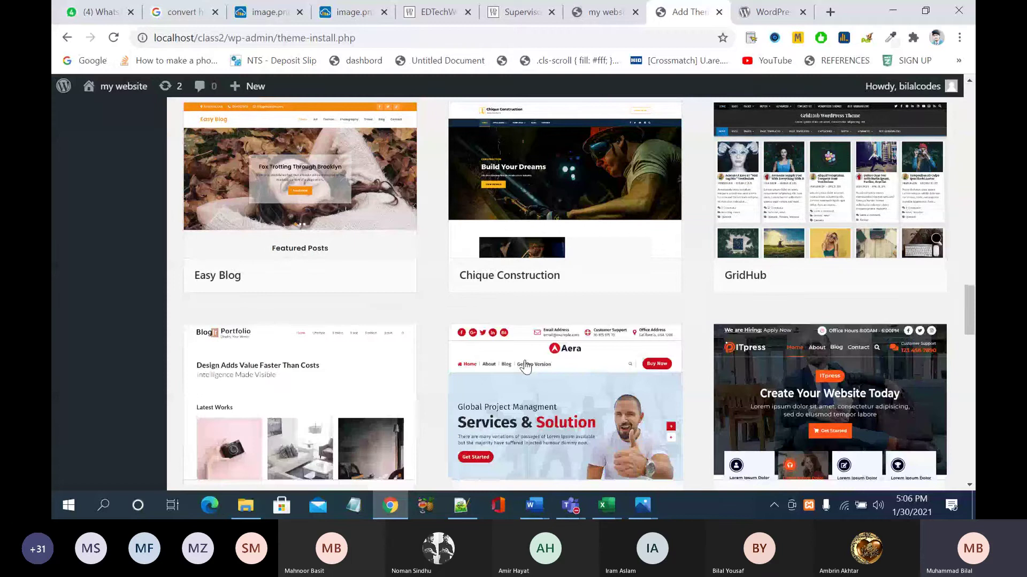
pyautogui.scroll(-11, 525, 367)
pyautogui.scroll(-1, 526, 367)
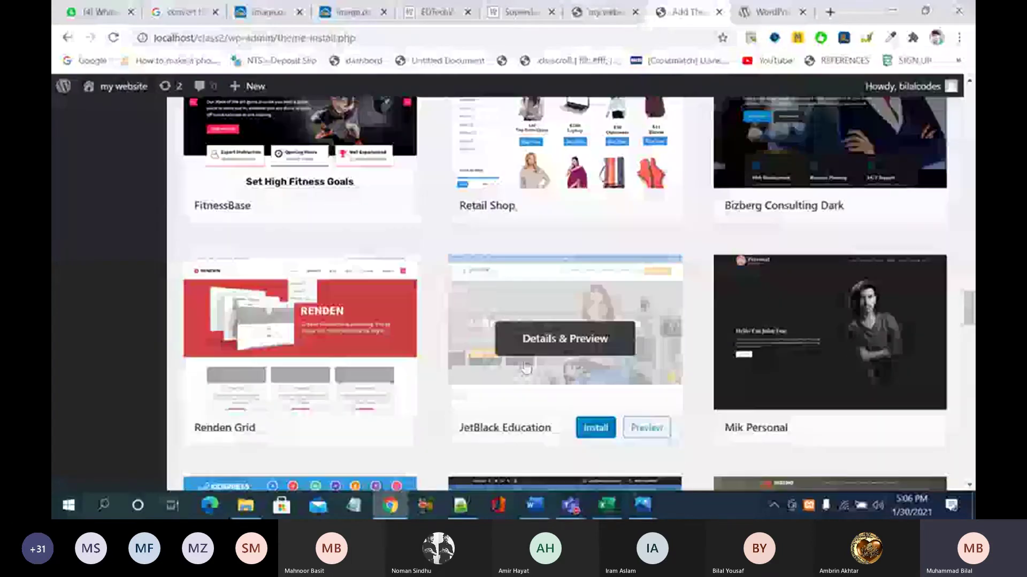
# Step: Search the Add Themes page for "astra" using the previously entered search term
pyautogui.scroll(20, 526, 367)
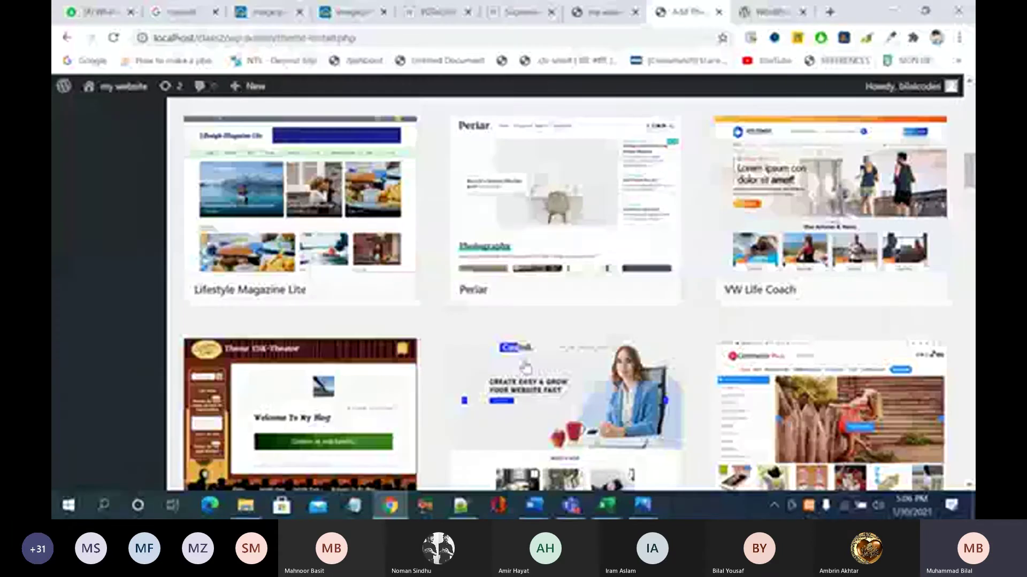
pyautogui.scroll(10, 526, 366)
pyautogui.click(818, 165)
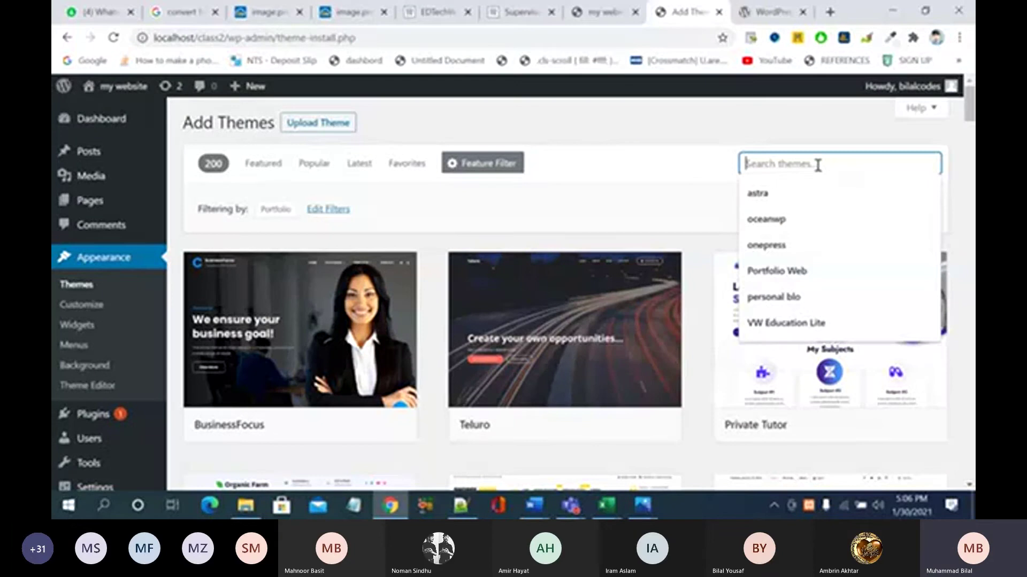
pyautogui.click(806, 194)
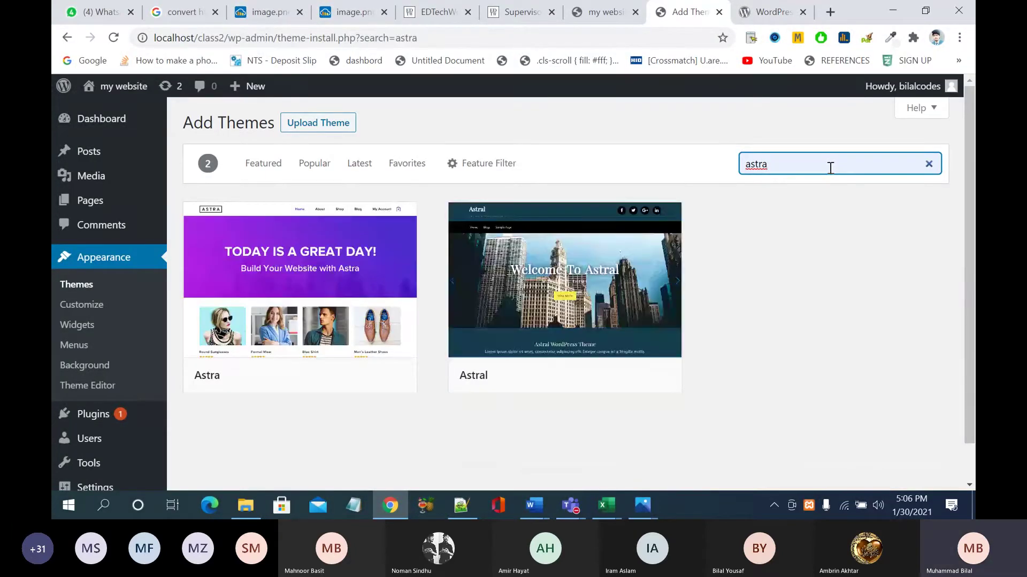
# Step: Clear the Add Themes search, search again for "astra", and inspect the Astra theme's card
pyautogui.moveTo(807, 166); pyautogui.dragTo(734, 170)
pyautogui.write('o')
pyautogui.press('BackSpace')
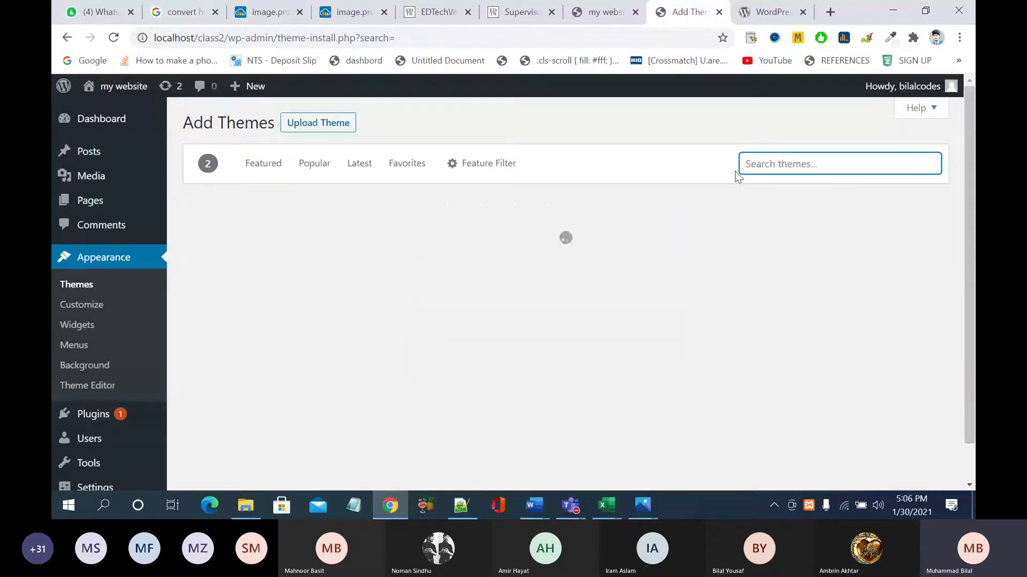
pyautogui.write('astra')
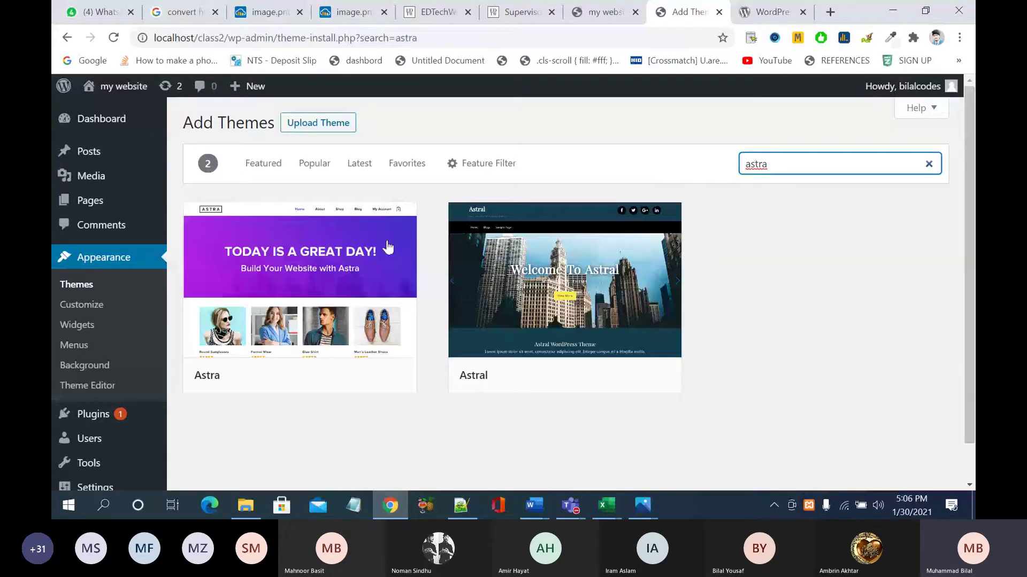
pyautogui.moveTo(387, 247); pyautogui.dragTo(368, 383)
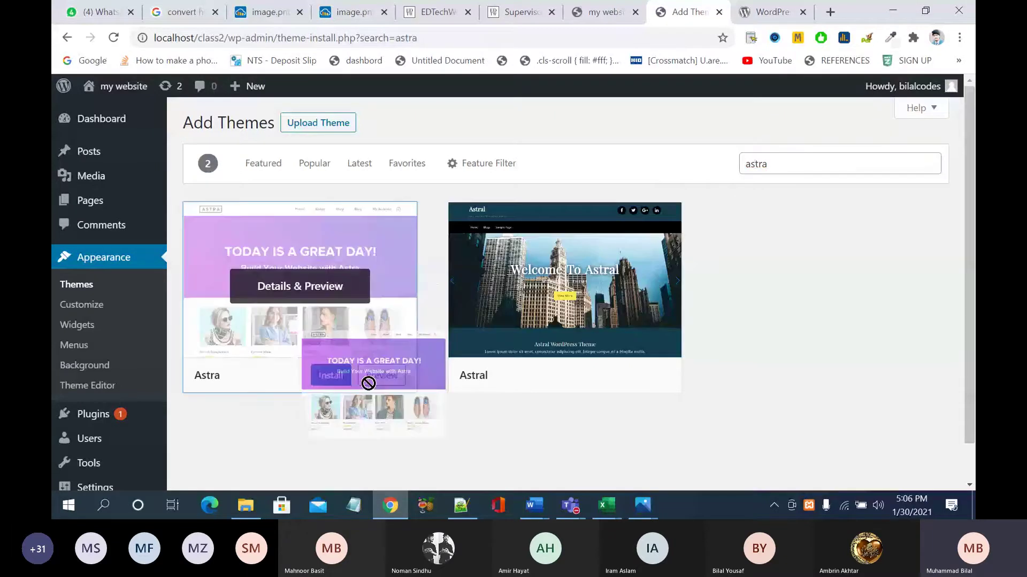
pyautogui.moveTo(368, 383); pyautogui.dragTo(370, 381)
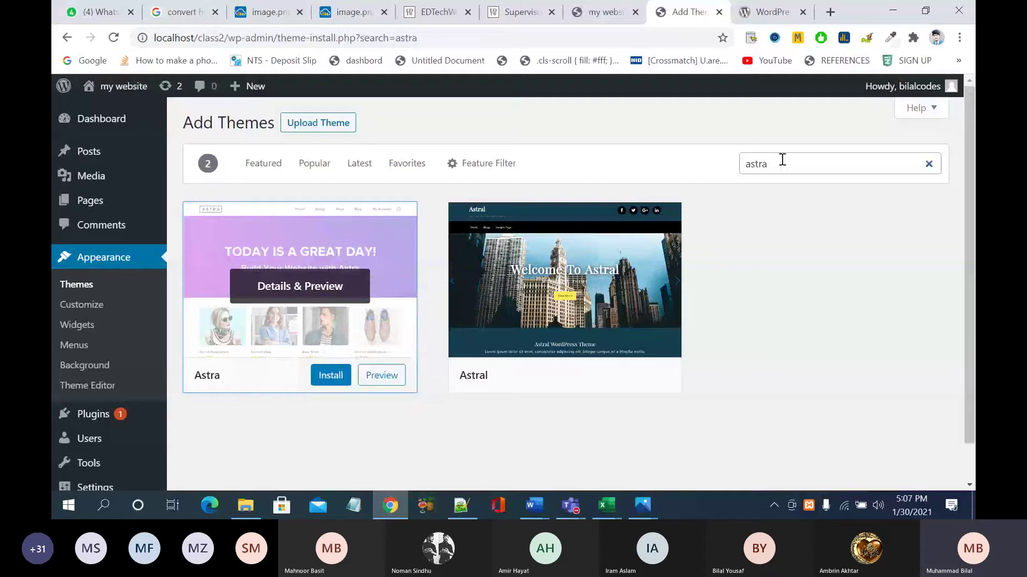
# Step: Copy the search term "astra" from the Add Themes page and search the wordpress.org theme directory with it
pyautogui.moveTo(782, 161); pyautogui.dragTo(740, 163)
pyautogui.hotkey('ctrl', 'c')
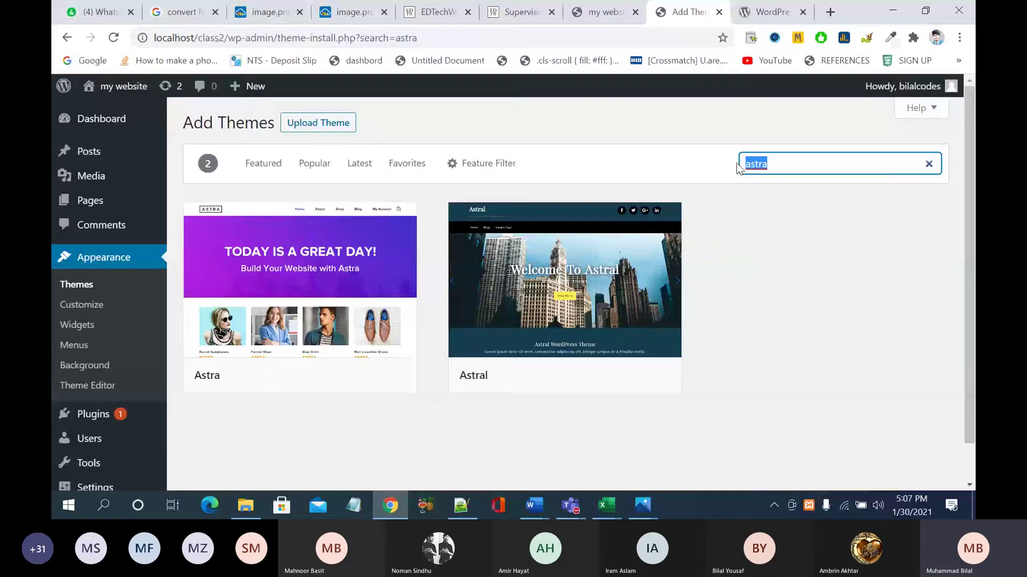
pyautogui.click(777, 12)
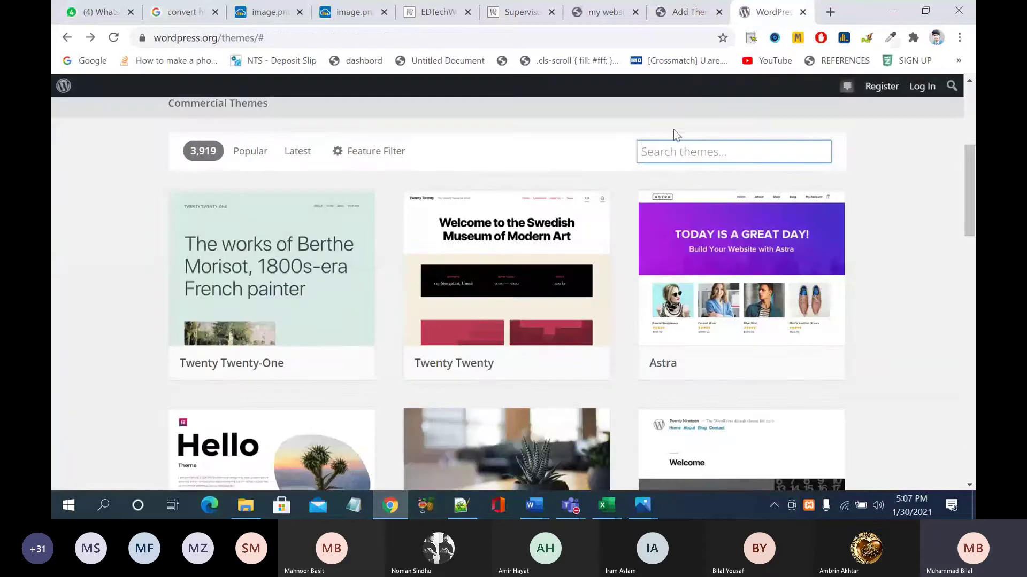
pyautogui.click(694, 145)
pyautogui.hotkey('ctrl', 'v')
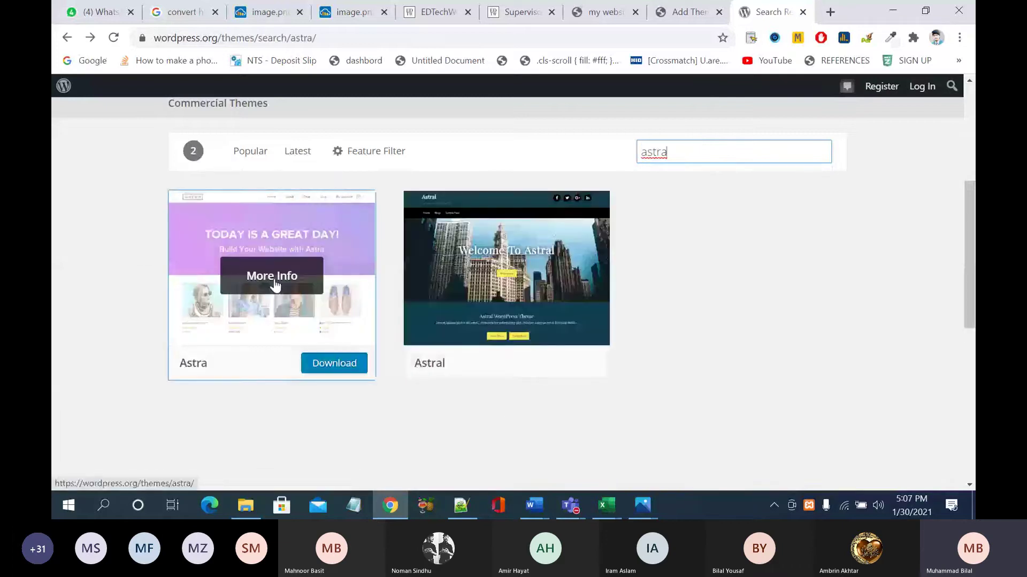
# Step: Open the Astra theme's details page on wordpress.org and review its version details, ratings, description and tags
pyautogui.click(272, 278)
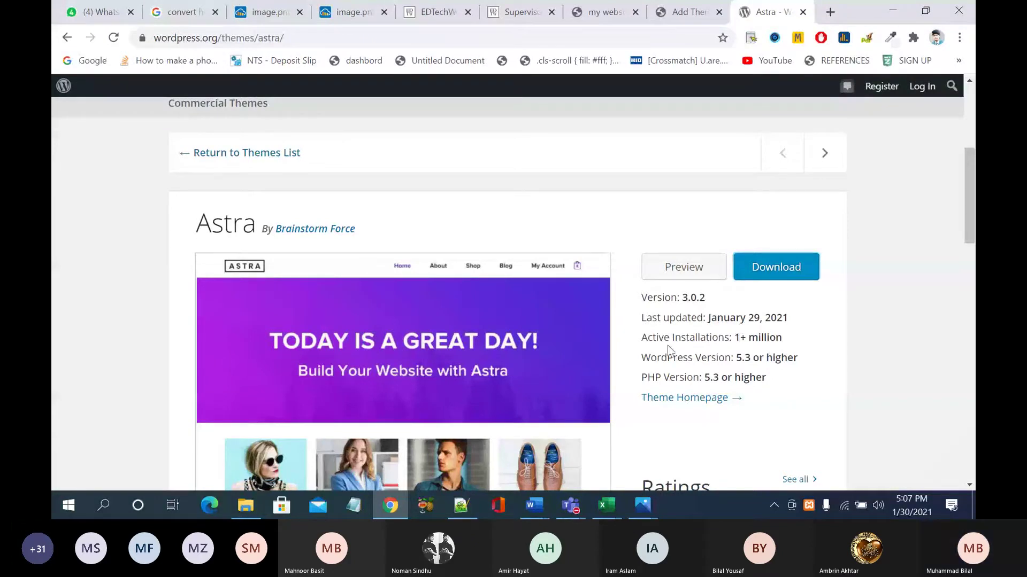
pyautogui.scroll(-2, 668, 345)
pyautogui.scroll(-5, 668, 346)
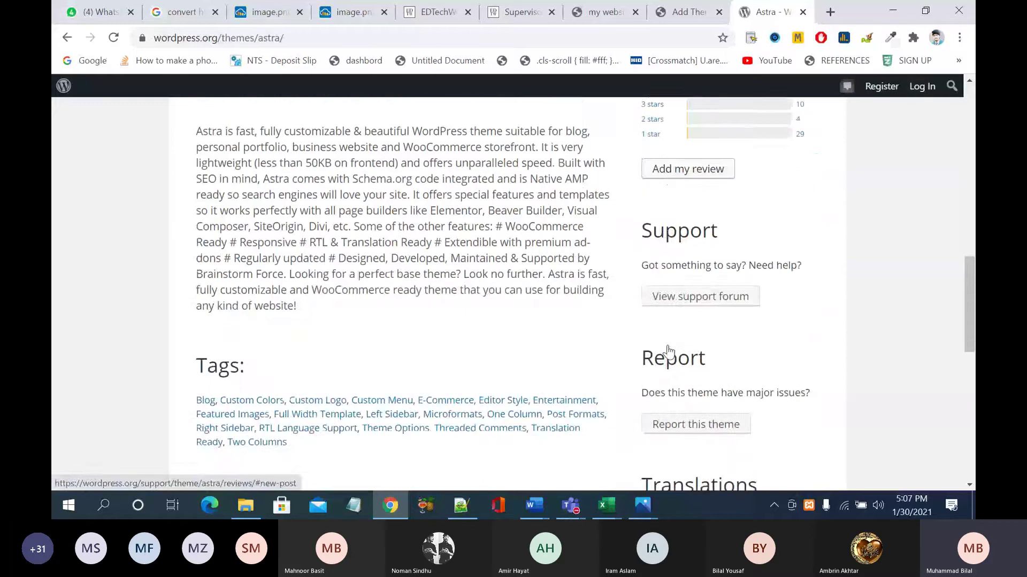
pyautogui.scroll(10, 668, 346)
pyautogui.scroll(-5, 675, 360)
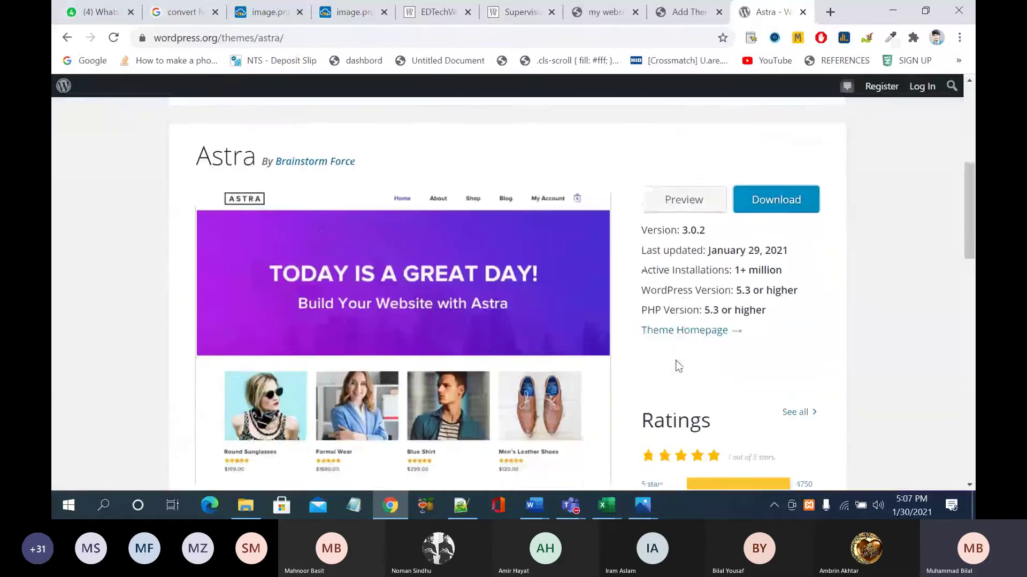
# Step: Open the list of themes by Astra's author, Brainstorm Force, and look through it
pyautogui.click(303, 171)
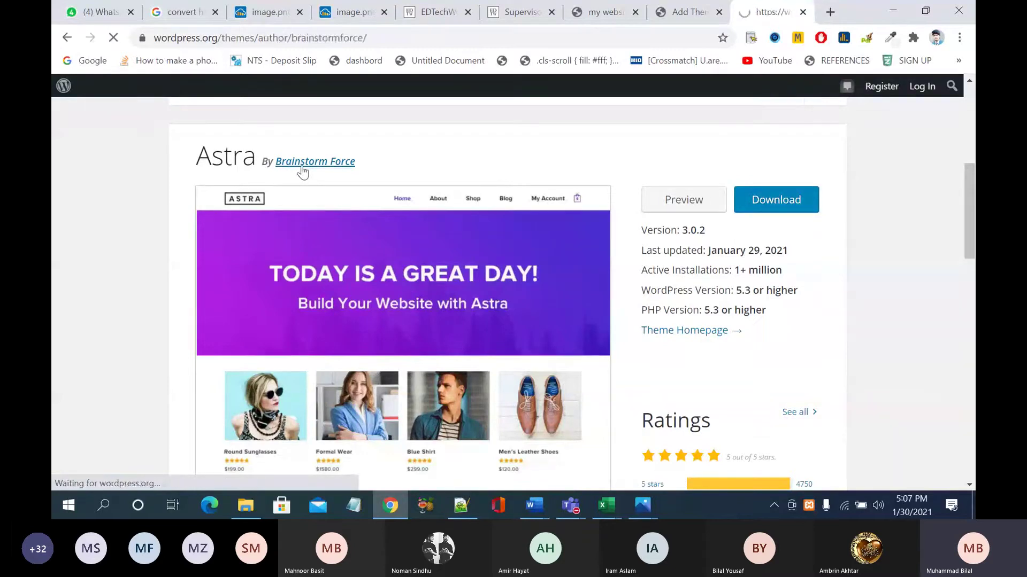
pyautogui.scroll(-3, 542, 449)
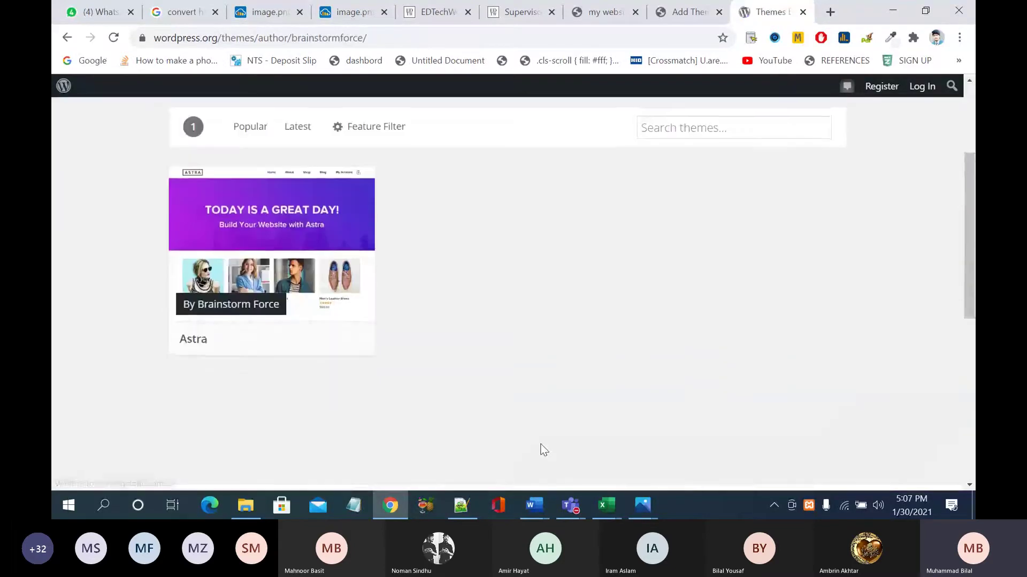
pyautogui.scroll(2, 543, 449)
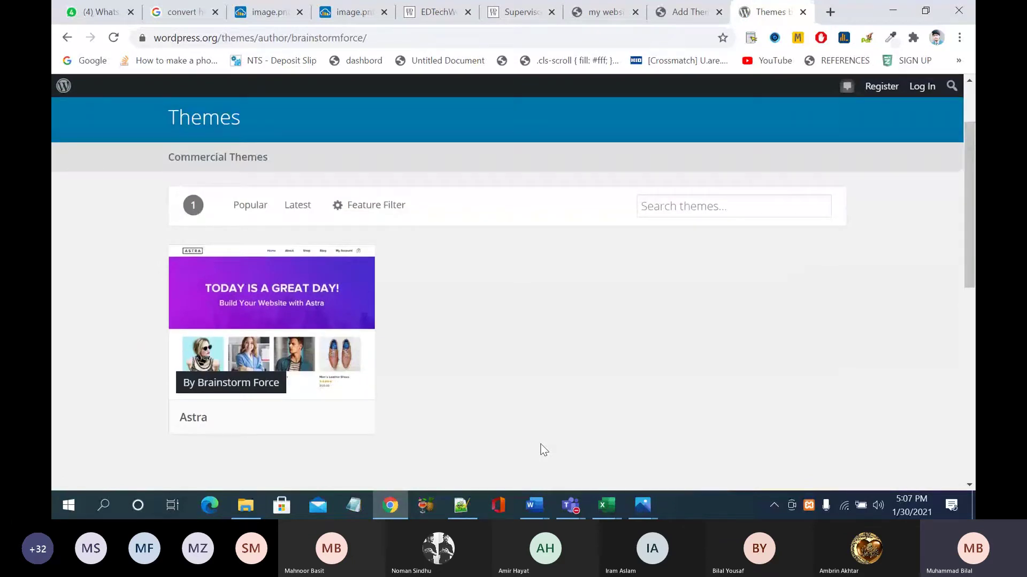
pyautogui.scroll(-1, 544, 450)
pyautogui.scroll(-1, 543, 450)
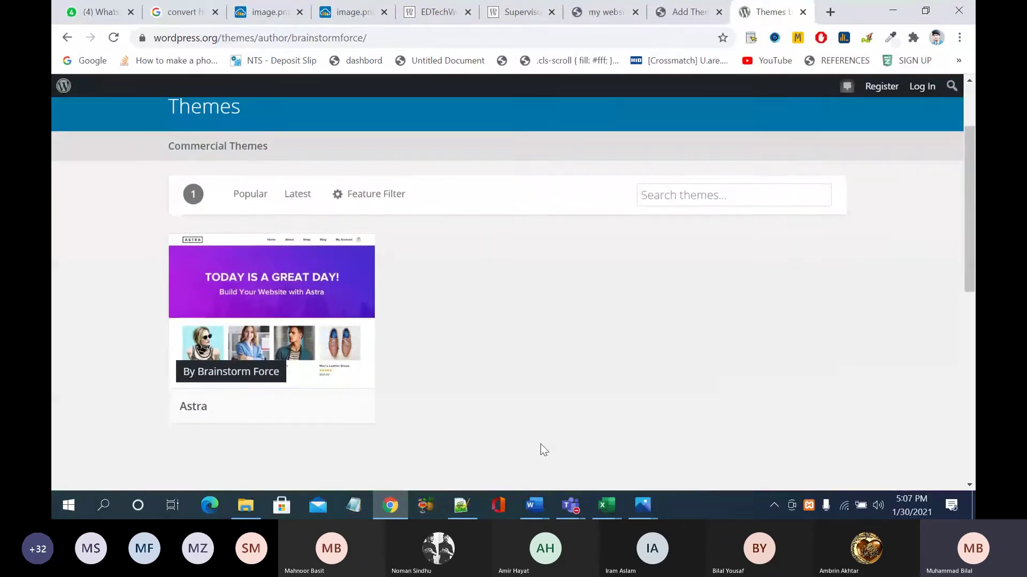
pyautogui.scroll(-1, 543, 451)
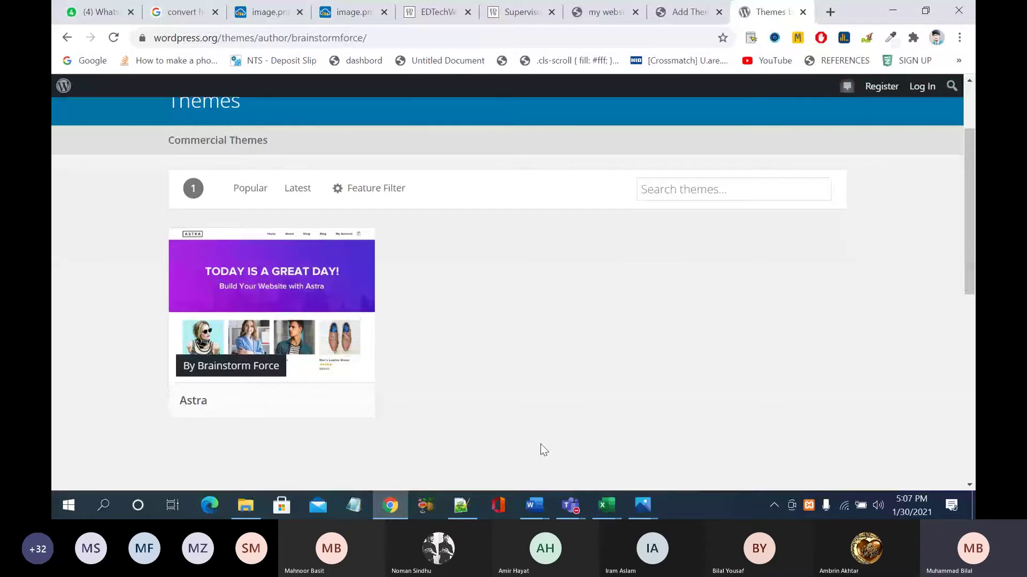
# Step: Go back to the Astra search results and search the theme directory for "oceanwp" instead
pyautogui.click(67, 40)
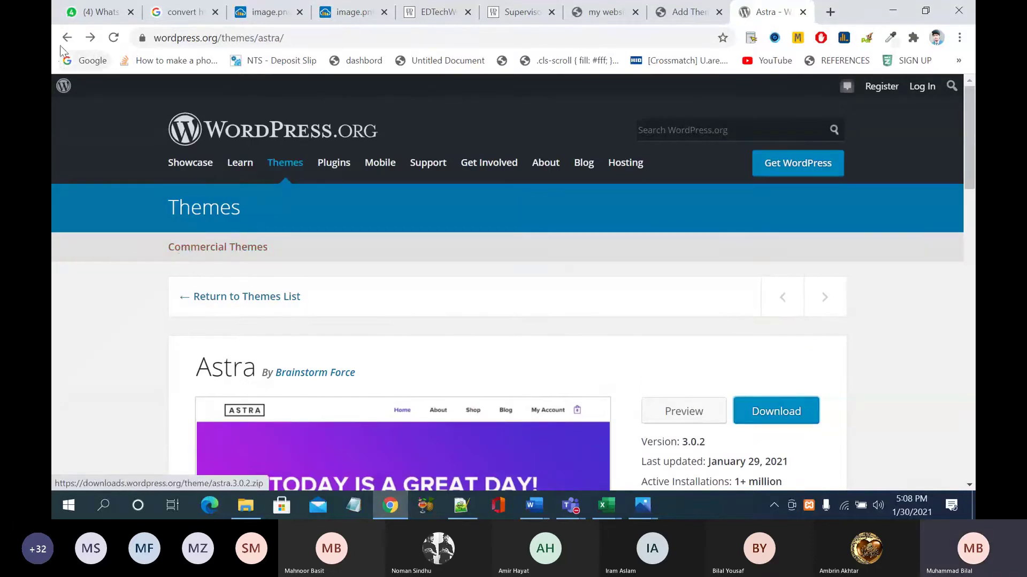
pyautogui.click(63, 43)
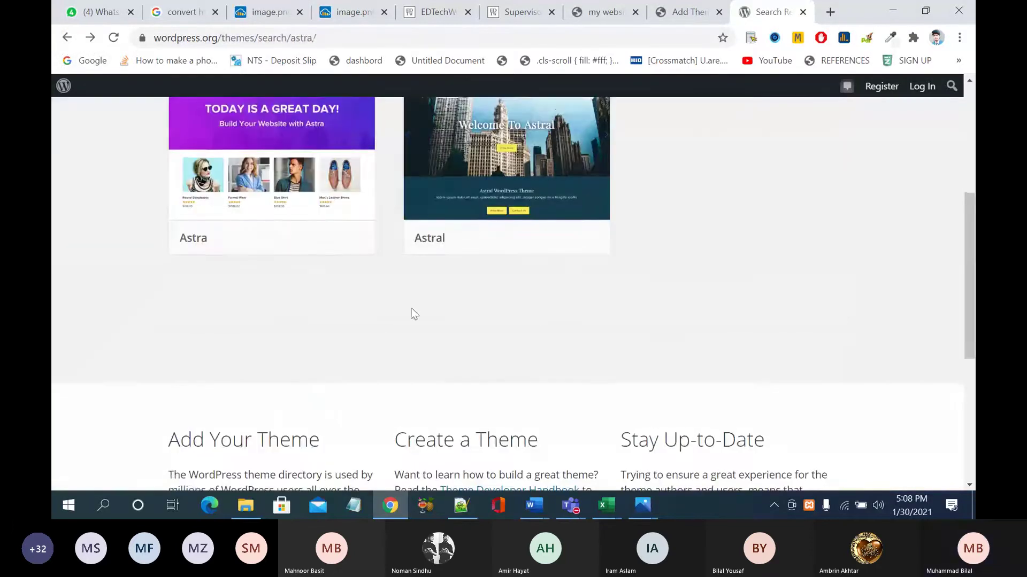
pyautogui.scroll(5, 414, 310)
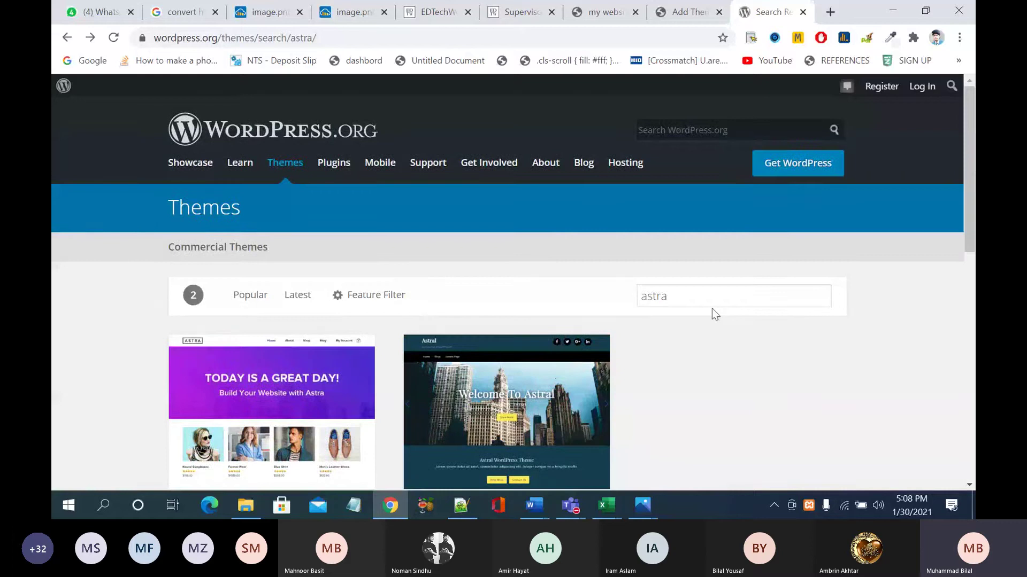
pyautogui.click(713, 305)
pyautogui.press('BackSpace')
pyautogui.press('BackSpace')
pyautogui.press('BackSpace')
pyautogui.press('BackSpace')
pyautogui.press('BackSpace')
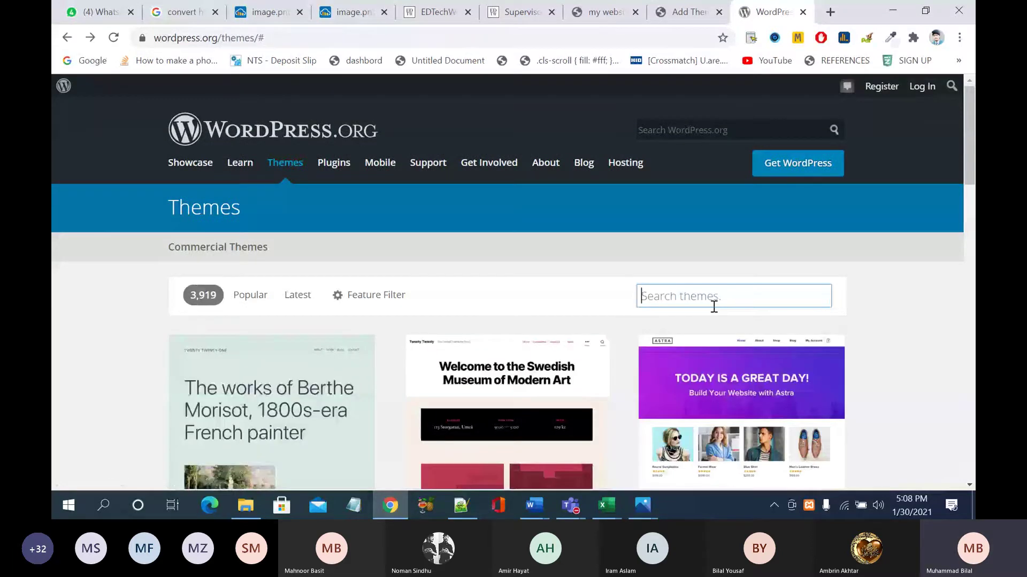
pyautogui.write('oc')
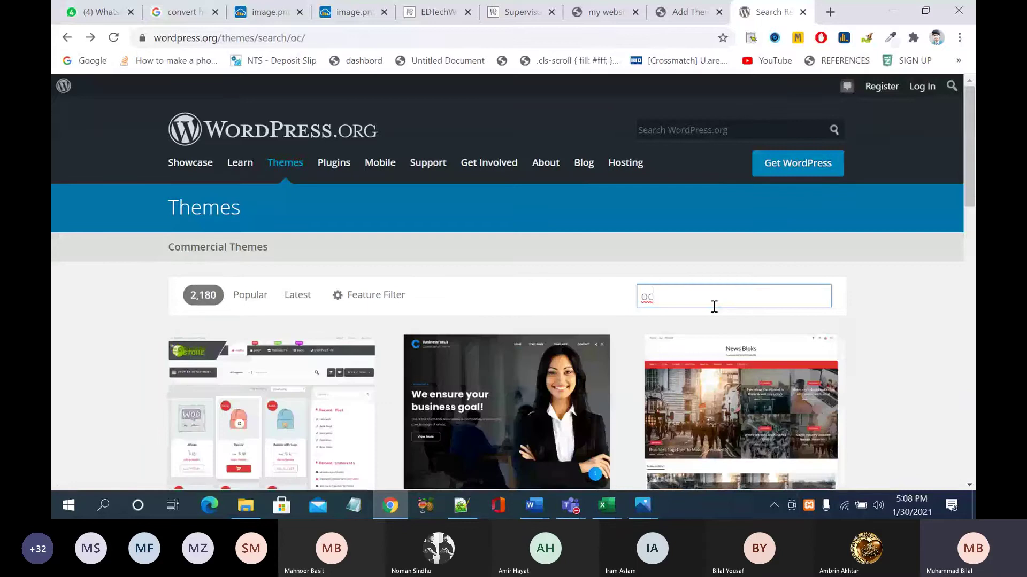
pyautogui.write('ea')
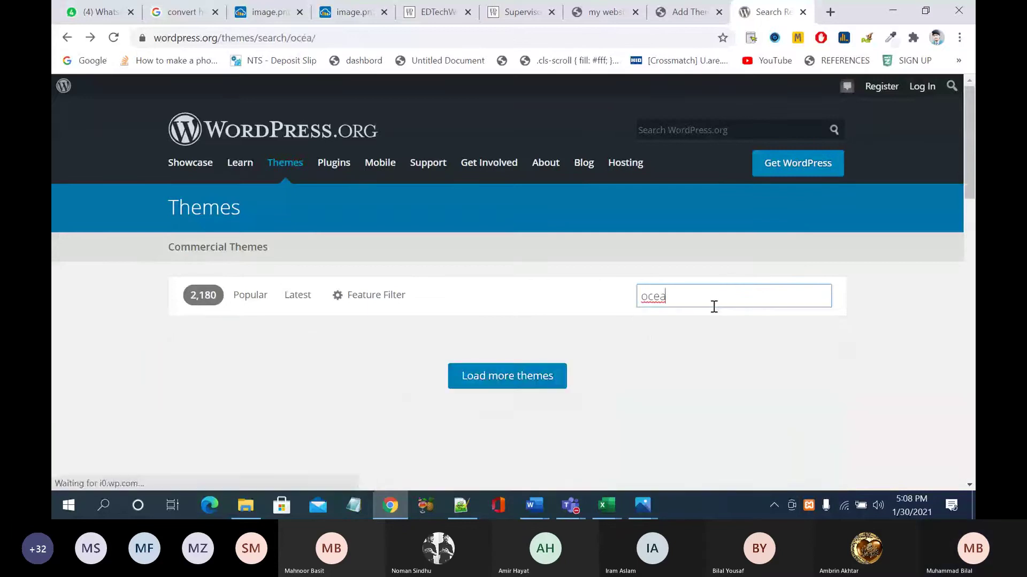
pyautogui.write('n')
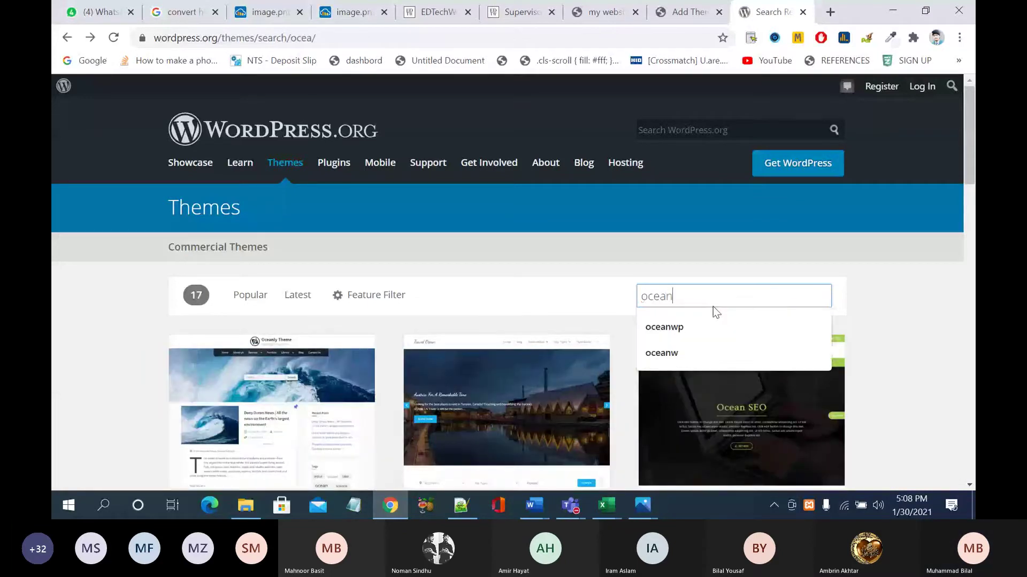
pyautogui.write('wp')
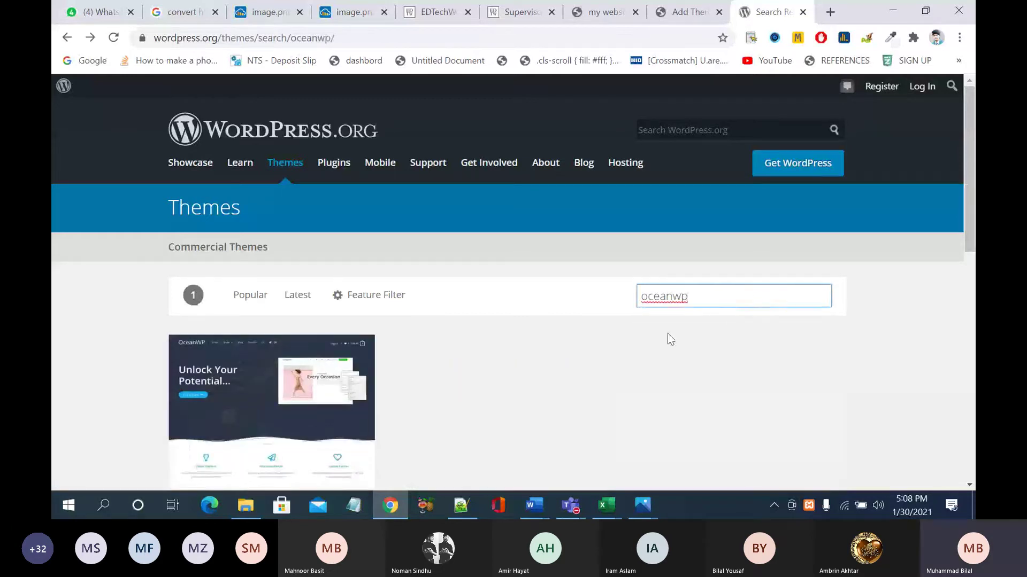
# Step: Open the OceanWP theme's details page and review its version, update date, active installations, requirements and ratings
pyautogui.scroll(-1, 550, 380)
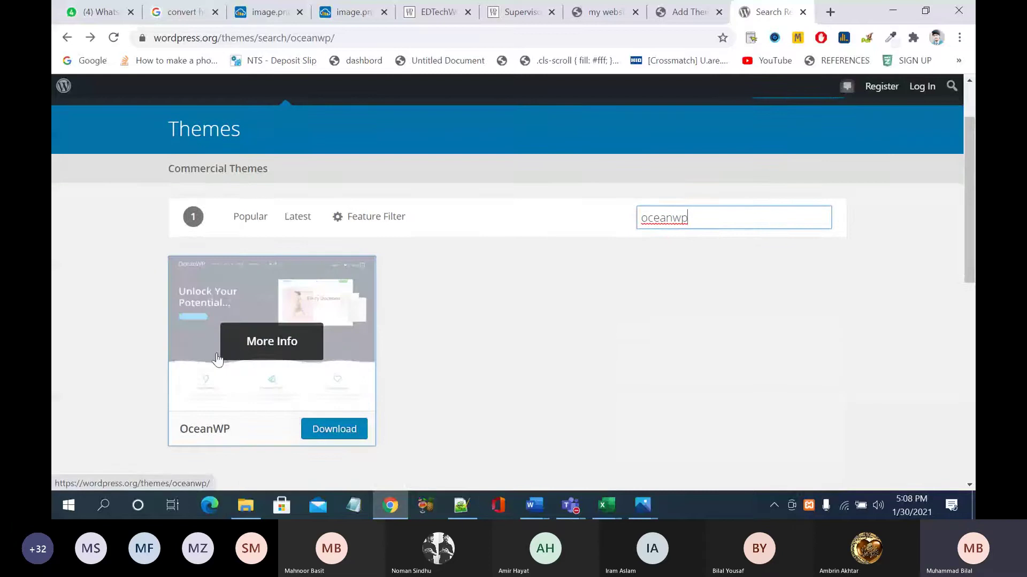
pyautogui.click(271, 343)
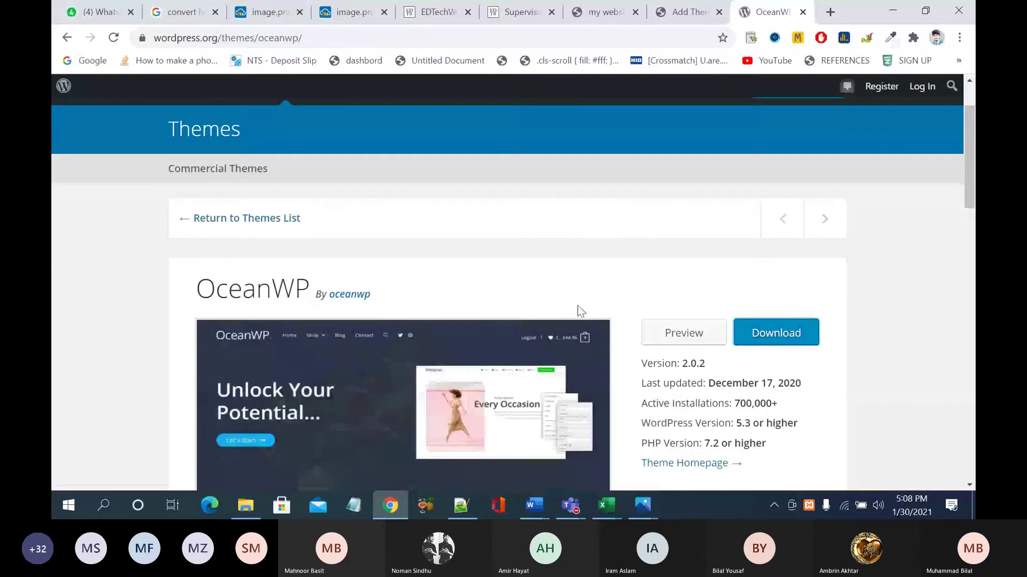
pyautogui.scroll(-1, 578, 306)
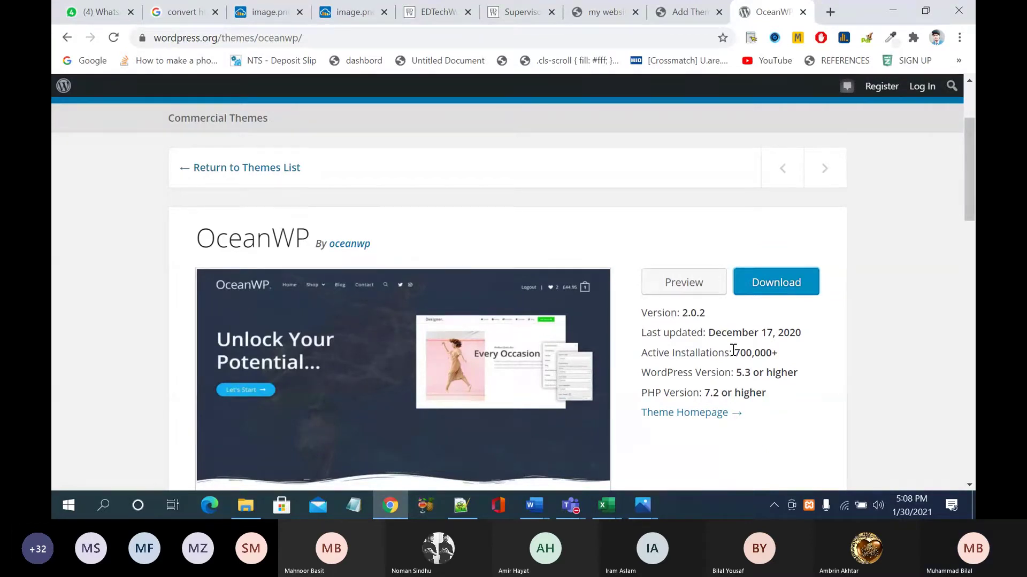
pyautogui.scroll(-2, 749, 390)
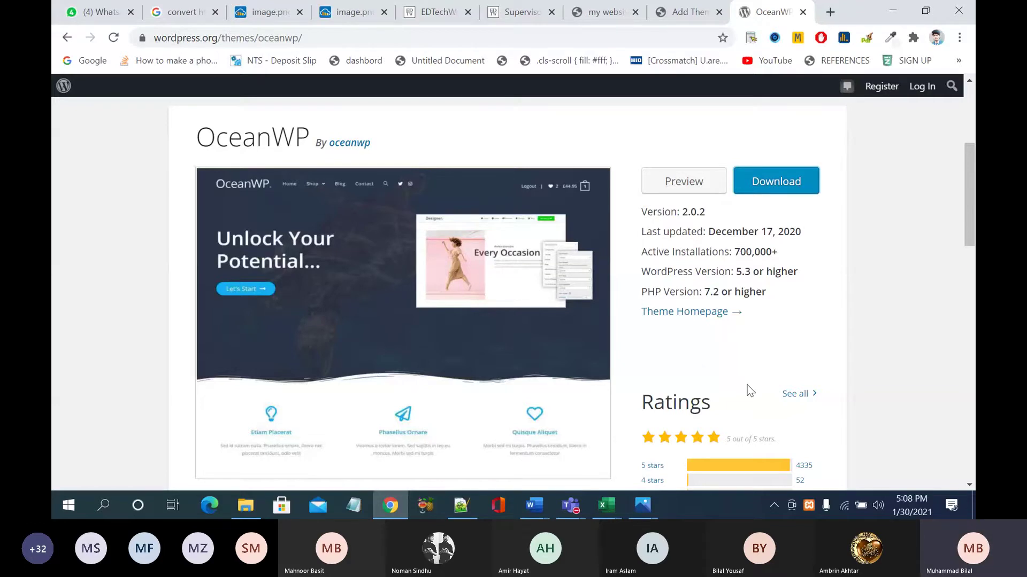
pyautogui.moveTo(969, 221); pyautogui.dragTo(974, 198)
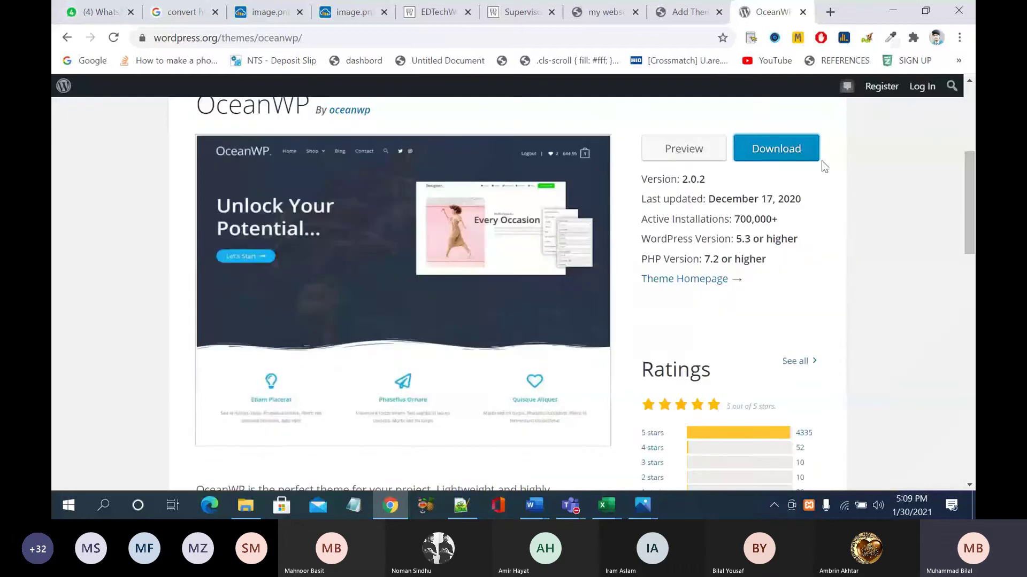
# Step: Go back to the OceanWP search results and search the theme directory for "onepress" instead
pyautogui.click(66, 43)
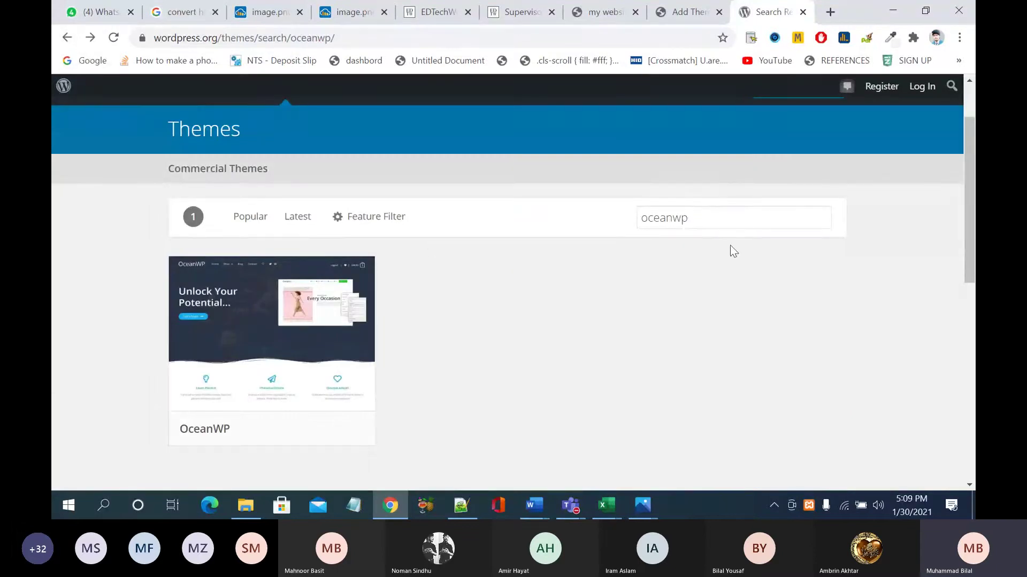
pyautogui.click(704, 219)
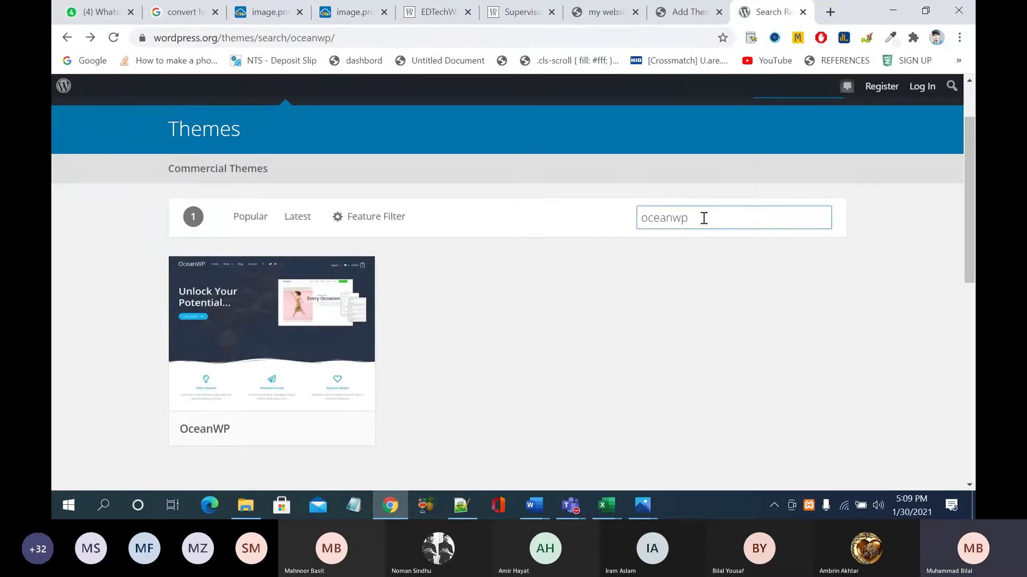
pyautogui.press('BackSpace')
pyautogui.press('BackSpace')
pyautogui.press('BackSpace')
pyautogui.press('BackSpace')
pyautogui.press('BackSpace')
pyautogui.press('BackSpace')
pyautogui.press('BackSpace')
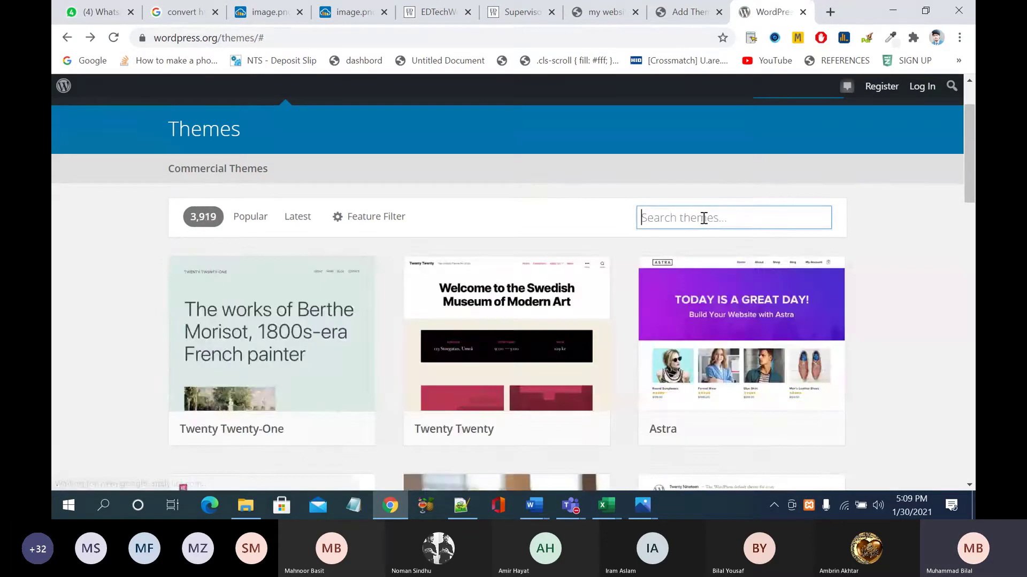
pyautogui.write('o')
pyautogui.press('BackSpace')
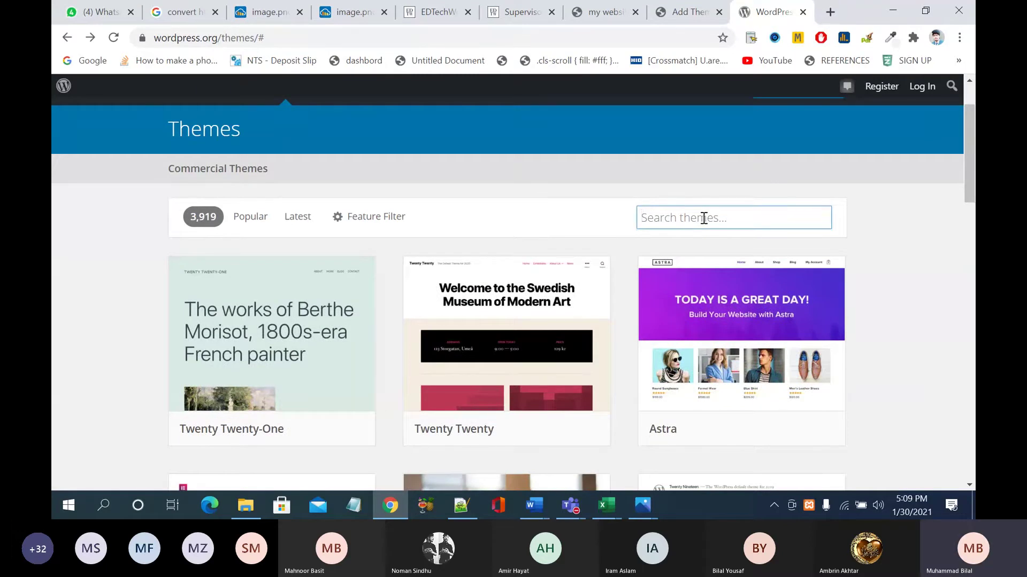
pyautogui.write('n')
pyautogui.press('BackSpace')
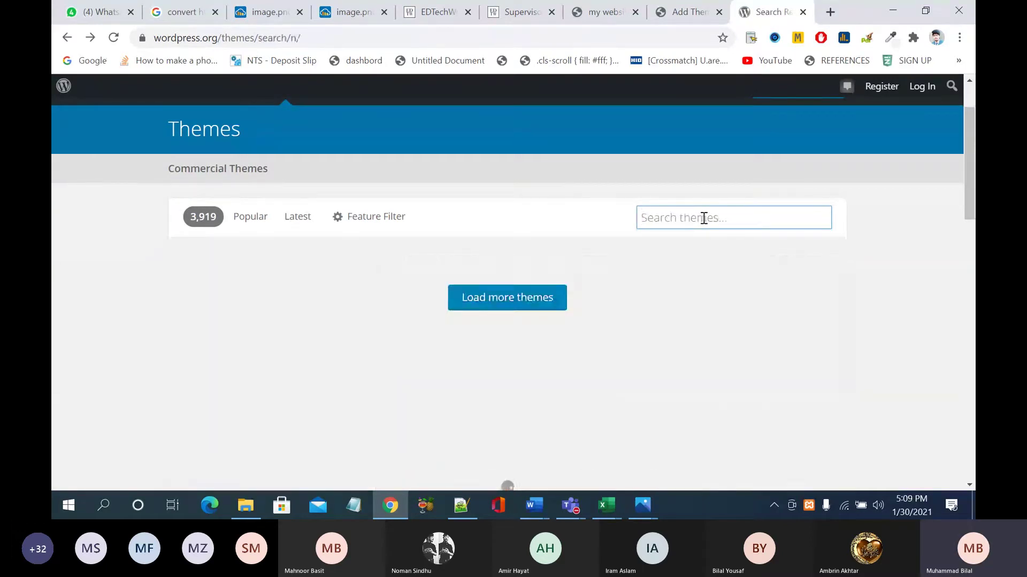
pyautogui.write('onpress')
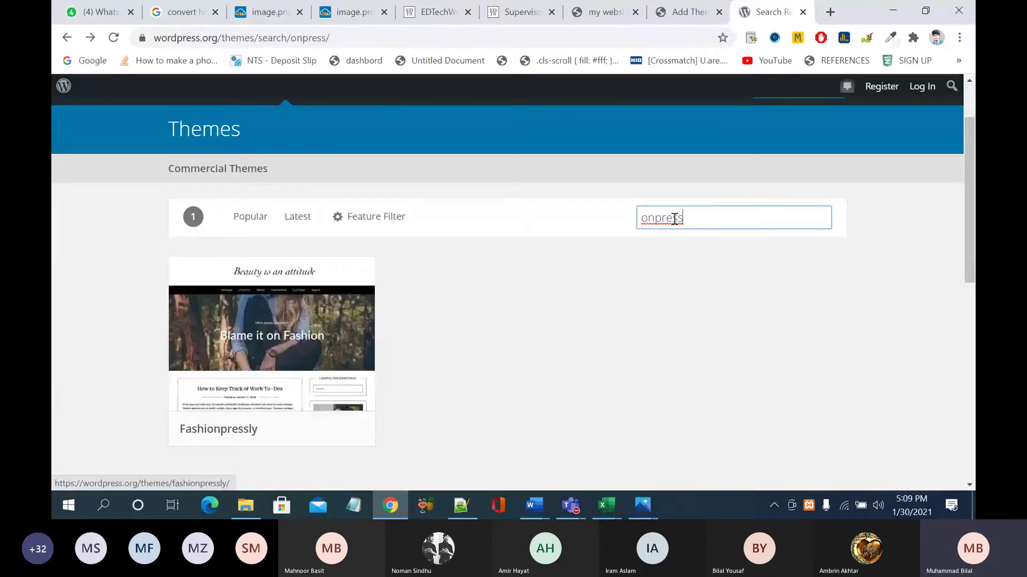
pyautogui.click(656, 220)
pyautogui.write('e')
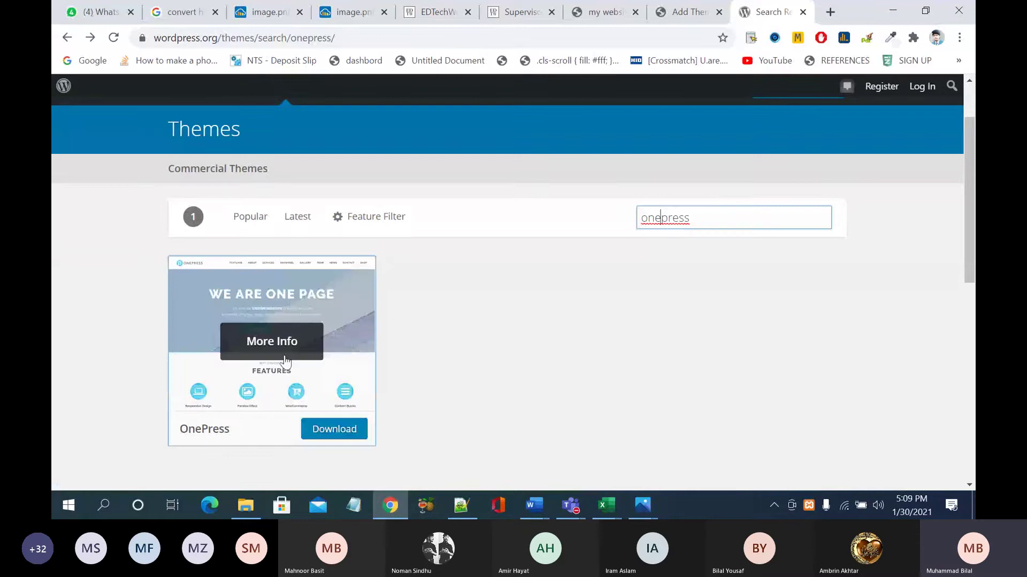
# Step: Open the OnePress theme's details page and review its version, update date, active installations and PHP requirement
pyautogui.click(283, 355)
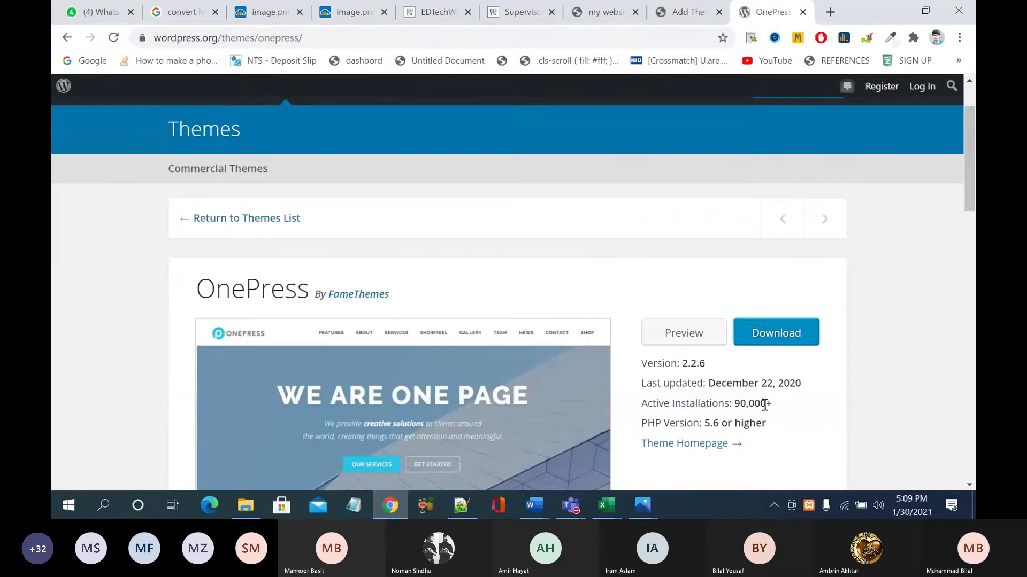
pyautogui.moveTo(766, 404); pyautogui.dragTo(748, 404)
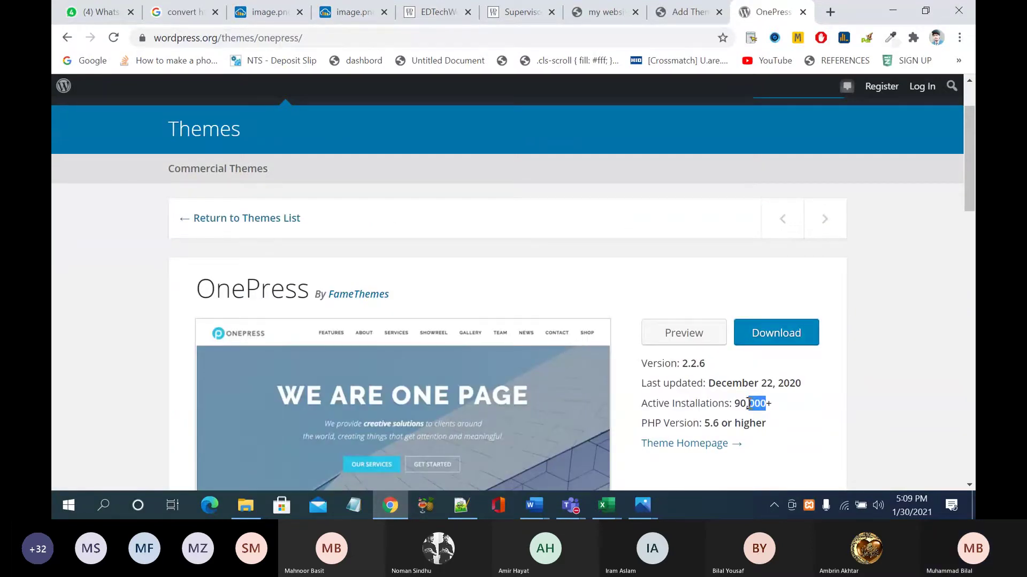
pyautogui.click(736, 407)
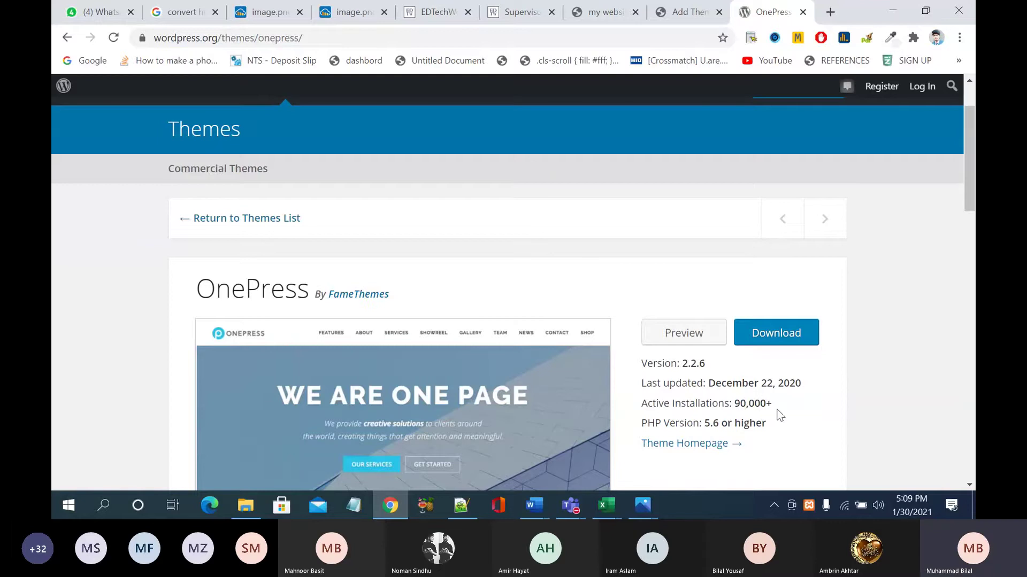
pyautogui.scroll(-1, 778, 416)
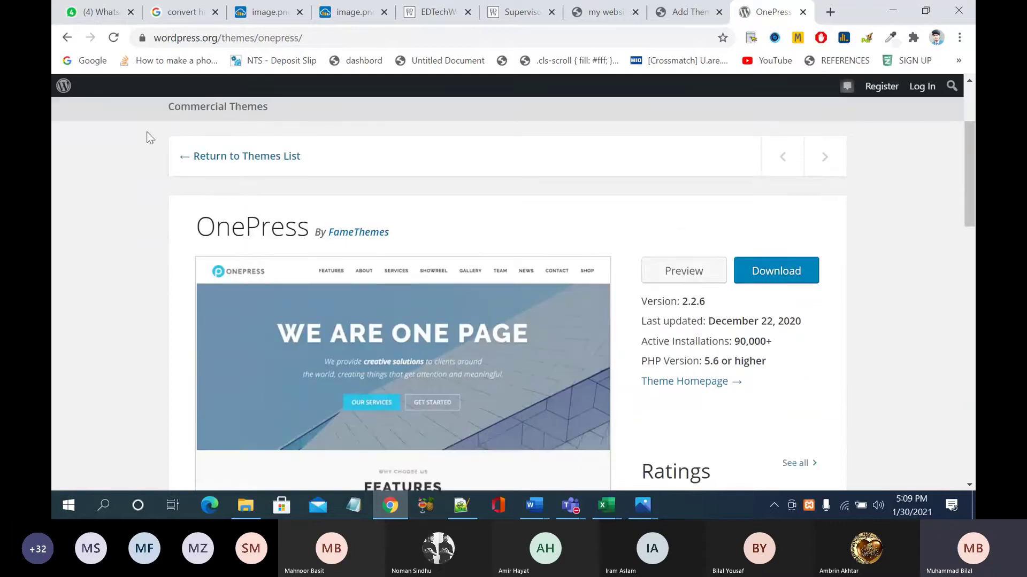
# Step: Go back to the OnePress search results, clear the search term and browse the full theme directory
pyautogui.click(66, 42)
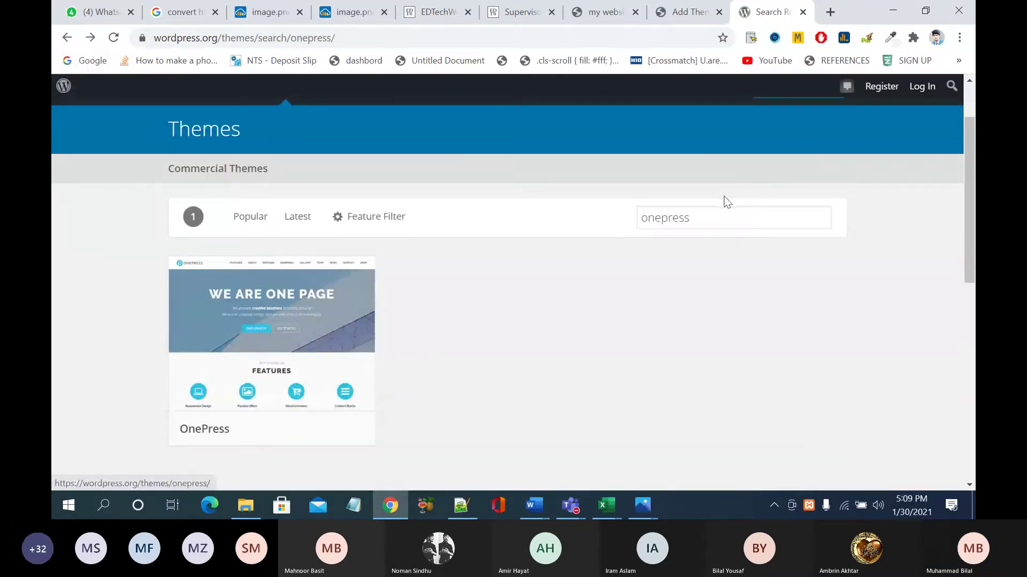
pyautogui.moveTo(710, 214); pyautogui.dragTo(639, 220)
pyautogui.press('BackSpace')
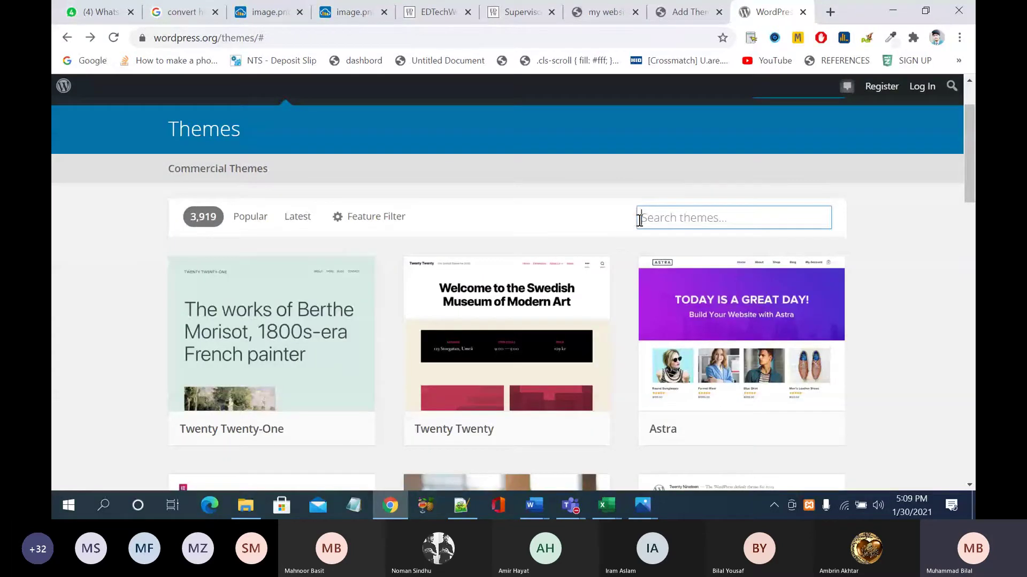
pyautogui.scroll(-10, 639, 220)
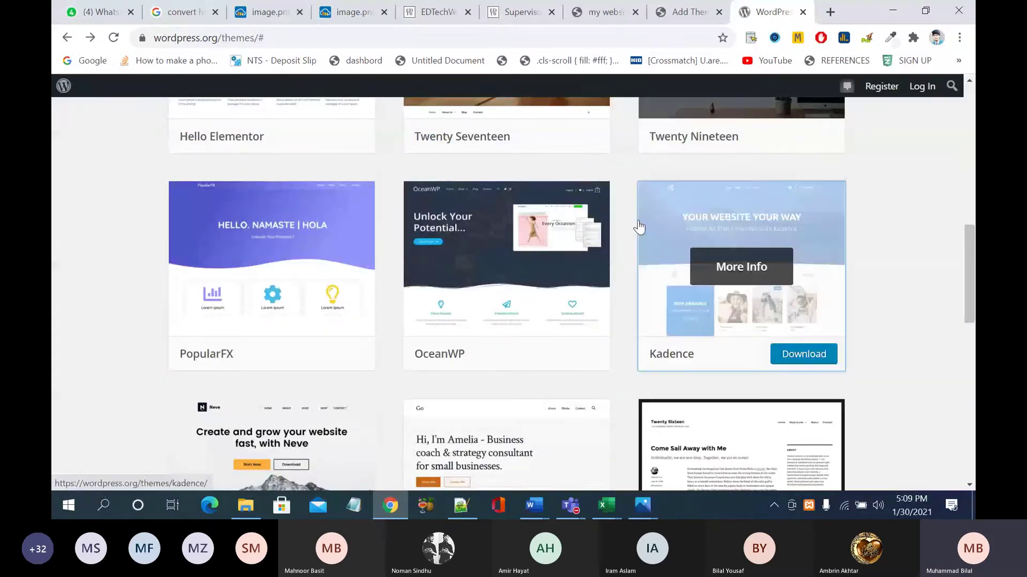
pyautogui.scroll(12, 639, 222)
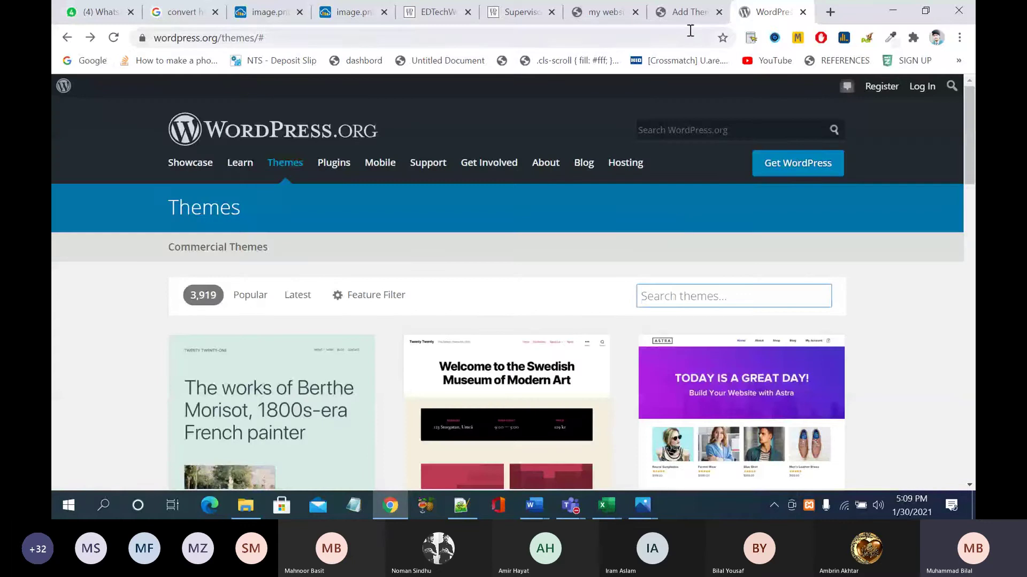
# Step: Return to the local site's Add Themes page, install and activate the Astra theme, and dismiss its welcome notice
pyautogui.click(688, 13)
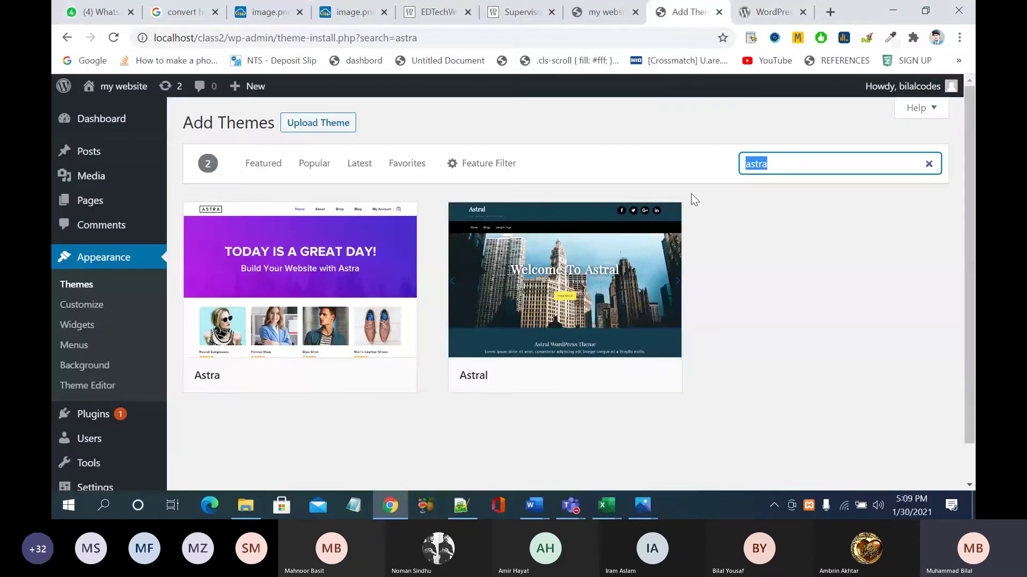
pyautogui.moveTo(351, 296)
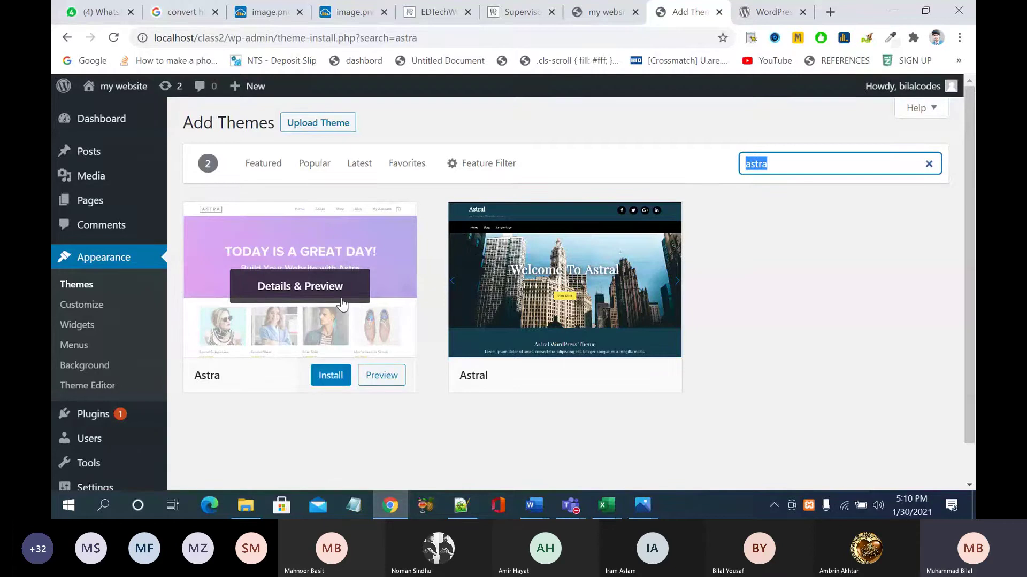
pyautogui.click(331, 377)
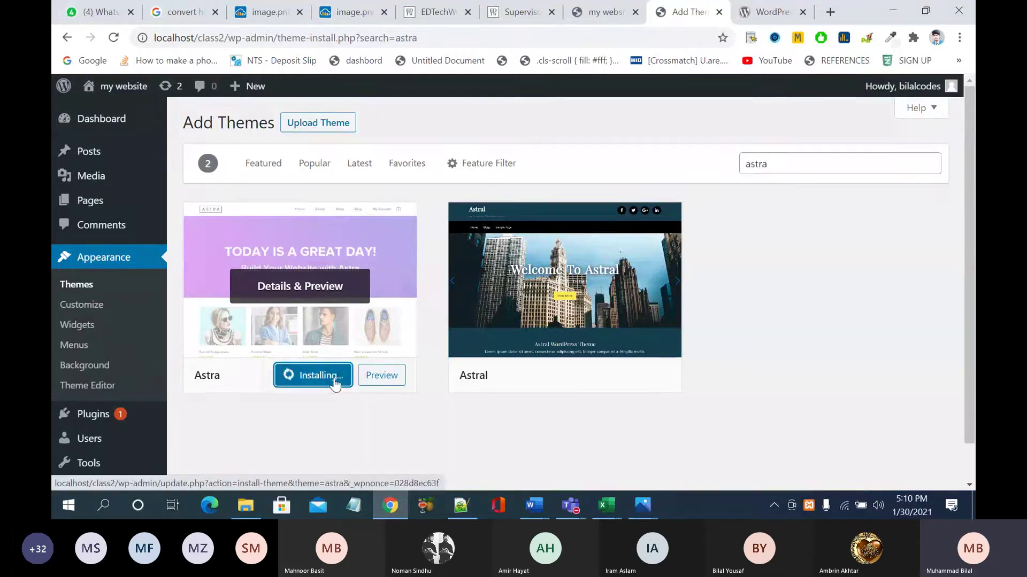
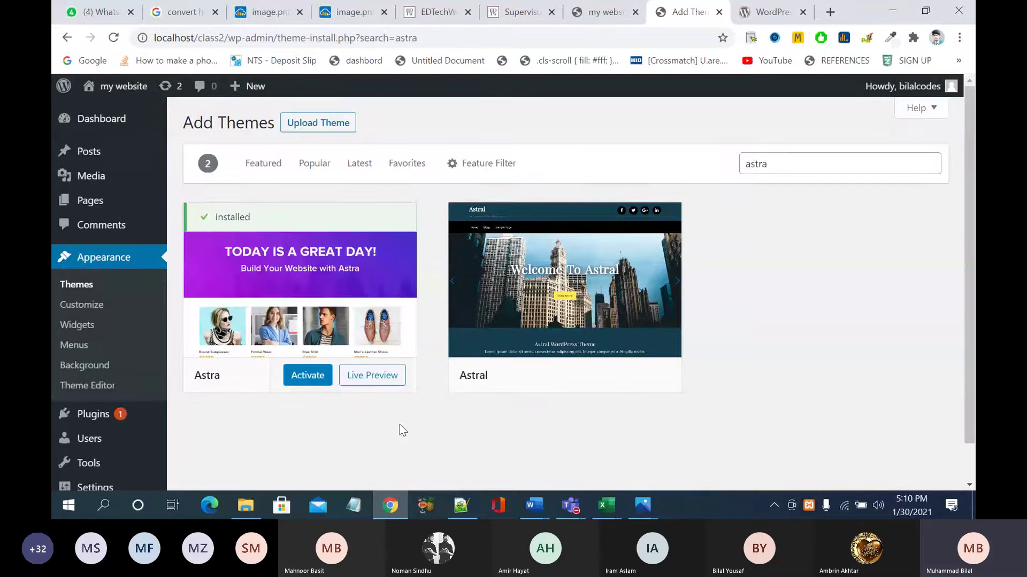
pyautogui.click(308, 381)
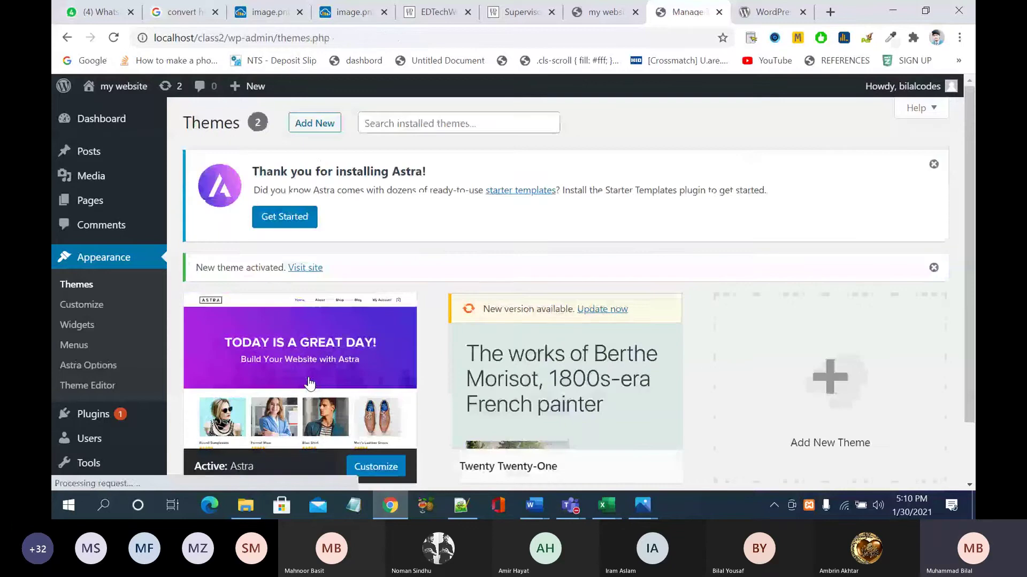
pyautogui.click(933, 164)
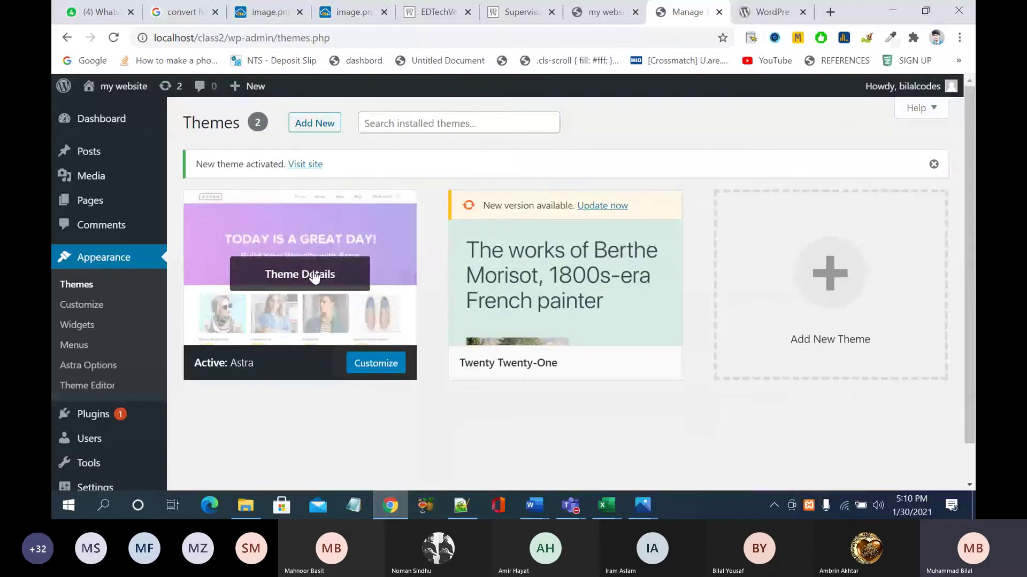
# Step: Delete the inactive Twenty Twenty-One theme, confirm the deletion and reload the installed themes list
pyautogui.click(593, 277)
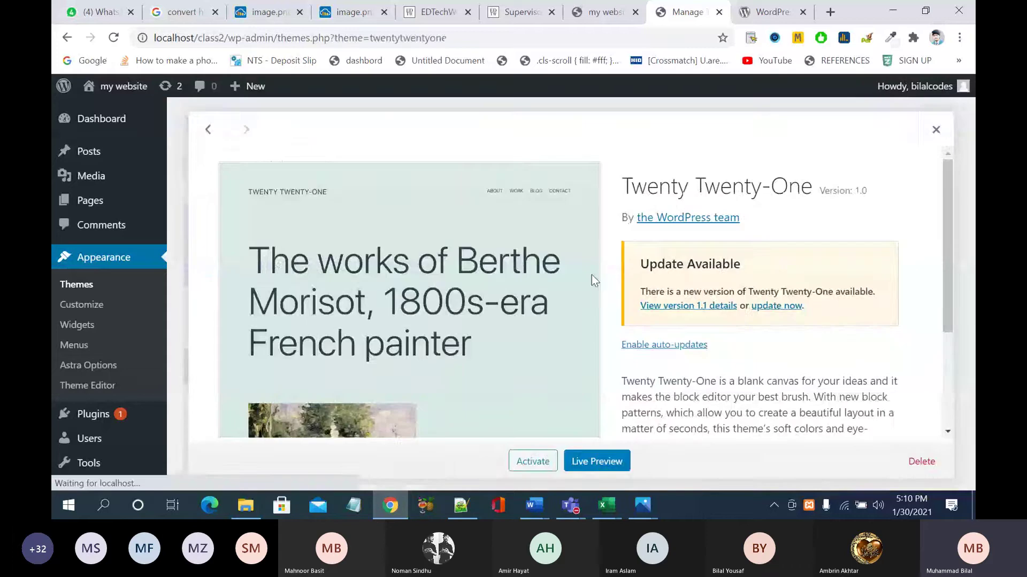
pyautogui.click(921, 461)
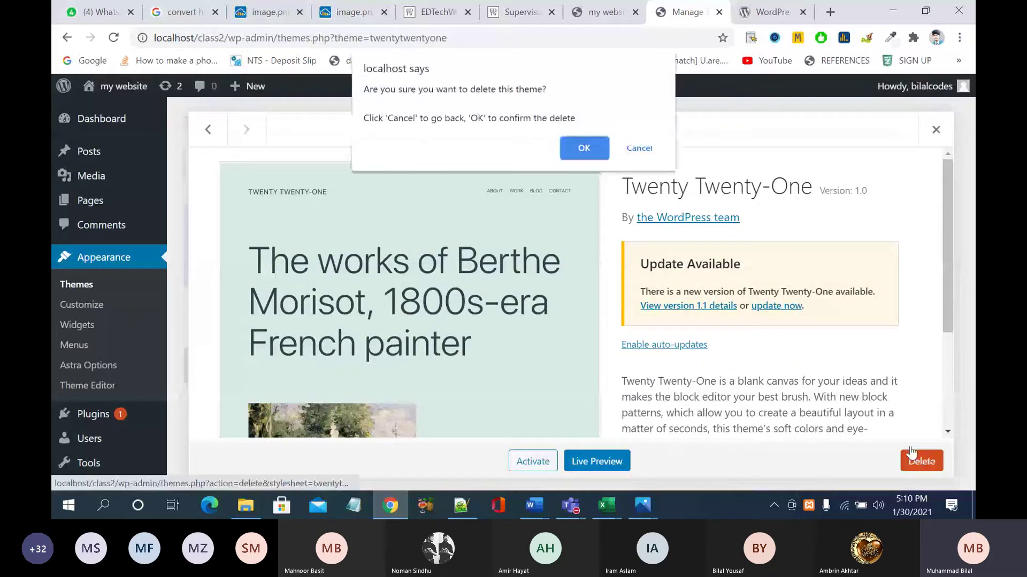
pyautogui.click(590, 147)
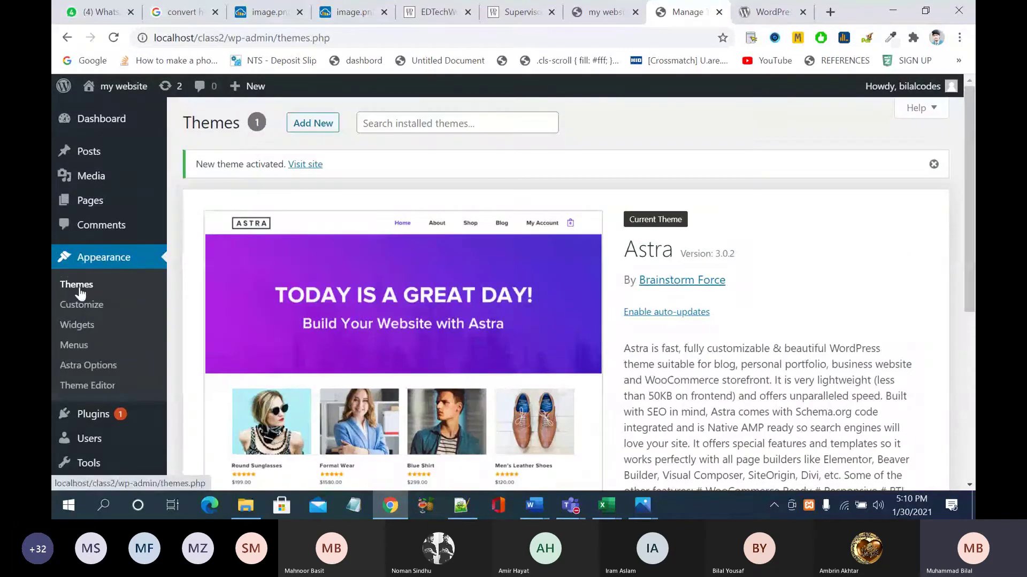
pyautogui.click(78, 289)
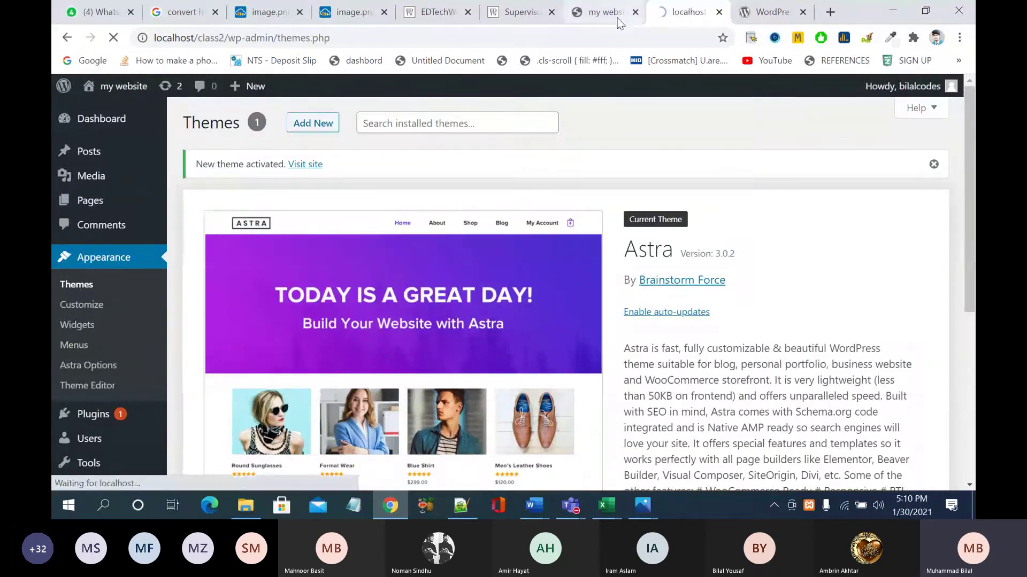
# Step: Reload the local site's front page at localhost/class2/ and look over its layout under the Astra theme
pyautogui.click(596, 19)
pyautogui.click(572, 37)
pyautogui.press('Return')
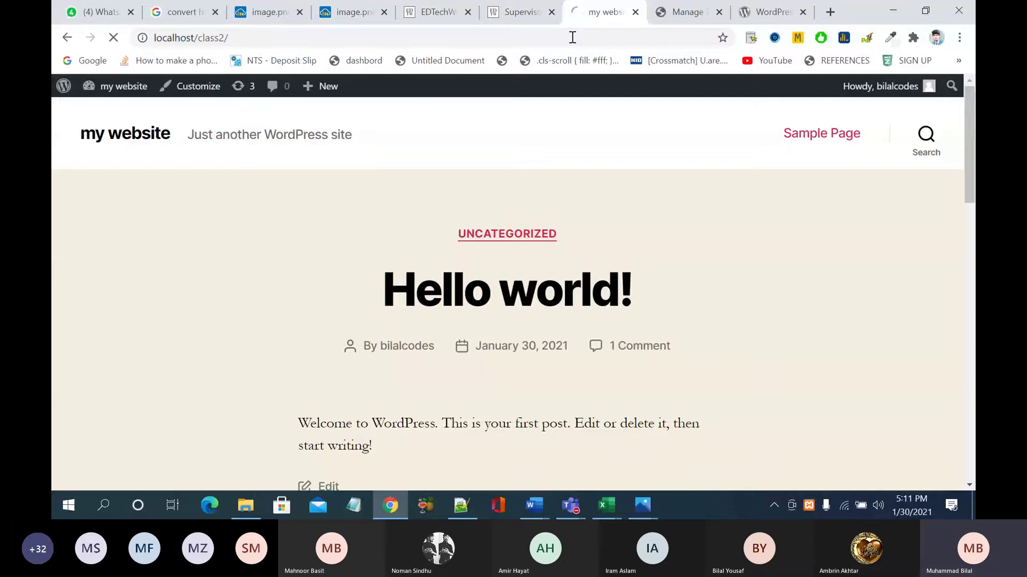
pyautogui.scroll(-7, 612, 193)
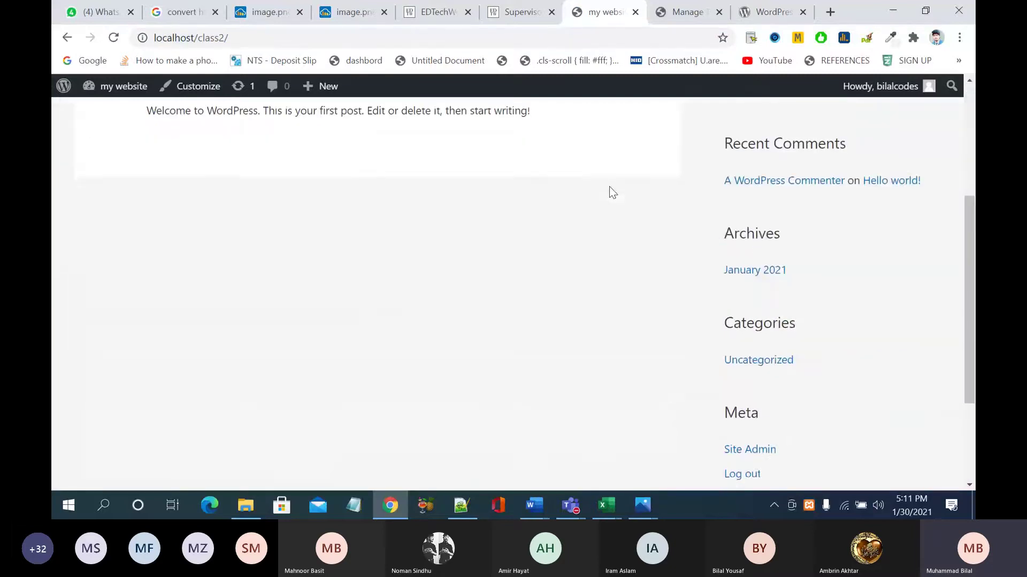
pyautogui.scroll(8, 610, 188)
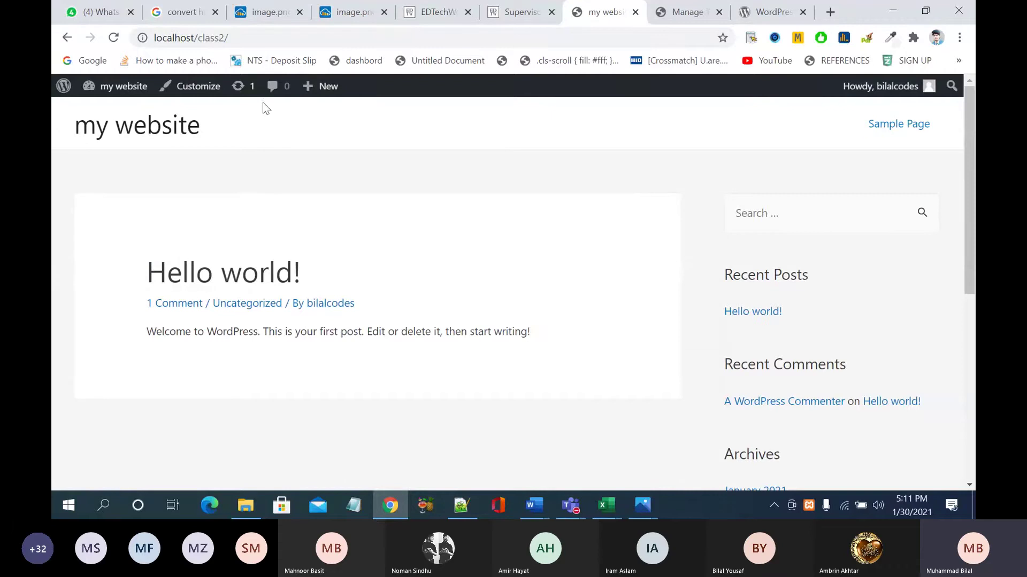
pyautogui.click(190, 134)
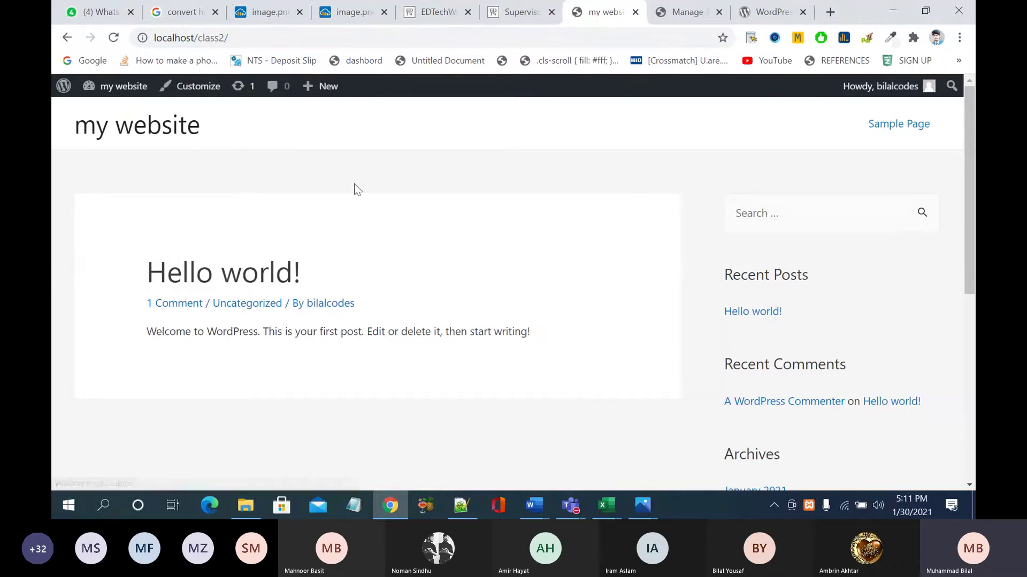
pyautogui.scroll(-7, 580, 217)
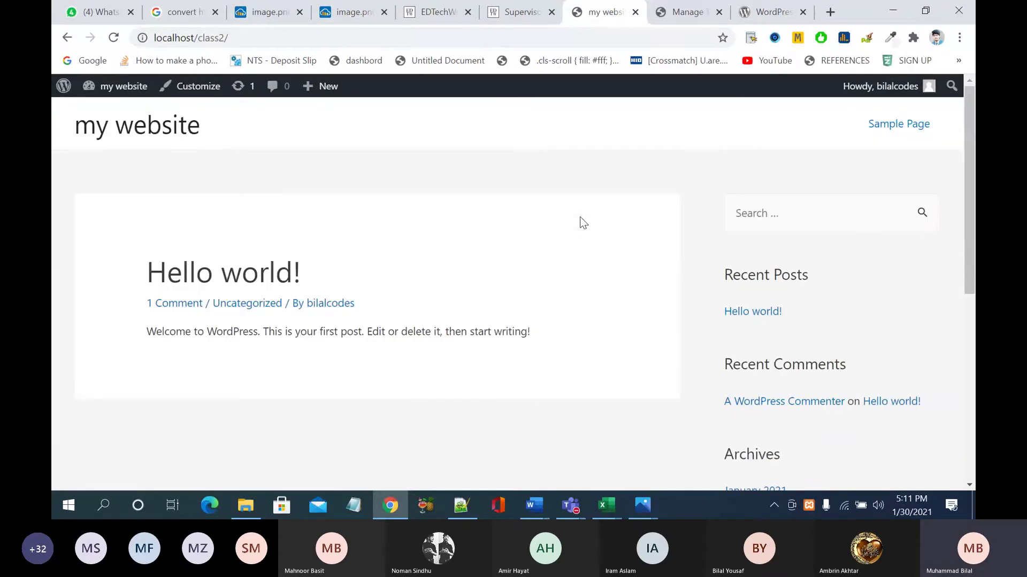
pyautogui.click(520, 11)
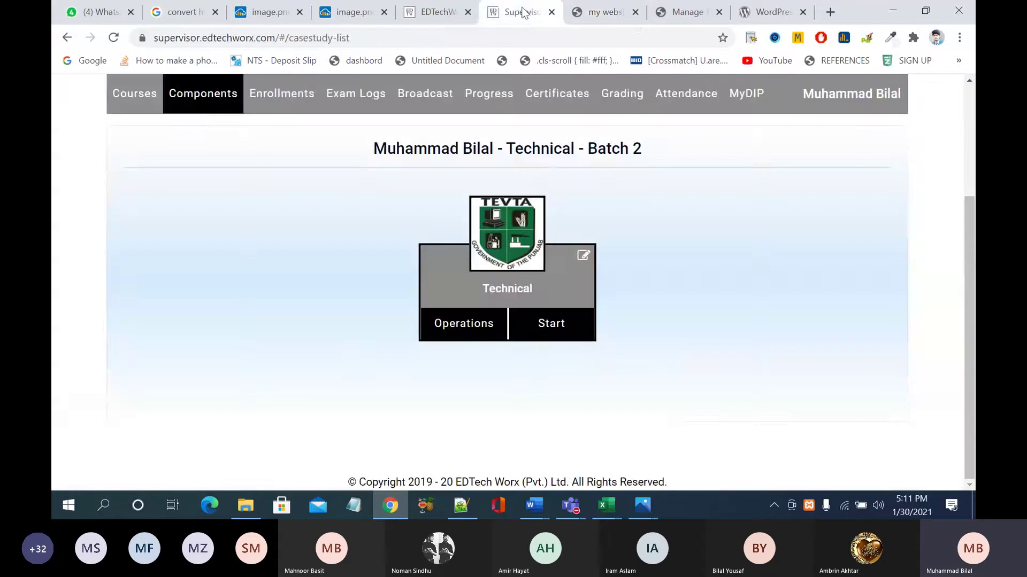
pyautogui.click(596, 21)
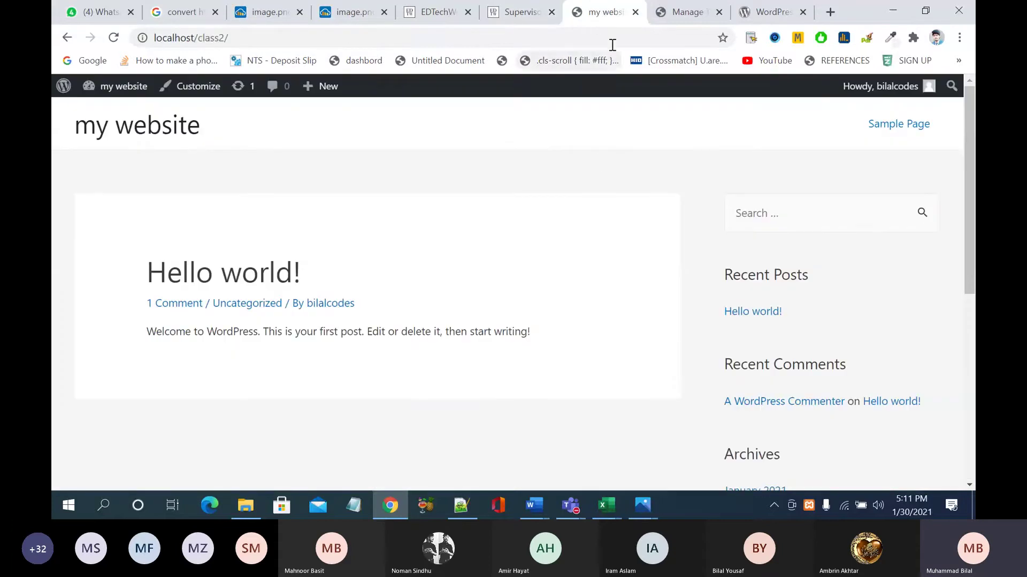
# Step: Return to the site's theme administration, open the theme customizer and look at the sections under its Global settings
pyautogui.click(675, 21)
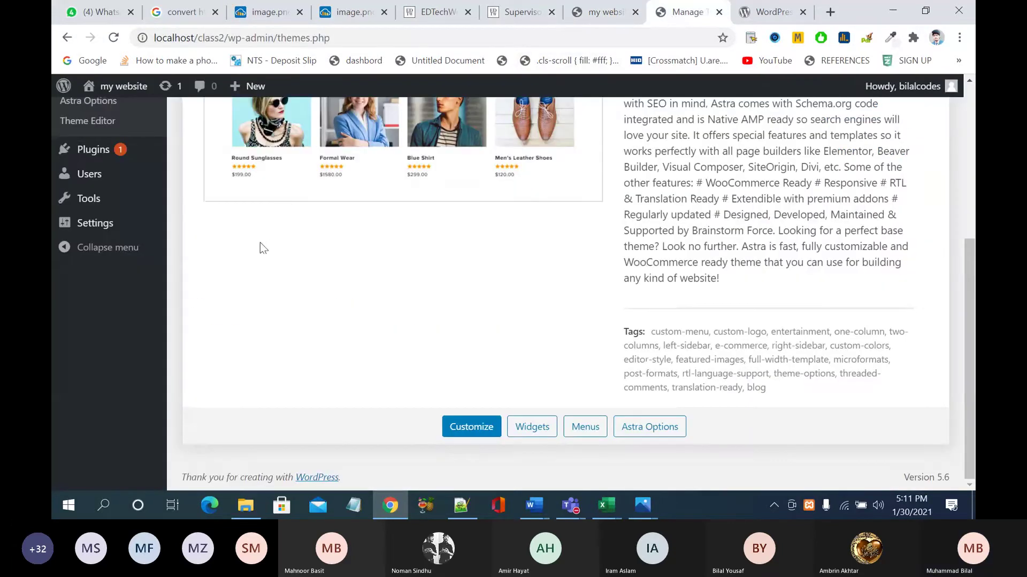
pyautogui.scroll(1, 260, 243)
pyautogui.scroll(2, 260, 248)
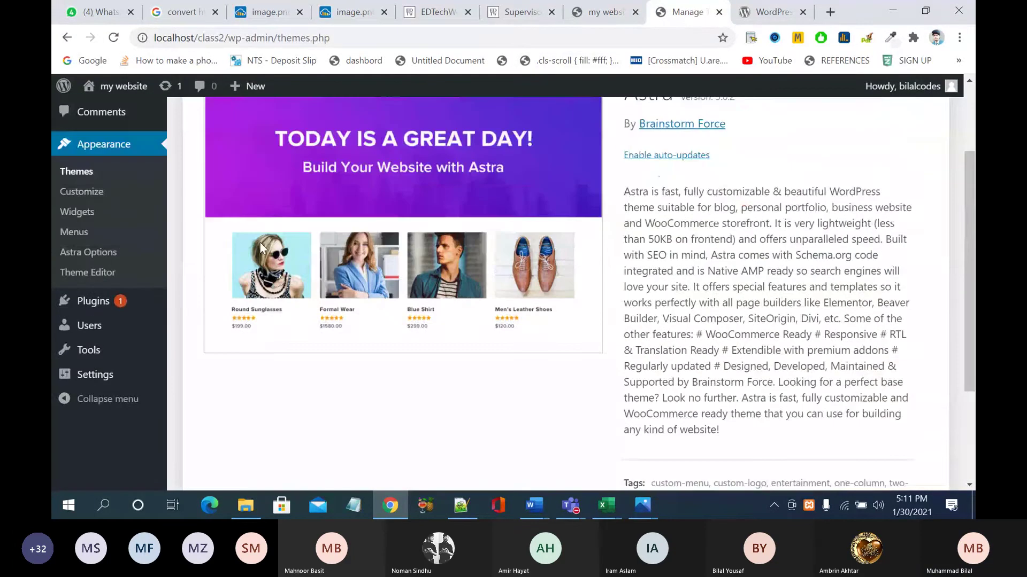
pyautogui.click(101, 190)
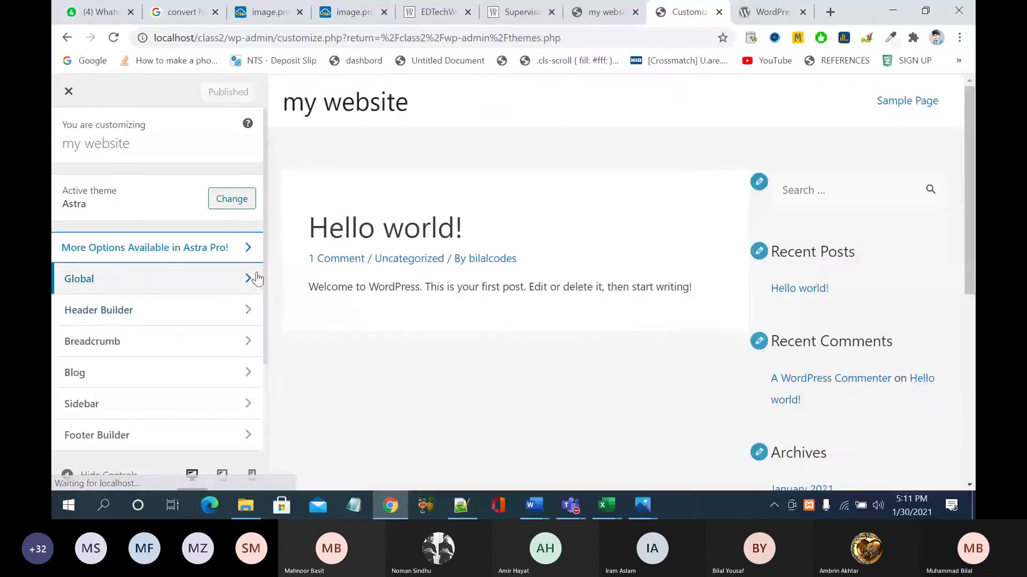
pyautogui.click(248, 284)
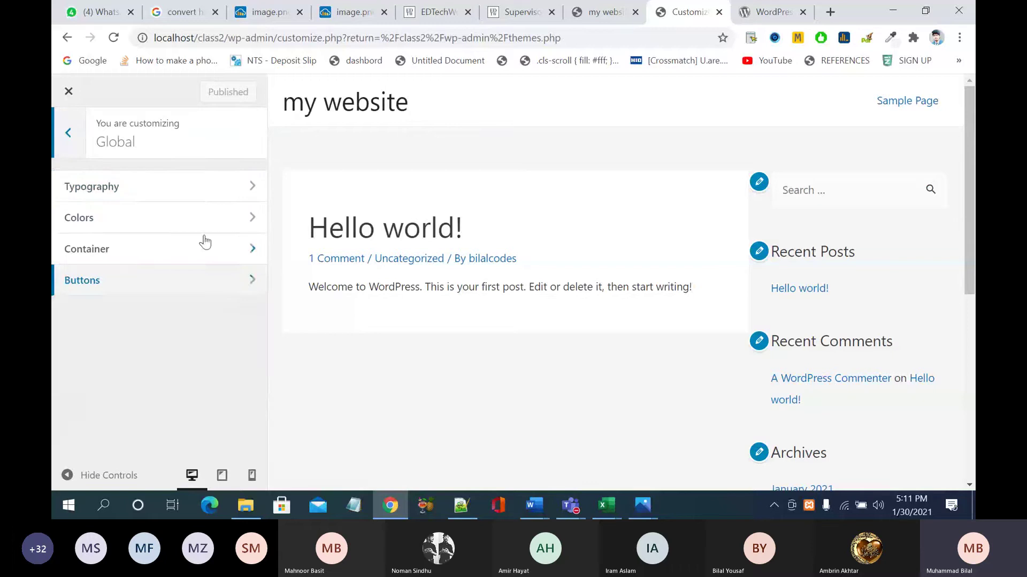
pyautogui.click(68, 133)
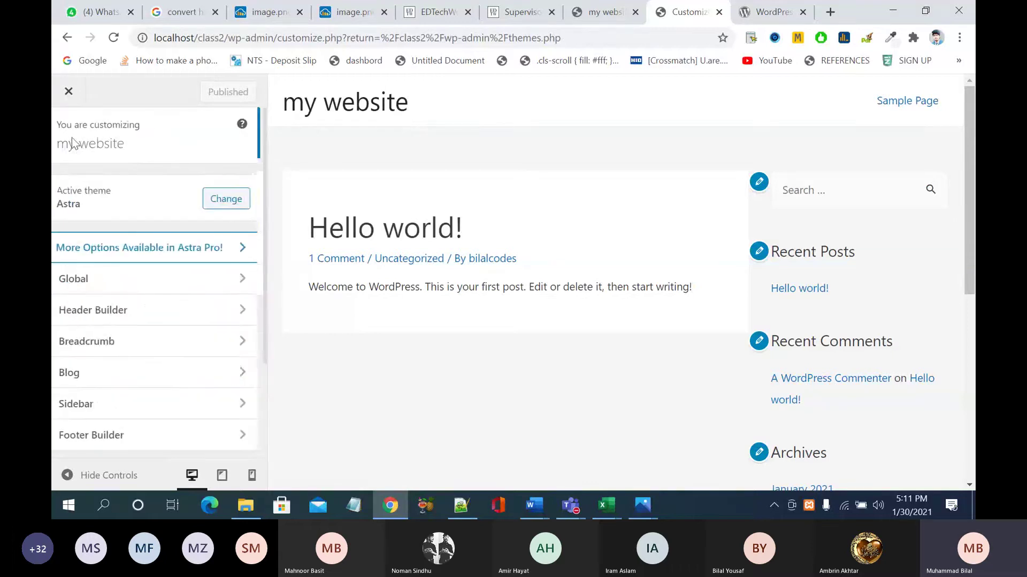
# Step: Go back to the installed themes page, reopen the customizer and explore the Global settings, including Typography
pyautogui.click(67, 37)
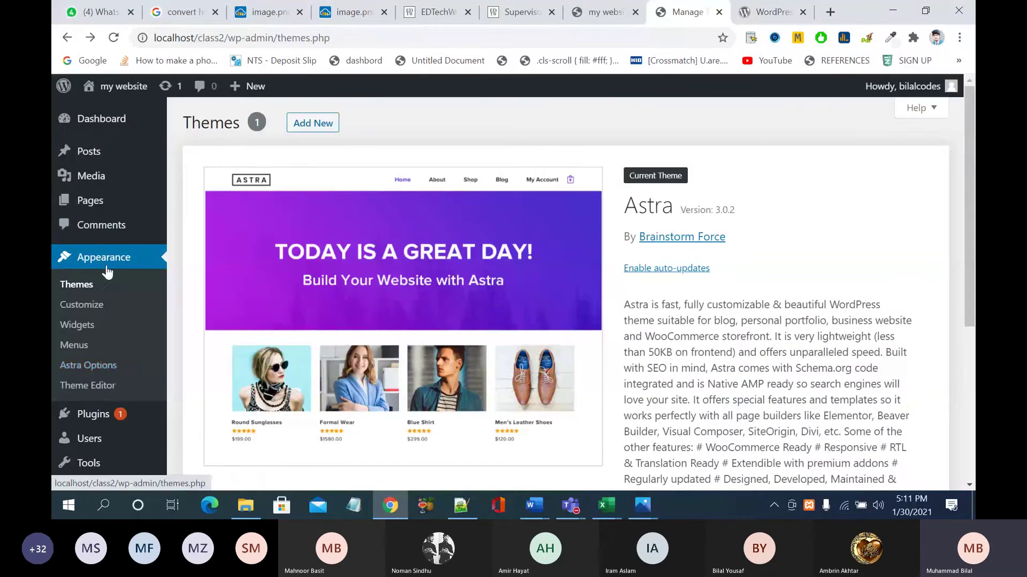
pyautogui.click(92, 305)
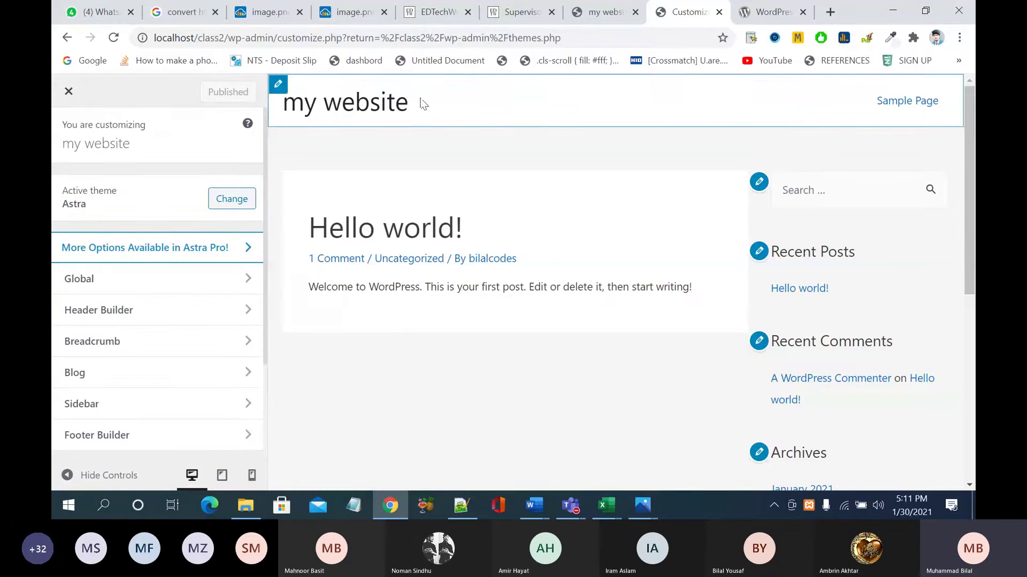
pyautogui.click(244, 279)
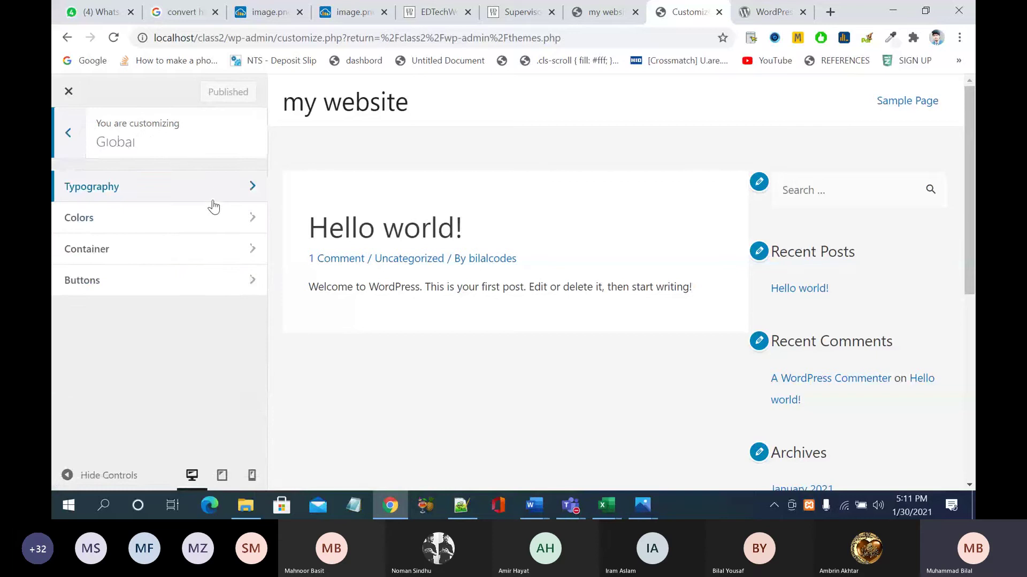
pyautogui.click(212, 201)
pyautogui.click(61, 147)
pyautogui.click(62, 154)
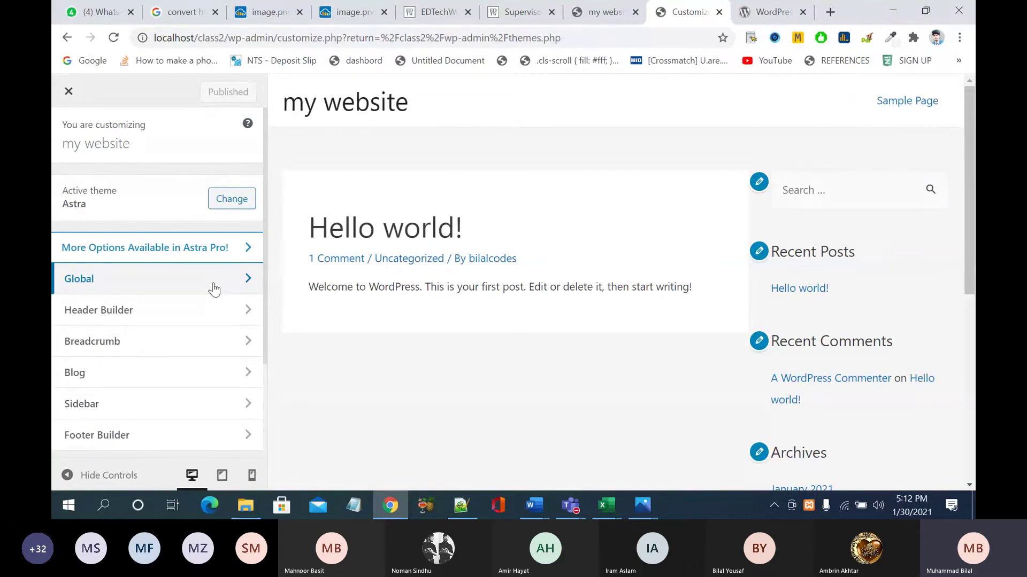
pyautogui.click(214, 290)
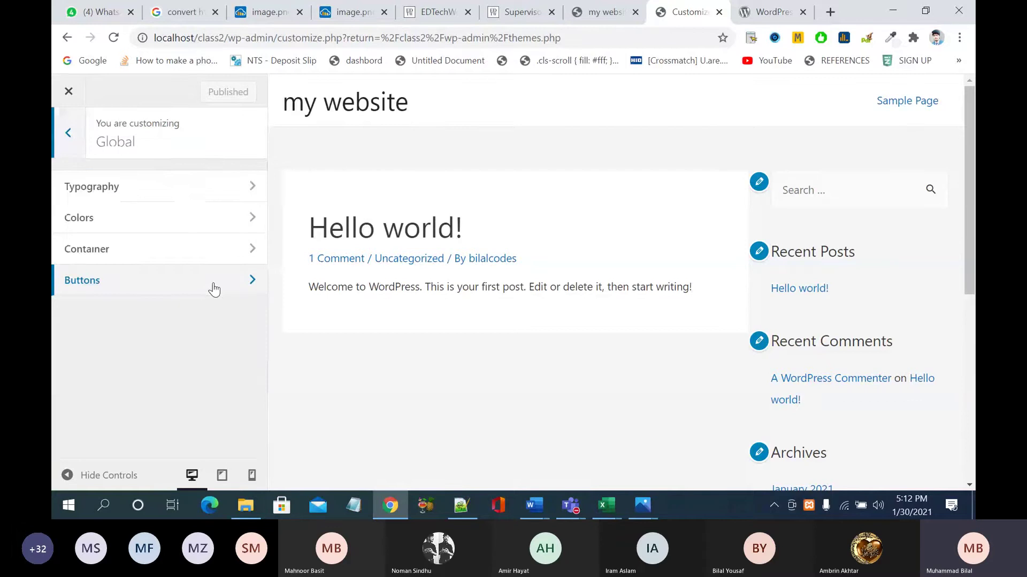
# Step: Open the Base Typography settings under Global Typography and look through the body font options and the available font families
pyautogui.click(242, 187)
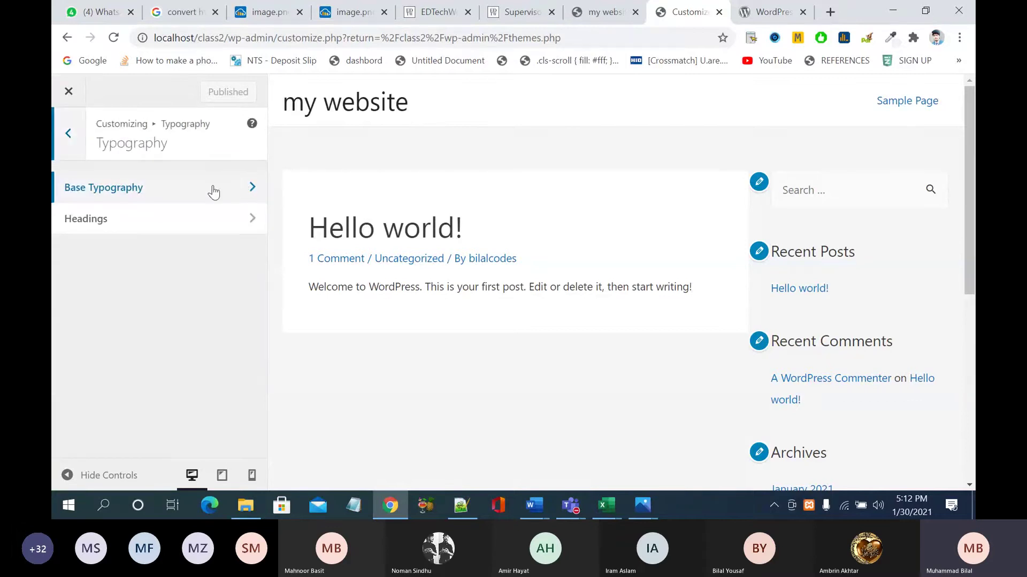
pyautogui.click(214, 189)
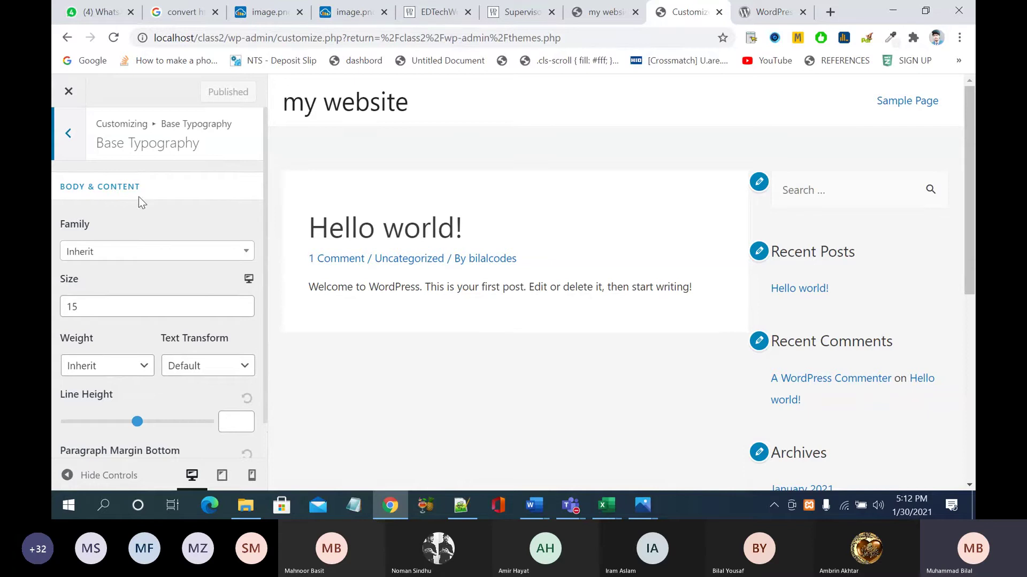
pyautogui.scroll(-1, 159, 241)
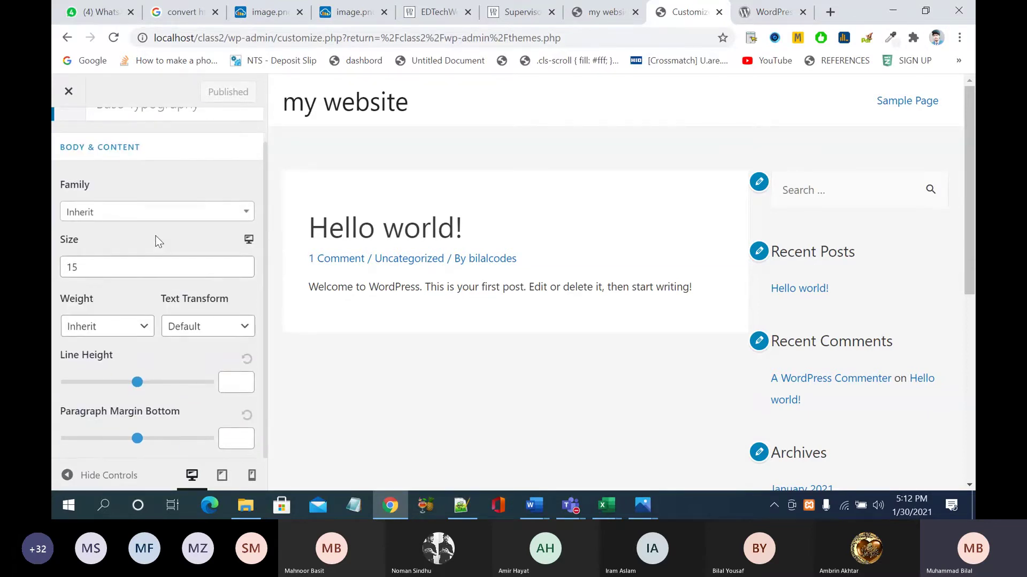
pyautogui.click(134, 220)
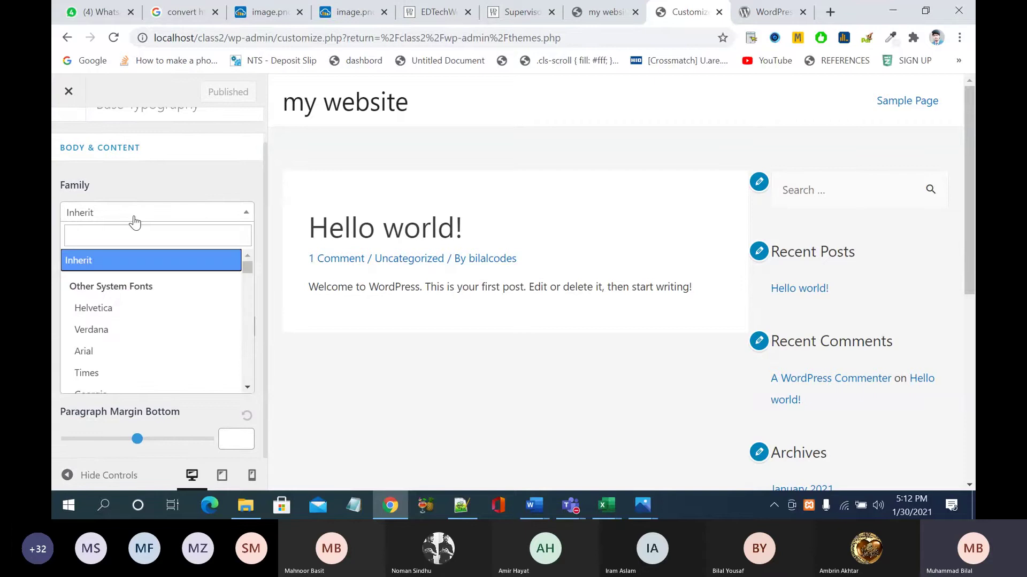
pyautogui.click(135, 220)
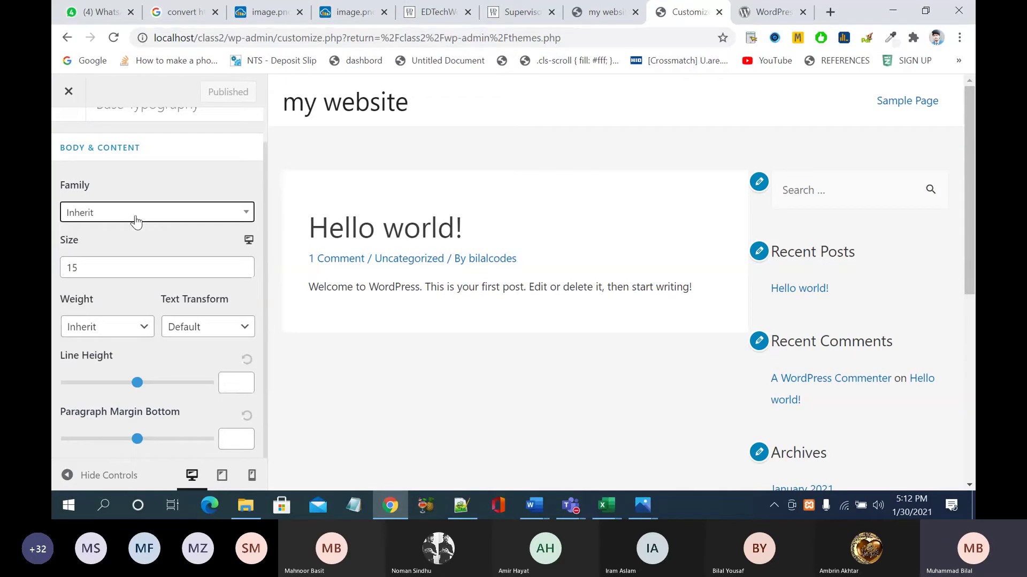
pyautogui.click(135, 221)
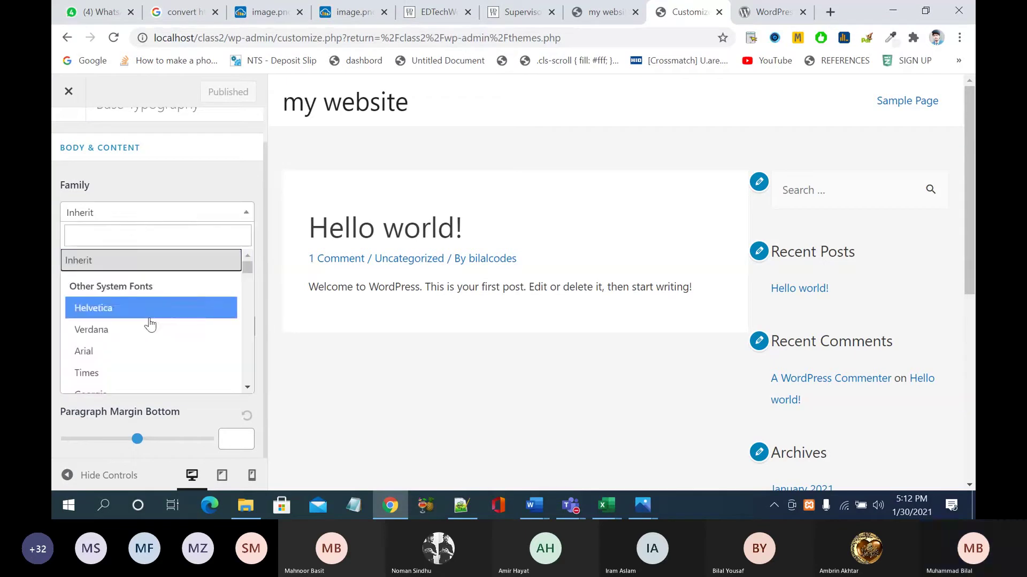
pyautogui.scroll(-2, 148, 324)
pyautogui.scroll(-1, 150, 324)
pyautogui.click(183, 165)
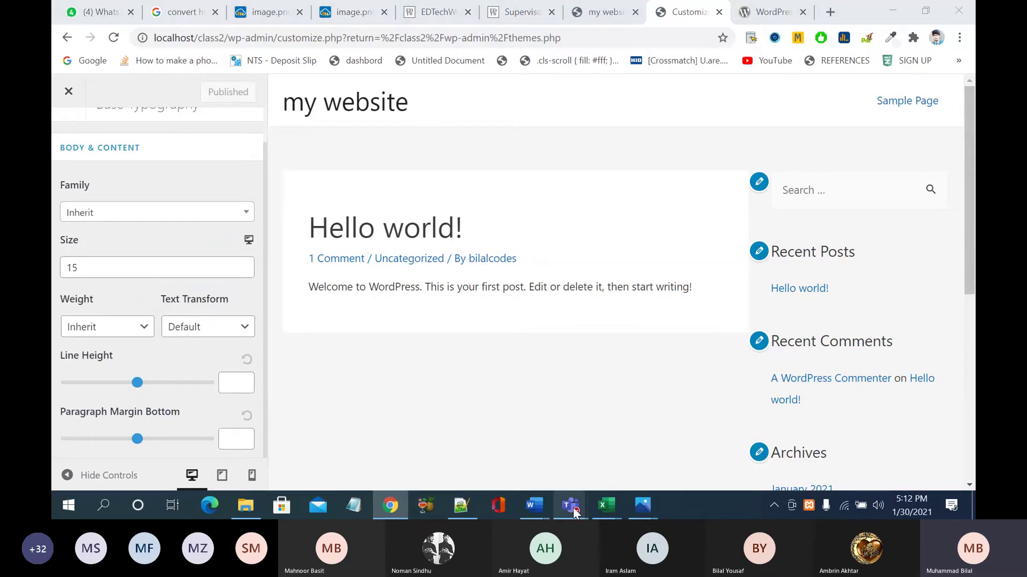
# Step: Switch to the Teams meeting, admit the participant waiting in the lobby, and return to the browser with the call window minimized
pyautogui.moveTo(572, 508)
pyautogui.click(593, 418)
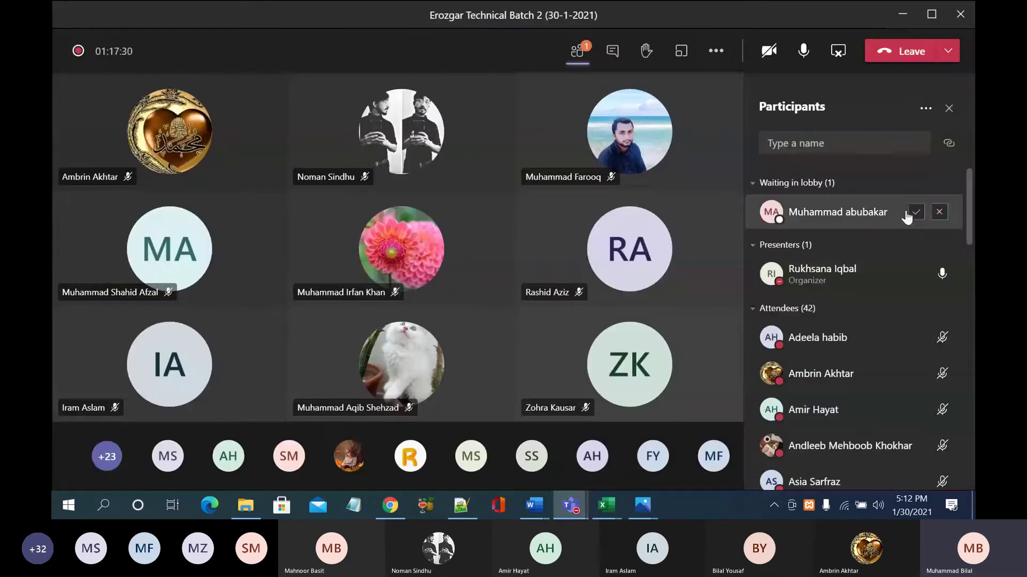
pyautogui.click(911, 212)
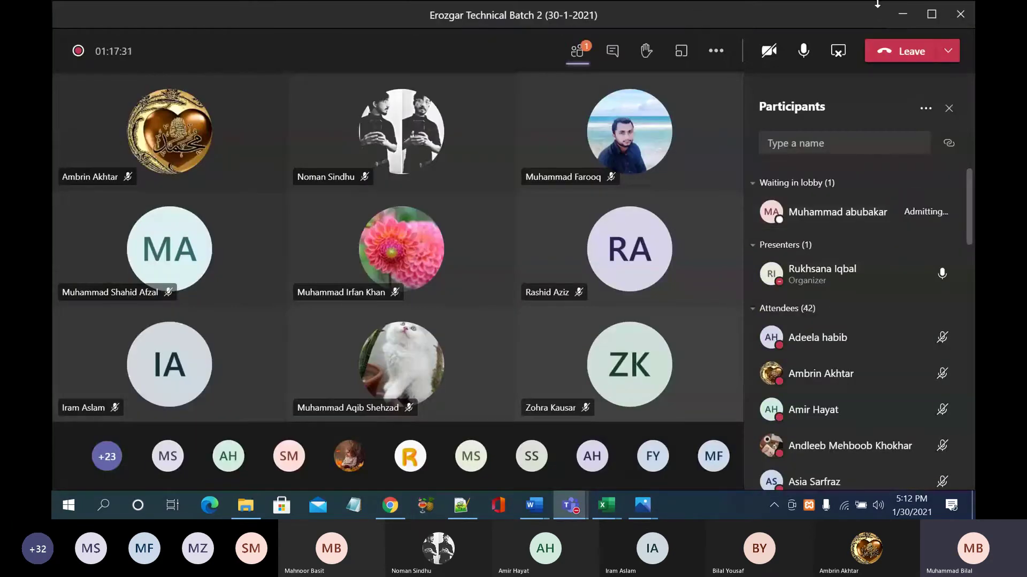
pyautogui.click(902, 16)
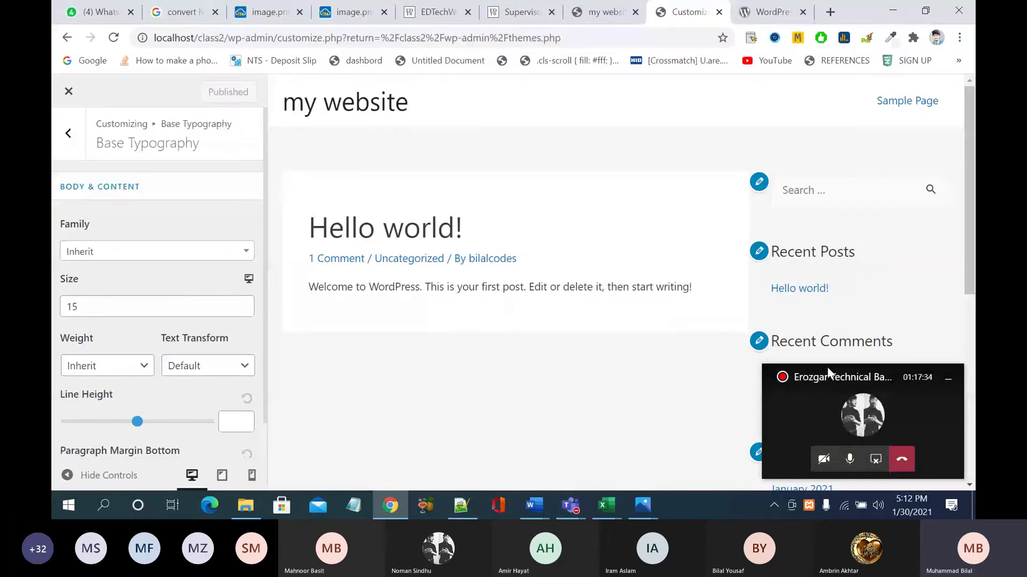
pyautogui.click(950, 380)
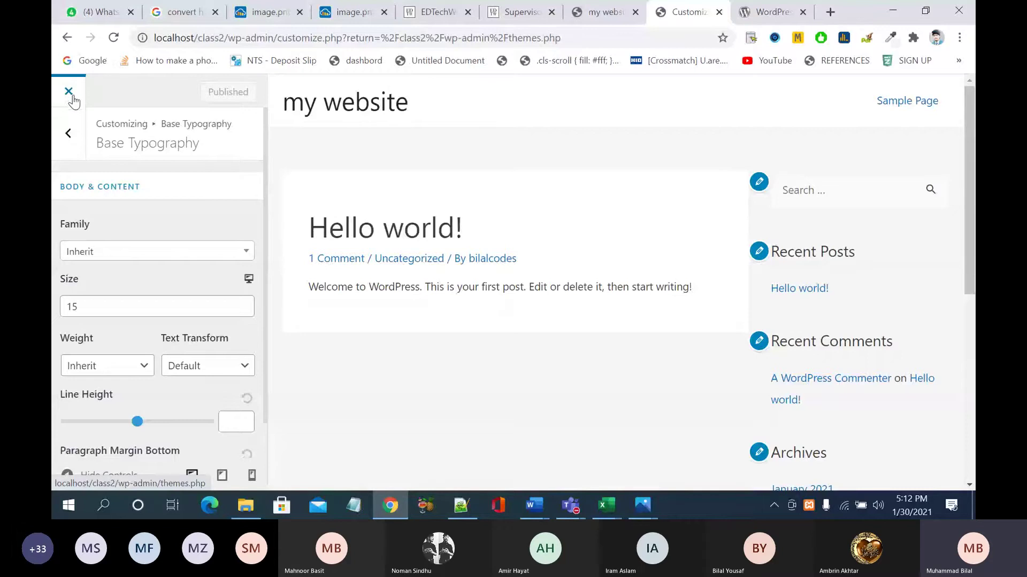
# Step: Back out of the typography settings, close the customizer and open the list of all posts in the site administration
pyautogui.click(68, 134)
pyautogui.click(66, 135)
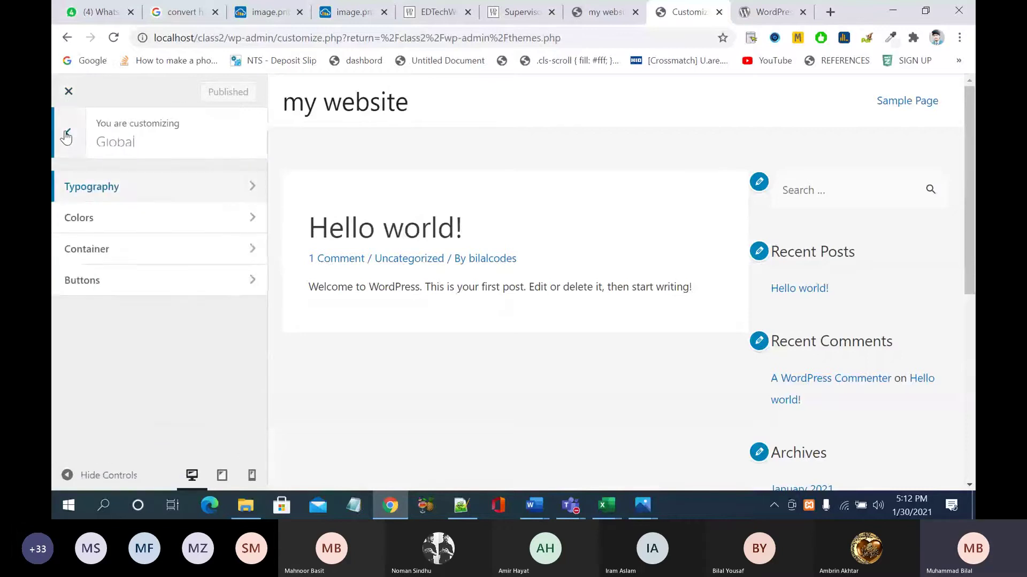
pyautogui.click(66, 132)
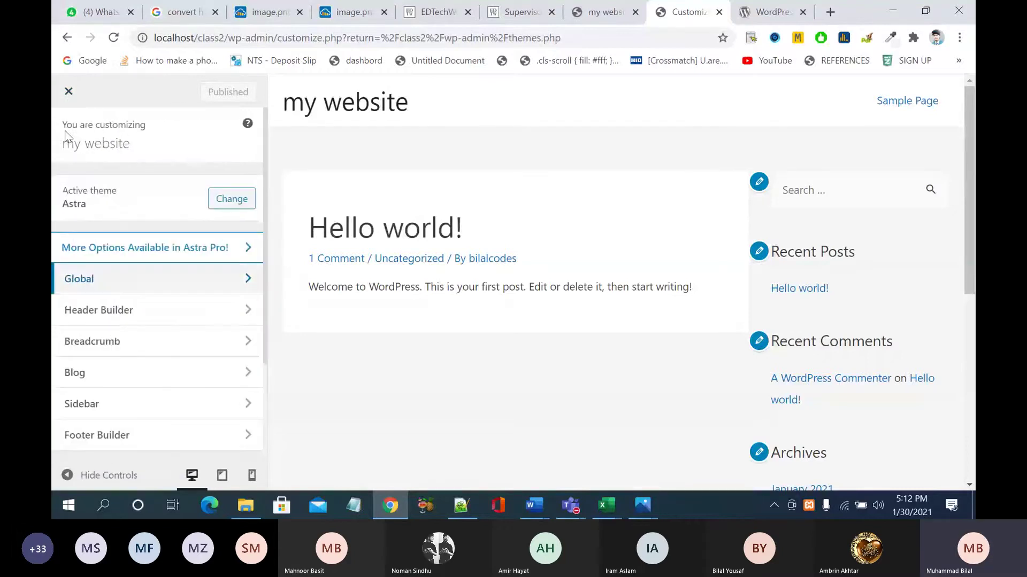
pyautogui.click(72, 100)
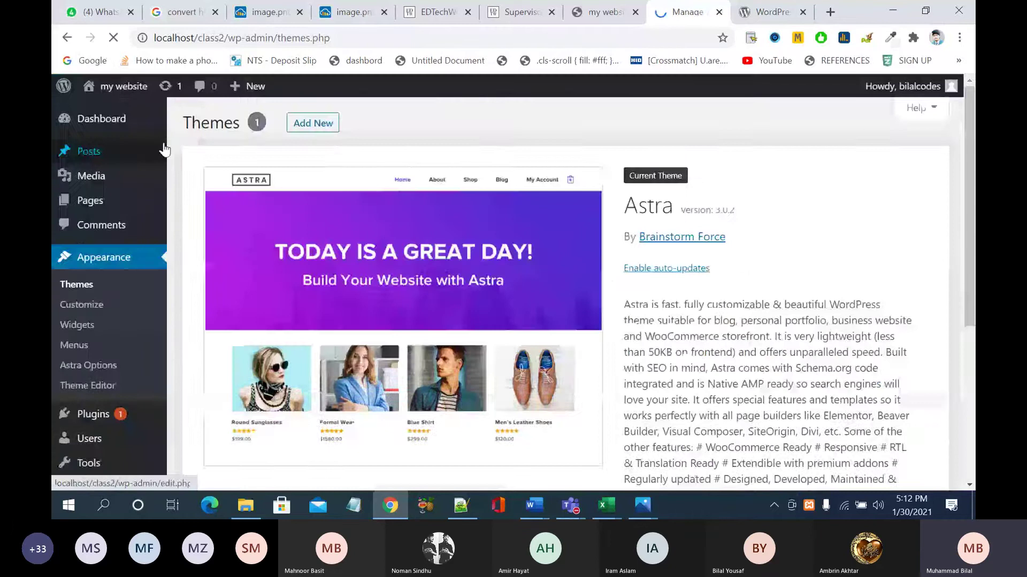
pyautogui.scroll(-5, 164, 150)
pyautogui.scroll(5, 164, 150)
pyautogui.moveTo(101, 160)
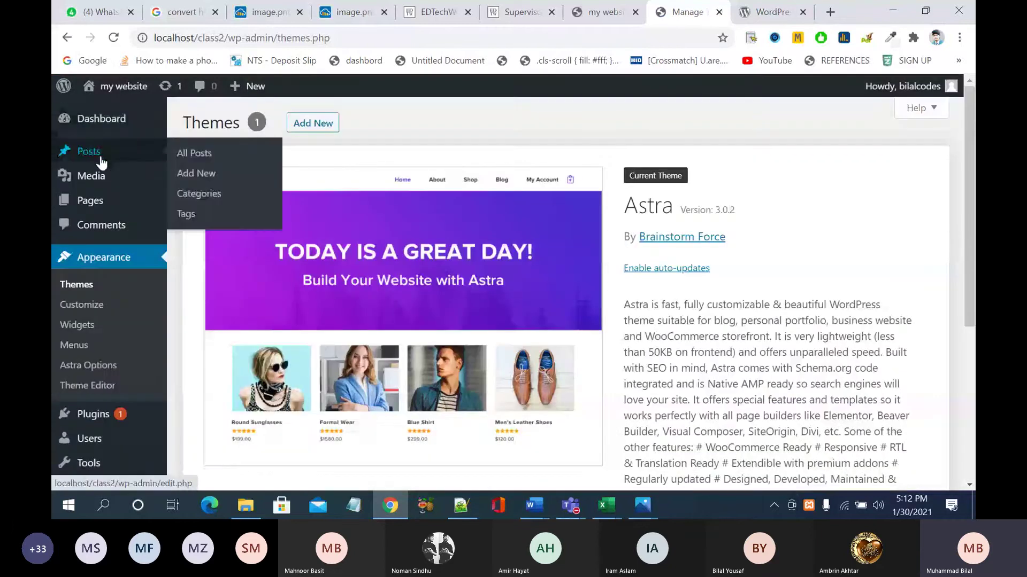
pyautogui.click(202, 153)
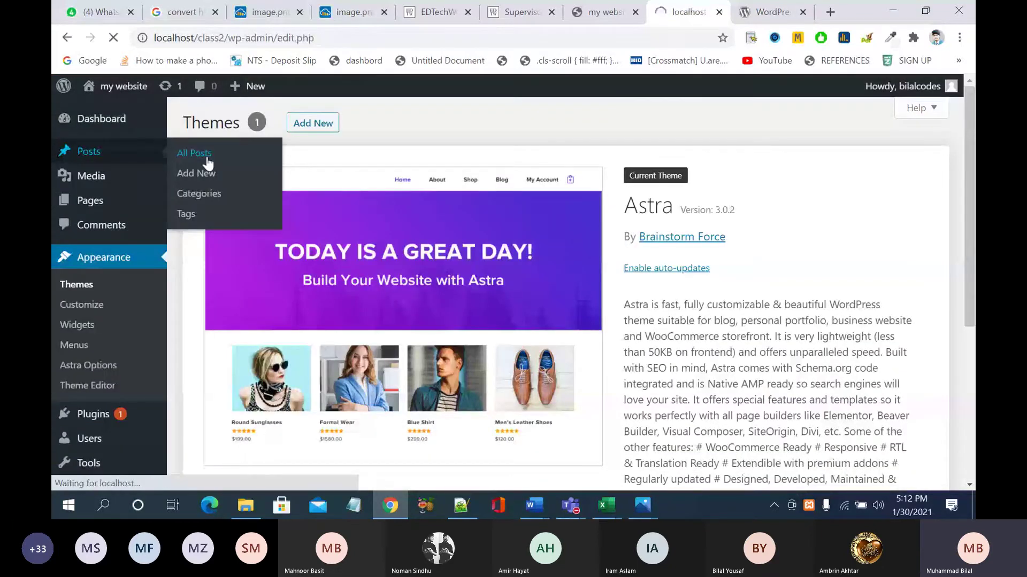
# Step: Reorder the browser tabs so the site's front page follows the posts administration, and reload localhost/class2/
pyautogui.click(770, 11)
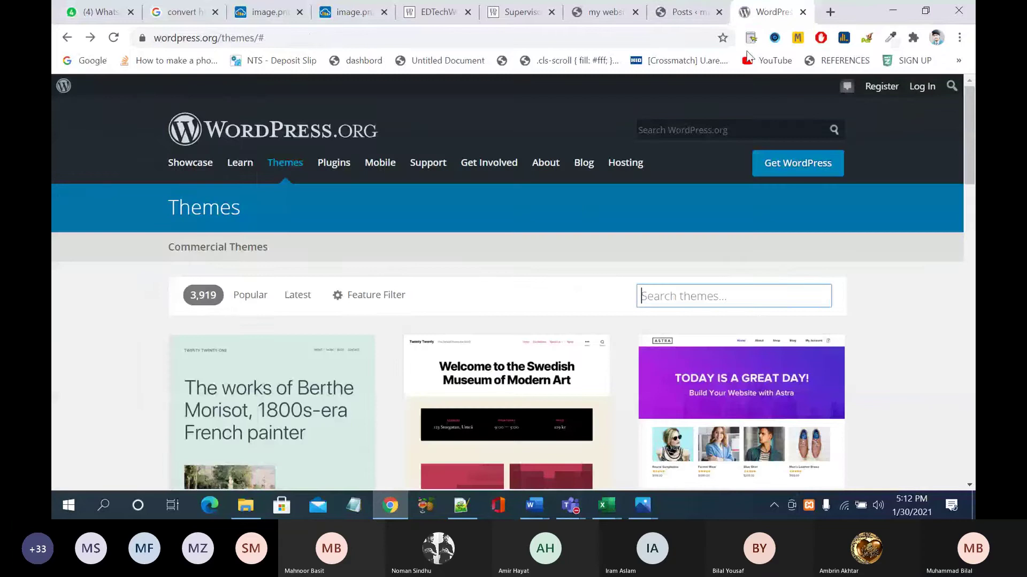
pyautogui.click(685, 12)
pyautogui.moveTo(609, 15); pyautogui.dragTo(690, 13)
pyautogui.click(114, 37)
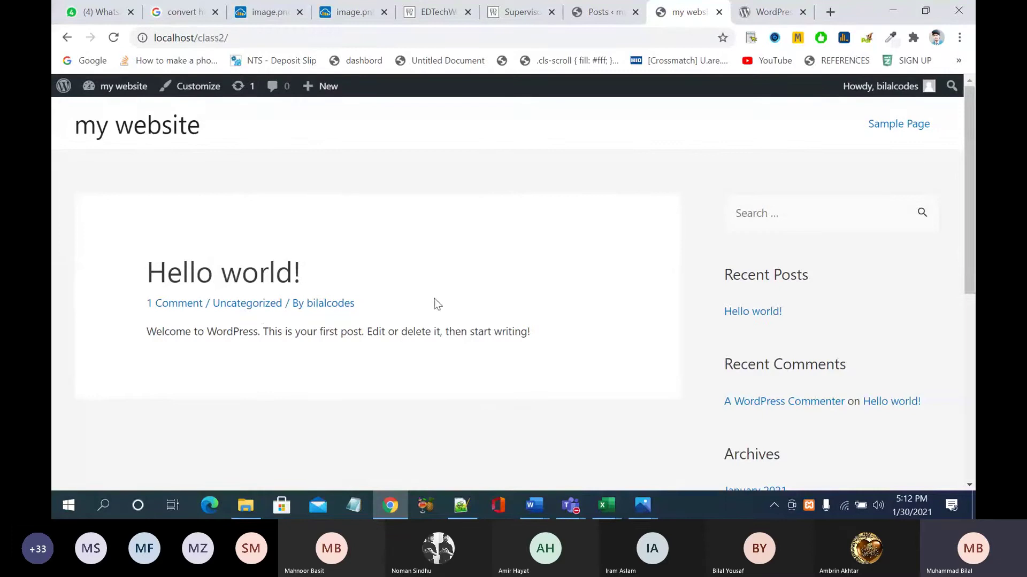
# Step: Compare the posts list in the administration with the content shown on the site's front page
pyautogui.click(604, 12)
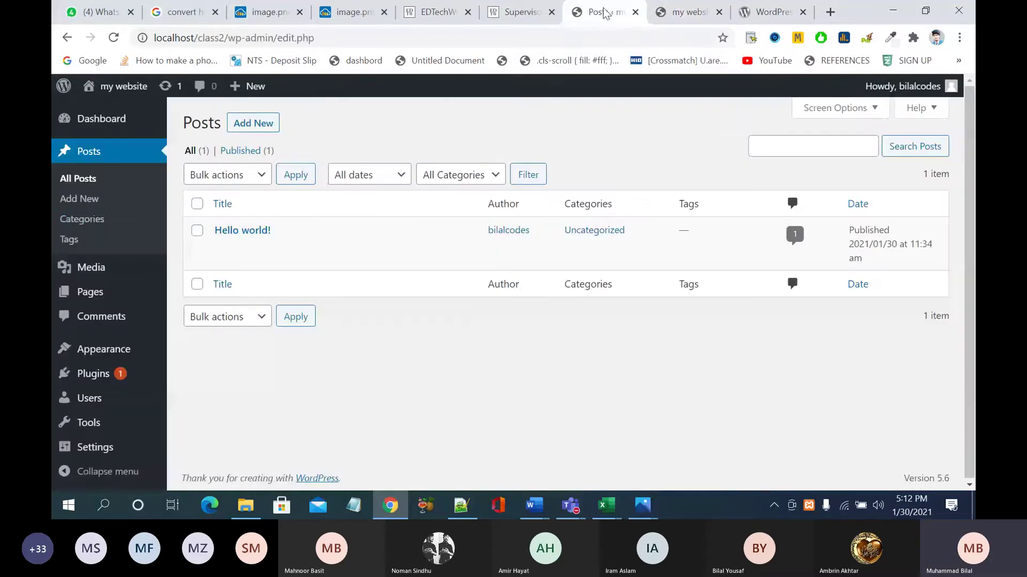
pyautogui.click(87, 182)
pyautogui.click(681, 13)
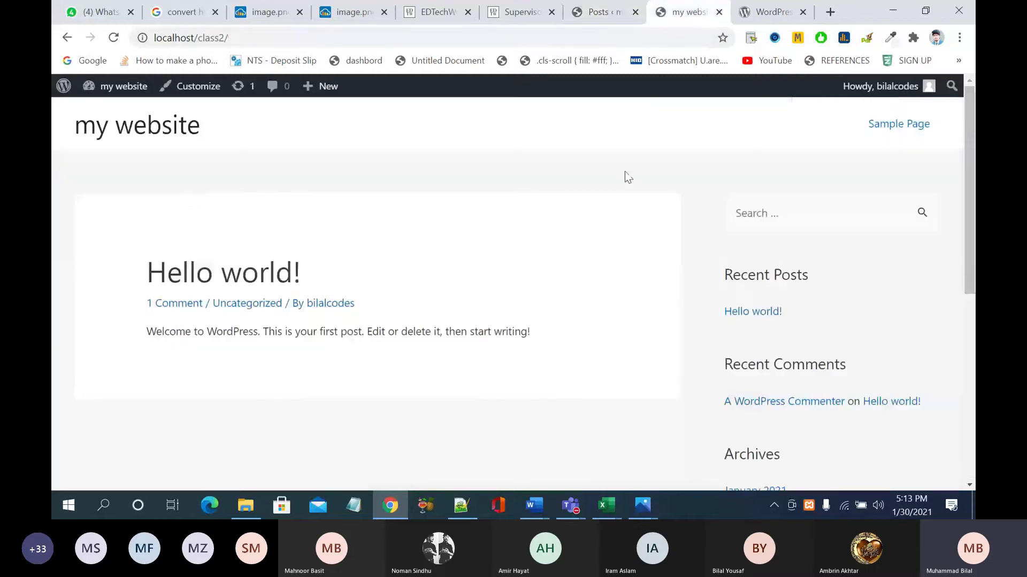
pyautogui.scroll(-5, 556, 275)
pyautogui.scroll(5, 556, 274)
# Step: Move the "Hello world!" post to the Trash with a bulk action in the posts list
pyautogui.click(599, 16)
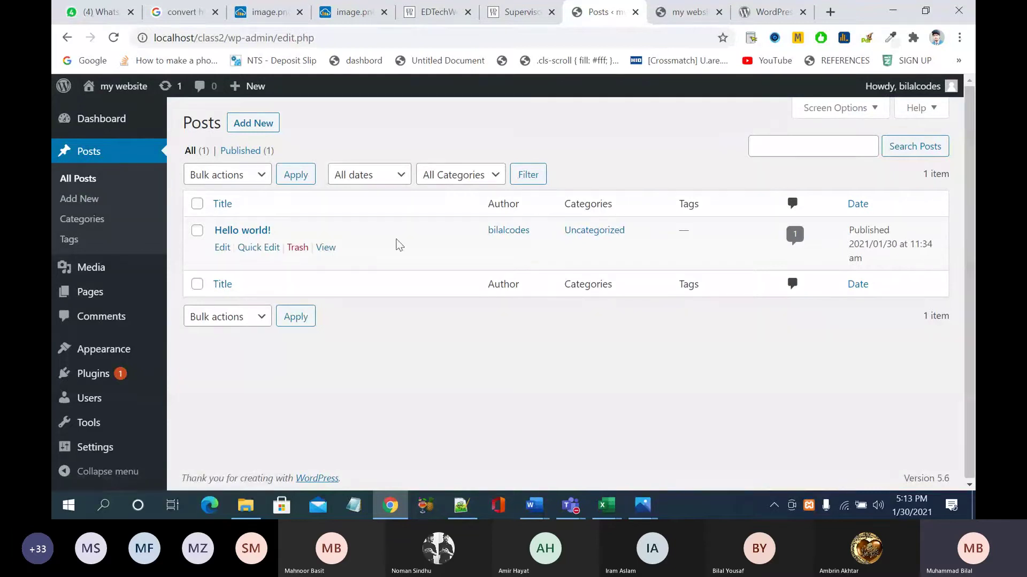
pyautogui.click(197, 234)
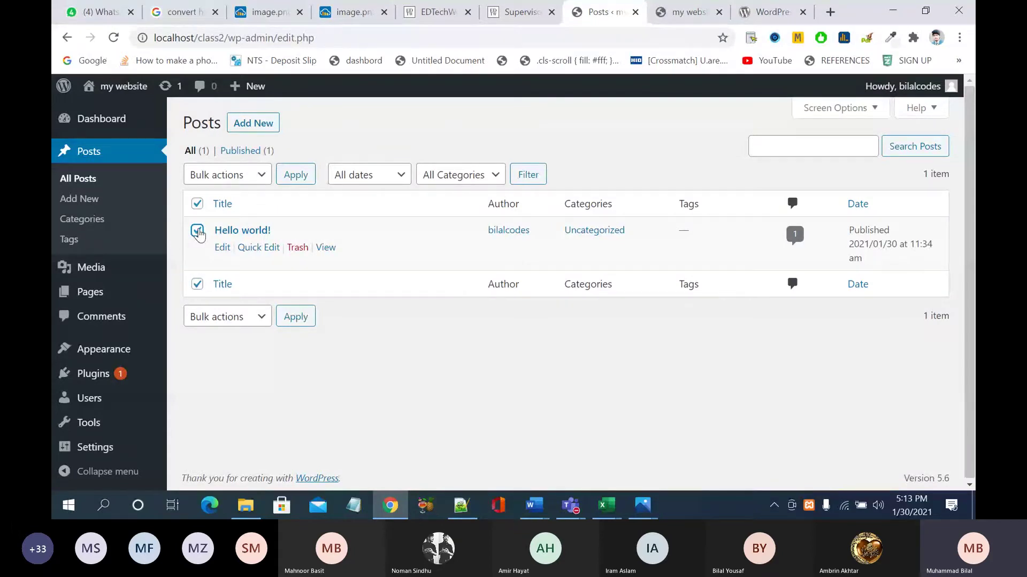
pyautogui.click(262, 178)
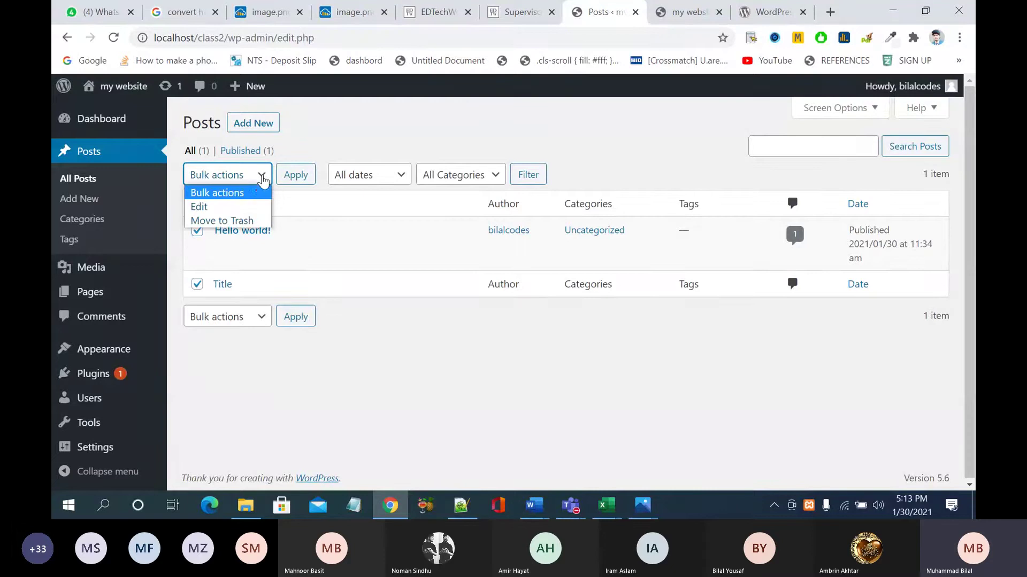
pyautogui.click(248, 221)
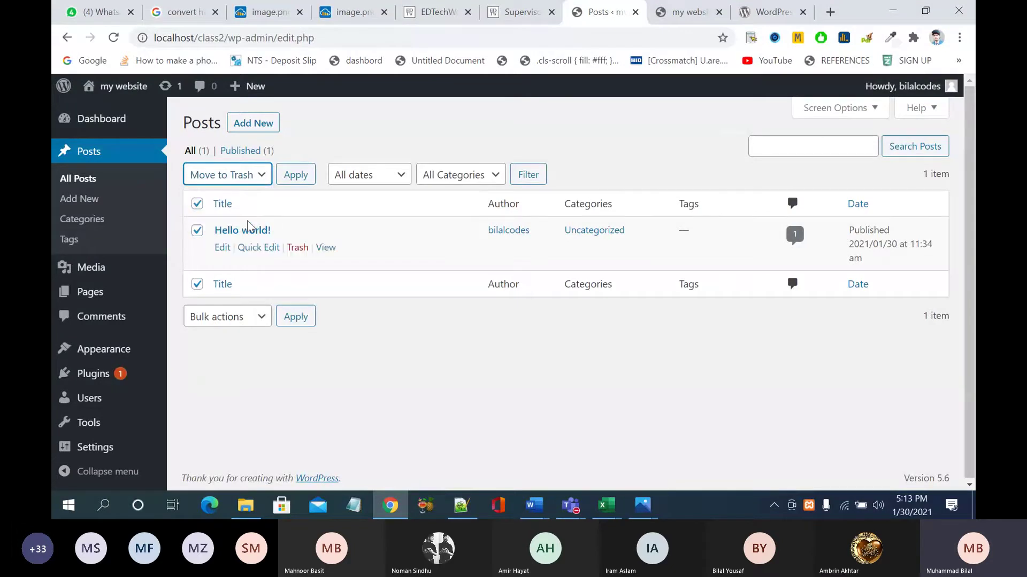
pyautogui.click(305, 177)
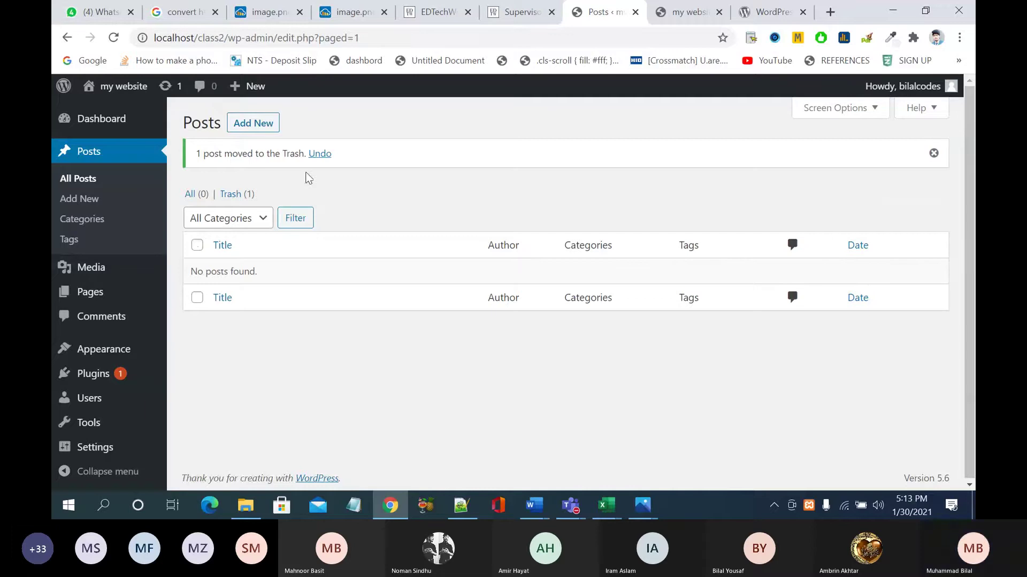
# Step: Reload the front page at localhost/class2/ and look over its content area and sidebar
pyautogui.click(687, 12)
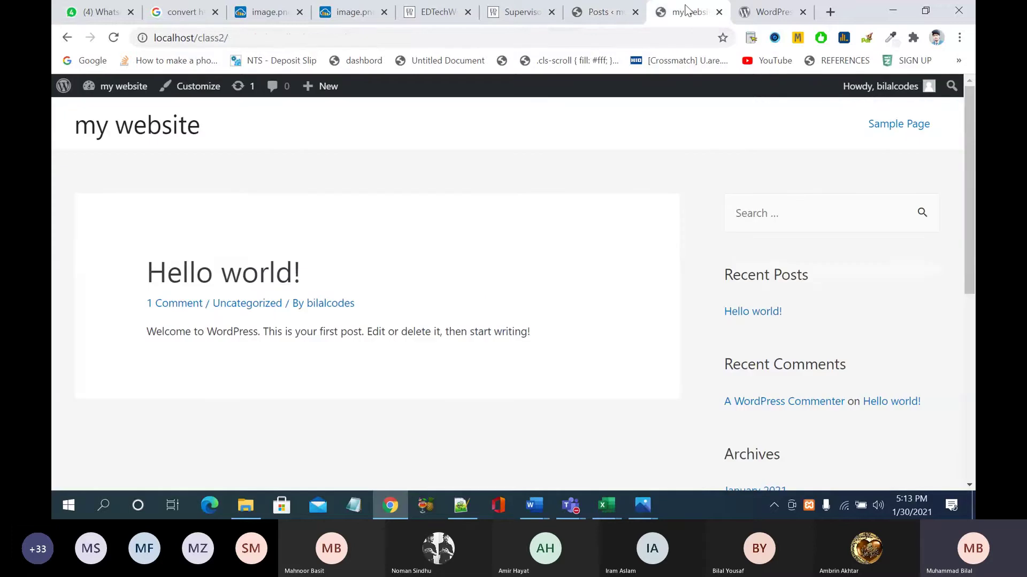
pyautogui.click(113, 38)
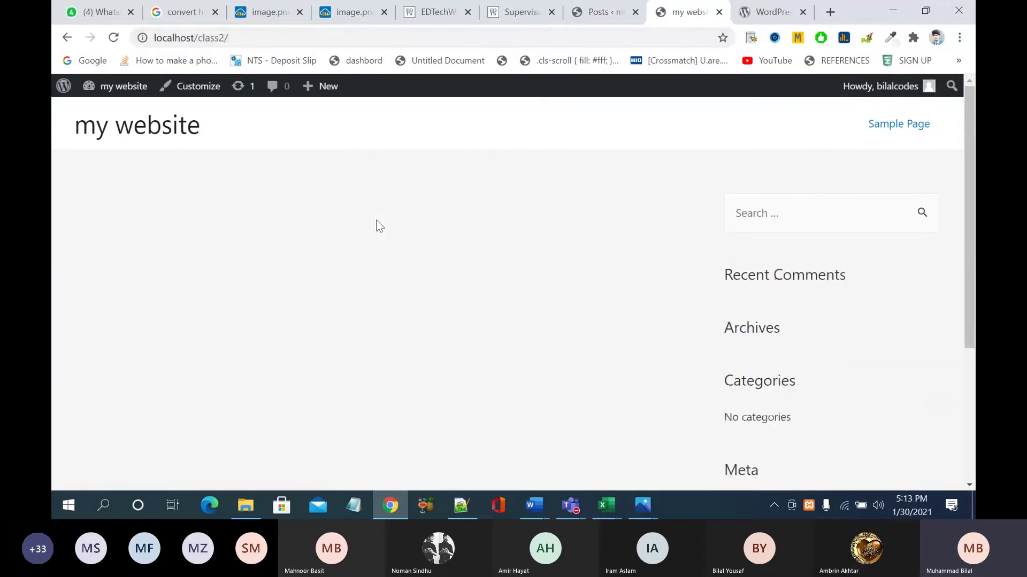
pyautogui.scroll(-4, 376, 221)
pyautogui.scroll(4, 376, 221)
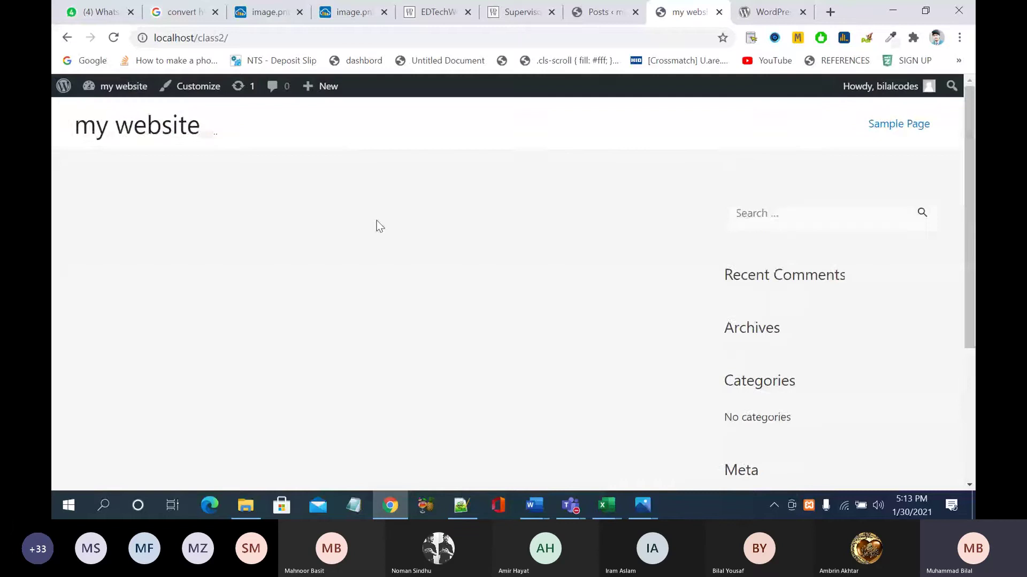
# Step: Add a new post from the posts list and title it "what is html and how to use it"
pyautogui.click(572, 16)
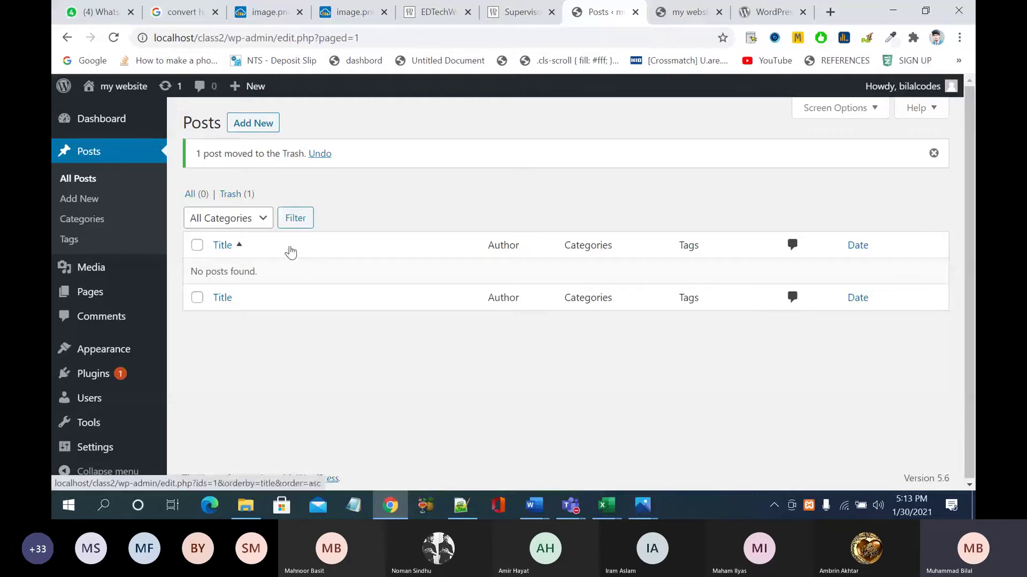
pyautogui.click(263, 128)
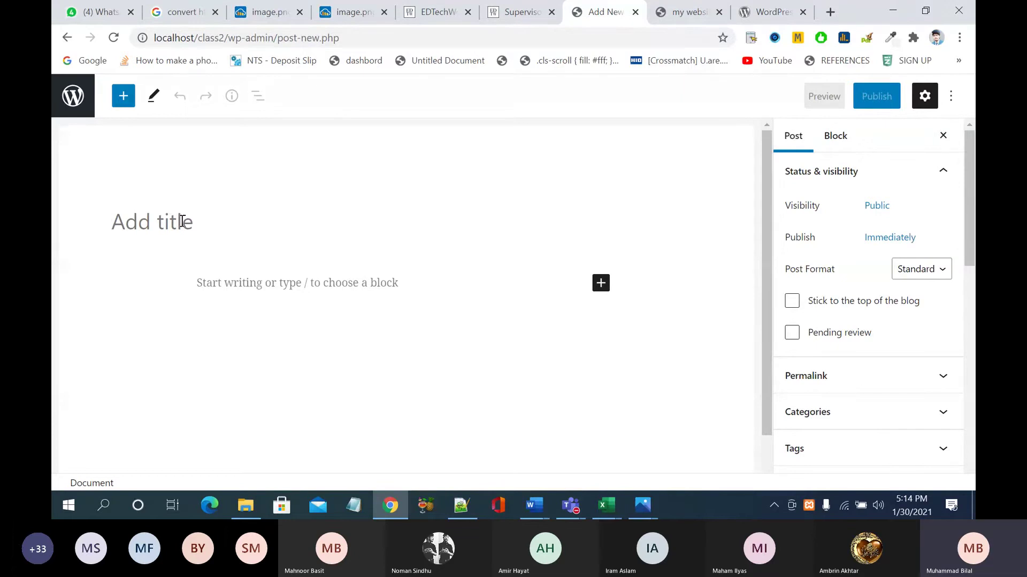
pyautogui.write('what')
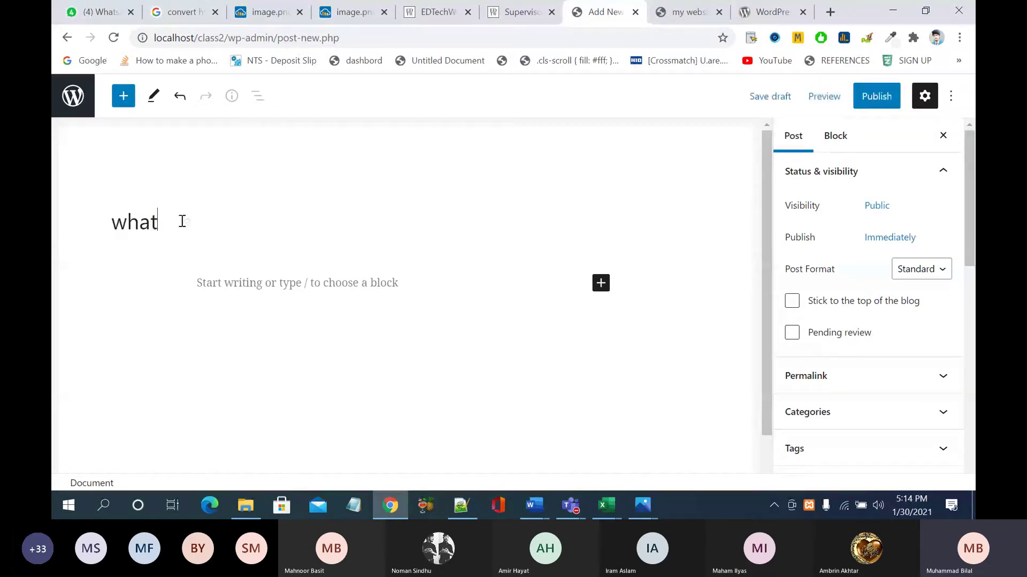
pyautogui.write(' ishtml and ')
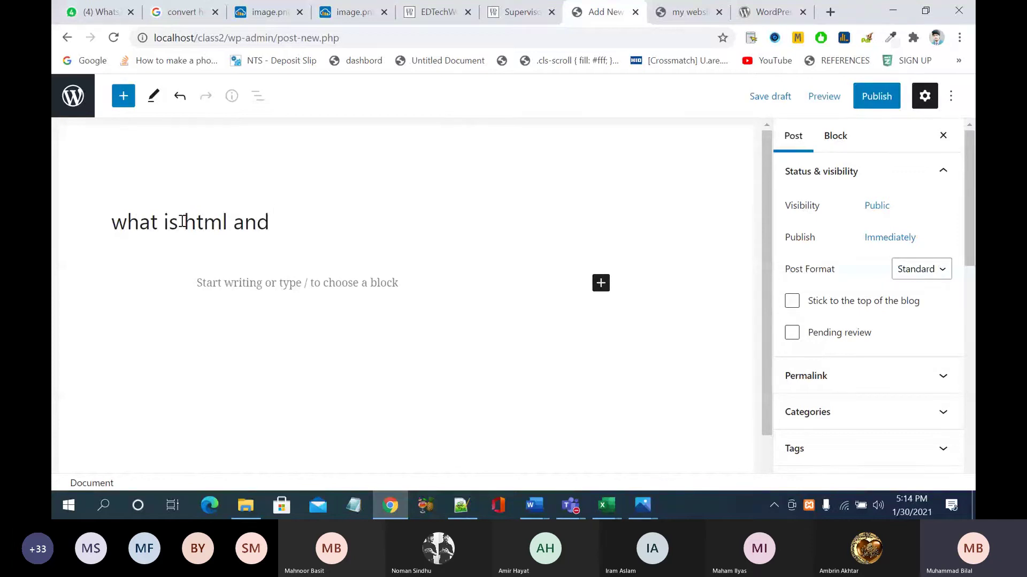
pyautogui.write('how to')
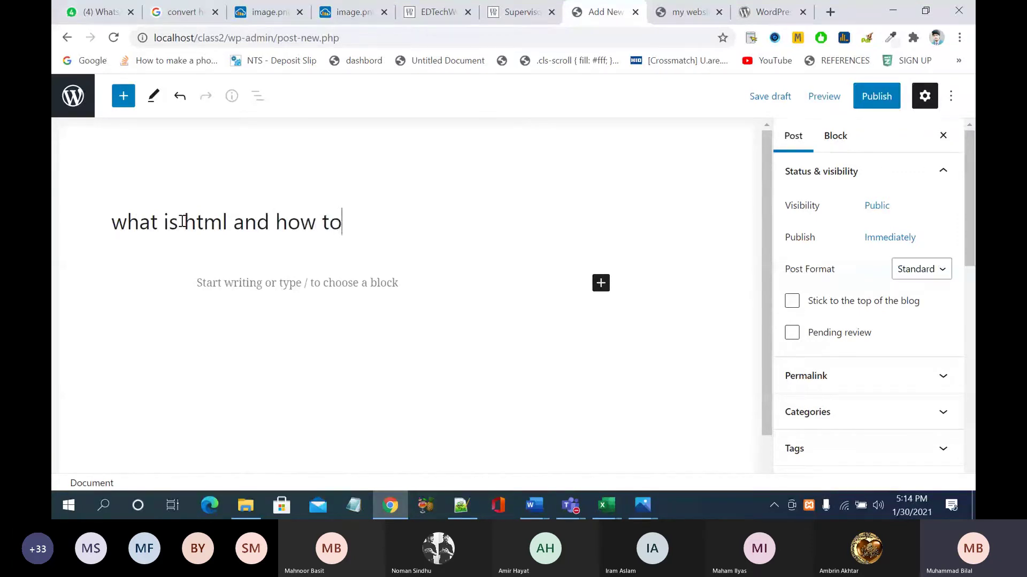
pyautogui.write(' use it?')
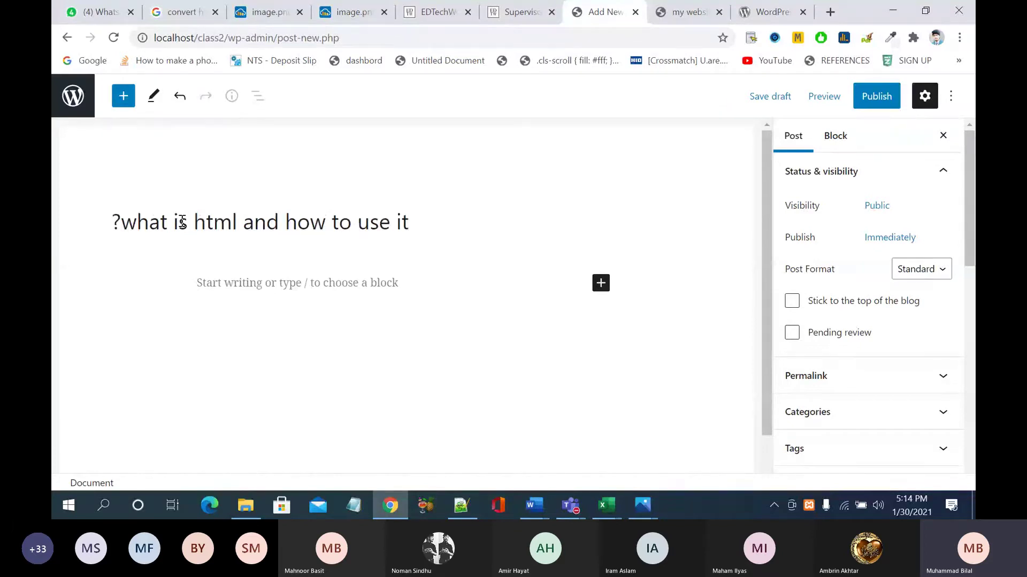
pyautogui.press('BackSpace')
pyautogui.click(407, 225)
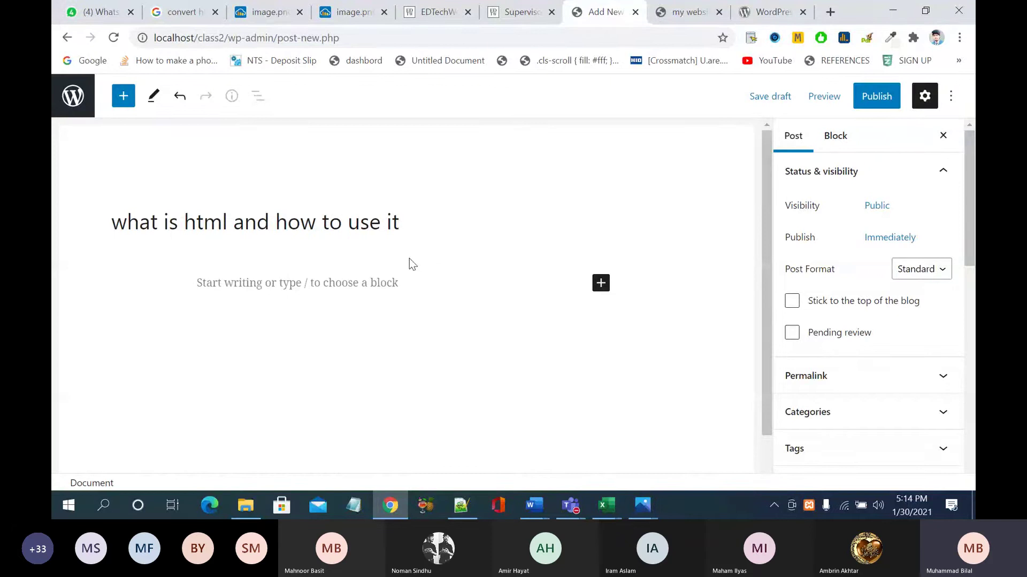
# Step: Look through the available content blocks and insert a Paragraph block beneath the post title
pyautogui.click(337, 285)
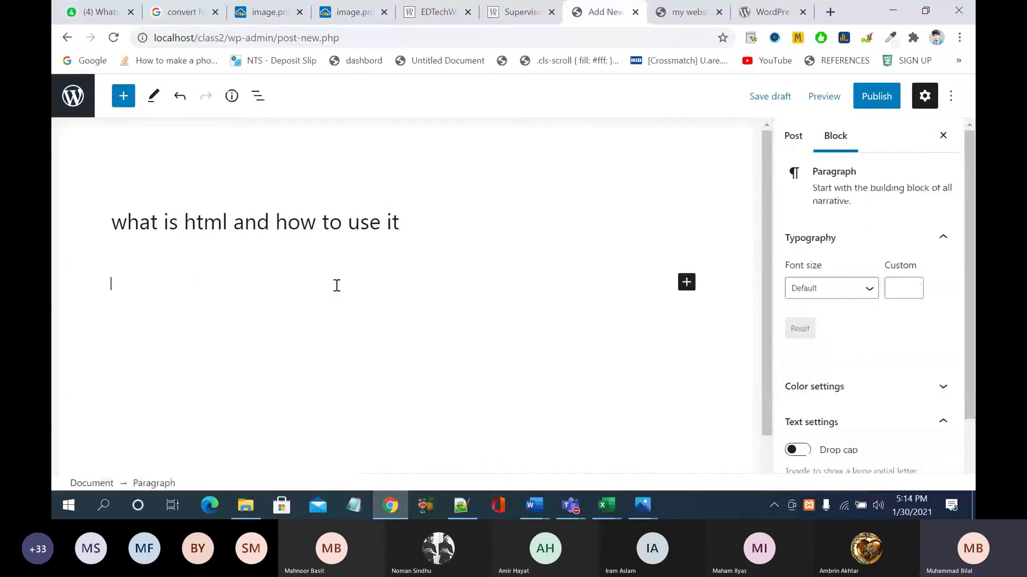
pyautogui.click(490, 211)
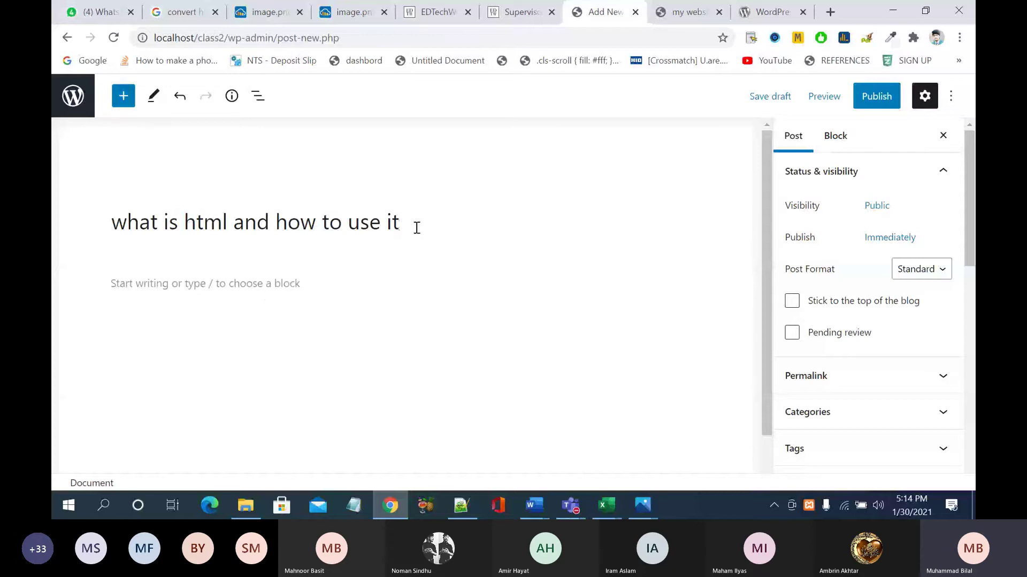
pyautogui.click(194, 290)
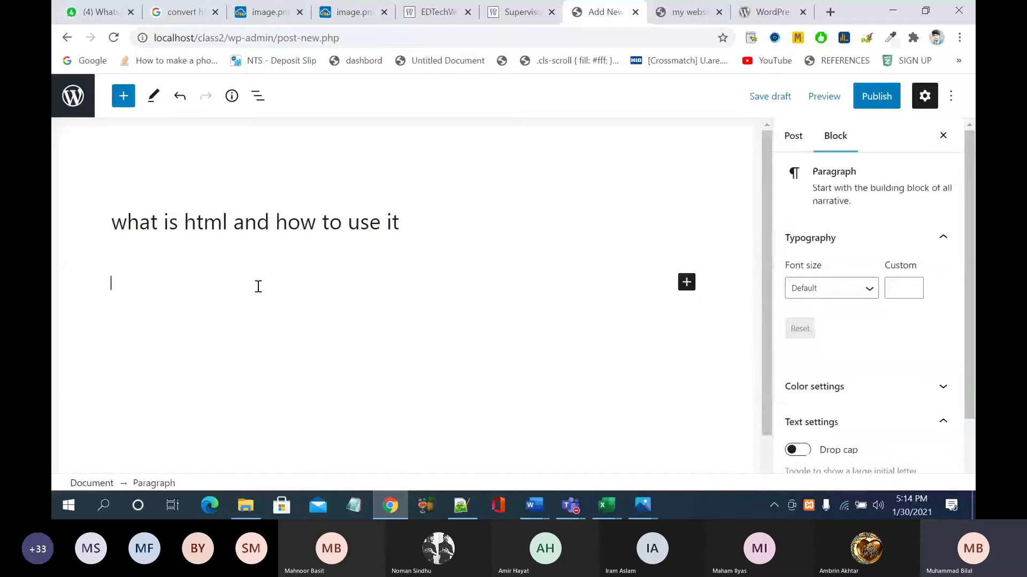
pyautogui.click(686, 282)
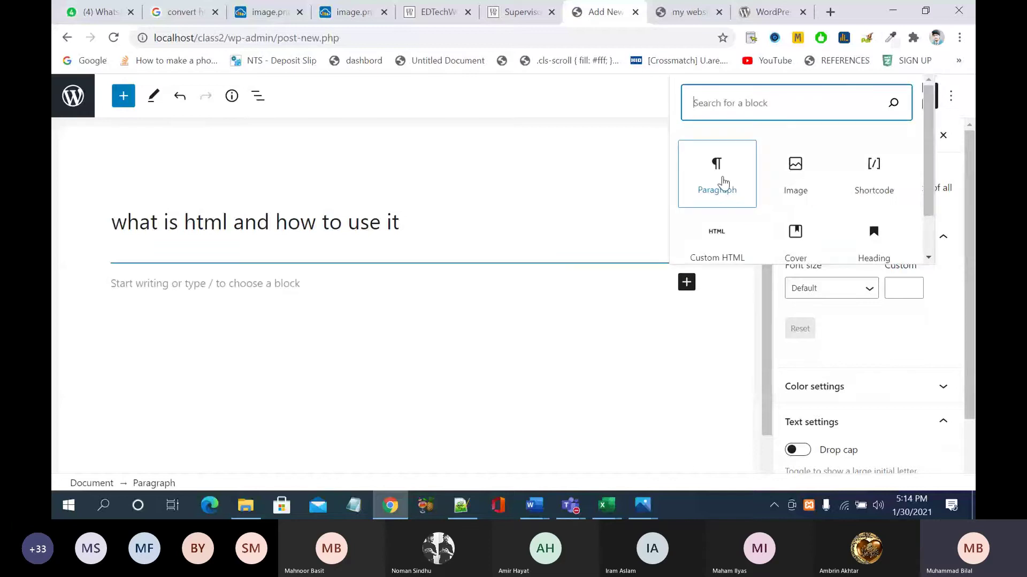
pyautogui.scroll(-1, 807, 180)
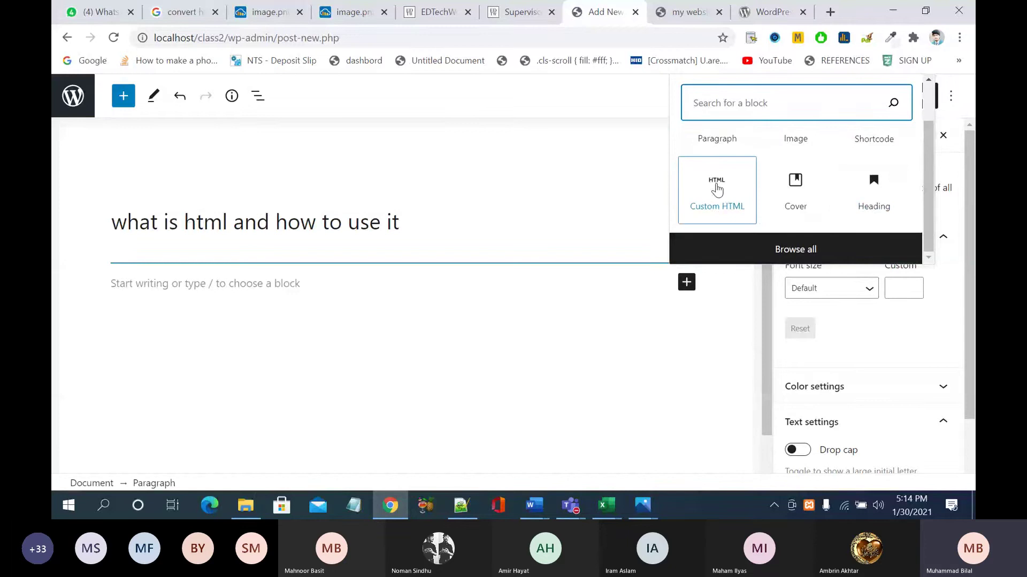
pyautogui.click(717, 139)
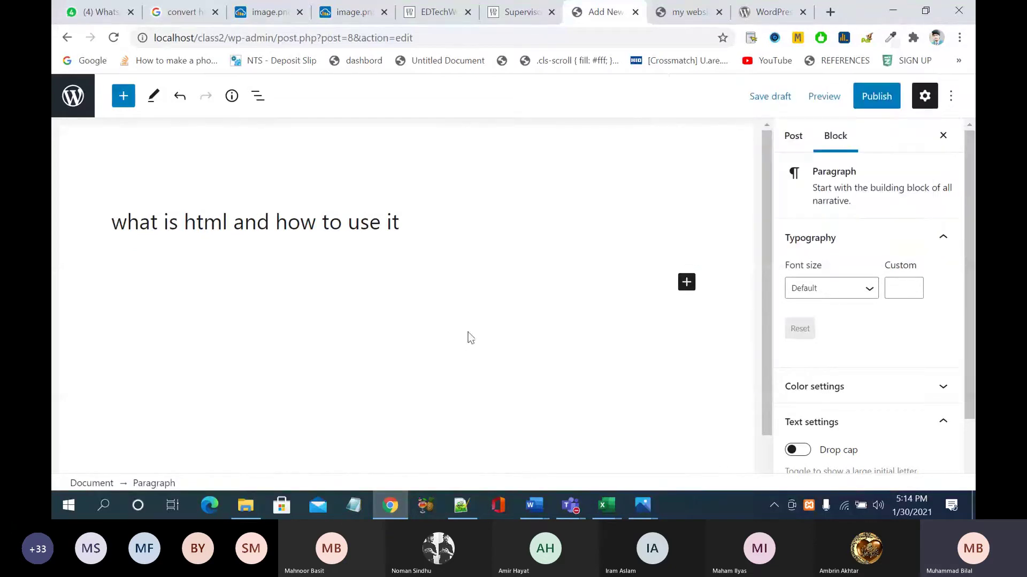
# Step: Open lipsum.com in a new browser tab and copy the "What is Lorem Ipsum?" heading with its paragraph
pyautogui.click(829, 12)
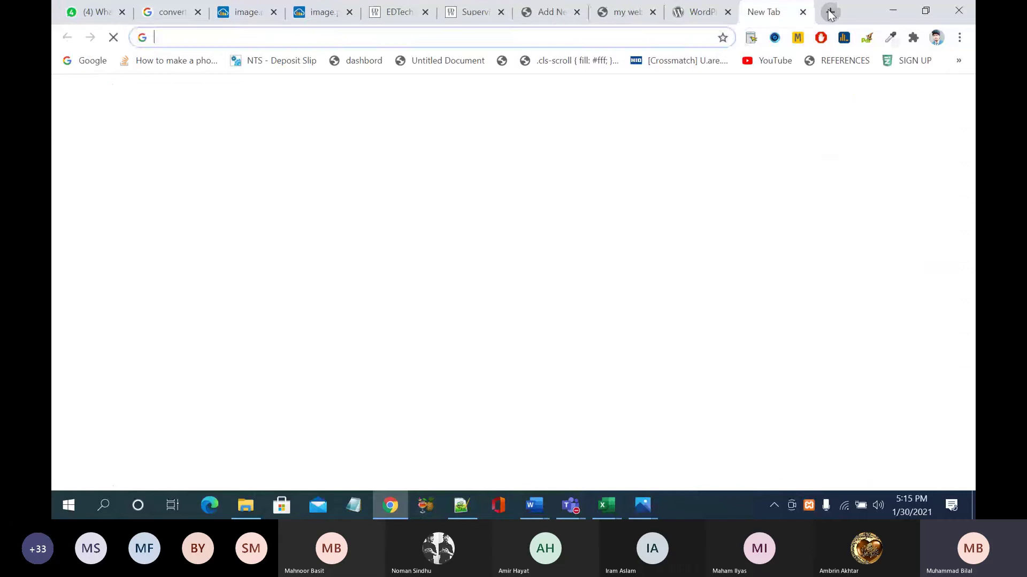
pyautogui.write('lipsum.com')
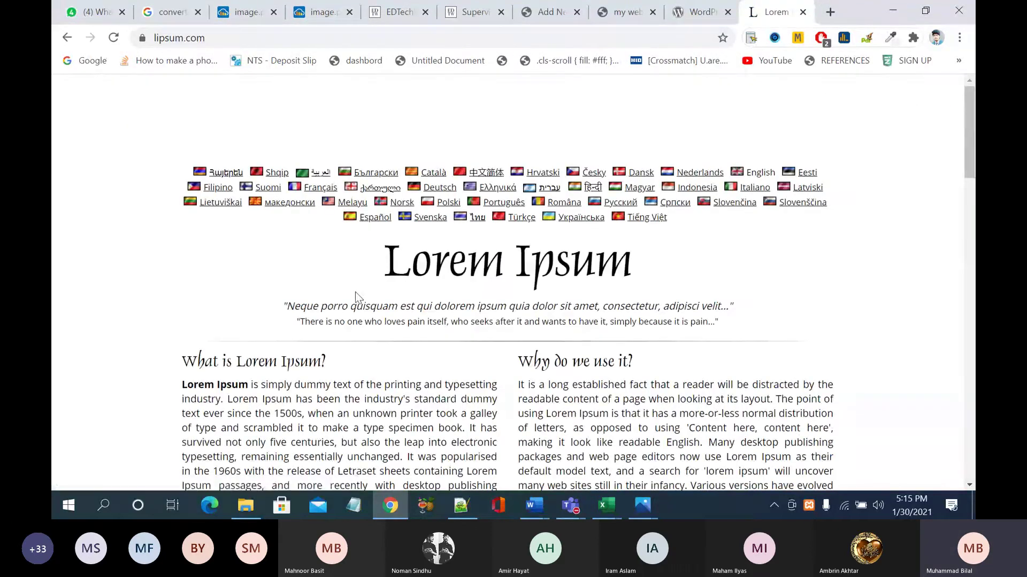
pyautogui.scroll(-4, 355, 292)
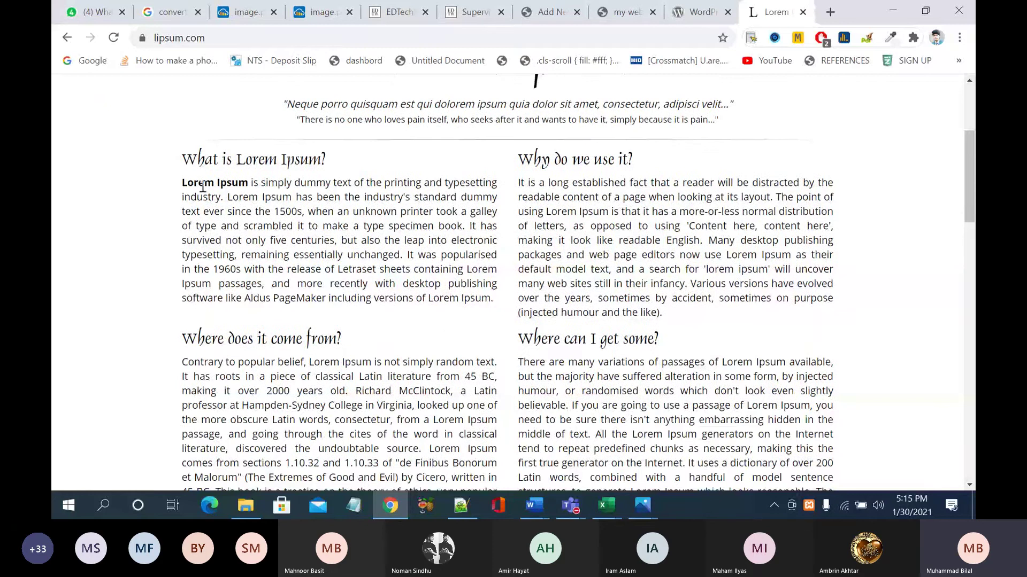
pyautogui.moveTo(183, 159); pyautogui.dragTo(493, 300)
# Step: Return to the post editor, paste the copied heading and paragraph beneath the title, and look over the content
pyautogui.click(694, 18)
pyautogui.click(616, 11)
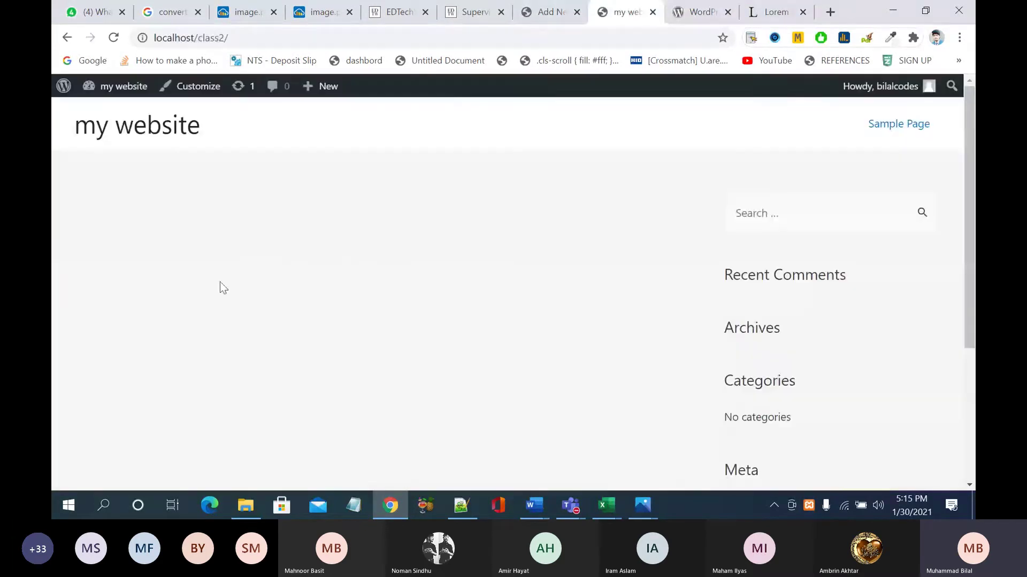
pyautogui.click(535, 10)
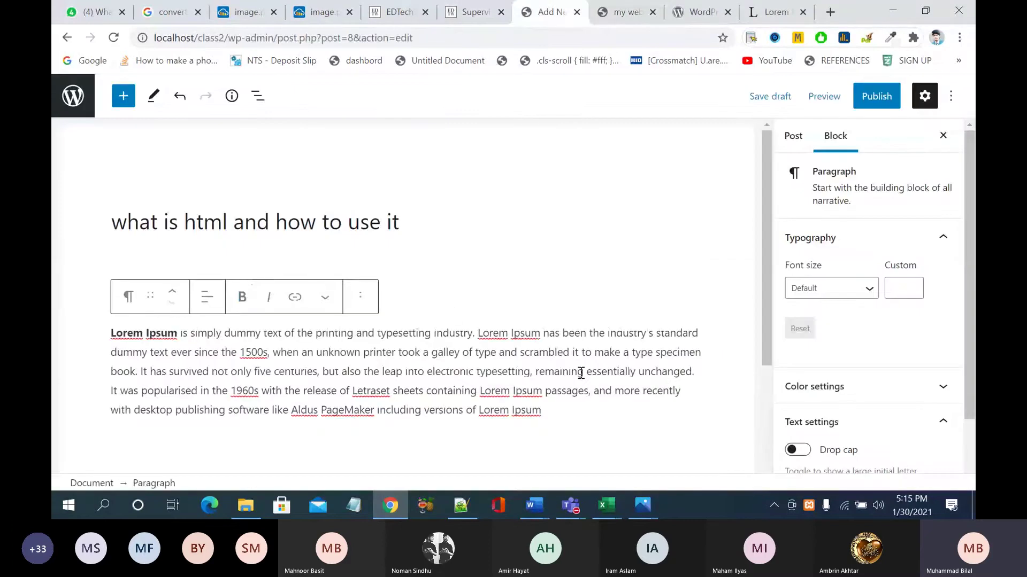
pyautogui.click(598, 428)
pyautogui.scroll(-1, 598, 428)
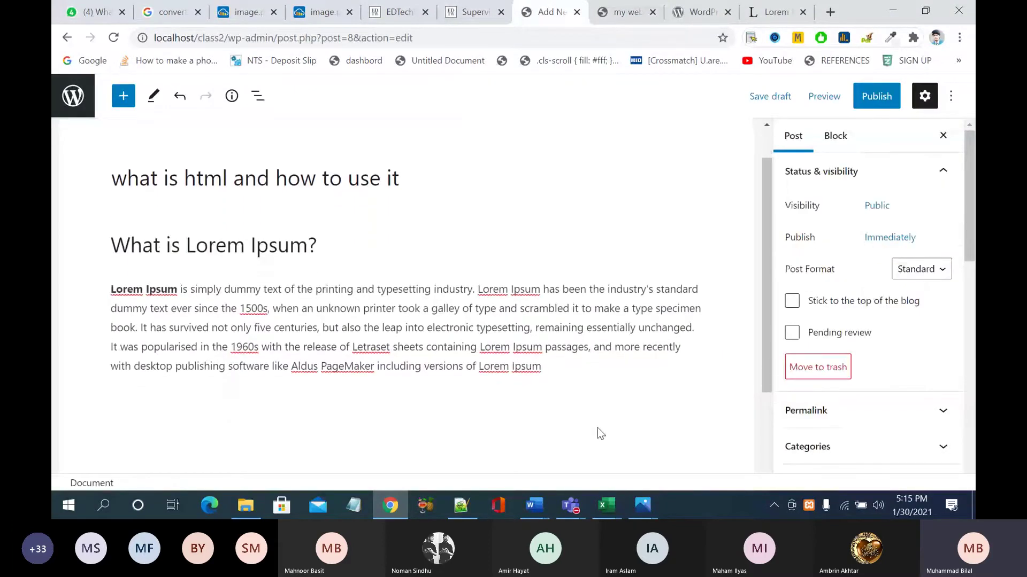
pyautogui.scroll(1, 598, 428)
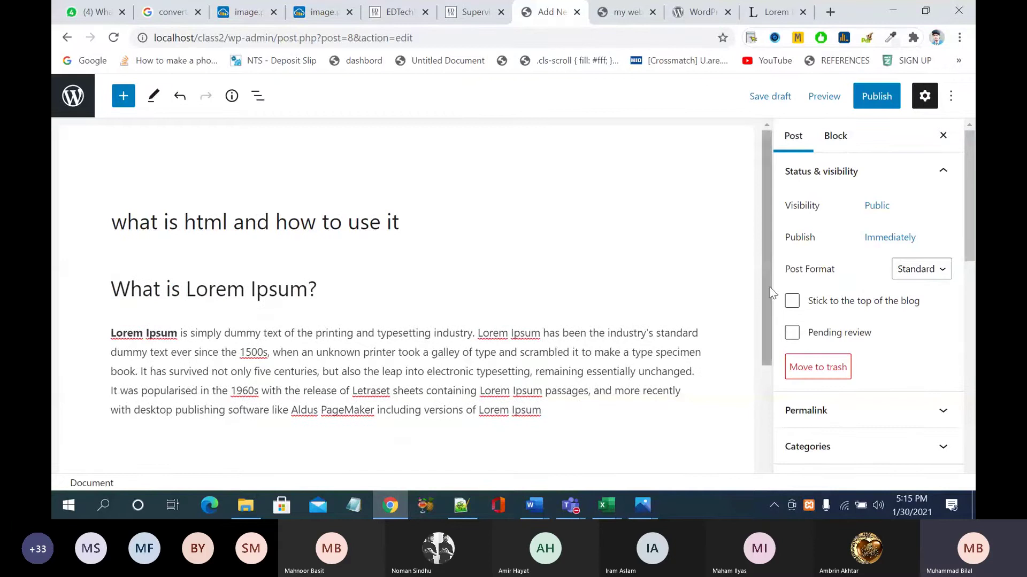
pyautogui.scroll(-4, 767, 320)
pyautogui.scroll(4, 299, 192)
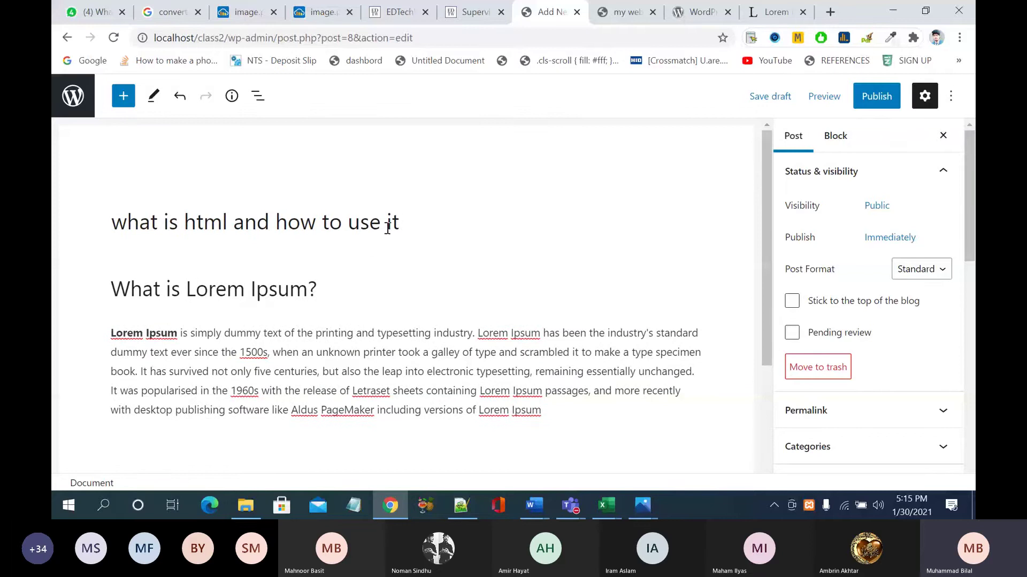
# Step: Delete the "What is Lorem Ipsum?" heading text and merge the paragraph below it into the emptied heading block
pyautogui.click(300, 223)
pyautogui.scroll(-1, 297, 221)
pyautogui.click(308, 227)
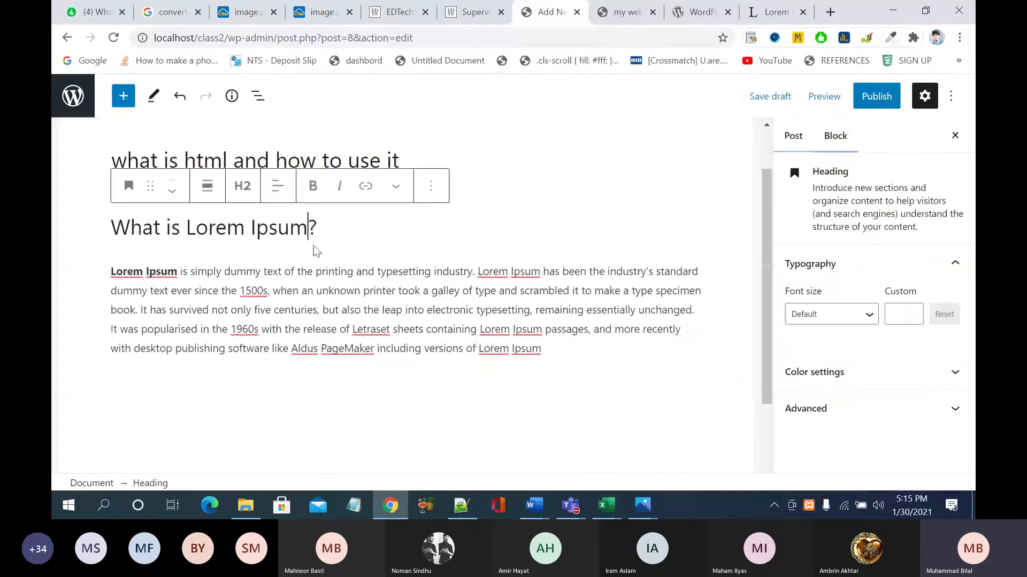
pyautogui.moveTo(319, 229); pyautogui.dragTo(96, 231)
pyautogui.press('BackSpace')
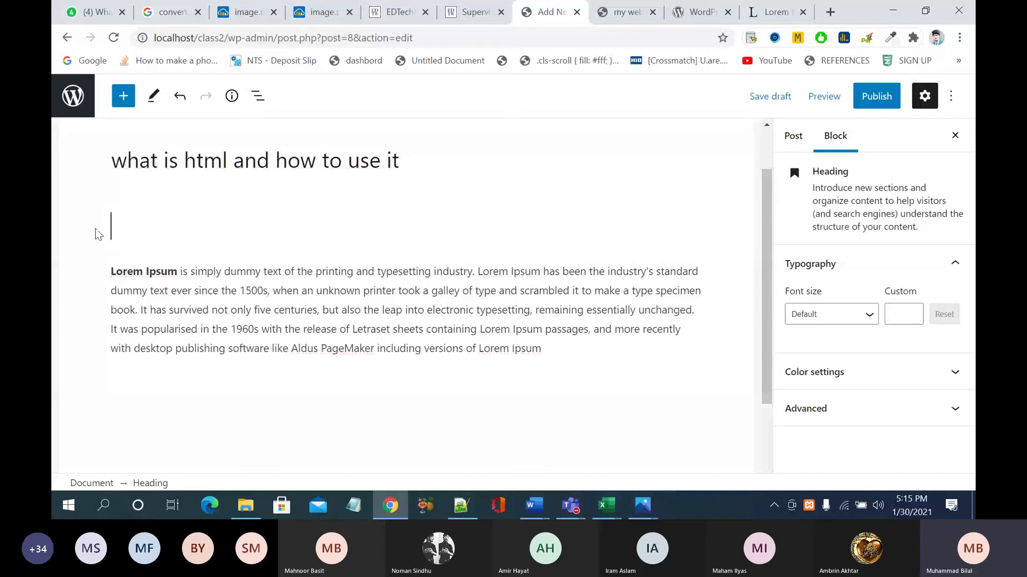
pyautogui.click(112, 271)
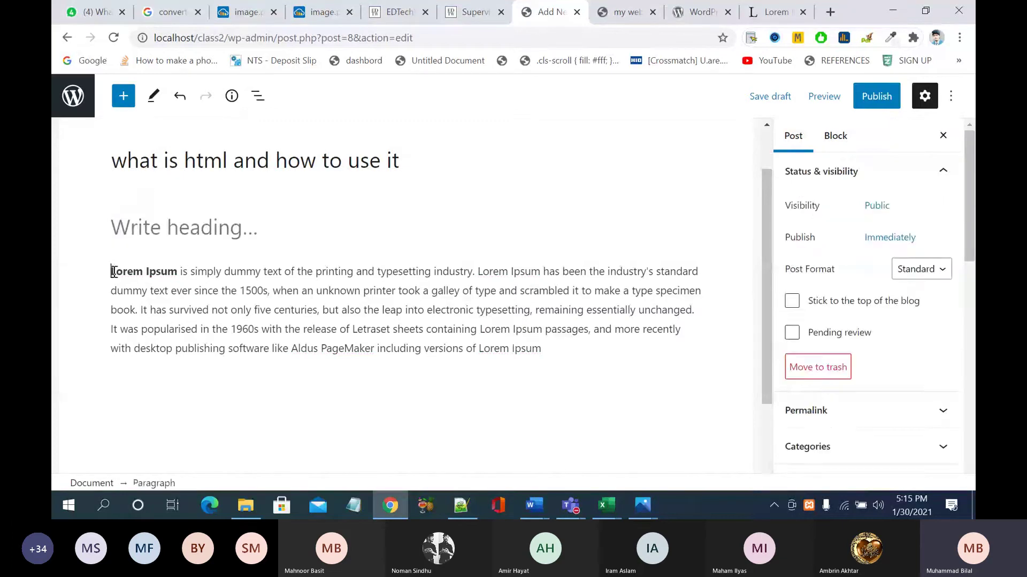
pyautogui.press('BackSpace')
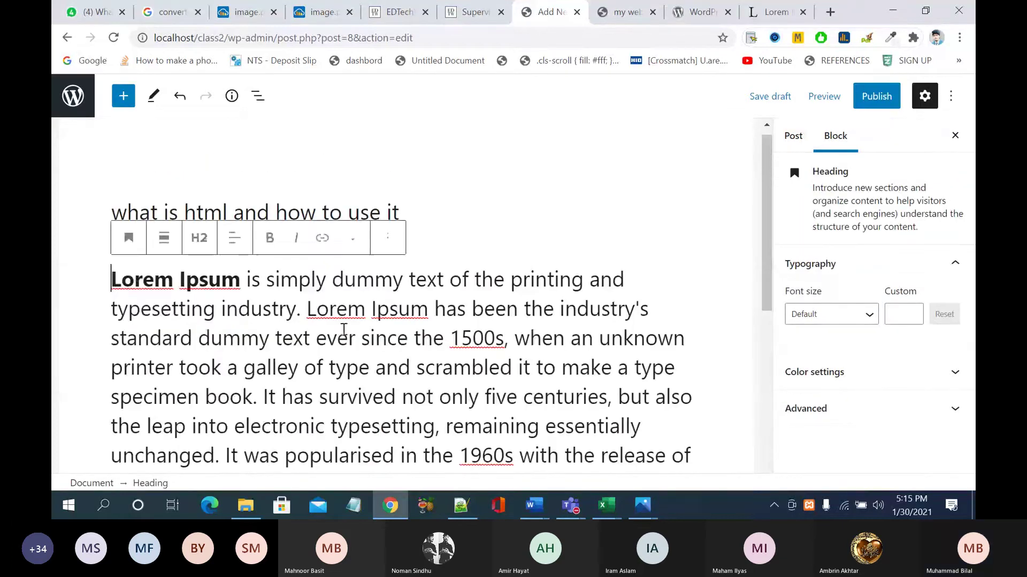
# Step: Remove the bold formatting from the merged Lorem Ipsum text and set its heading level to H5
pyautogui.moveTo(113, 281); pyautogui.dragTo(702, 461)
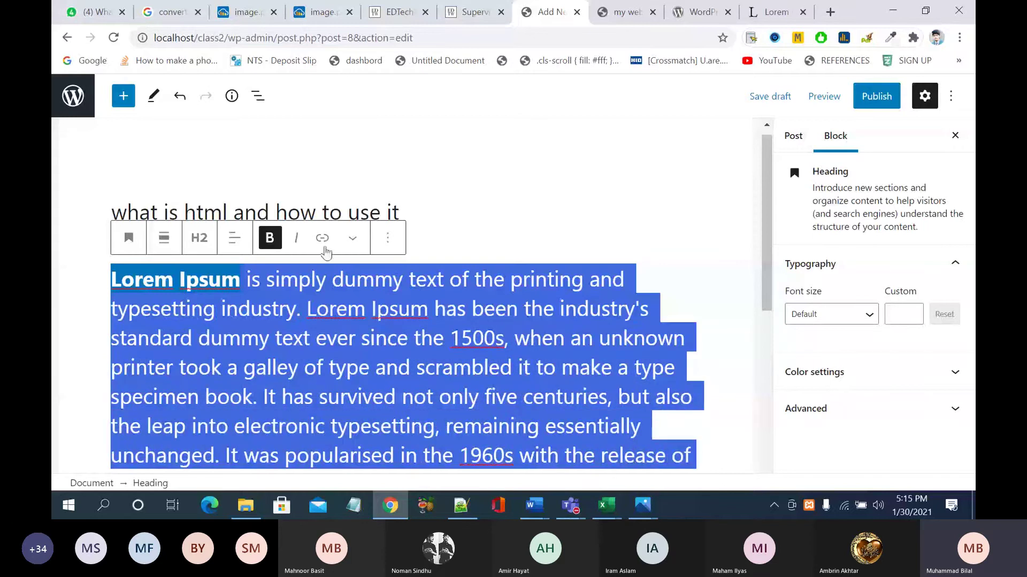
pyautogui.click(269, 238)
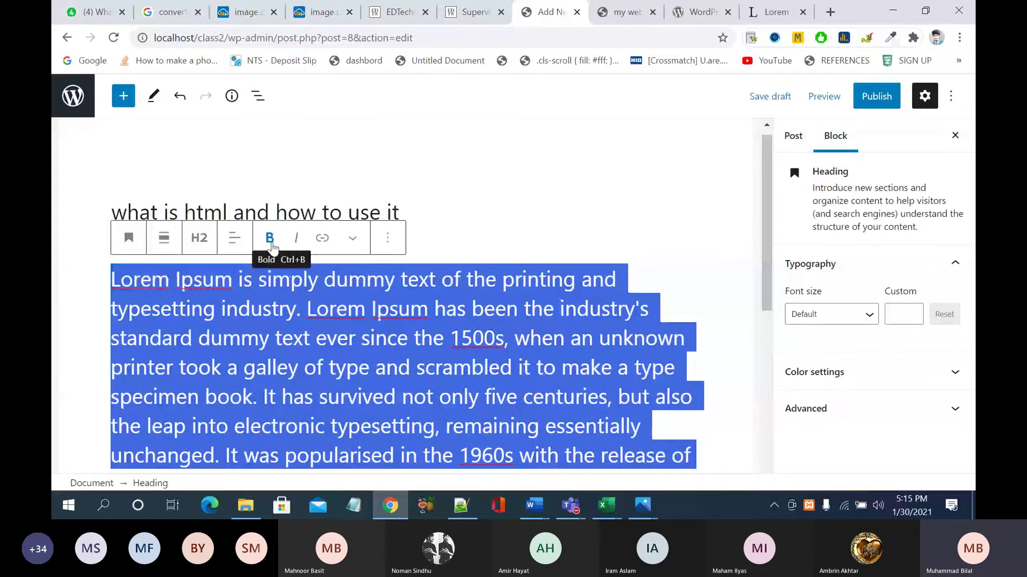
pyautogui.click(207, 247)
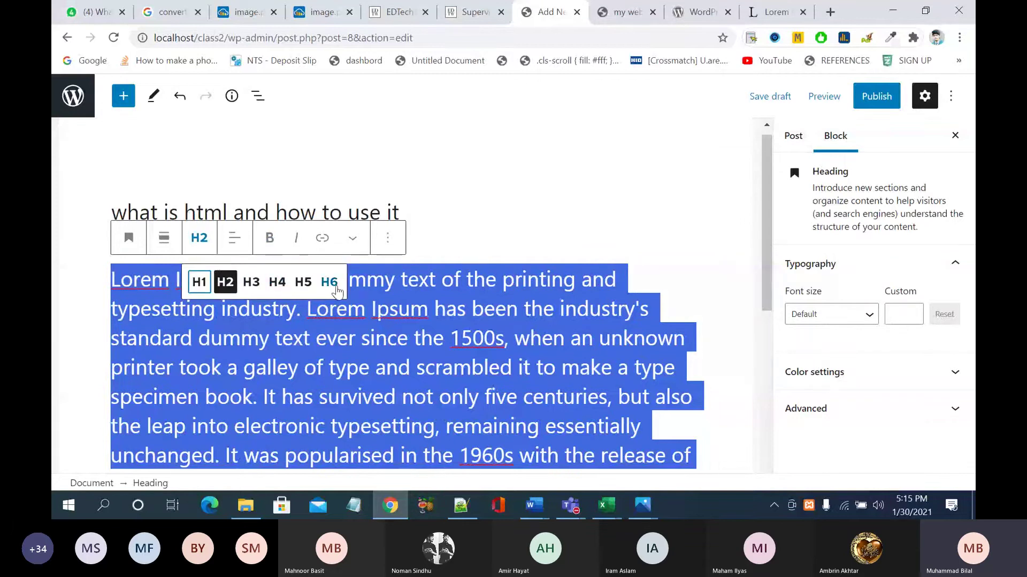
pyautogui.click(304, 287)
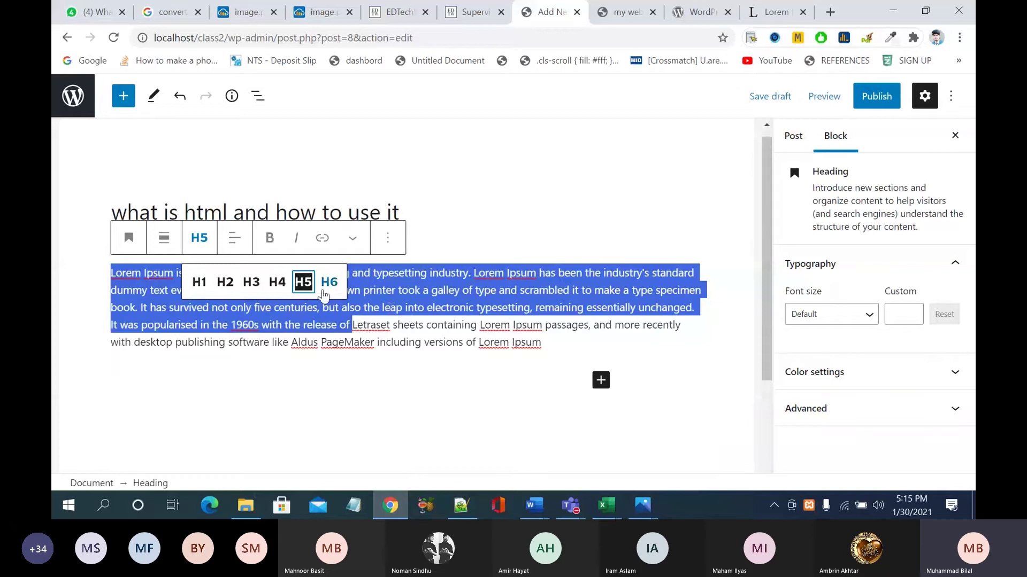
# Step: Transform the Lorem Ipsum heading block into a Paragraph block and deselect it
pyautogui.click(131, 240)
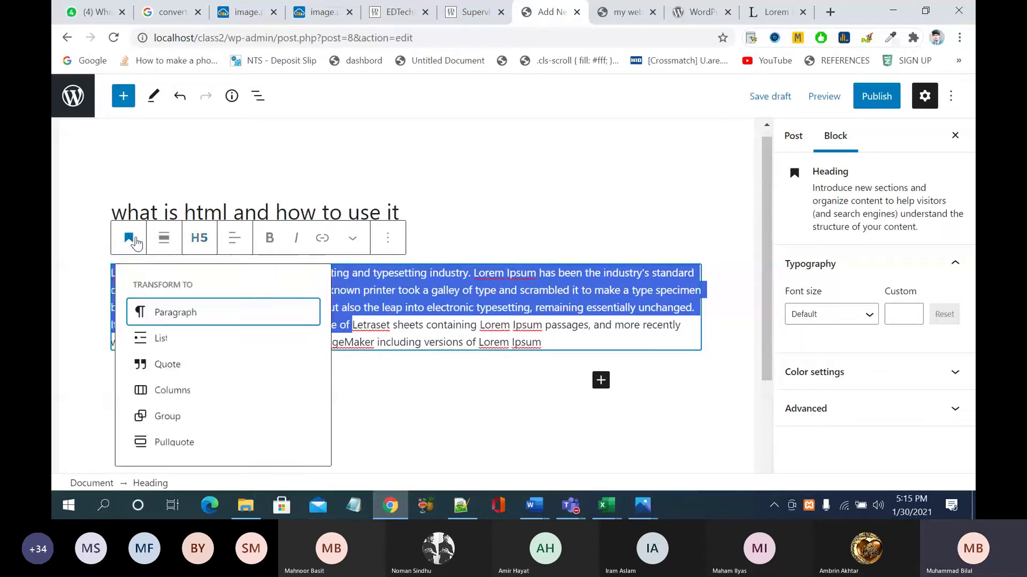
pyautogui.click(211, 320)
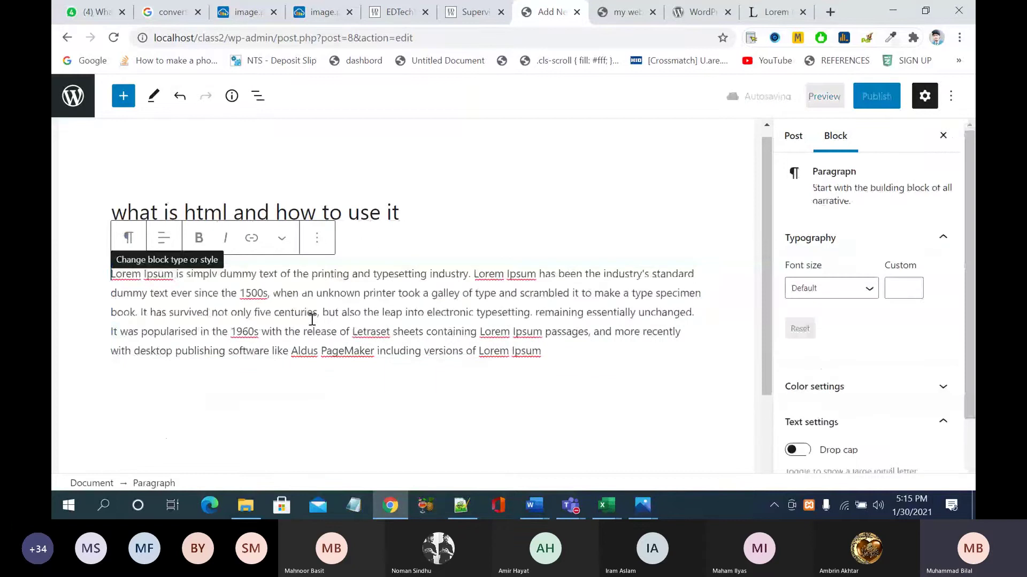
pyautogui.click(492, 379)
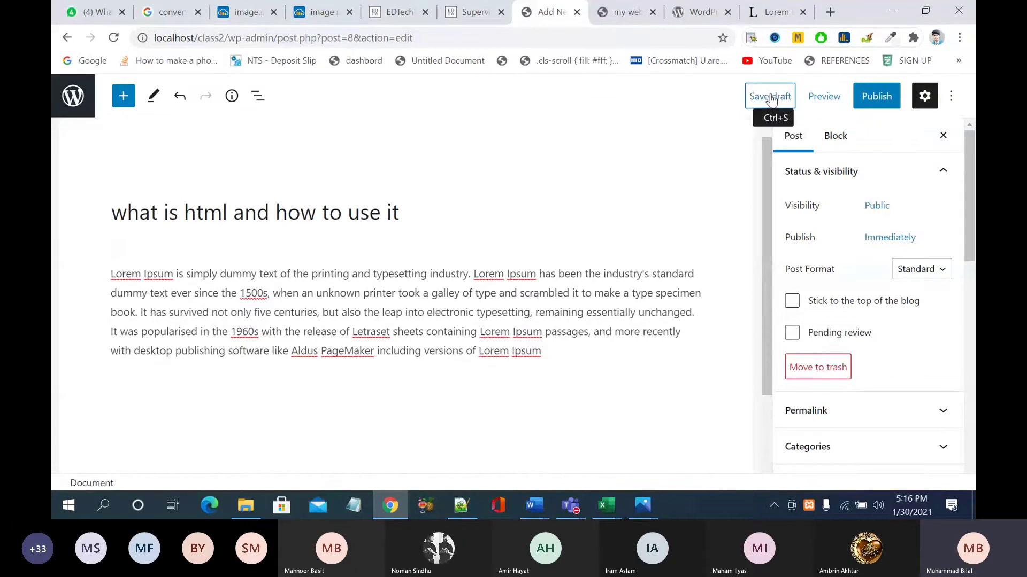
# Step: Review the post's preview device options, its visibility choices and its publish date settings without changing them
pyautogui.click(826, 98)
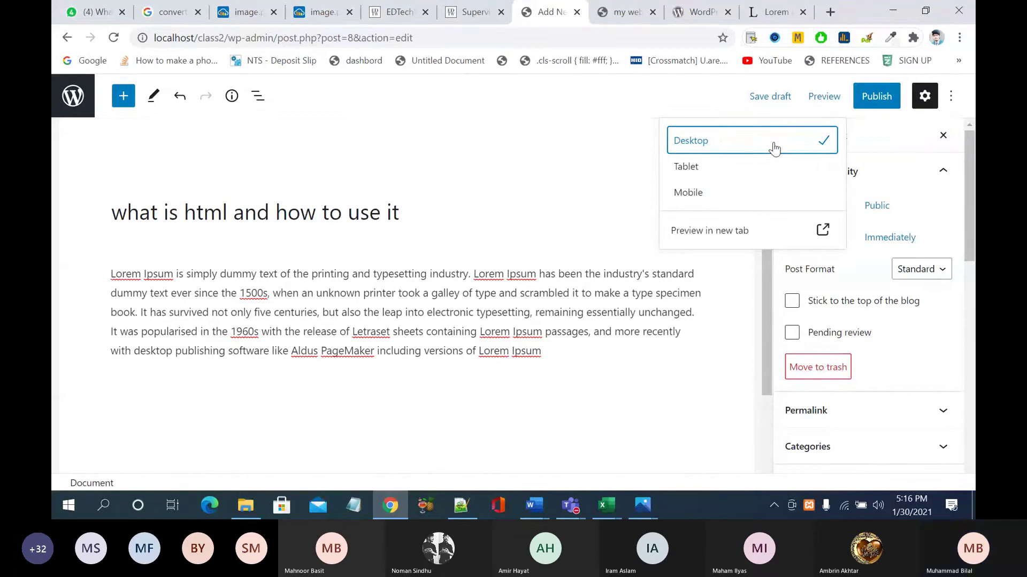
pyautogui.click(831, 99)
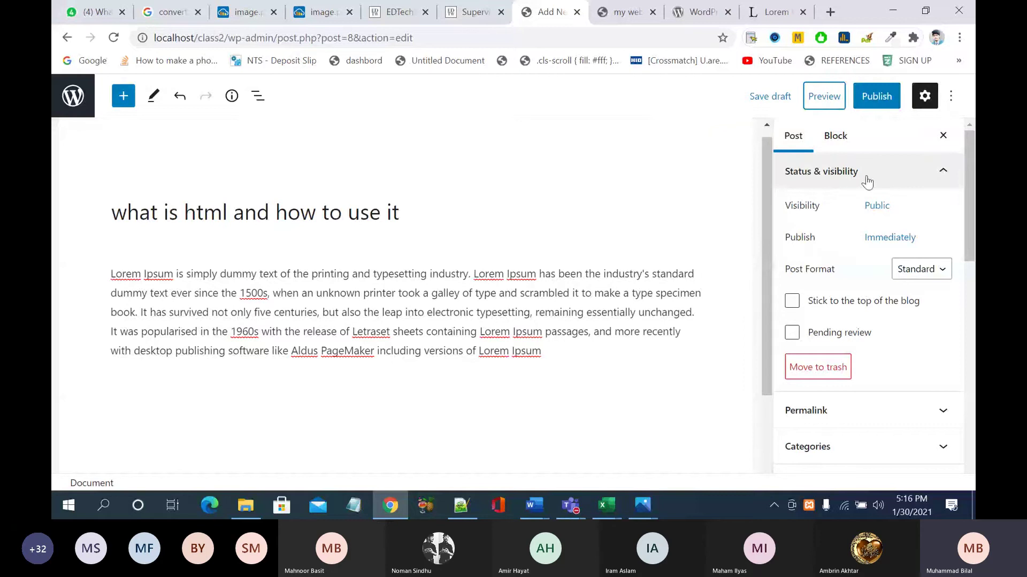
pyautogui.click(941, 176)
pyautogui.click(941, 177)
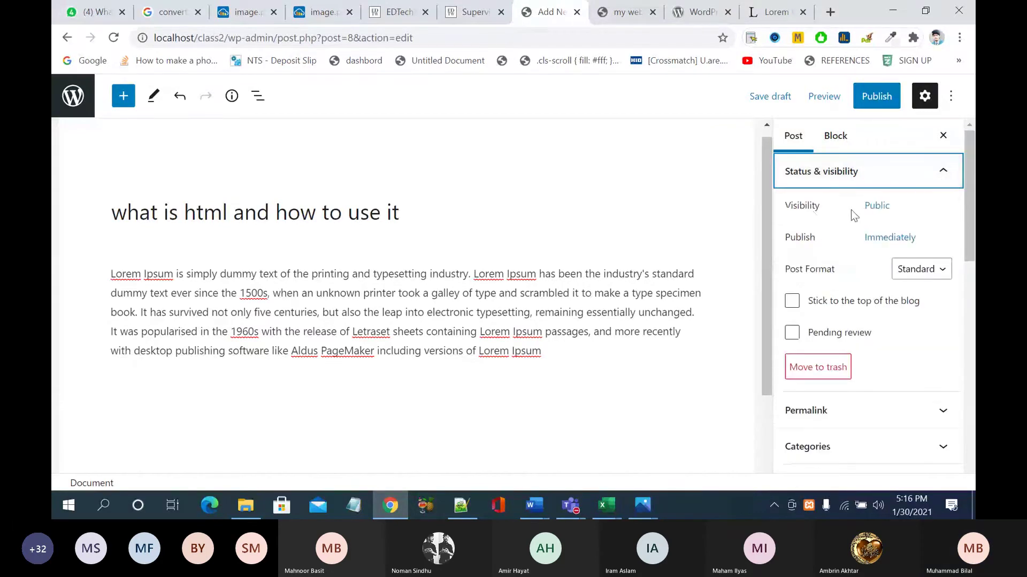
pyautogui.click(882, 211)
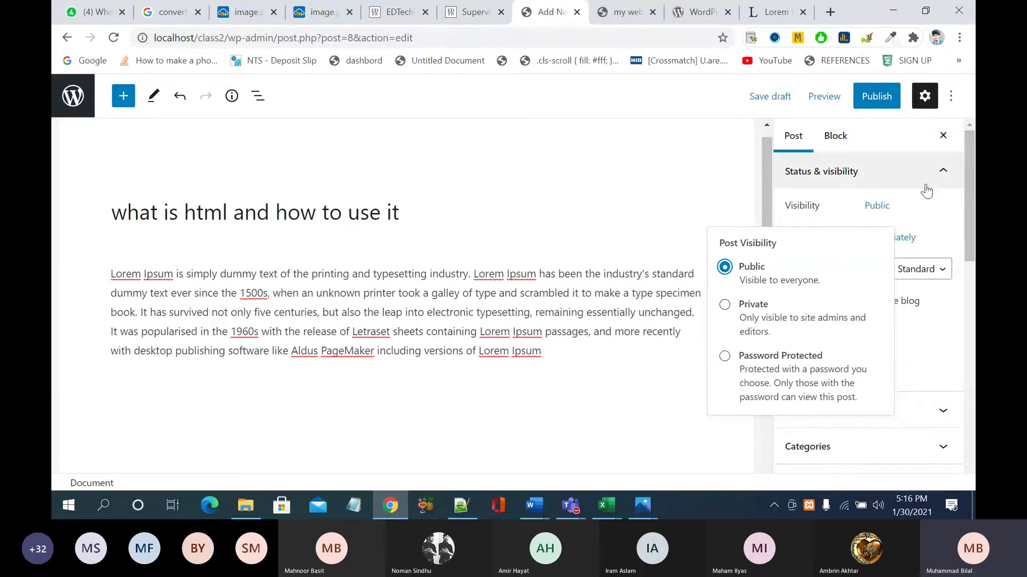
pyautogui.click(943, 172)
pyautogui.click(943, 176)
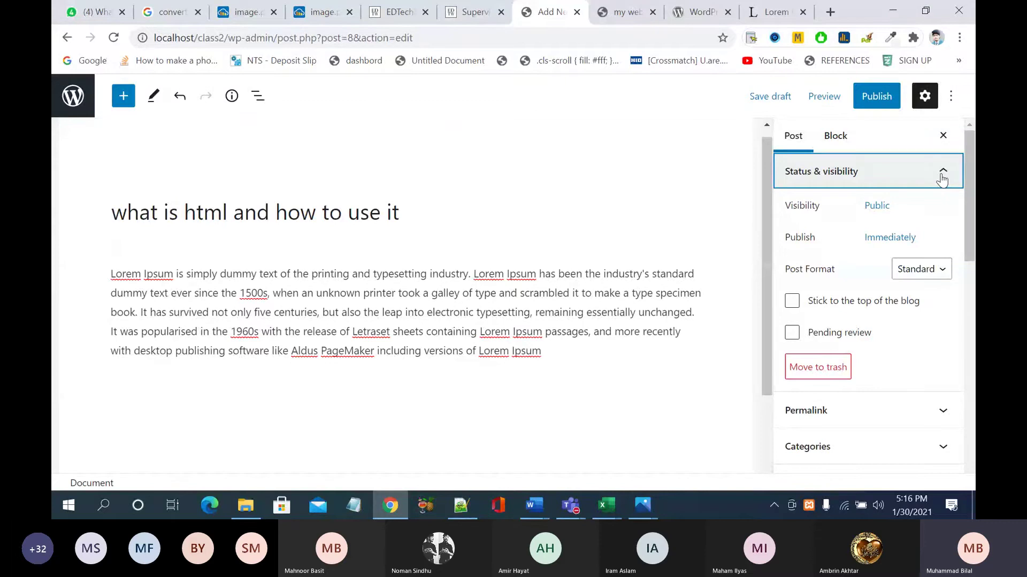
pyautogui.click(915, 238)
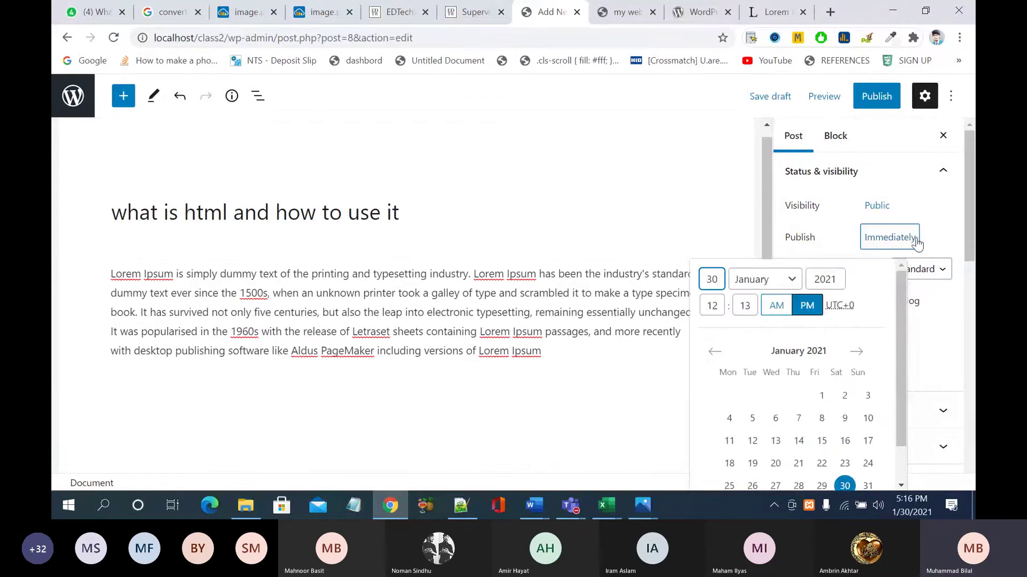
pyautogui.click(916, 242)
# Step: Inspect the post's permalink and its category options in the post settings
pyautogui.scroll(-3, 879, 303)
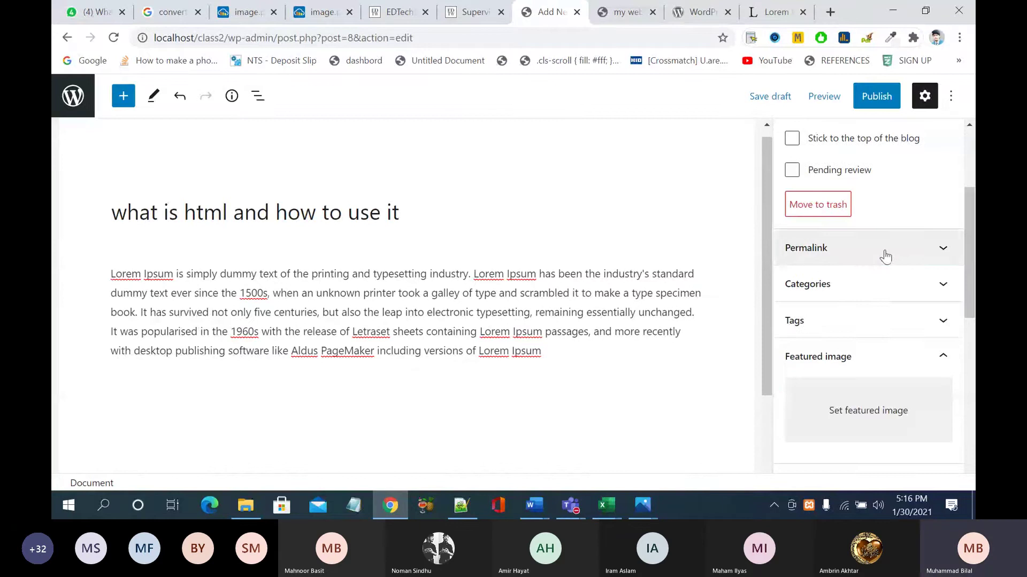
pyautogui.click(884, 256)
pyautogui.scroll(-1, 884, 256)
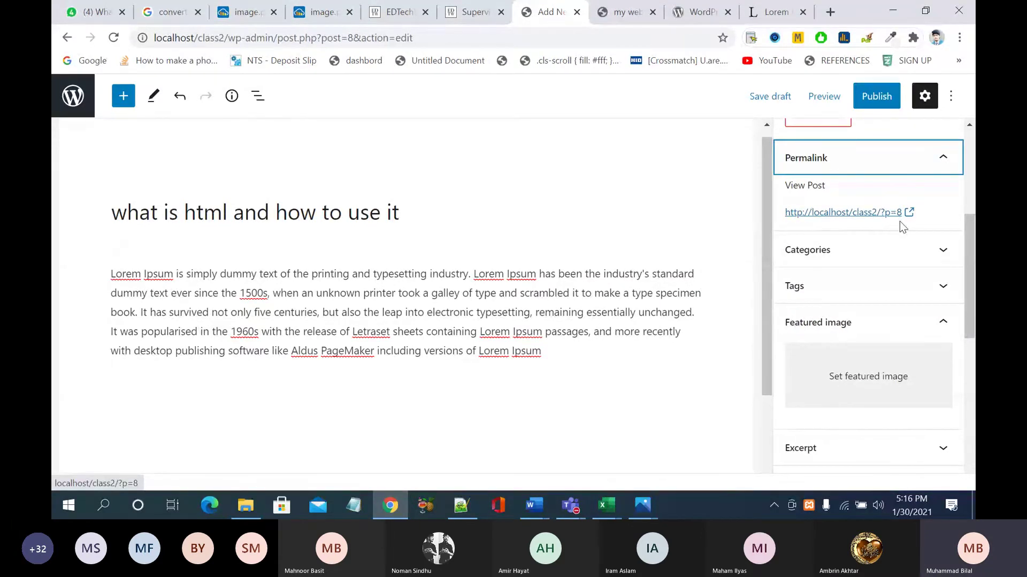
pyautogui.click(889, 252)
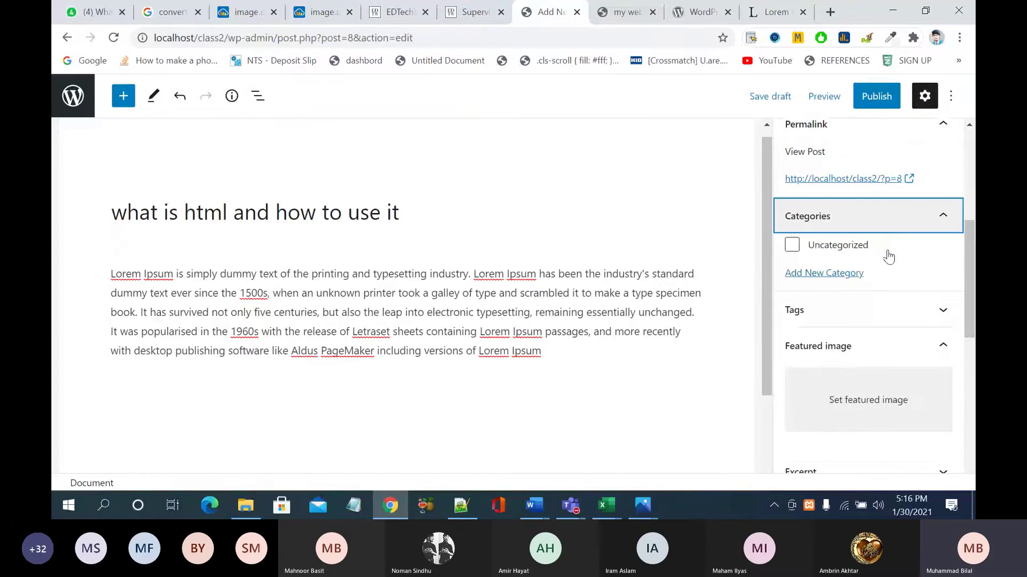
pyautogui.click(942, 216)
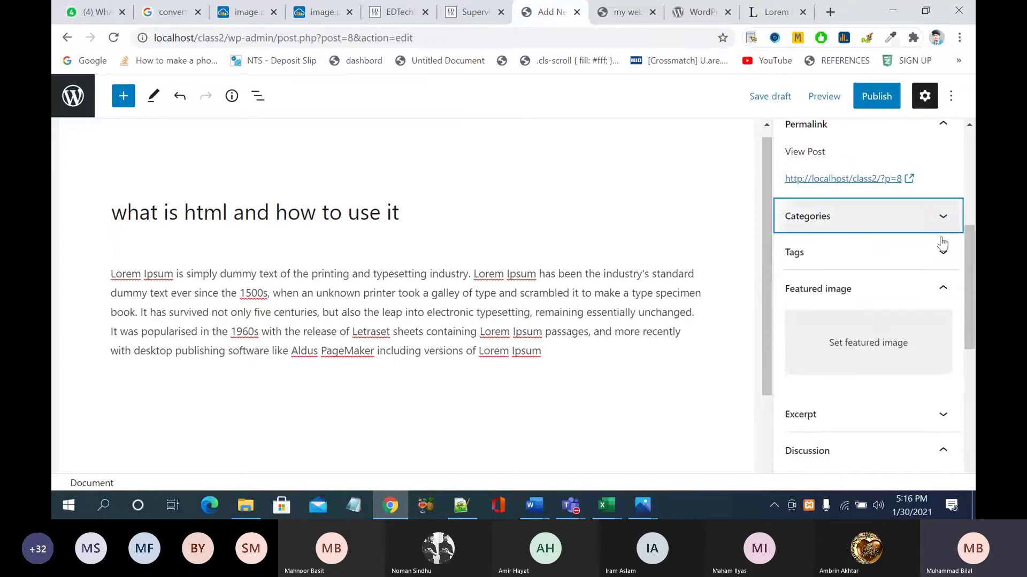
# Step: Inspect the post's tag options and the featured image upload dialog without changing anything
pyautogui.click(943, 258)
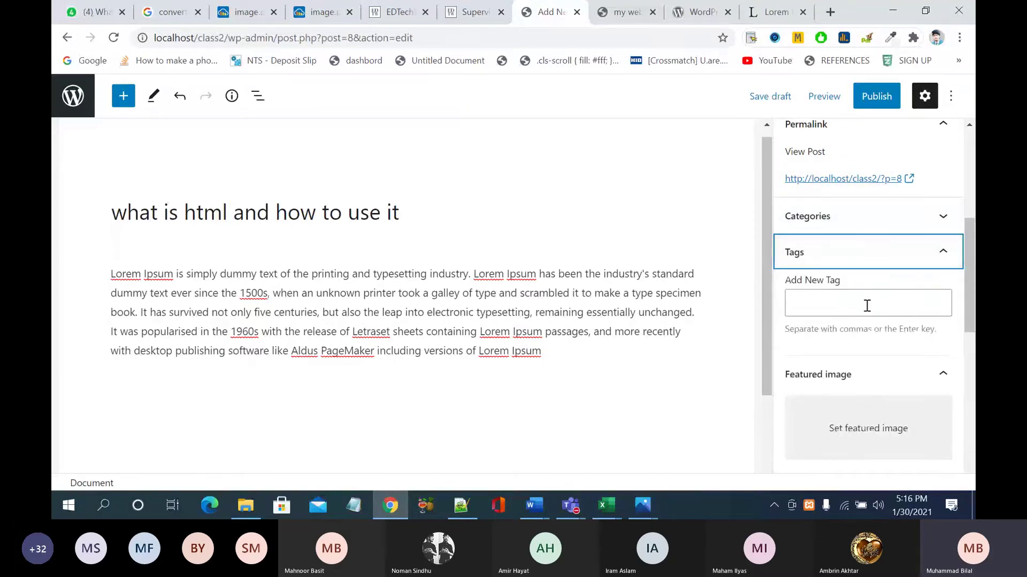
pyautogui.click(942, 251)
pyautogui.scroll(-2, 898, 323)
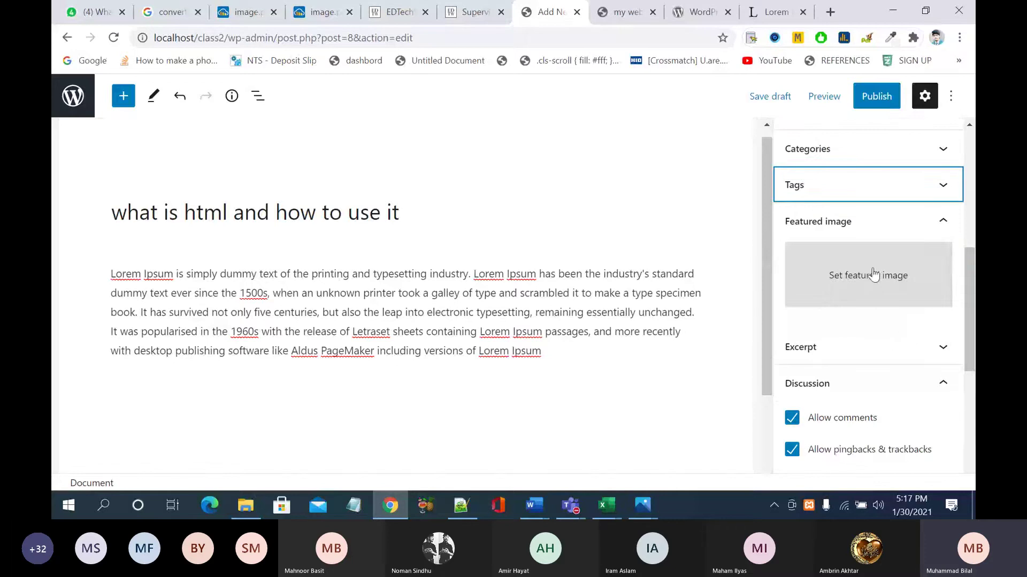
pyautogui.click(873, 275)
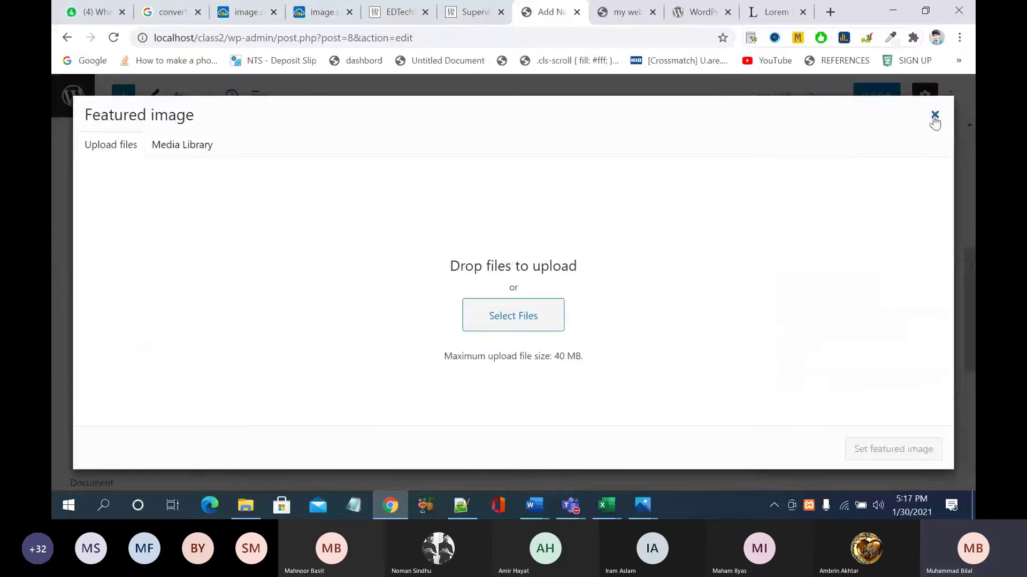
pyautogui.click(934, 119)
# Step: Upload the picture named image from the Downloads folder to the media library for use as the featured image
pyautogui.click(877, 289)
pyautogui.click(181, 145)
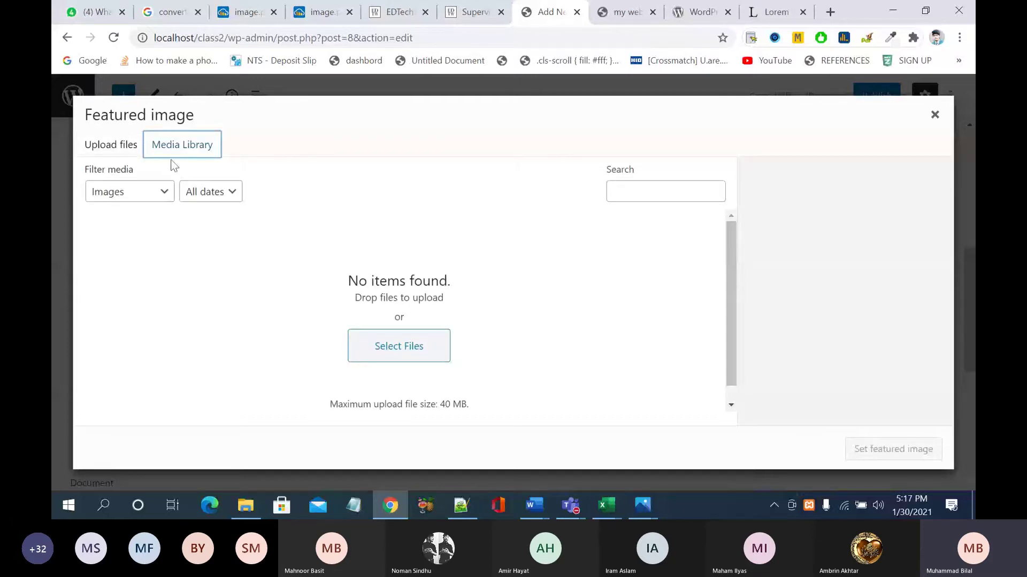
pyautogui.click(493, 317)
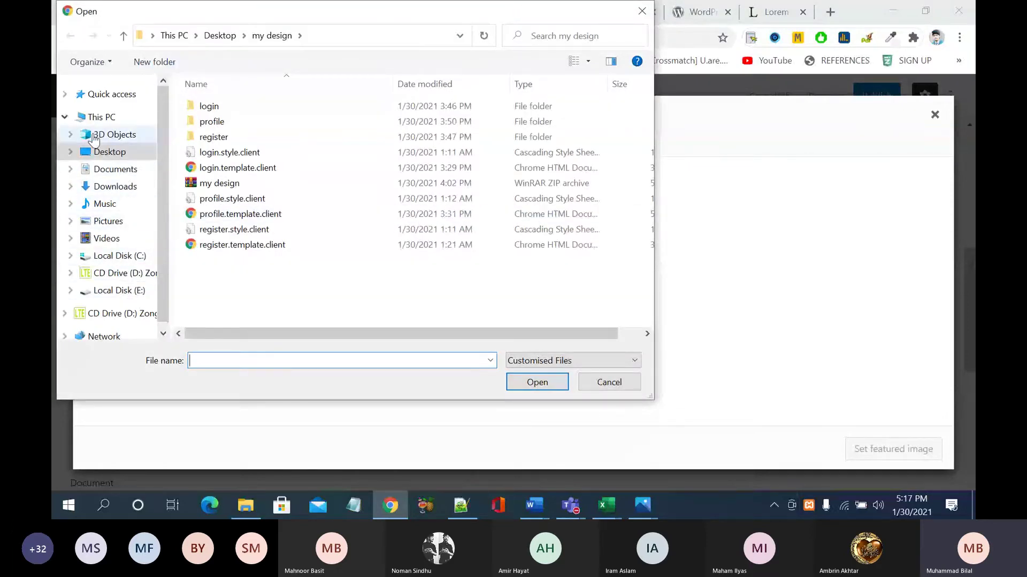
pyautogui.click(110, 169)
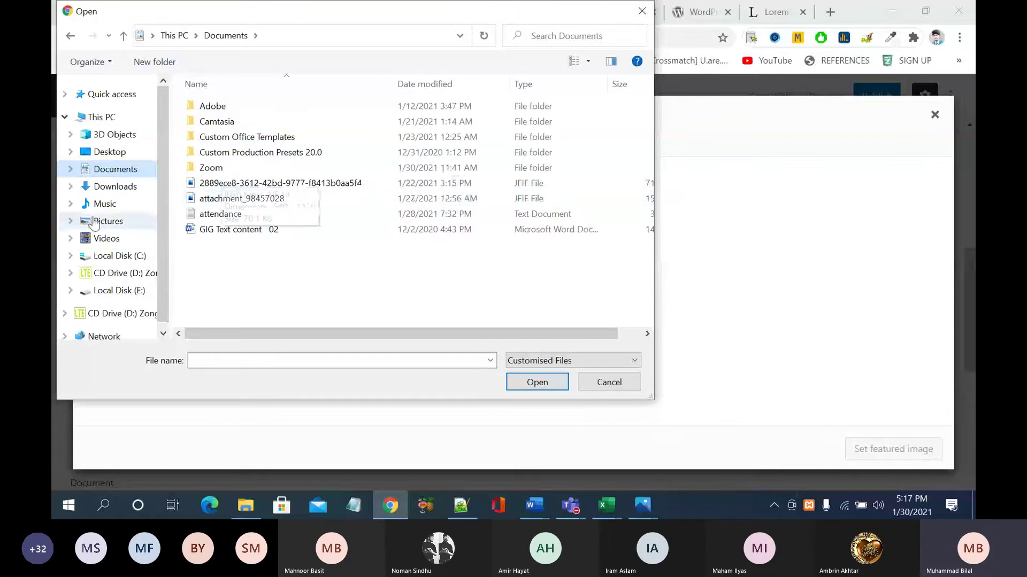
pyautogui.click(112, 186)
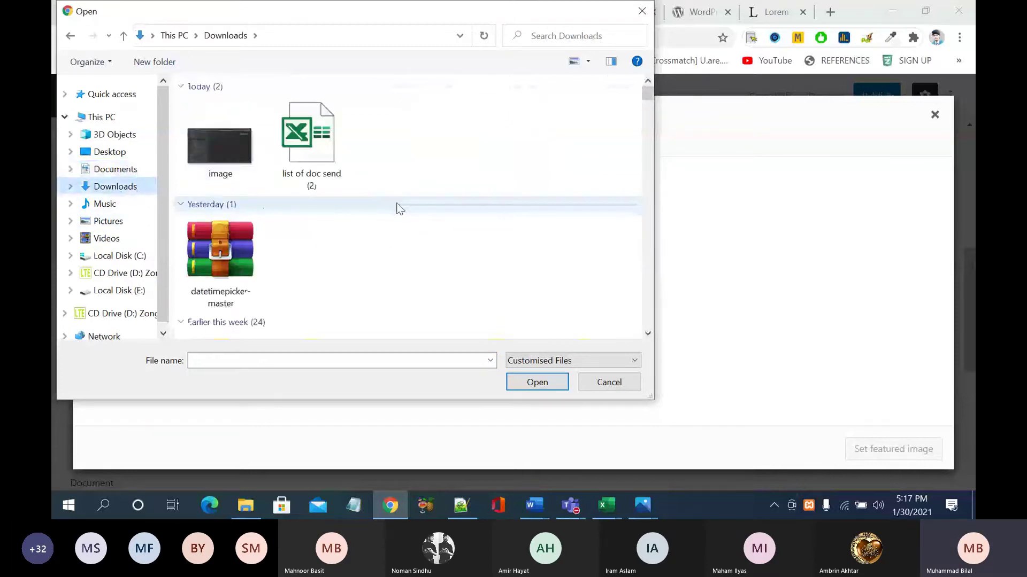
pyautogui.click(235, 165)
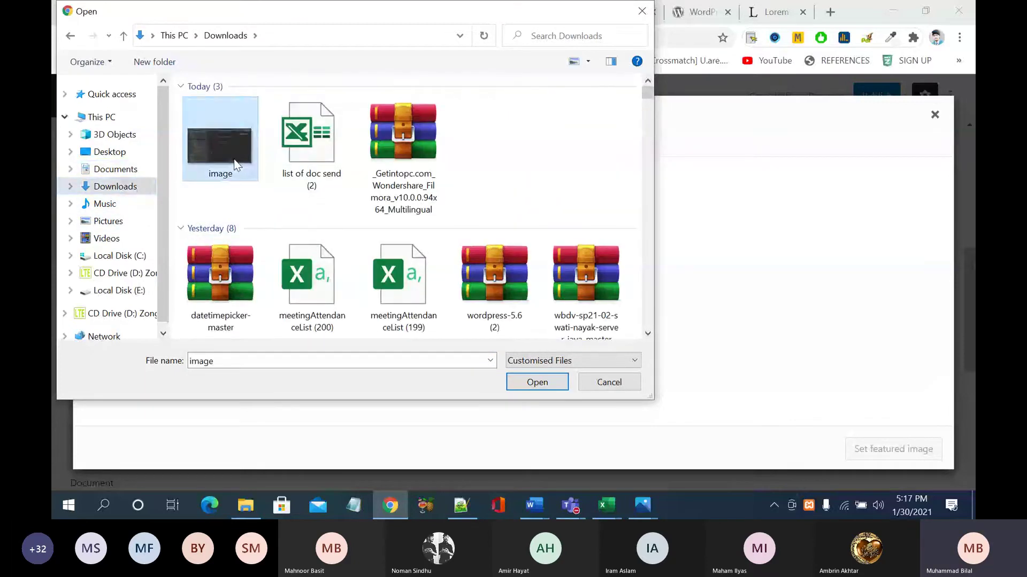
pyautogui.click(537, 383)
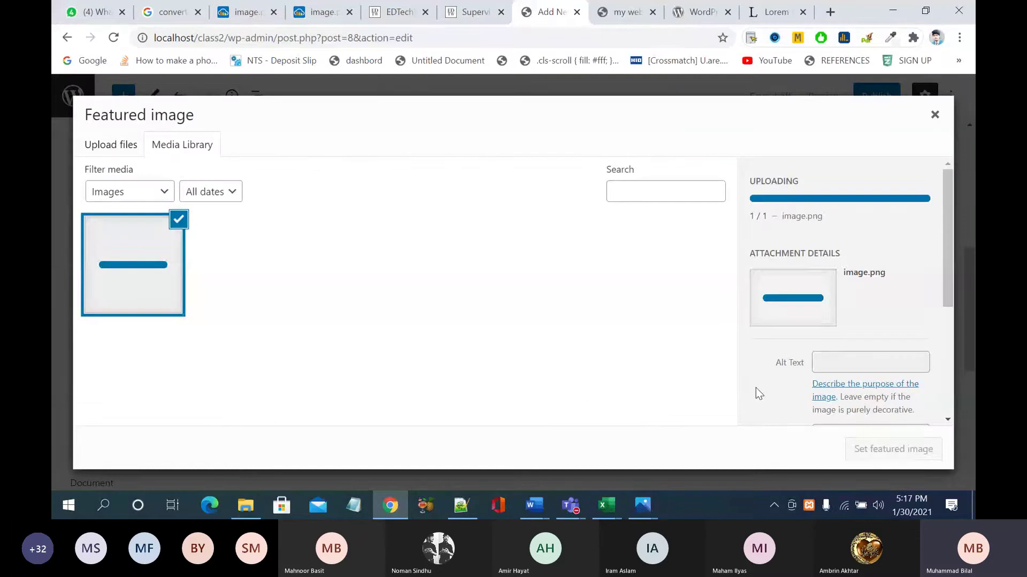
# Step: Review the alt text and title fields in the uploaded image's attachment details
pyautogui.moveTo(948, 301); pyautogui.dragTo(951, 315)
pyautogui.click(849, 277)
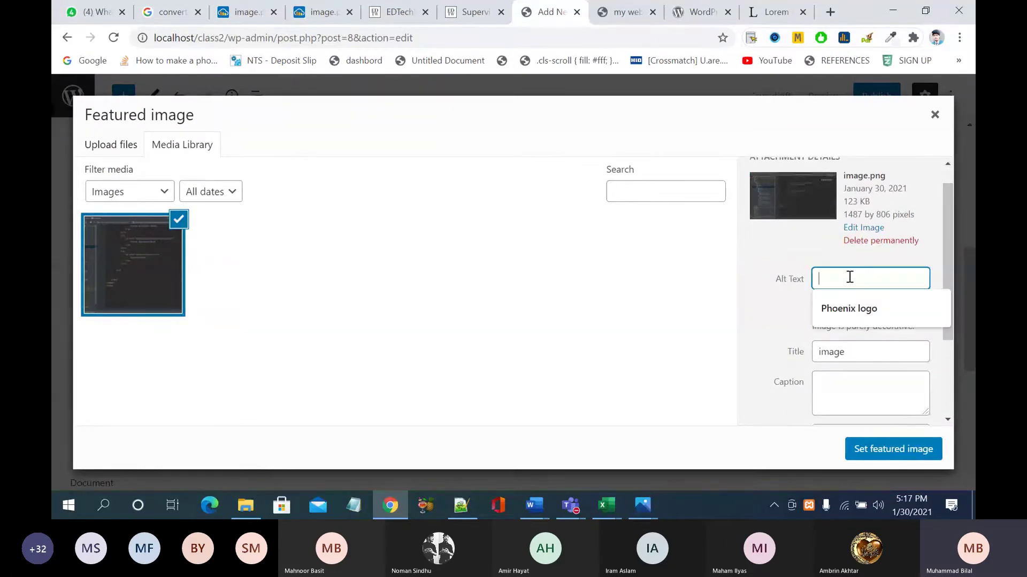
pyautogui.click(784, 262)
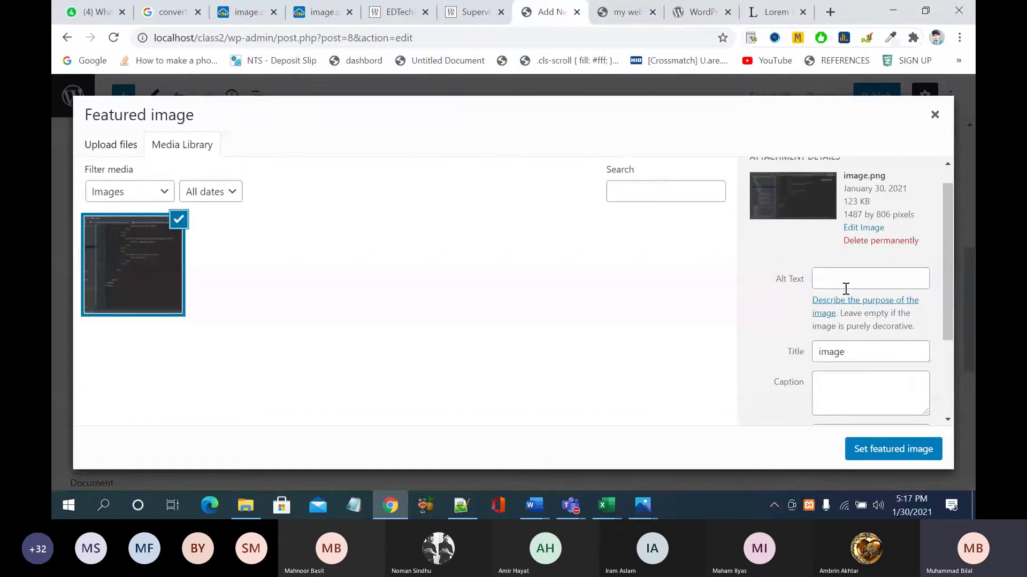
pyautogui.click(875, 282)
pyautogui.click(793, 264)
pyautogui.click(862, 355)
pyautogui.scroll(-2, 859, 355)
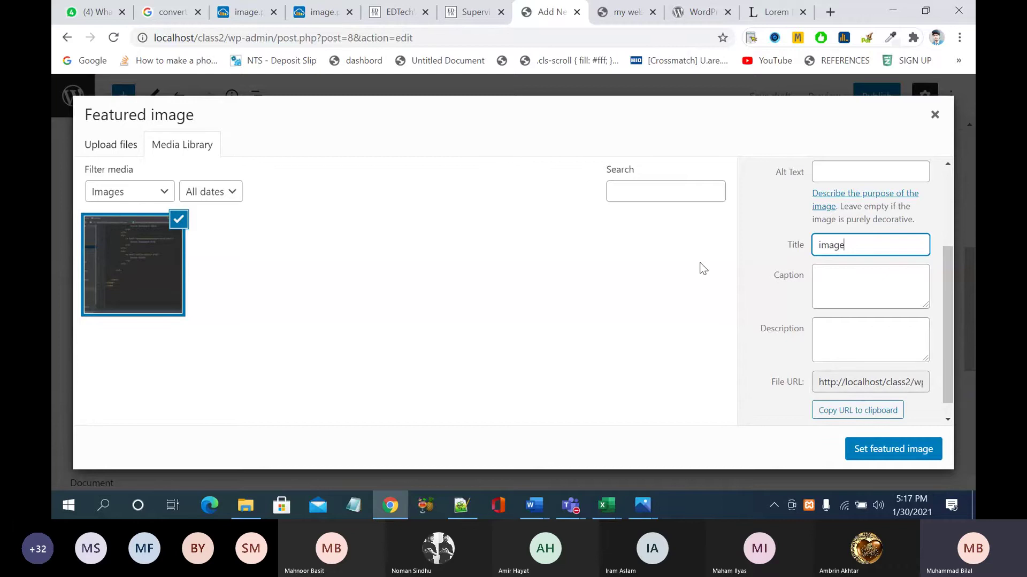
# Step: Enter "this is an image" as the uploaded image's caption, leaving its description empty
pyautogui.click(833, 287)
pyautogui.click(852, 349)
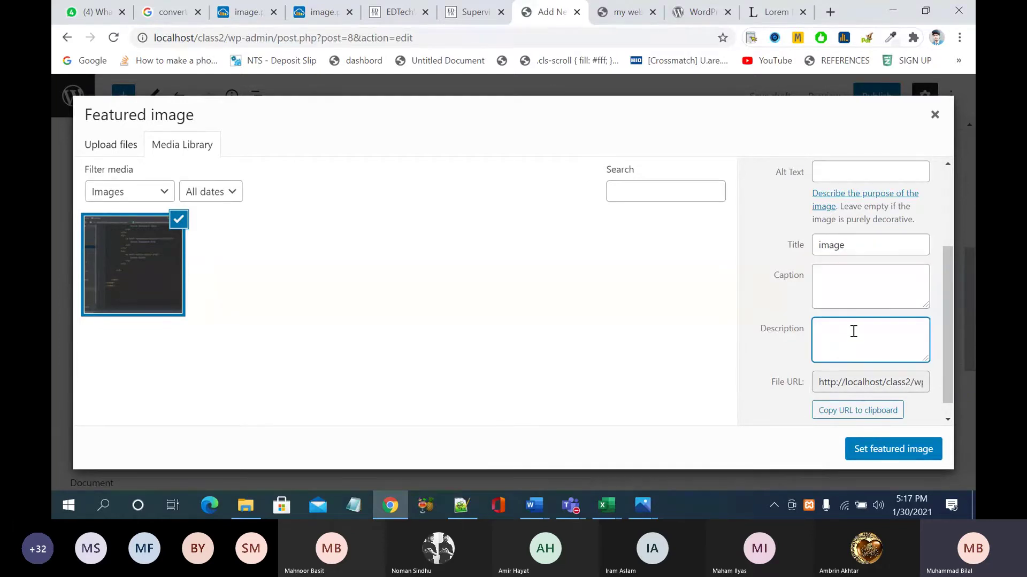
pyautogui.click(859, 303)
pyautogui.click(858, 332)
pyautogui.click(860, 282)
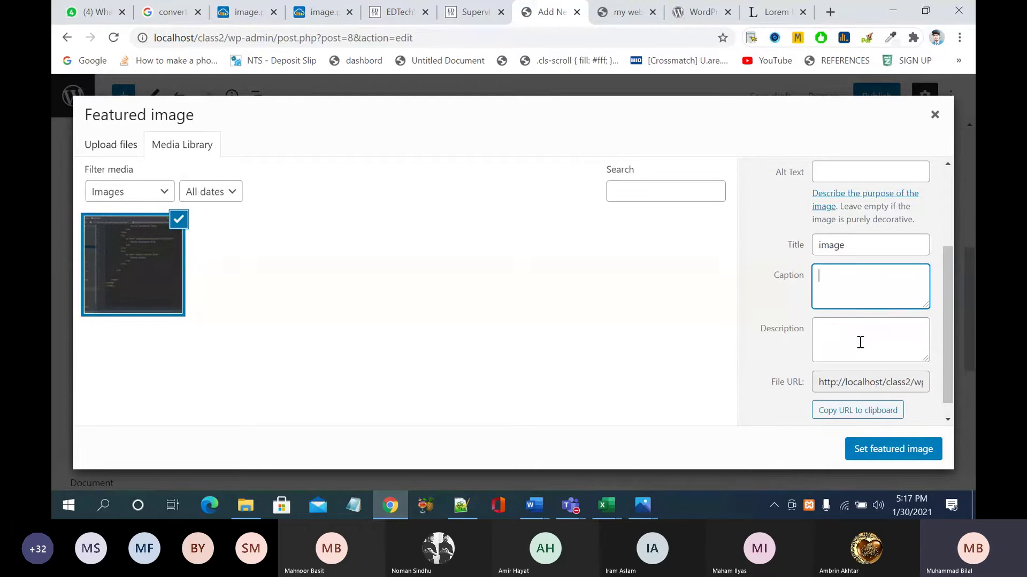
pyautogui.click(861, 334)
pyautogui.click(862, 305)
# Step: Set the image's alt text to "Phoenix logo" and assign the image as the post's featured image
pyautogui.click(843, 171)
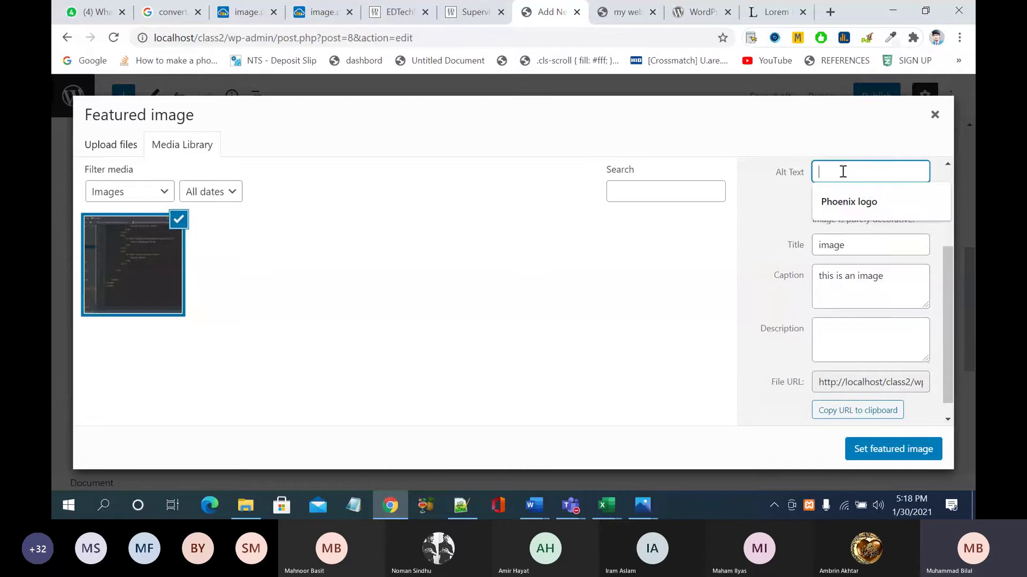
pyautogui.click(866, 201)
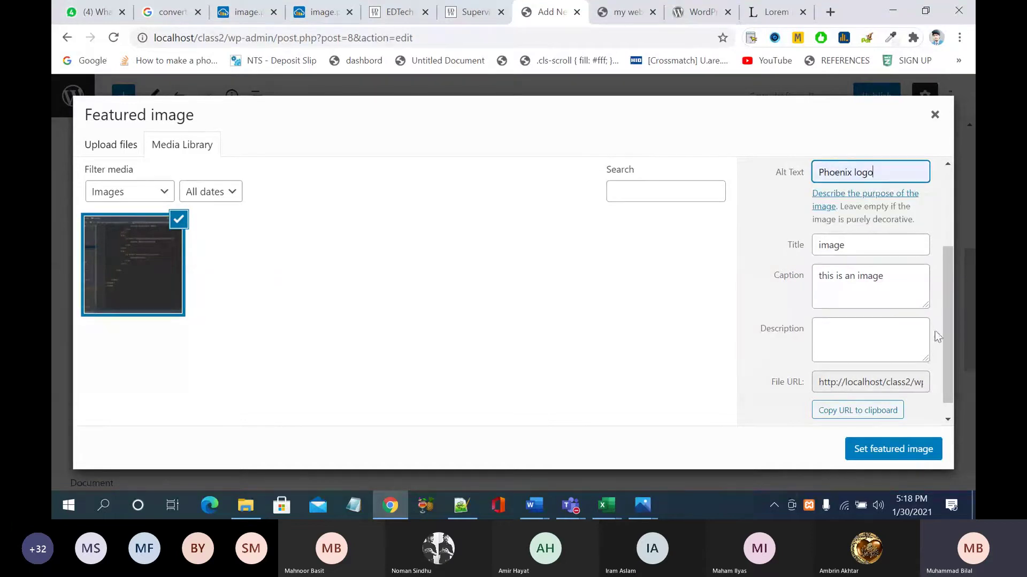
pyautogui.scroll(-1, 946, 389)
pyautogui.click(900, 453)
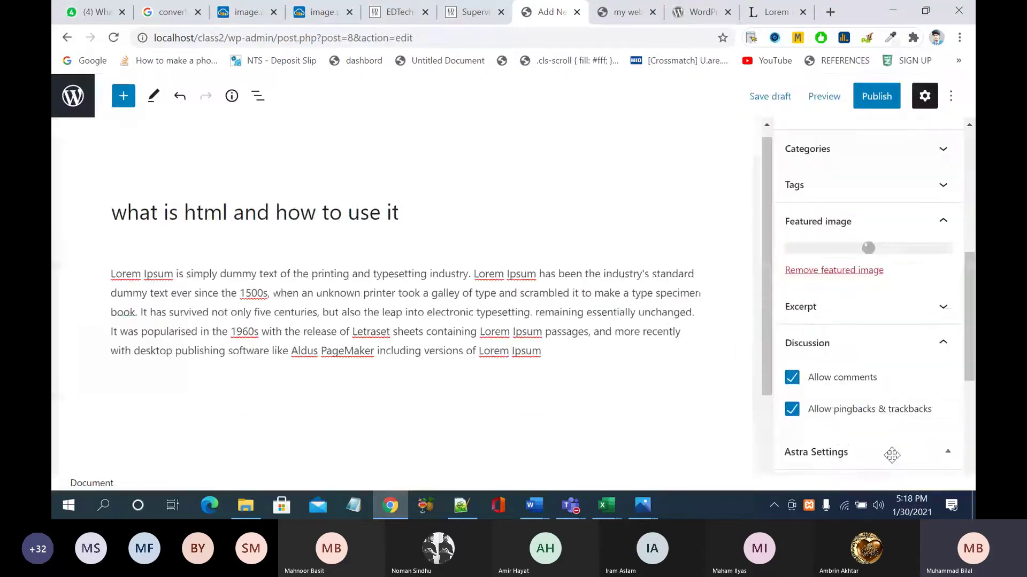
# Step: Look over the discussion and Astra settings, leaving them as they are, and publish the post about HTML
pyautogui.scroll(-5, 896, 378)
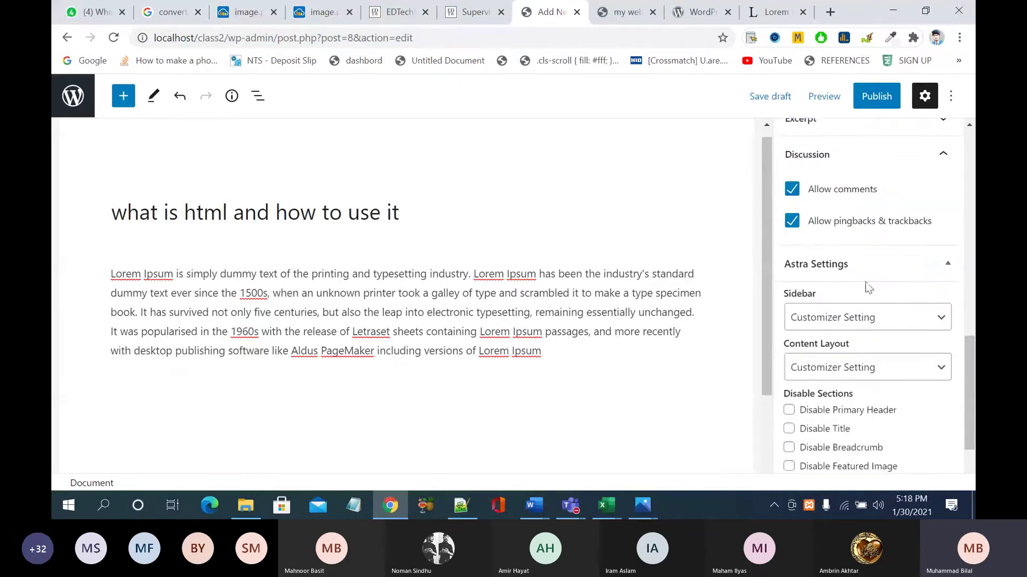
pyautogui.scroll(-2, 868, 307)
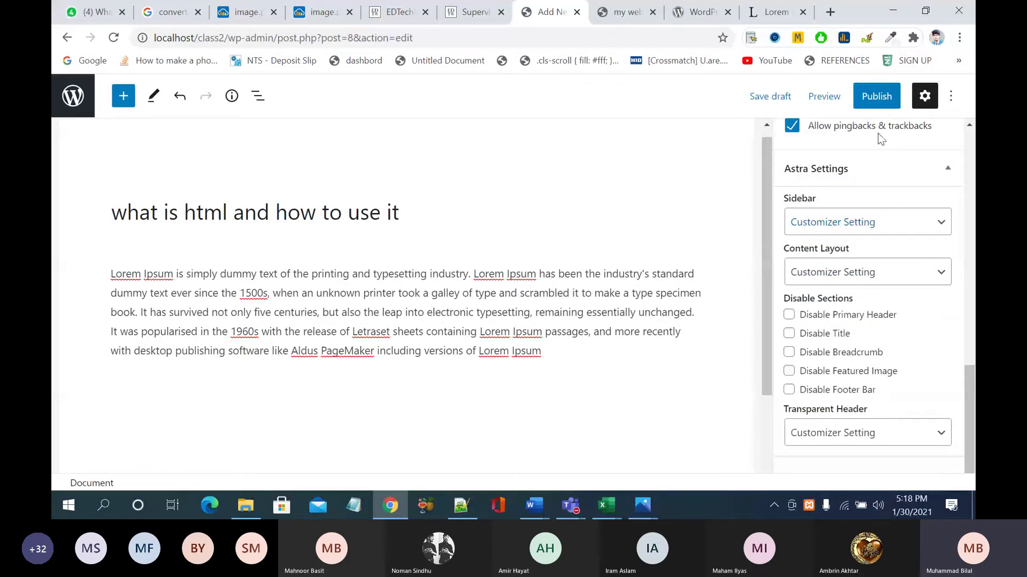
pyautogui.click(875, 97)
pyautogui.click(828, 96)
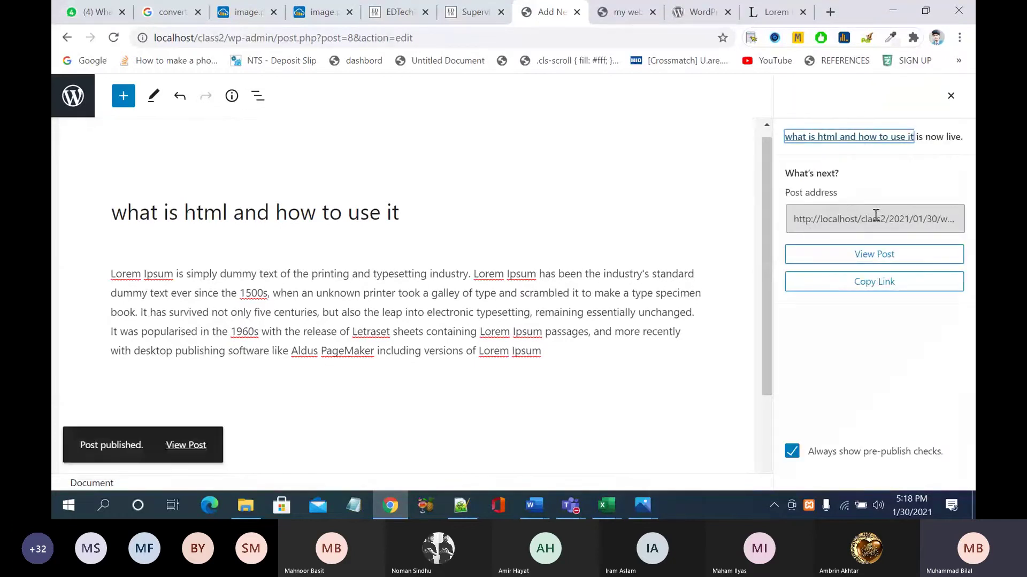
# Step: Reload the site's home page and examine how the published HTML post and its featured image are displayed
pyautogui.click(624, 15)
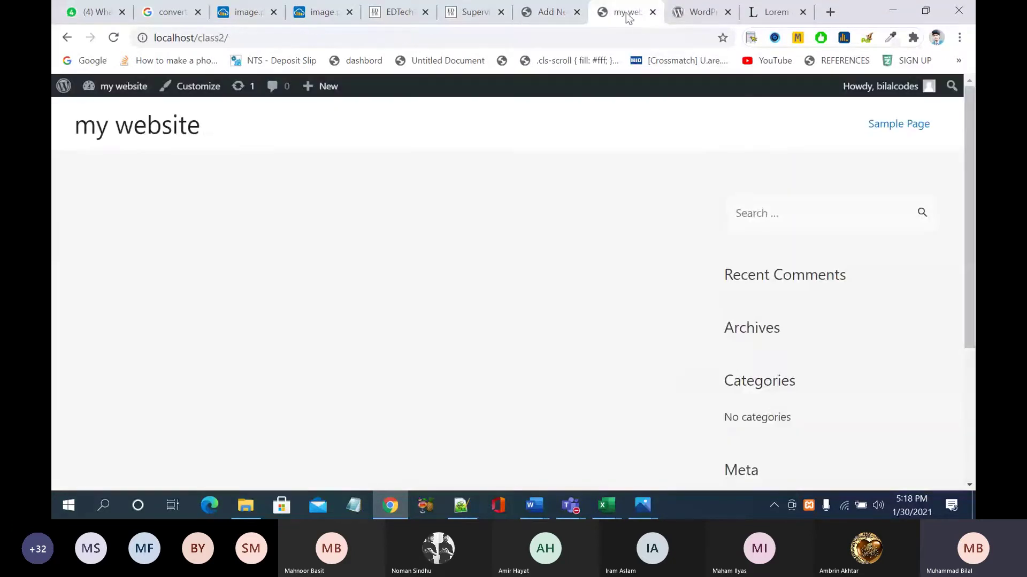
pyautogui.click(114, 42)
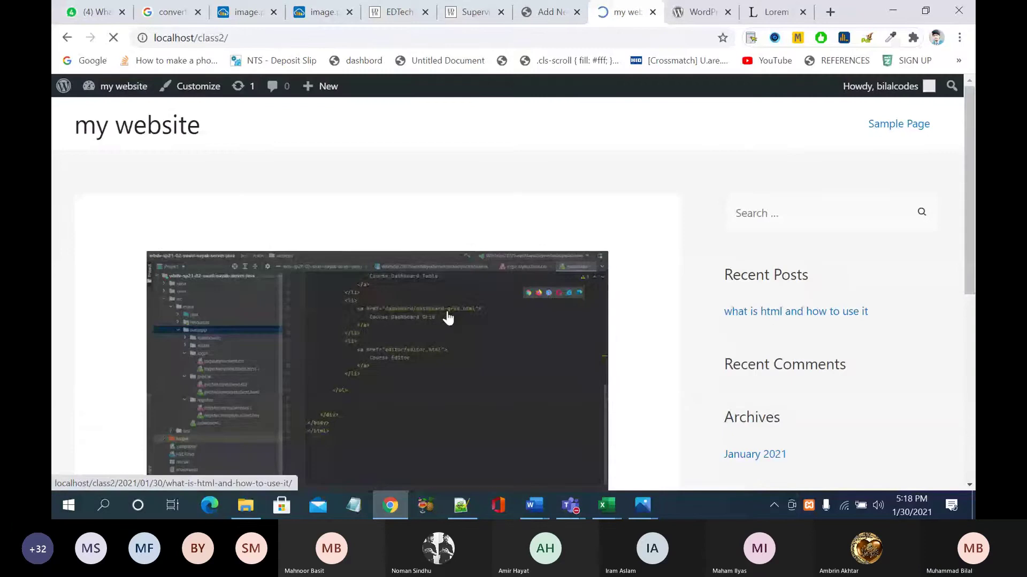
pyautogui.scroll(-7, 448, 318)
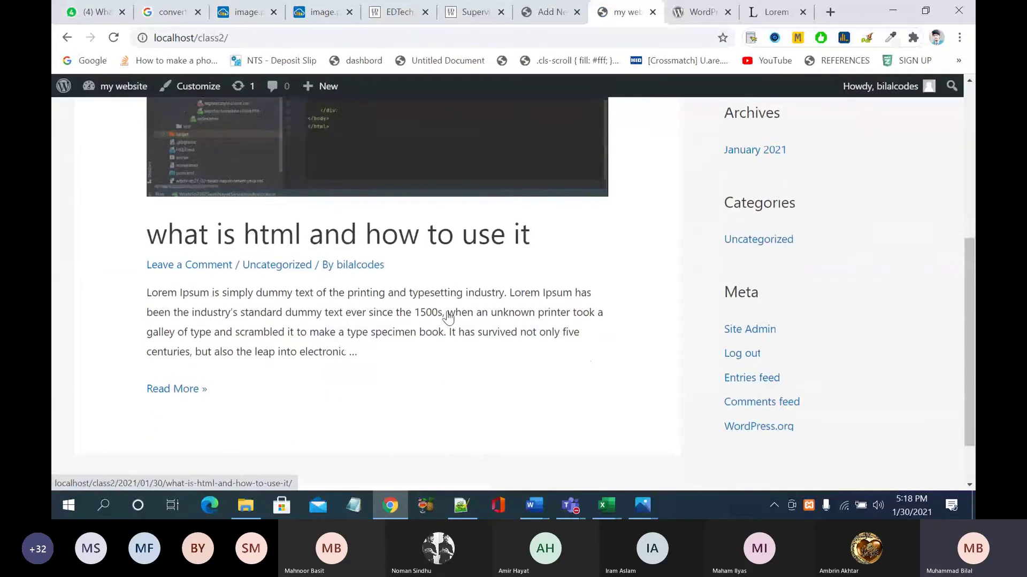
pyautogui.scroll(4, 448, 318)
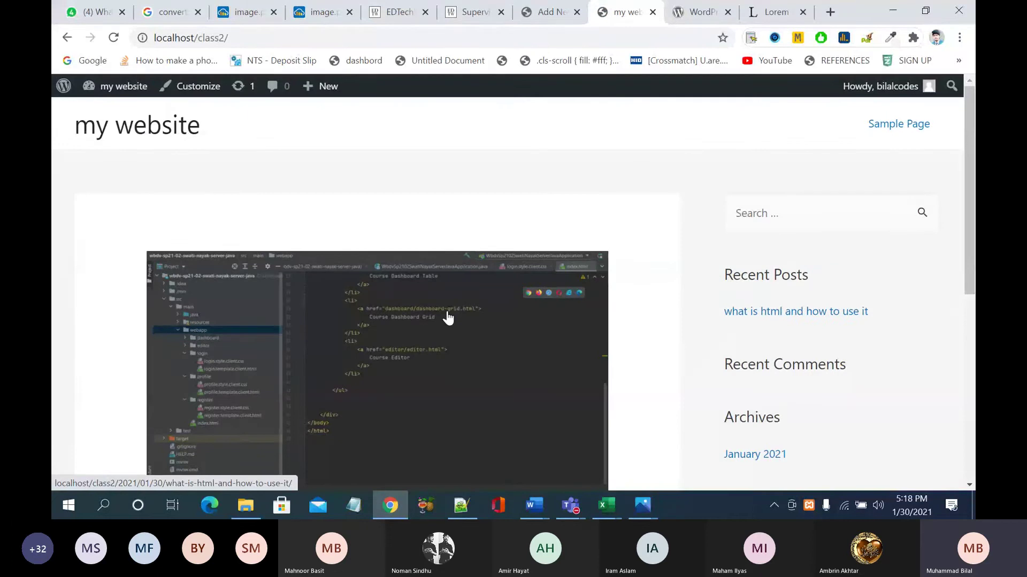
pyautogui.scroll(-6, 448, 318)
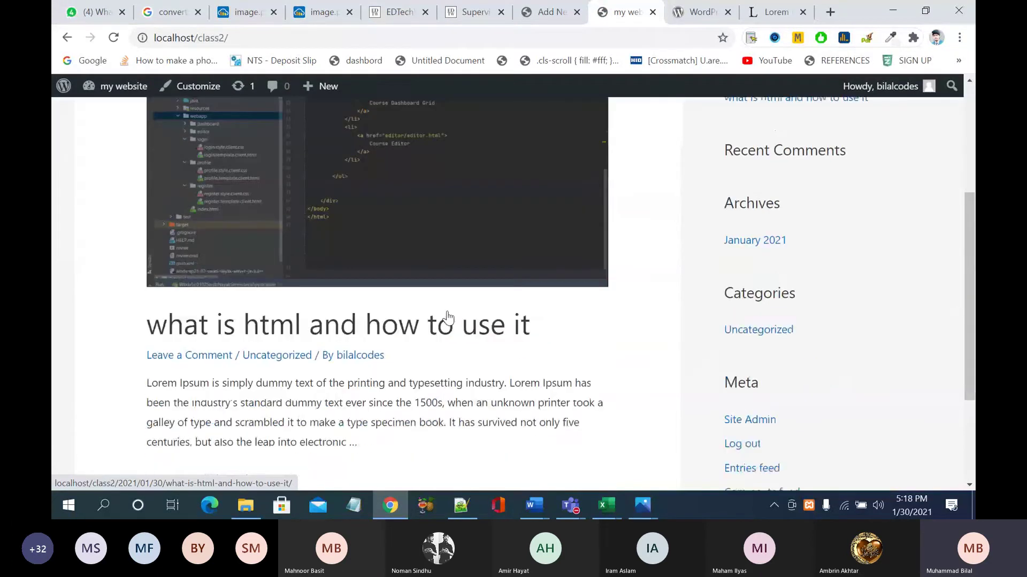
pyautogui.scroll(6, 498, 359)
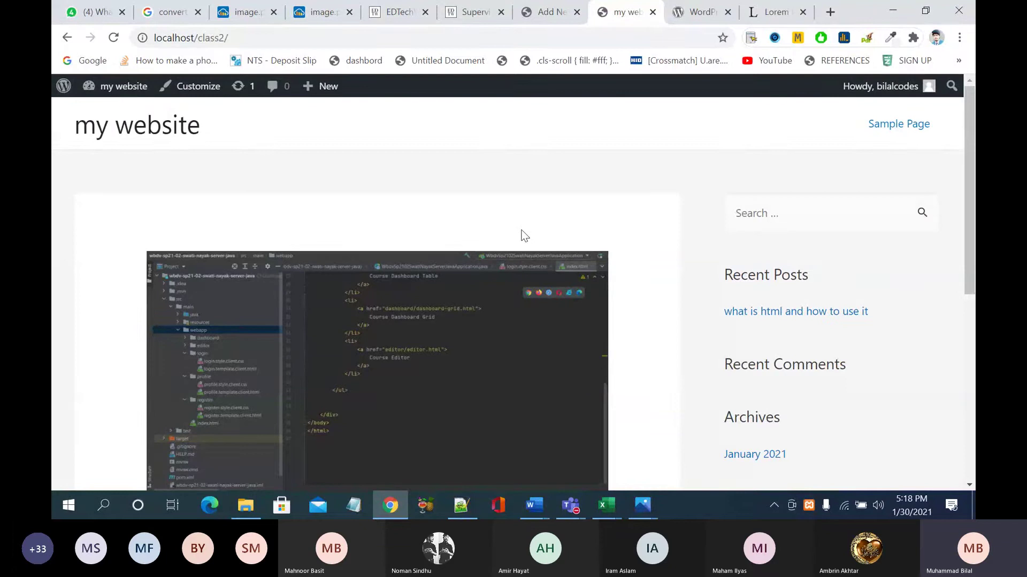
pyautogui.scroll(-6, 521, 236)
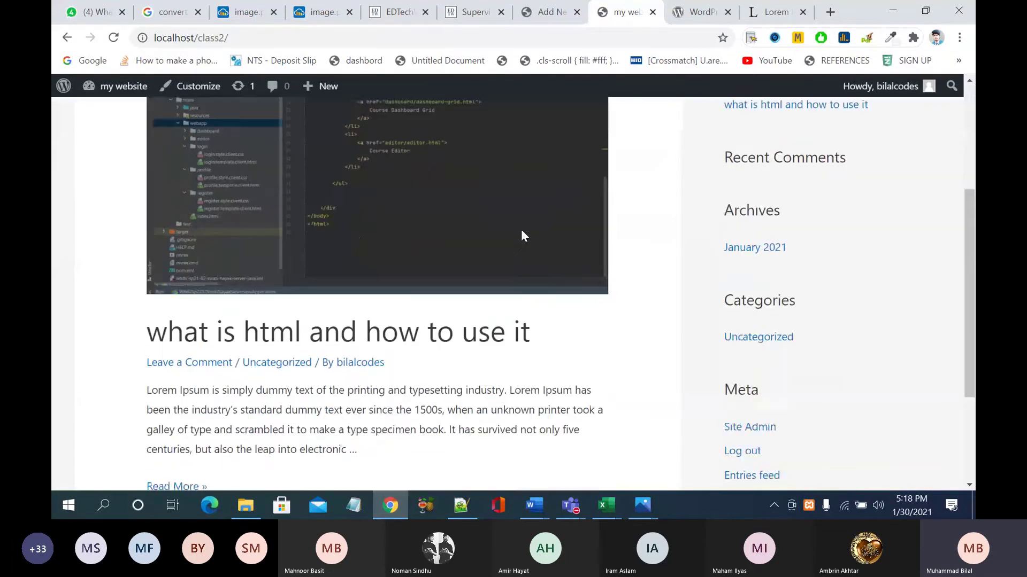
pyautogui.scroll(7, 523, 231)
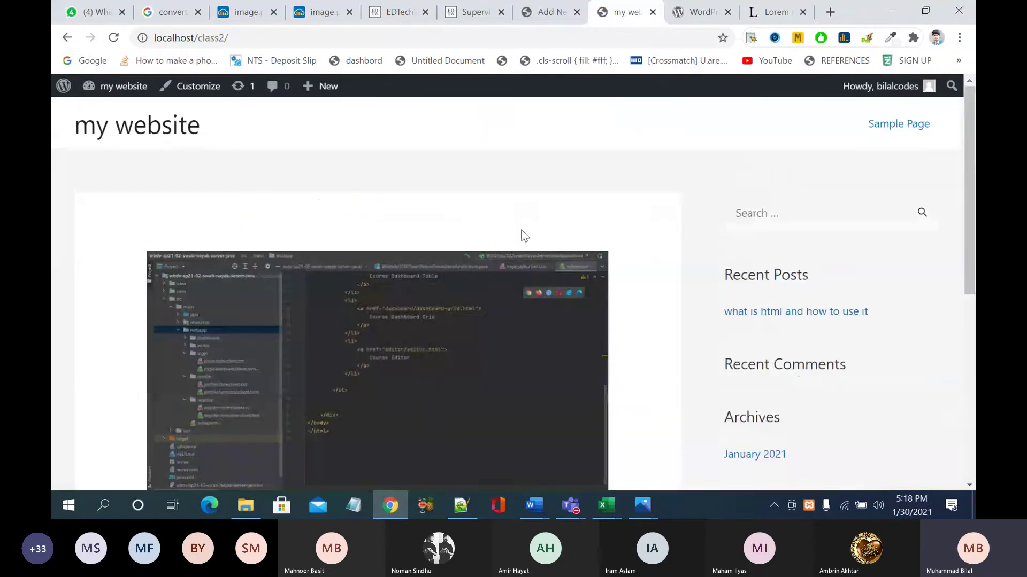
# Step: Return to the published post's editor and view its block library and list of blocks
pyautogui.click(561, 10)
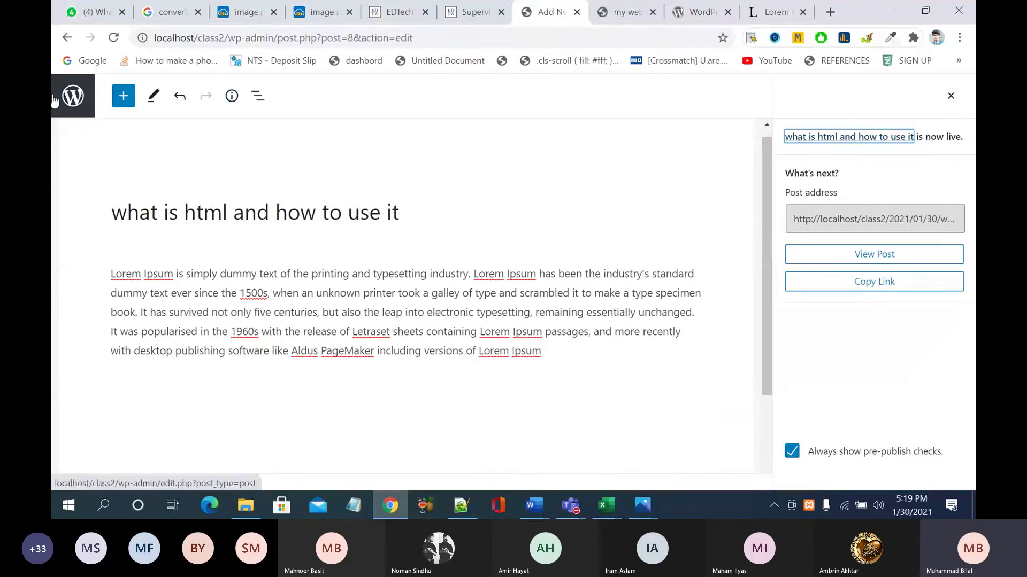
pyautogui.click(121, 105)
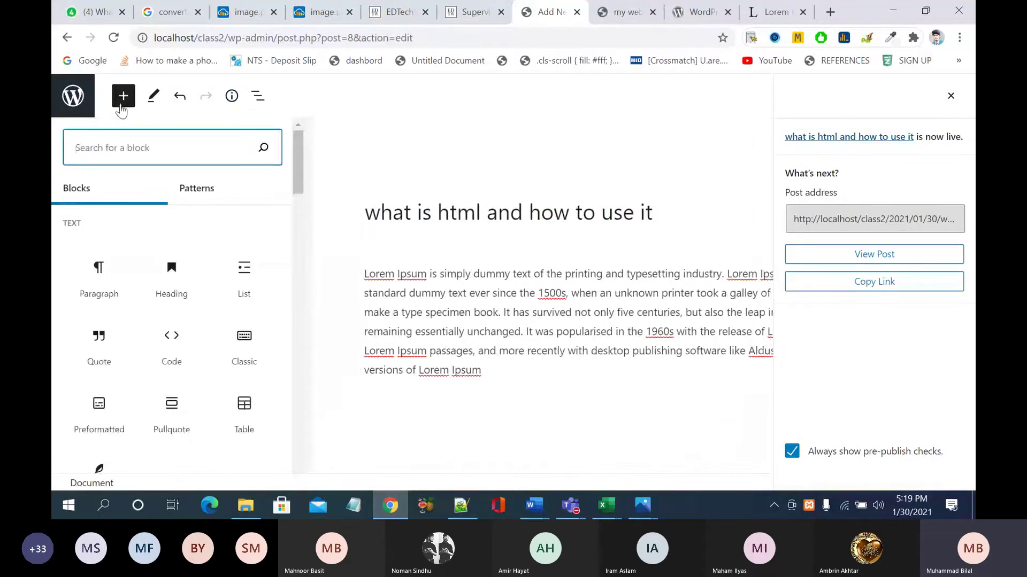
pyautogui.click(122, 99)
pyautogui.click(256, 97)
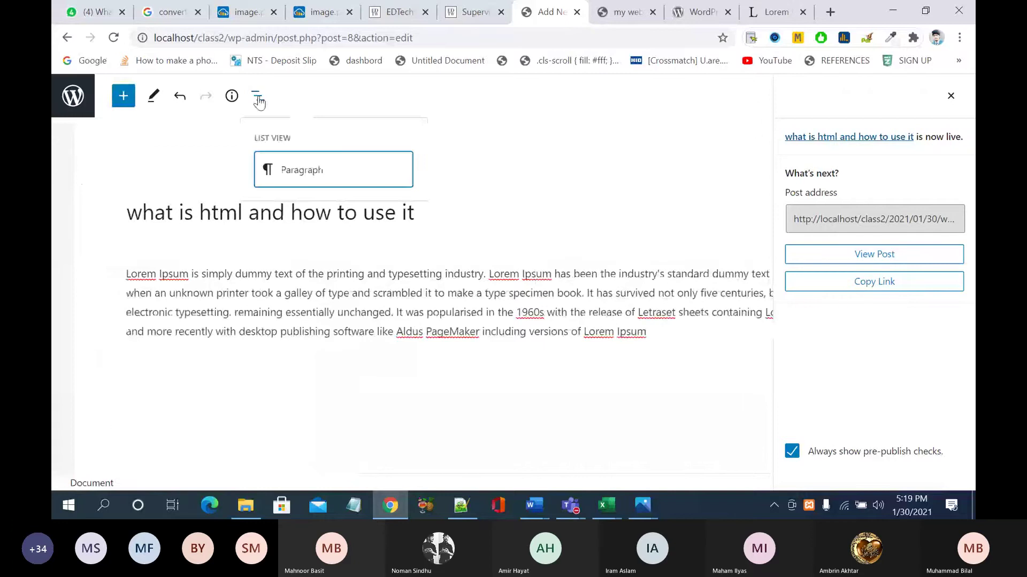
# Step: Leave the published post and create a new post titled "what is php how we can use it"
pyautogui.click(63, 109)
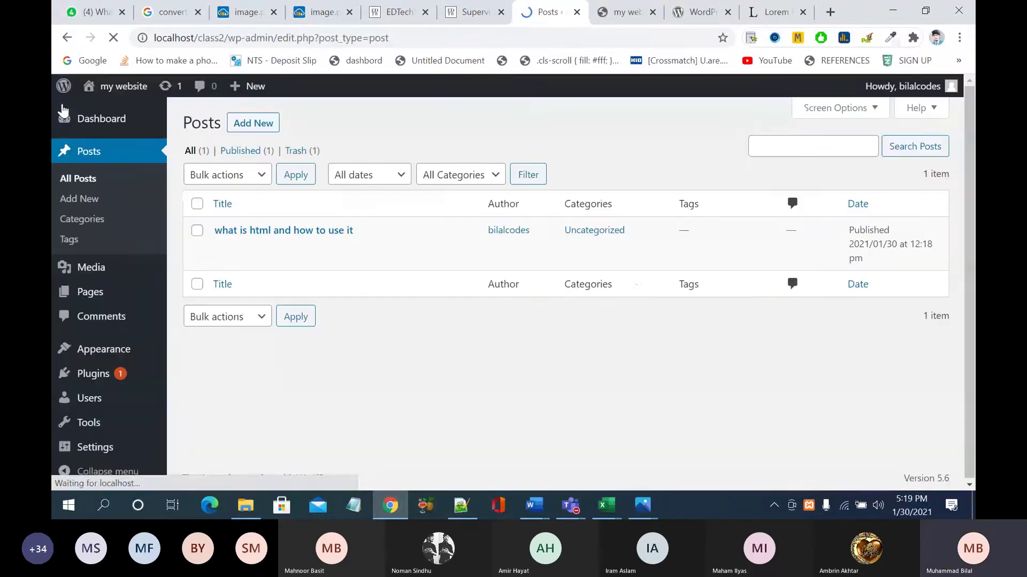
pyautogui.click(263, 129)
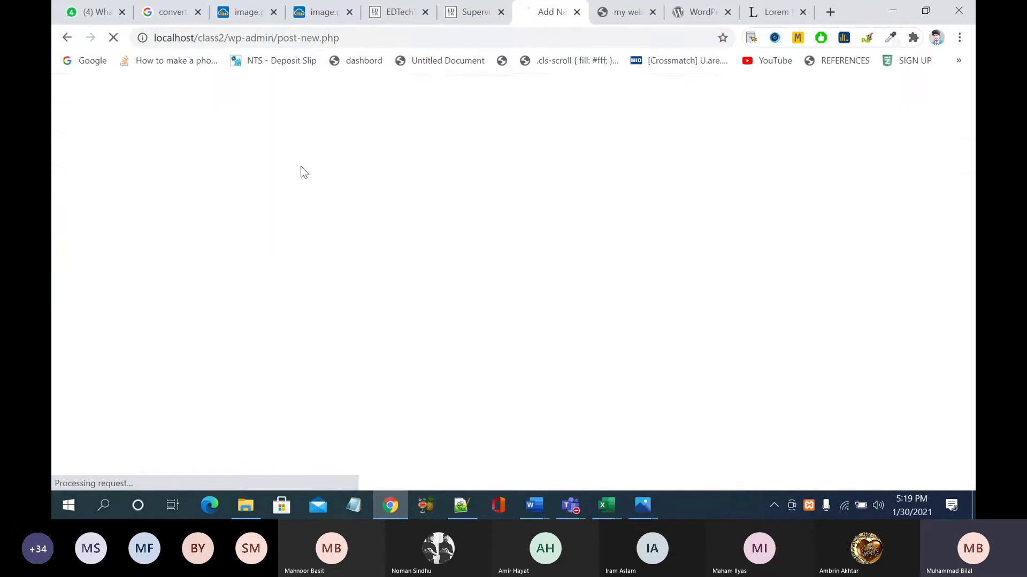
pyautogui.write('wh')
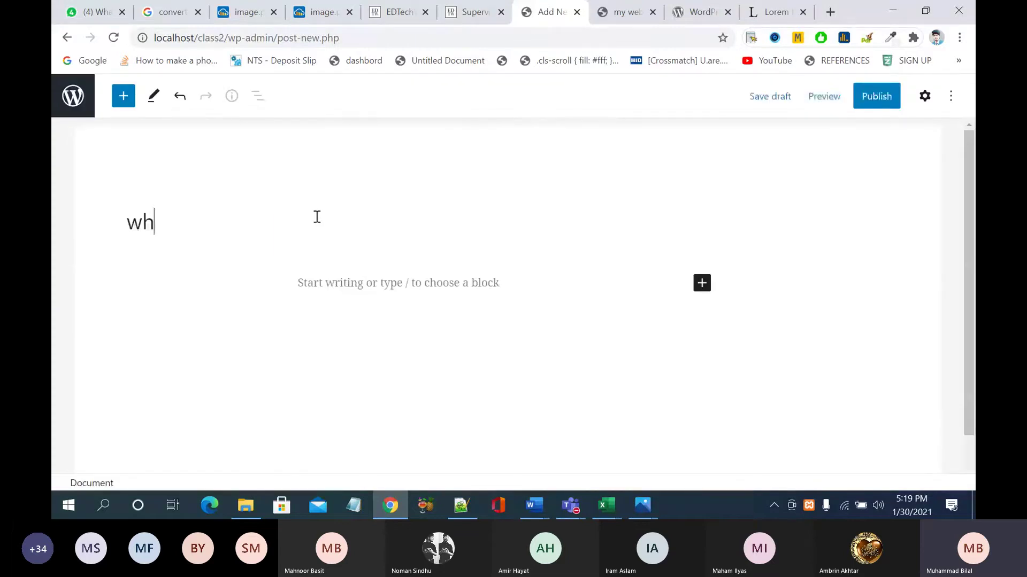
pyautogui.write('at is ph')
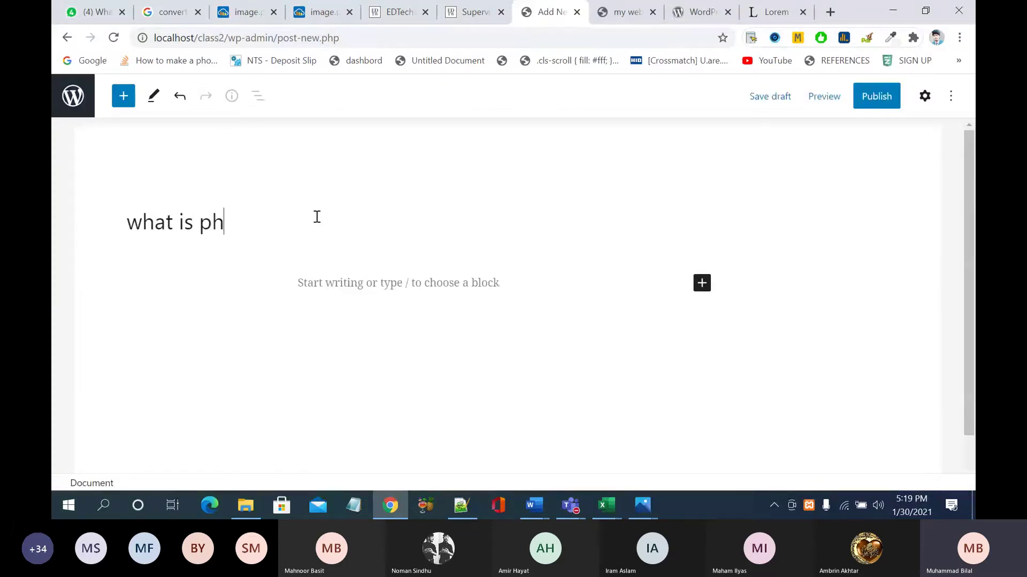
pyautogui.write('p how we')
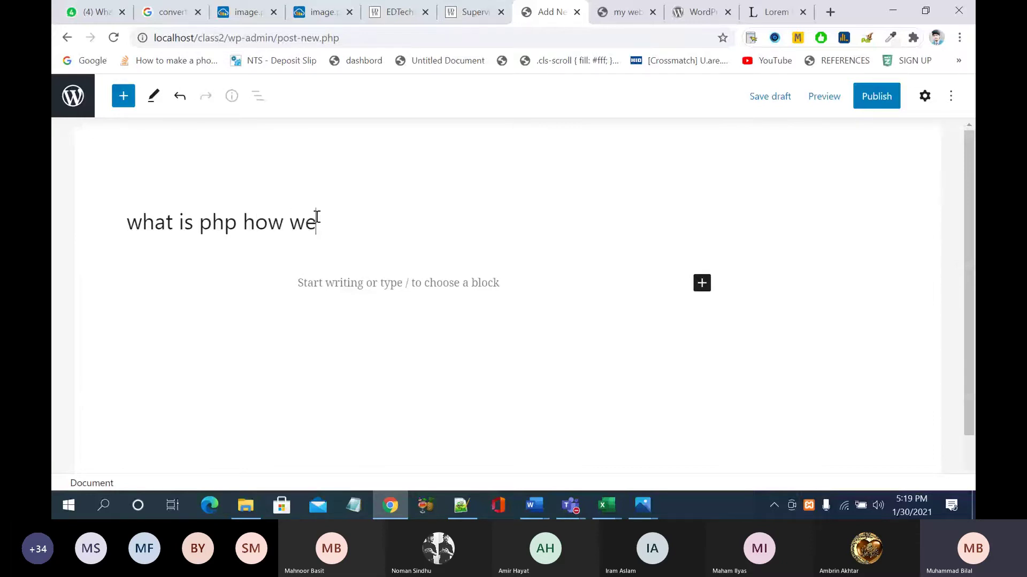
pyautogui.write(' can use ot')
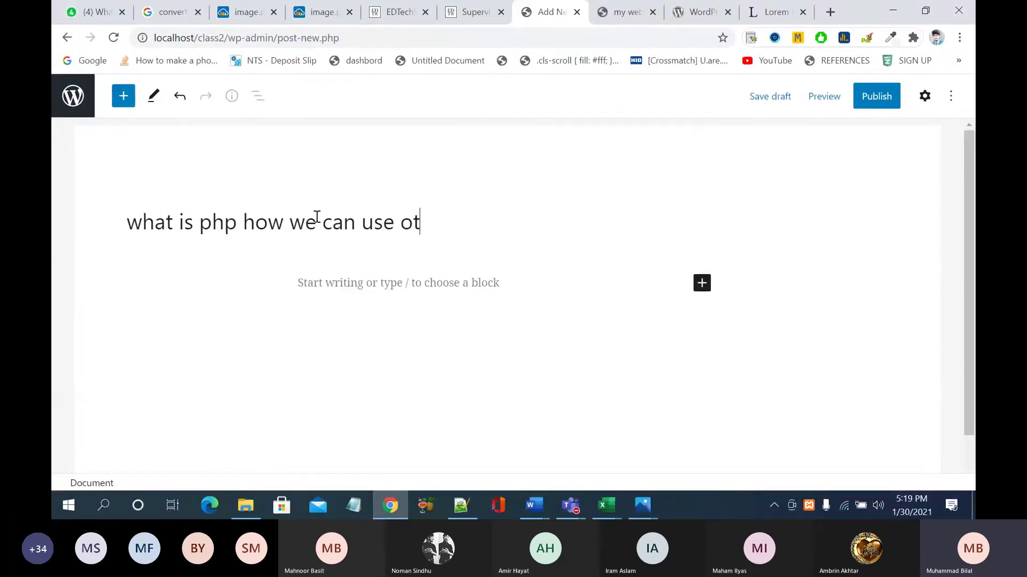
pyautogui.press('BackSpace')
pyautogui.press('BackSpace')
pyautogui.write('it')
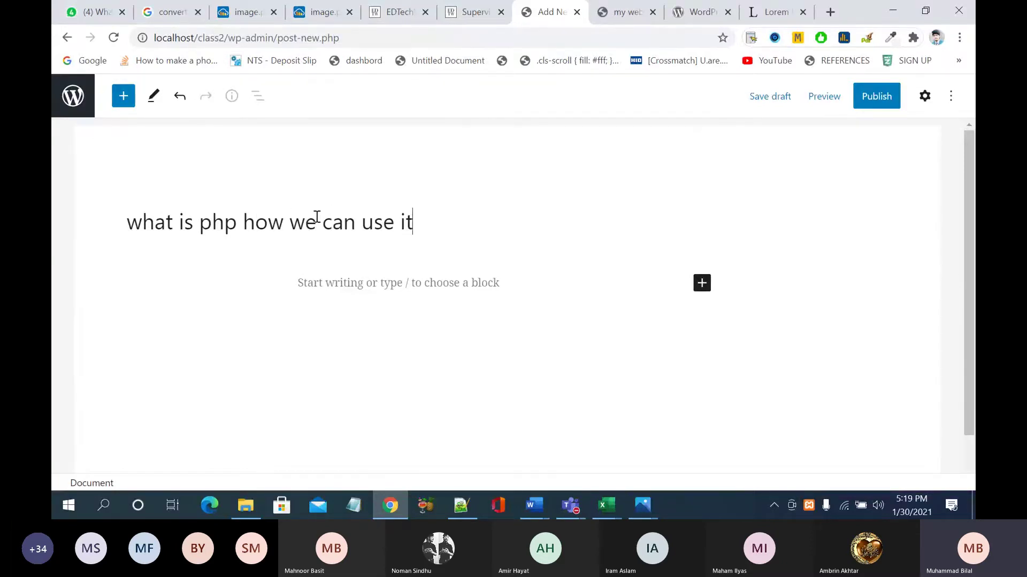
pyautogui.click(445, 284)
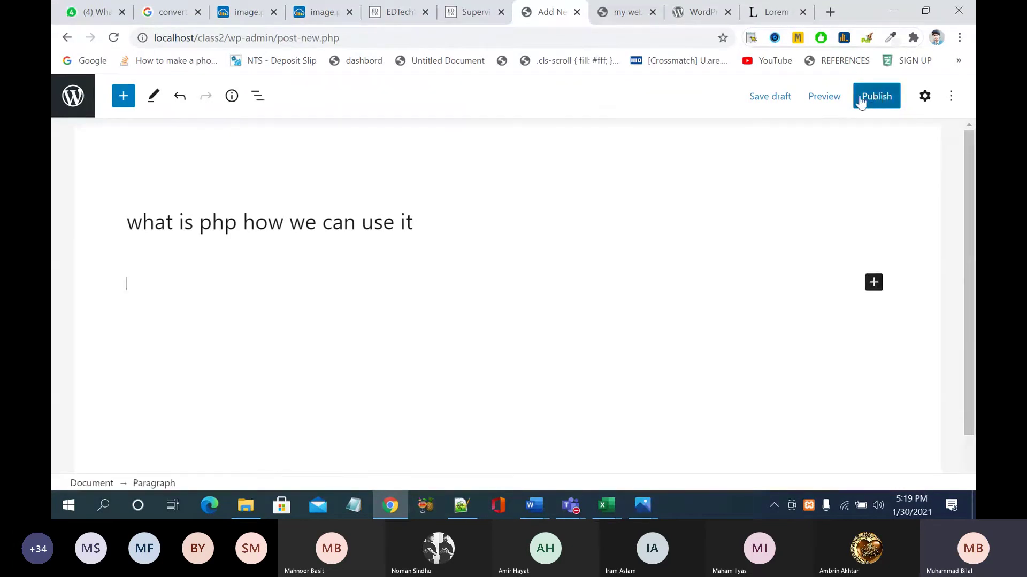
pyautogui.click(924, 97)
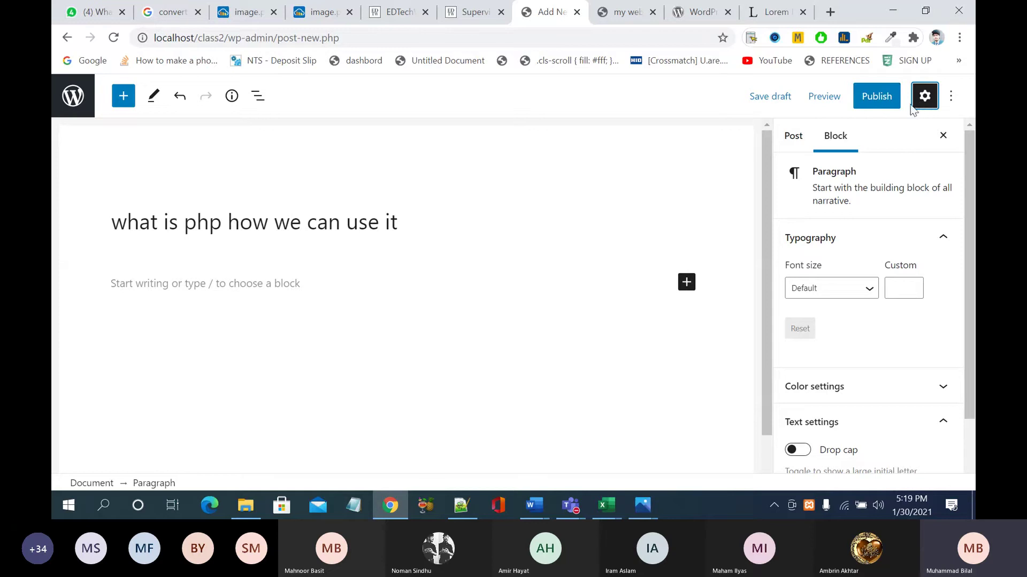
pyautogui.click(797, 135)
pyautogui.scroll(-6, 813, 284)
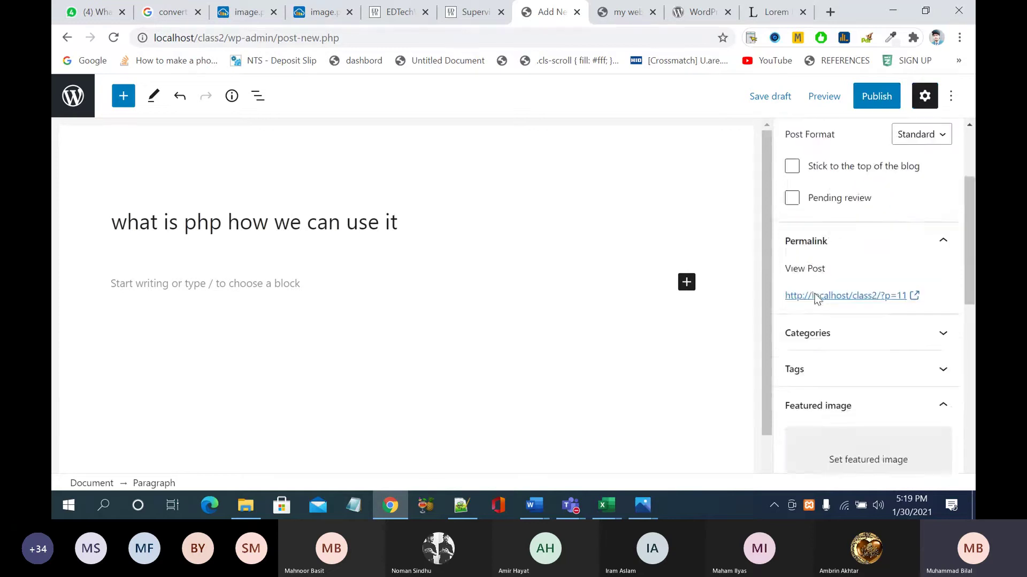
pyautogui.click(857, 281)
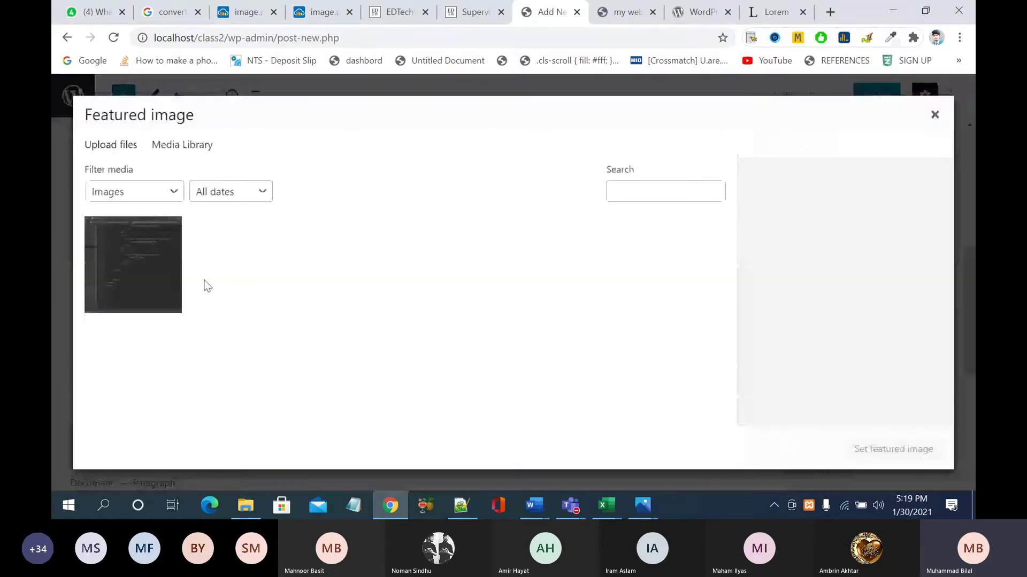
pyautogui.click(112, 147)
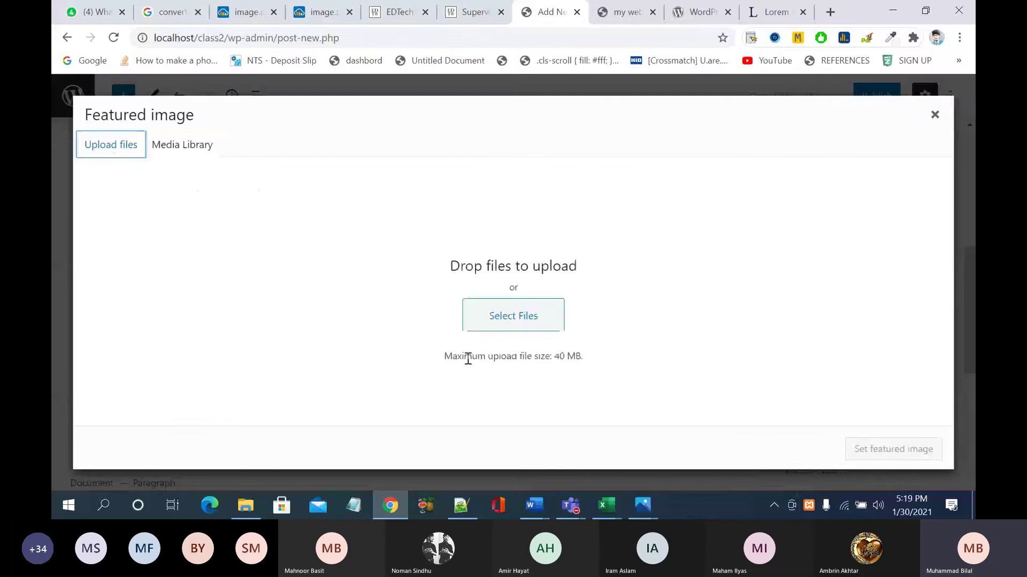
pyautogui.click(522, 319)
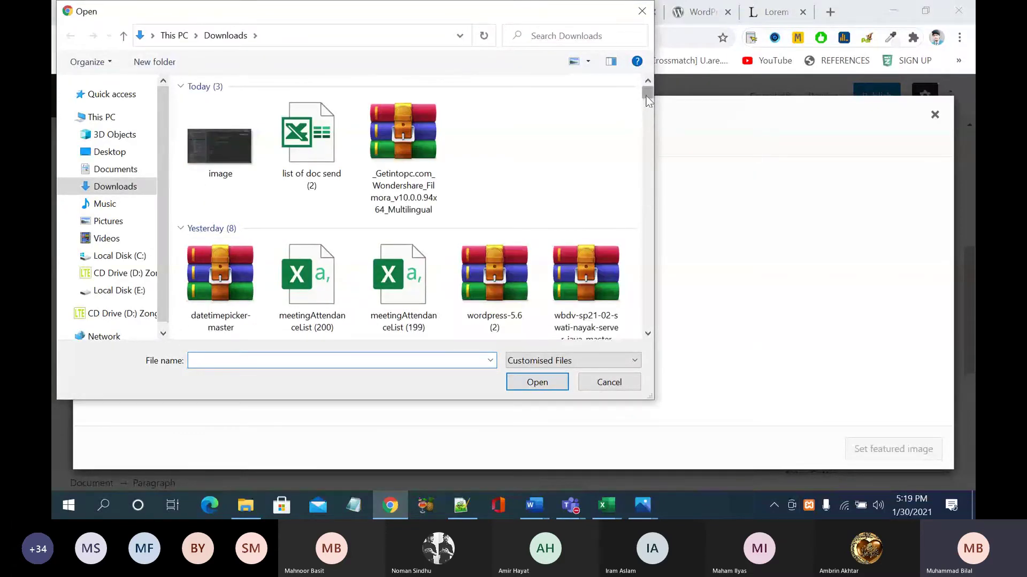
pyautogui.moveTo(647, 109); pyautogui.dragTo(645, 102)
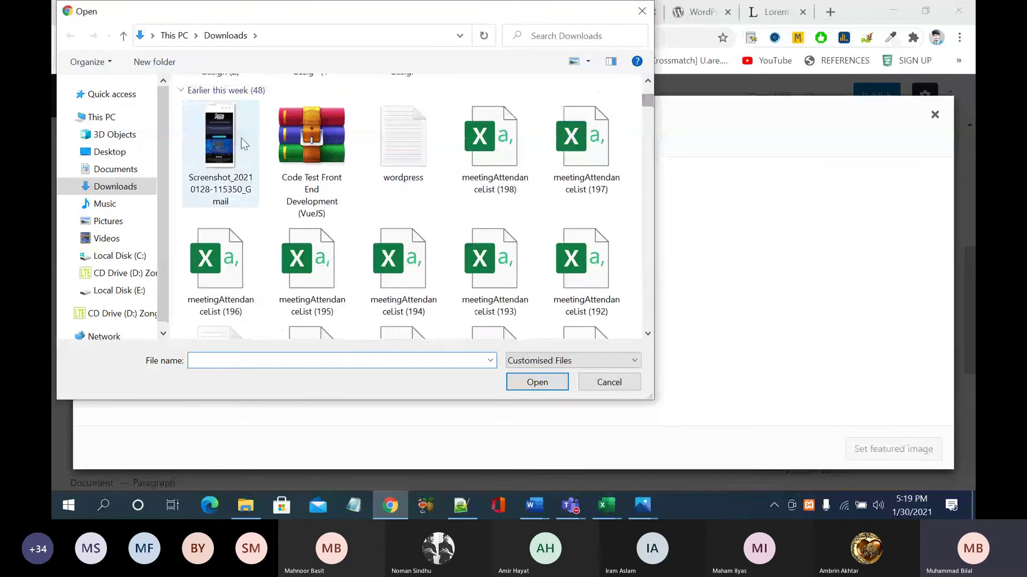
pyautogui.click(241, 138)
pyautogui.click(537, 381)
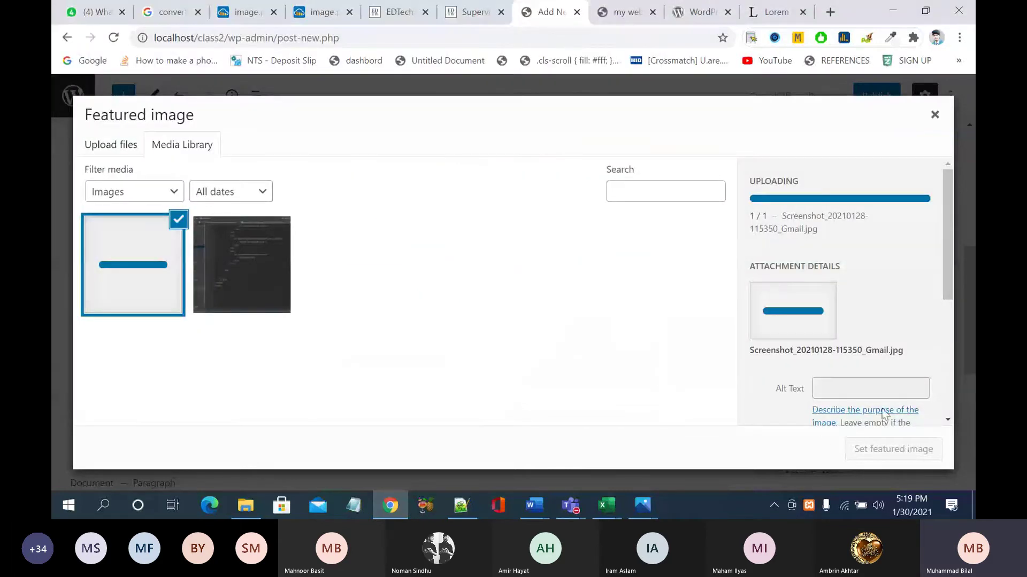
pyautogui.click(887, 449)
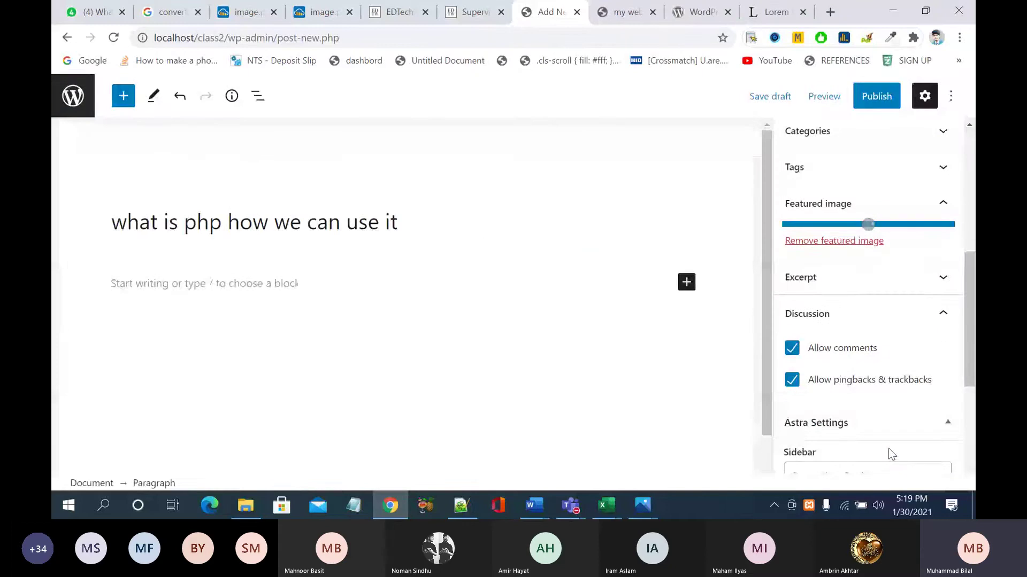
# Step: Fill the PHP post's body with the Lorem Ipsum paragraph and publish the post
pyautogui.click(877, 99)
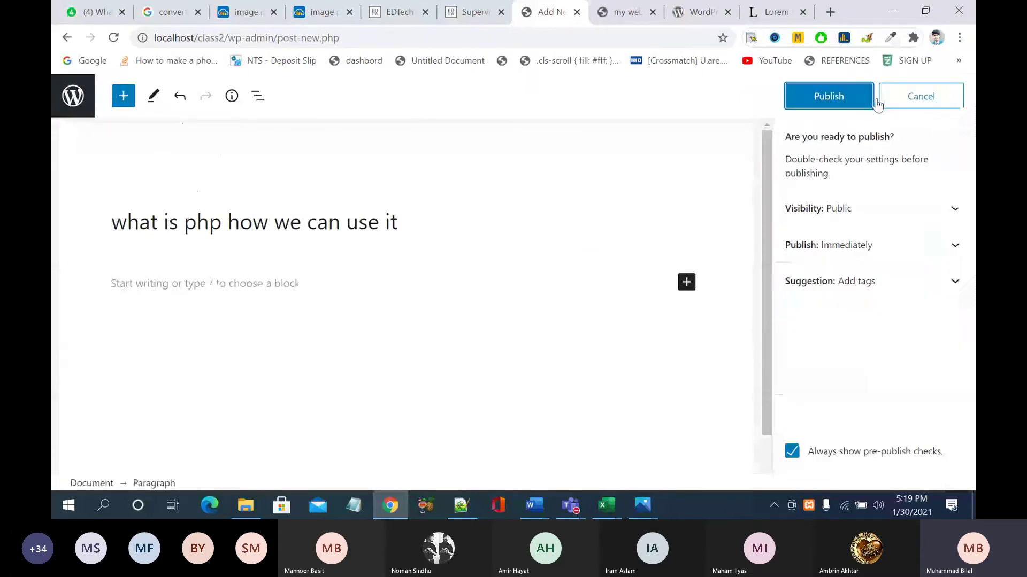
pyautogui.click(239, 282)
pyautogui.write("Lorem Ipsum is simply dummy text of the printing and typesetting industry. Lorem Ipsum has been the industry's standard dummy text ever since the 1500s, when an unknown printer took a galley of type and scrambled it to make a type specimen book. It has survived not only five centuries, but also the leap into electronic typesetting, remaining essentially unchanged. It was popularised in the 1960s with the release of Letraset sheets containing Lorem Ipsum passages, and more recently with desktop publishing software like Aldus PageMaker including versions of Lorem Ipsum")
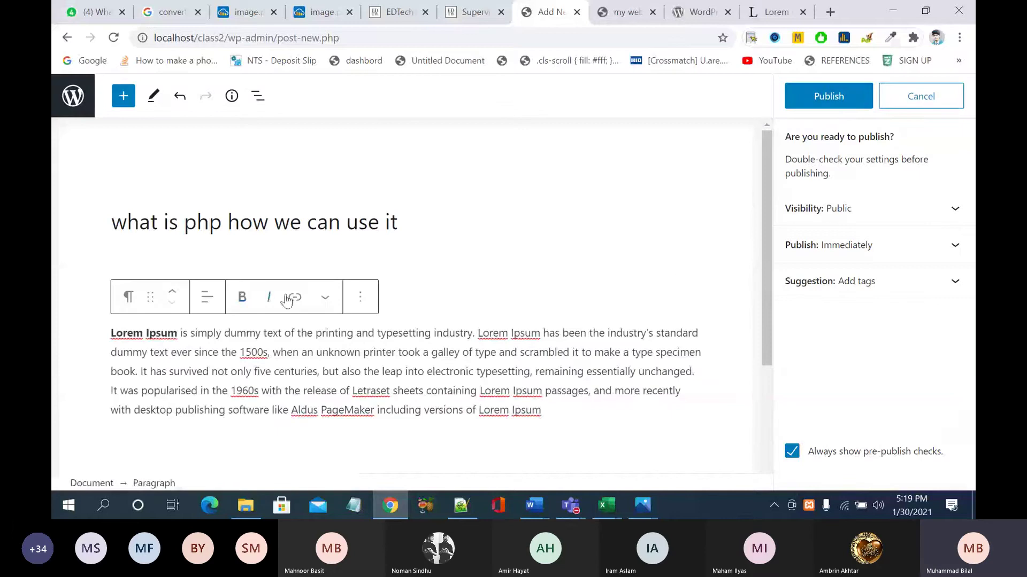
pyautogui.click(849, 101)
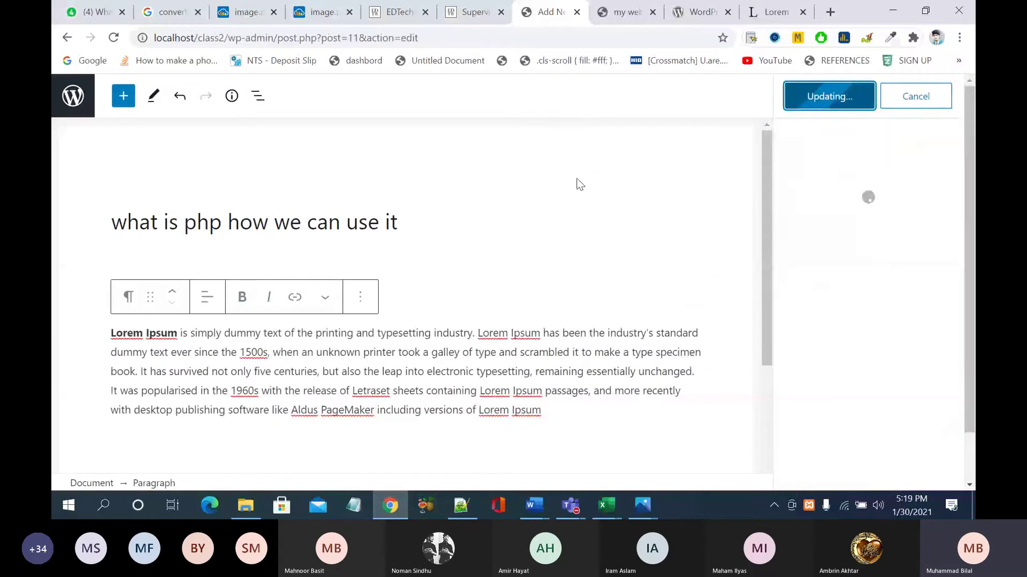
# Step: Reload the site's home page and examine how the PHP and HTML posts are listed with their images and excerpts
pyautogui.click(623, 12)
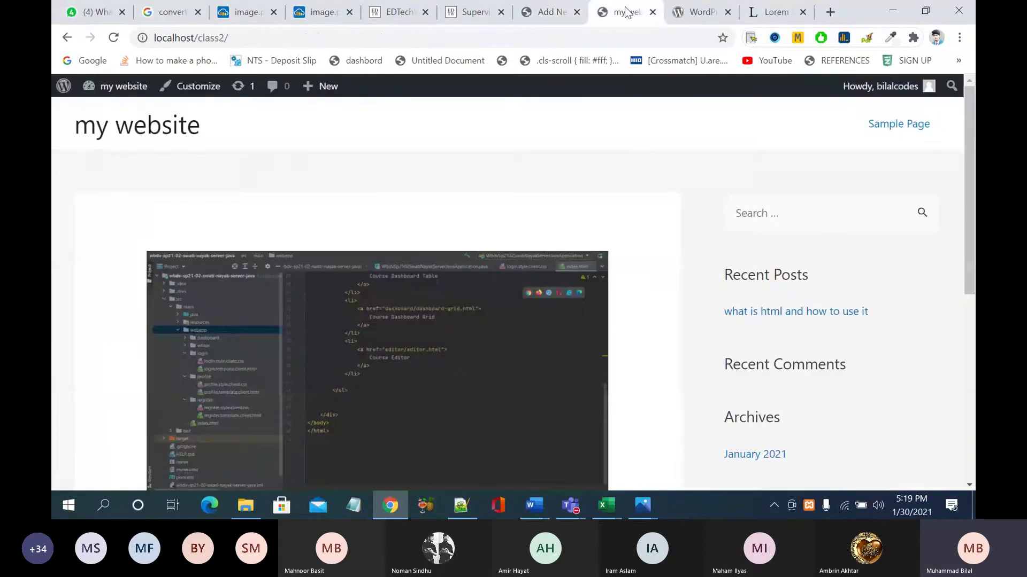
pyautogui.click(113, 43)
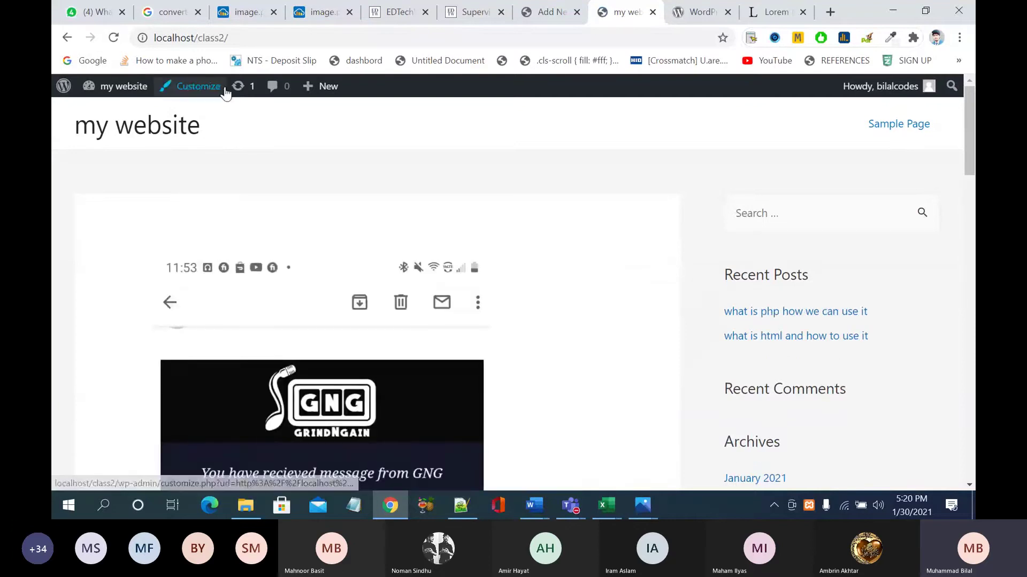
pyautogui.scroll(-1, 224, 92)
pyautogui.scroll(-9, 510, 284)
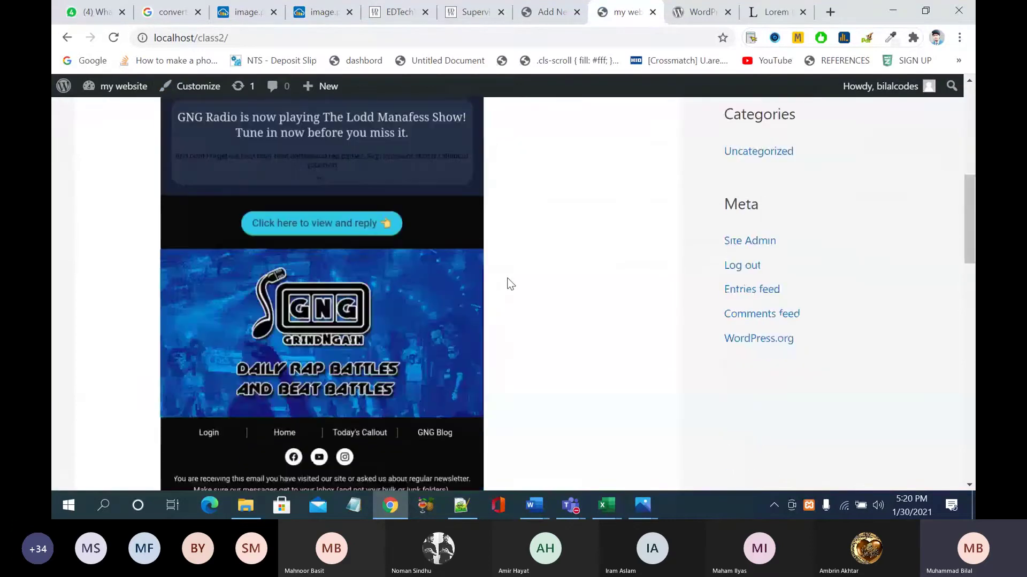
pyautogui.scroll(-7, 509, 283)
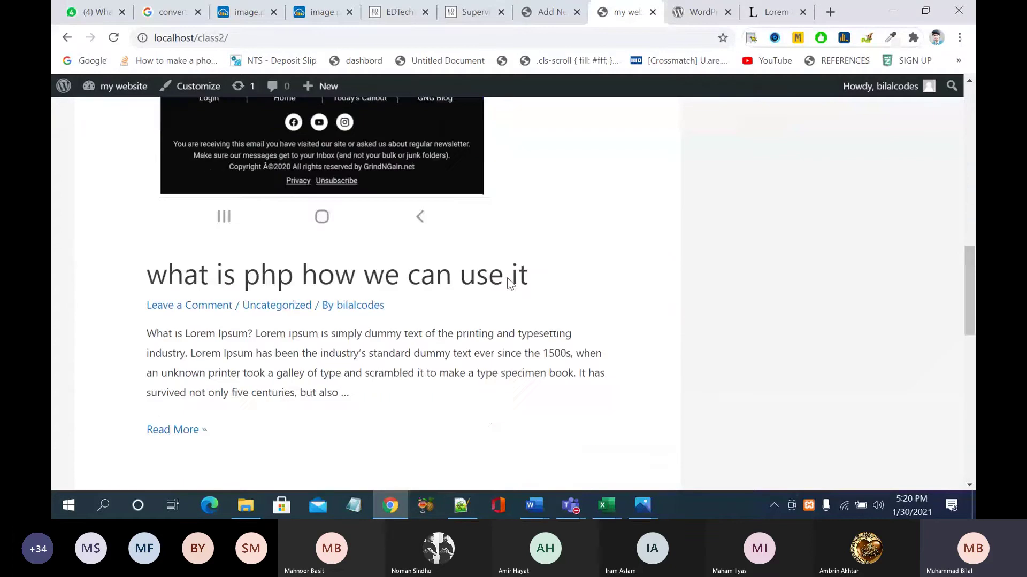
pyautogui.scroll(-6, 511, 284)
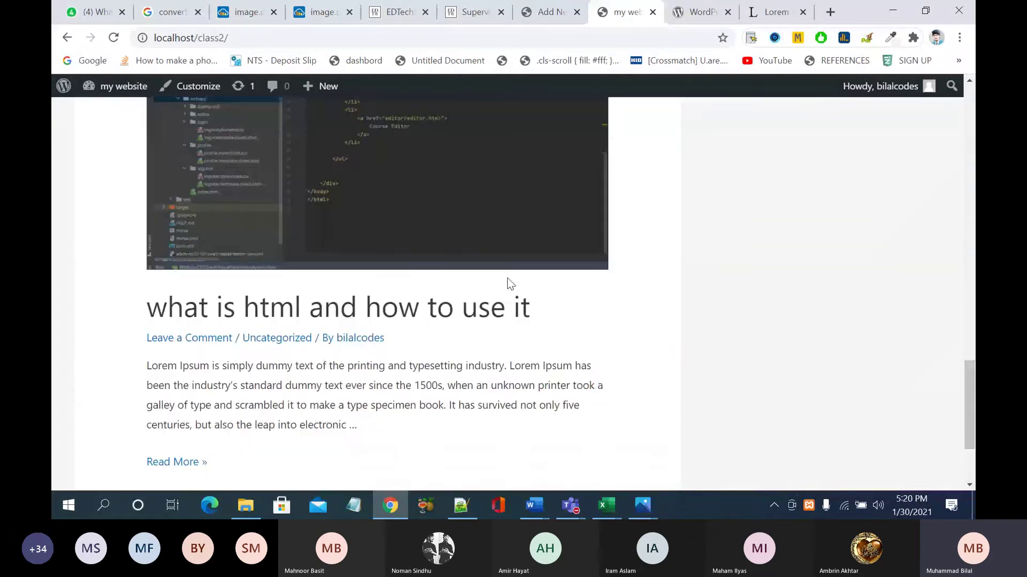
pyautogui.scroll(12, 508, 277)
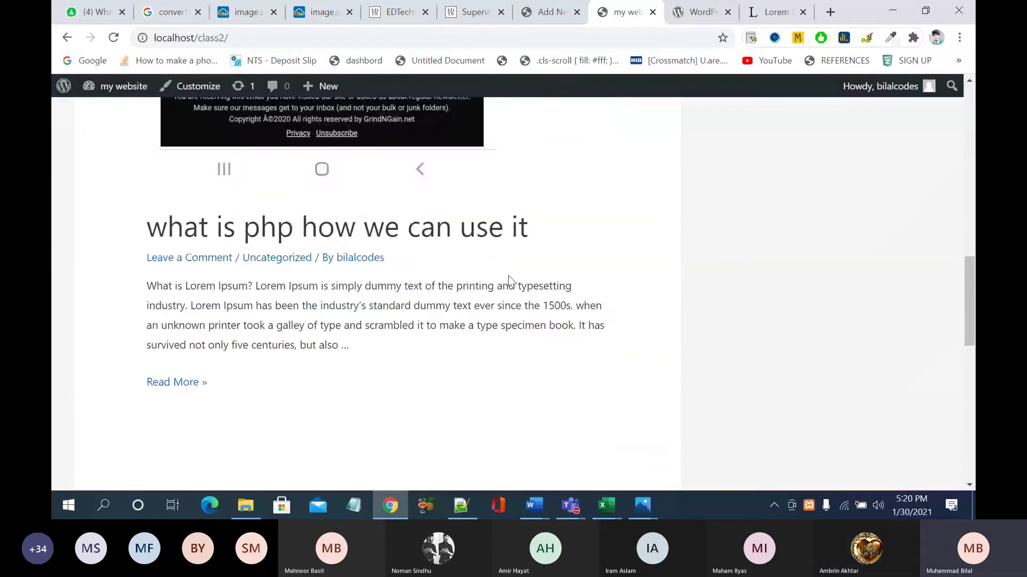
pyautogui.scroll(7, 508, 276)
# Step: Look through the home page sidebar's recent posts, comments, archives, categories and meta sections
pyautogui.scroll(-1, 508, 276)
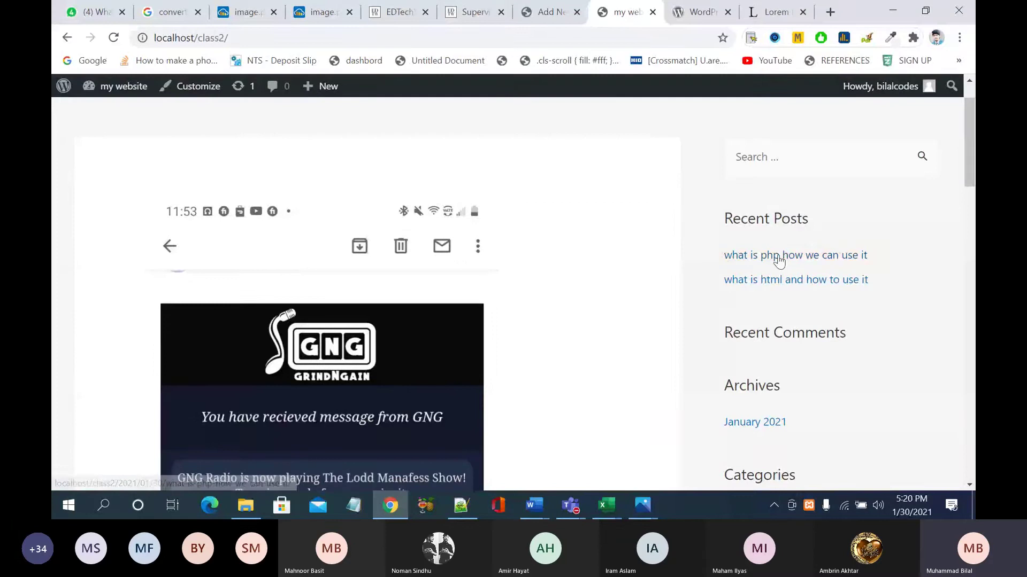
pyautogui.scroll(-1, 810, 333)
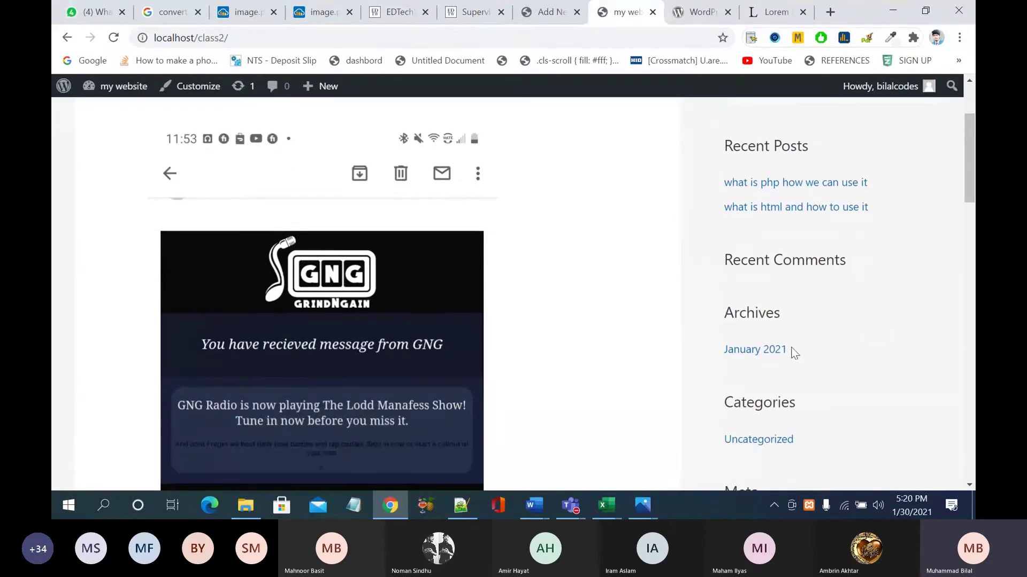
pyautogui.scroll(-2, 785, 354)
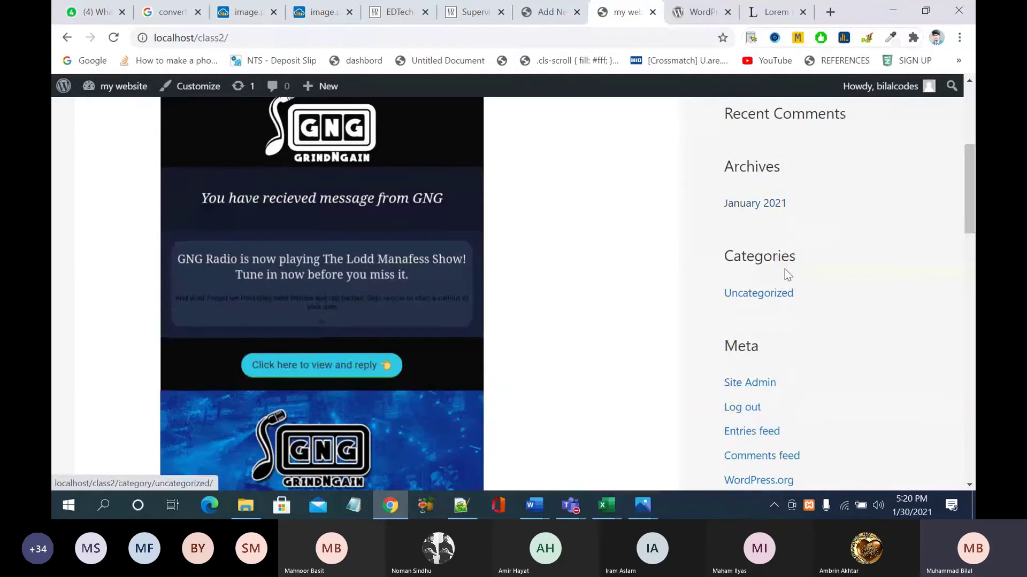
pyautogui.scroll(-3, 848, 299)
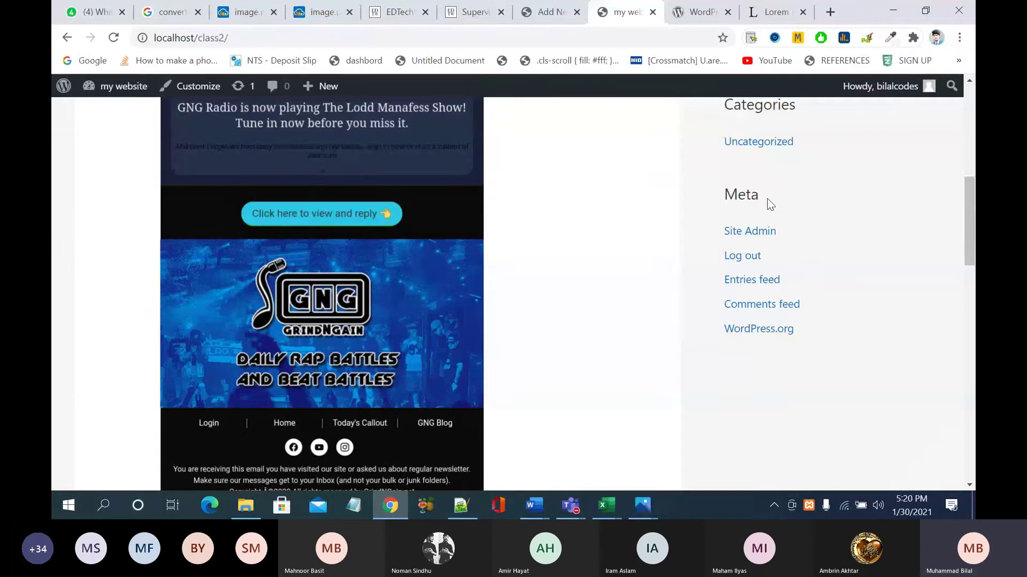
pyautogui.scroll(8, 769, 204)
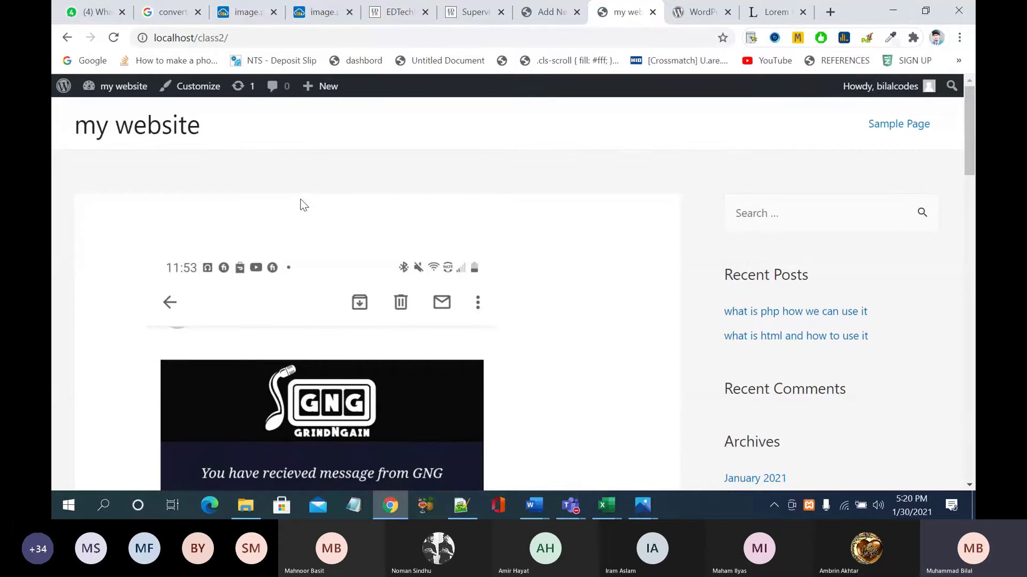
# Step: Return from the post editor to the admin posts list and open the theme customizer
pyautogui.click(546, 12)
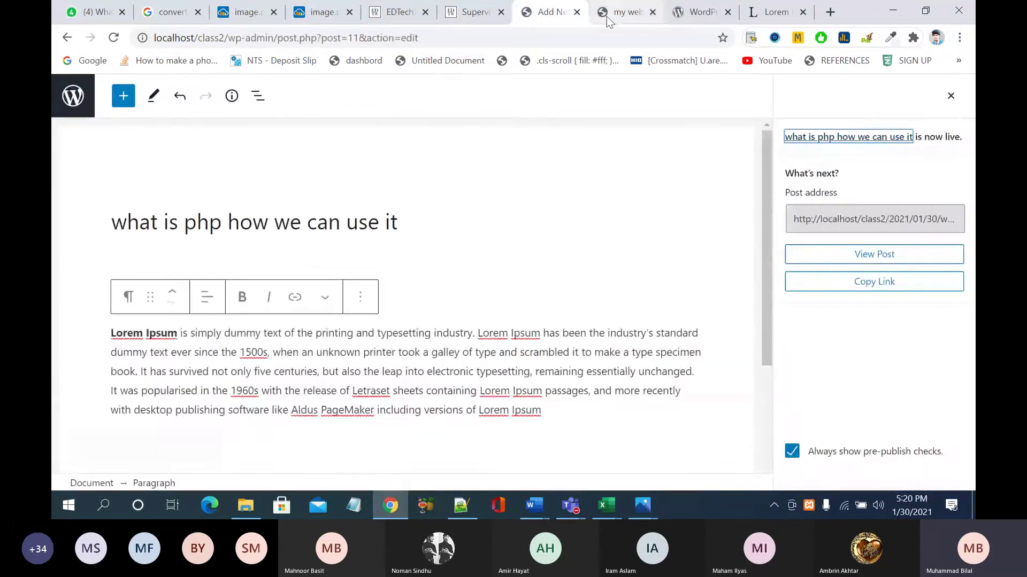
pyautogui.click(615, 12)
pyautogui.click(546, 12)
pyautogui.click(73, 98)
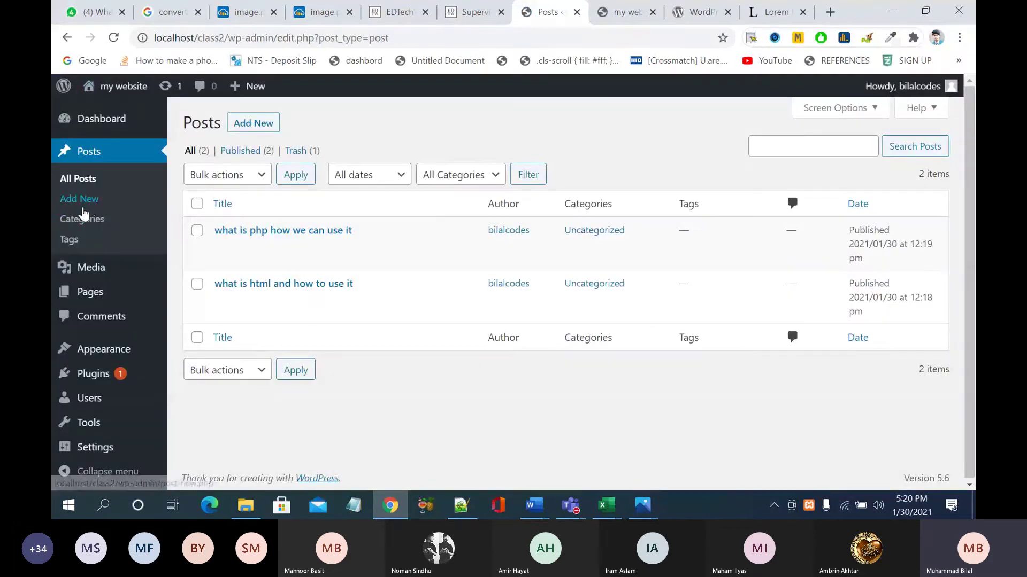
pyautogui.moveTo(131, 350)
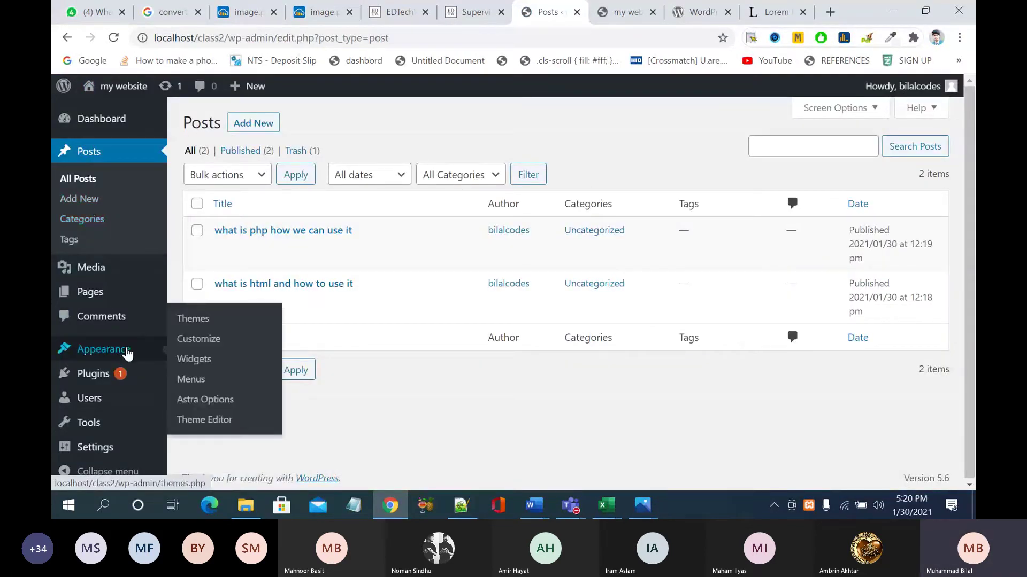
pyautogui.click(208, 344)
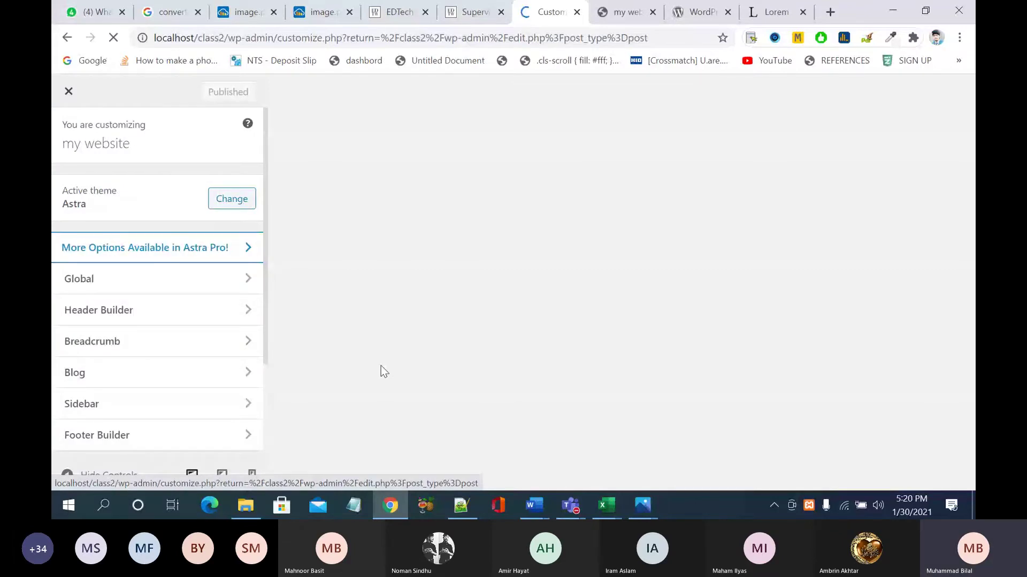
# Step: Check the current layout of the site's live home page before customizing it
pyautogui.click(628, 11)
pyautogui.scroll(-2, 520, 231)
pyautogui.scroll(2, 521, 231)
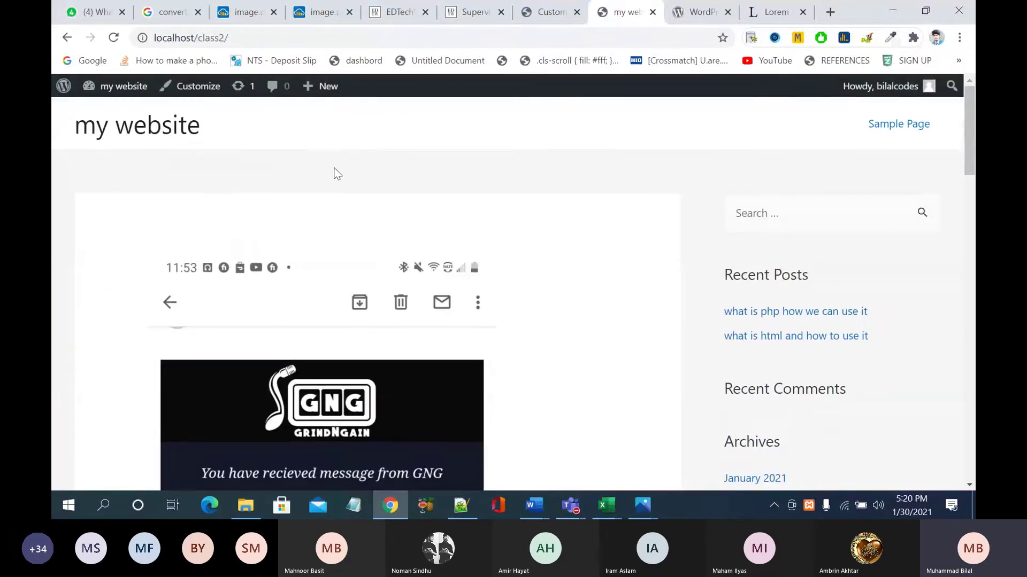
# Step: Reload the live home page from the site title and review the posts down to the footer
pyautogui.click(170, 139)
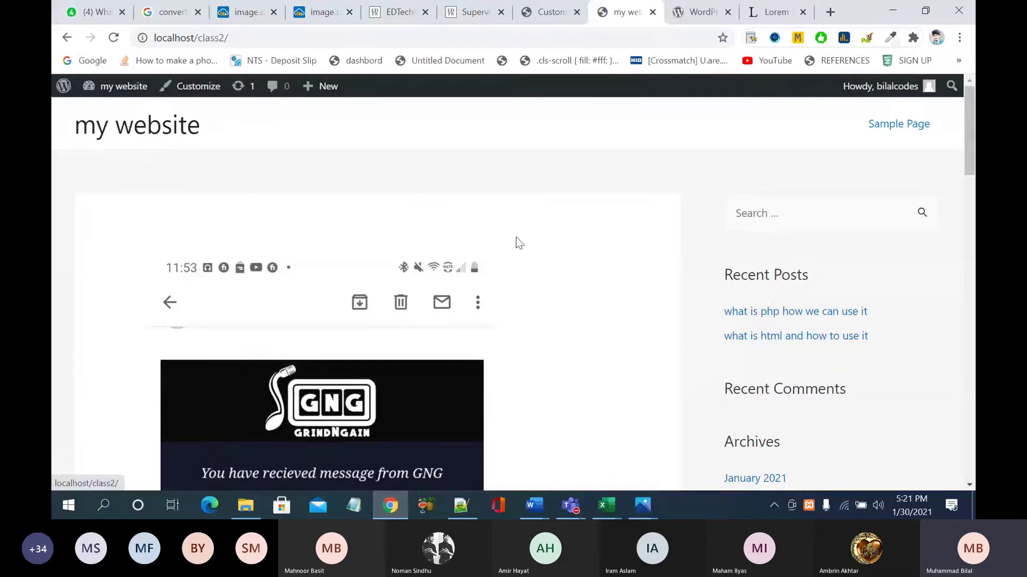
pyautogui.scroll(-20, 519, 243)
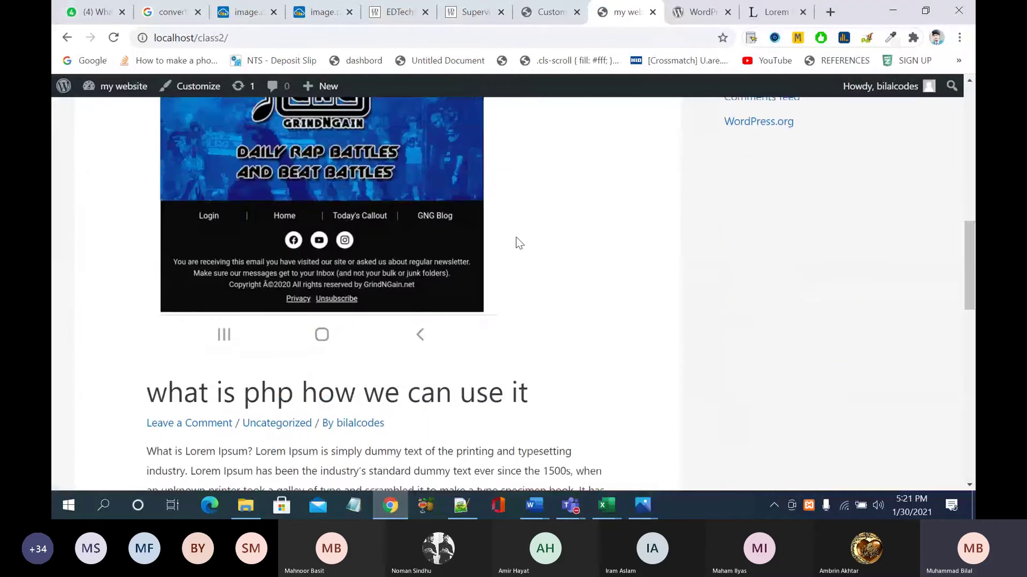
pyautogui.scroll(-9, 518, 243)
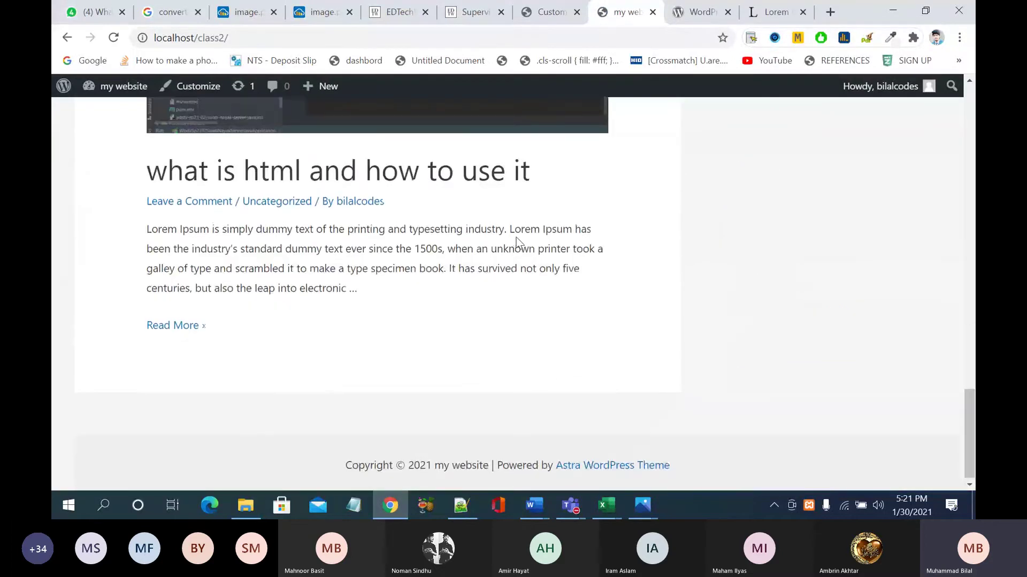
pyautogui.press('Home')
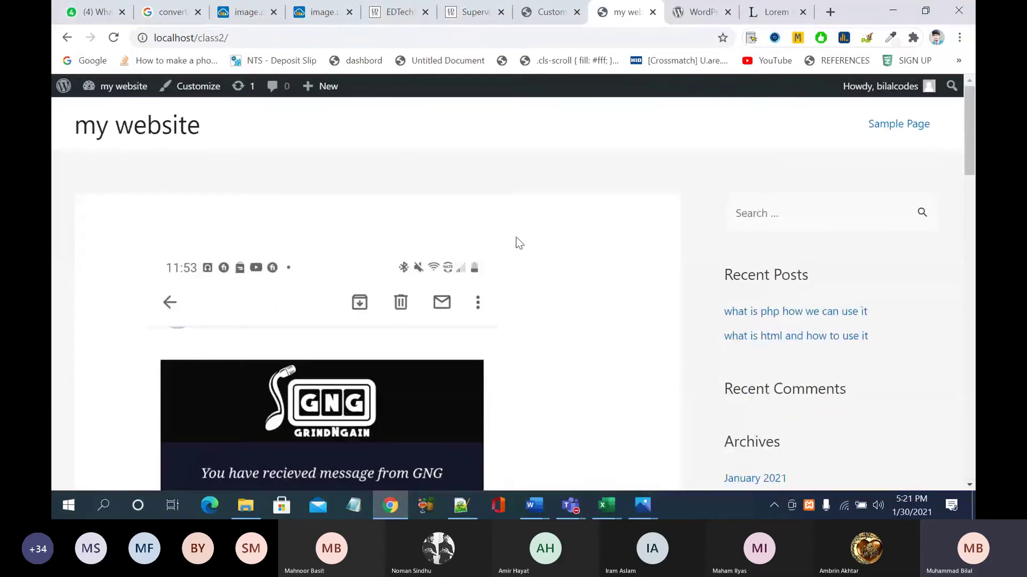
# Step: In the theme customizer, look at the global base typography settings and return to the main list of customizer sections
pyautogui.click(553, 11)
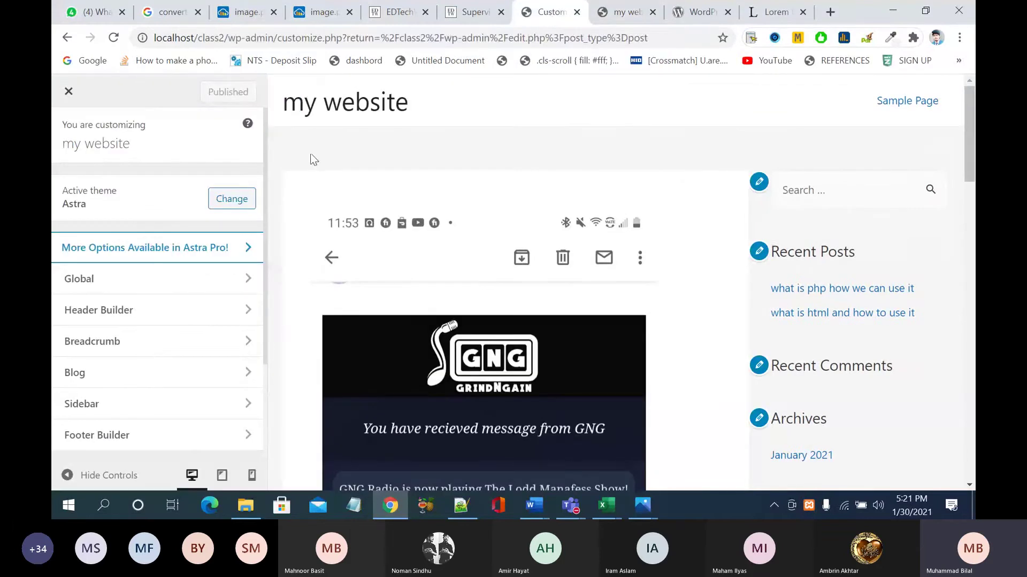
pyautogui.click(247, 279)
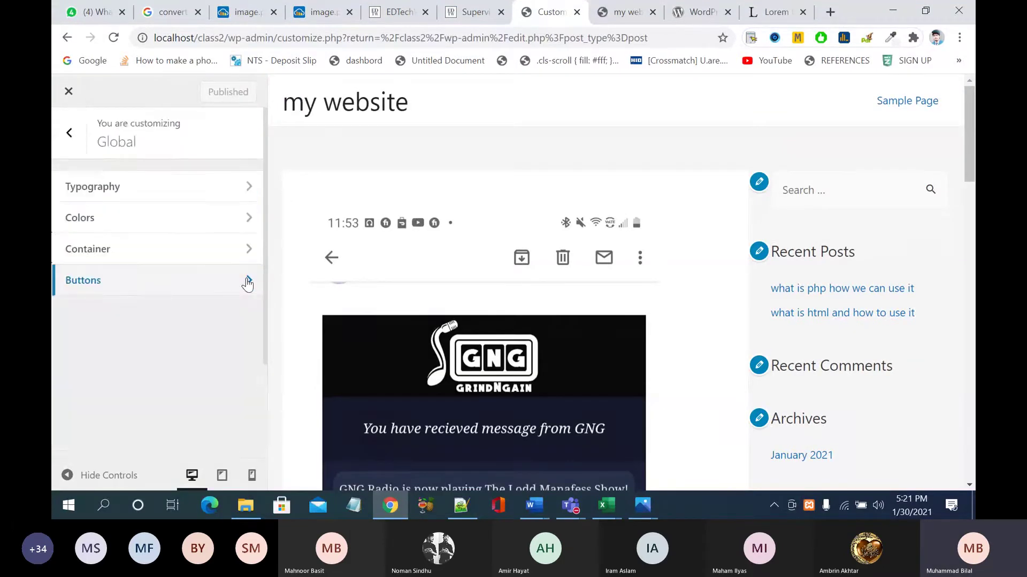
pyautogui.click(253, 196)
pyautogui.click(249, 192)
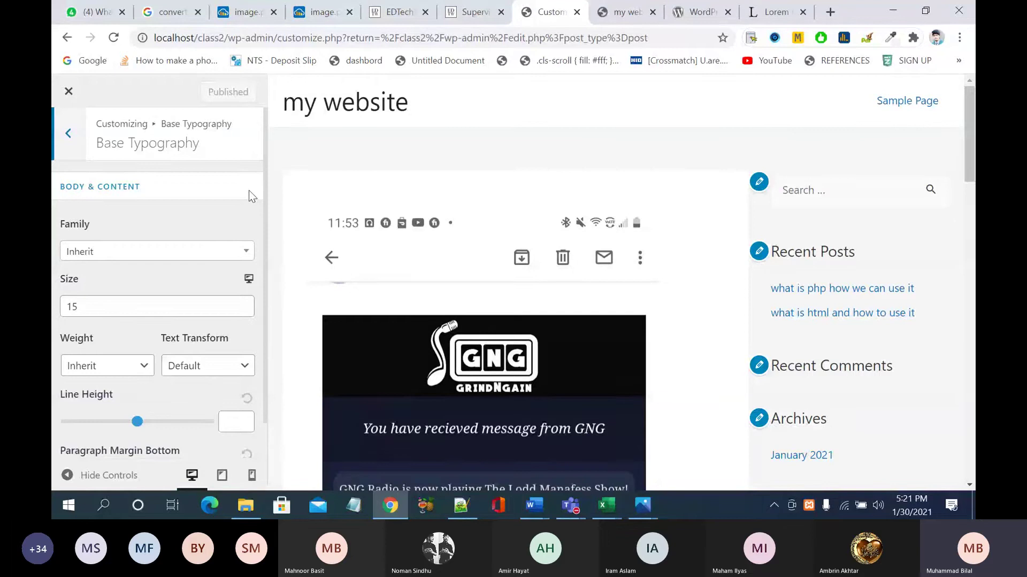
pyautogui.click(69, 132)
pyautogui.click(68, 132)
pyautogui.click(68, 131)
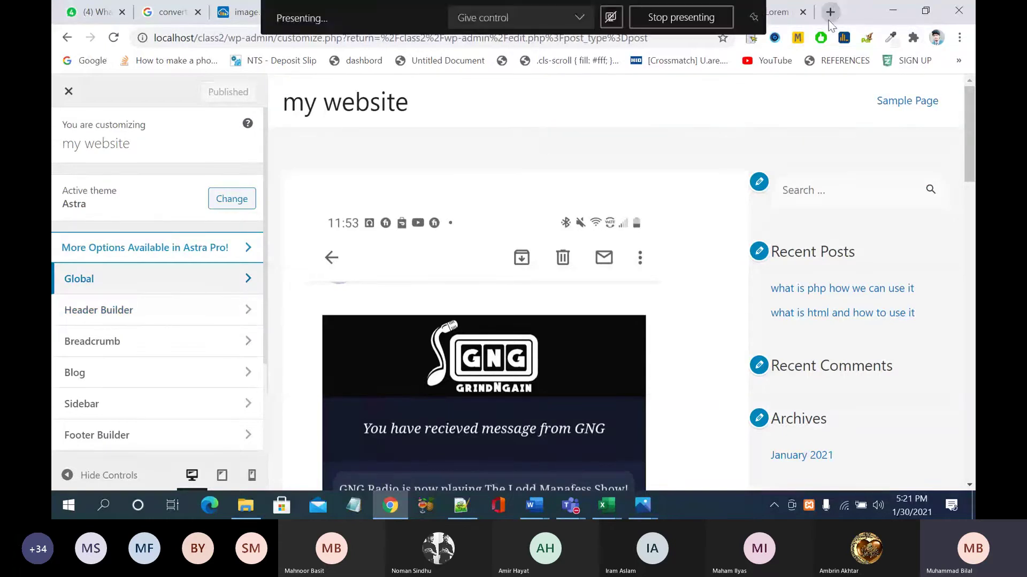
# Step: Search Google for "astra theme documentation" in a new browser tab
pyautogui.click(630, 19)
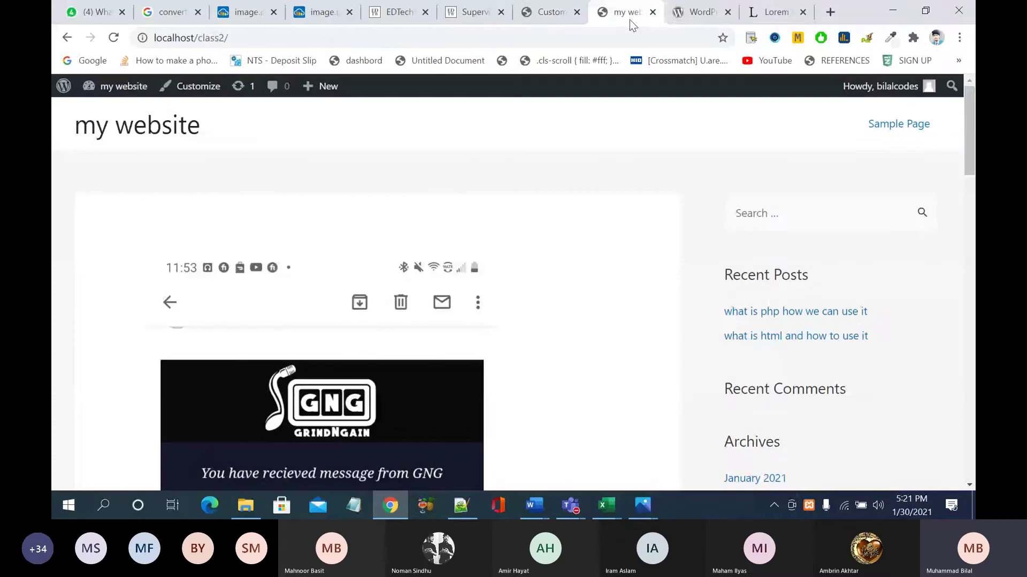
pyautogui.click(830, 12)
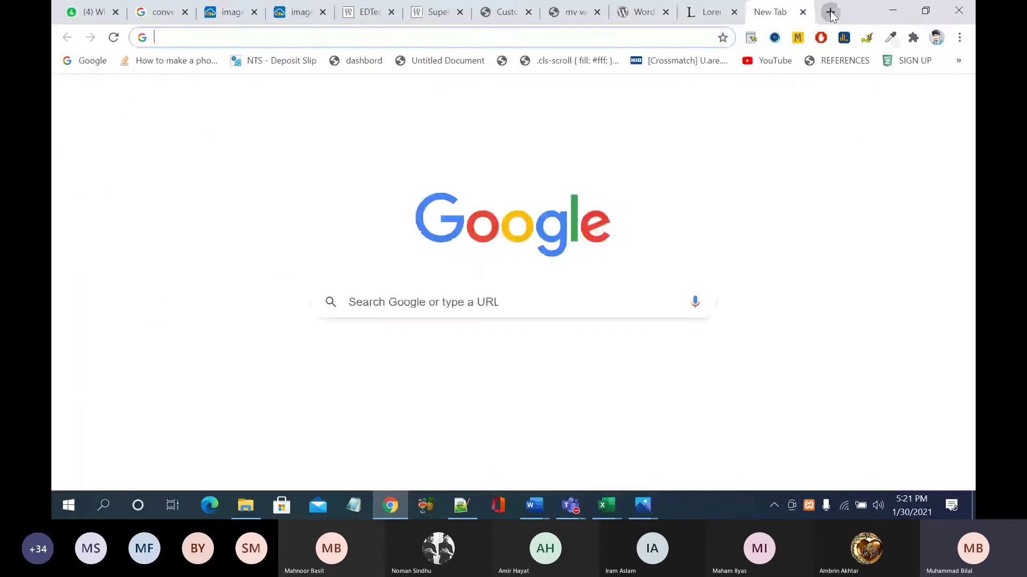
pyautogui.write('astra t')
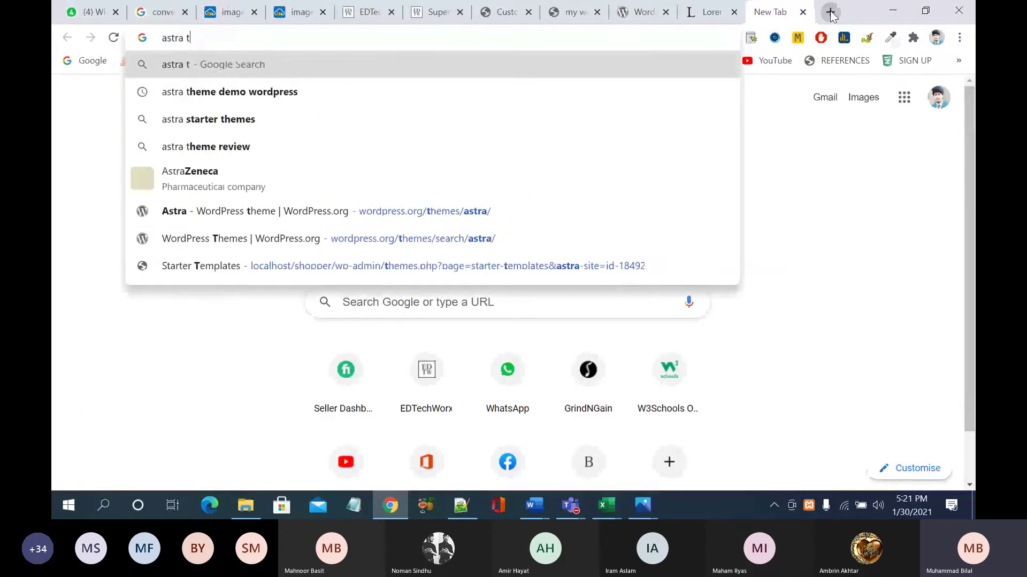
pyautogui.write('heme')
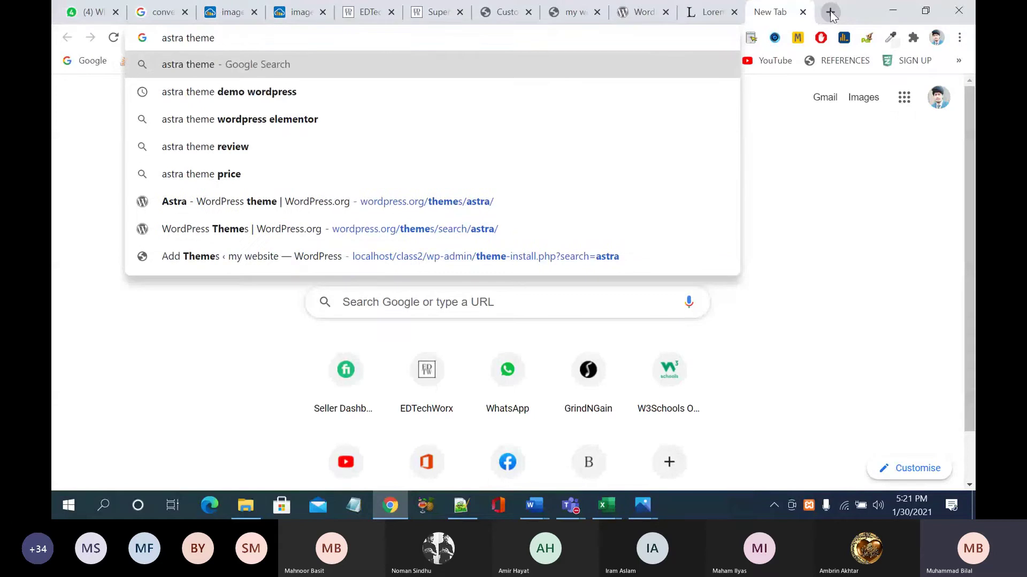
pyautogui.write('doc')
pyautogui.press('Down')
pyautogui.press('Return')
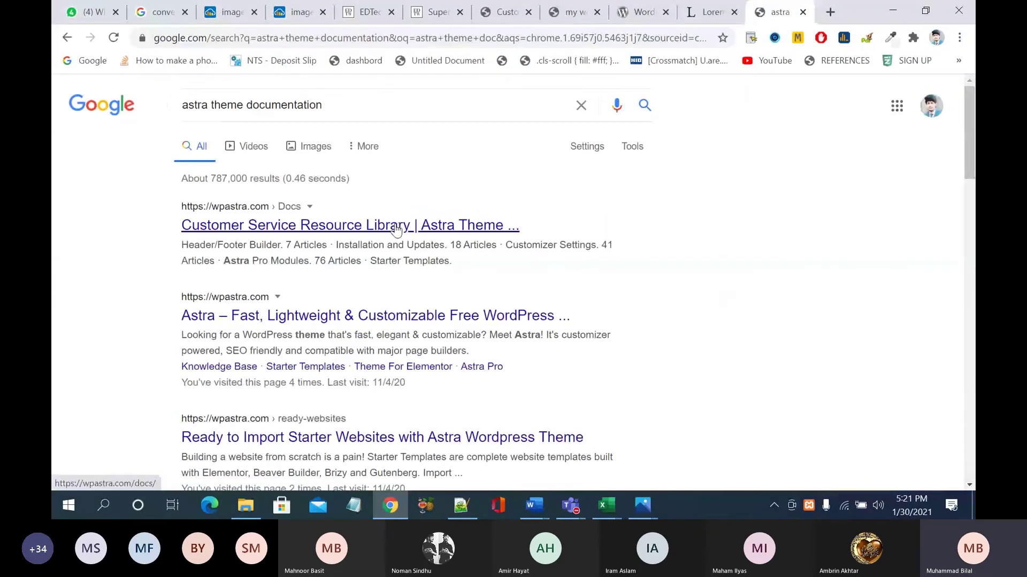
# Step: Open the wpastra.com documentation library in a separate tab and go to its Customizer Settings category
pyautogui.rightClick(394, 224)
pyautogui.click(427, 232)
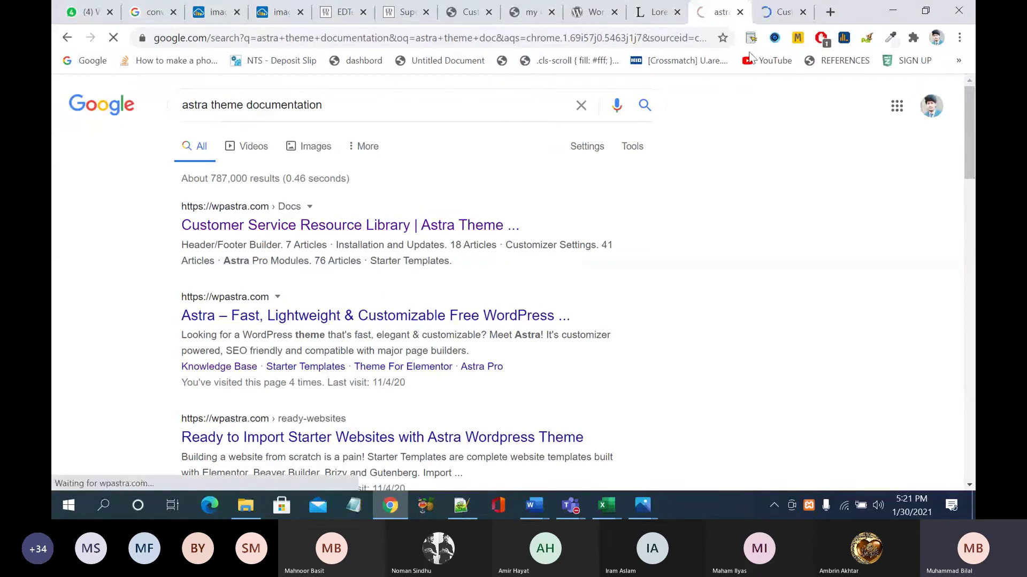
pyautogui.click(782, 12)
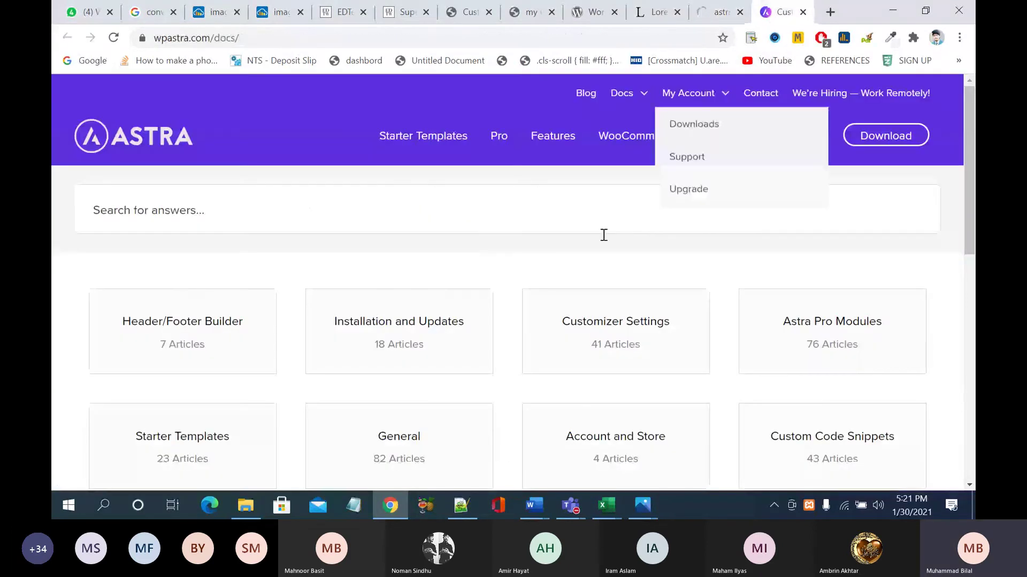
pyautogui.scroll(-3, 604, 235)
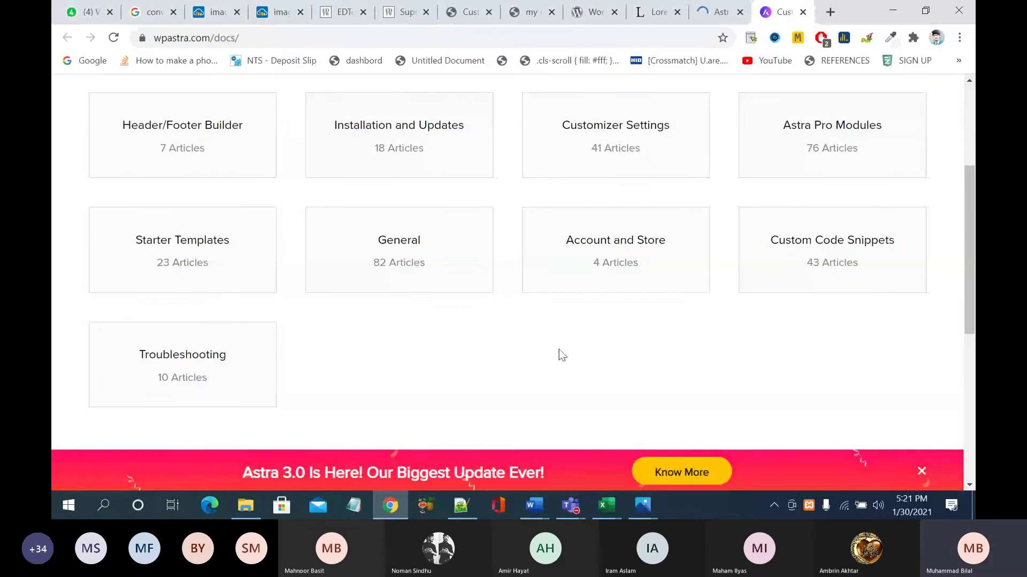
pyautogui.scroll(3, 474, 188)
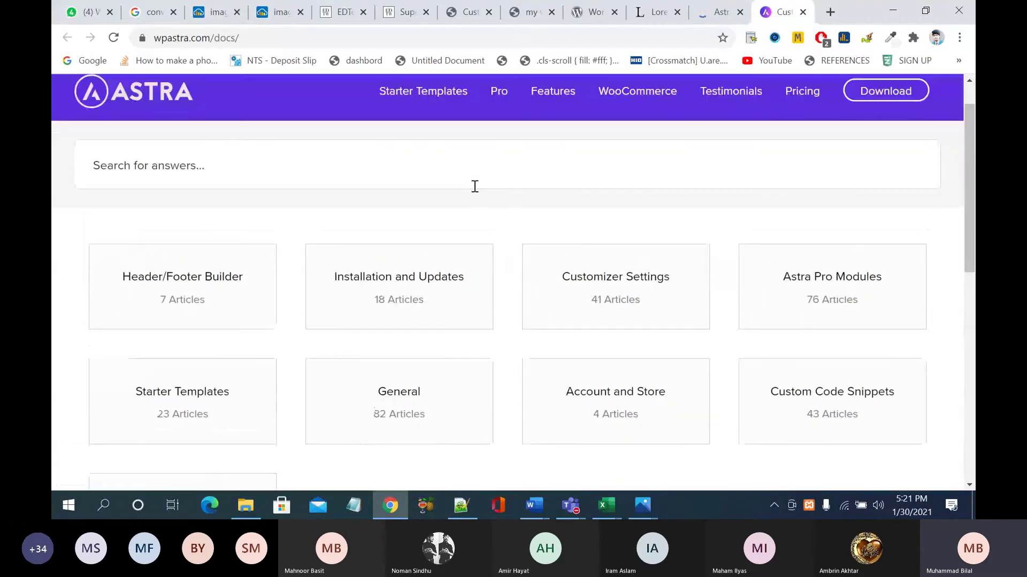
pyautogui.scroll(-2, 576, 235)
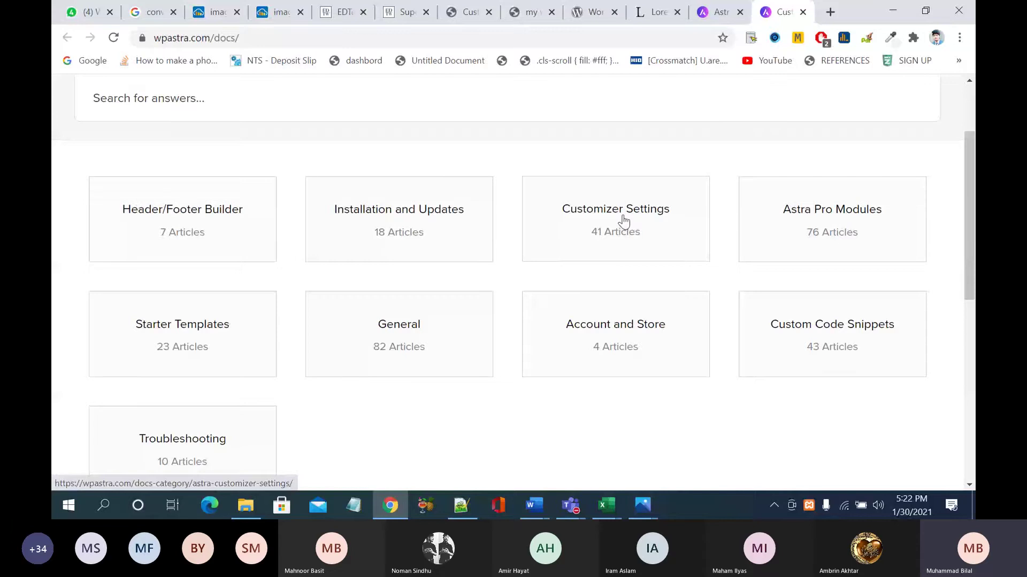
pyautogui.click(624, 220)
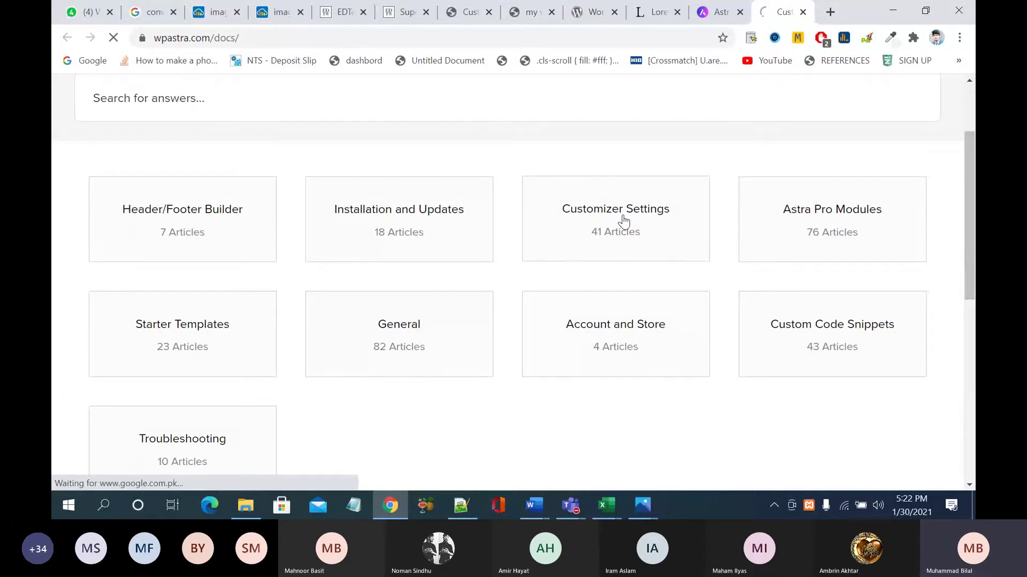
# Step: Skim the features presented on the Astra theme's home page and close that page's tab
pyautogui.click(716, 12)
pyautogui.scroll(-4, 577, 256)
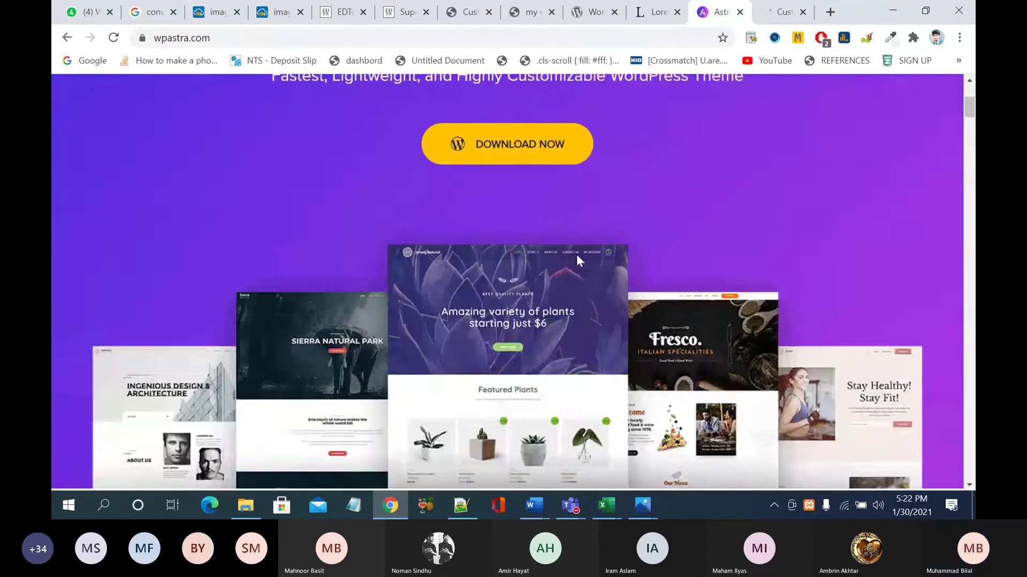
pyautogui.scroll(-15, 576, 261)
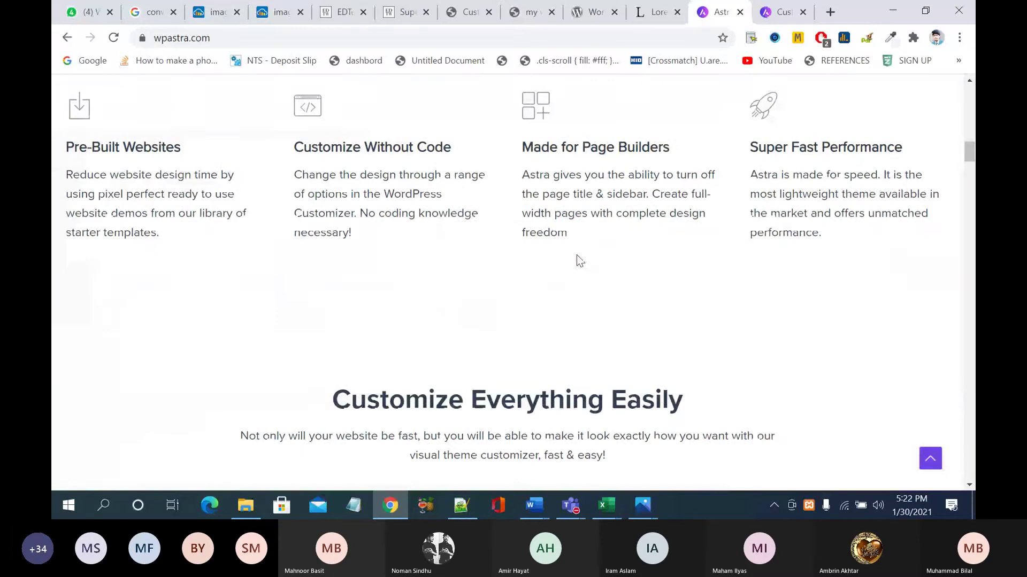
pyautogui.scroll(1, 576, 259)
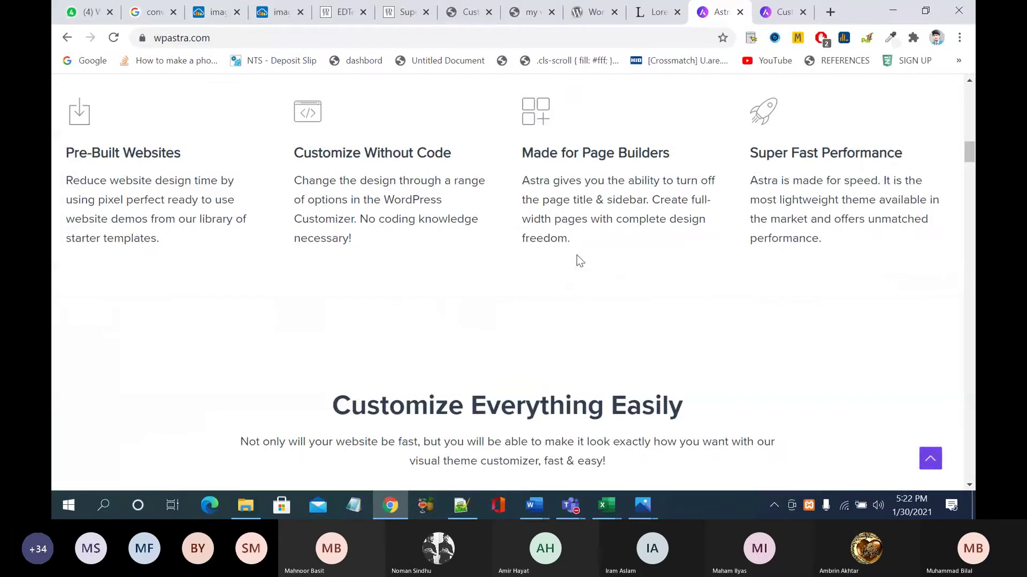
pyautogui.scroll(-1, 580, 261)
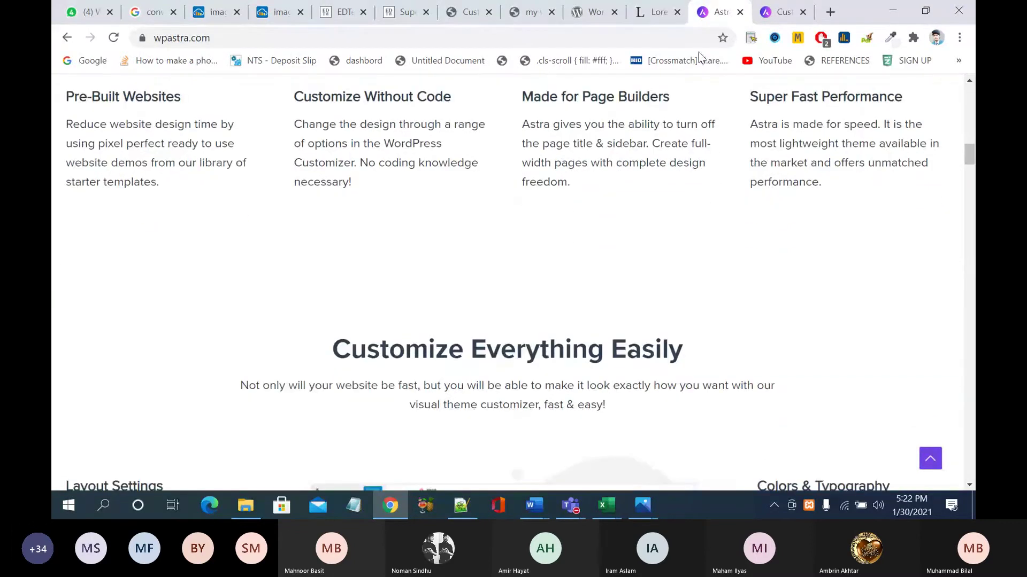
pyautogui.click(739, 12)
# Step: Browse the Customizer Settings documentation topics and open the Blog category's article list
pyautogui.scroll(-2, 554, 322)
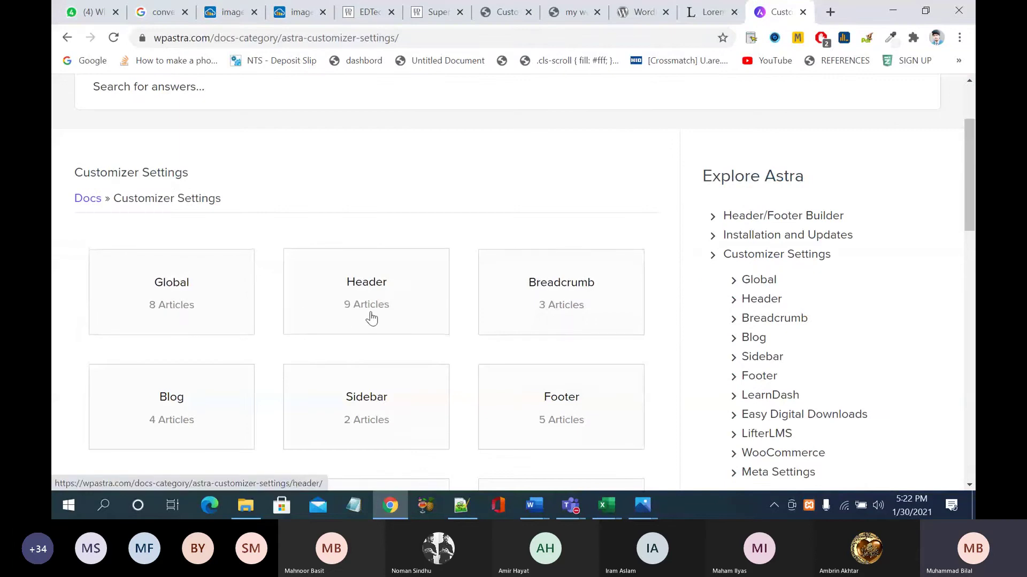
pyautogui.scroll(-2, 383, 315)
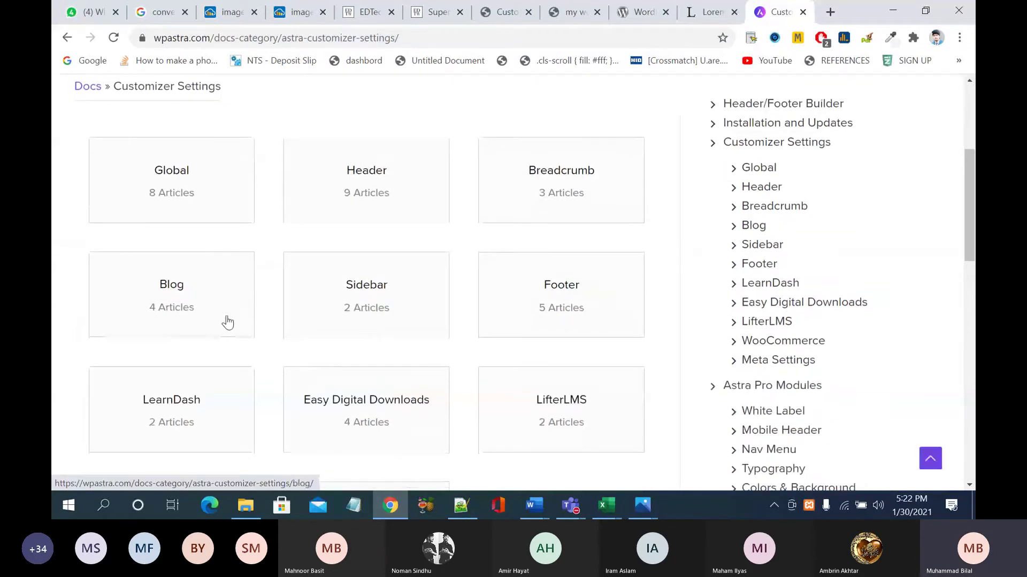
pyautogui.click(190, 294)
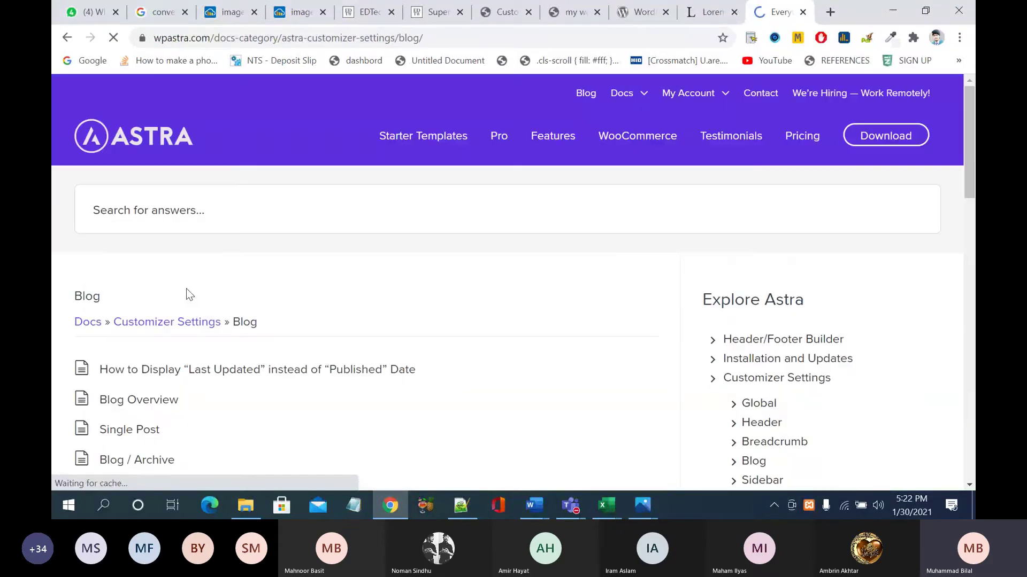
pyautogui.scroll(-2, 487, 337)
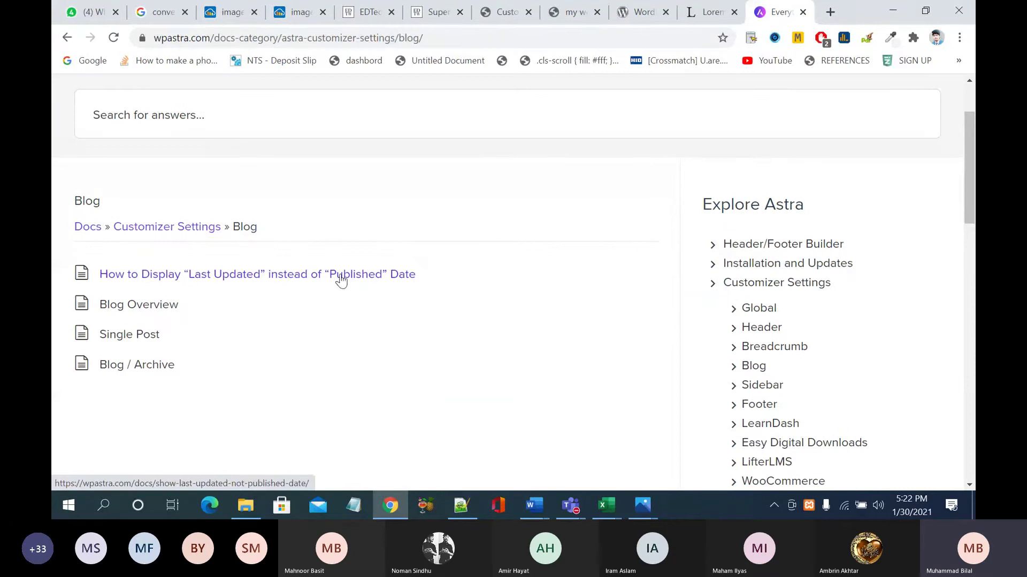
# Step: View the article on displaying the "Last Updated" date instead of the "Published" date in a separate tab, closing it when done
pyautogui.rightClick(402, 283)
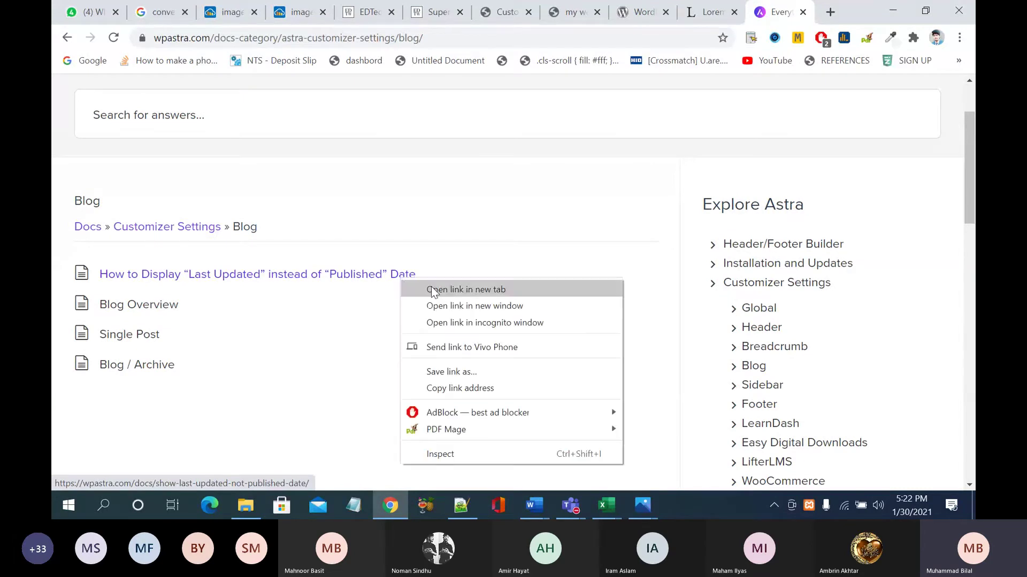
pyautogui.click(431, 287)
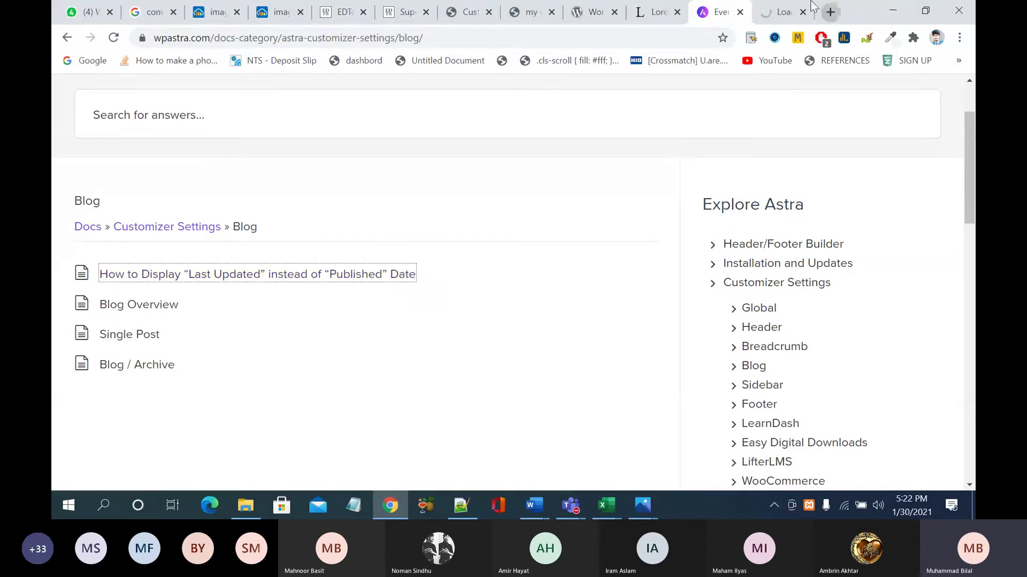
pyautogui.click(781, 12)
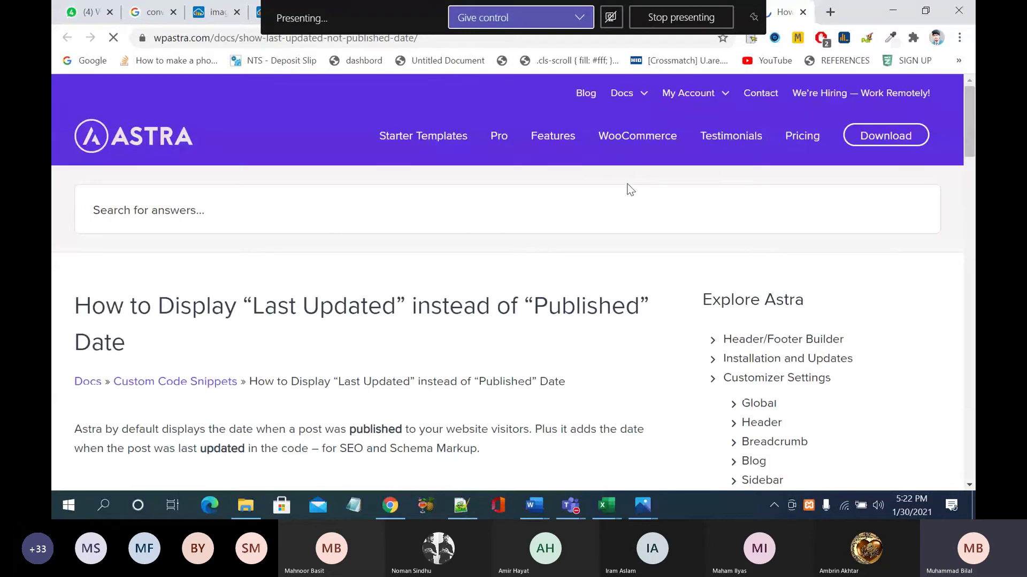
pyautogui.hotkey('ctrl', 'w')
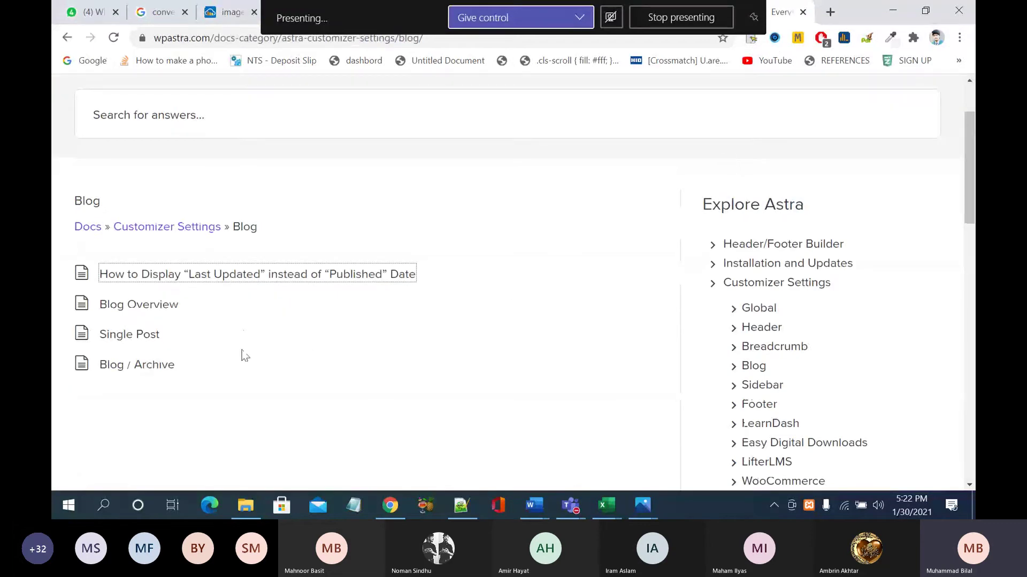
# Step: View the Blog Overview article in a separate tab and return to the Blog documentation list
pyautogui.rightClick(167, 315)
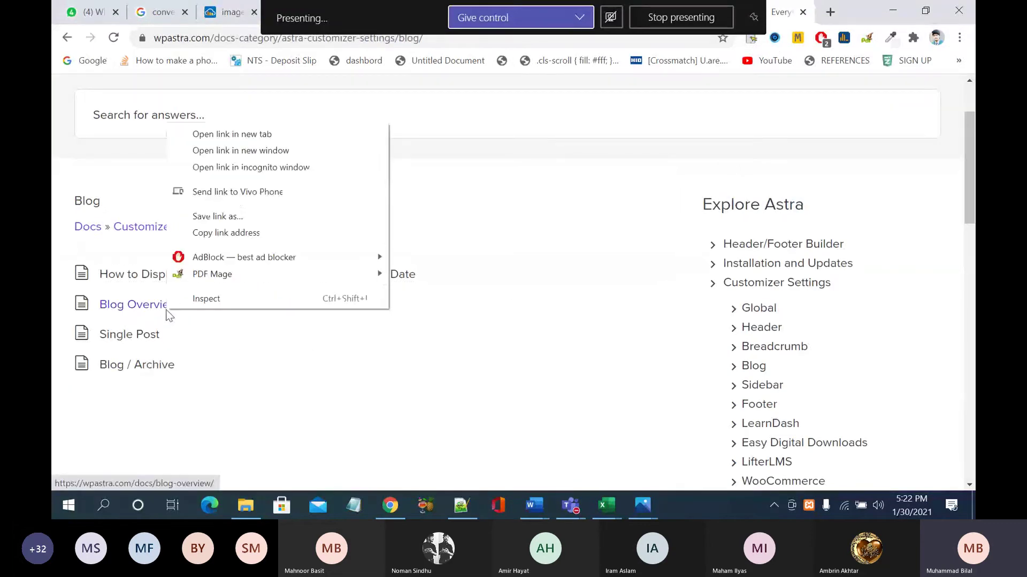
pyautogui.click(268, 136)
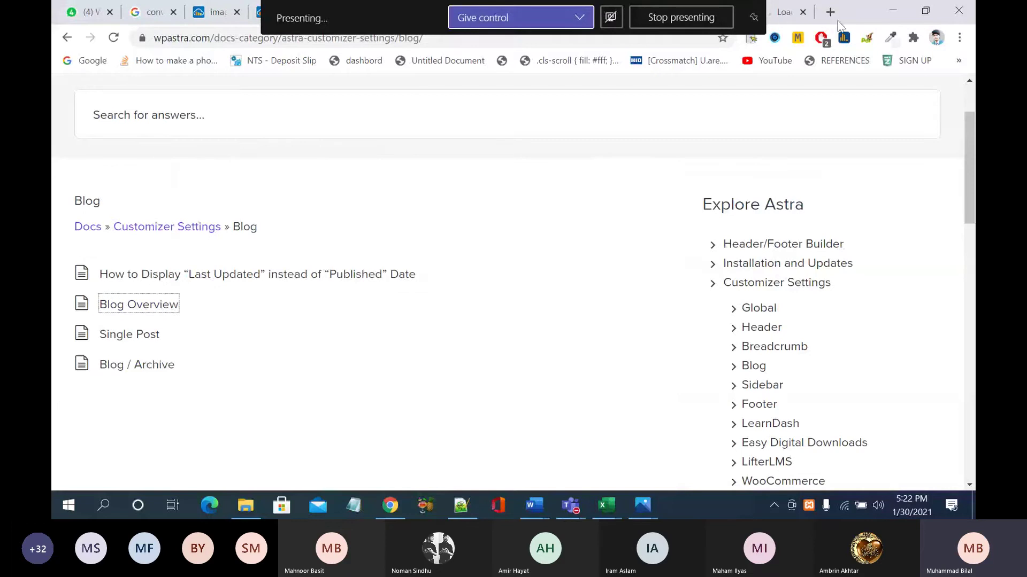
pyautogui.click(796, 12)
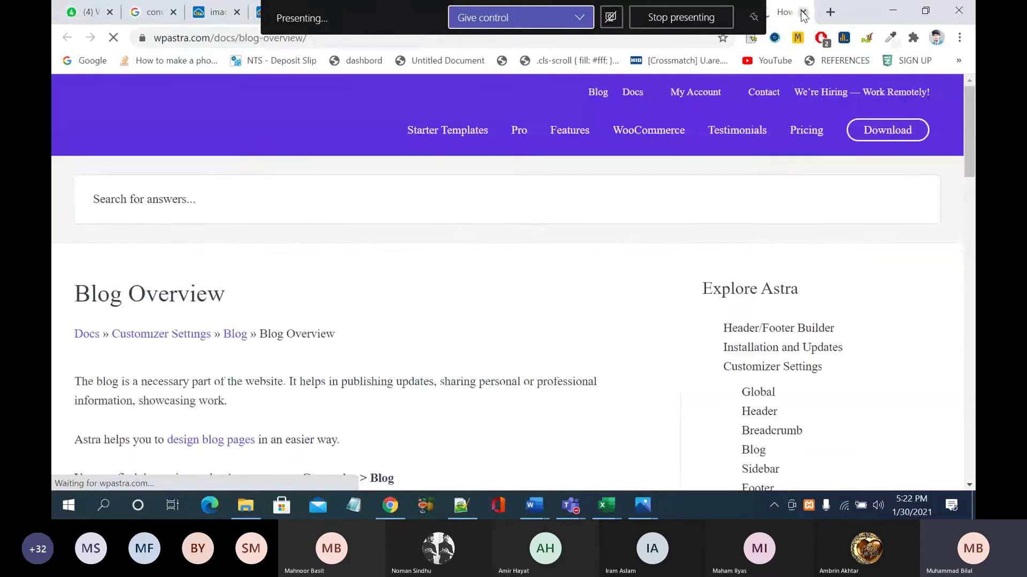
pyautogui.click(802, 13)
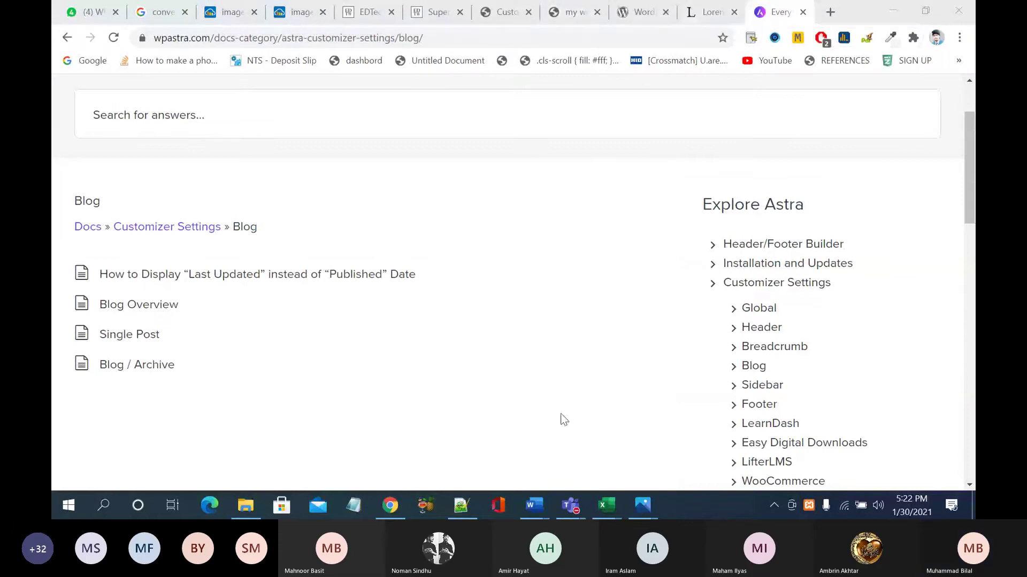
# Step: Switch to the Teams meeting, admit the participant waiting in the lobby, and minimize the meeting window
pyautogui.moveTo(569, 493)
pyautogui.click(614, 445)
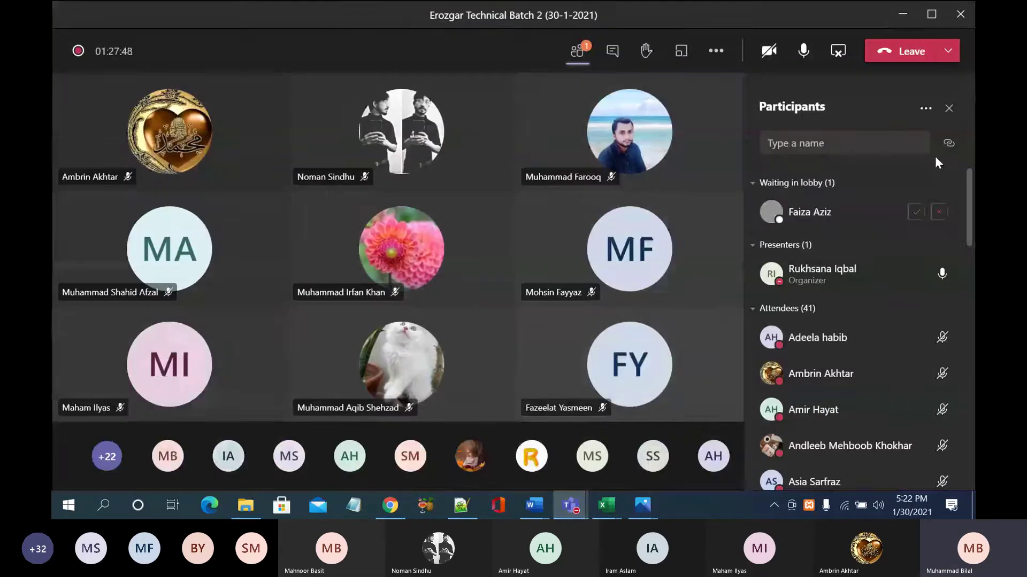
pyautogui.click(914, 212)
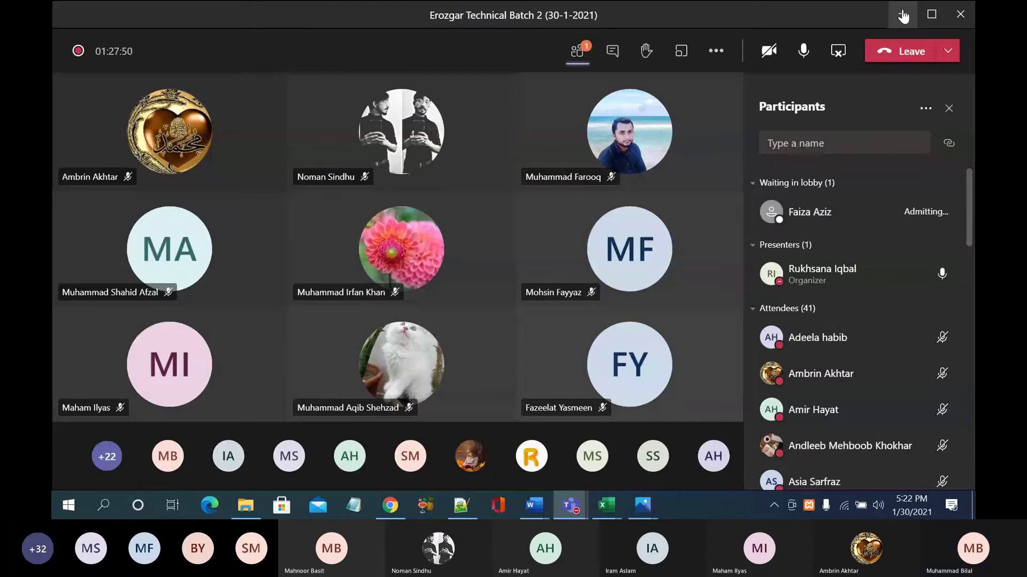
pyautogui.click(904, 16)
# Step: Return to the site's Customizer in Chrome, dismiss the floating meeting window, and open the Global Base Typography settings
pyautogui.click(367, 12)
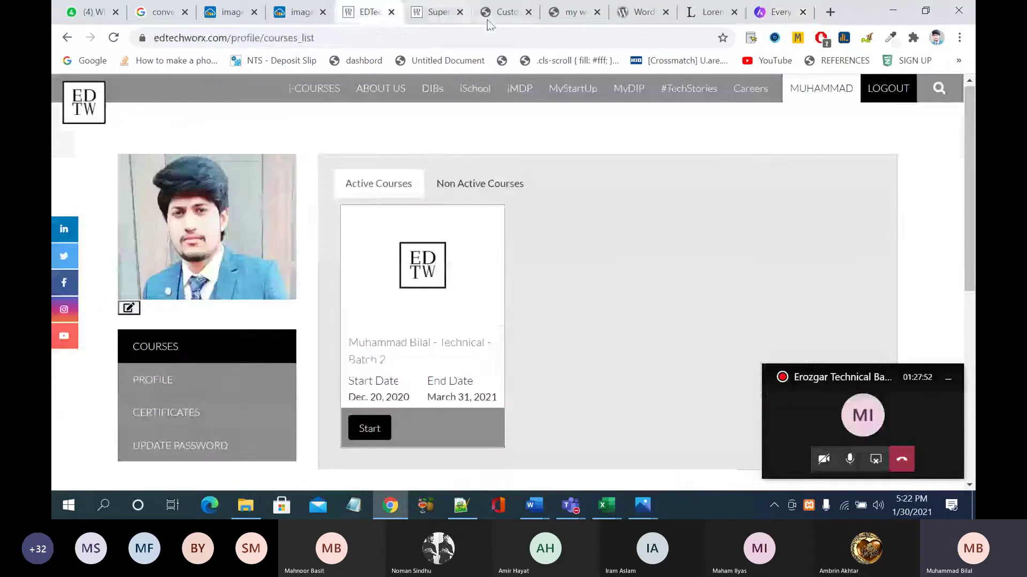
pyautogui.click(503, 12)
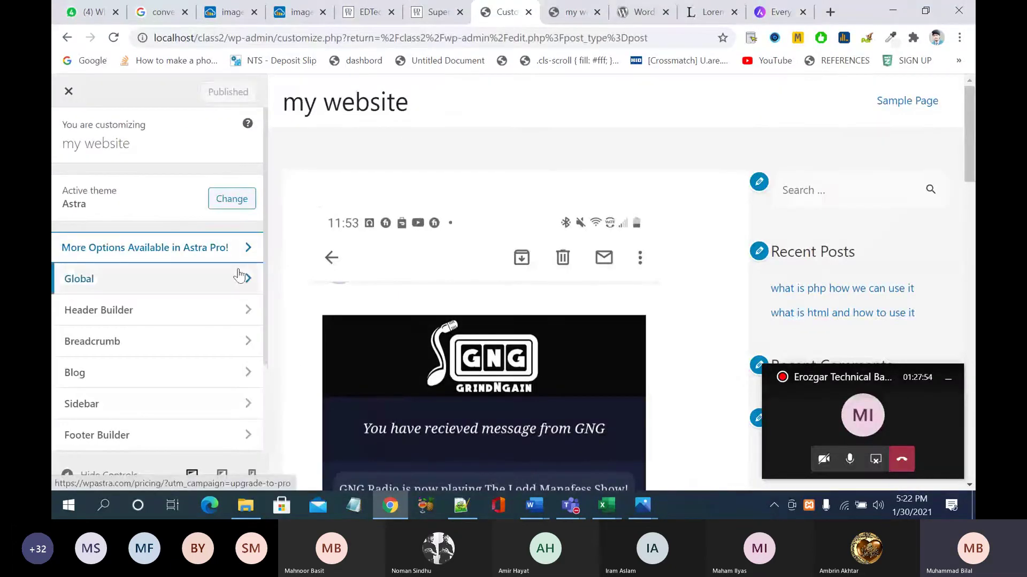
pyautogui.click(948, 378)
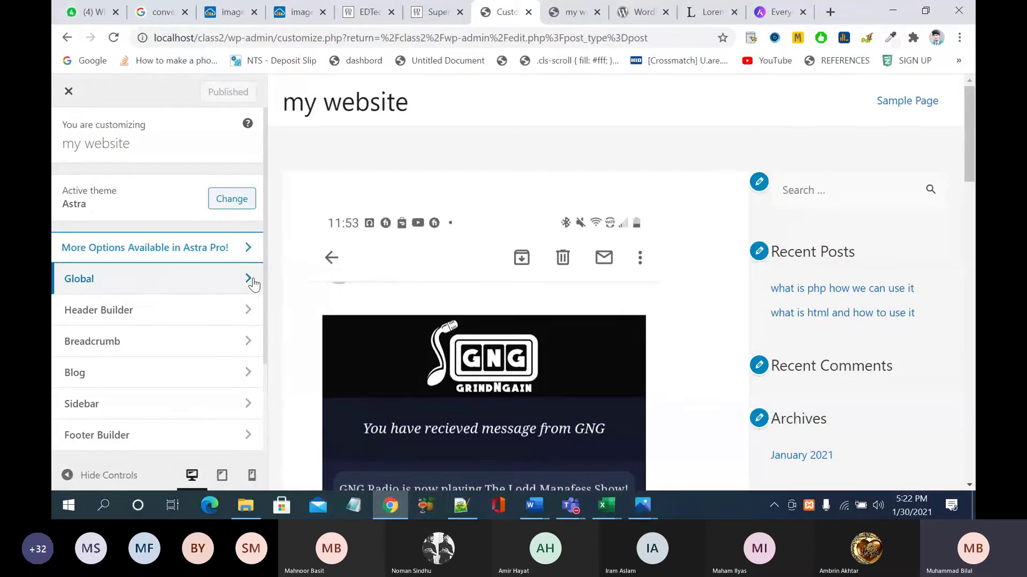
pyautogui.scroll(-1, 202, 328)
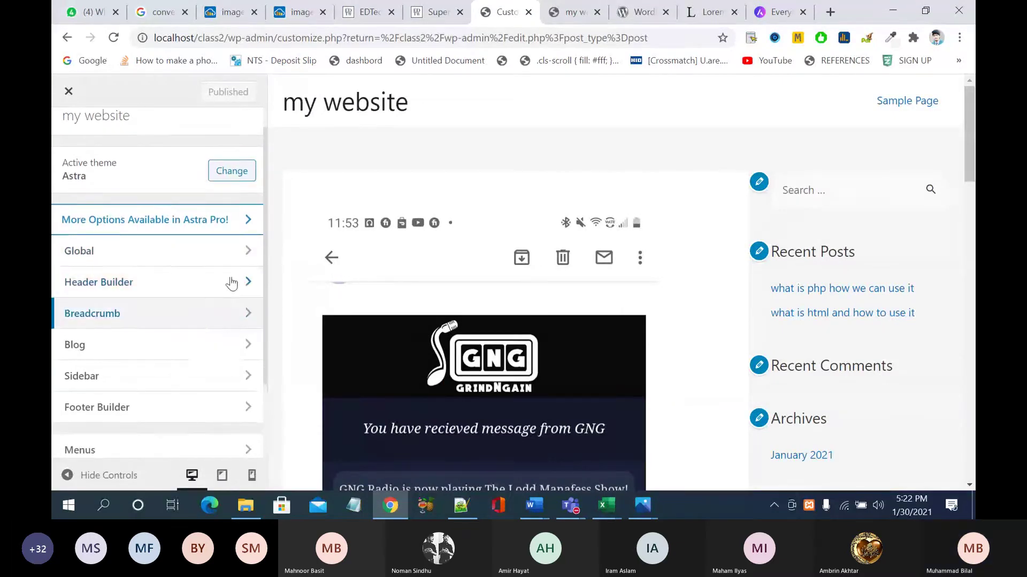
pyautogui.click(243, 258)
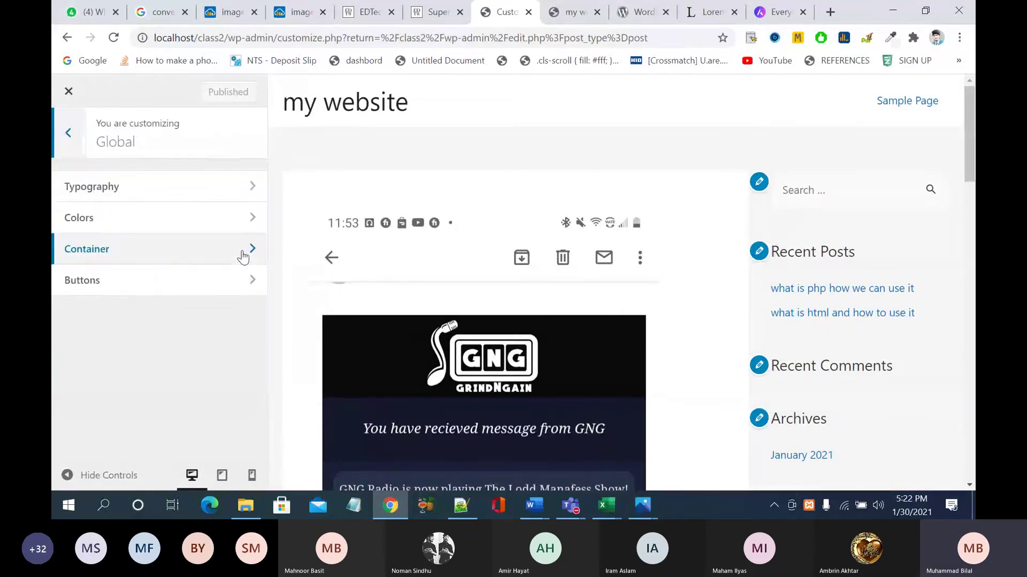
pyautogui.click(255, 188)
pyautogui.click(254, 188)
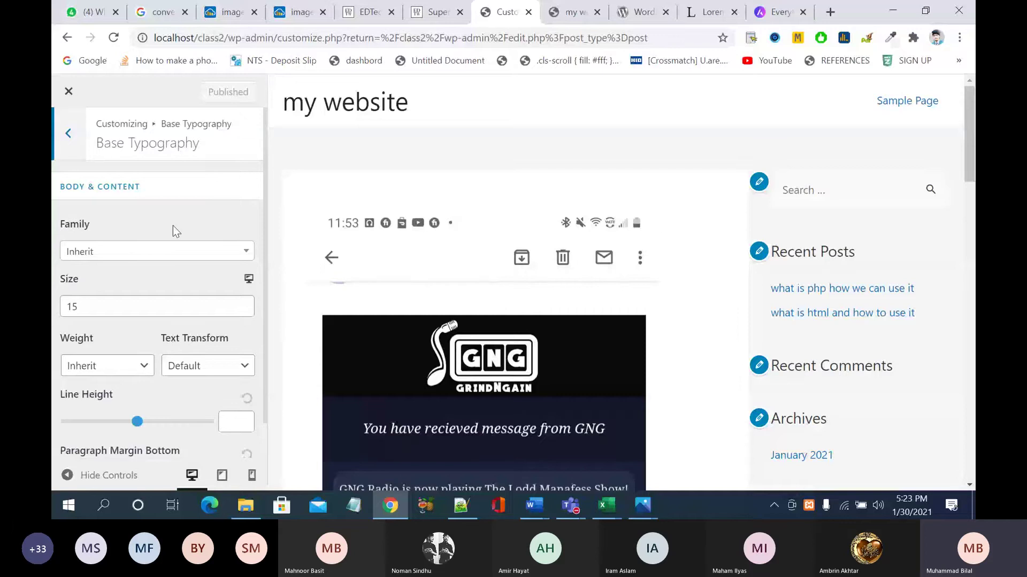
# Step: Search the Body & Content font family options for "min", "mons" and "cali"
pyautogui.click(175, 251)
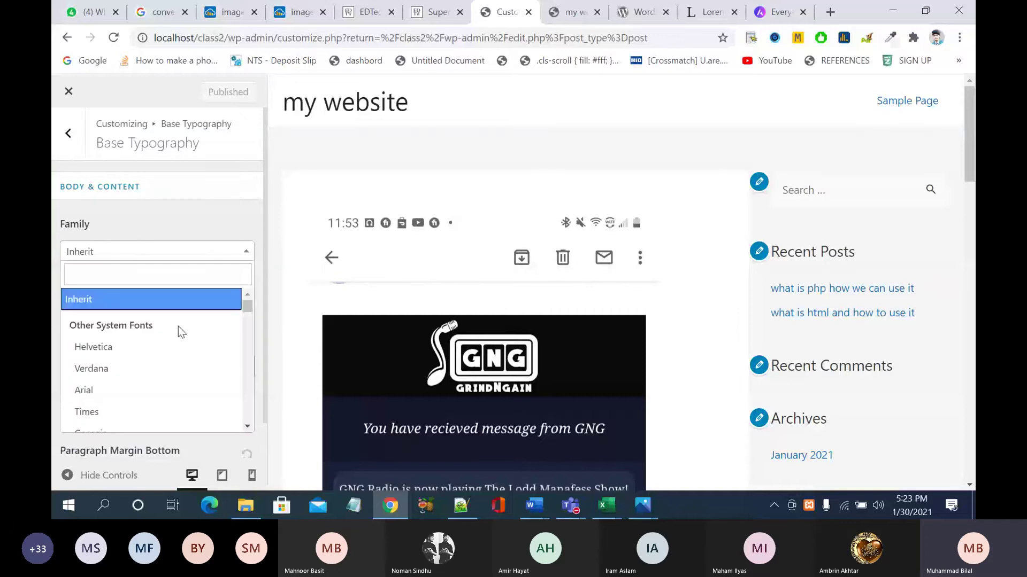
pyautogui.write('min')
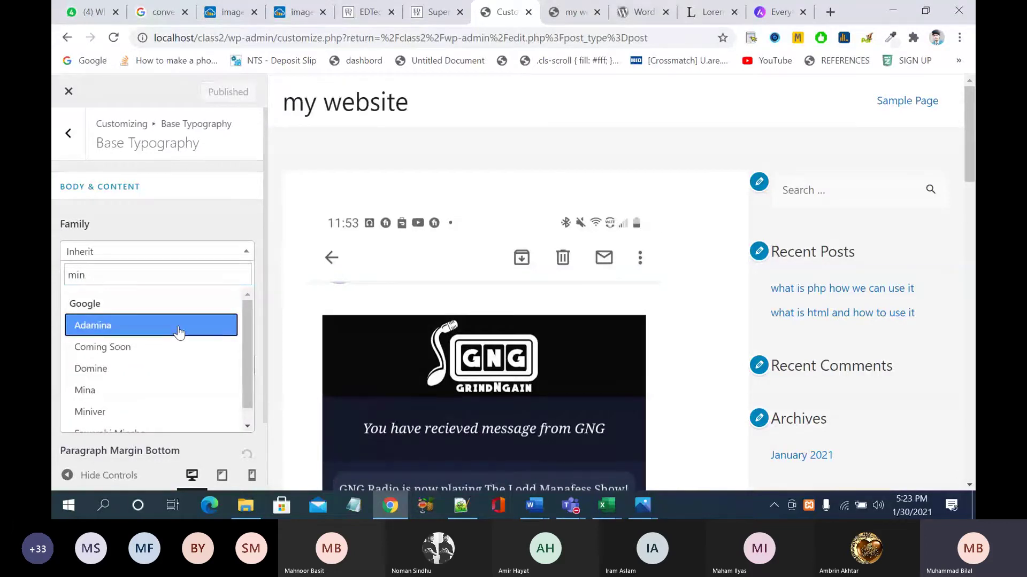
pyautogui.press('BackSpace')
pyautogui.press('BackSpace')
pyautogui.write('on')
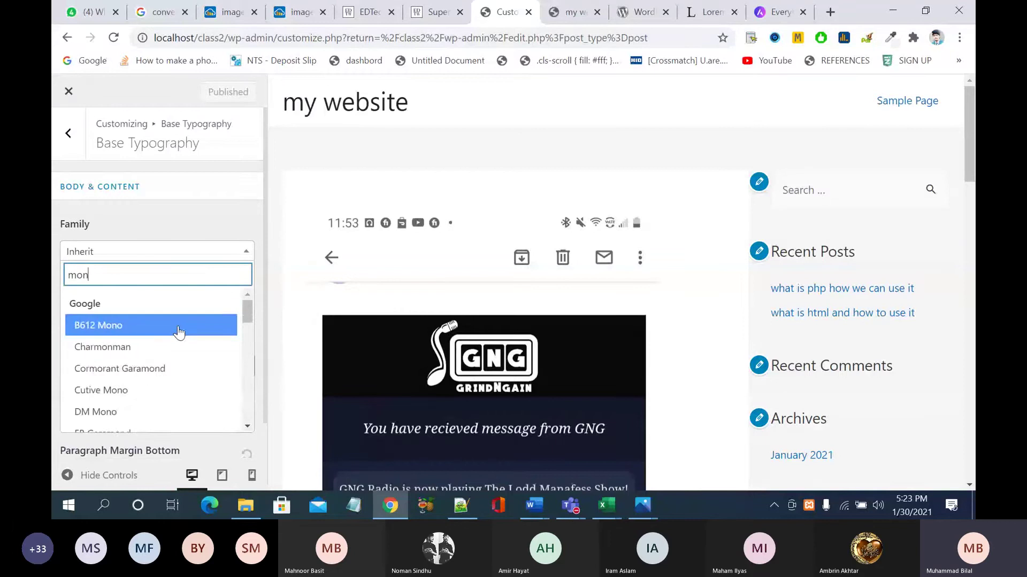
pyautogui.write('s')
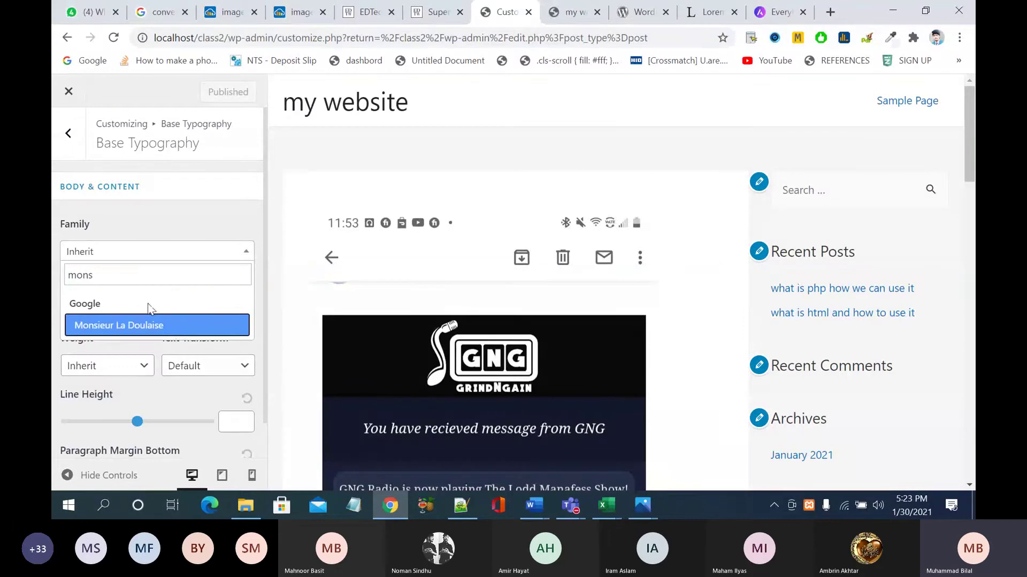
pyautogui.click(142, 279)
pyautogui.moveTo(95, 275); pyautogui.dragTo(53, 286)
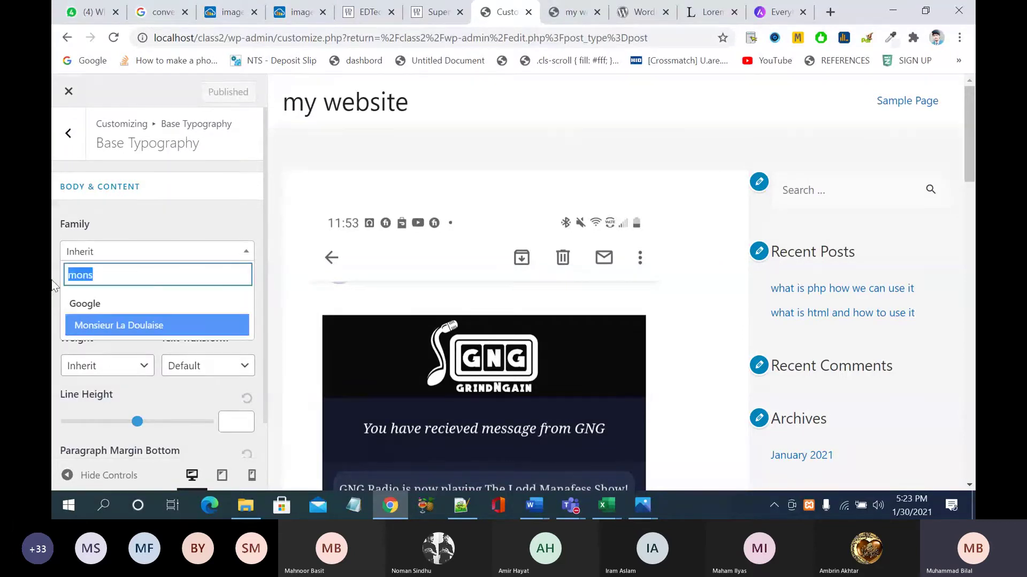
pyautogui.write('cali')
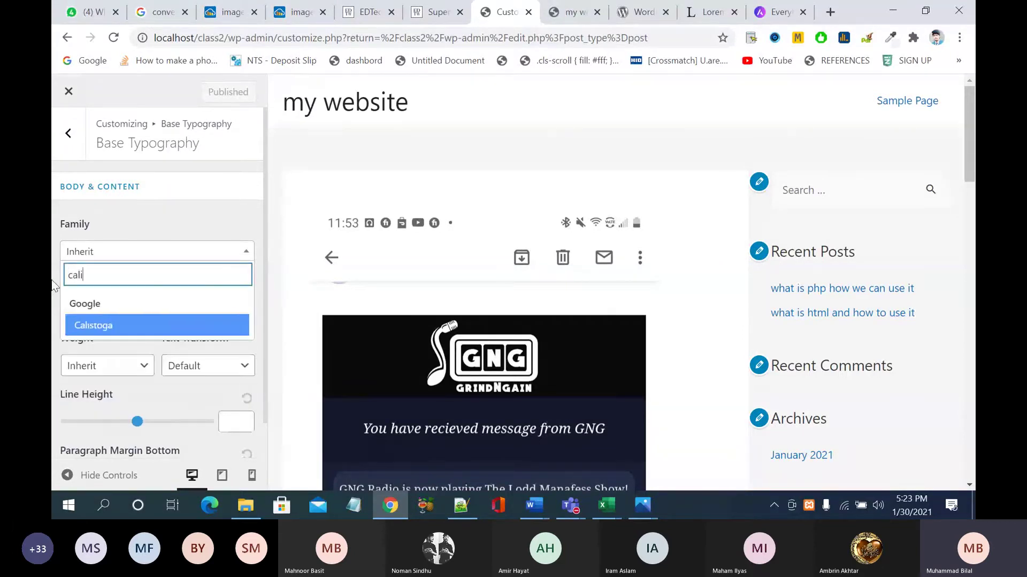
# Step: Clear the font search, set the body font family to Aguafina Script, and check the post text in the preview
pyautogui.press('BackSpace')
pyautogui.click(138, 306)
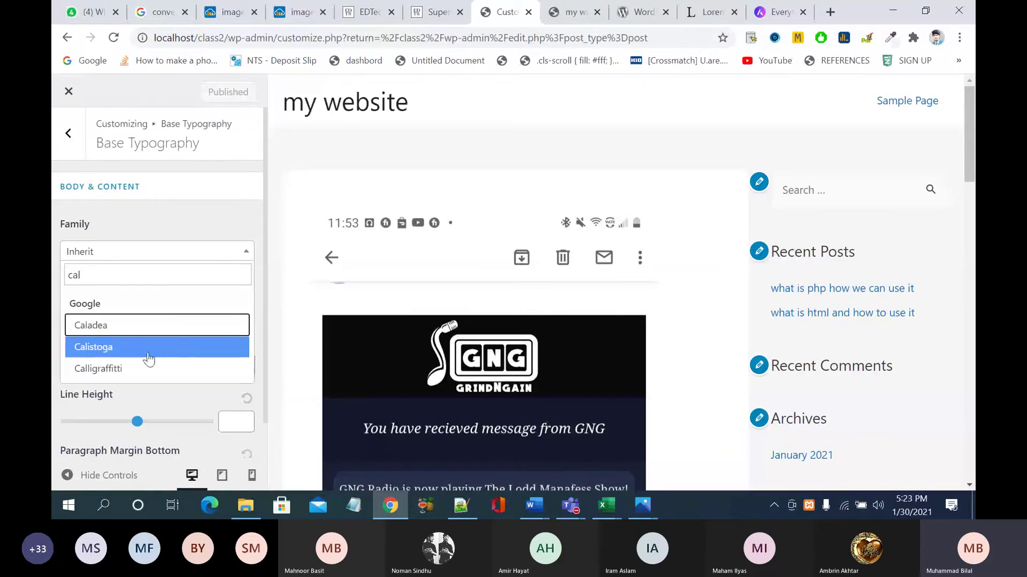
pyautogui.press('BackSpace')
pyautogui.press('BackSpace')
pyautogui.press('BackSpace')
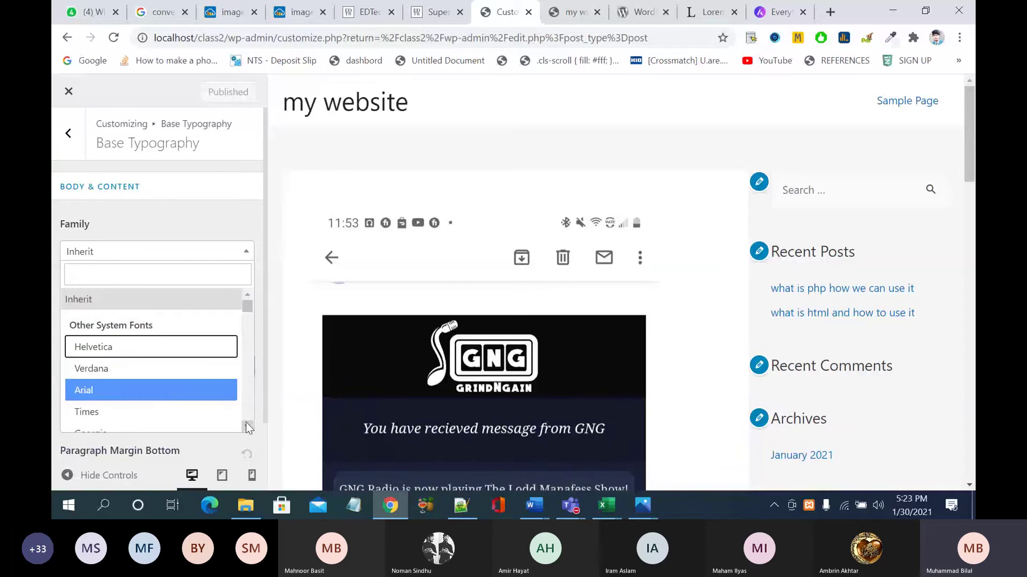
pyautogui.scroll(-5, 245, 425)
pyautogui.scroll(-4, 246, 425)
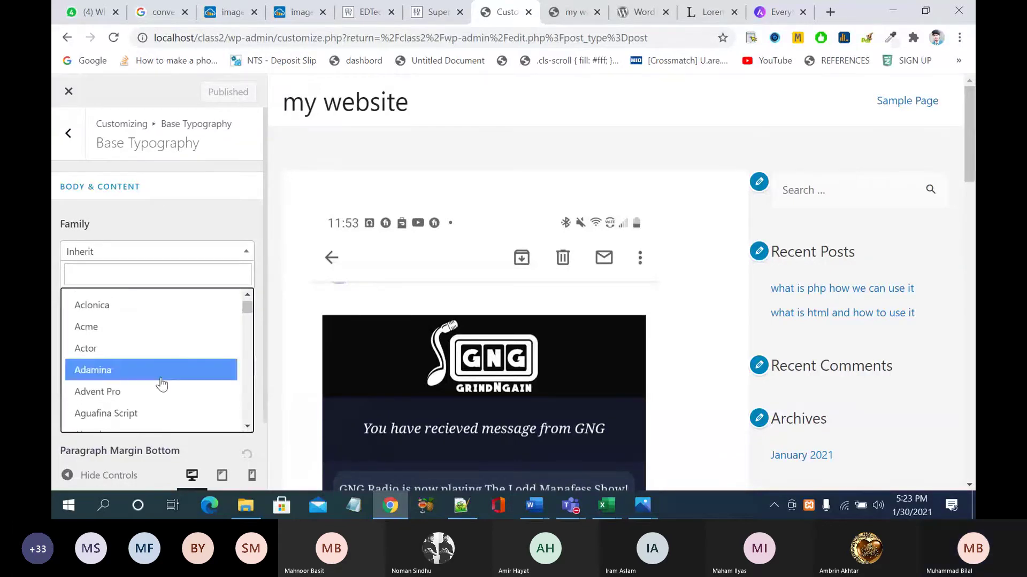
pyautogui.click(172, 412)
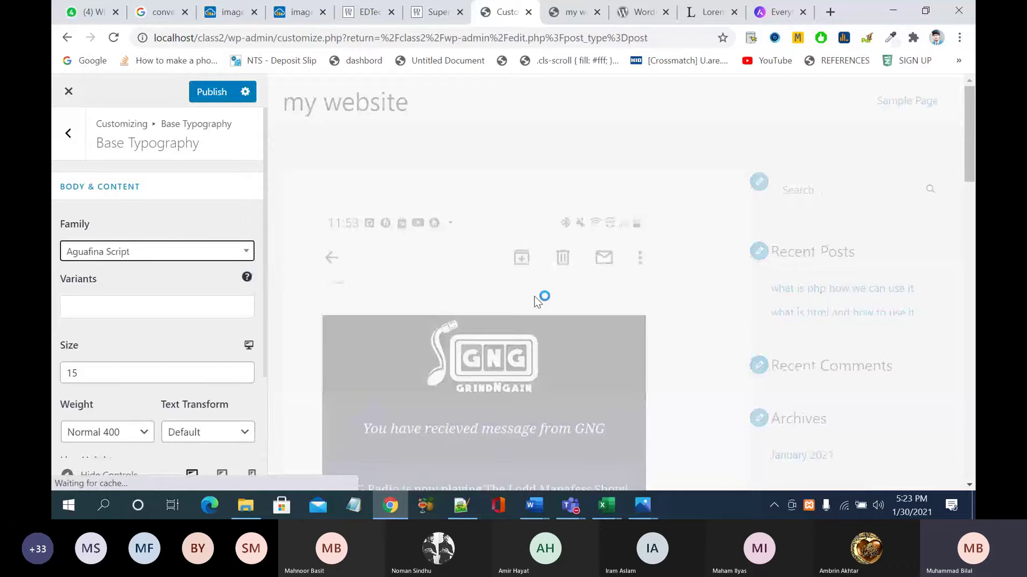
pyautogui.scroll(-6, 534, 296)
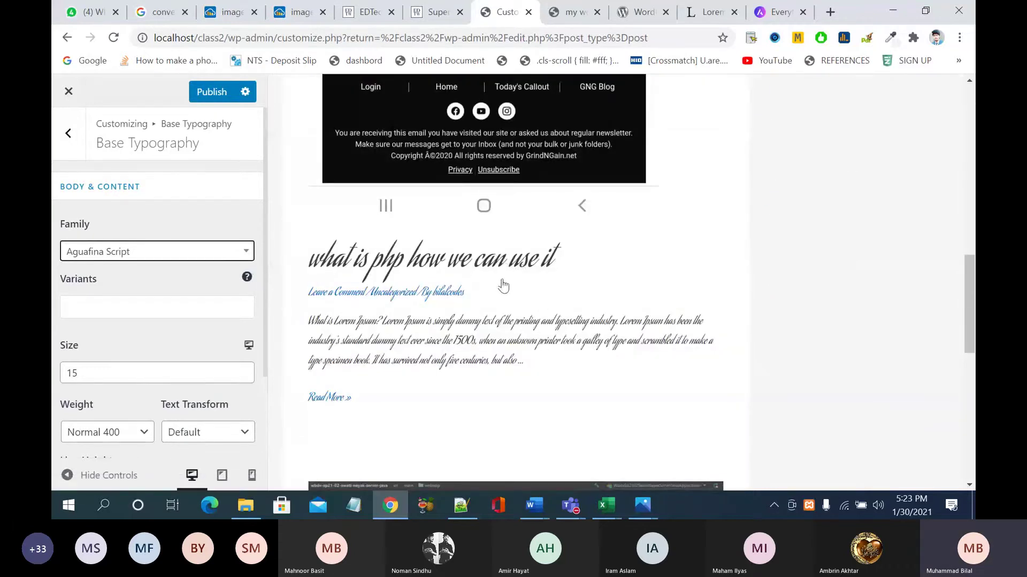
# Step: Change the body and content font family to Alegreya Sans
pyautogui.click(168, 249)
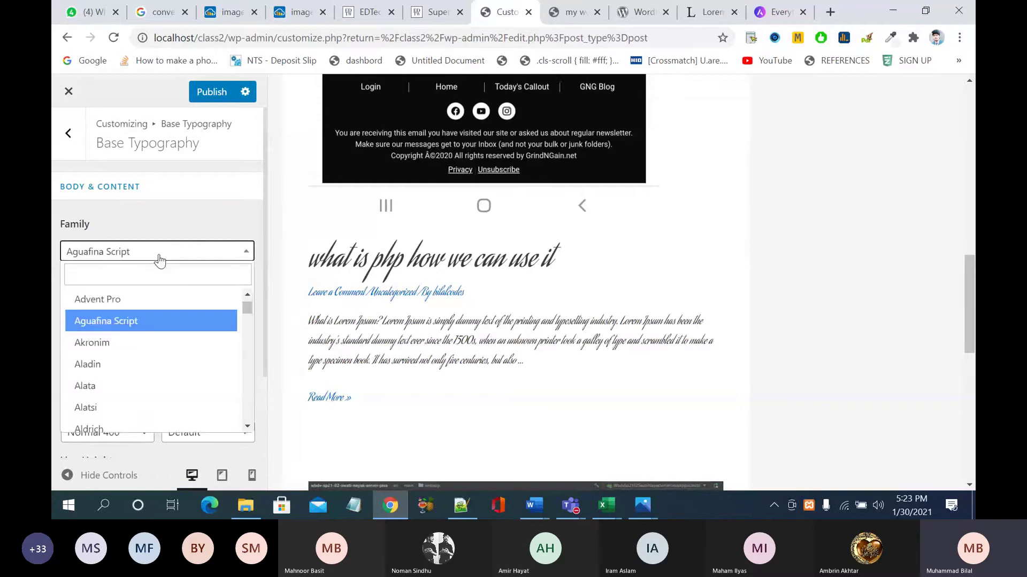
pyautogui.scroll(-3, 157, 386)
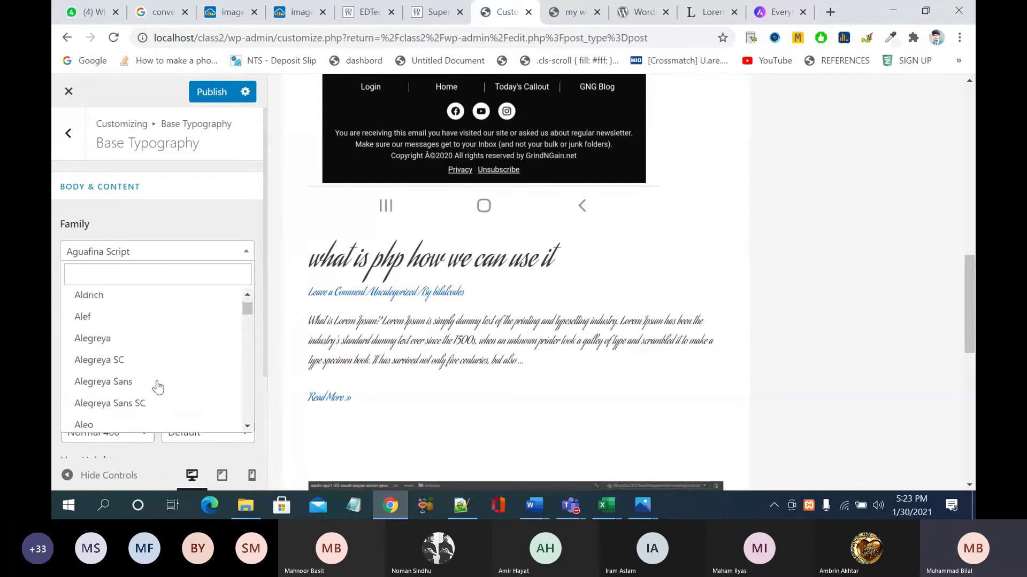
pyautogui.click(156, 384)
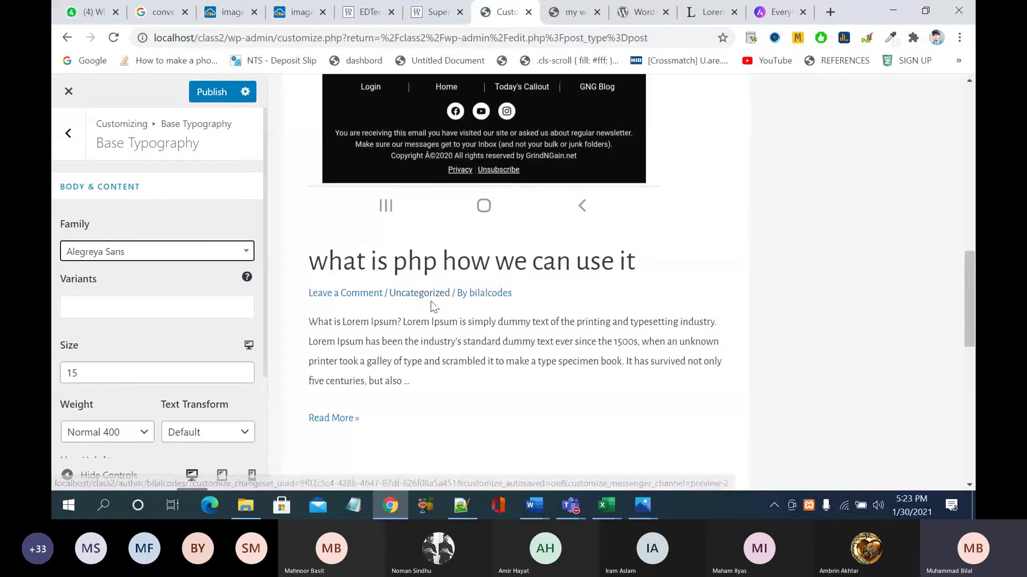
# Step: Set the body and content font family to Akronim and publish the change
pyautogui.click(171, 252)
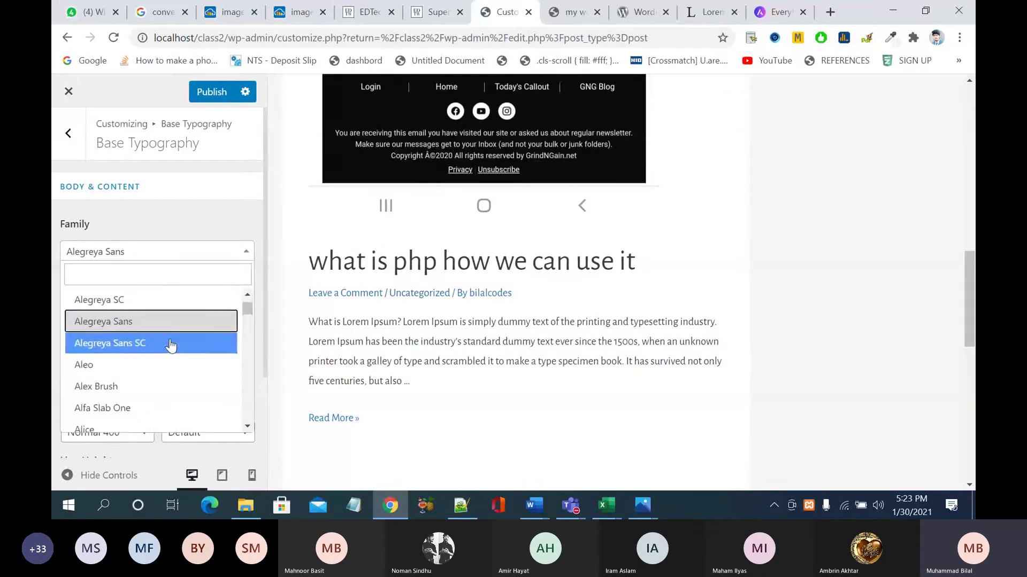
pyautogui.scroll(3, 167, 342)
pyautogui.click(151, 317)
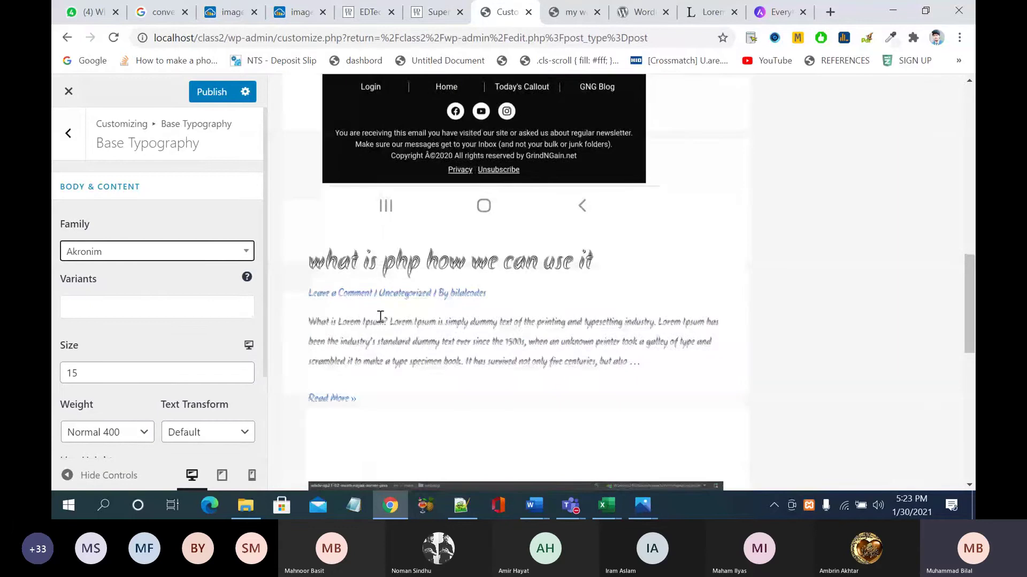
pyautogui.click(228, 96)
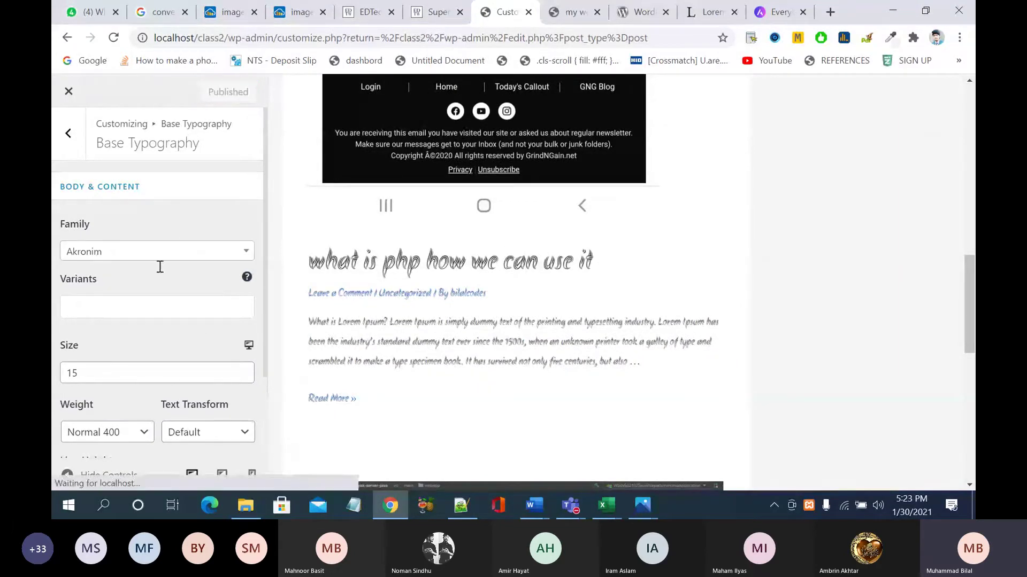
# Step: Reload the live website and examine the published font on the blog posts
pyautogui.click(582, 19)
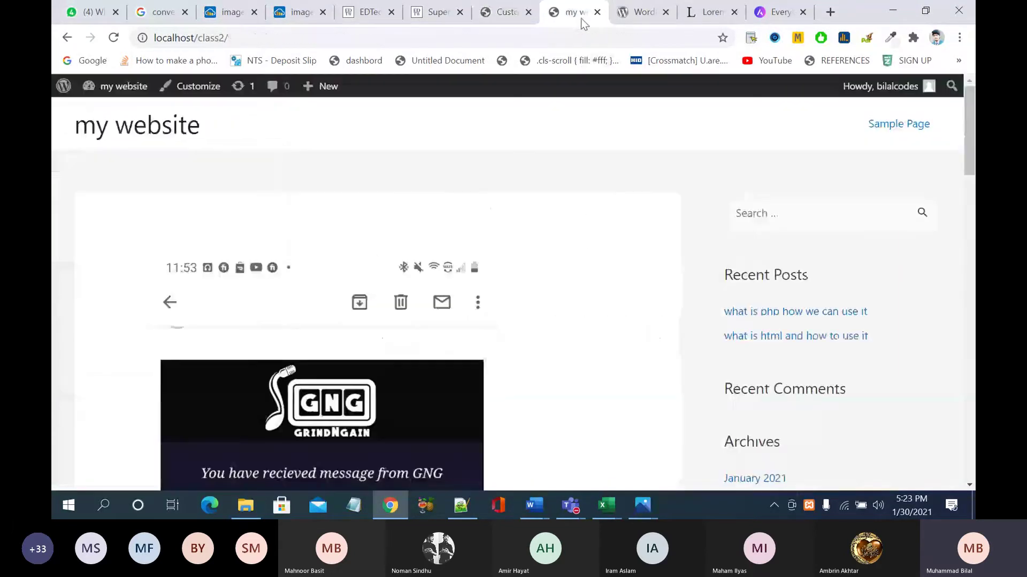
pyautogui.click(114, 38)
pyautogui.scroll(-10, 485, 211)
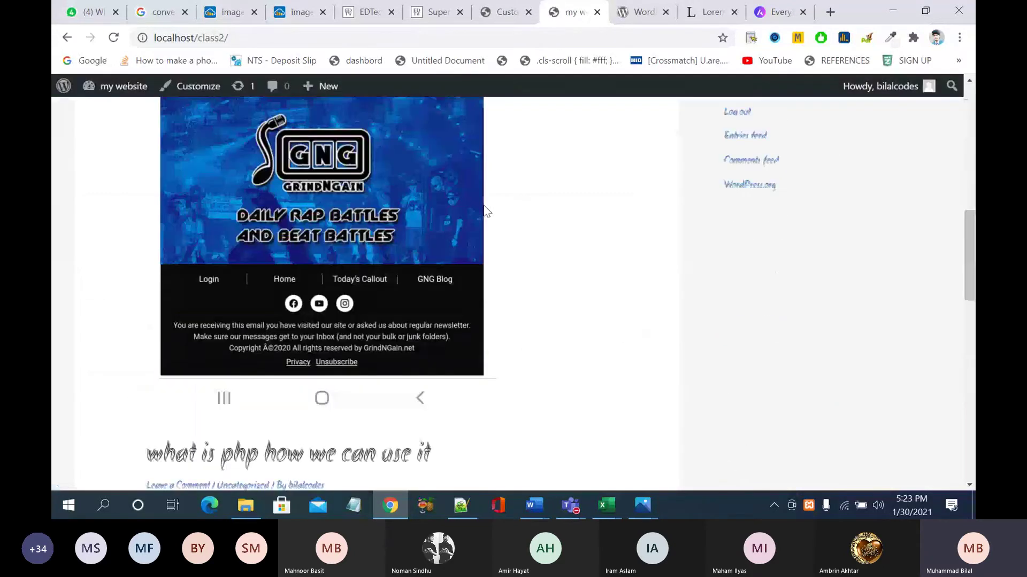
pyautogui.scroll(-8, 485, 212)
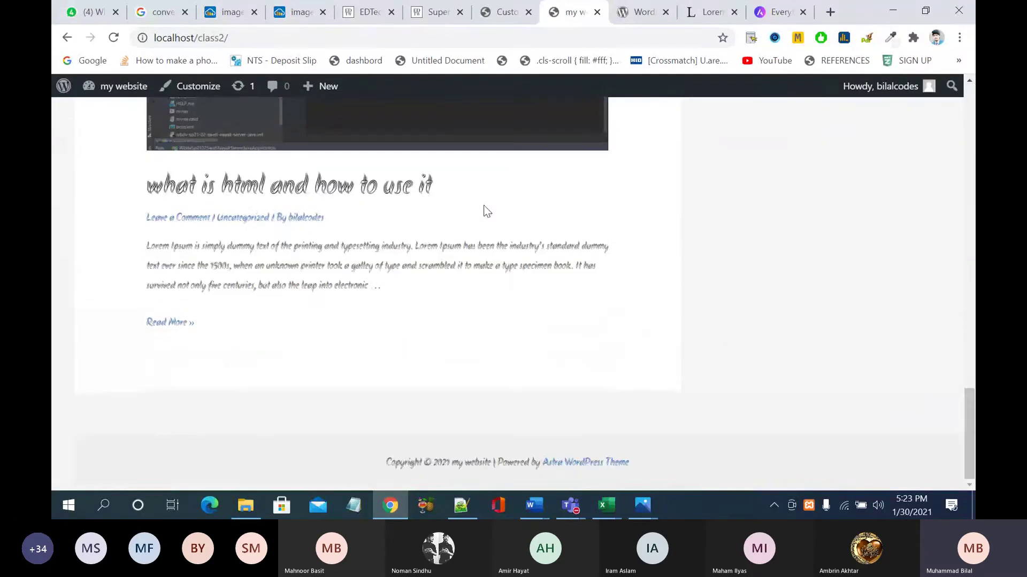
pyautogui.scroll(10, 484, 209)
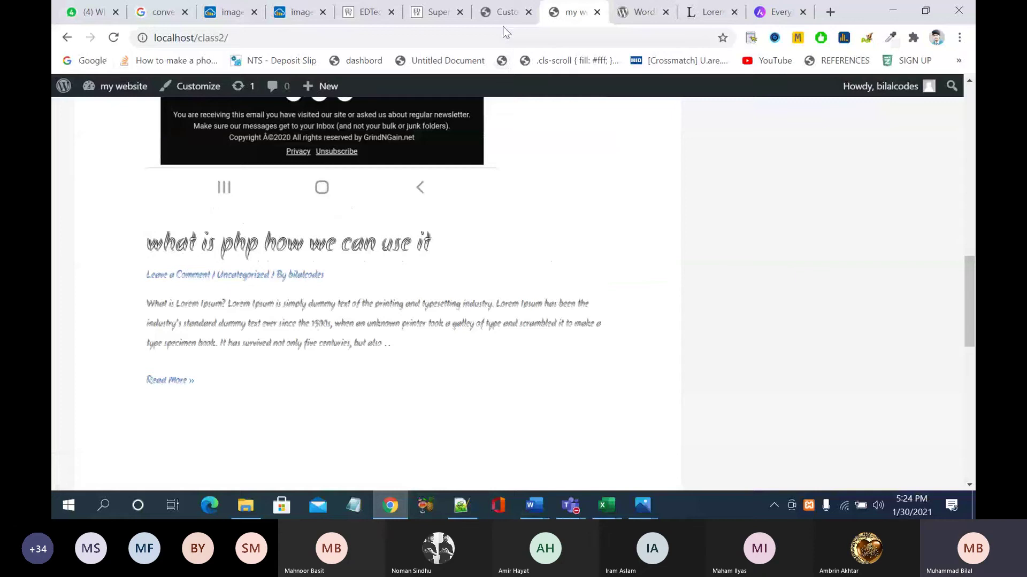
# Step: Return to the theme customizer and add the Normal 400 variant to the body font
pyautogui.click(505, 13)
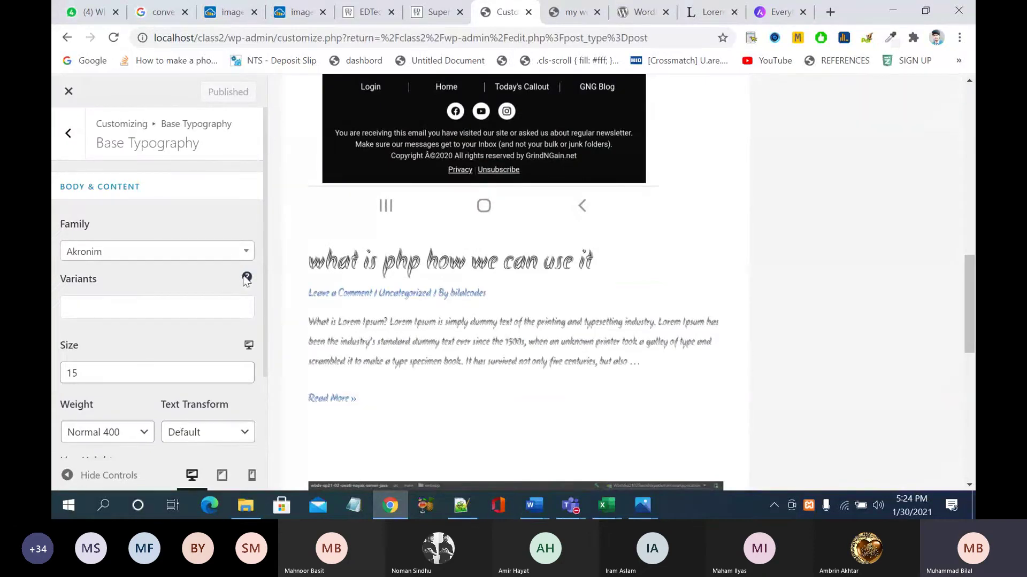
pyautogui.moveTo(246, 280)
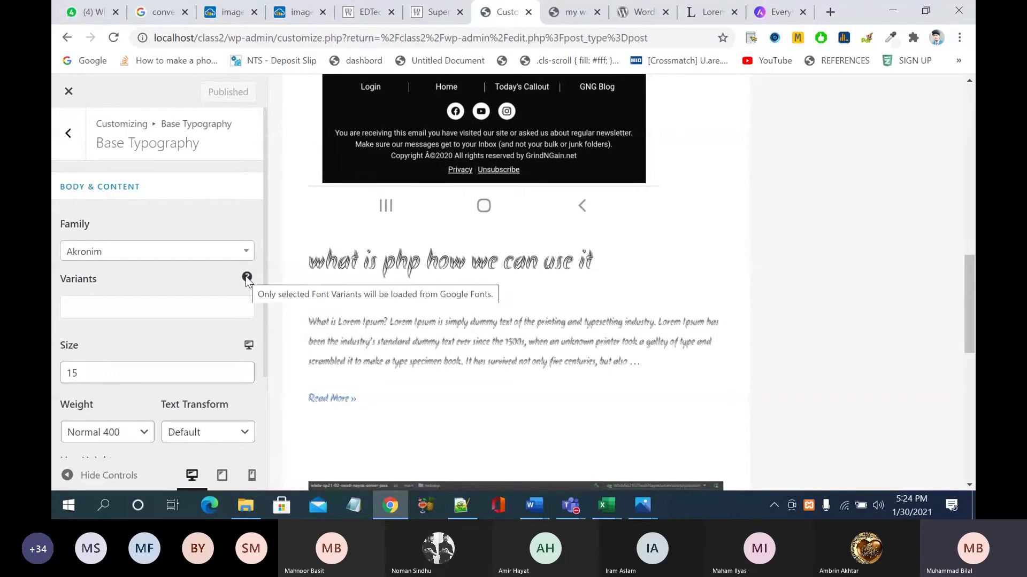
pyautogui.click(206, 308)
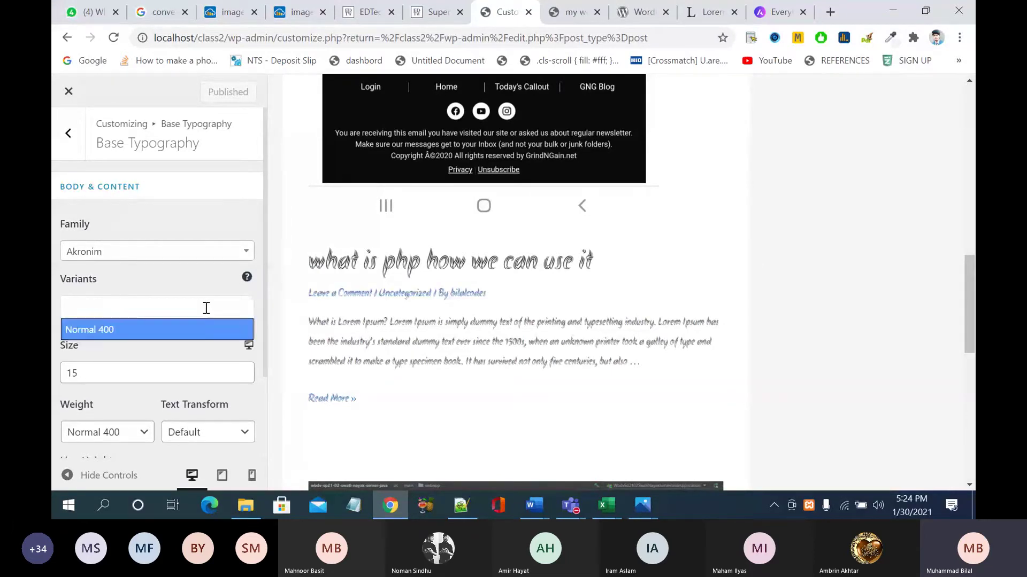
pyautogui.click(203, 336)
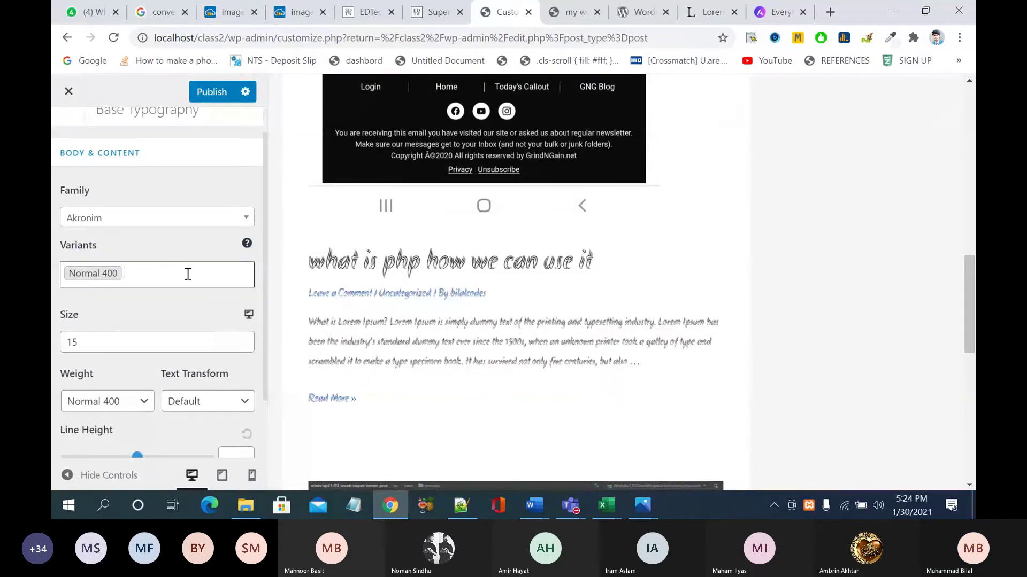
pyautogui.click(148, 272)
pyautogui.click(152, 273)
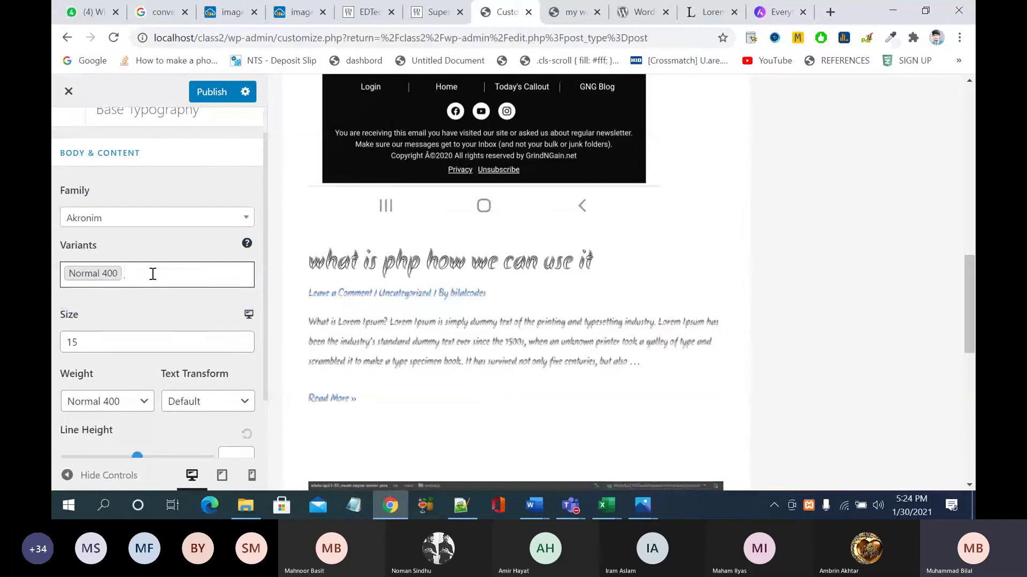
pyautogui.click(76, 276)
pyautogui.click(195, 315)
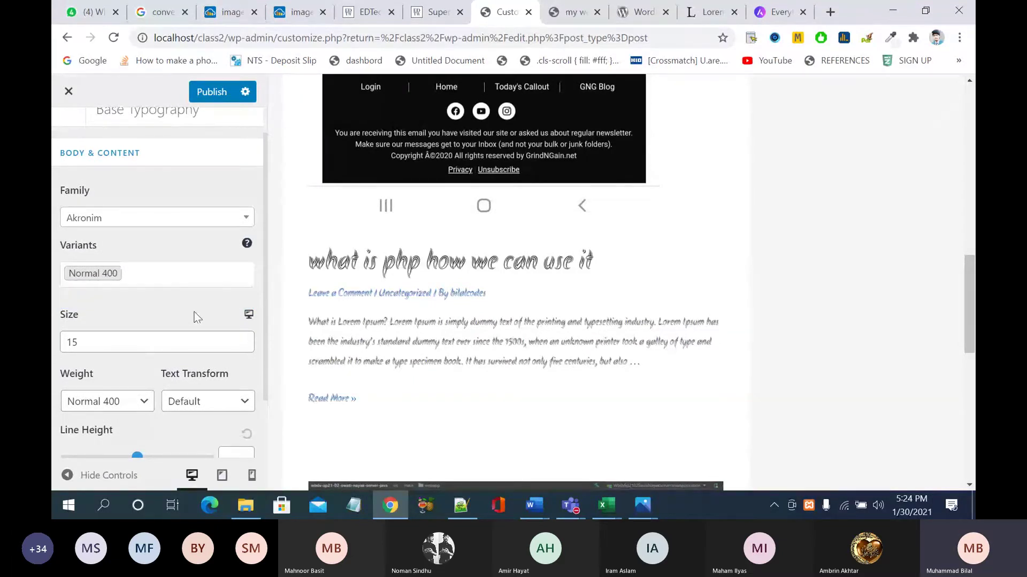
# Step: Set the body font size to 31 and publish the change
pyautogui.scroll(-1, 178, 316)
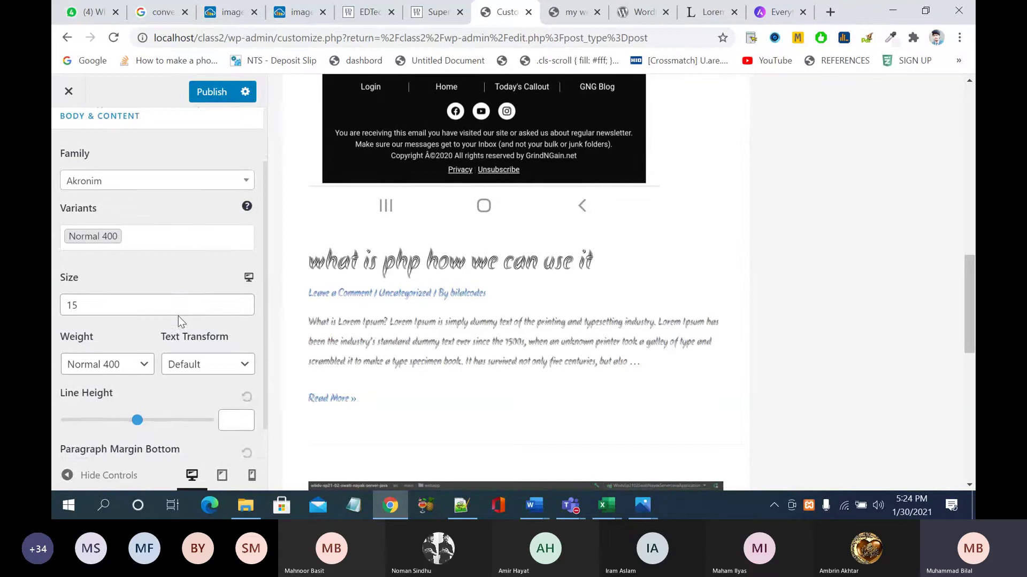
pyautogui.click(198, 291)
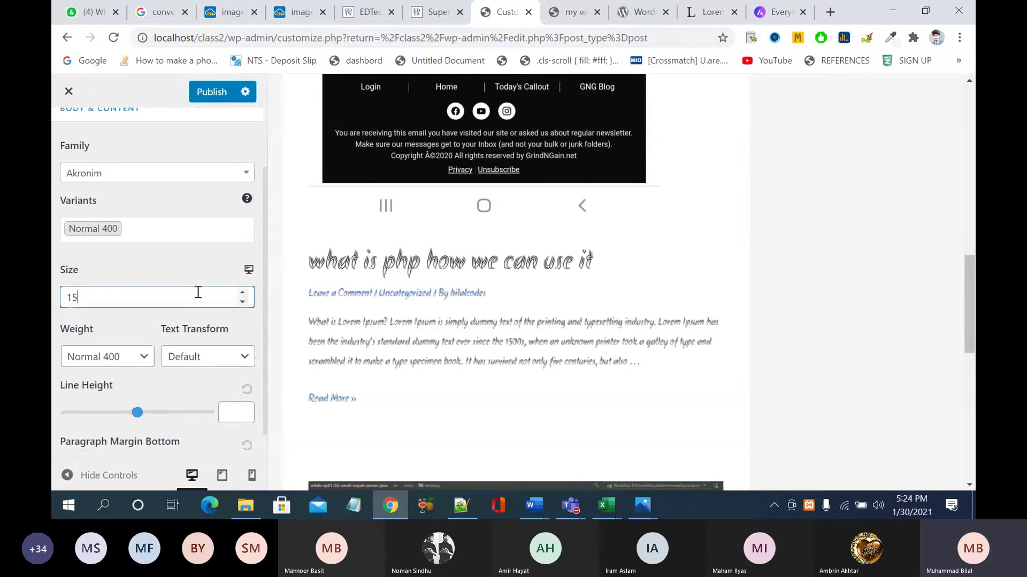
pyautogui.click(242, 293)
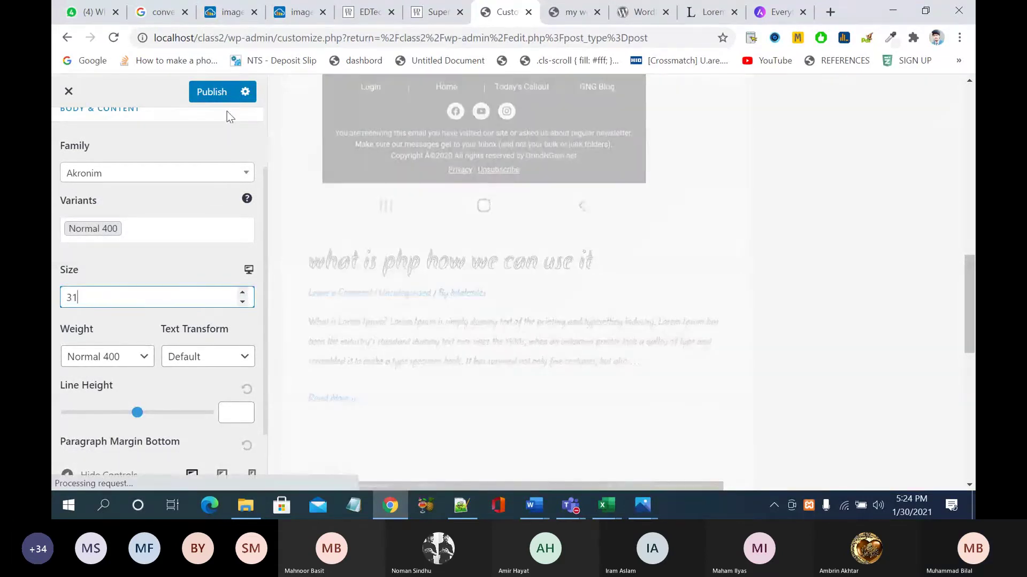
pyautogui.click(217, 93)
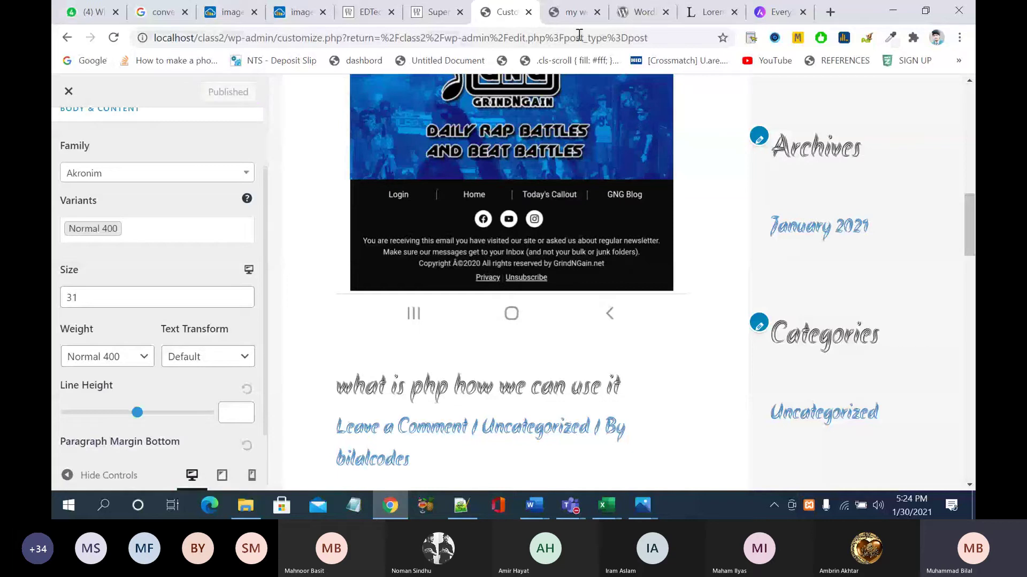
# Step: Reload the live website and examine the text size across the header, sidebar and both blog posts
pyautogui.click(575, 12)
pyautogui.click(113, 37)
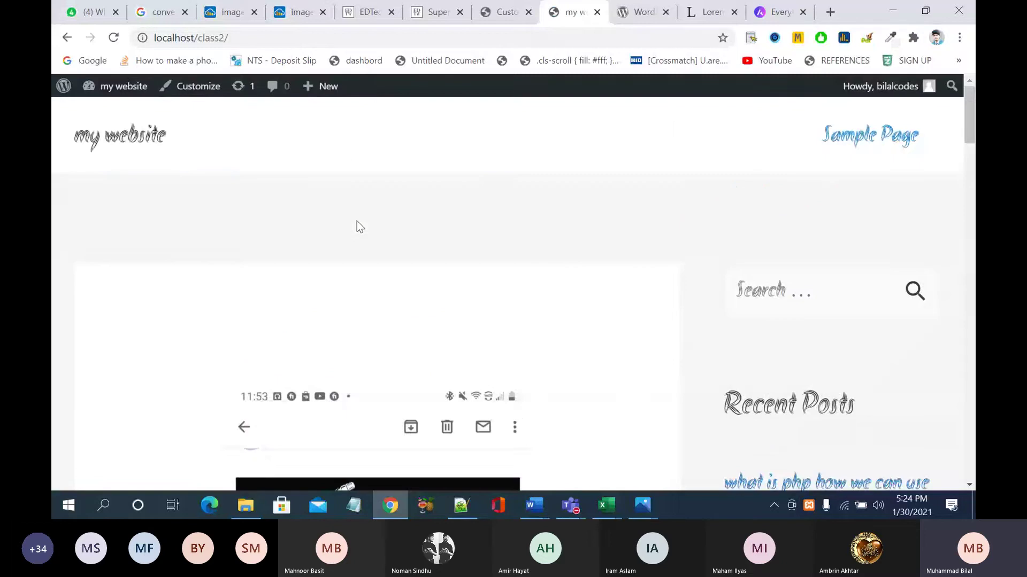
pyautogui.scroll(-2, 790, 334)
pyautogui.scroll(-8, 790, 333)
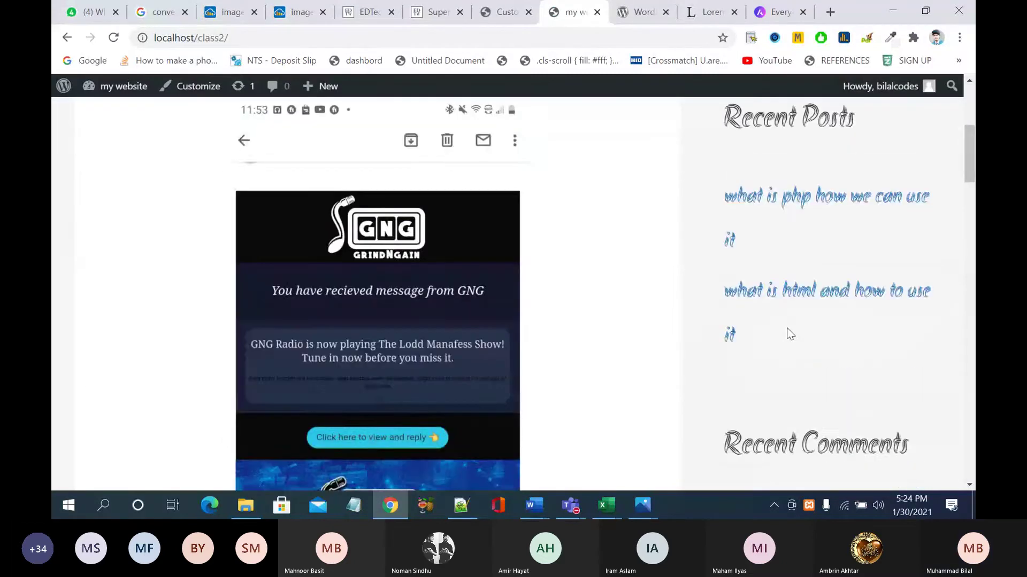
pyautogui.scroll(-12, 787, 328)
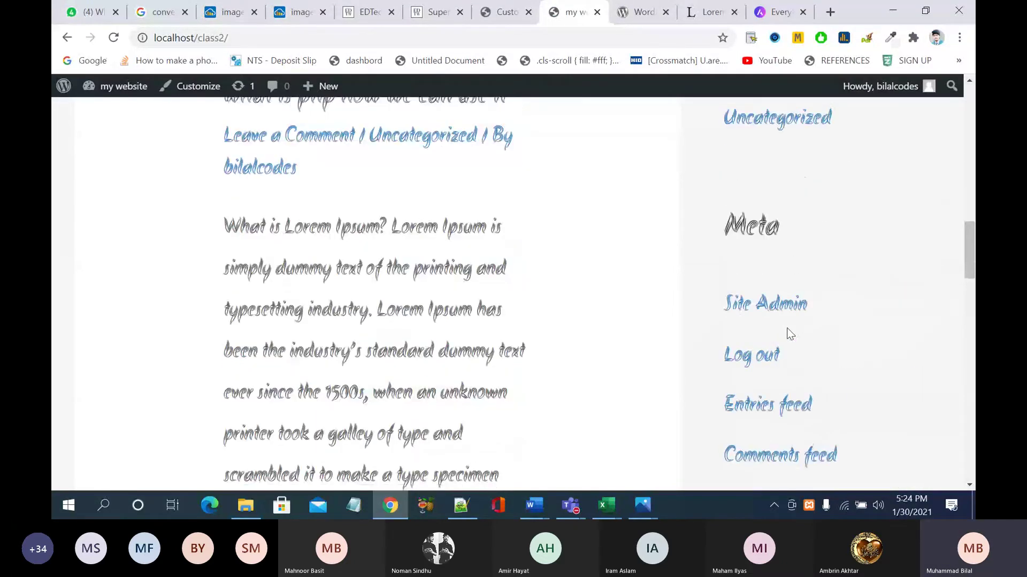
pyautogui.scroll(-2, 790, 334)
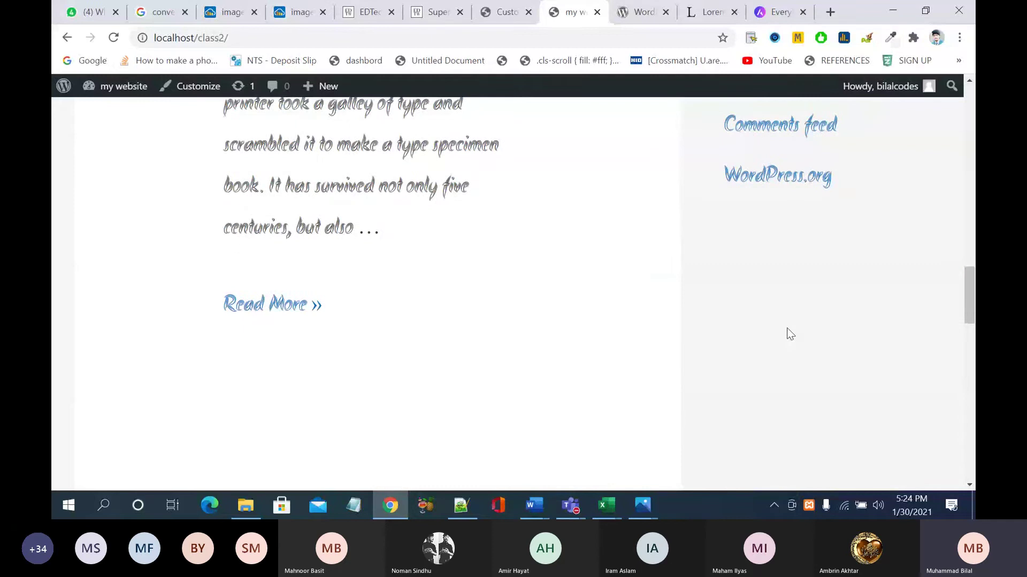
pyautogui.scroll(-12, 788, 329)
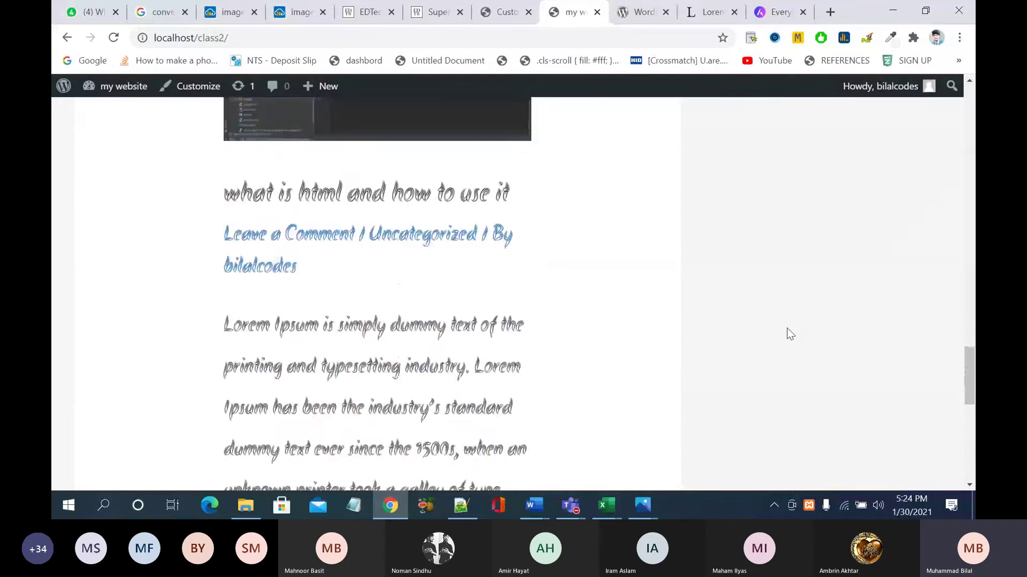
pyautogui.scroll(-6, 787, 328)
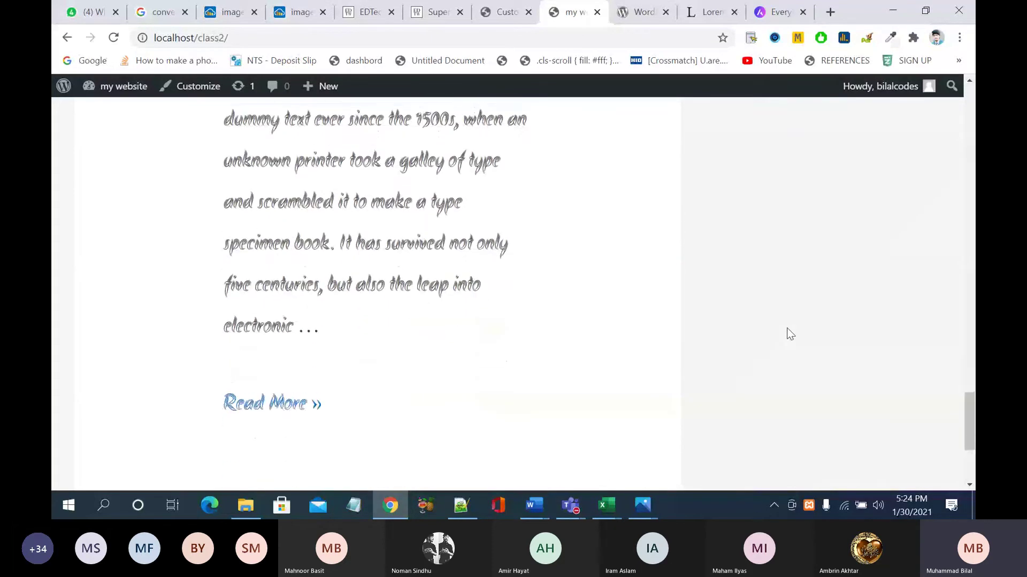
pyautogui.scroll(20, 787, 328)
pyautogui.scroll(10, 787, 329)
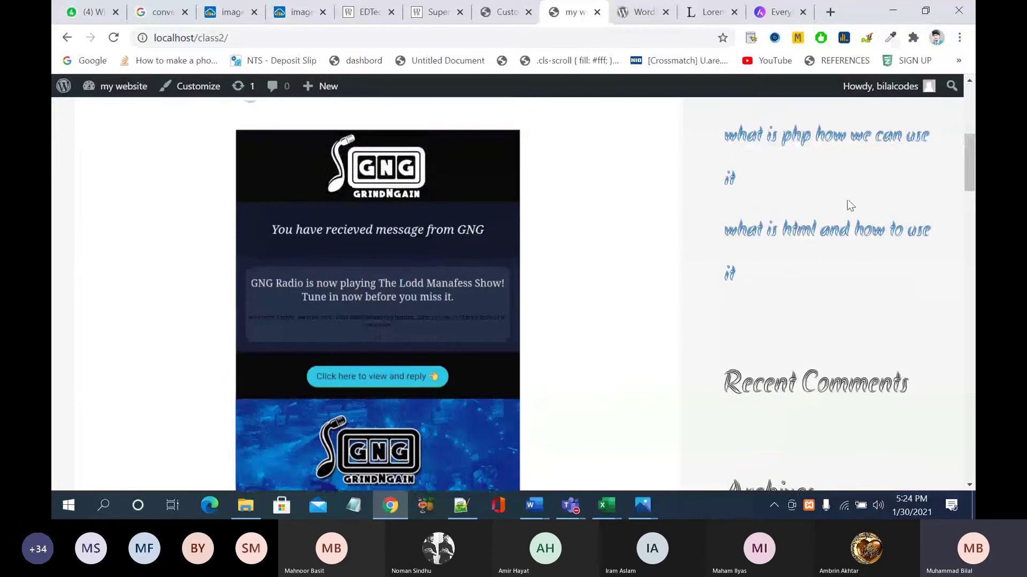
# Step: Return to the theme customizer and reduce the body font size to 16
pyautogui.click(509, 13)
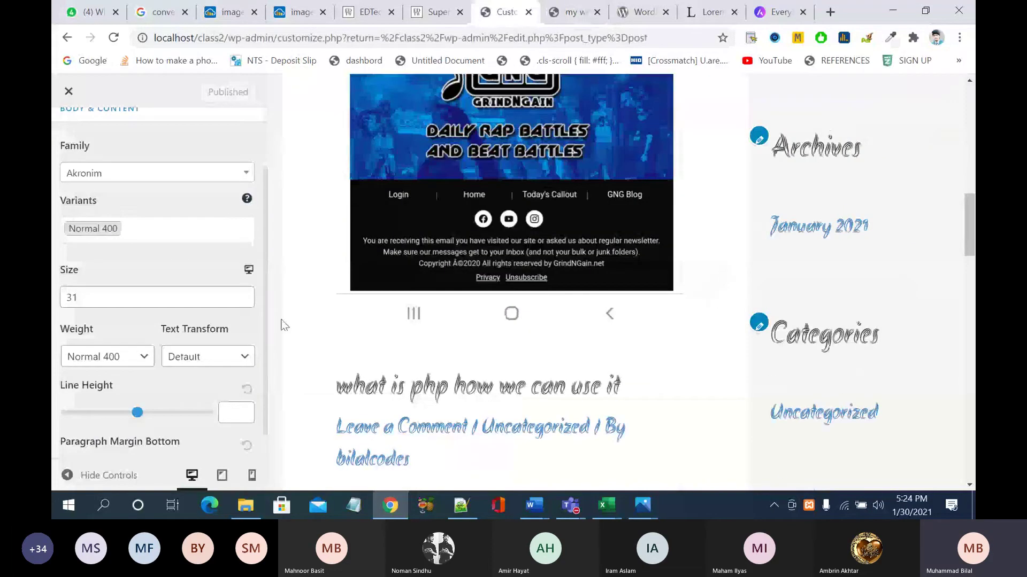
pyautogui.click(242, 302)
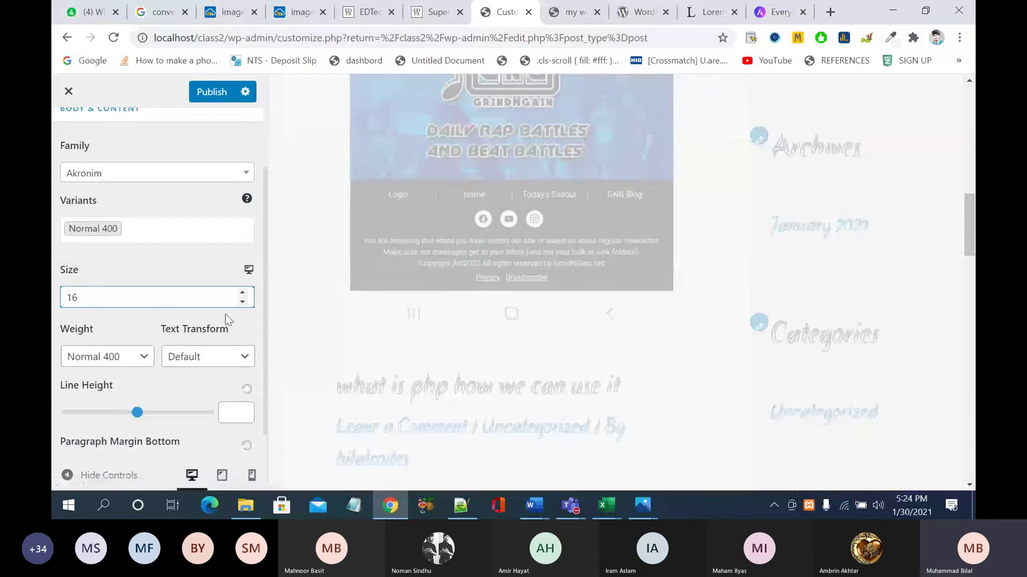
pyautogui.scroll(-1, 208, 332)
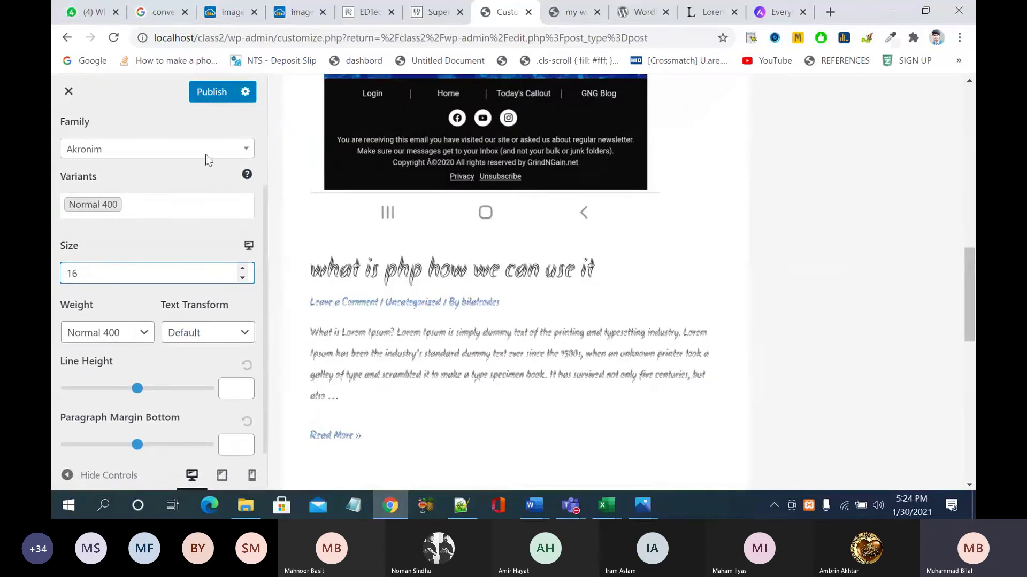
# Step: Publish the body font size change and set the body text transform to Uppercase
pyautogui.click(213, 94)
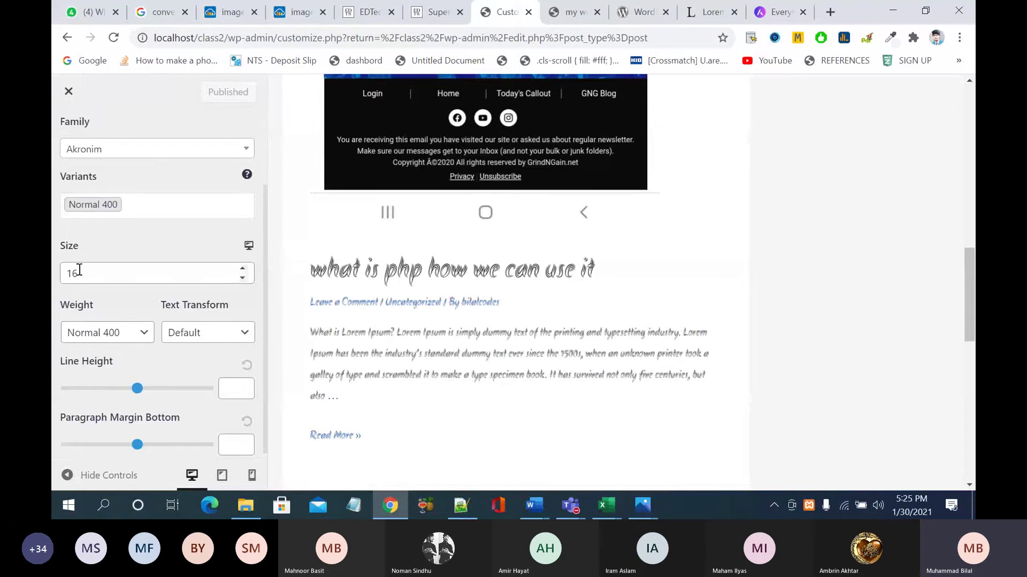
pyautogui.scroll(-1, 107, 308)
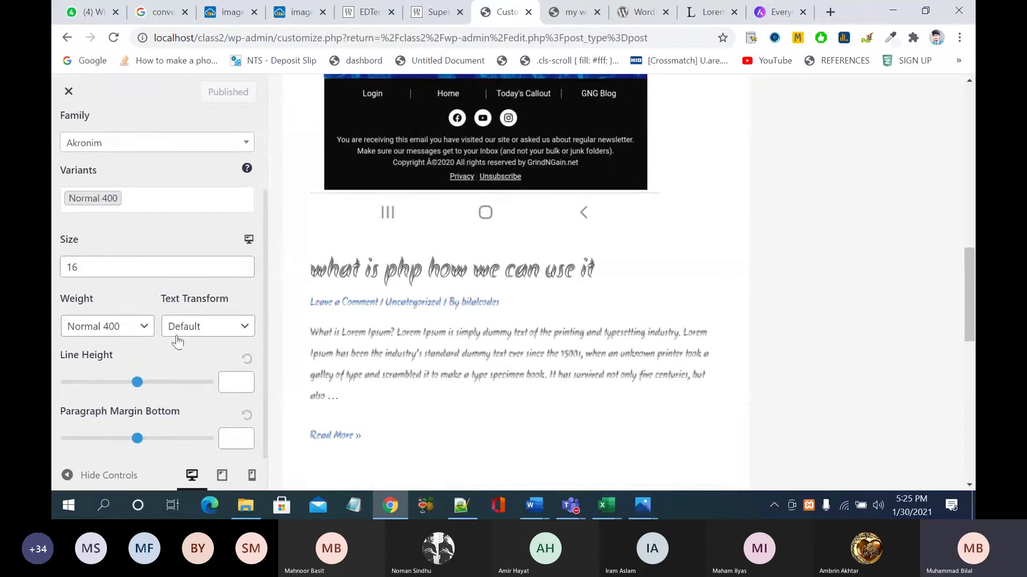
pyautogui.click(217, 327)
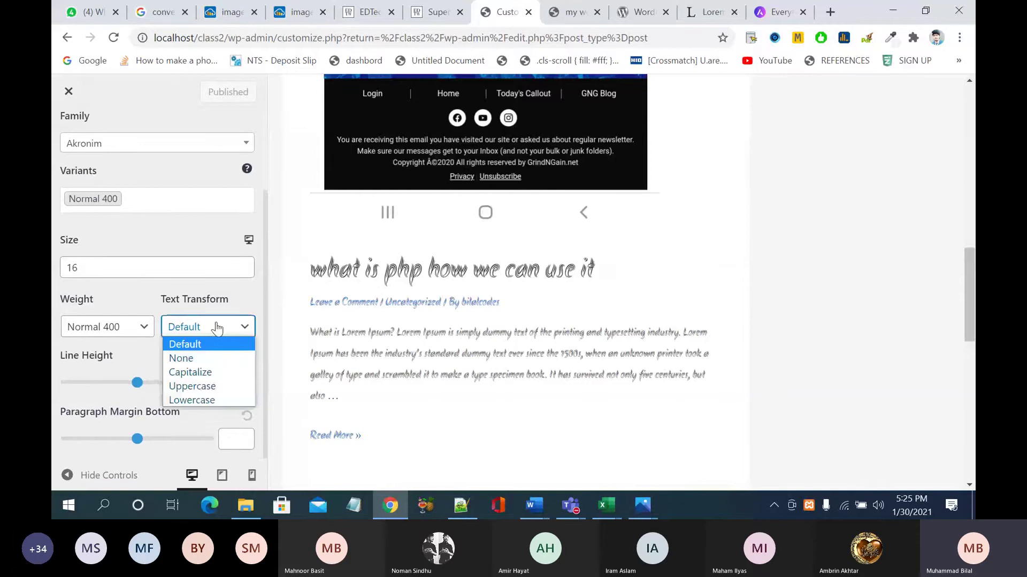
pyautogui.click(219, 385)
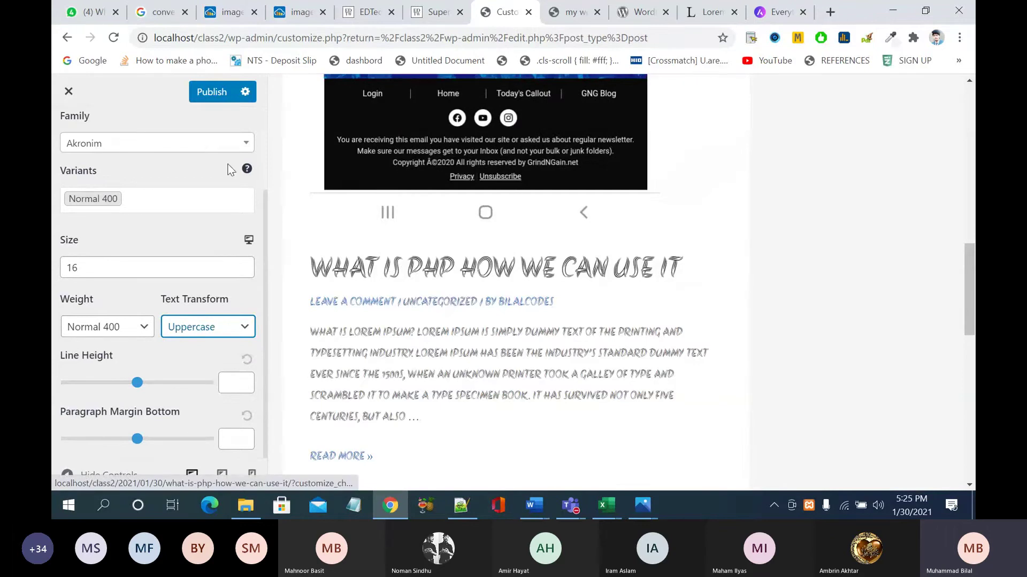
# Step: Change the body font family to Helvetica and publish the change
pyautogui.click(152, 144)
pyautogui.scroll(5, 148, 212)
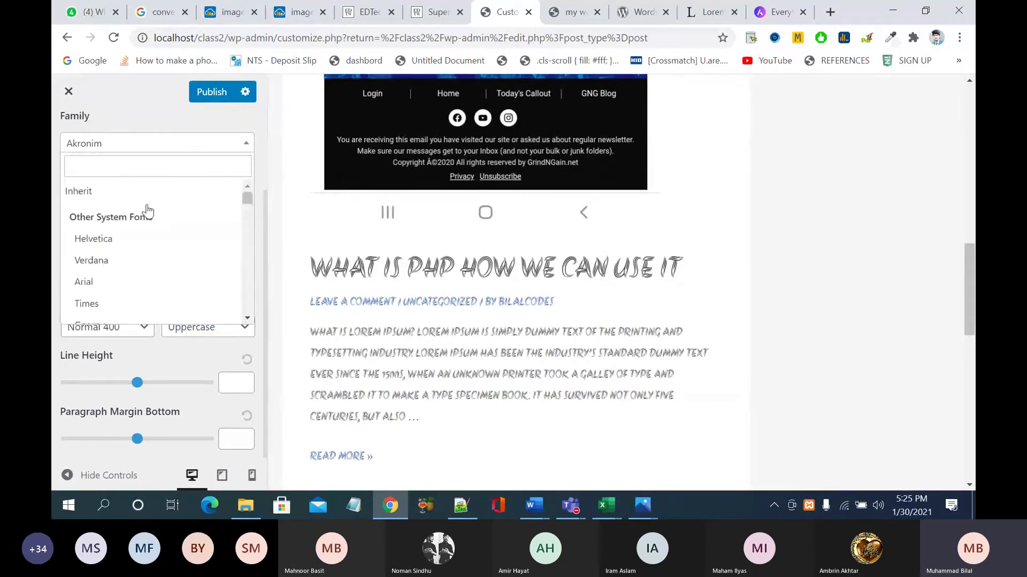
pyautogui.click(93, 239)
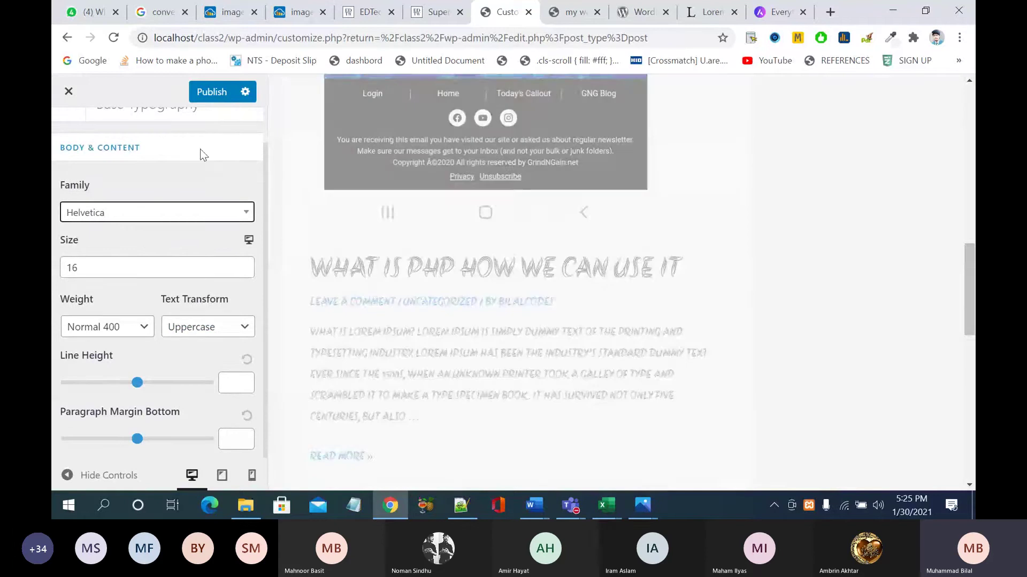
pyautogui.click(216, 92)
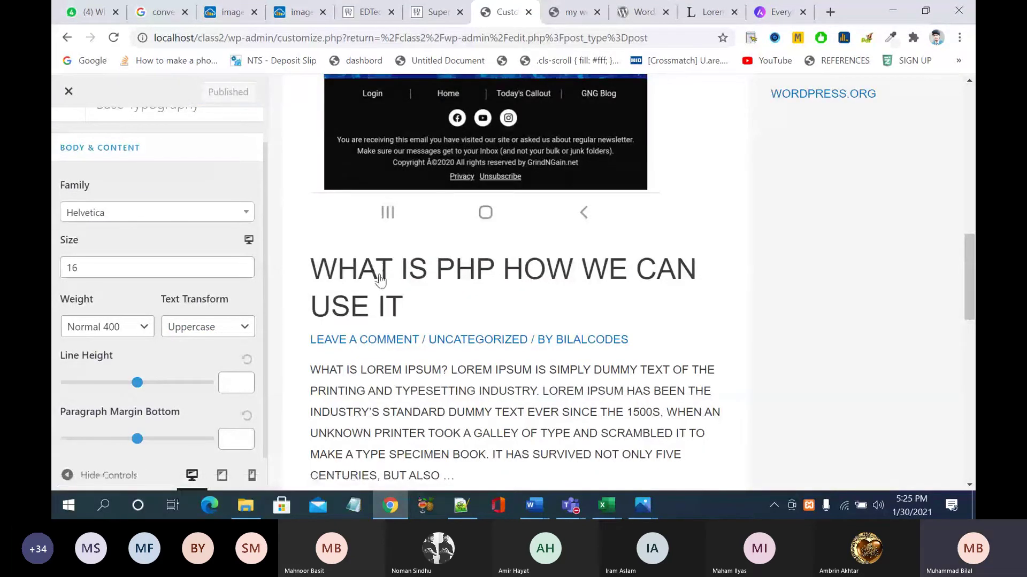
# Step: Set the body text transform to Lowercase and publish the change
pyautogui.click(221, 328)
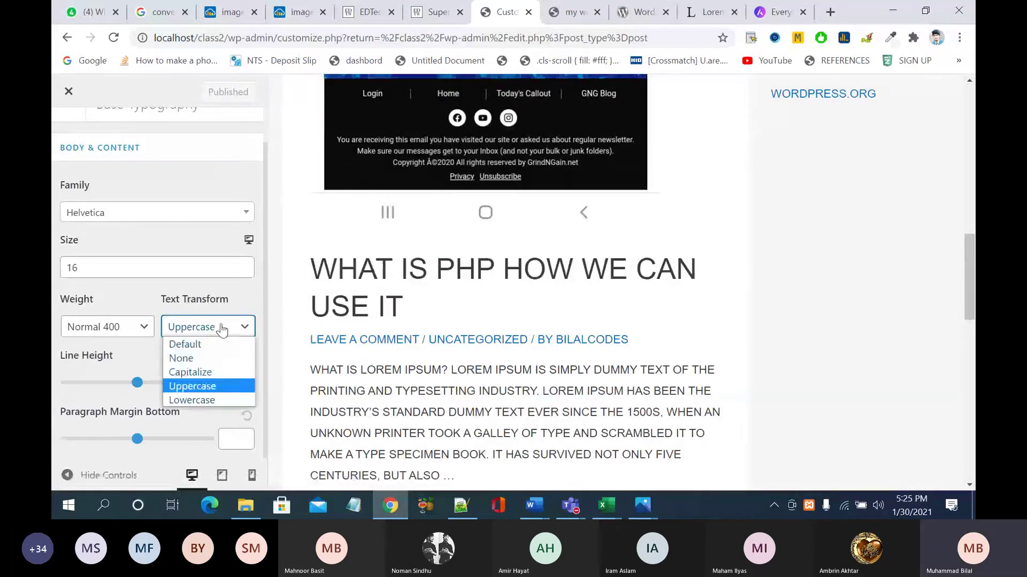
pyautogui.click(211, 401)
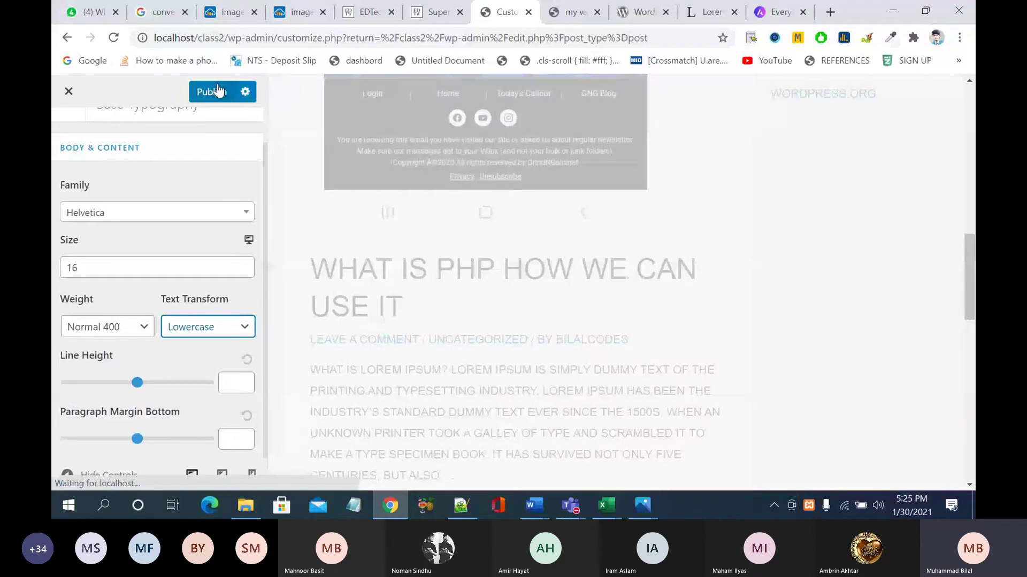
pyautogui.click(215, 92)
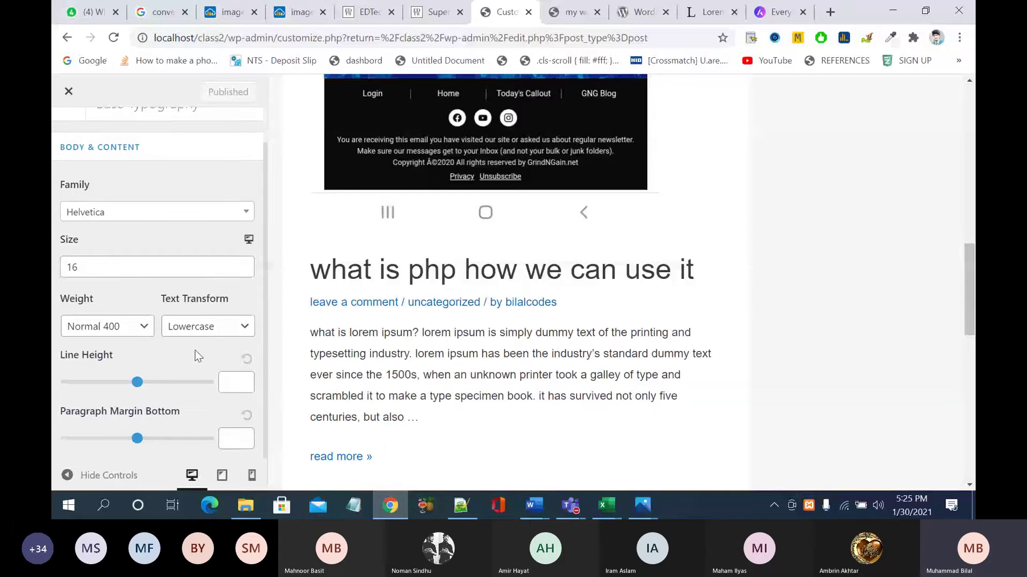
# Step: Set the body line height to 1.91 and the paragraph bottom margin to 3.08
pyautogui.scroll(-3, 369, 283)
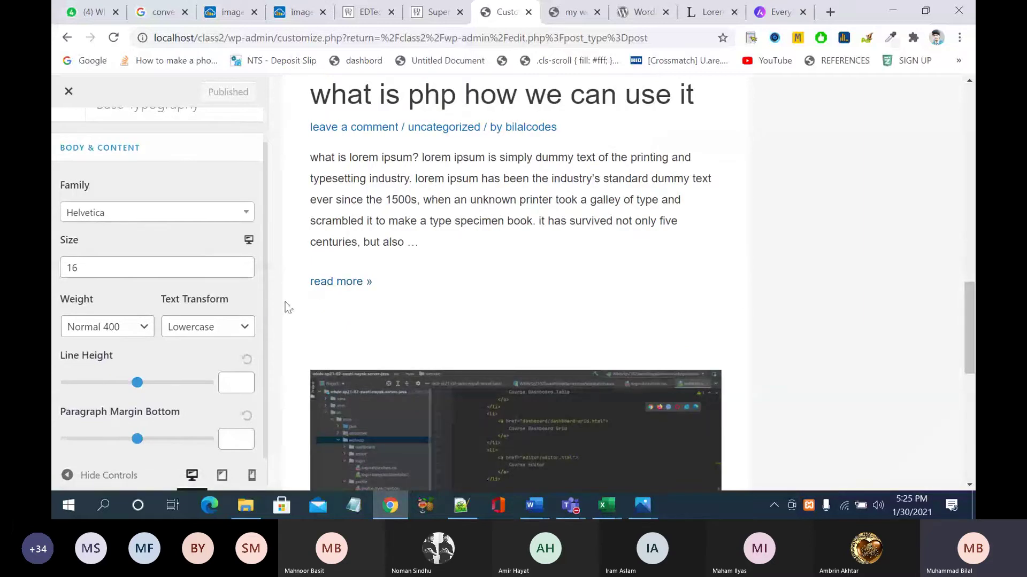
pyautogui.moveTo(137, 382); pyautogui.dragTo(187, 390)
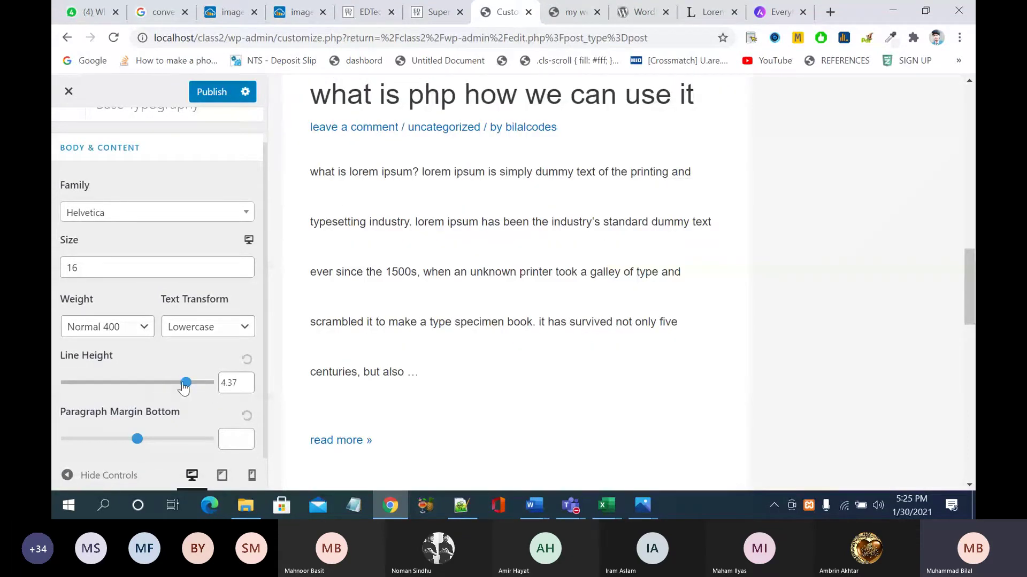
pyautogui.moveTo(185, 382); pyautogui.dragTo(150, 384)
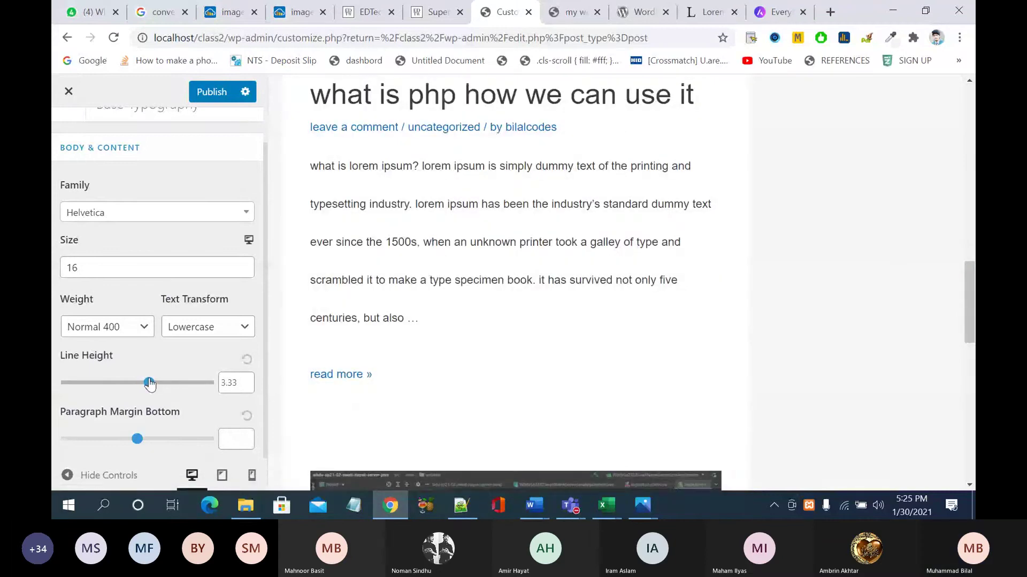
pyautogui.moveTo(149, 384); pyautogui.dragTo(100, 383)
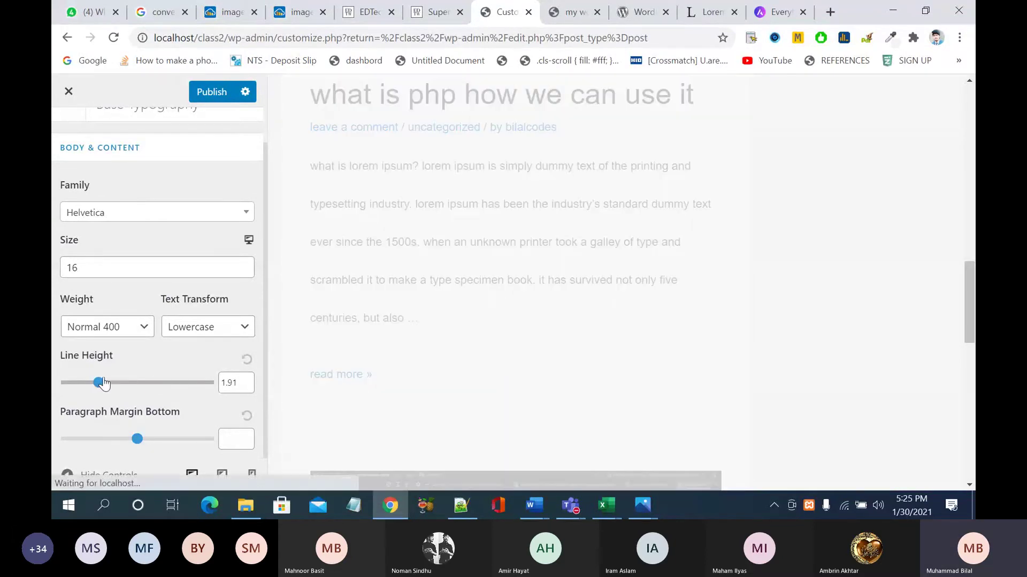
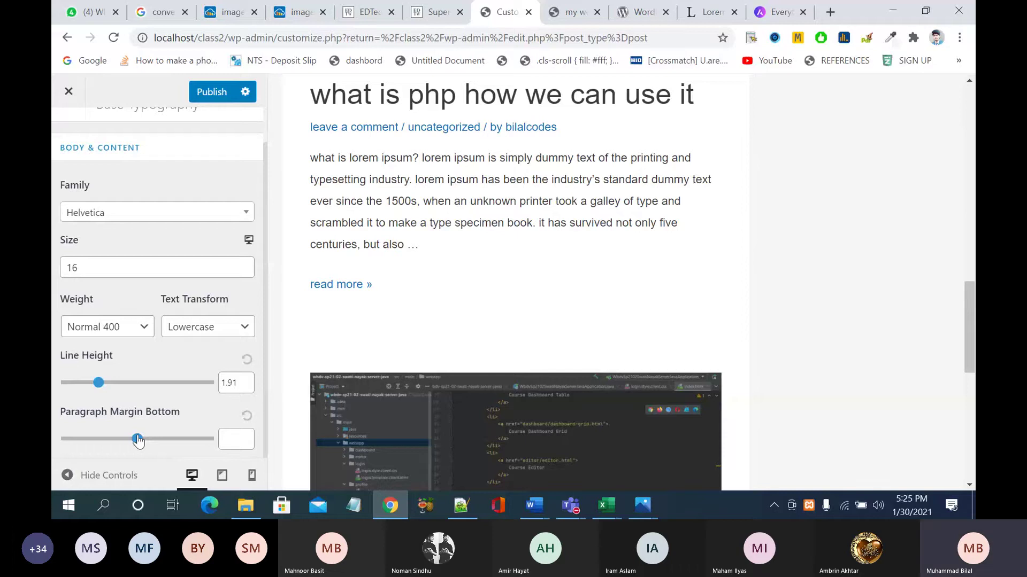
pyautogui.moveTo(139, 438)
pyautogui.mouseDown()
pyautogui.moveTo(199, 442)
pyautogui.moveTo(67, 442)
pyautogui.moveTo(148, 440)
pyautogui.mouseUp()
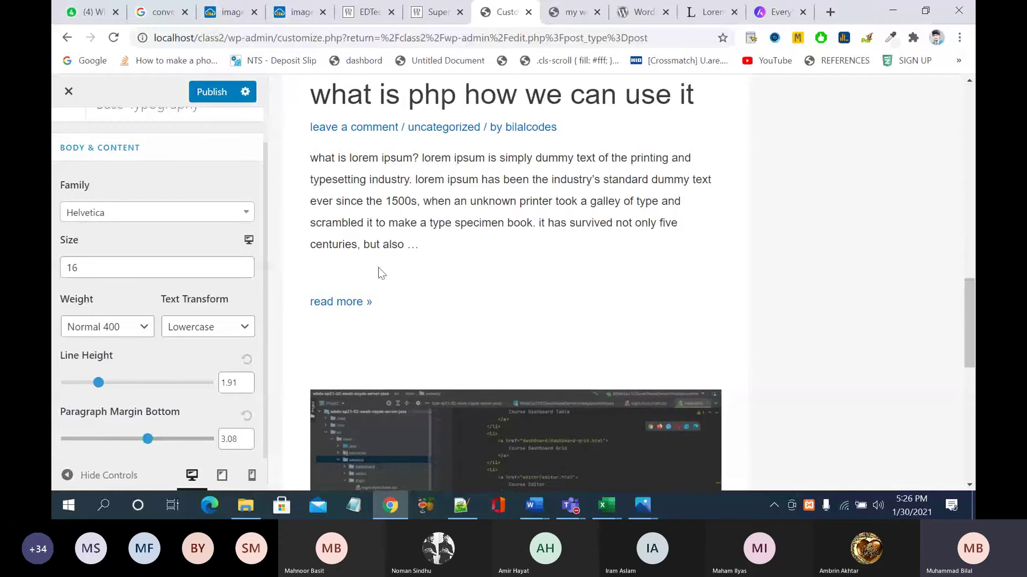
# Step: Reload the live website and examine the text styling of the blog posts
pyautogui.click(576, 14)
pyautogui.scroll(-2, 433, 321)
pyautogui.scroll(-10, 433, 321)
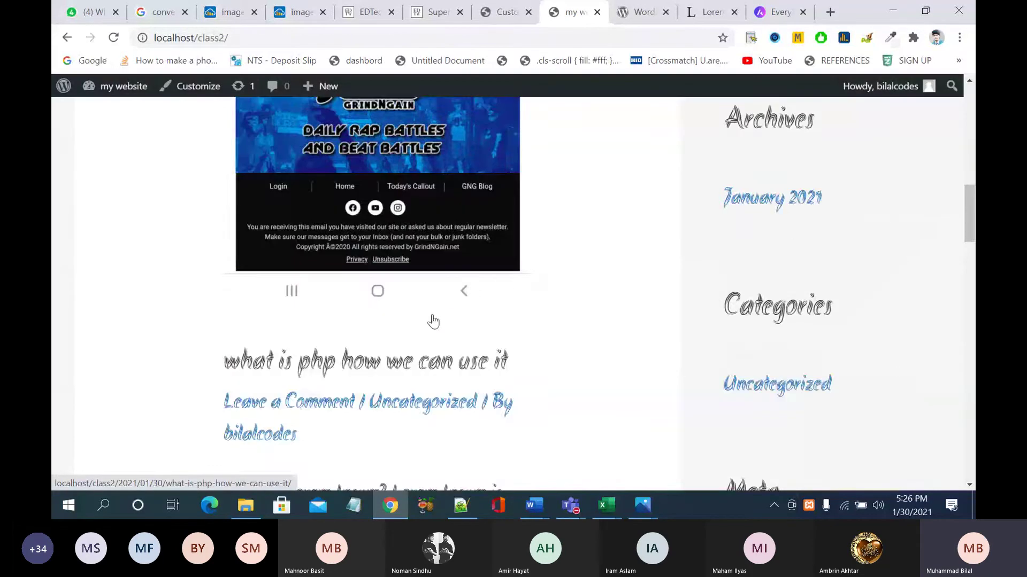
pyautogui.scroll(2, 294, 223)
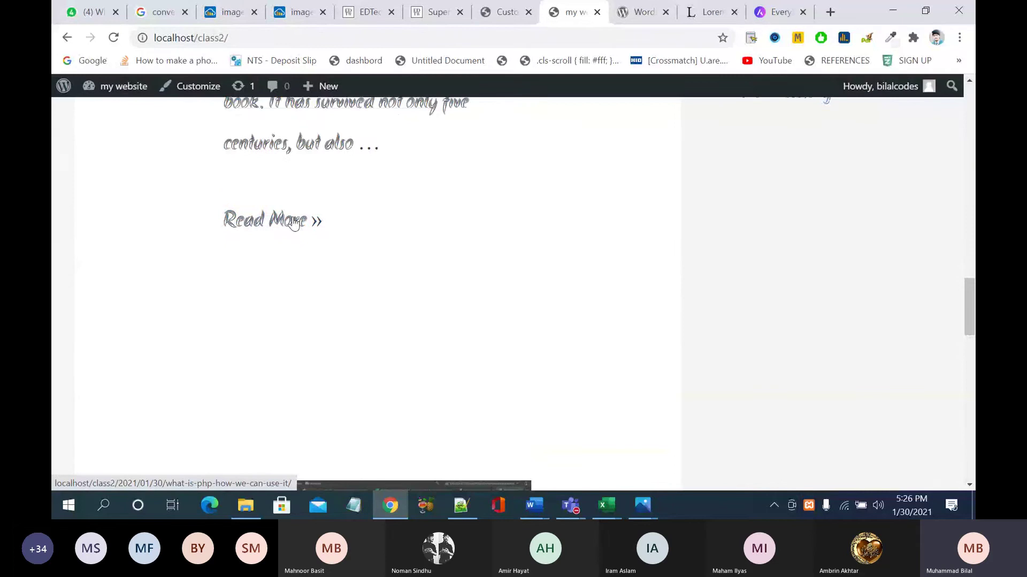
pyautogui.click(113, 37)
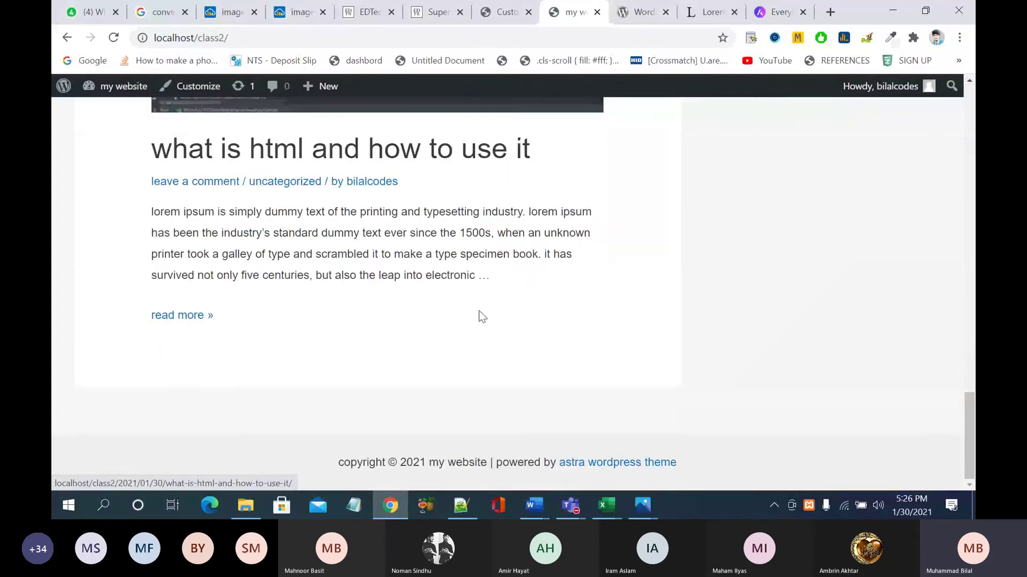
# Step: Return to the theme customizer and open the Headings settings of the global typography
pyautogui.click(504, 11)
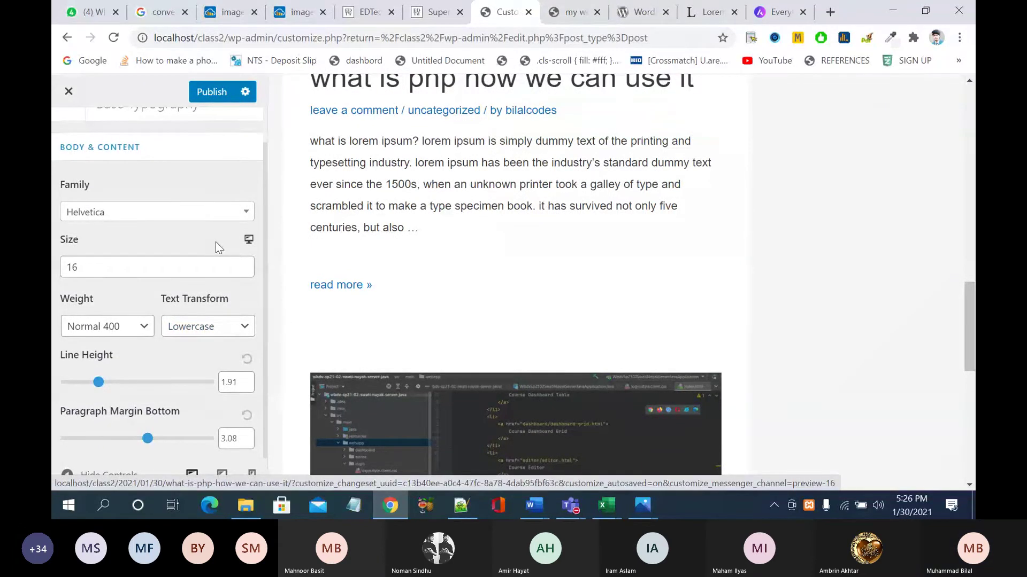
pyautogui.scroll(2, 216, 242)
pyautogui.click(67, 134)
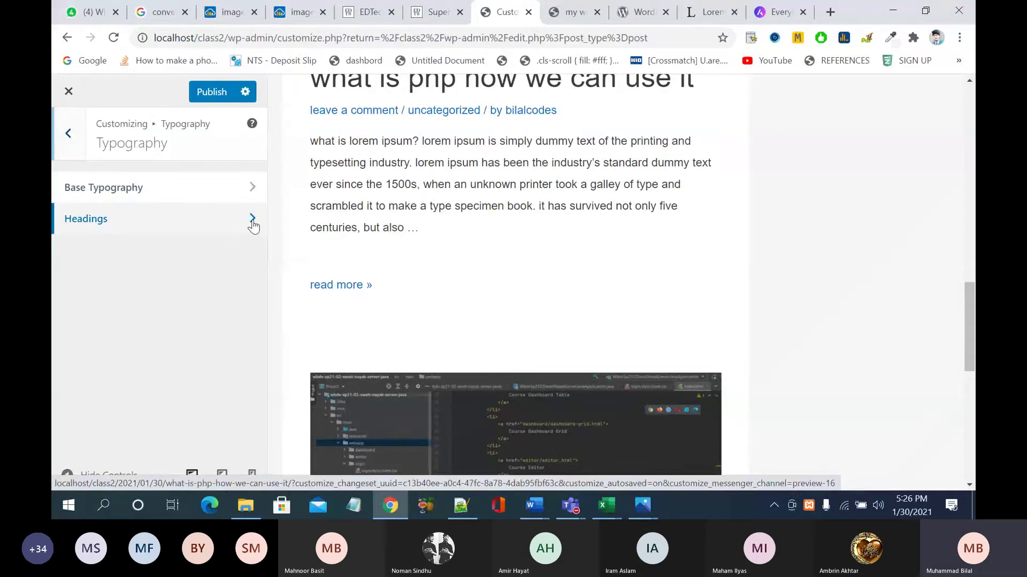
pyautogui.press('Escape')
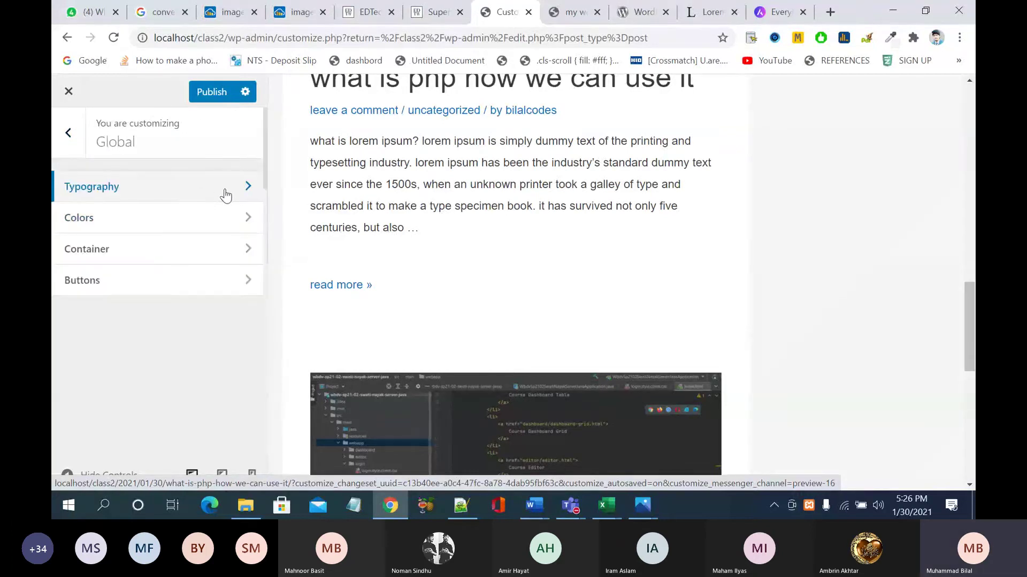
pyautogui.click(237, 191)
pyautogui.click(188, 231)
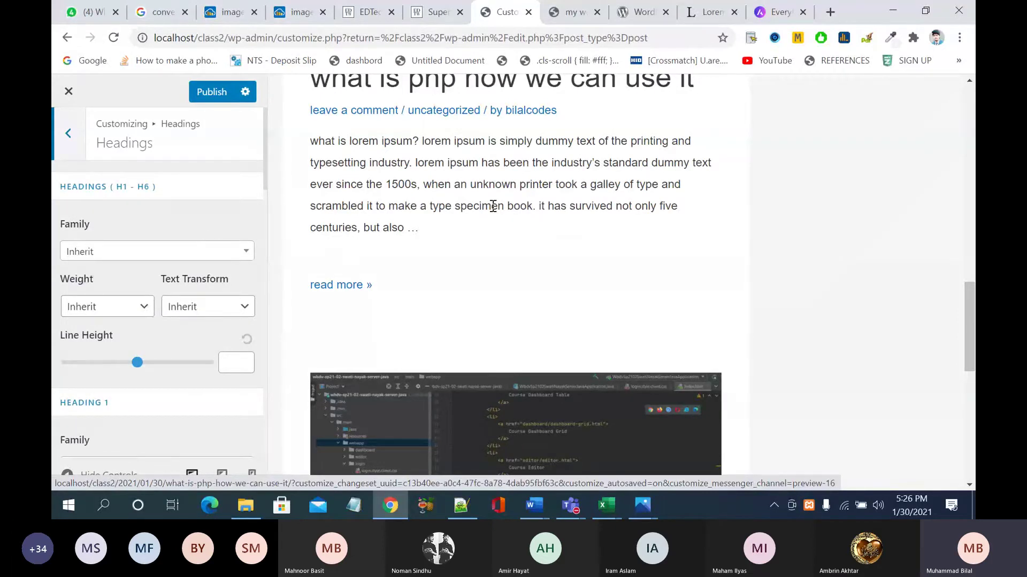
# Step: Open the "what is php how we can use it" post in the customizer preview to view its headings
pyautogui.scroll(4, 600, 186)
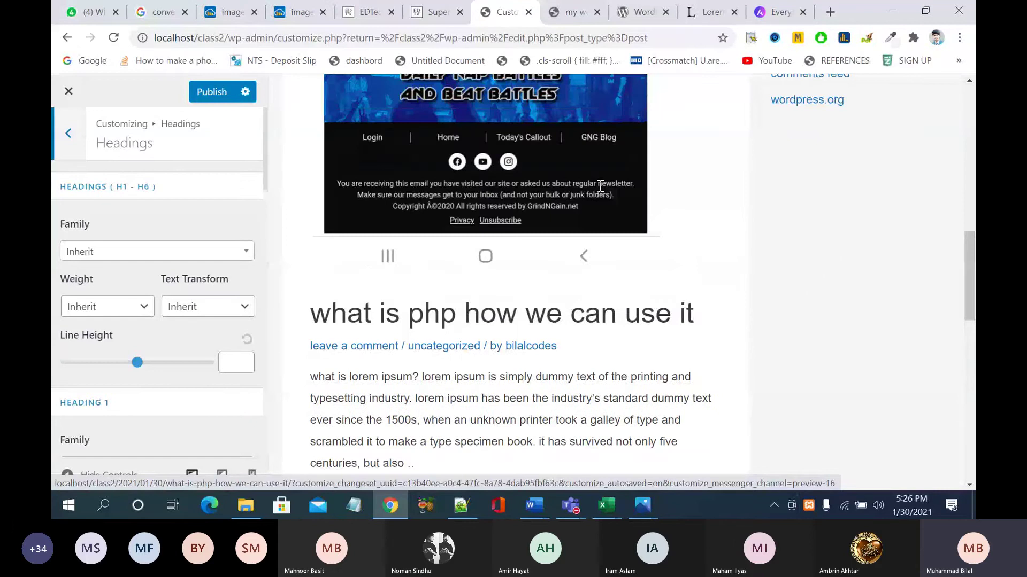
pyautogui.moveTo(699, 315); pyautogui.dragTo(284, 314)
pyautogui.click(322, 316)
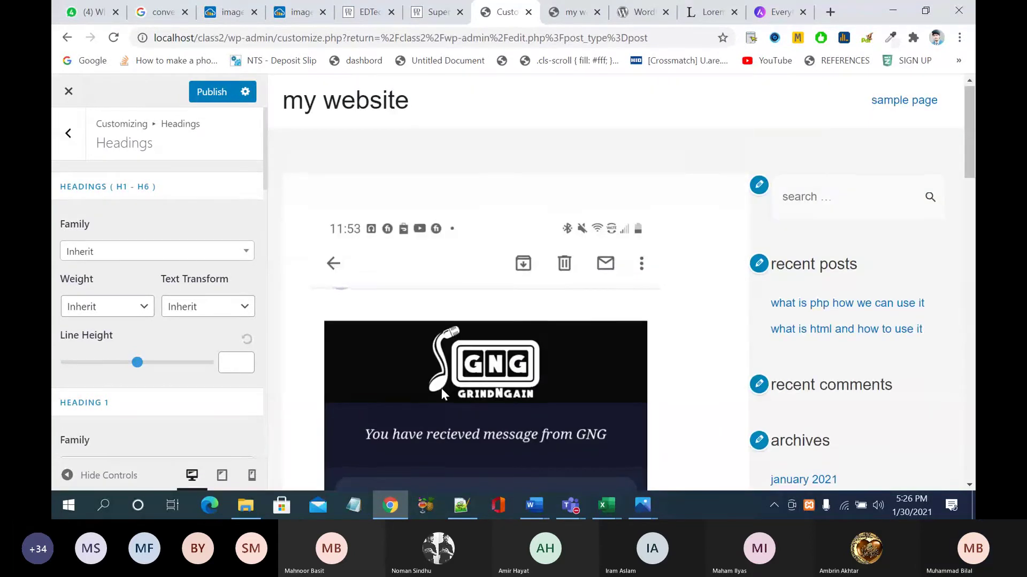
pyautogui.scroll(-8, 441, 388)
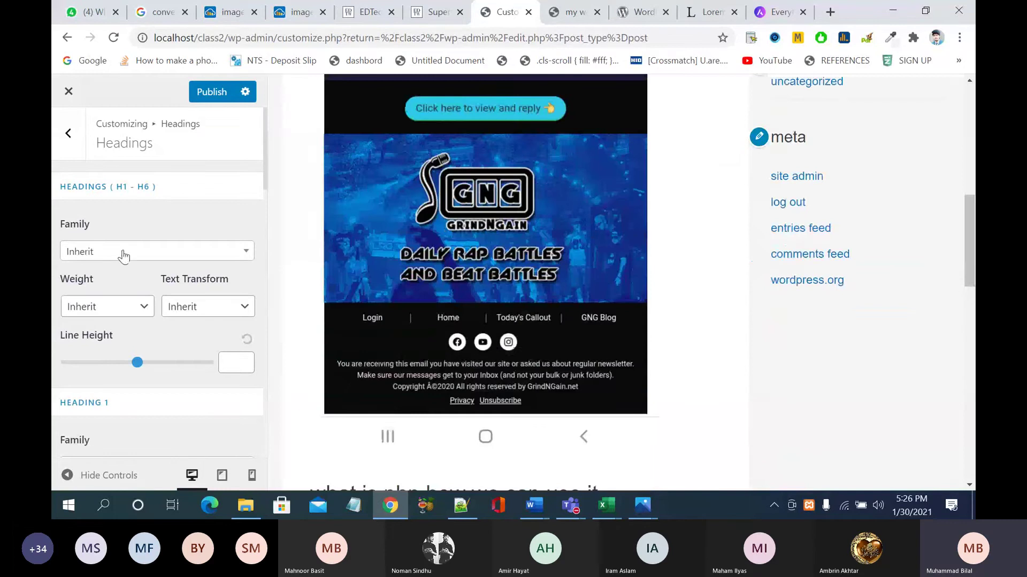
# Step: Set the font family of headings H1 to H6 to Adamina
pyautogui.click(124, 254)
pyautogui.scroll(-5, 145, 363)
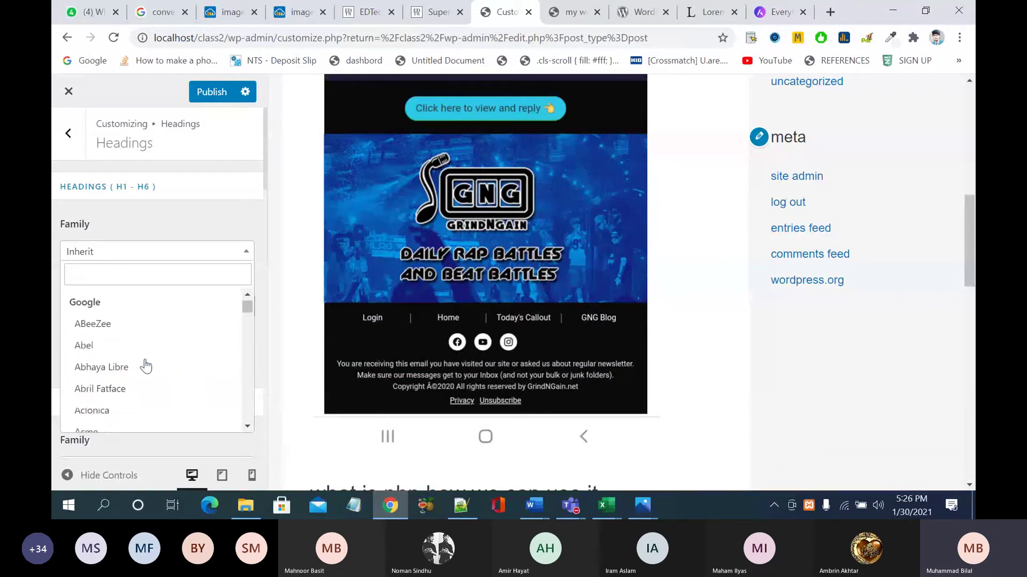
pyautogui.click(166, 378)
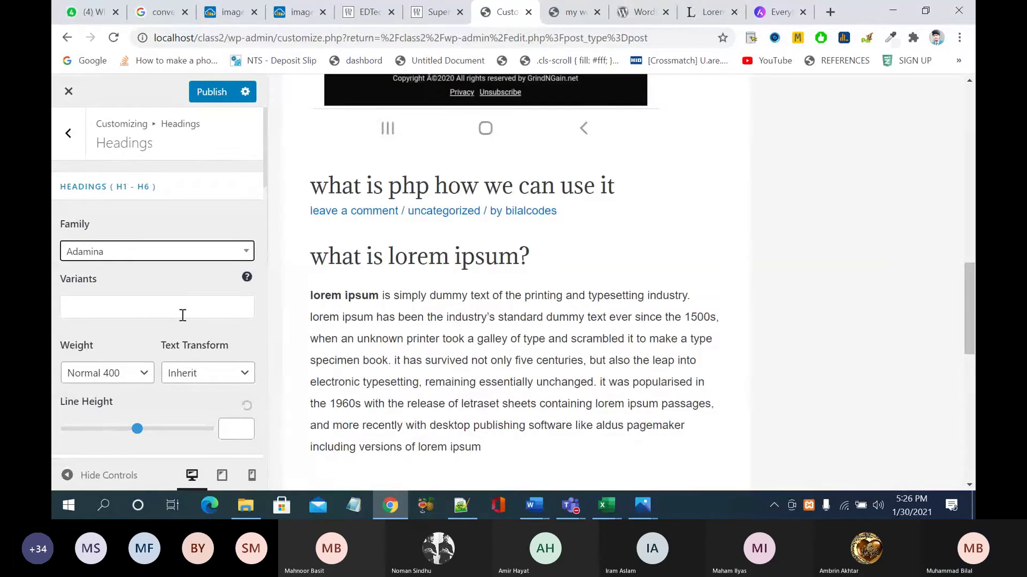
# Step: Check the weight and variant options offered for the H1 to H6 headings font, leaving the weight at Normal 400
pyautogui.scroll(-2, 183, 312)
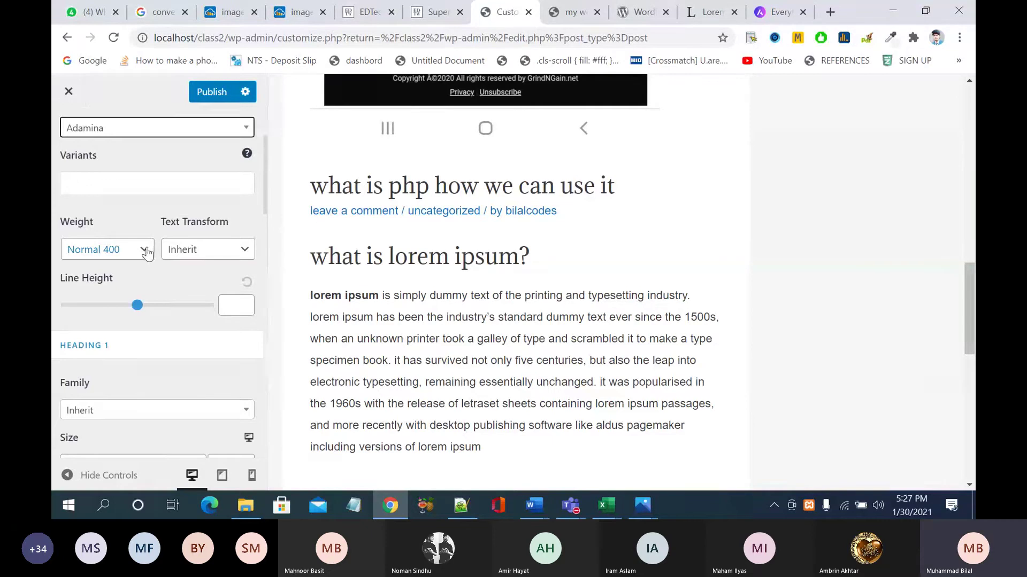
pyautogui.click(146, 250)
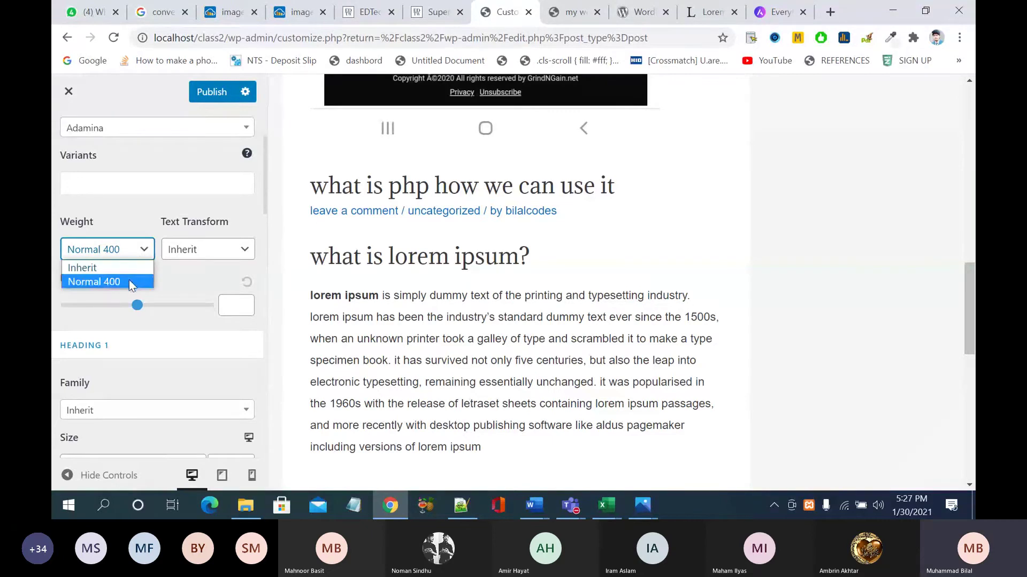
pyautogui.click(129, 281)
pyautogui.click(166, 180)
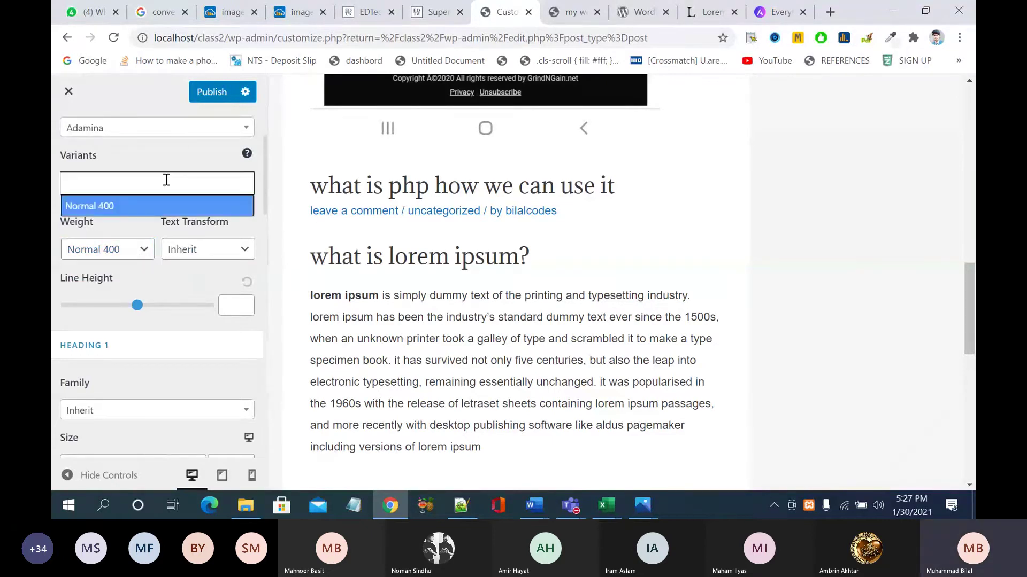
pyautogui.write('b')
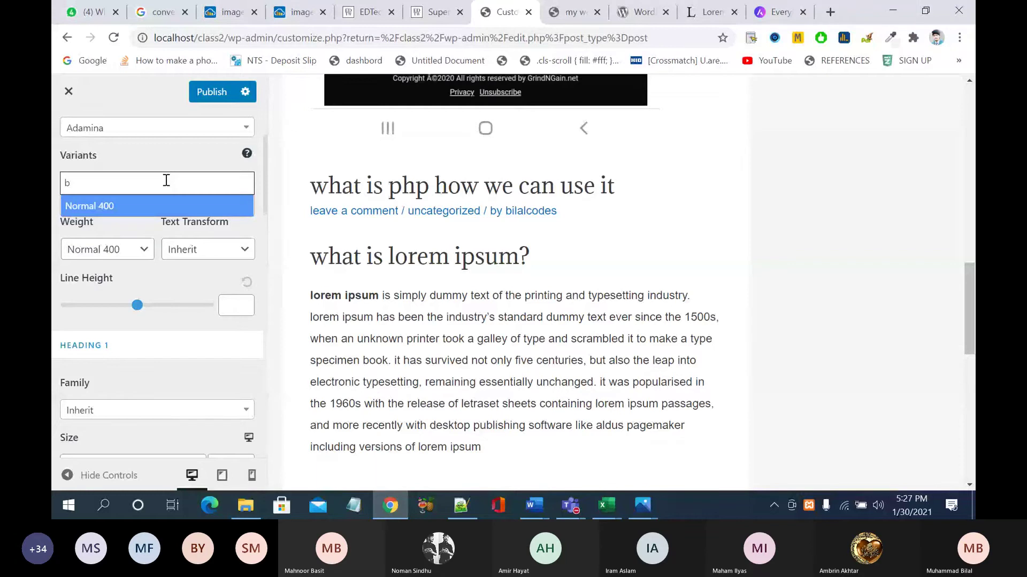
pyautogui.press('BackSpace')
pyautogui.click(188, 285)
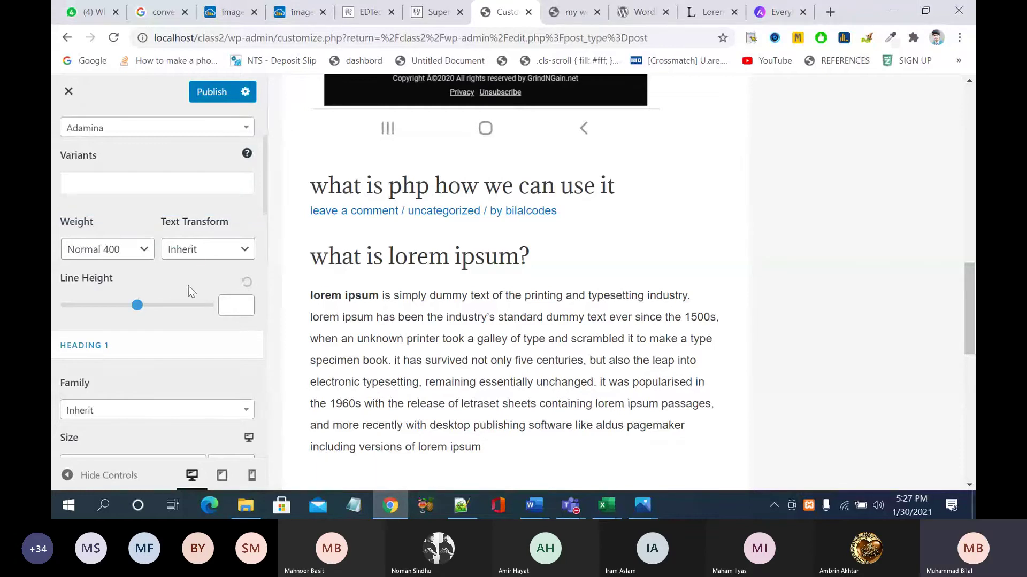
# Step: Set the text transform of headings H1 to H6 to Capitalize
pyautogui.click(220, 252)
pyautogui.click(217, 296)
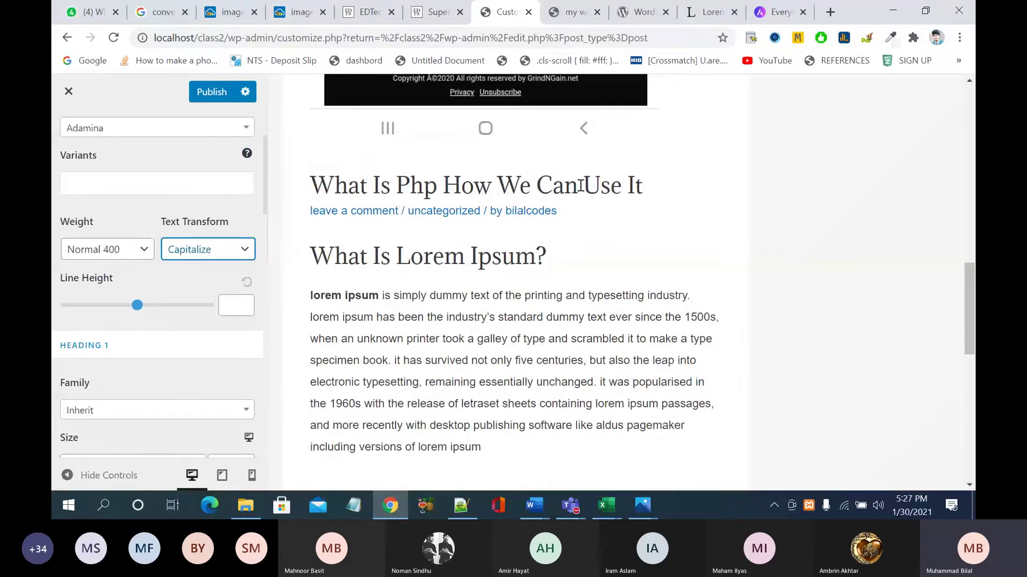
pyautogui.scroll(-3, 173, 339)
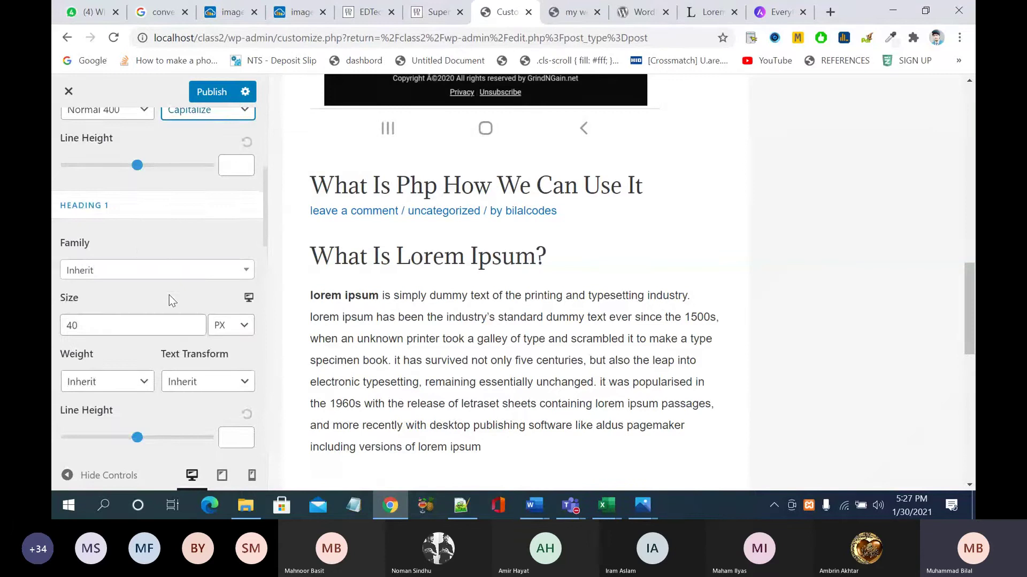
# Step: Review the individual family, size, weight, text transform and line height settings for Heading 1 through Heading 6
pyautogui.scroll(-4, 169, 294)
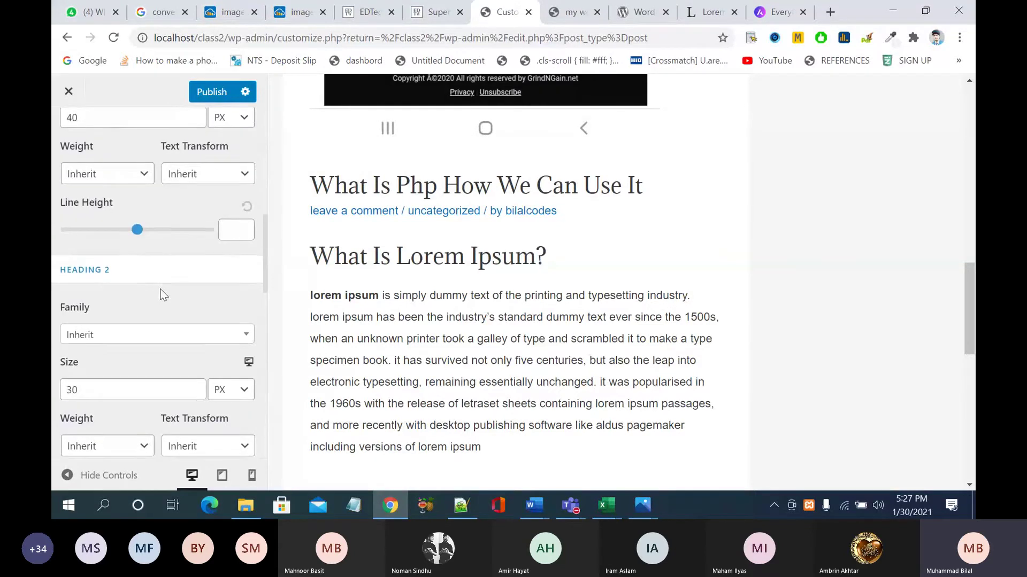
pyautogui.scroll(-4, 162, 295)
pyautogui.scroll(-3, 125, 274)
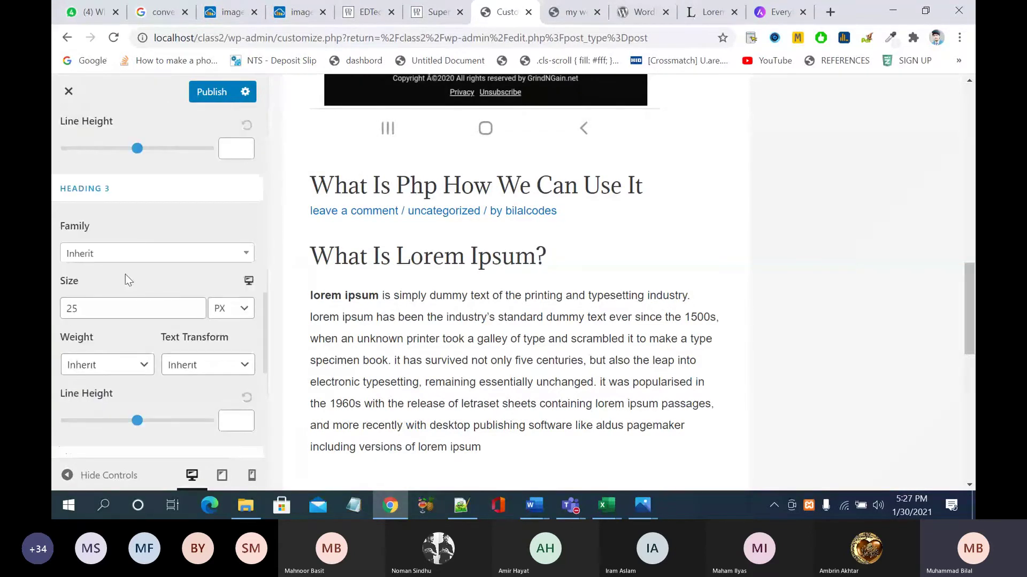
pyautogui.scroll(-3, 125, 274)
pyautogui.scroll(-2, 125, 274)
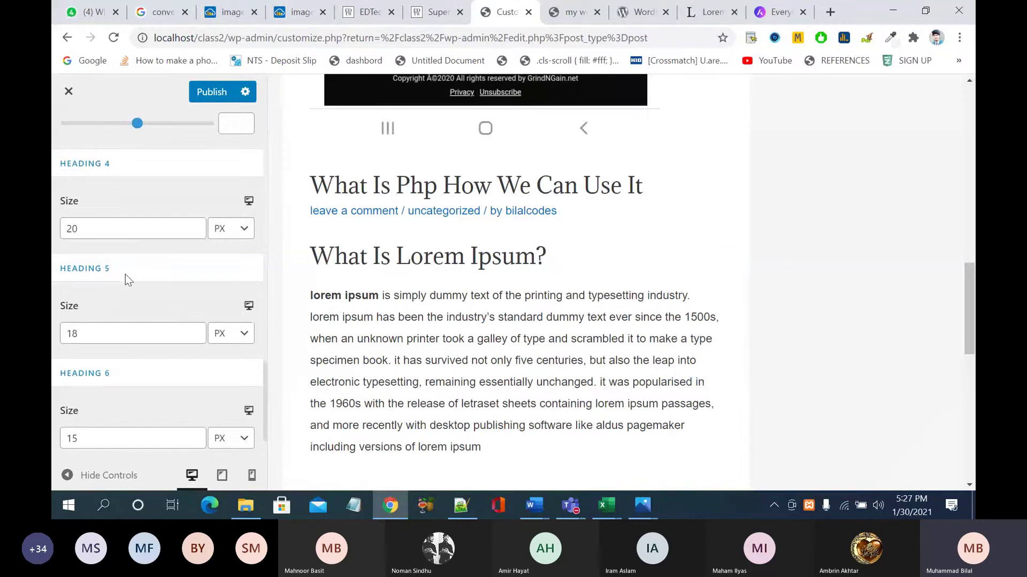
pyautogui.scroll(-1, 125, 274)
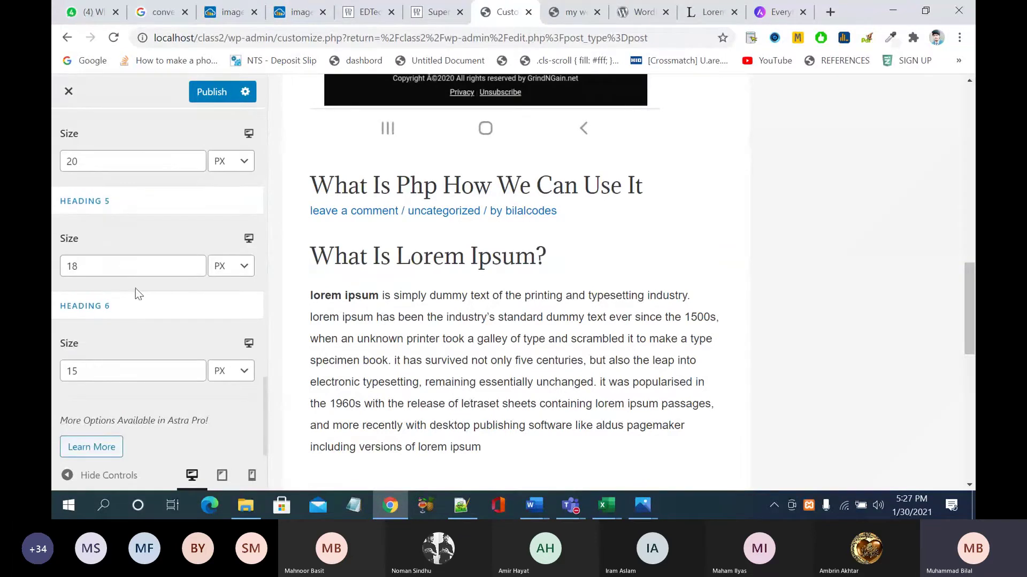
pyautogui.scroll(-1, 136, 288)
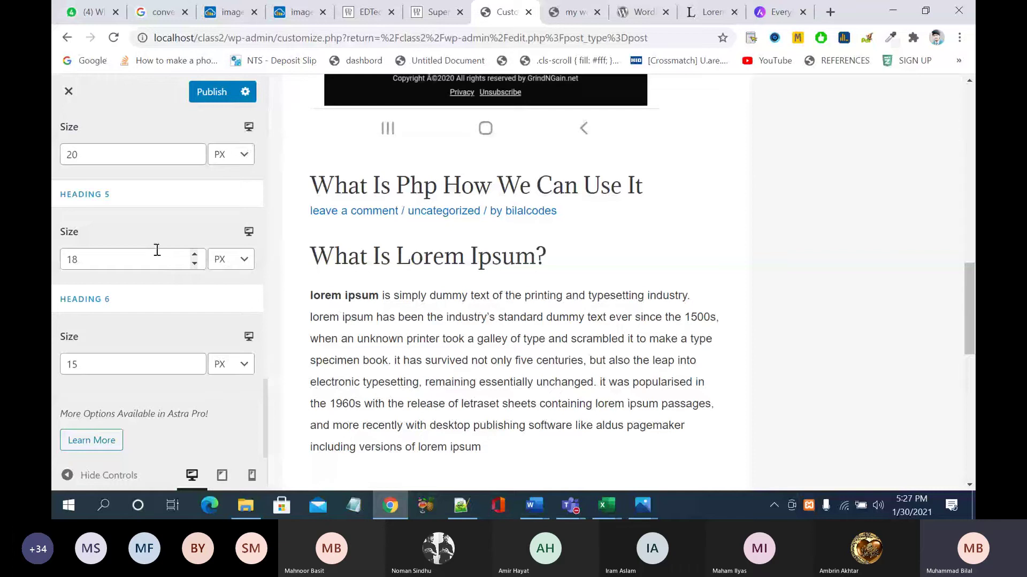
pyautogui.scroll(4, 157, 250)
pyautogui.scroll(3, 157, 253)
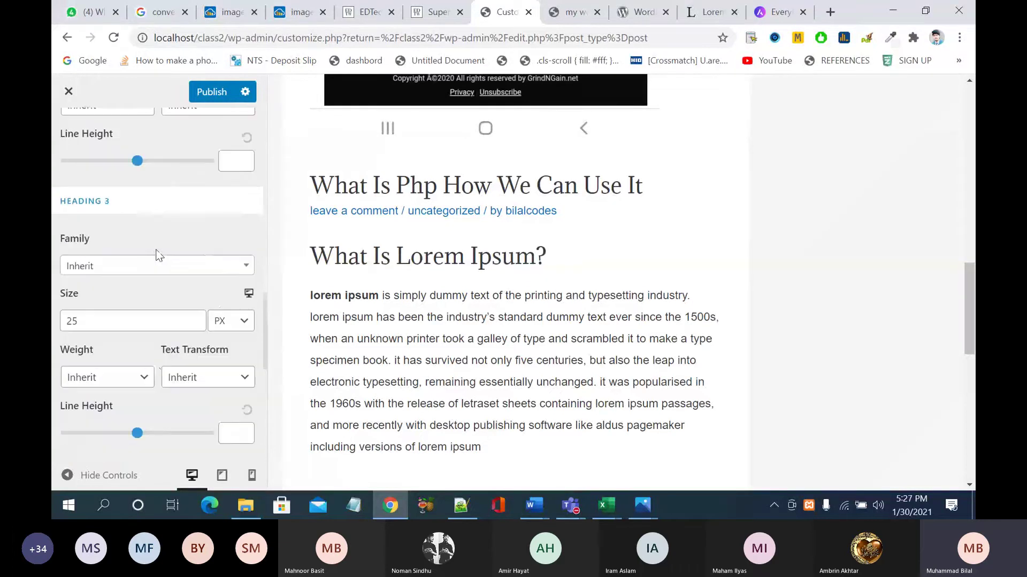
pyautogui.scroll(8, 159, 255)
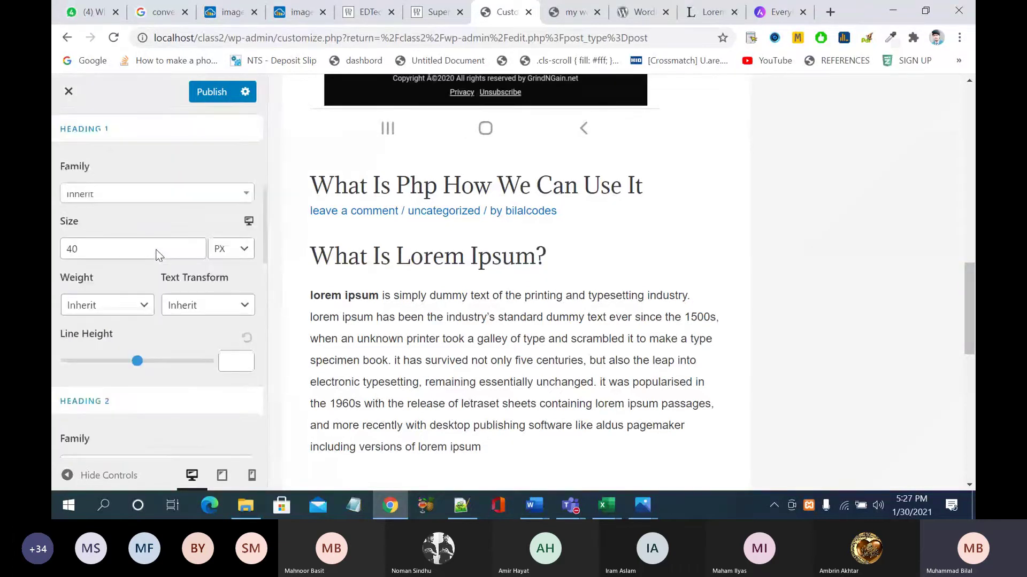
pyautogui.scroll(5, 158, 256)
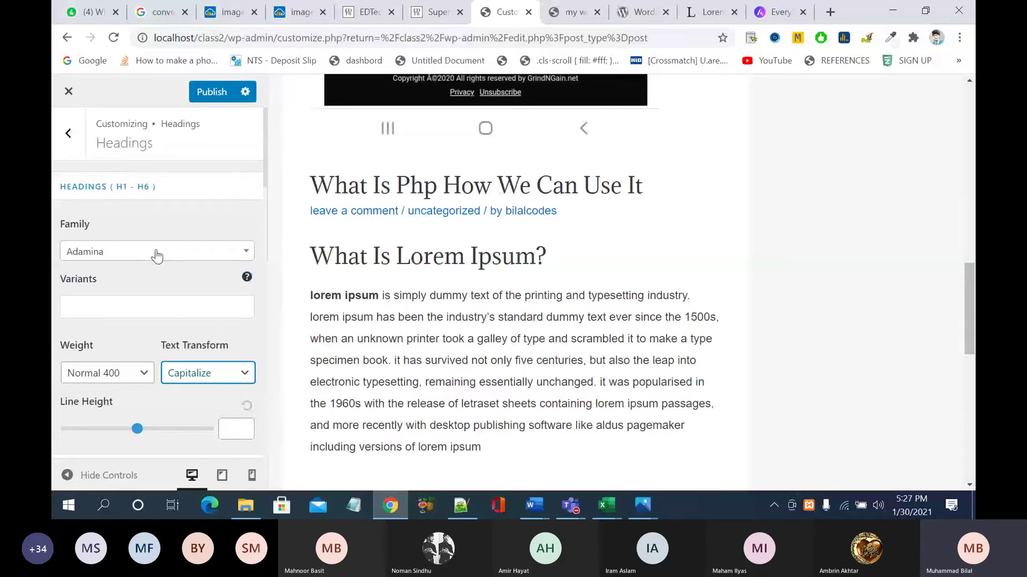
# Step: Set the site's text color to red #c81010 in the global base colors
pyautogui.click(68, 133)
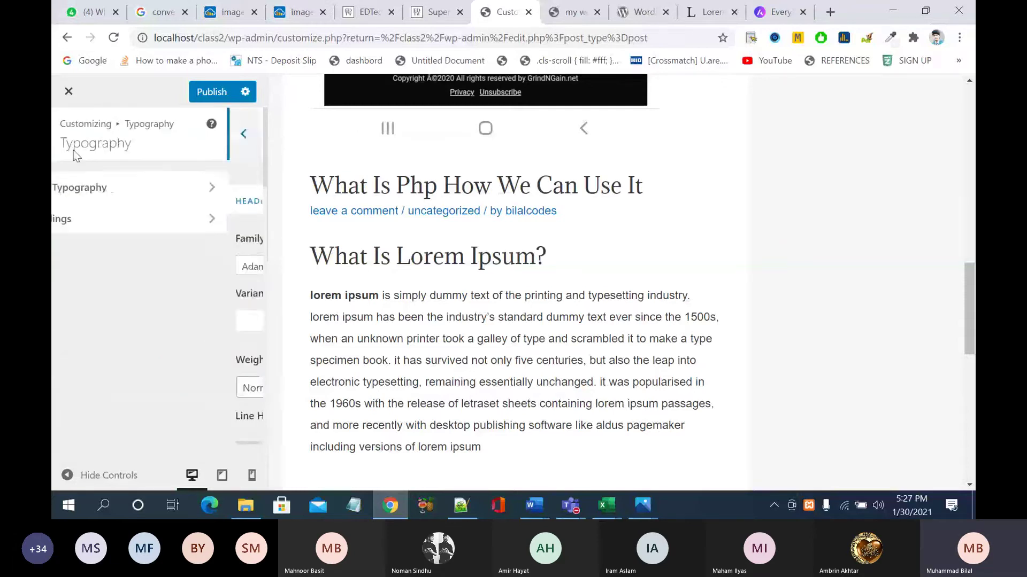
pyautogui.click(150, 233)
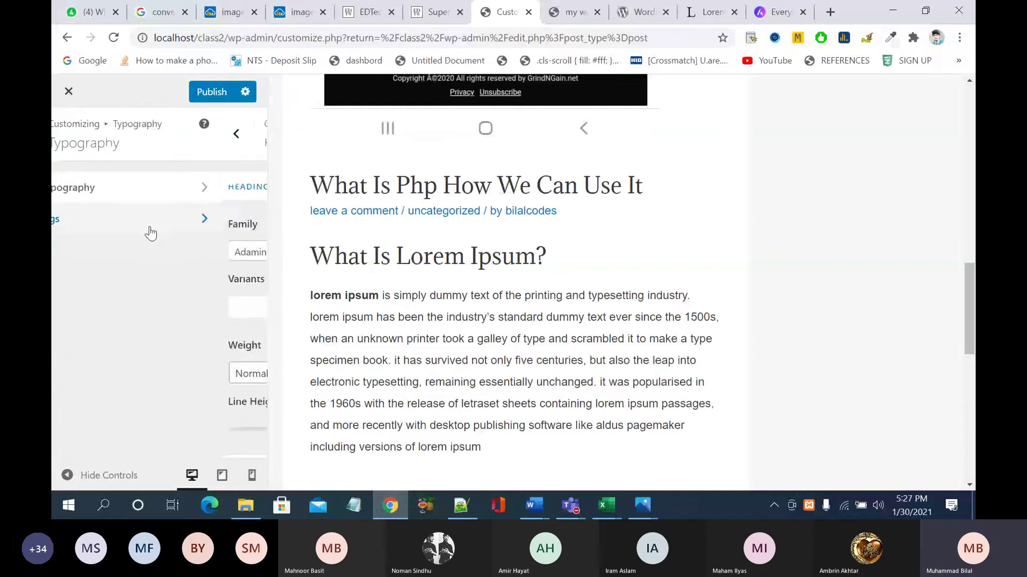
pyautogui.click(74, 149)
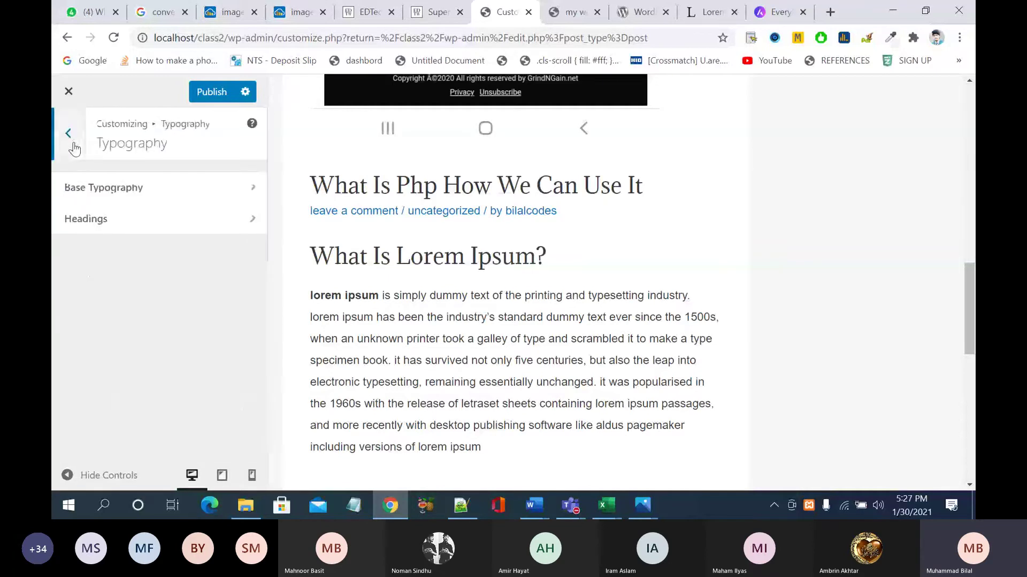
pyautogui.click(72, 142)
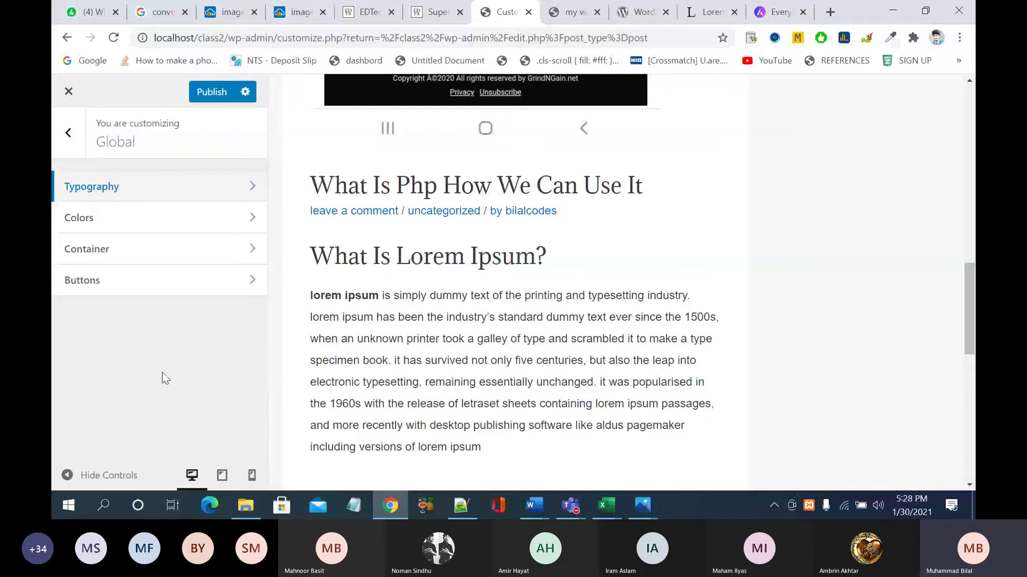
pyautogui.click(180, 223)
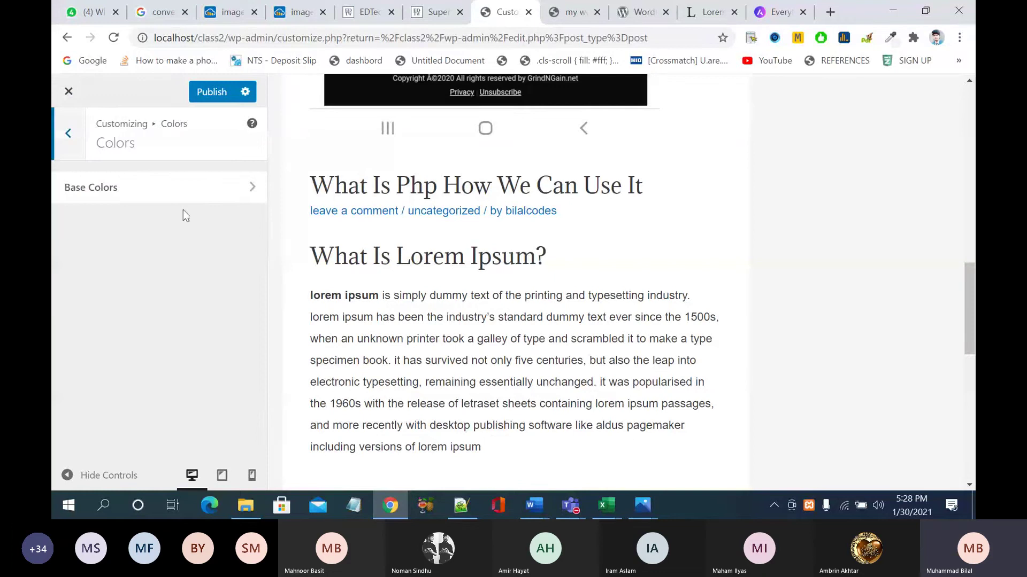
pyautogui.click(193, 196)
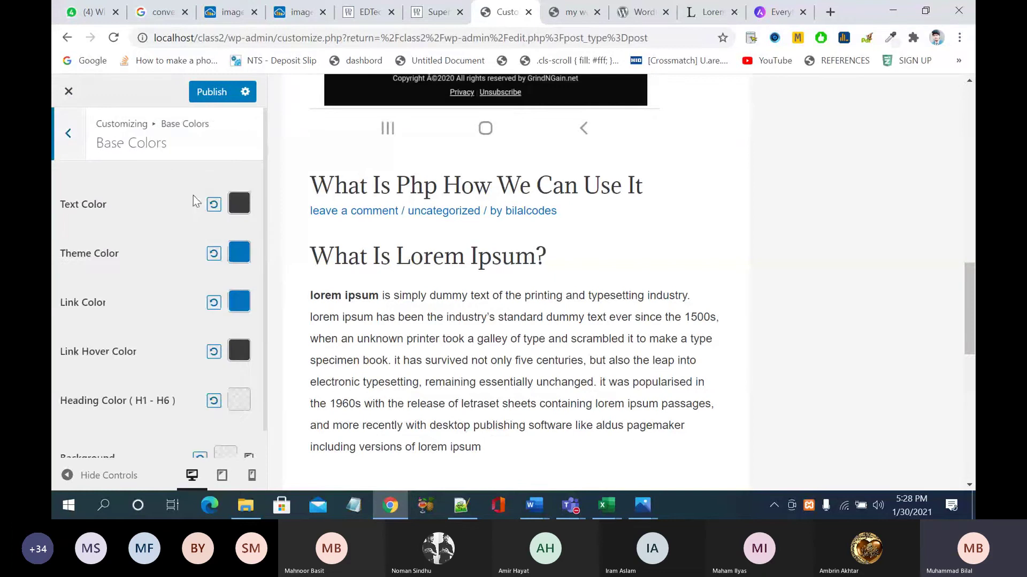
pyautogui.click(243, 209)
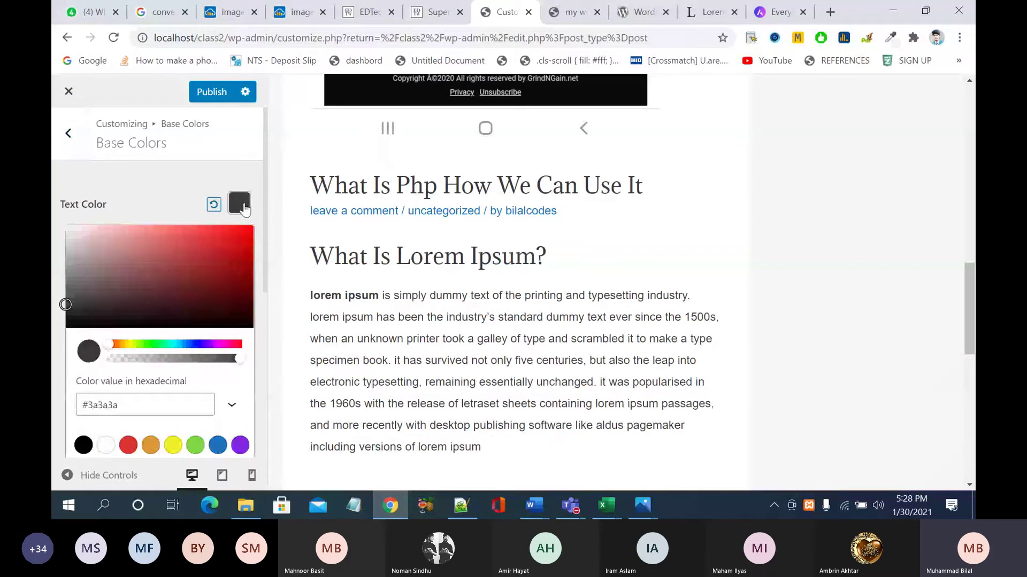
pyautogui.moveTo(239, 254); pyautogui.dragTo(239, 248)
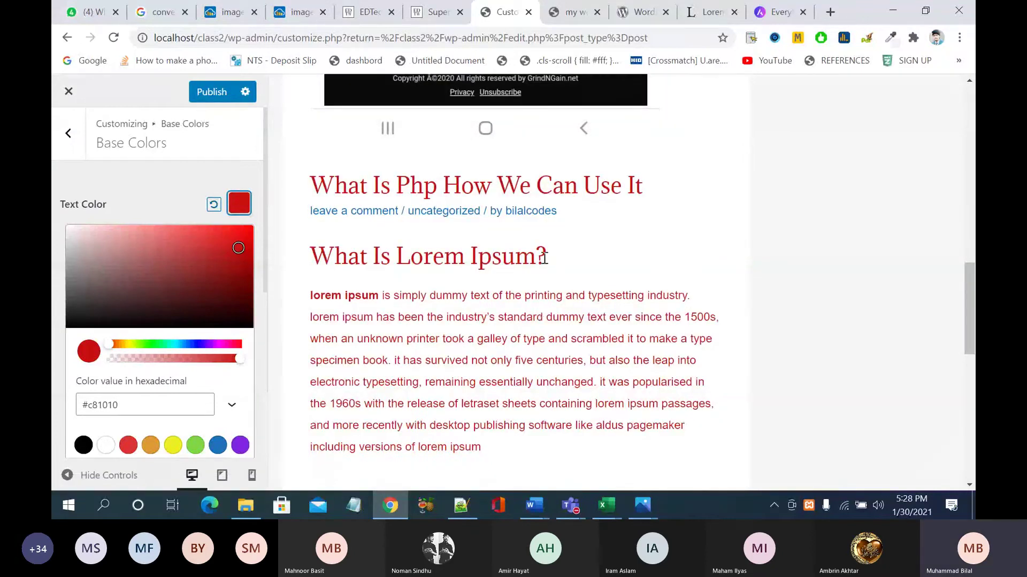
pyautogui.click(171, 206)
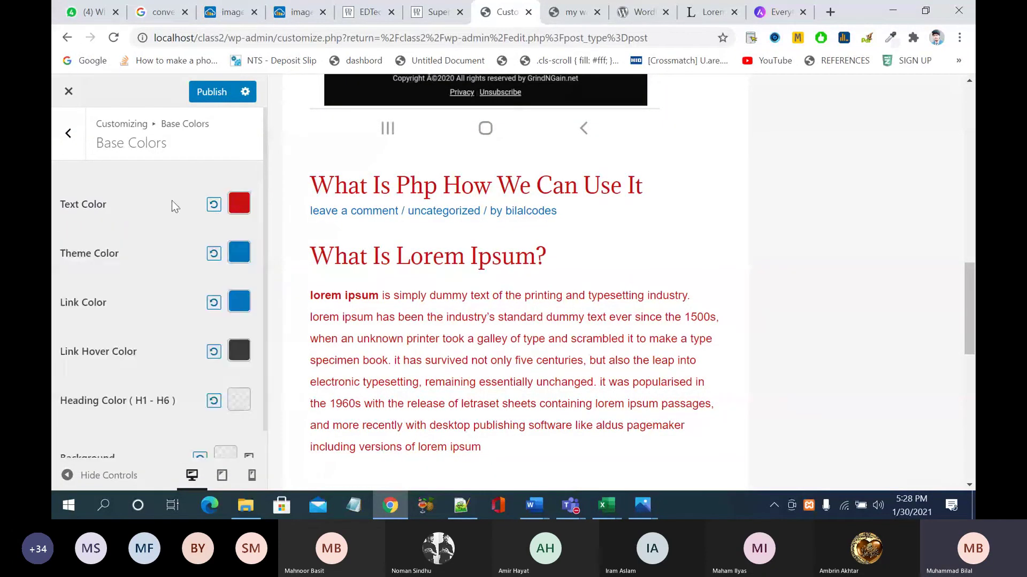
# Step: Change the theme color to purple and publish the customizer changes
pyautogui.click(241, 259)
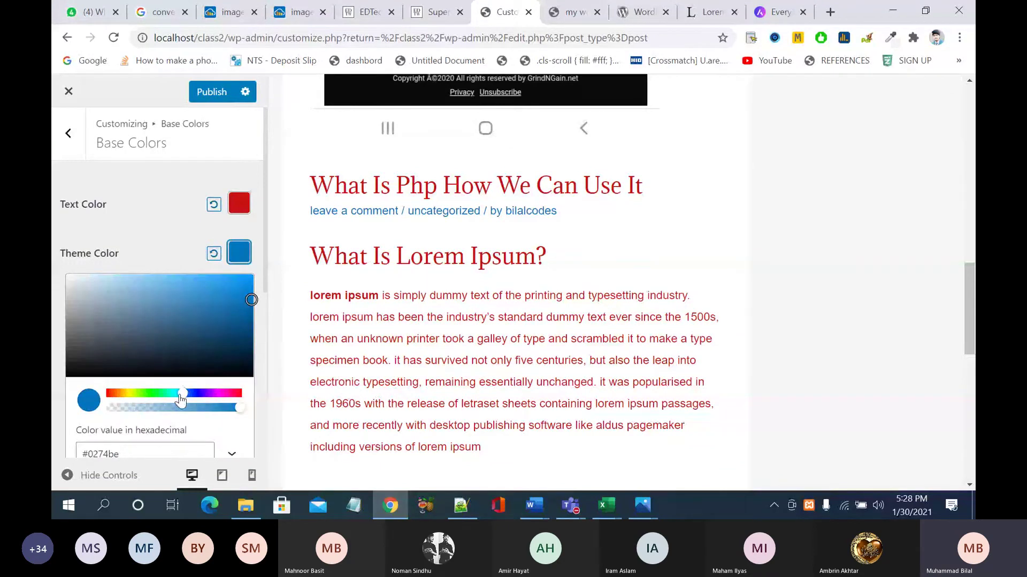
pyautogui.moveTo(181, 399); pyautogui.dragTo(210, 396)
pyautogui.click(208, 91)
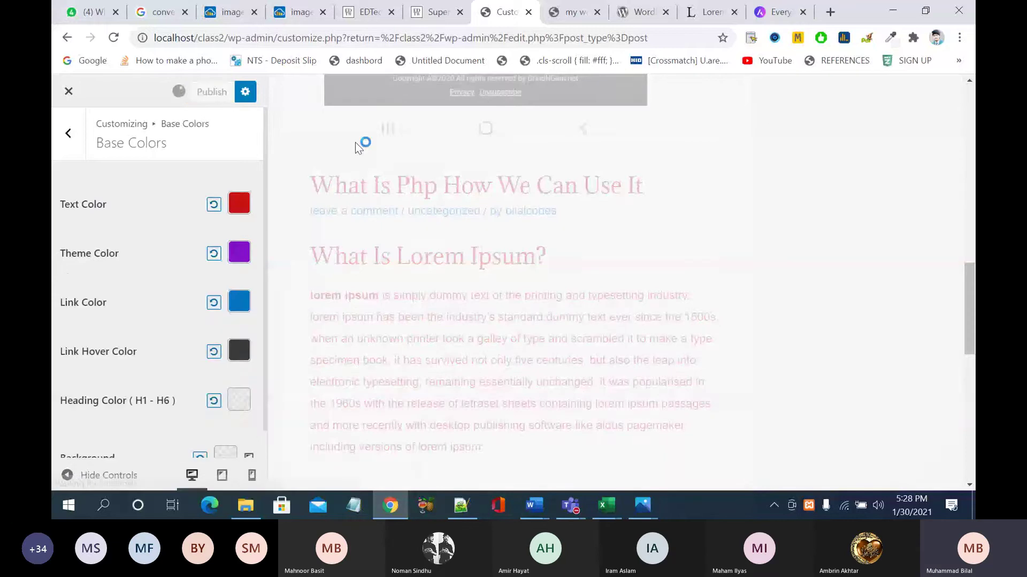
# Step: Set the link color to green
pyautogui.scroll(15, 511, 224)
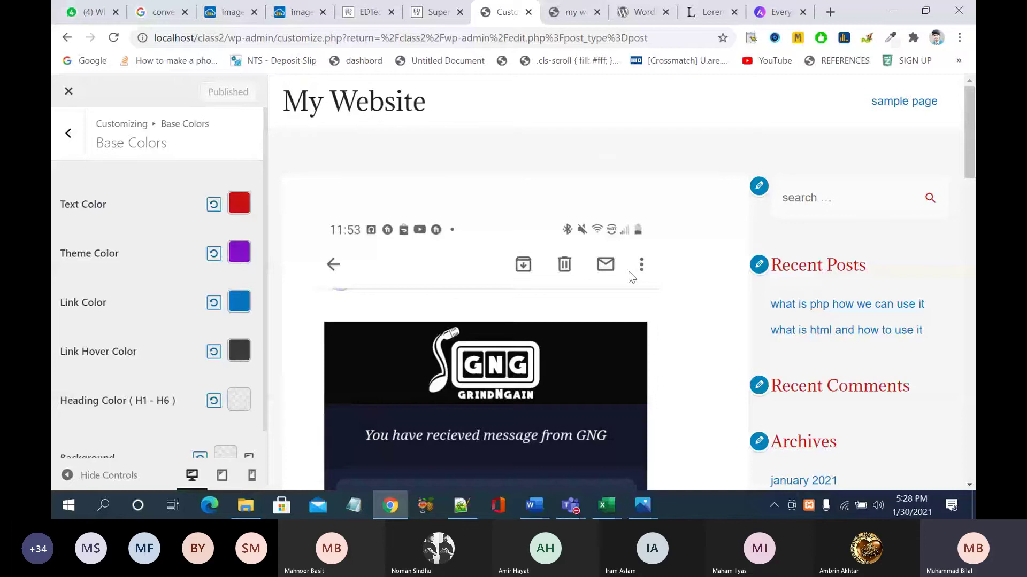
pyautogui.scroll(-4, 397, 332)
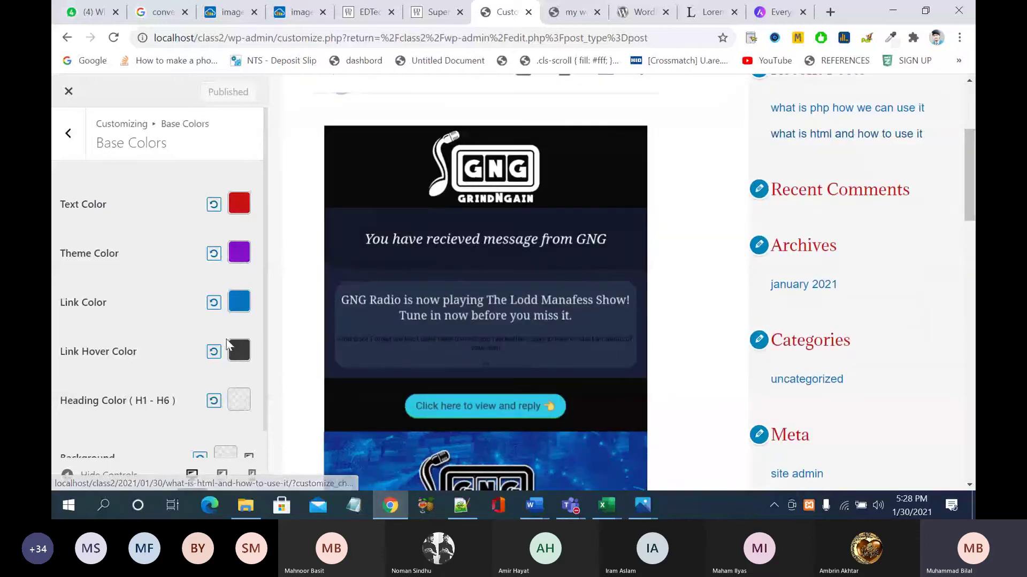
pyautogui.click(241, 304)
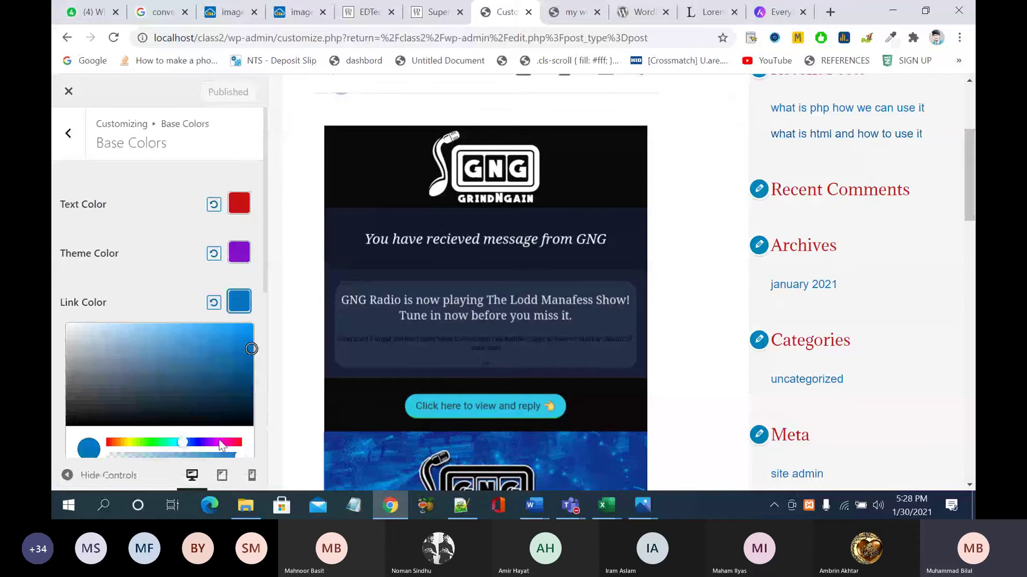
pyautogui.moveTo(178, 447); pyautogui.dragTo(143, 444)
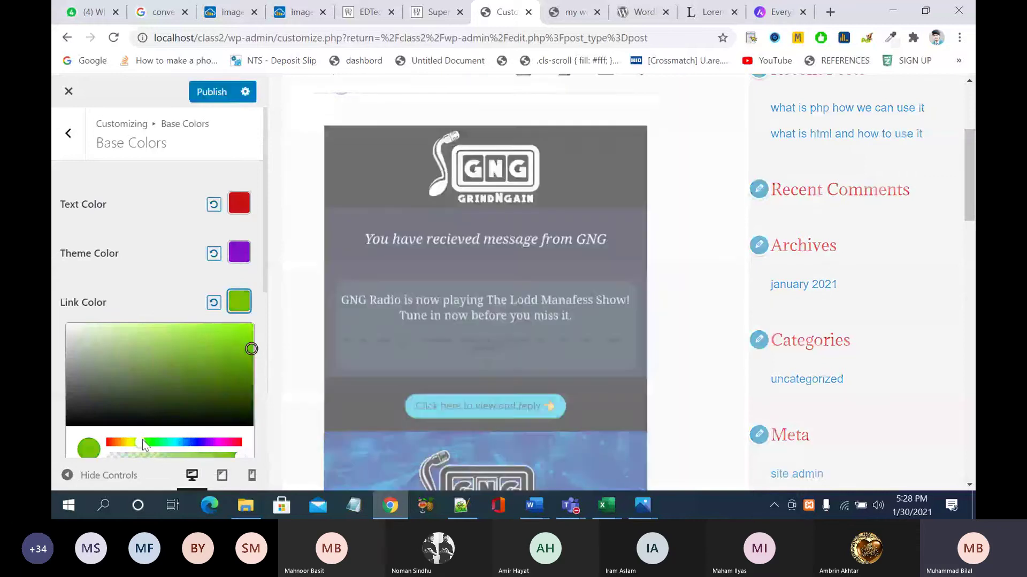
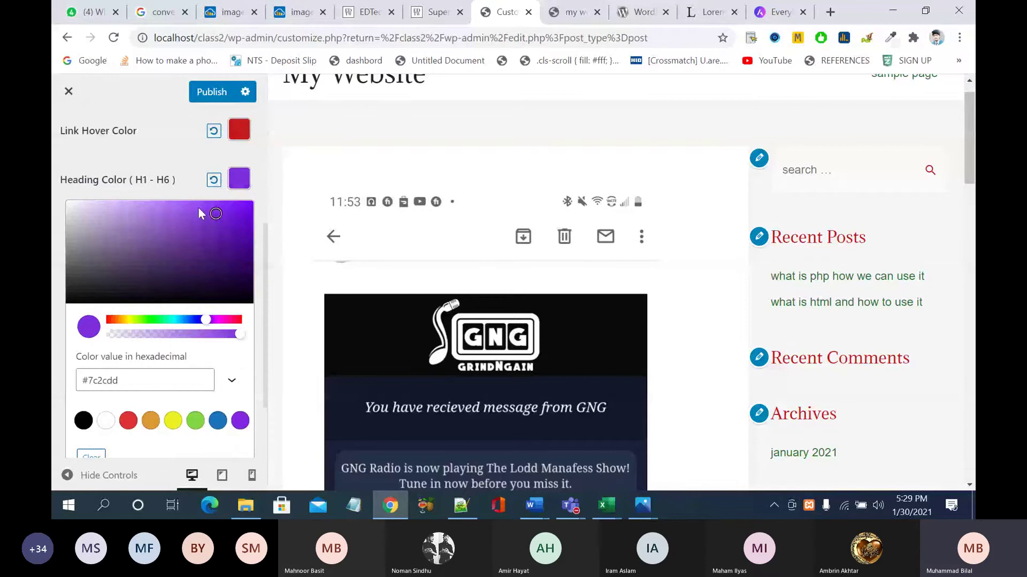
# Step: Close the H1 to H6 heading color picker and check the post's headings in the preview
pyautogui.click(160, 158)
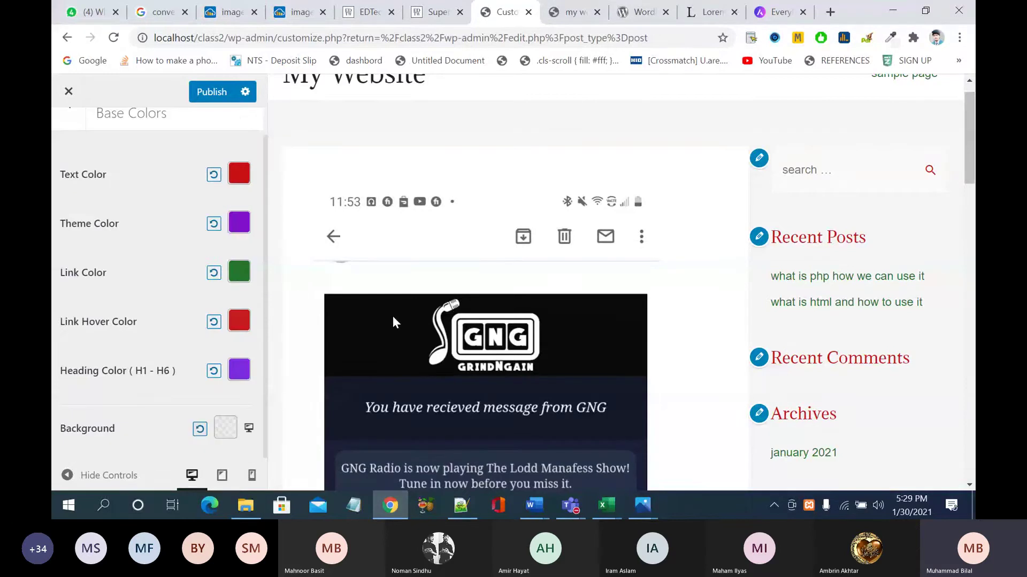
pyautogui.scroll(-10, 393, 316)
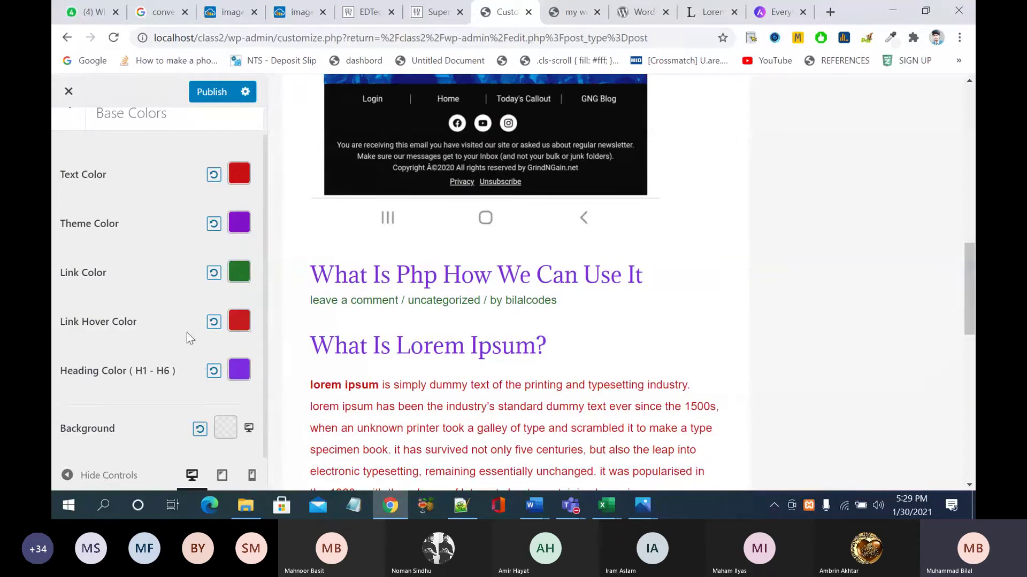
# Step: Try red #b91d1d as the site background color and look at the result in the preview
pyautogui.click(224, 428)
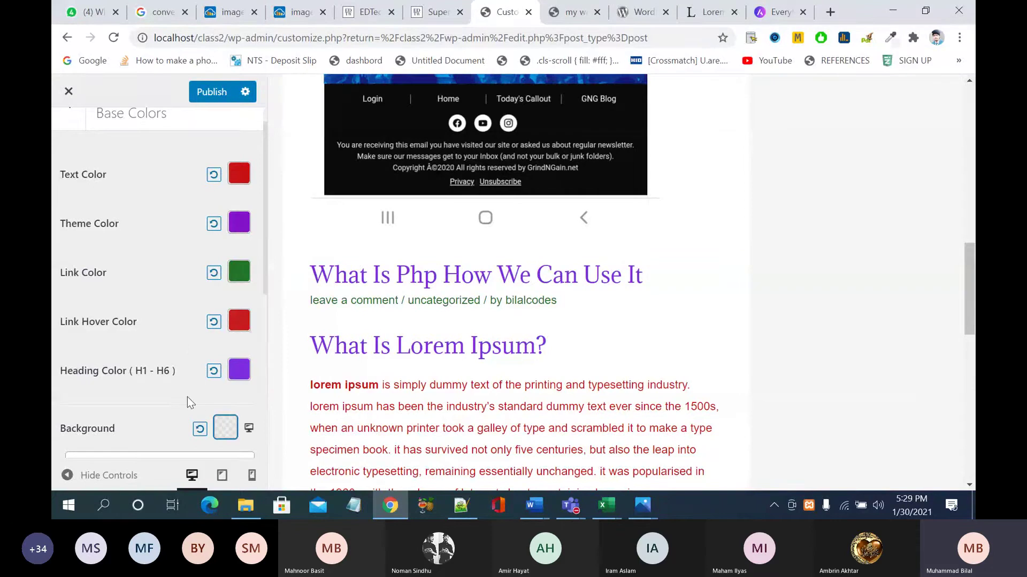
pyautogui.scroll(-3, 187, 397)
pyautogui.click(224, 352)
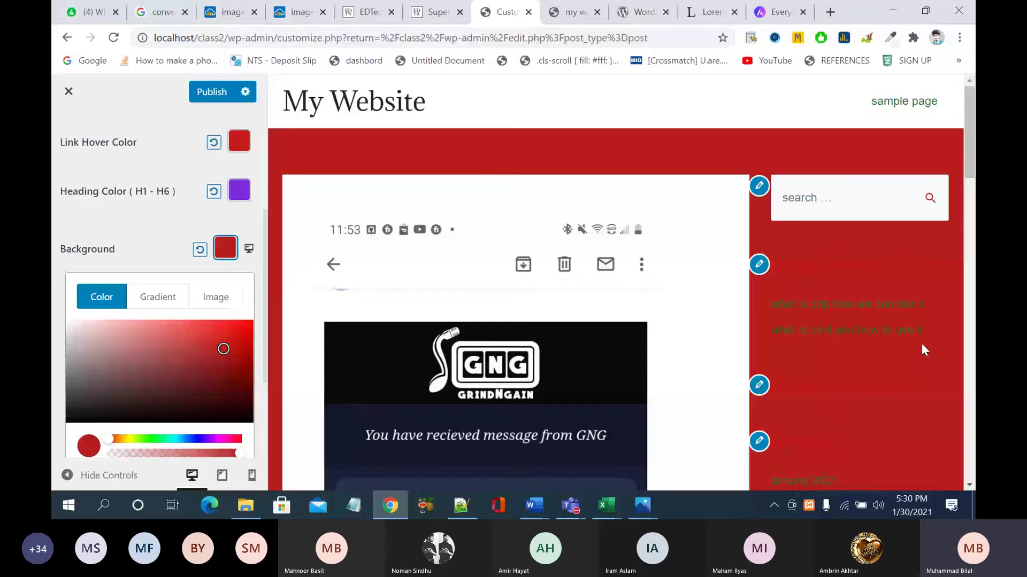
pyautogui.scroll(-3, 922, 343)
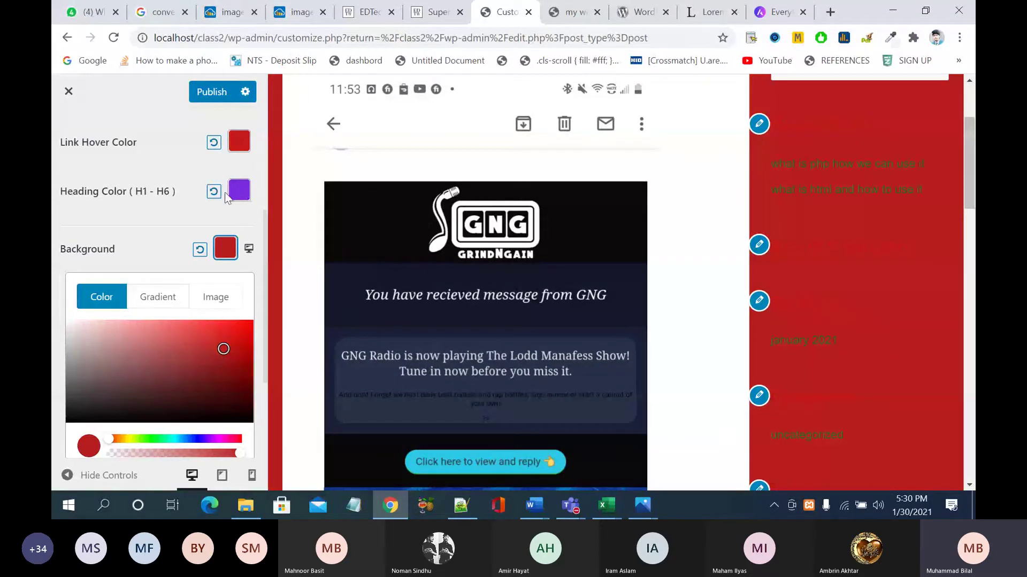
pyautogui.scroll(-3, 221, 203)
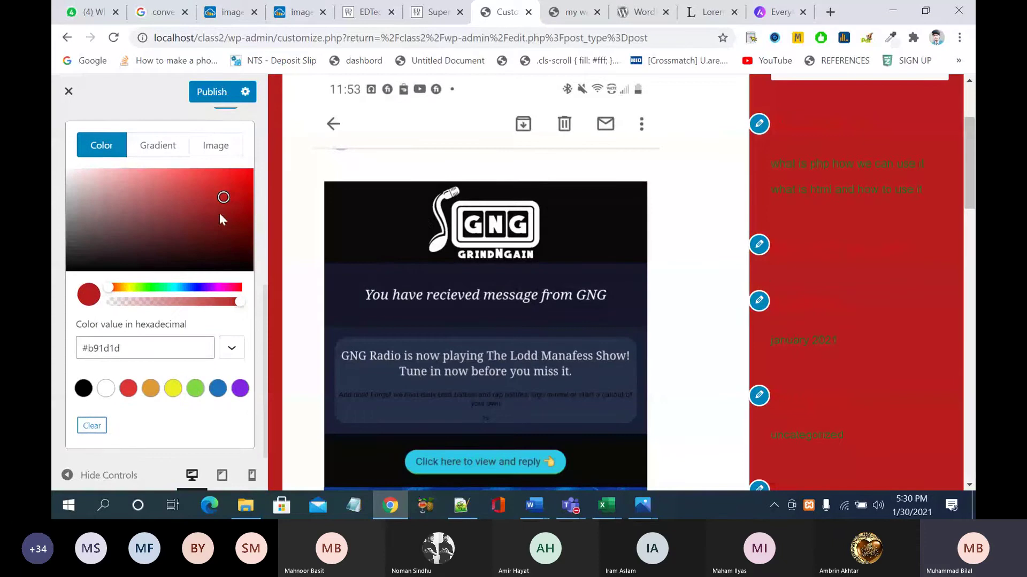
pyautogui.click(59, 350)
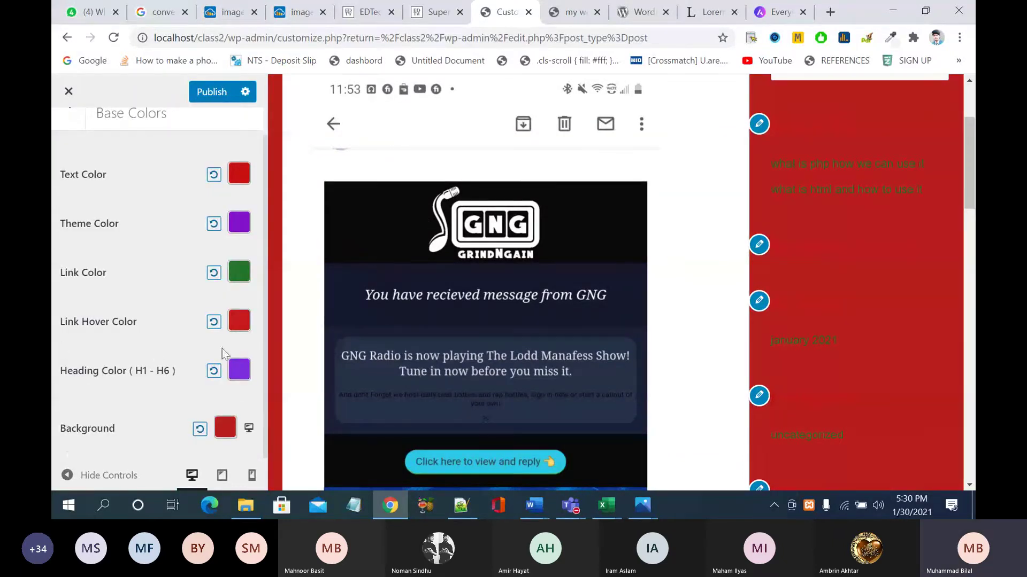
# Step: Reset the site background color to its default and publish the color changes
pyautogui.click(229, 432)
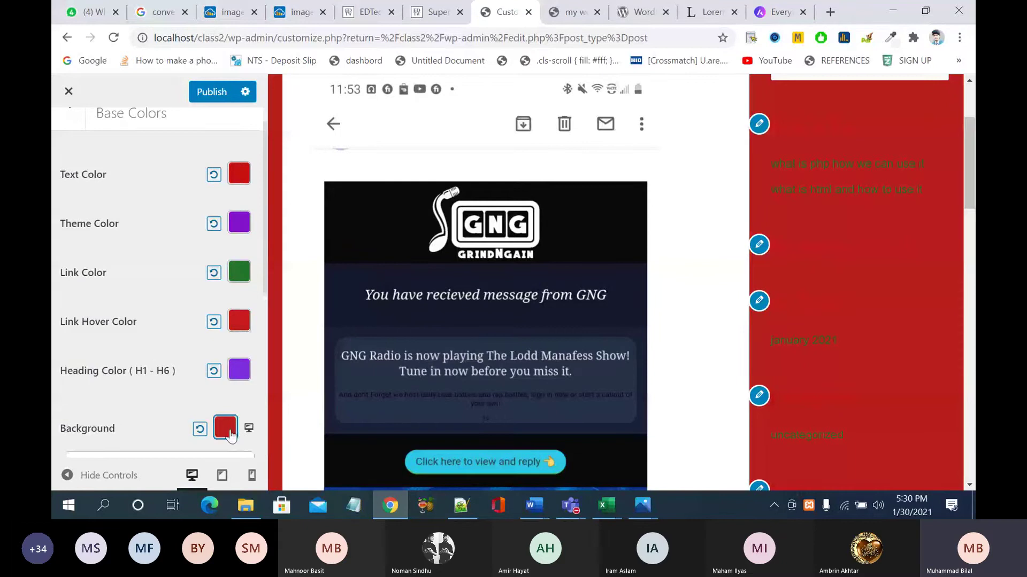
pyautogui.click(198, 432)
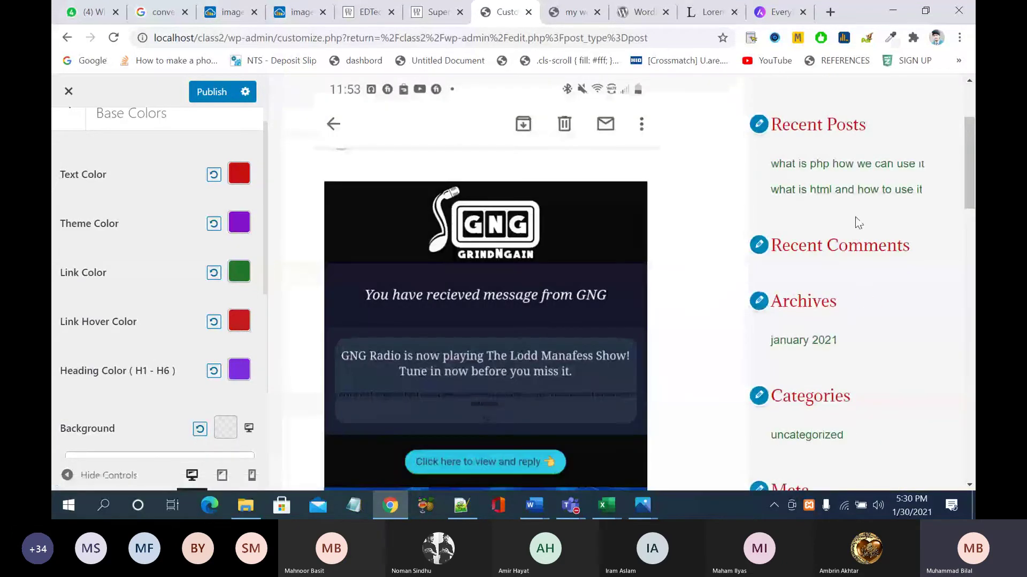
pyautogui.scroll(3, 856, 219)
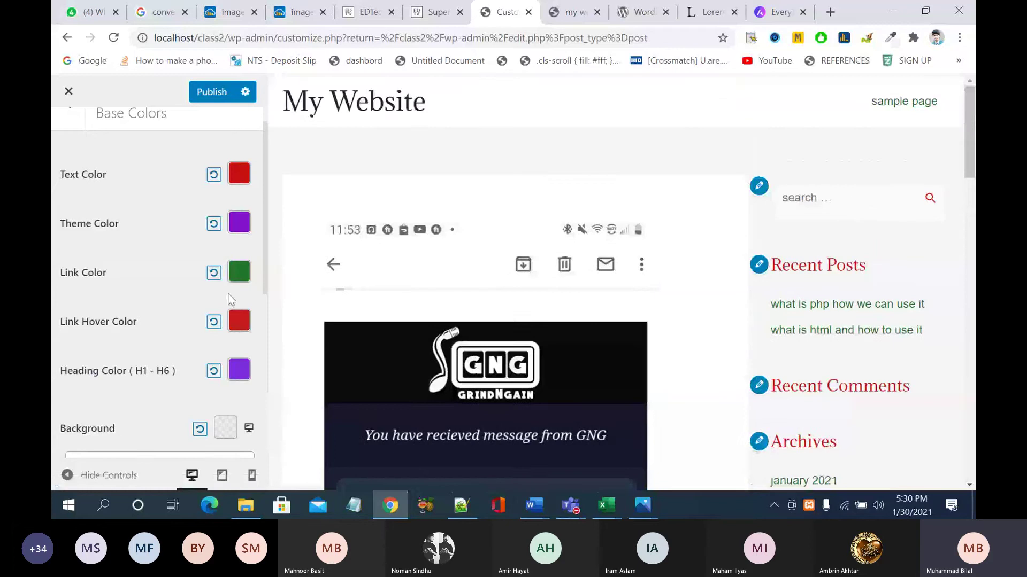
pyautogui.scroll(1, 143, 298)
pyautogui.click(212, 92)
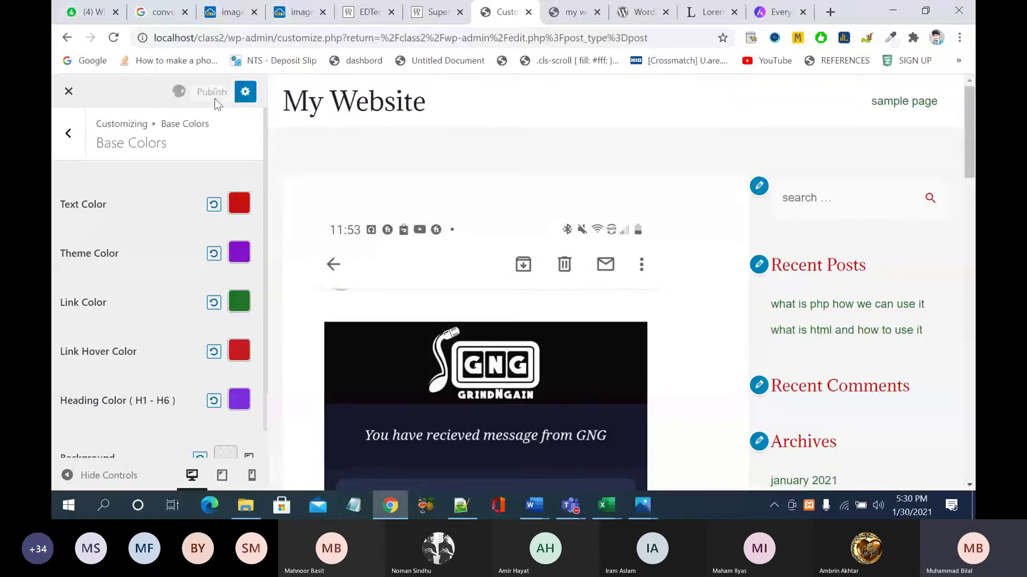
# Step: Return to the Global settings and check the published colors on the reloaded live site
pyautogui.click(69, 134)
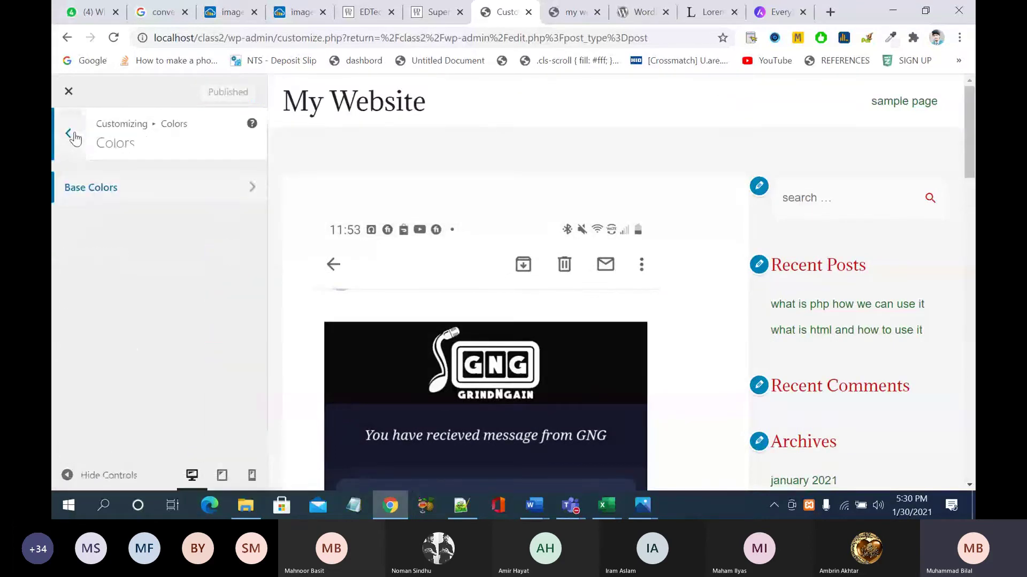
pyautogui.click(69, 134)
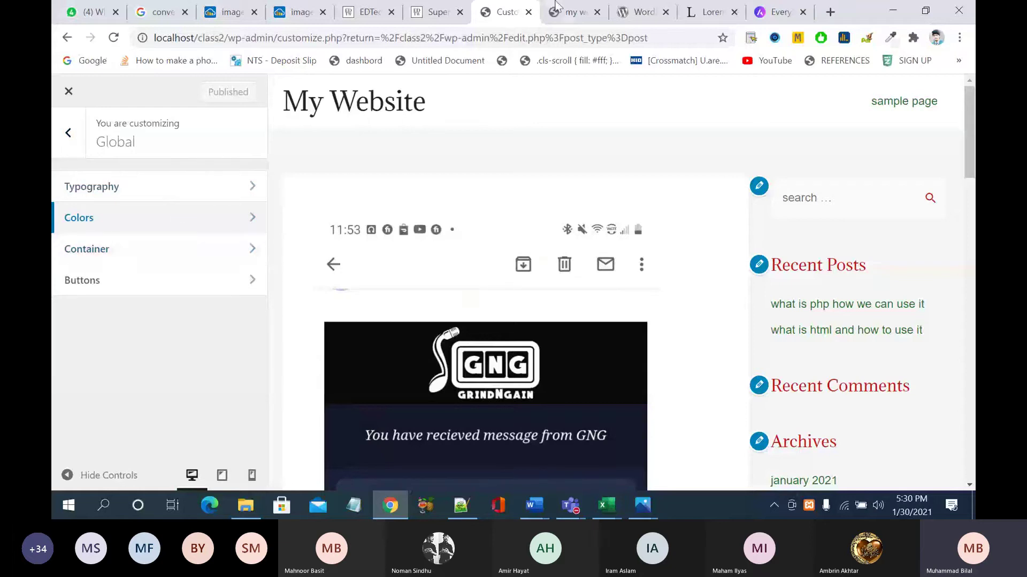
pyautogui.click(570, 12)
pyautogui.click(113, 38)
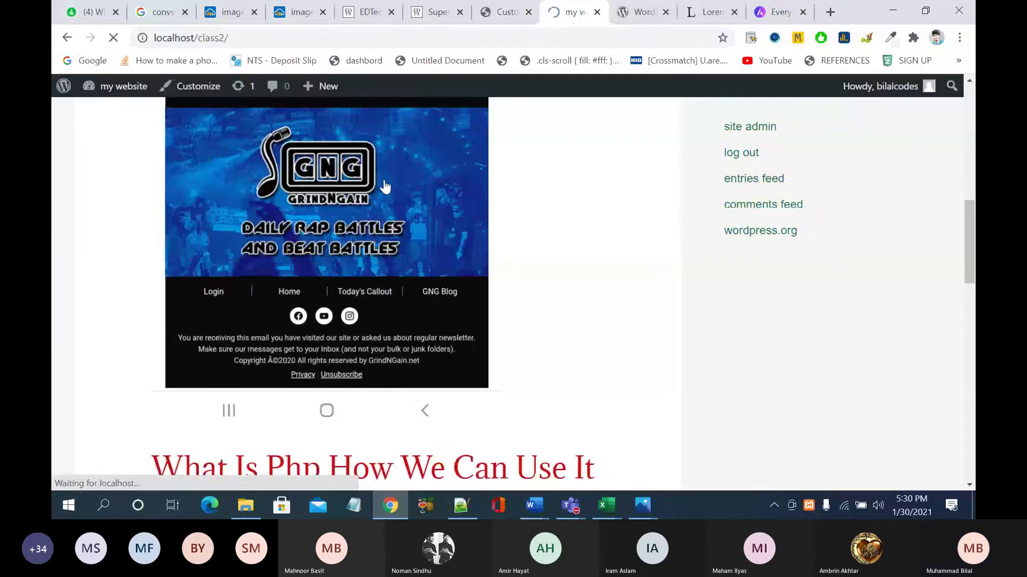
pyautogui.scroll(10, 385, 187)
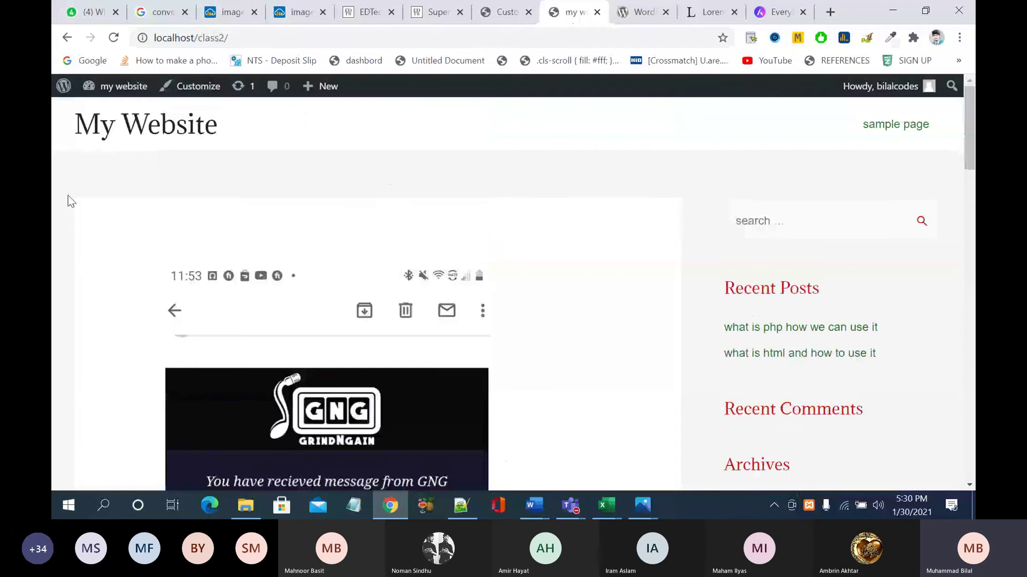
# Step: Open the Container settings in the customizer, set the width to 1712 and publish the change
pyautogui.click(505, 12)
pyautogui.click(238, 251)
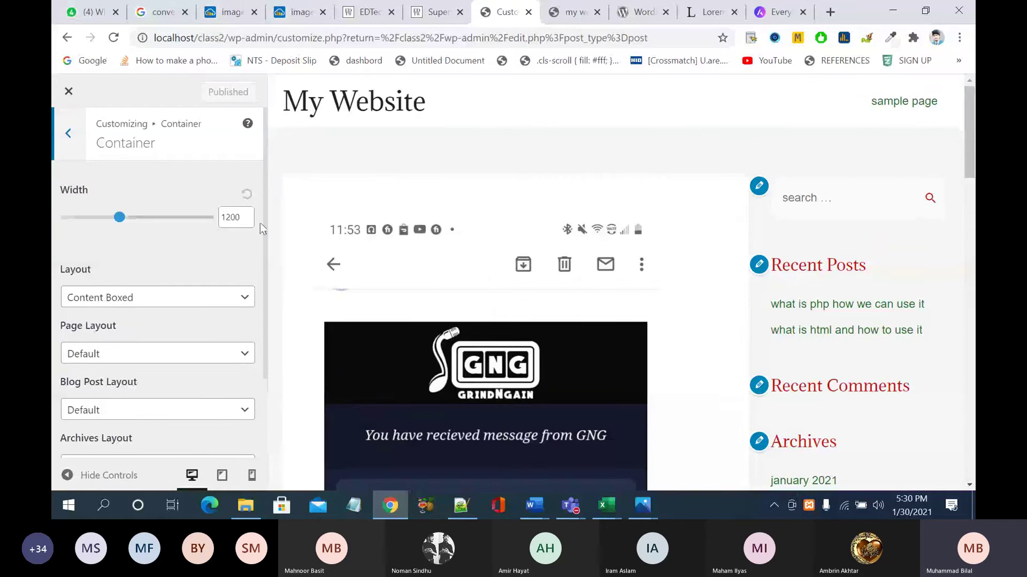
pyautogui.moveTo(119, 217); pyautogui.dragTo(183, 217)
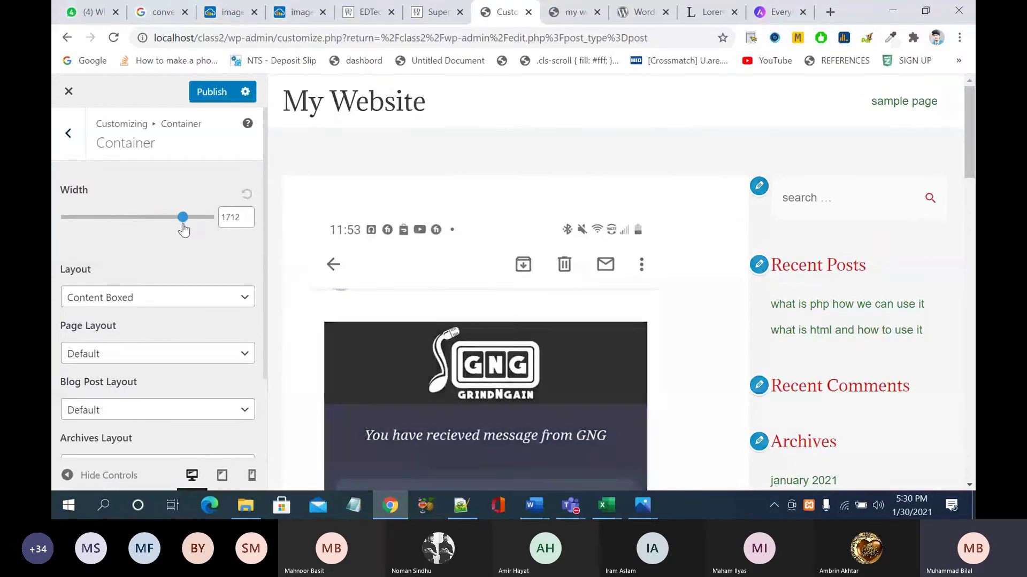
pyautogui.click(572, 12)
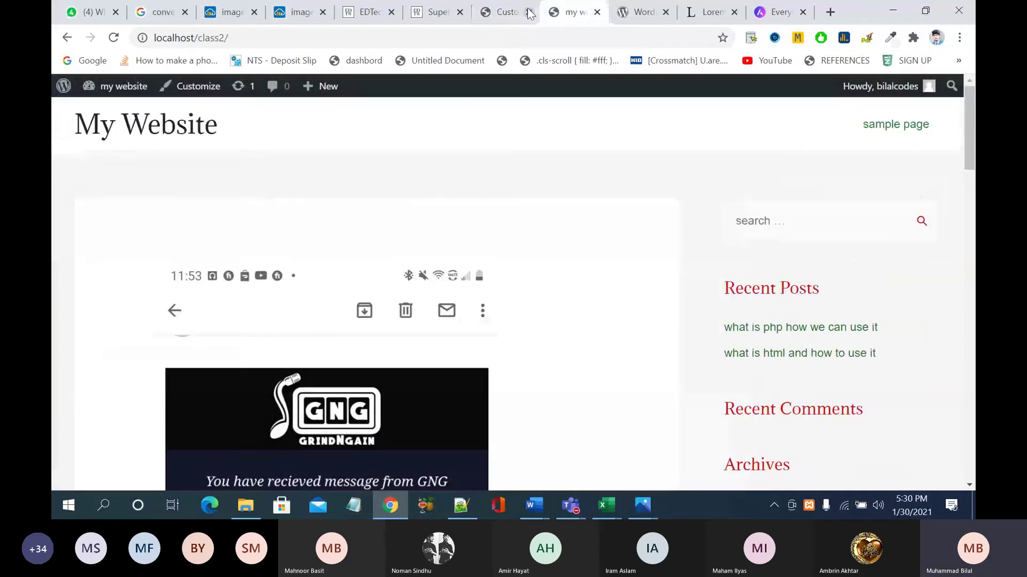
pyautogui.click(503, 12)
pyautogui.click(211, 92)
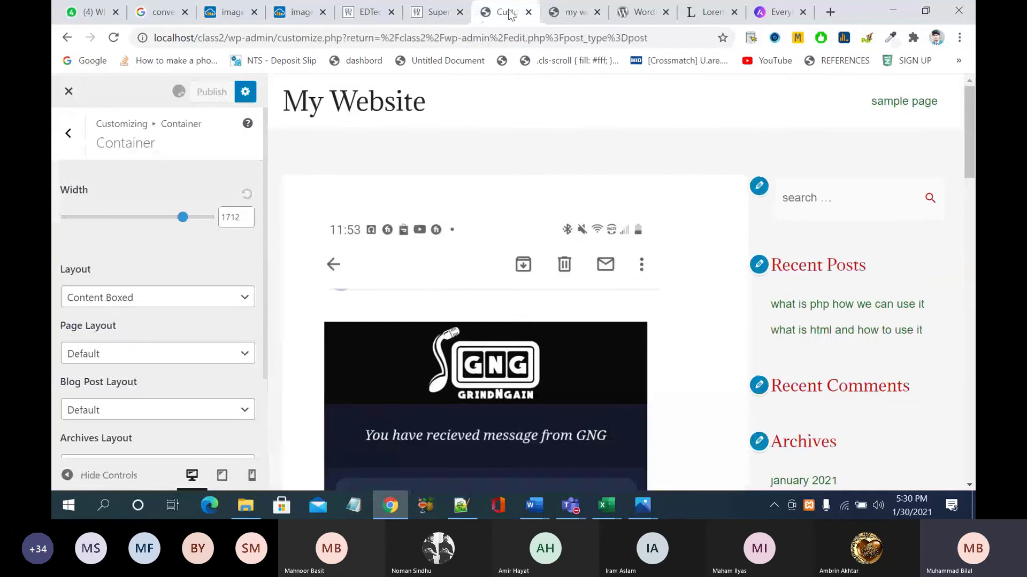
# Step: Reload the live site and look through the home page at the wider container width
pyautogui.click(574, 12)
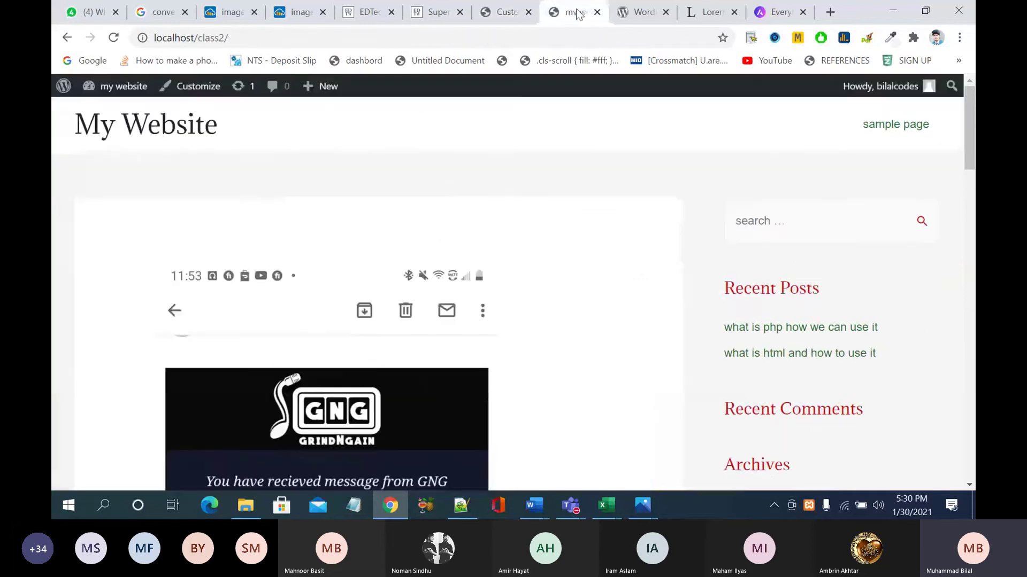
pyautogui.click(114, 38)
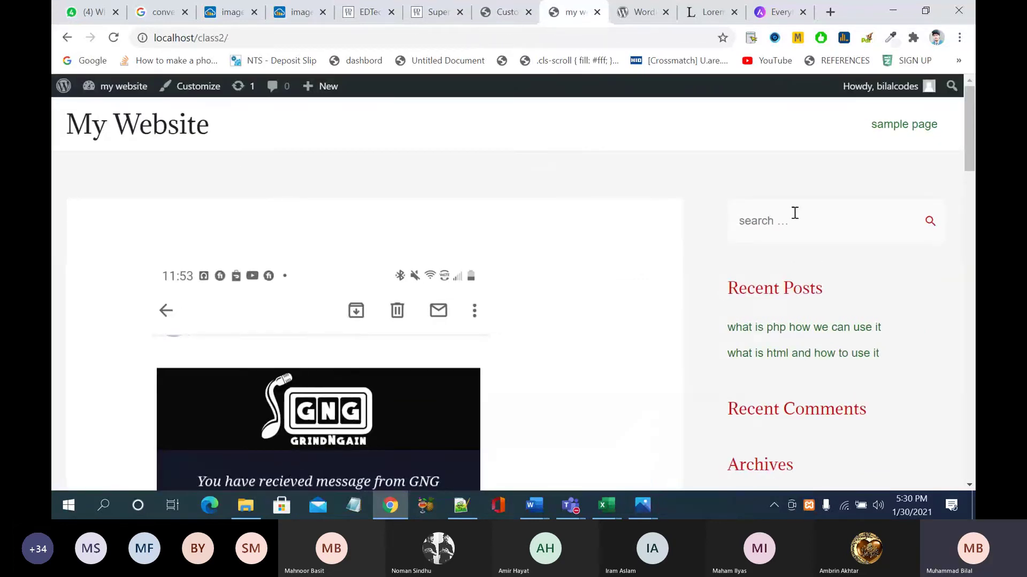
pyautogui.scroll(-10, 442, 109)
pyautogui.scroll(9, 443, 109)
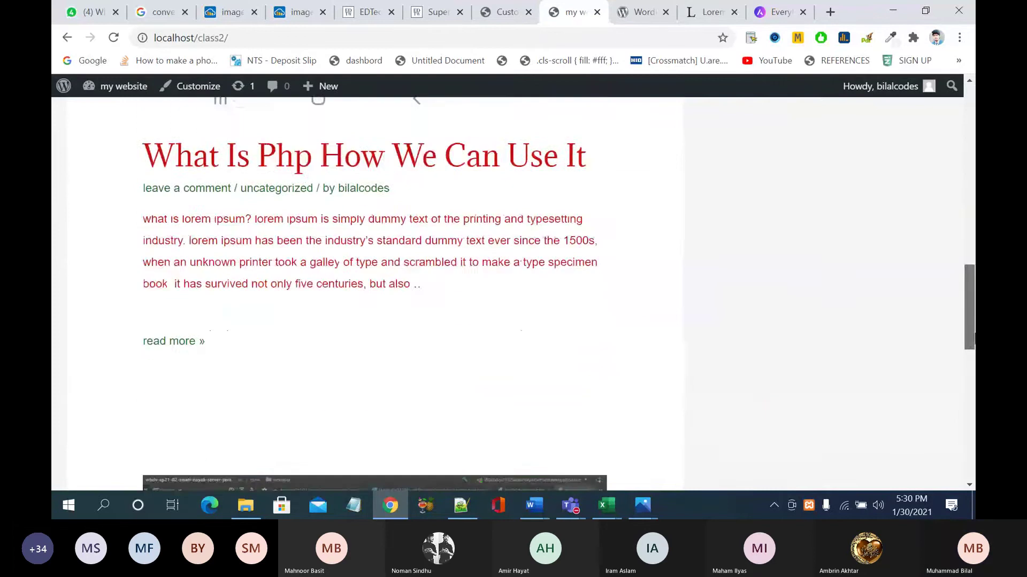
# Step: Set the container width to 983 in the customizer and publish it
pyautogui.click(505, 12)
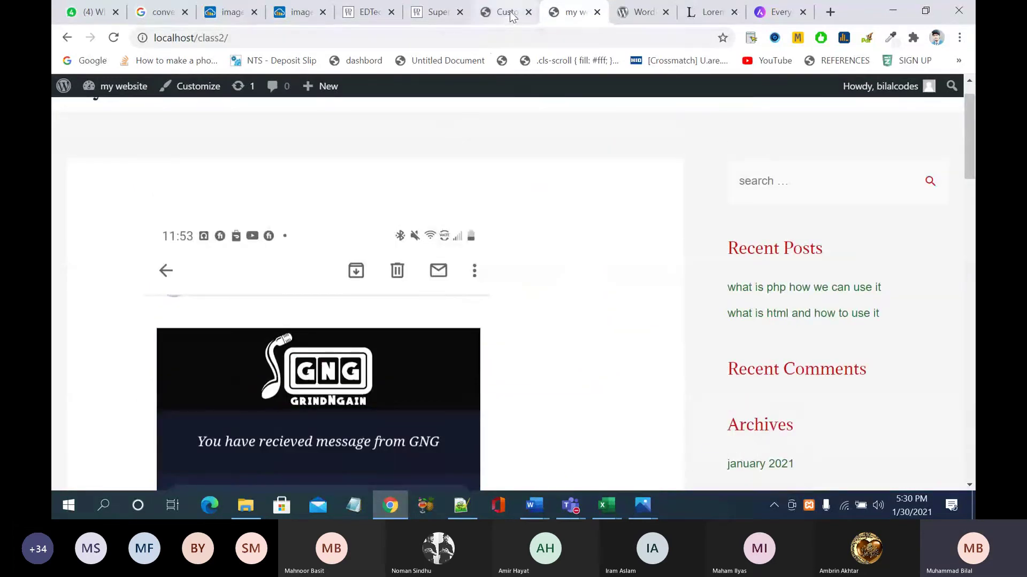
pyautogui.moveTo(183, 216); pyautogui.dragTo(93, 217)
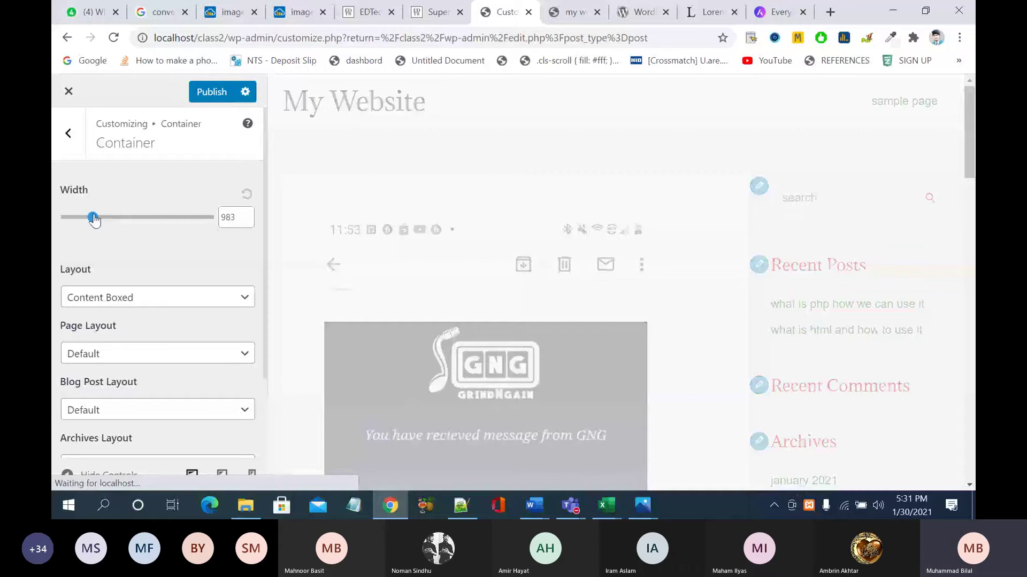
pyautogui.click(212, 92)
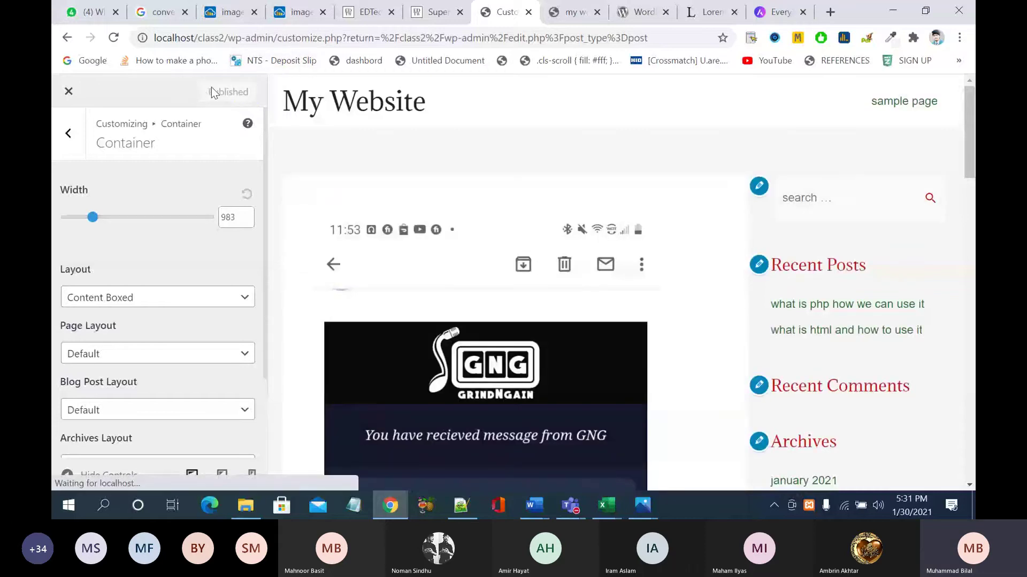
# Step: Reload the live site and look through the home page at the narrower container width
pyautogui.click(579, 20)
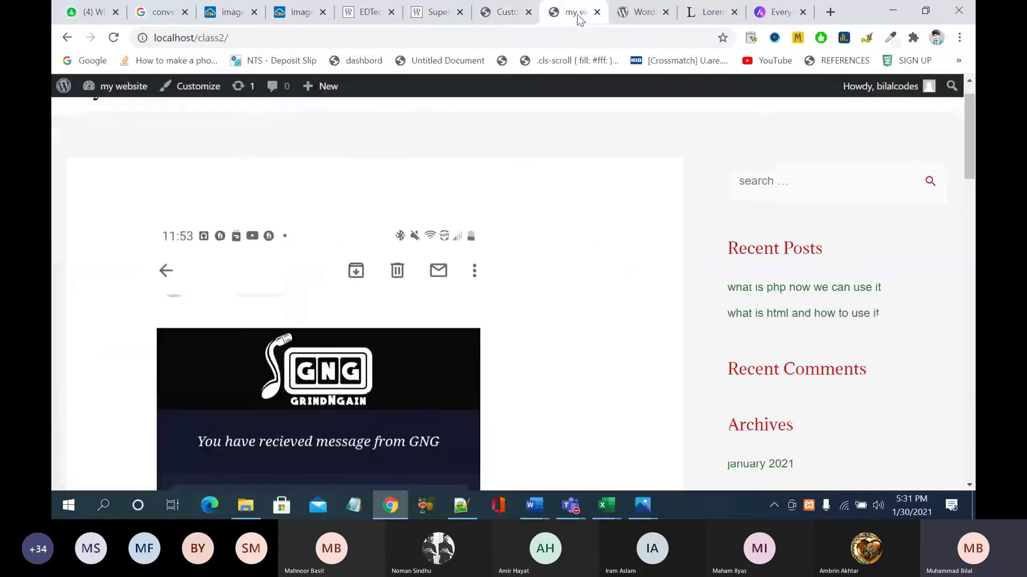
pyautogui.click(113, 38)
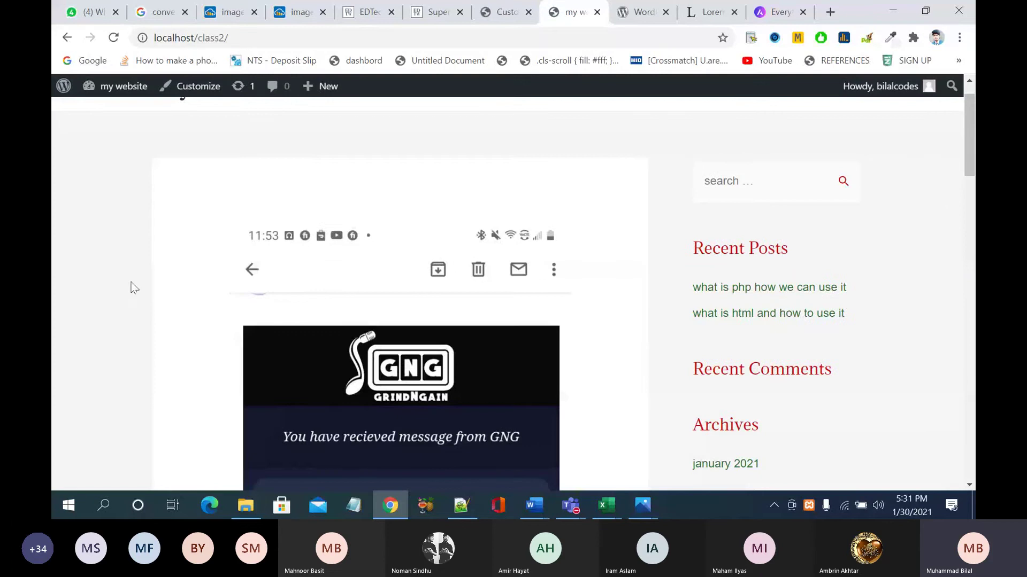
pyautogui.scroll(-15, 881, 245)
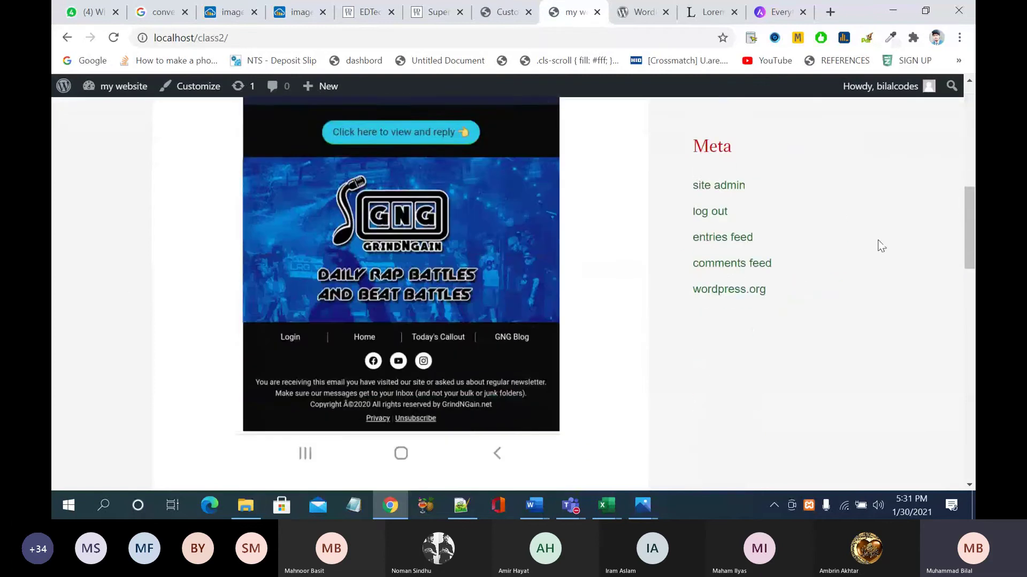
pyautogui.scroll(15, 881, 245)
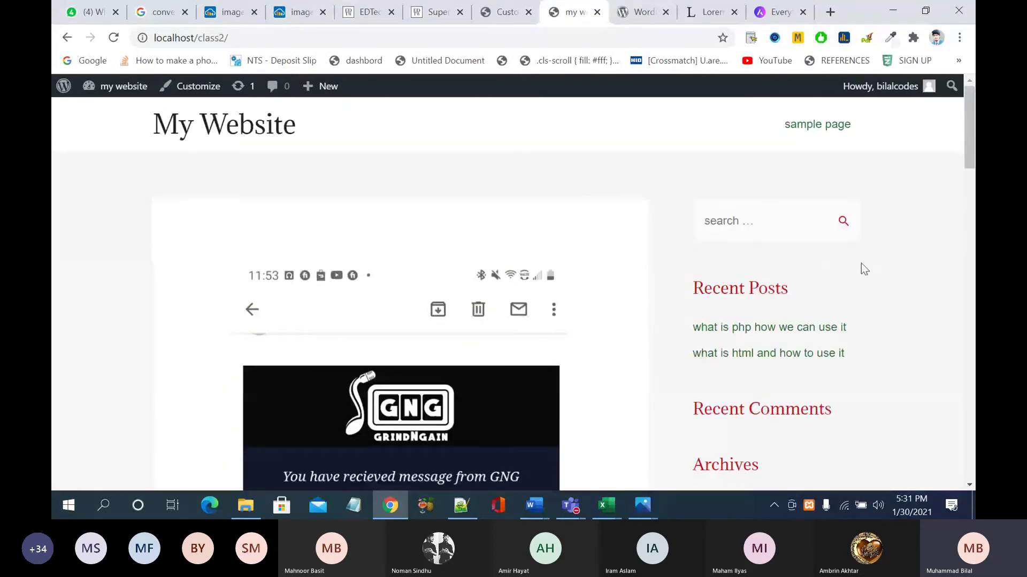
# Step: Publish the container layout as Full Width / Contained and check it on the reloaded live site
pyautogui.click(508, 14)
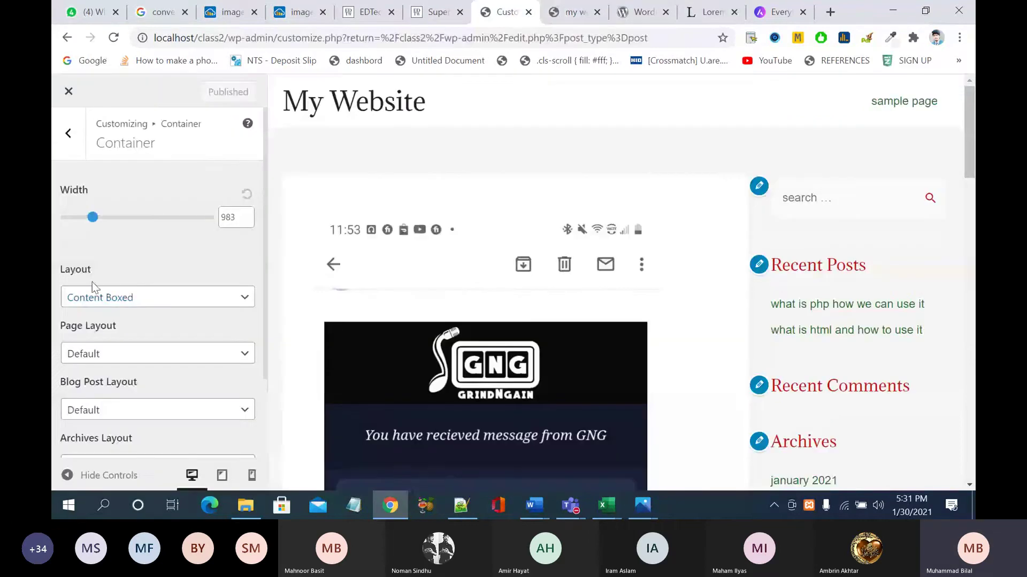
pyautogui.click(204, 299)
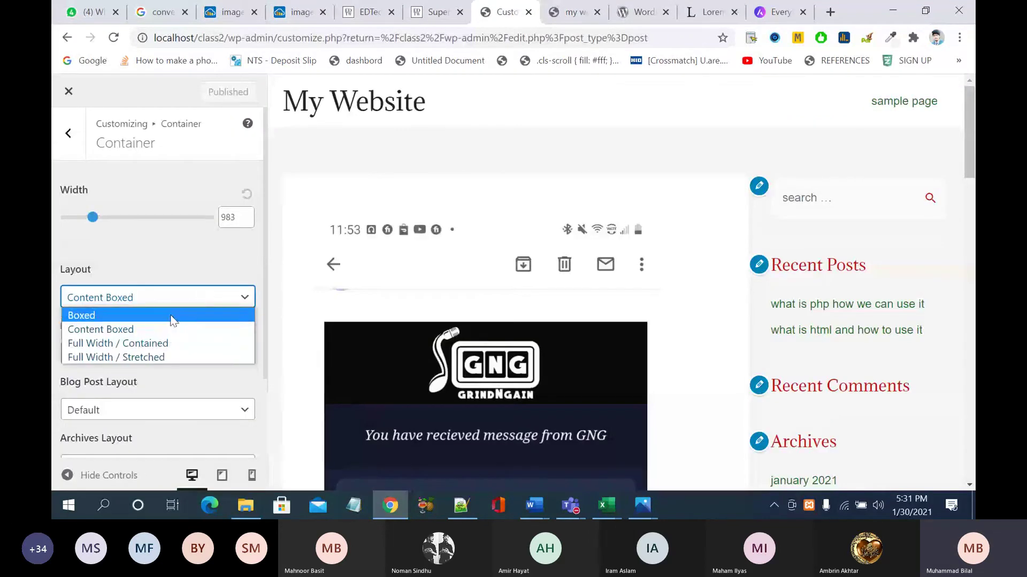
pyautogui.click(168, 342)
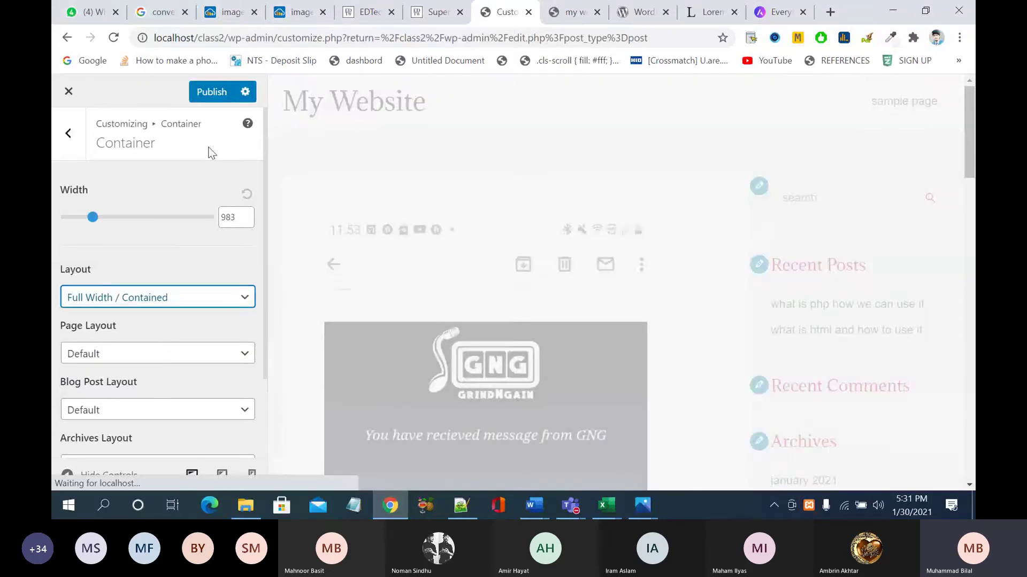
pyautogui.click(214, 93)
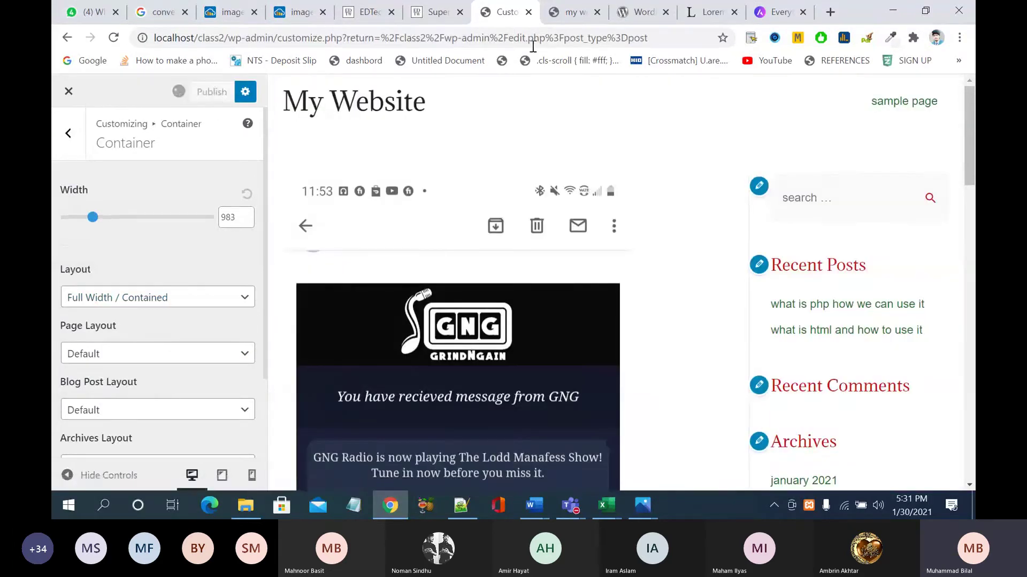
pyautogui.click(570, 11)
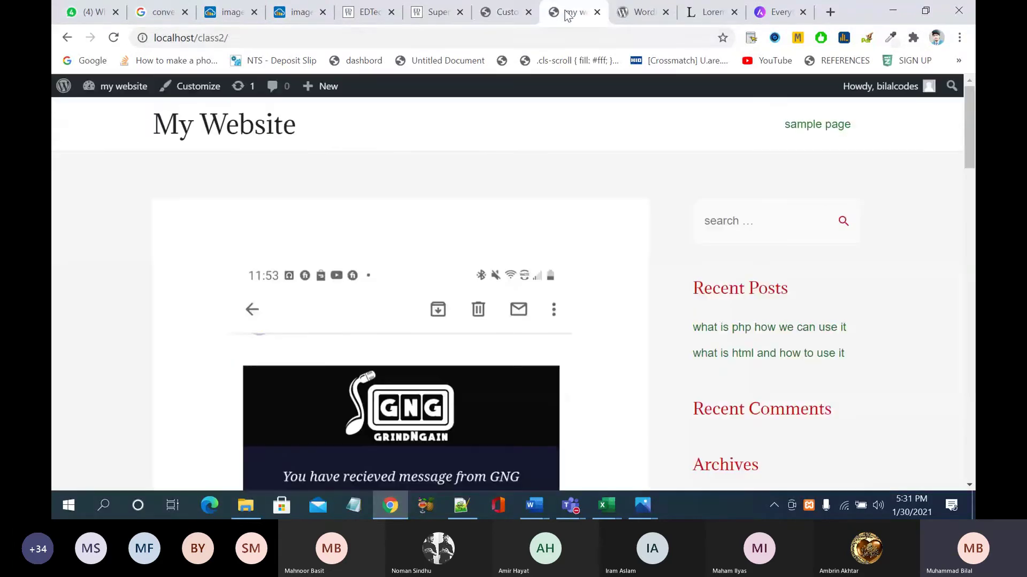
pyautogui.click(114, 38)
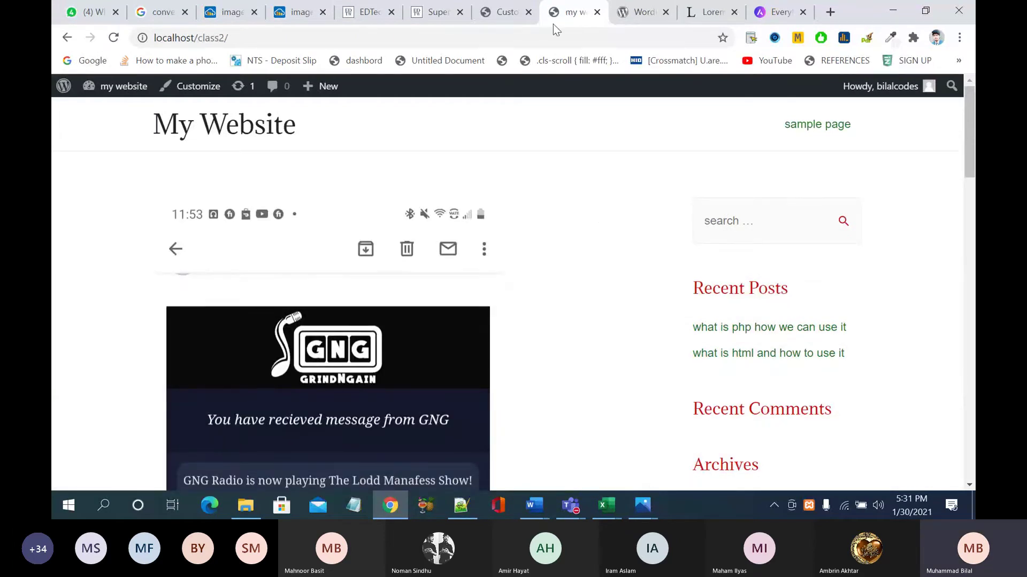
# Step: Set the container layout to Content Boxed in the customizer and publish it
pyautogui.click(503, 10)
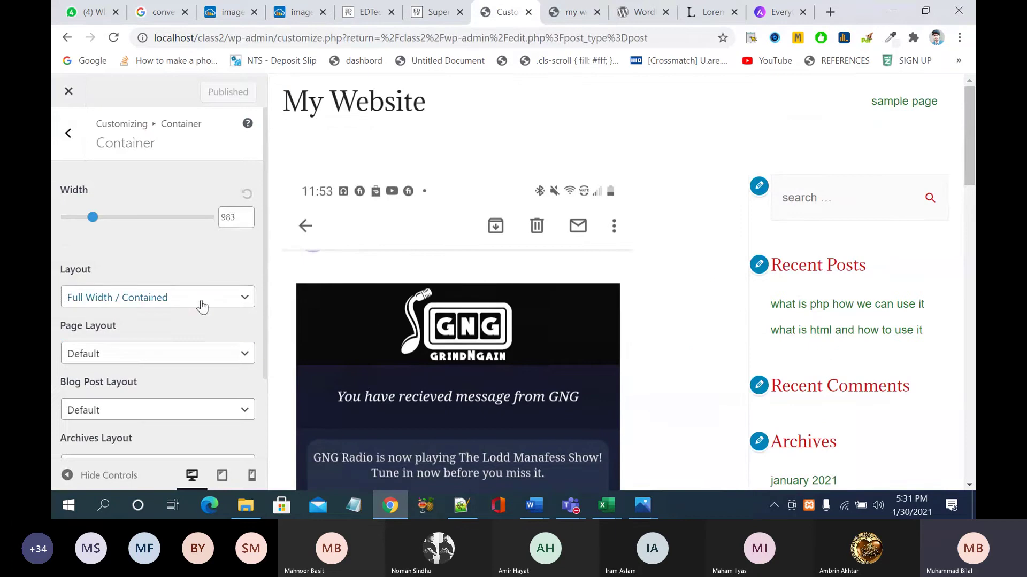
pyautogui.click(202, 306)
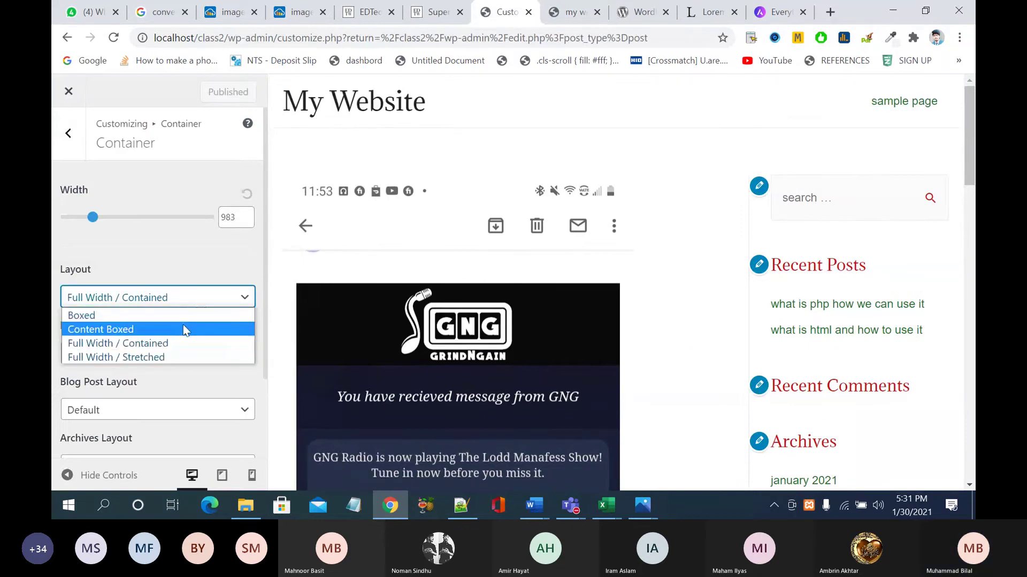
pyautogui.click(182, 326)
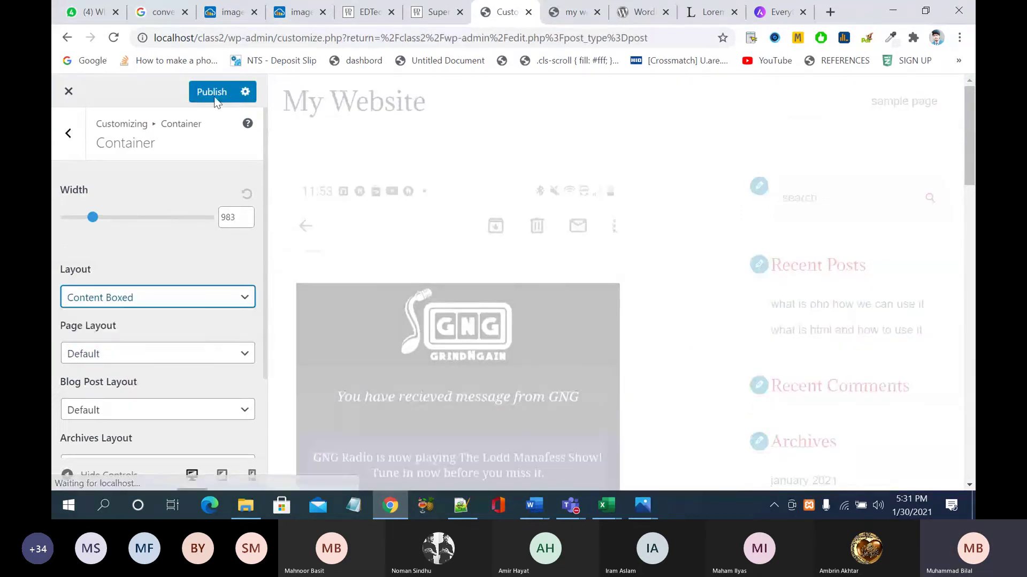
pyautogui.click(214, 91)
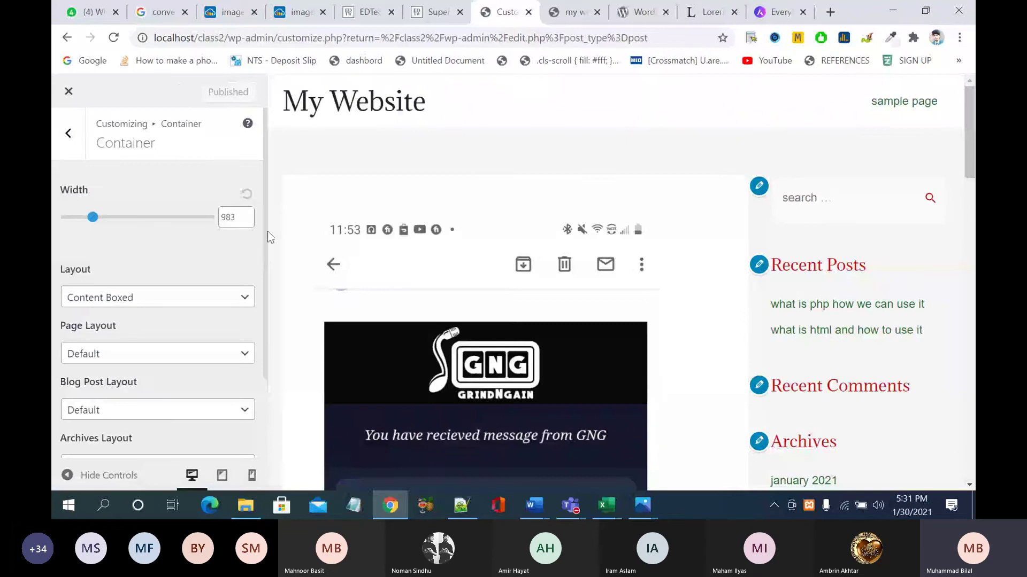
# Step: Reload the live site and check the home page in the Content Boxed layout
pyautogui.click(572, 11)
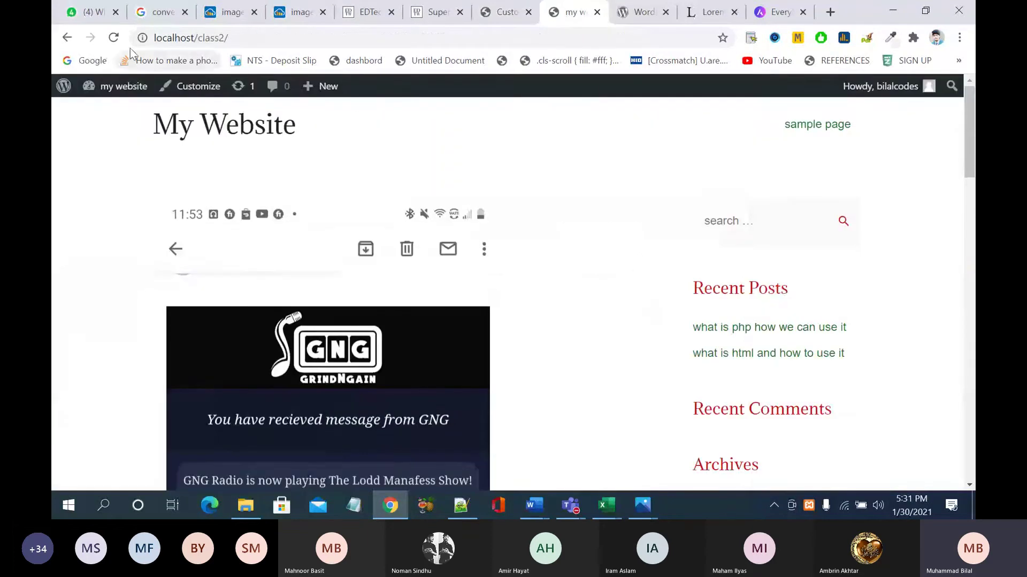
pyautogui.click(495, 13)
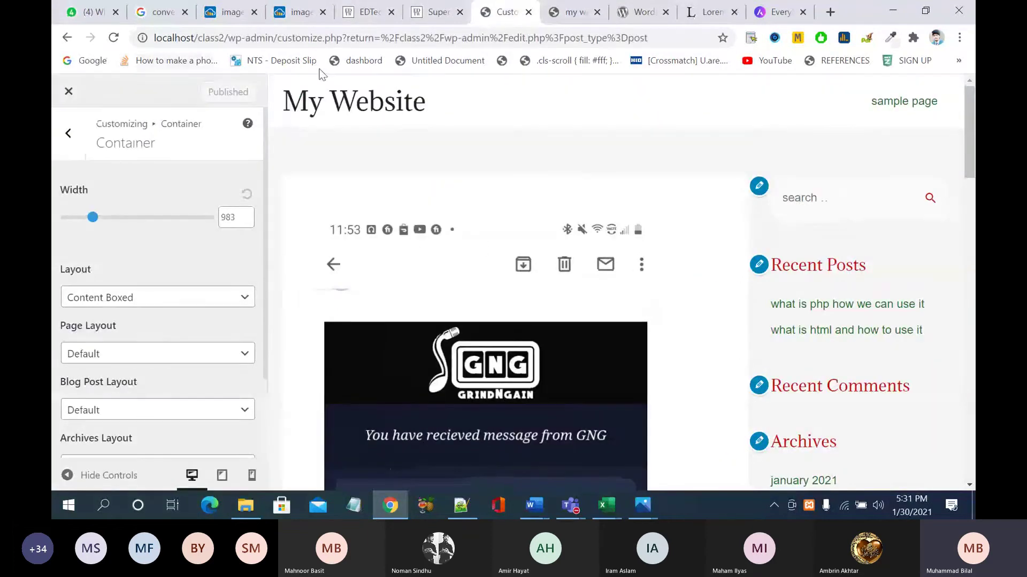
pyautogui.click(571, 11)
pyautogui.click(113, 37)
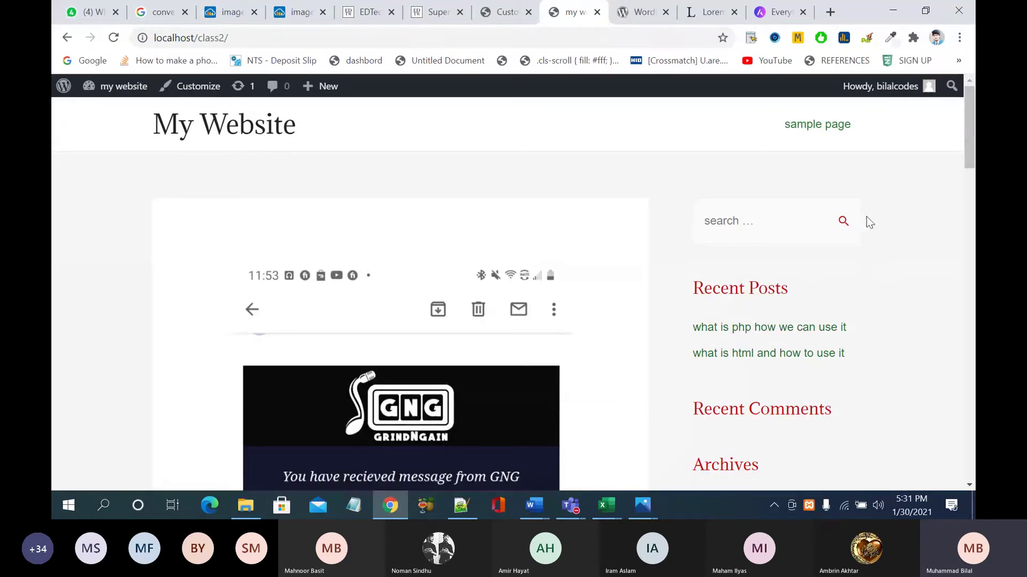
# Step: Publish the container's Page Layout as Full Width / Contained and check the home page on the reloaded live site
pyautogui.click(503, 13)
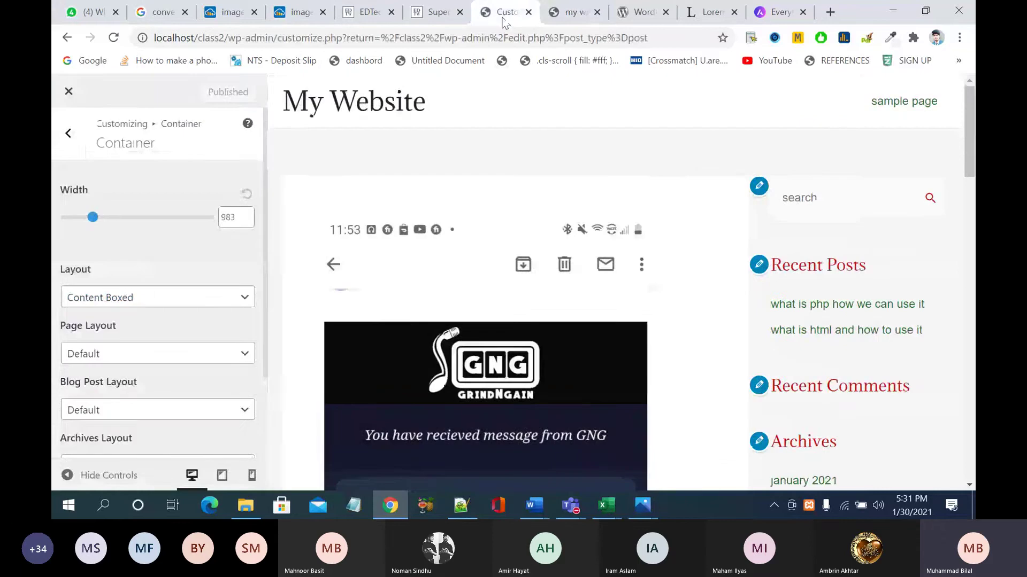
pyautogui.scroll(-2, 175, 298)
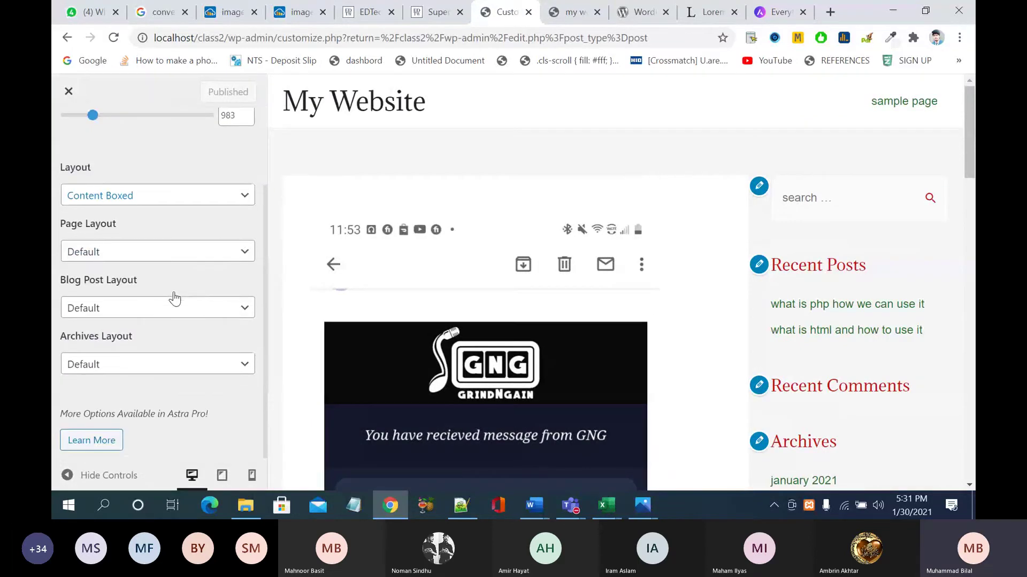
pyautogui.click(173, 257)
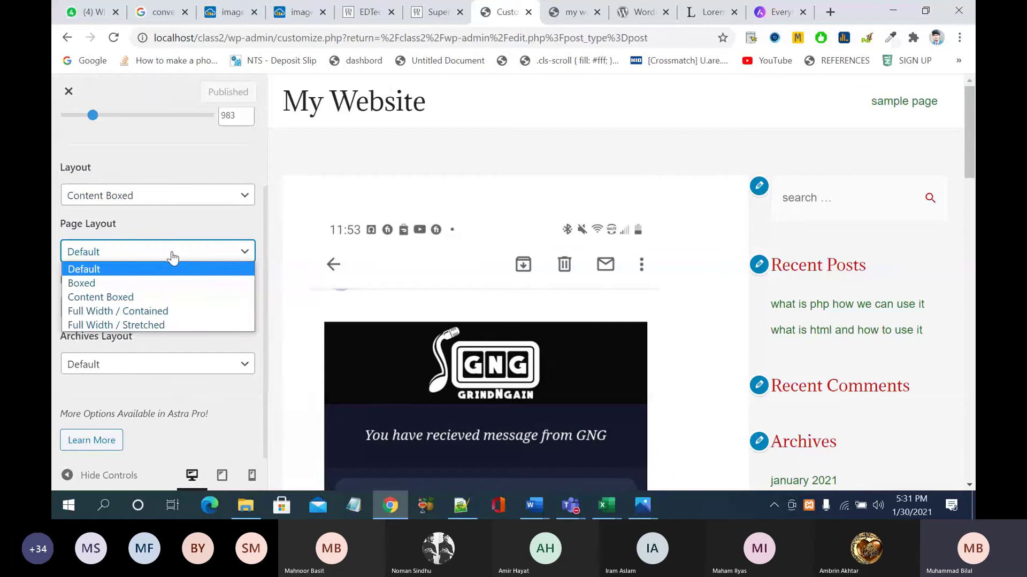
pyautogui.click(182, 312)
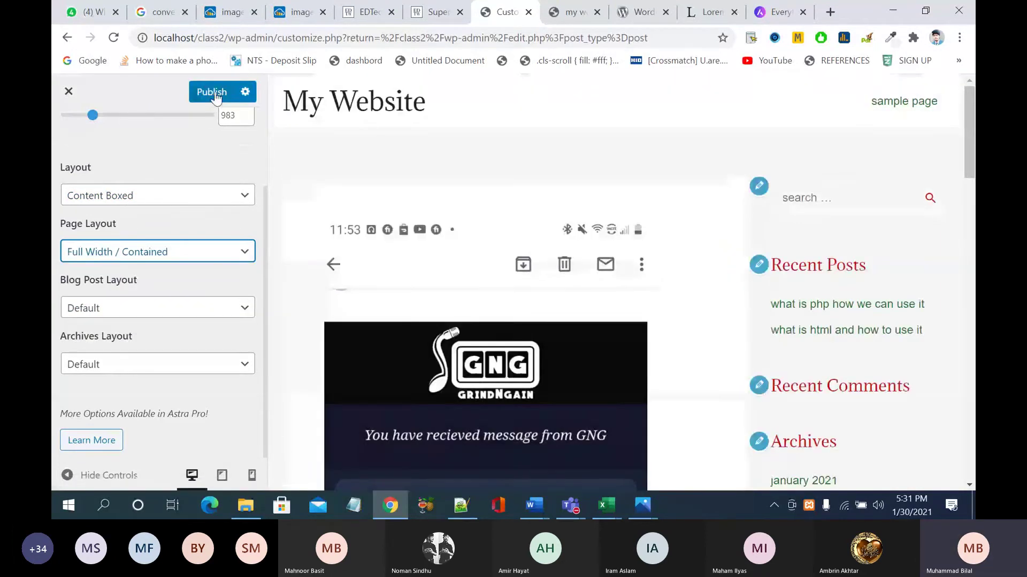
pyautogui.click(213, 91)
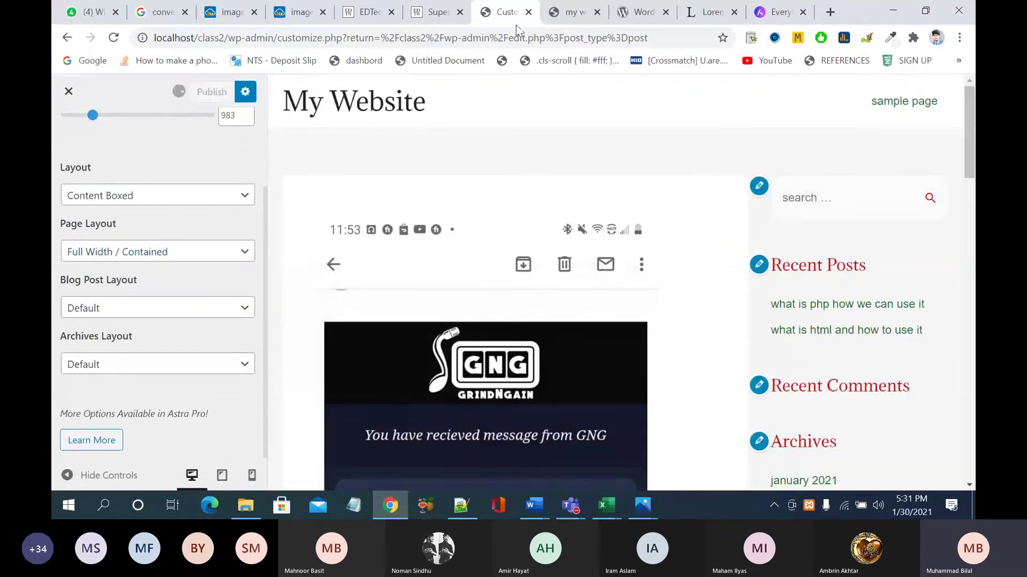
pyautogui.click(570, 16)
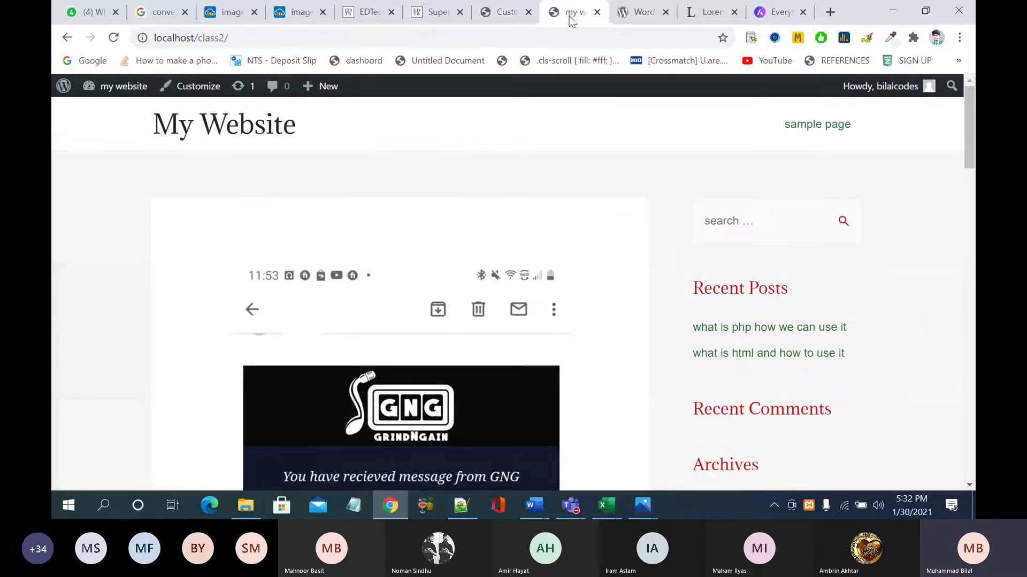
pyautogui.click(116, 39)
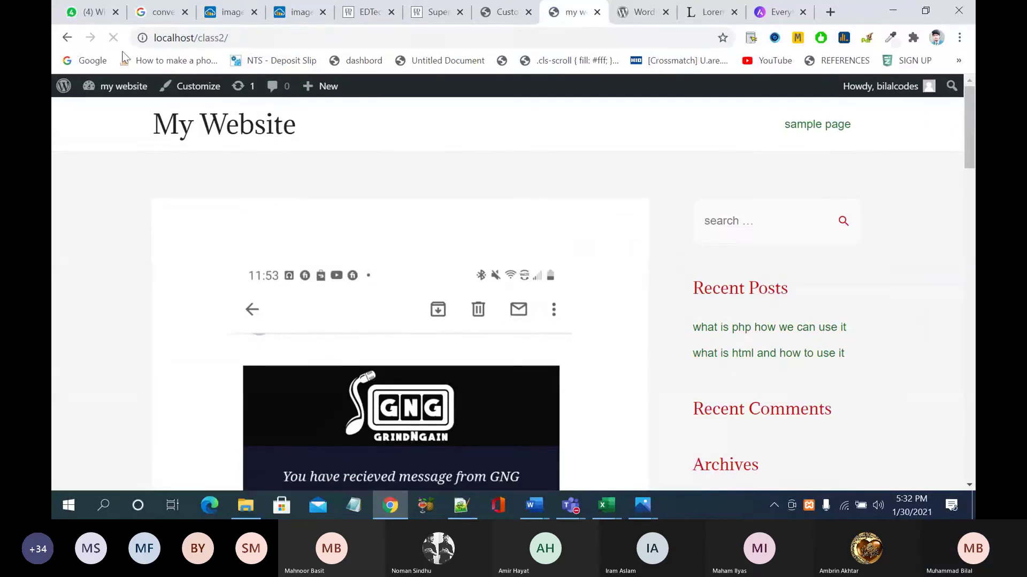
pyautogui.moveTo(969, 130); pyautogui.dragTo(974, 155)
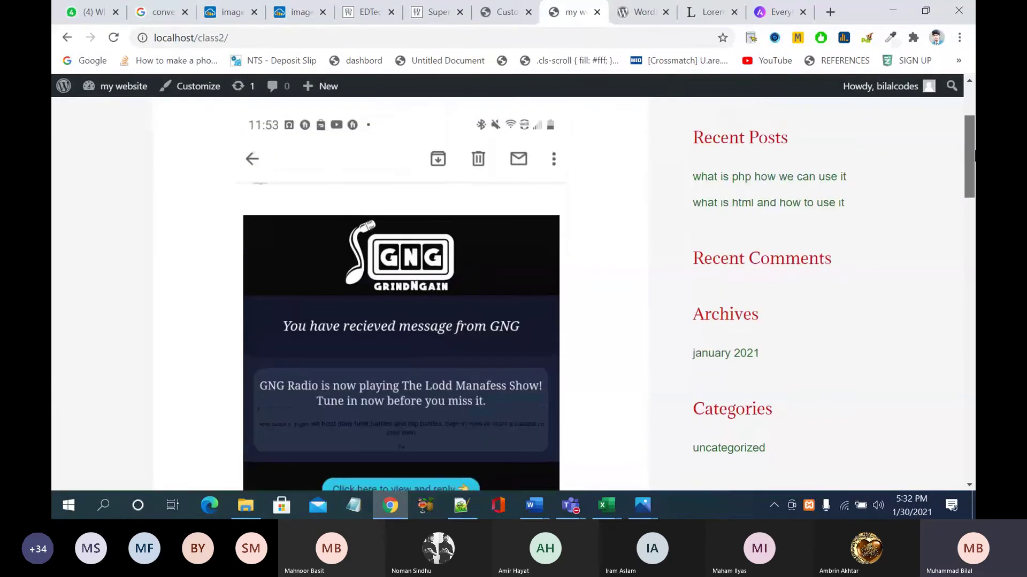
# Step: Publish the Page Layout as Full Width / Stretched in the customizer and check the reloaded live site
pyautogui.click(497, 12)
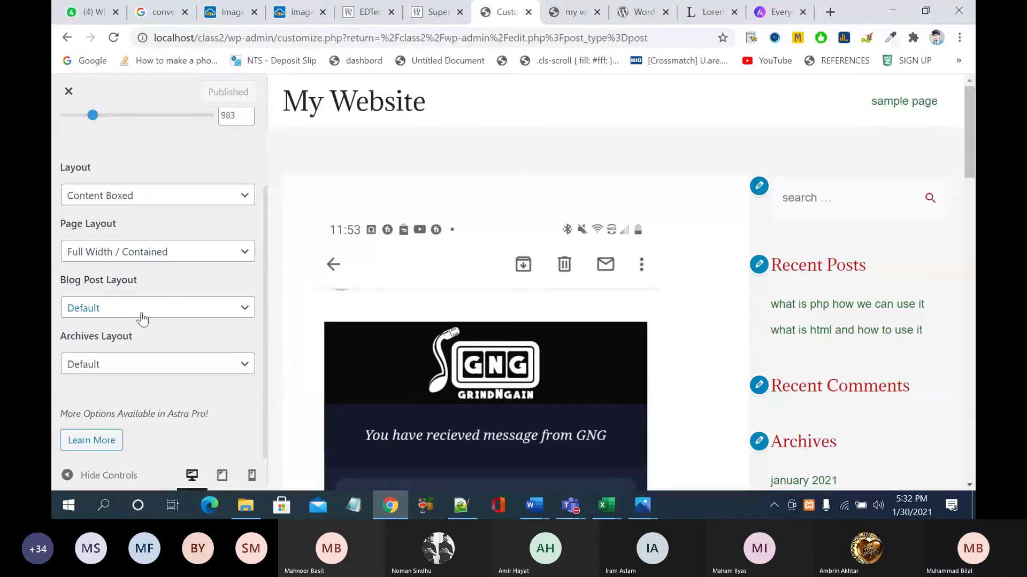
pyautogui.click(190, 260)
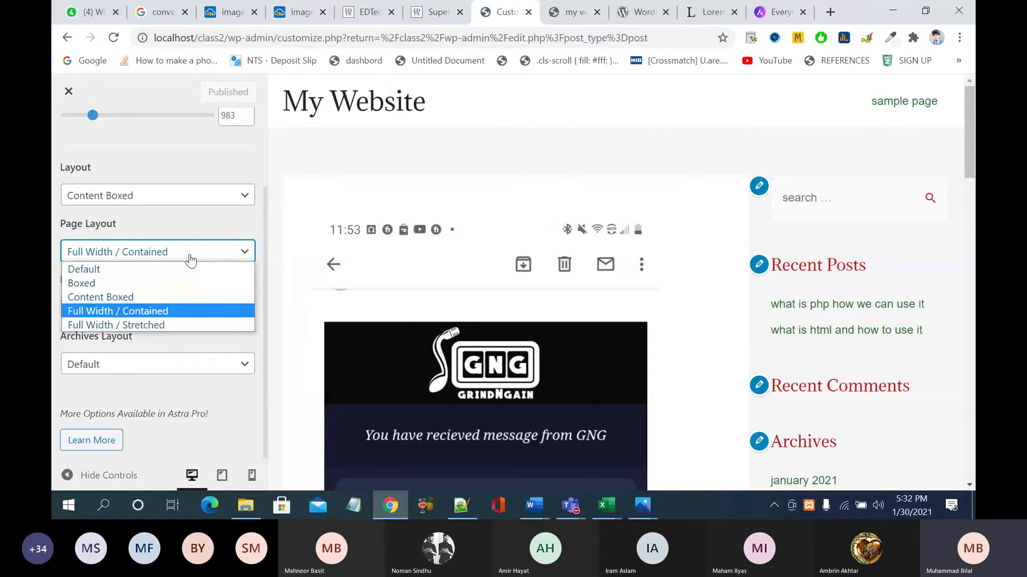
pyautogui.click(170, 324)
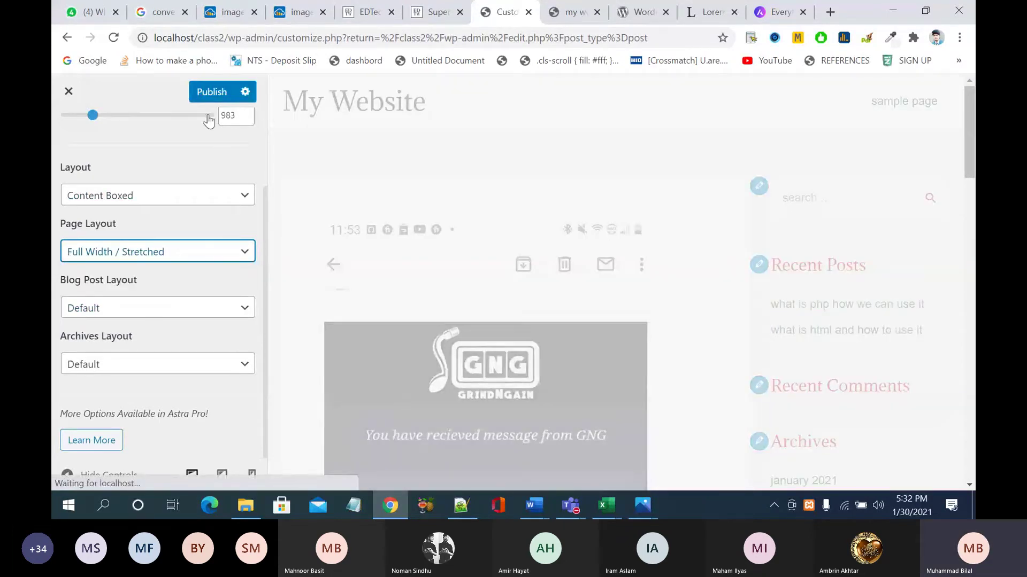
pyautogui.click(210, 98)
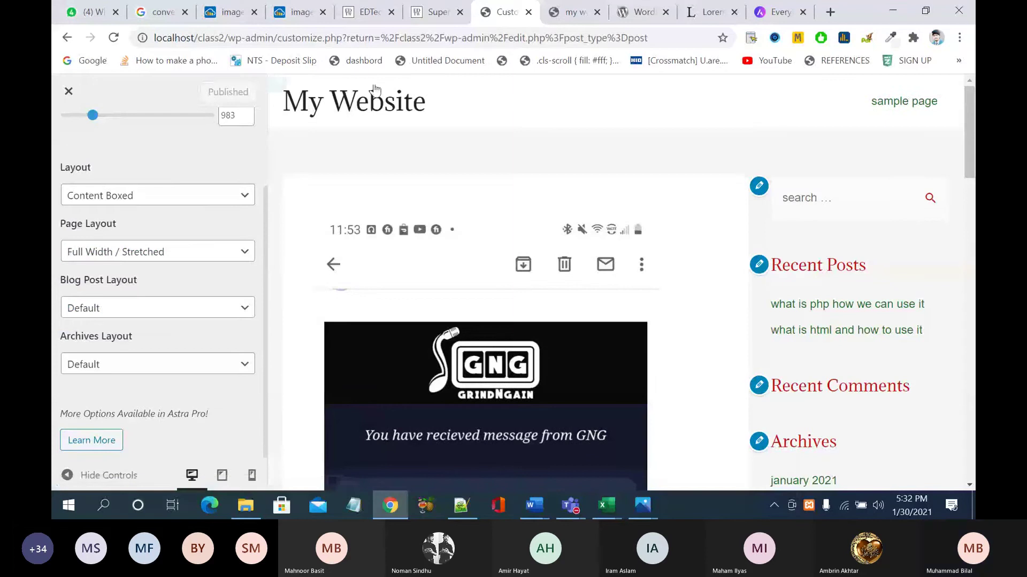
pyautogui.hotkey('ctrl', 'Tab')
pyautogui.click(113, 38)
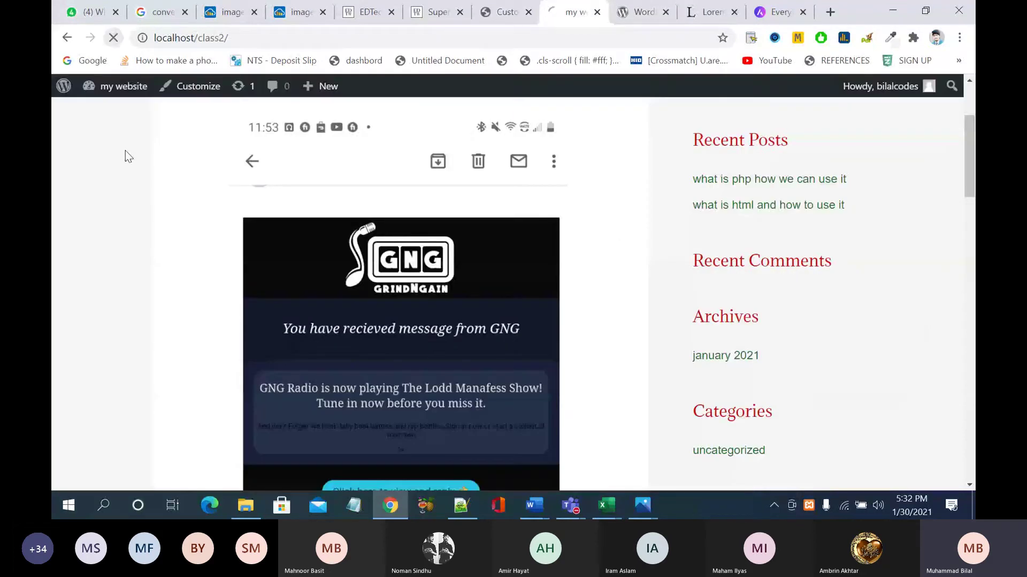
pyautogui.scroll(3, 111, 202)
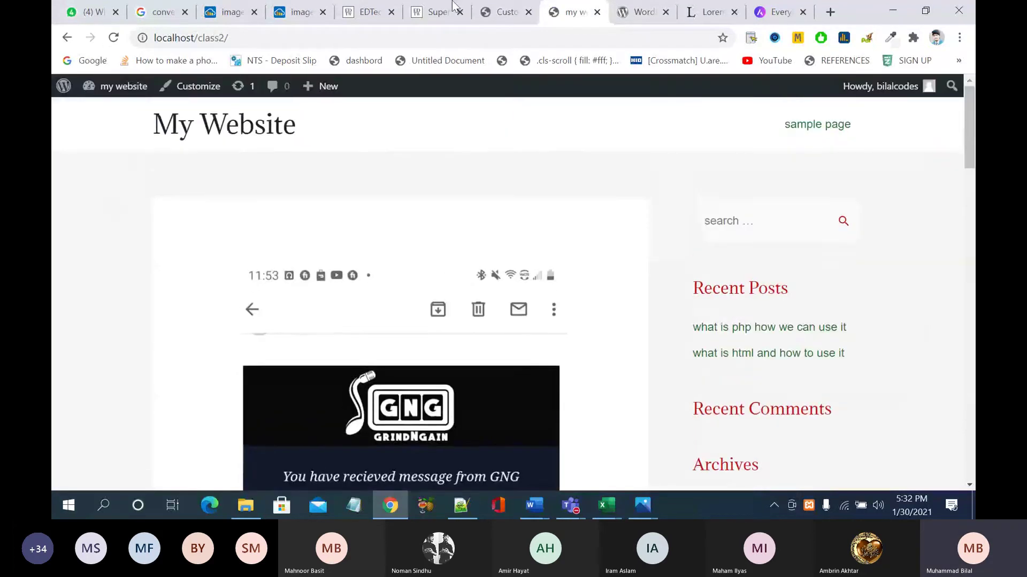
# Step: Set the Blog Post Layout to Full Width / Contained, publish it and reload the live site
pyautogui.click(500, 11)
pyautogui.click(184, 308)
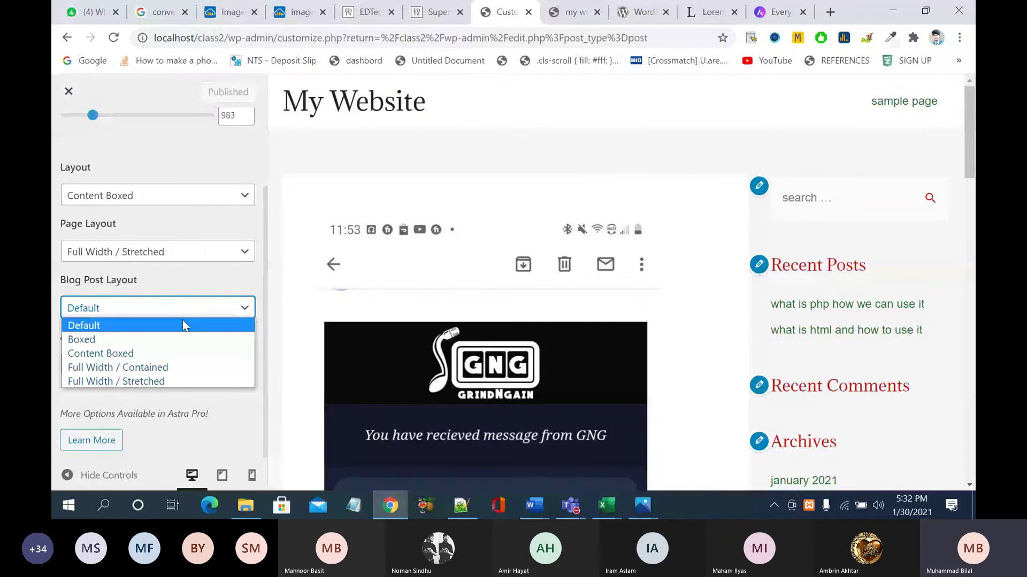
pyautogui.click(161, 367)
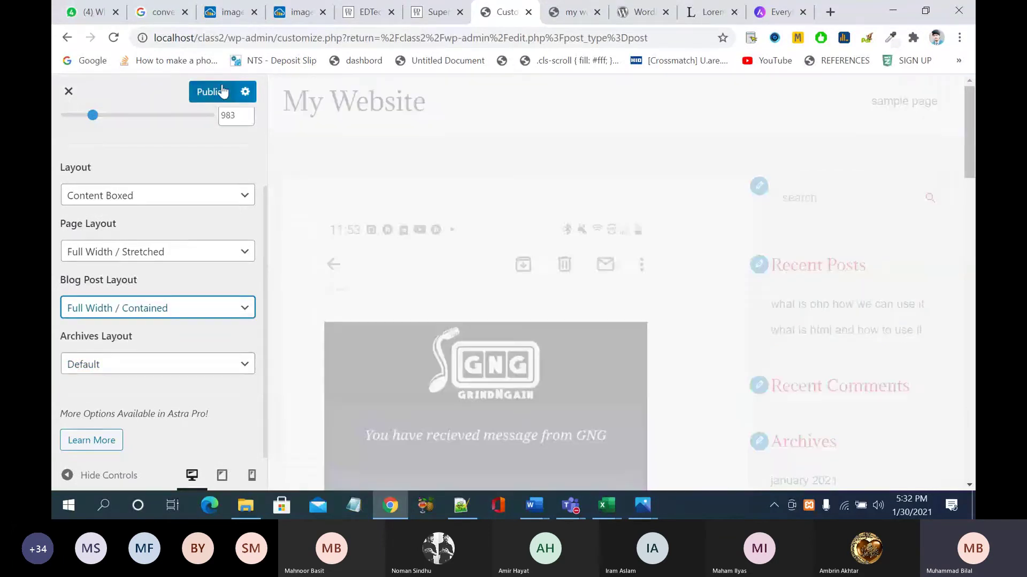
pyautogui.click(222, 92)
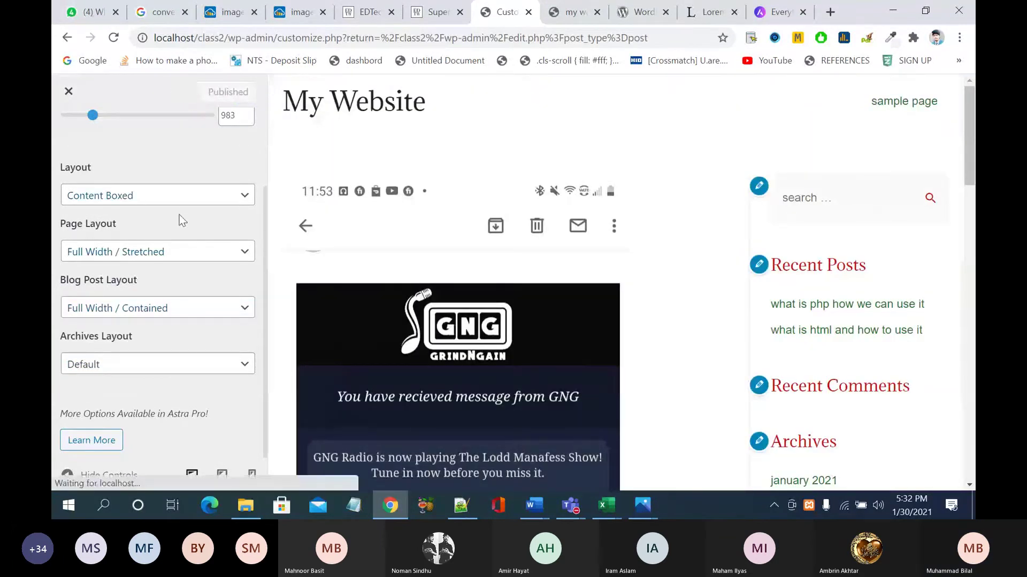
pyautogui.click(575, 13)
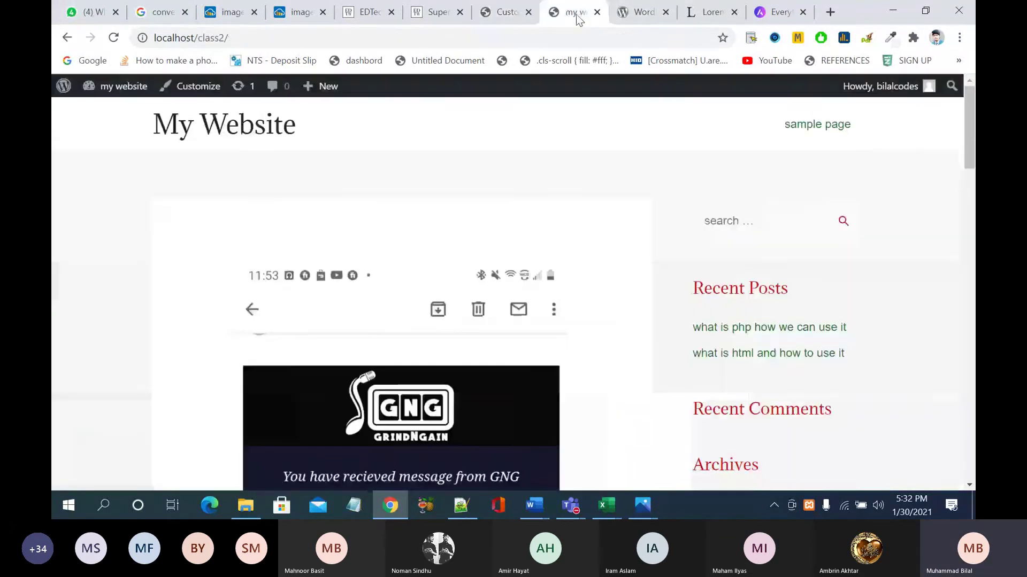
pyautogui.click(113, 37)
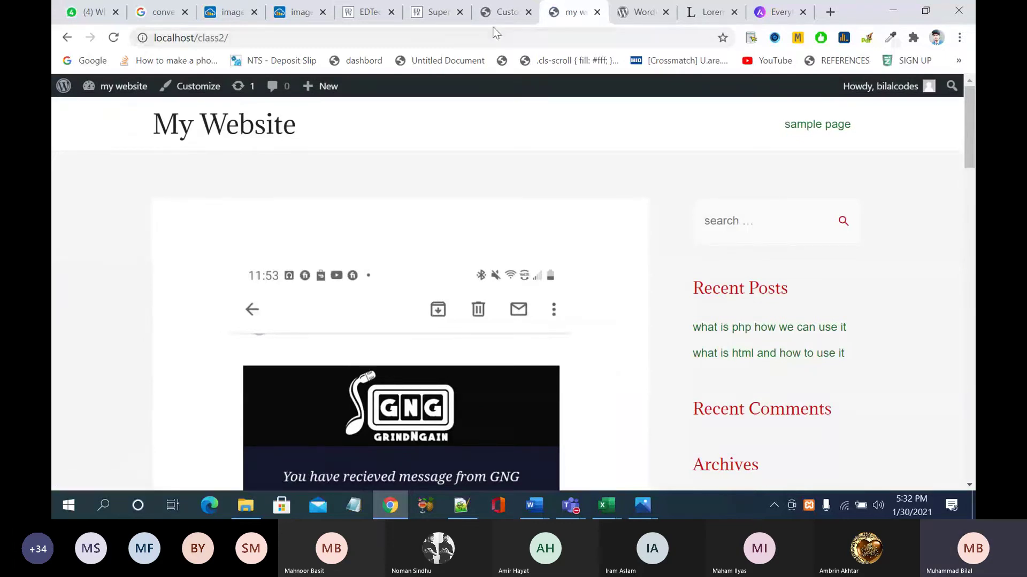
# Step: Set the main container Layout to Full Width / Contained, publish it and view the live site
pyautogui.click(502, 12)
pyautogui.click(239, 316)
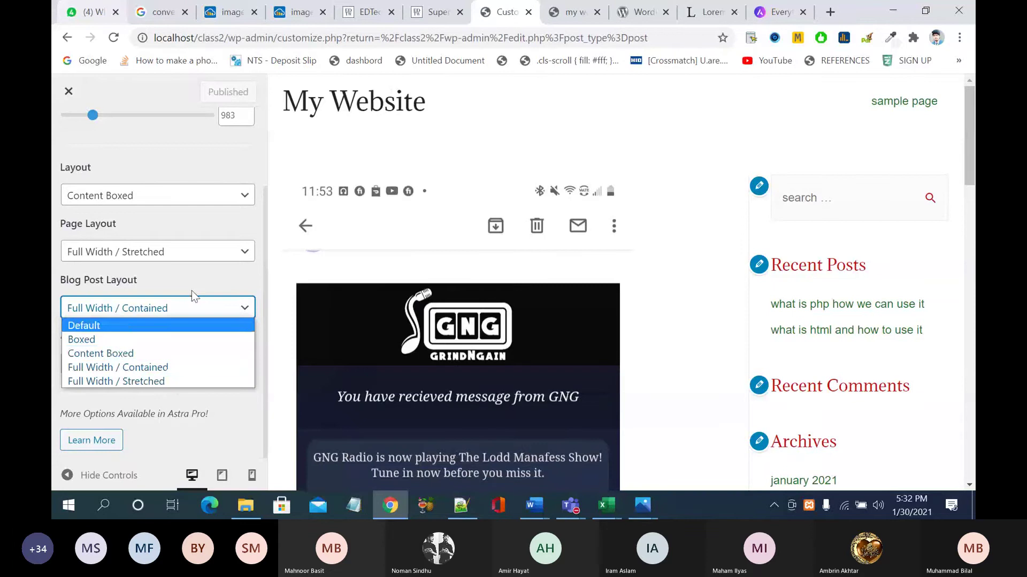
pyautogui.click(209, 195)
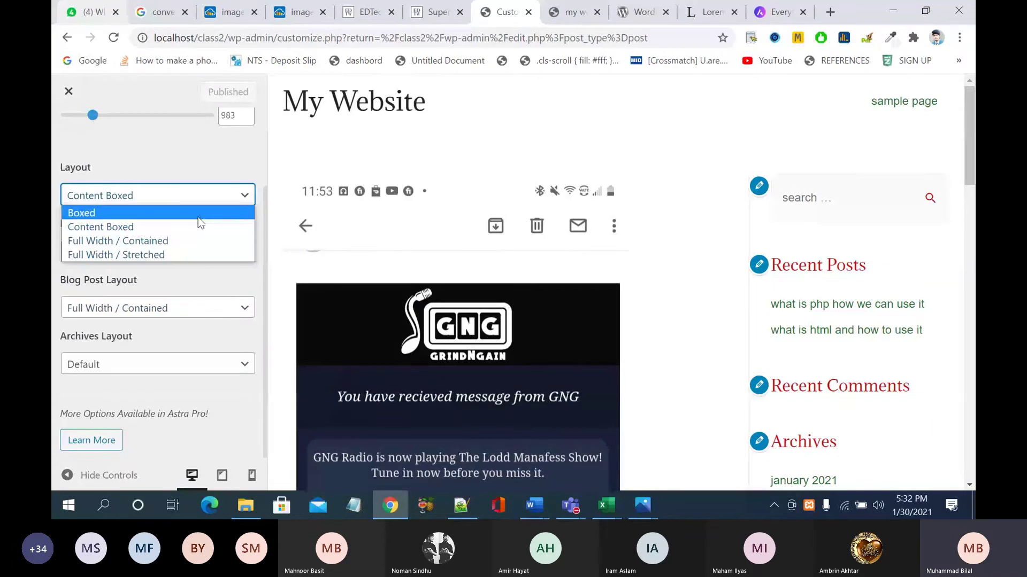
pyautogui.click(195, 240)
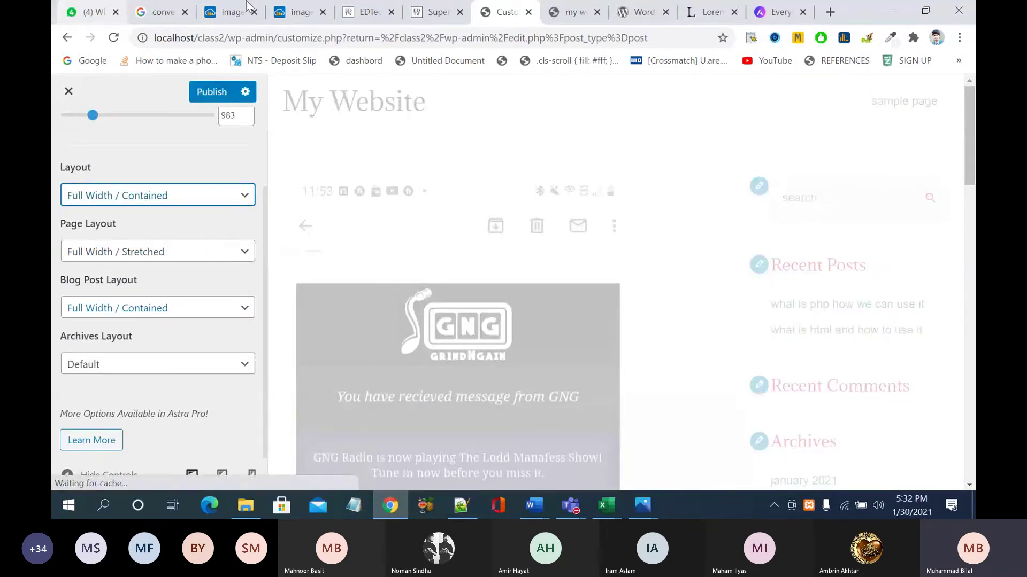
pyautogui.click(216, 92)
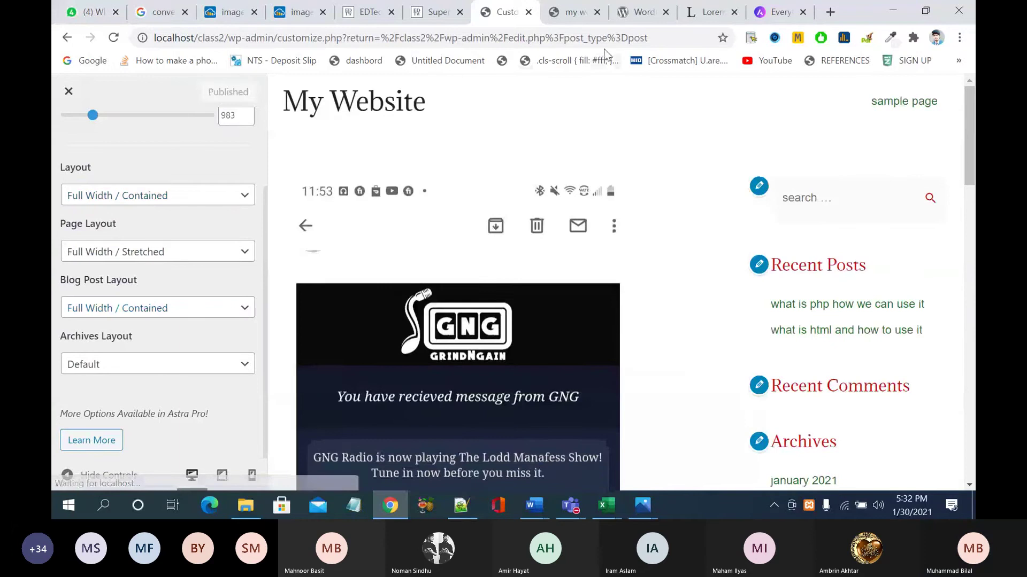
pyautogui.click(572, 12)
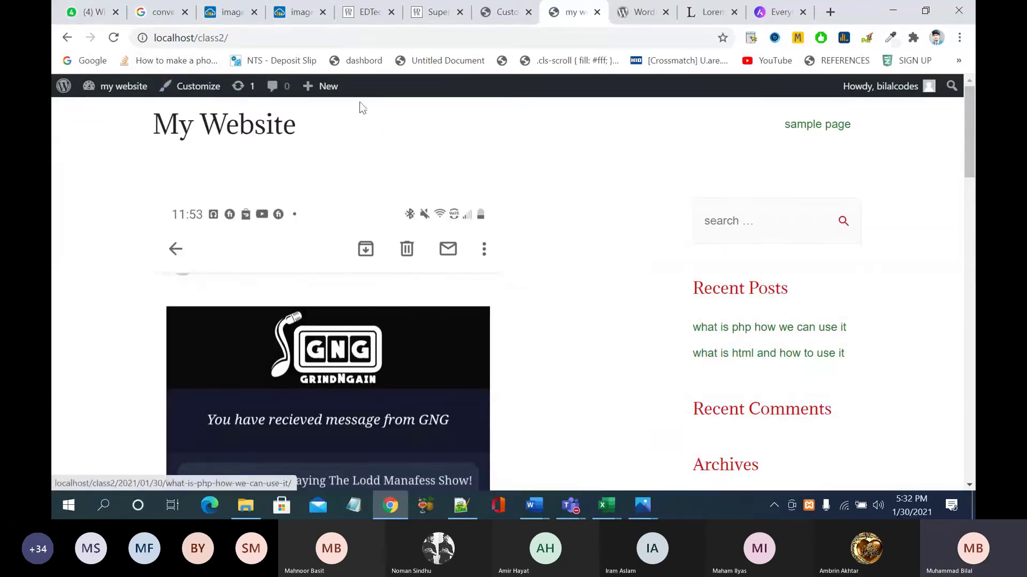
# Step: Set the Archives Layout to Boxed in the customizer, publish it and look over the preview
pyautogui.click(534, 11)
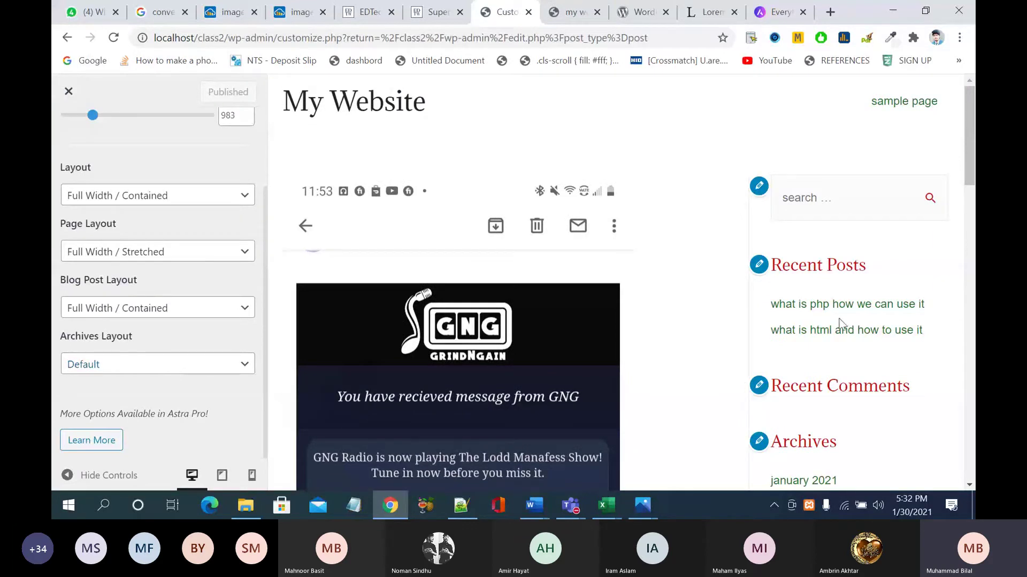
pyautogui.scroll(-5, 839, 323)
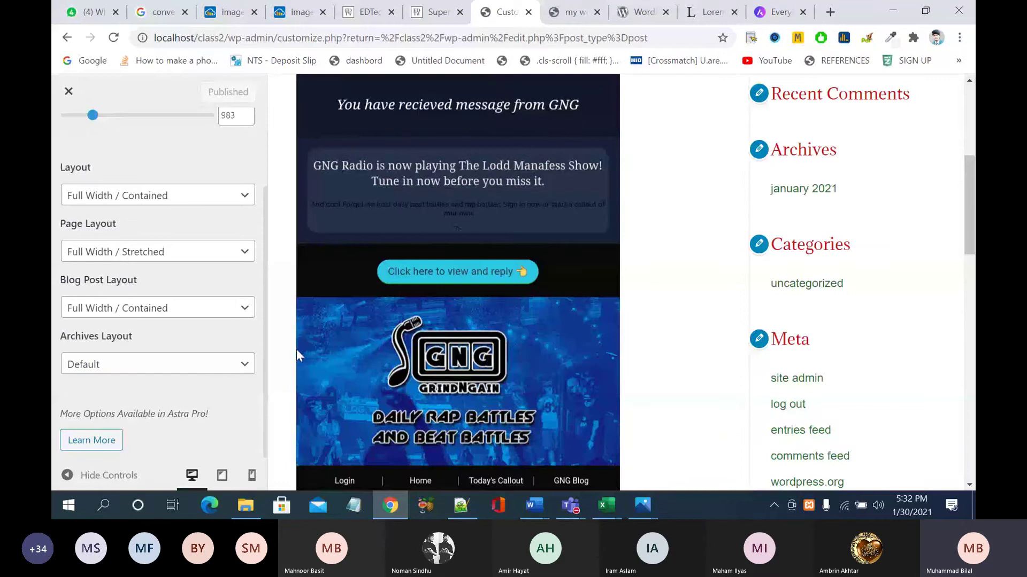
pyautogui.click(237, 365)
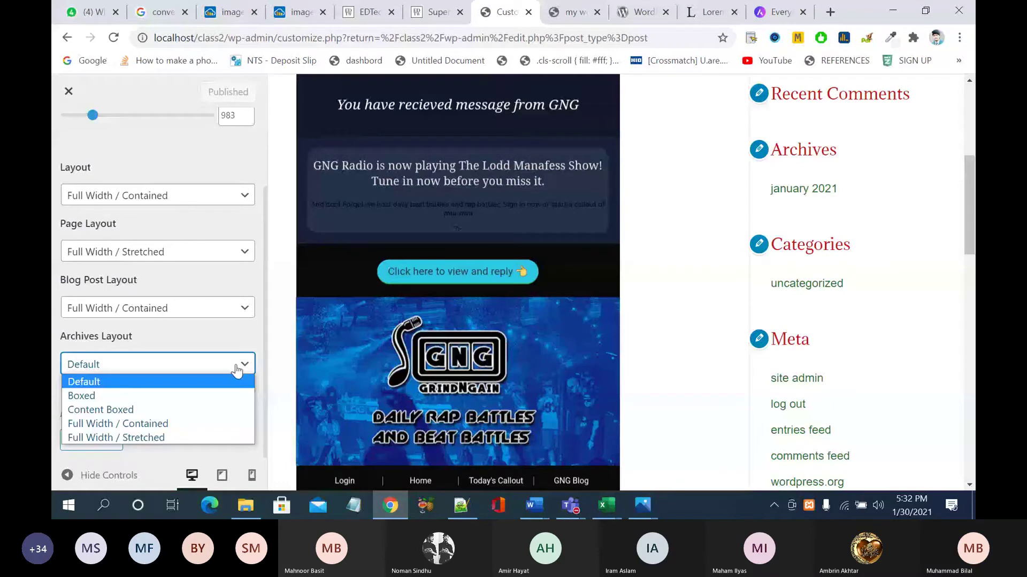
pyautogui.click(178, 396)
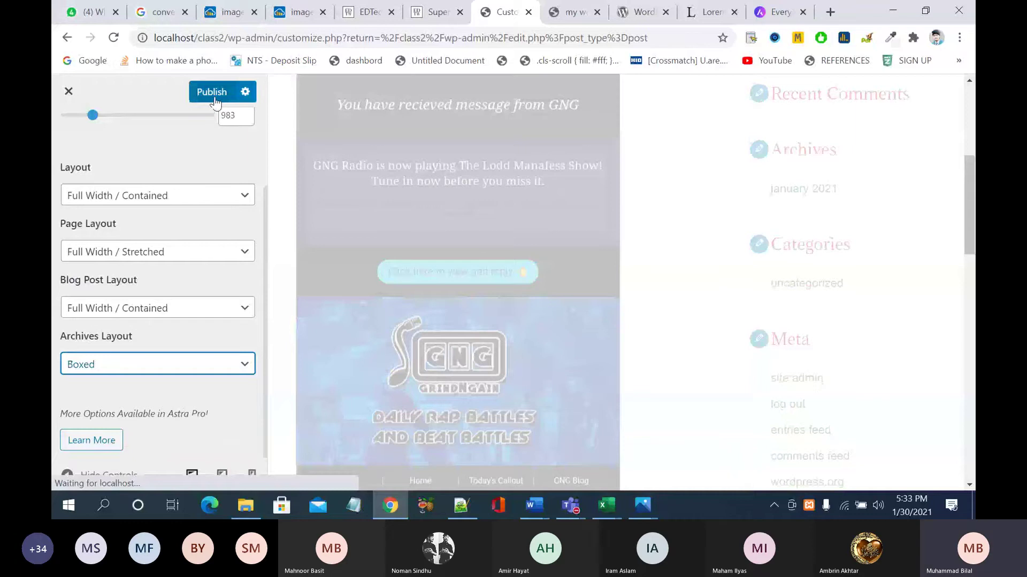
pyautogui.click(215, 98)
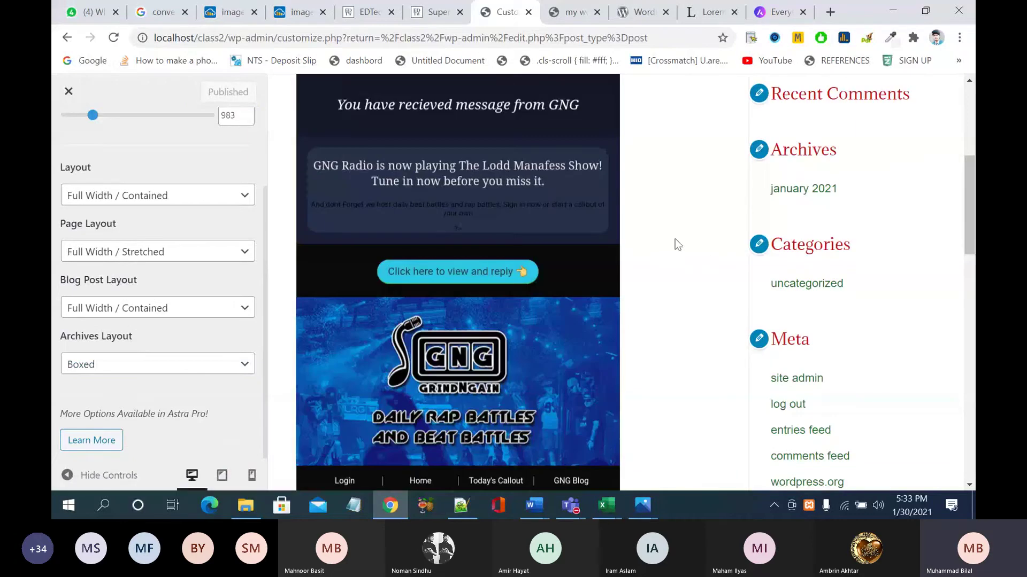
pyautogui.scroll(5, 675, 238)
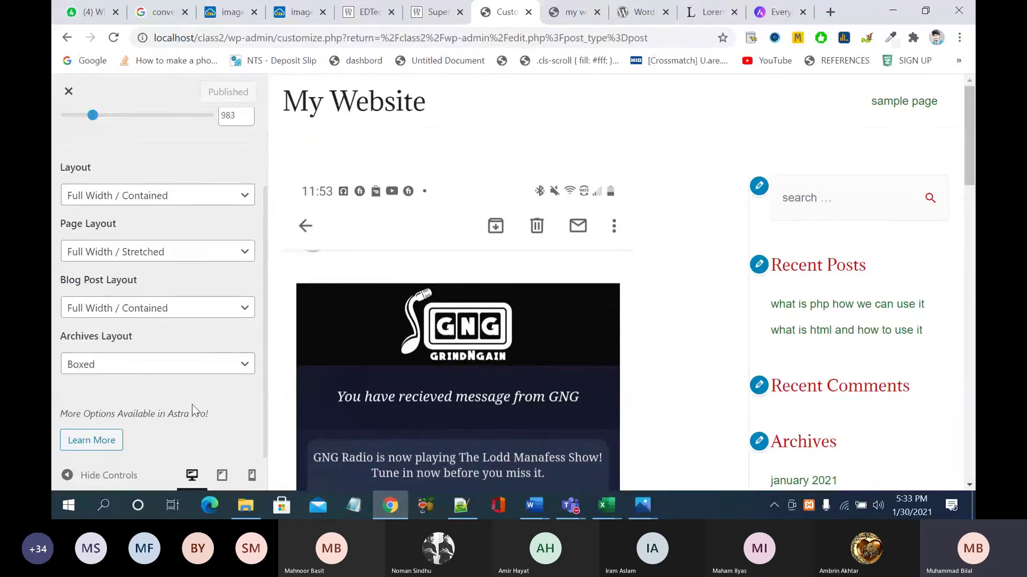
# Step: Open the global Buttons settings and bring the post comment button into view in the preview
pyautogui.scroll(2, 191, 406)
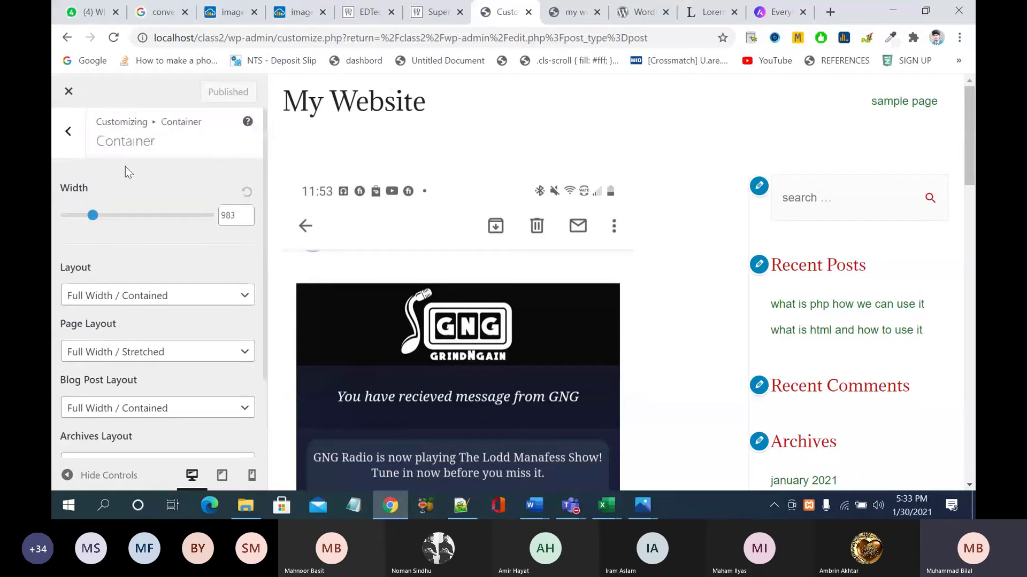
pyautogui.click(72, 134)
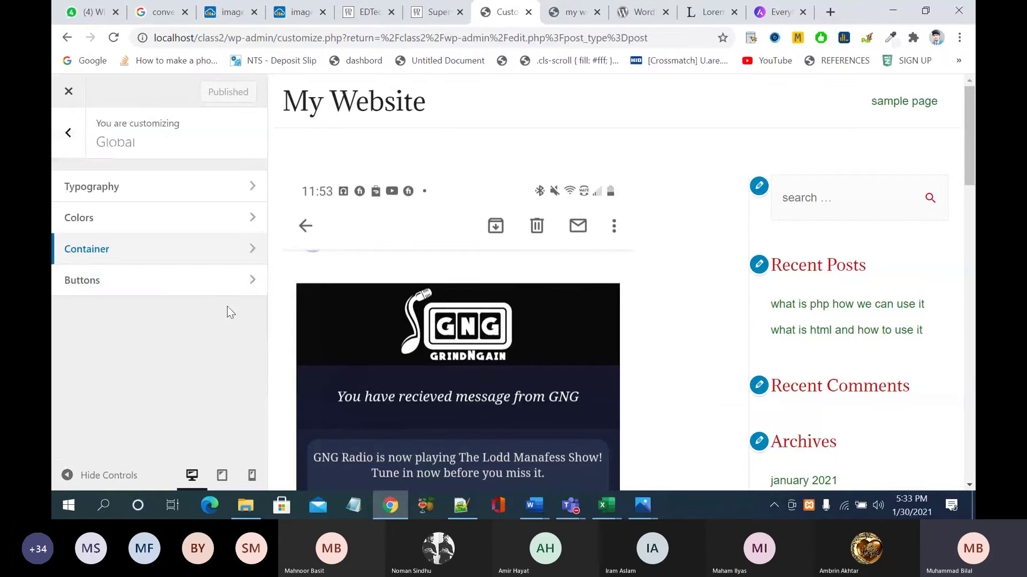
pyautogui.click(229, 289)
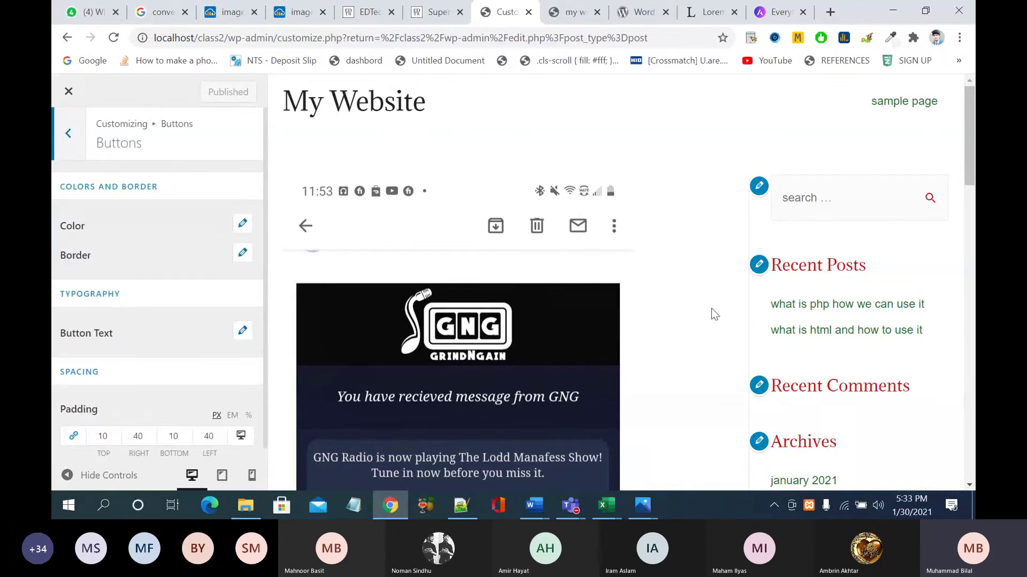
pyautogui.scroll(-20, 712, 310)
pyautogui.scroll(-3, 711, 308)
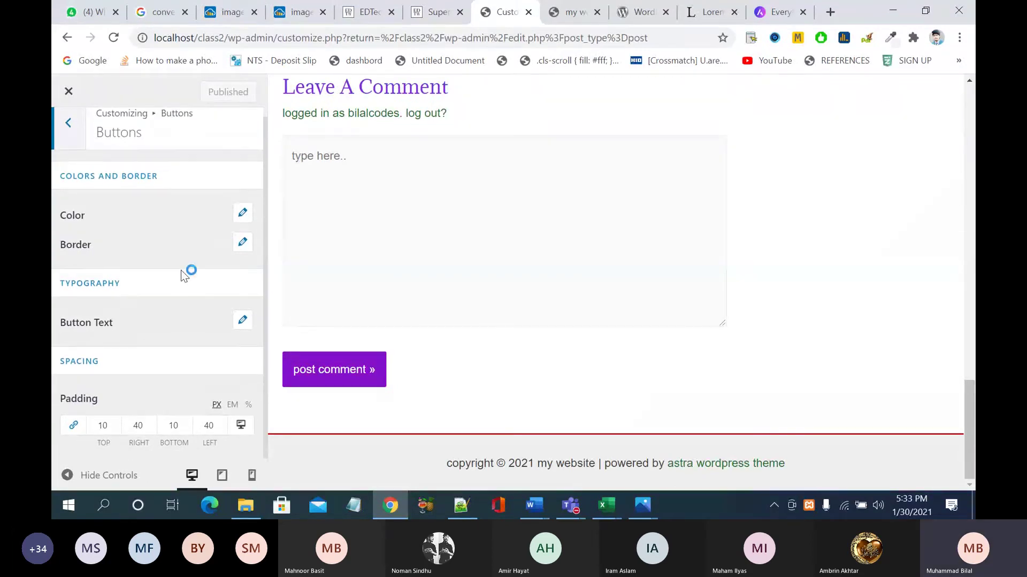
# Step: Set the buttons' normal text color to red
pyautogui.click(241, 225)
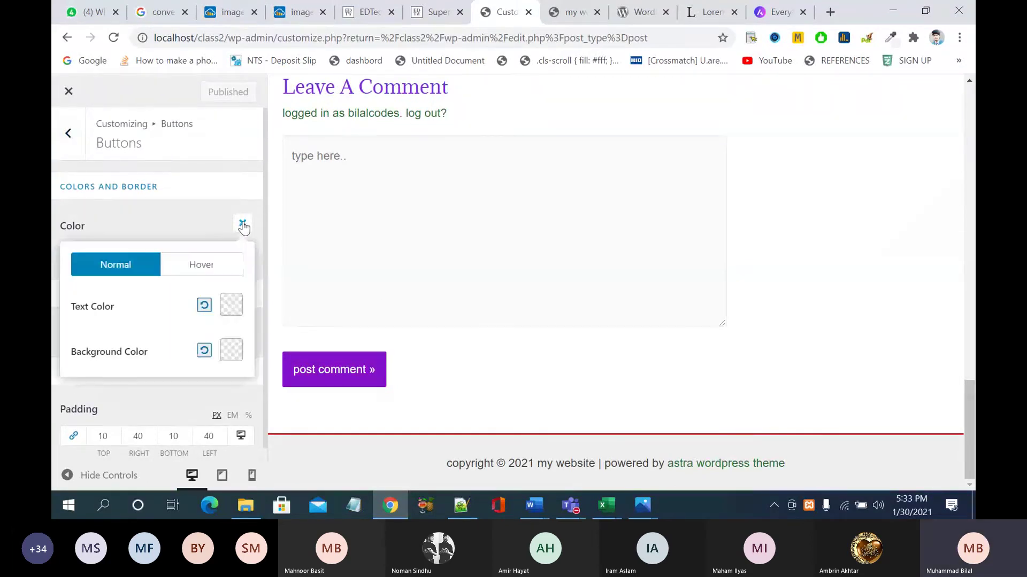
pyautogui.click(229, 309)
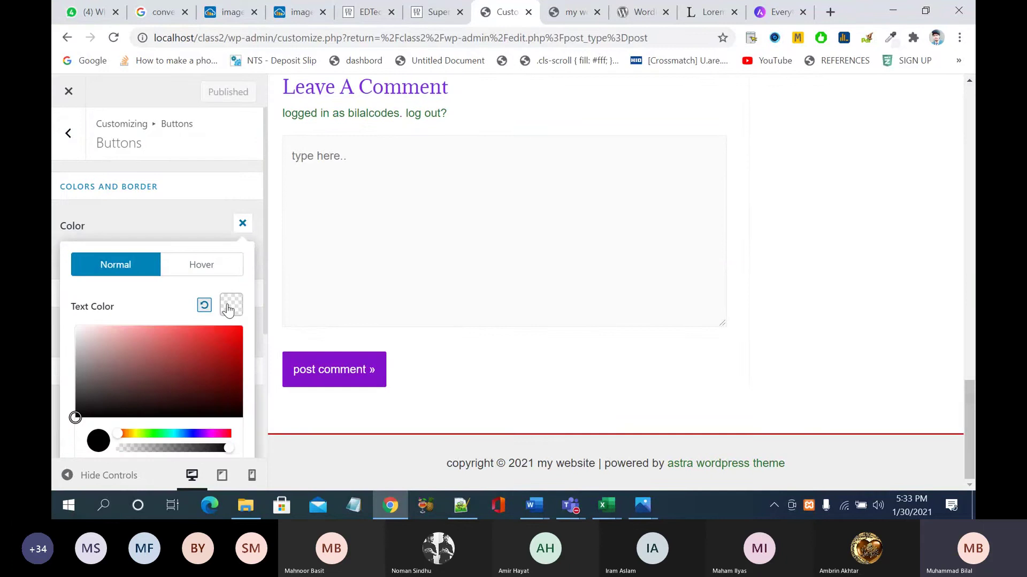
pyautogui.click(227, 339)
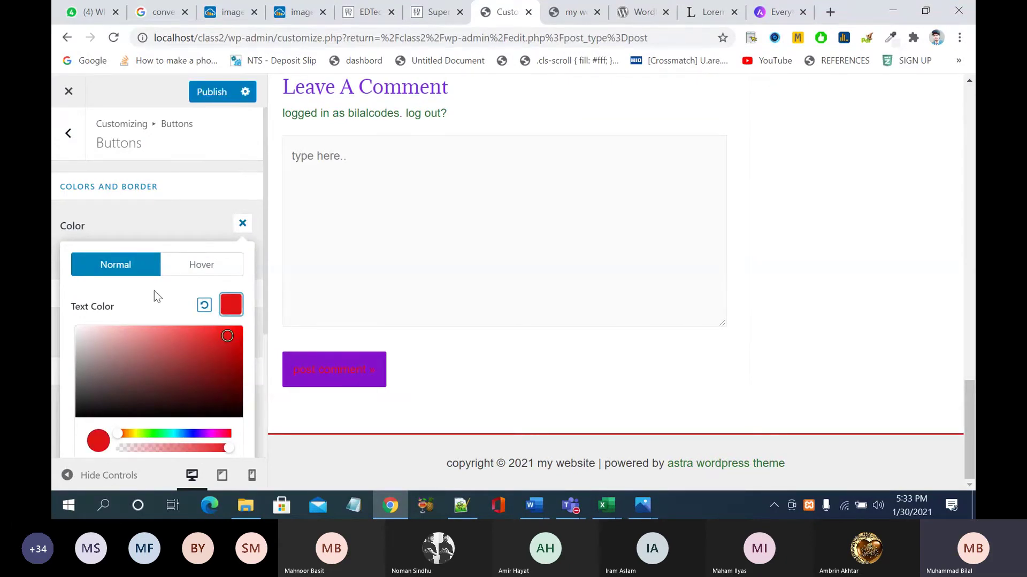
pyautogui.click(154, 290)
# Step: Set the buttons' normal background color to green #0ca746 and their normal text color to white
pyautogui.click(233, 357)
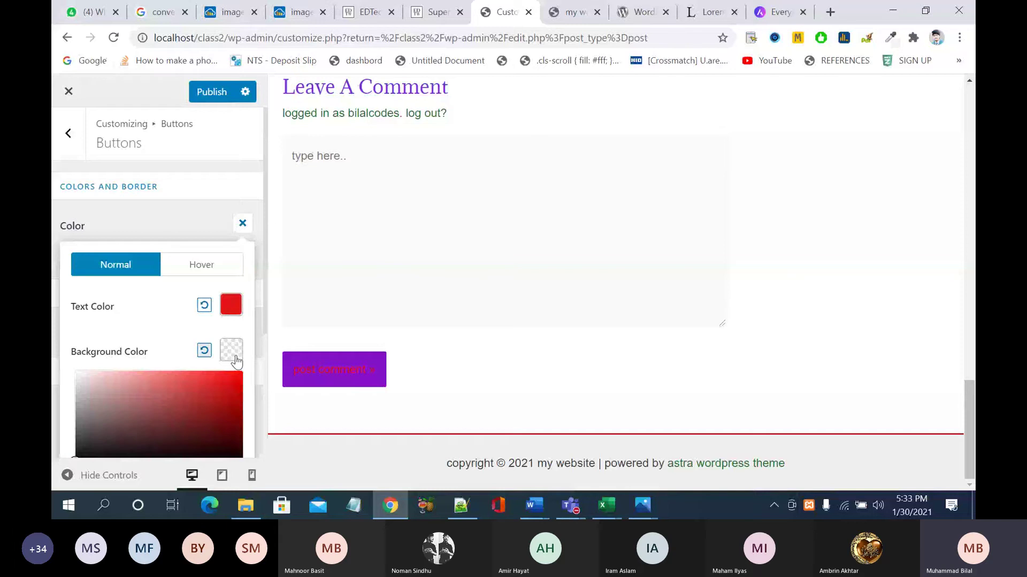
pyautogui.scroll(-3, 155, 306)
pyautogui.click(154, 287)
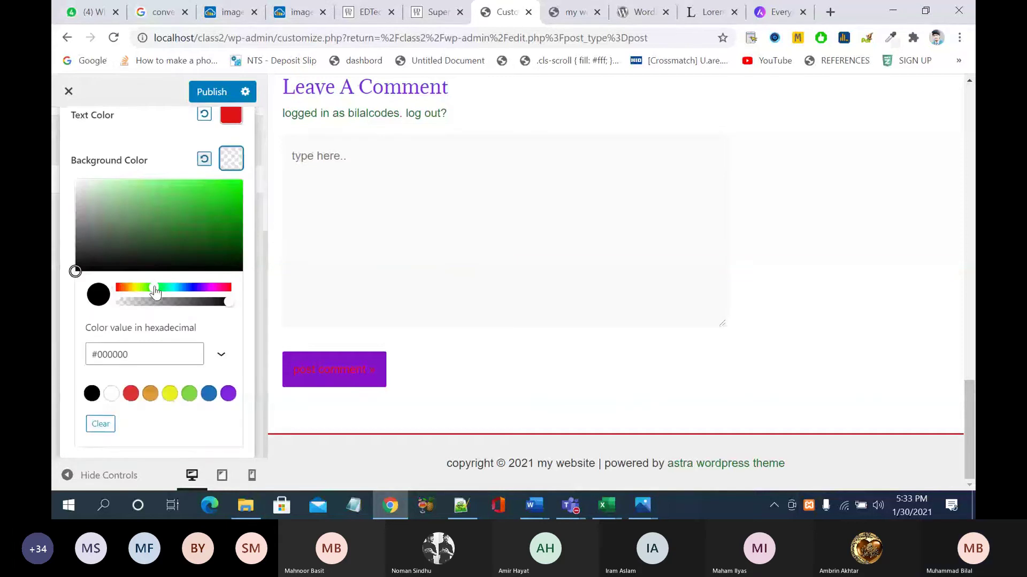
pyautogui.moveTo(163, 292)
pyautogui.mouseDown()
pyautogui.moveTo(172, 289)
pyautogui.moveTo(162, 288)
pyautogui.mouseUp()
pyautogui.click(230, 213)
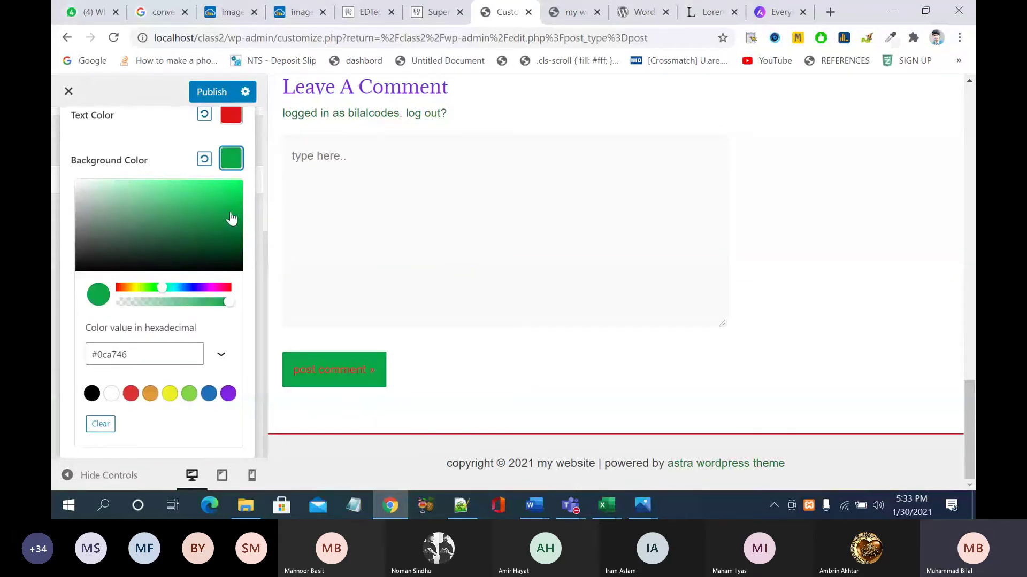
pyautogui.click(265, 235)
pyautogui.click(144, 125)
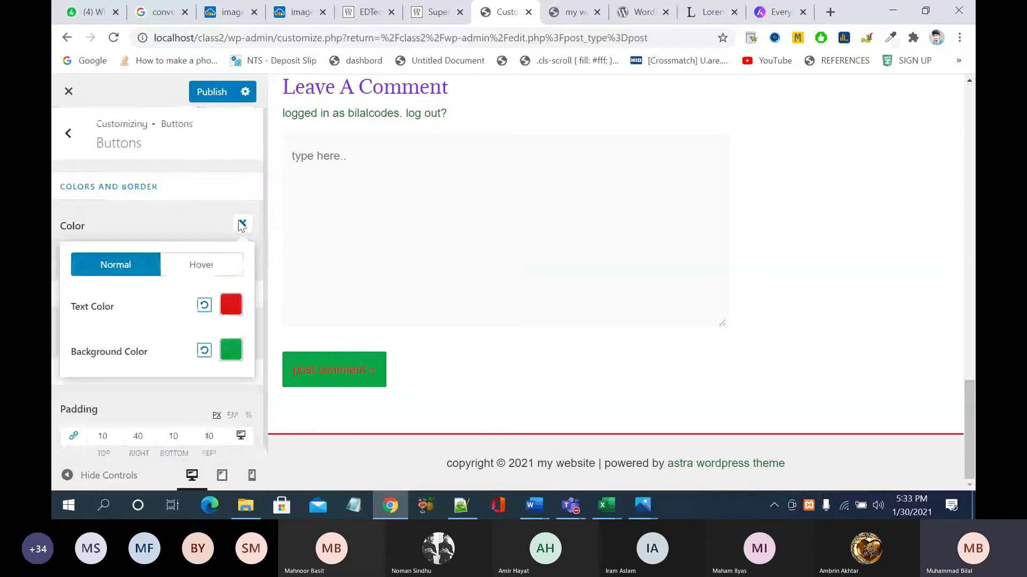
pyautogui.click(230, 306)
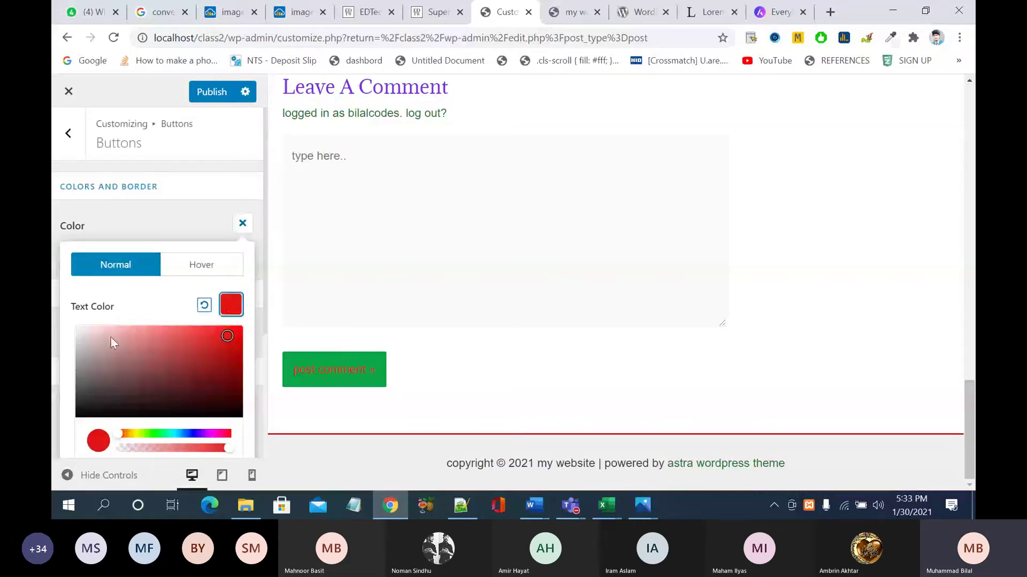
pyautogui.moveTo(81, 336)
pyautogui.mouseDown()
pyautogui.moveTo(68, 317)
pyautogui.moveTo(504, 362)
pyautogui.moveTo(326, 364)
pyautogui.moveTo(497, 395)
pyautogui.mouseUp()
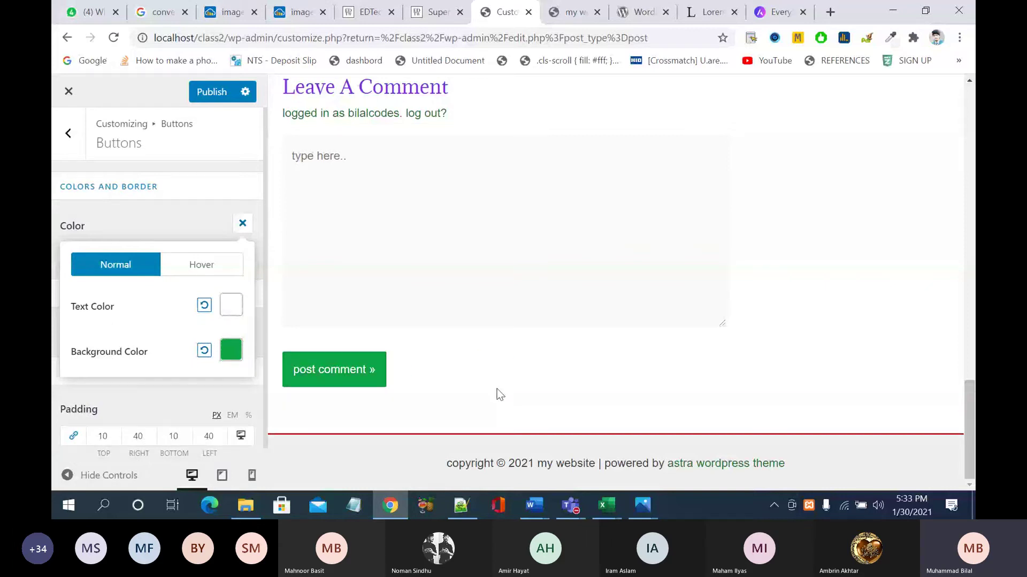
# Step: Set the buttons' hover background color to near-black #100101 and try the hover effect on the post comment button
pyautogui.click(202, 269)
pyautogui.click(231, 350)
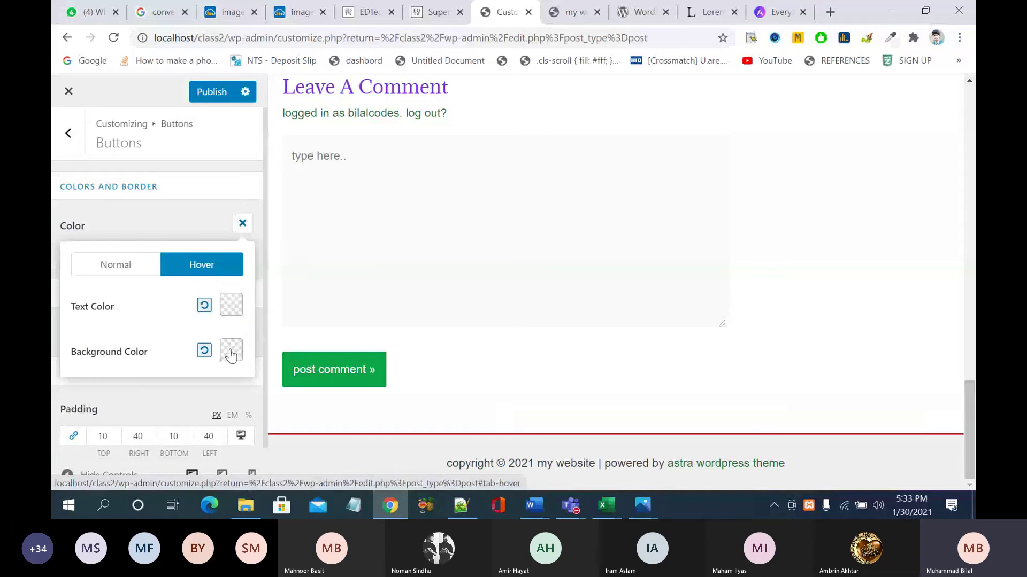
pyautogui.scroll(-3, 173, 400)
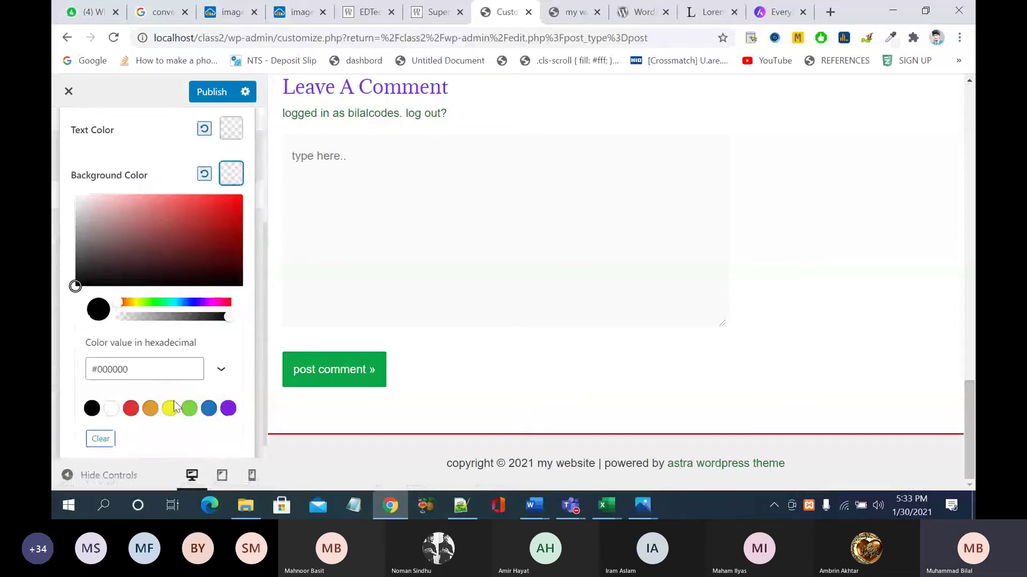
pyautogui.click(100, 310)
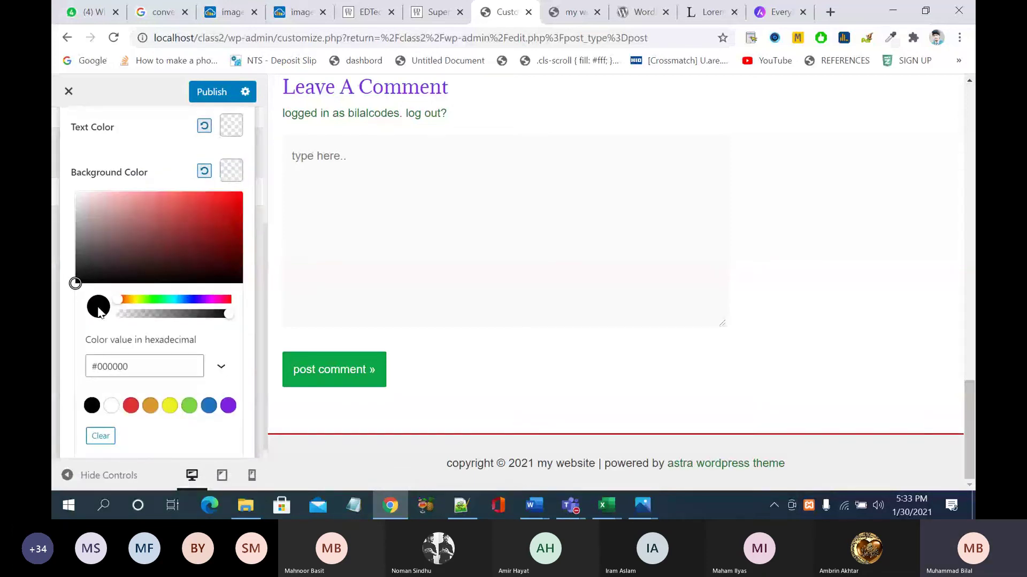
pyautogui.click(219, 274)
pyautogui.click(237, 281)
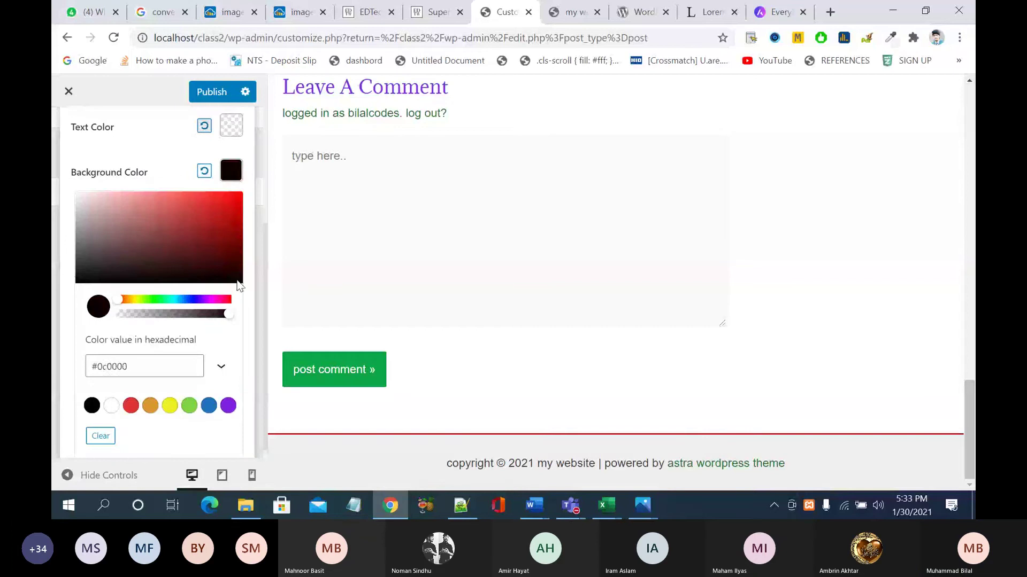
pyautogui.moveTo(238, 286); pyautogui.dragTo(481, 410)
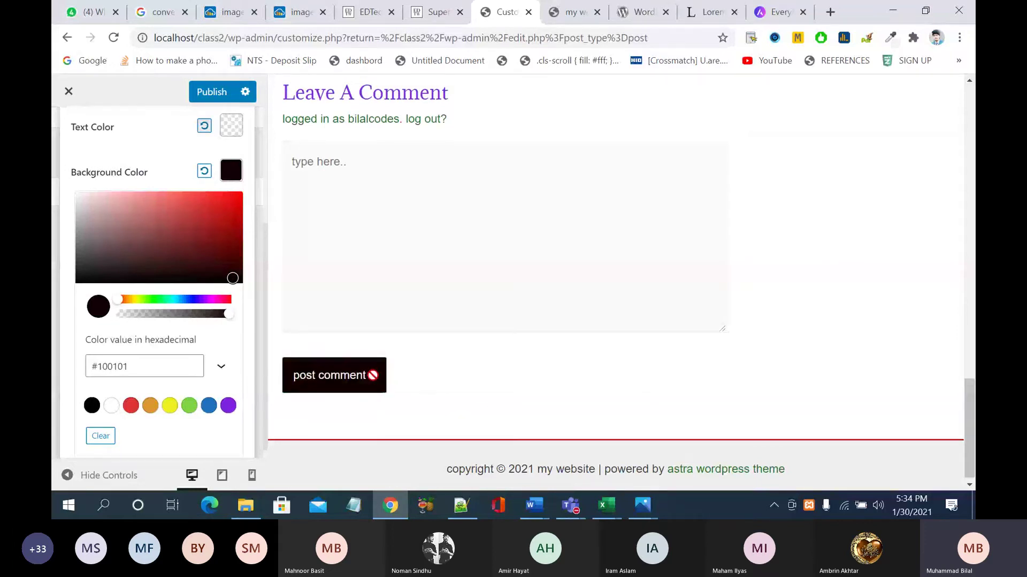
# Step: Set the buttons' hover text color to red, check it on the post comment button and close the color settings
pyautogui.click(230, 127)
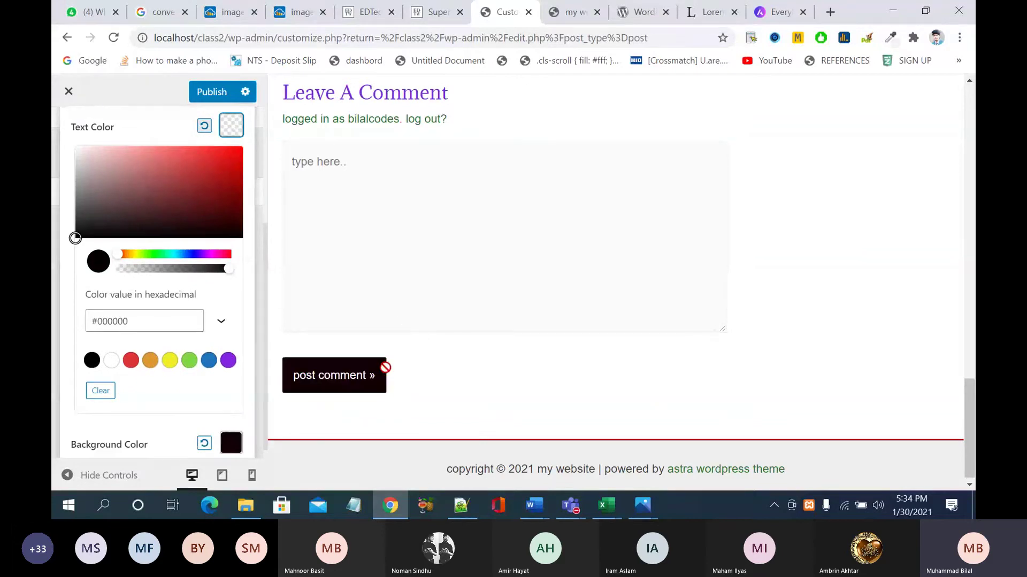
pyautogui.click(151, 114)
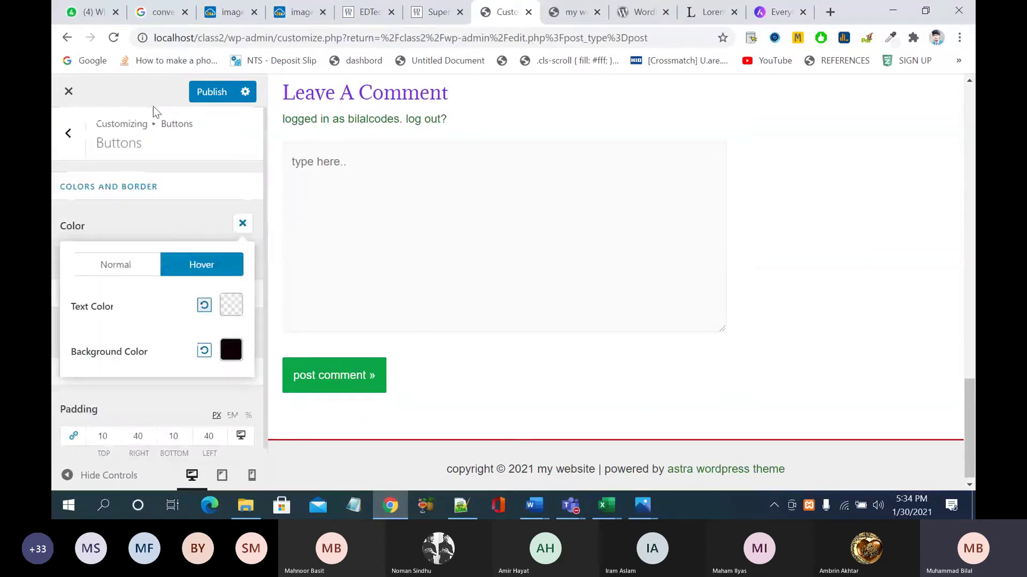
pyautogui.click(116, 266)
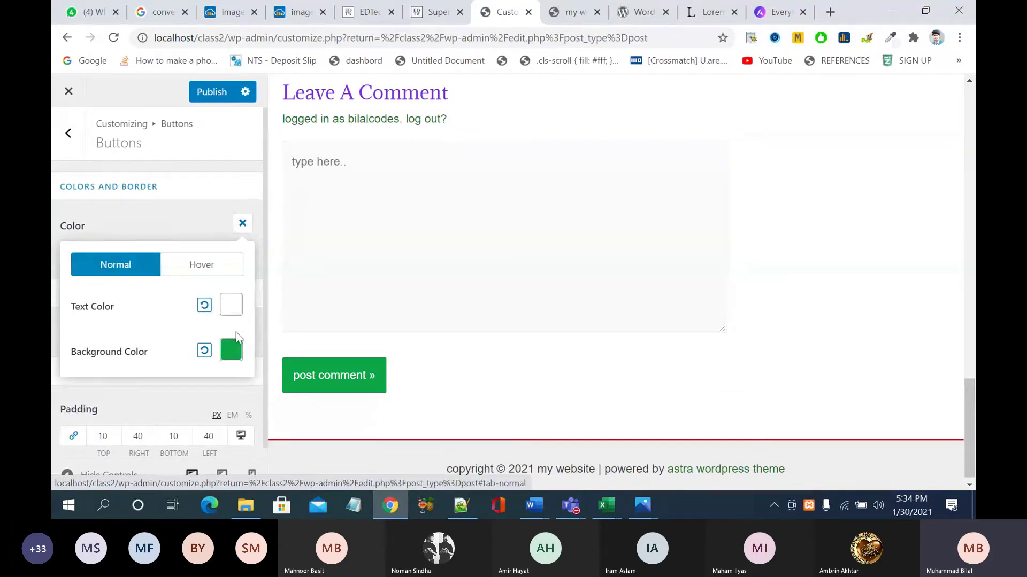
pyautogui.click(216, 266)
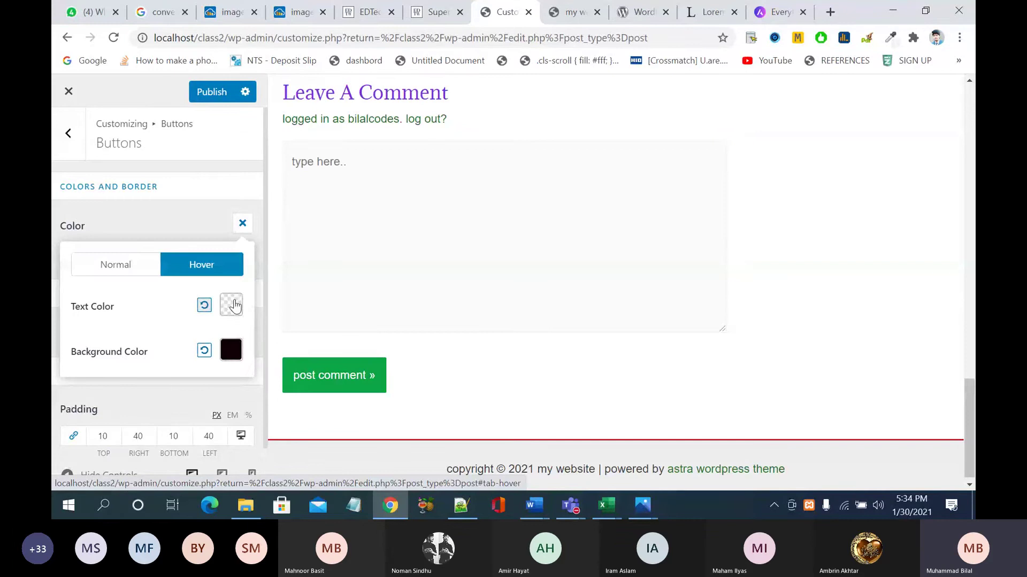
pyautogui.click(234, 306)
pyautogui.click(224, 333)
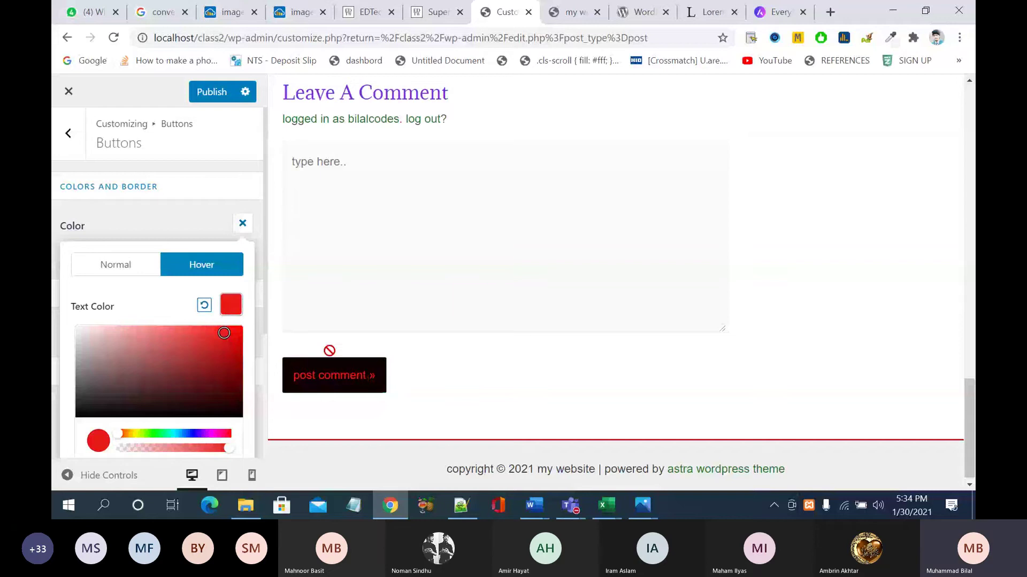
pyautogui.click(243, 224)
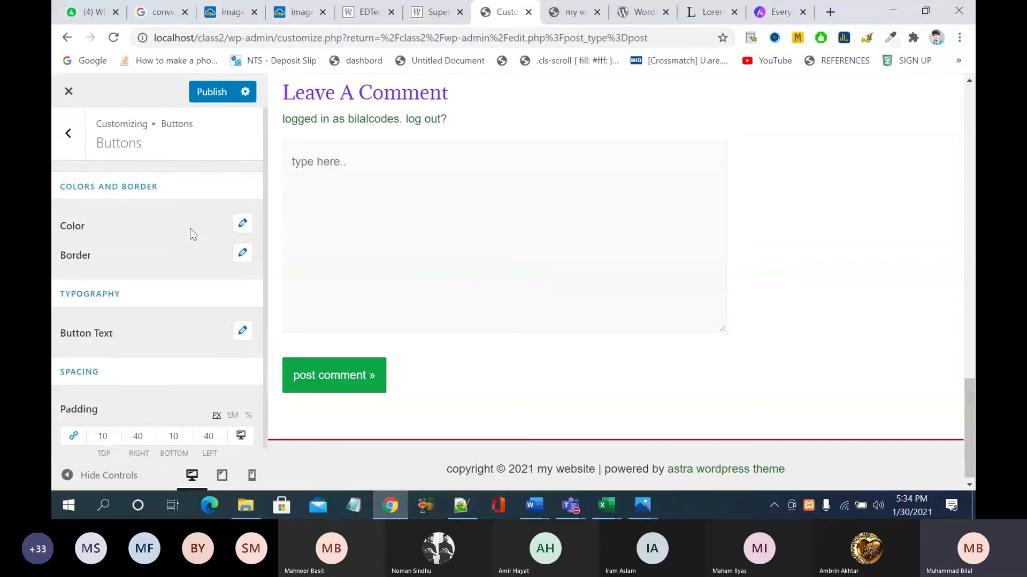
# Step: Set the button border width to 10 on all sides and the border color to red
pyautogui.click(244, 256)
pyautogui.scroll(-1, 169, 276)
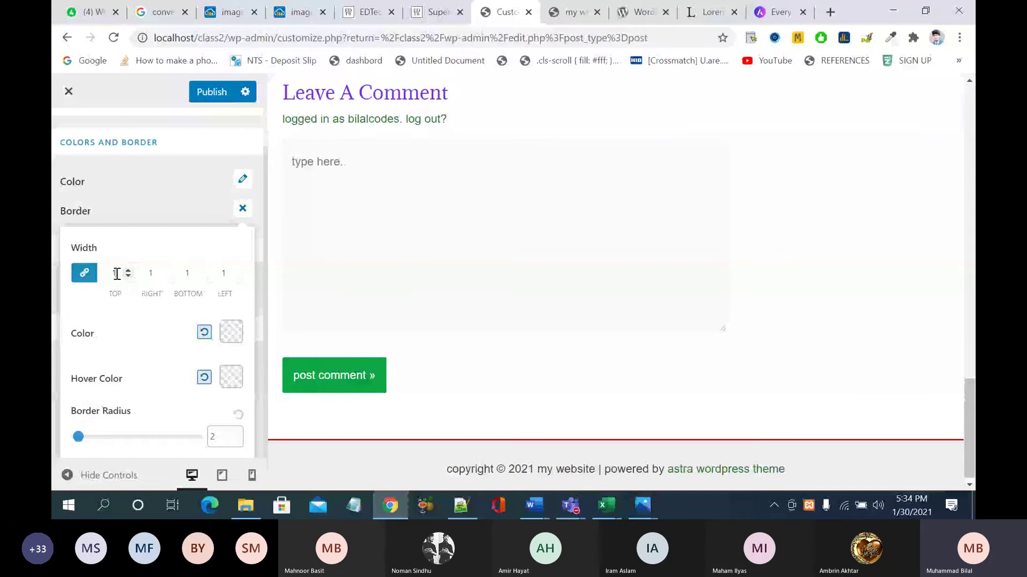
pyautogui.write('0')
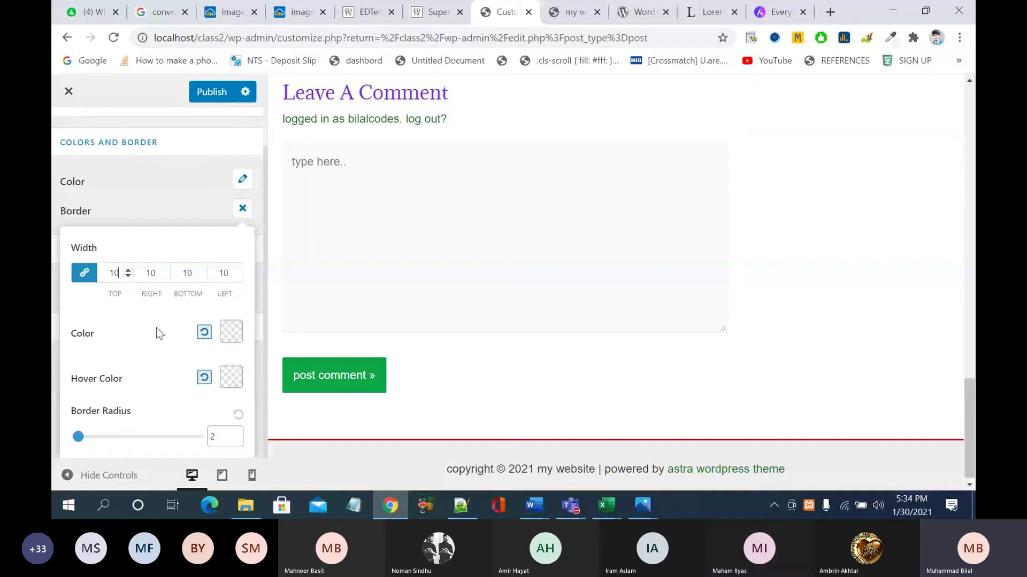
pyautogui.click(228, 338)
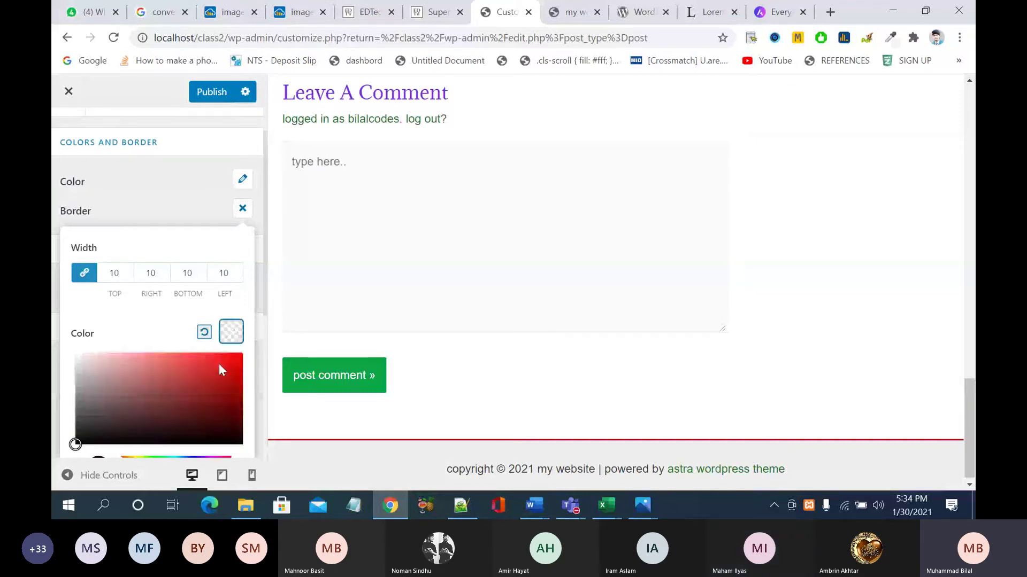
pyautogui.click(220, 364)
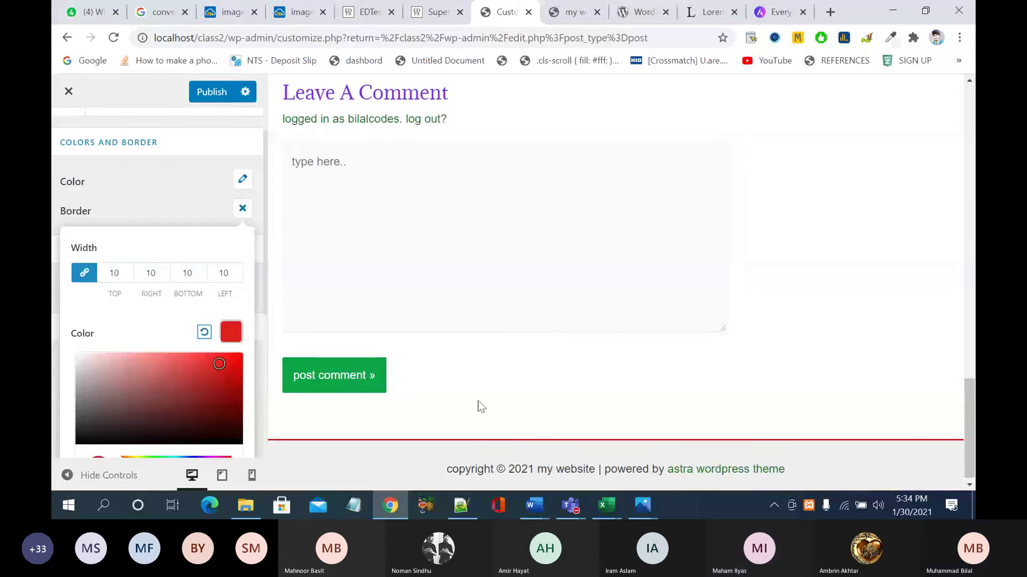
pyautogui.click(130, 321)
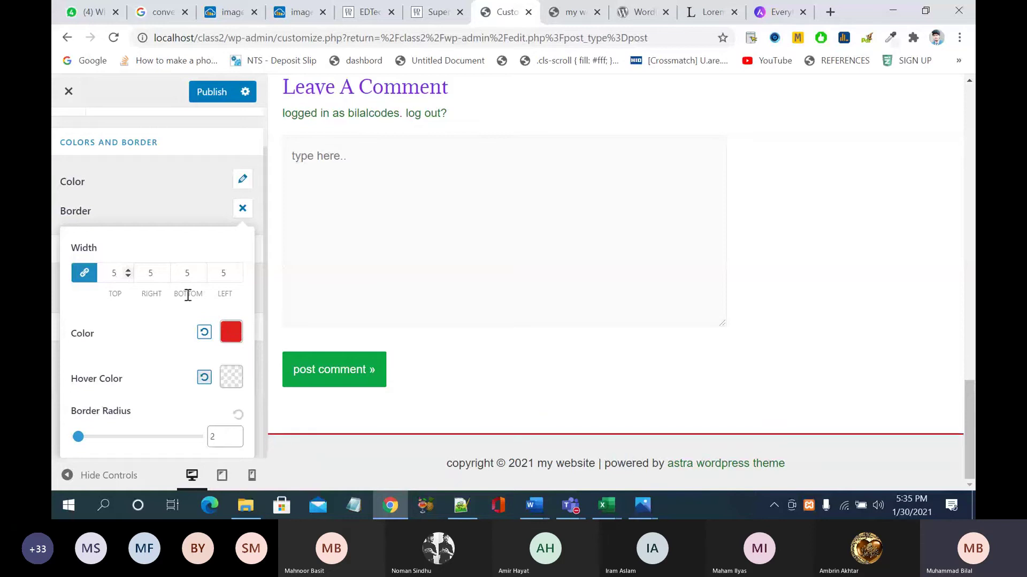
# Step: Increase the linked button border width to 20 on all sides
pyautogui.click(128, 269)
pyautogui.click(128, 270)
pyautogui.click(127, 269)
pyautogui.click(127, 270)
pyautogui.click(128, 270)
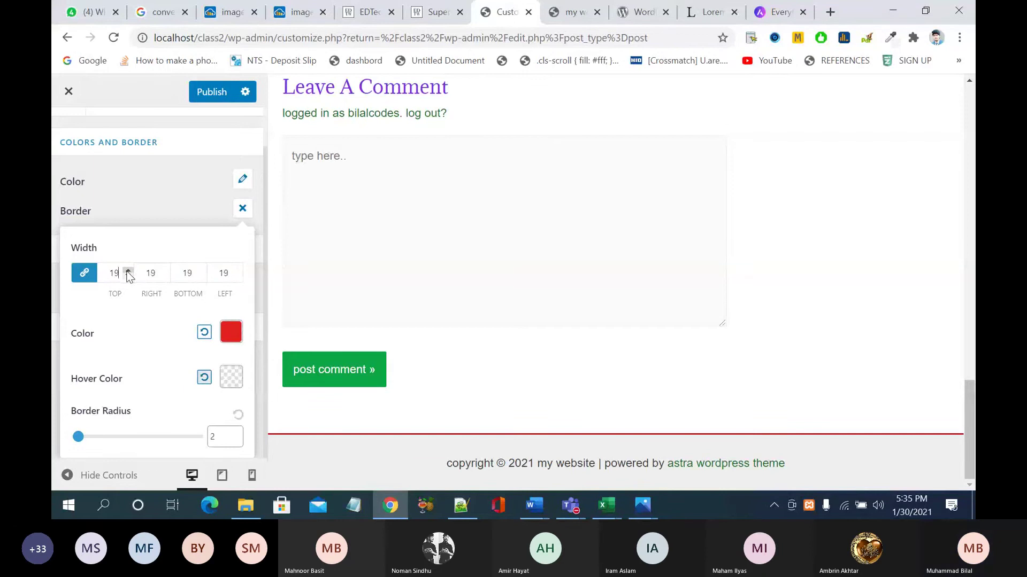
pyautogui.click(128, 270)
# Step: Publish the button color and border settings, reload the live site and look over its posts
pyautogui.click(217, 92)
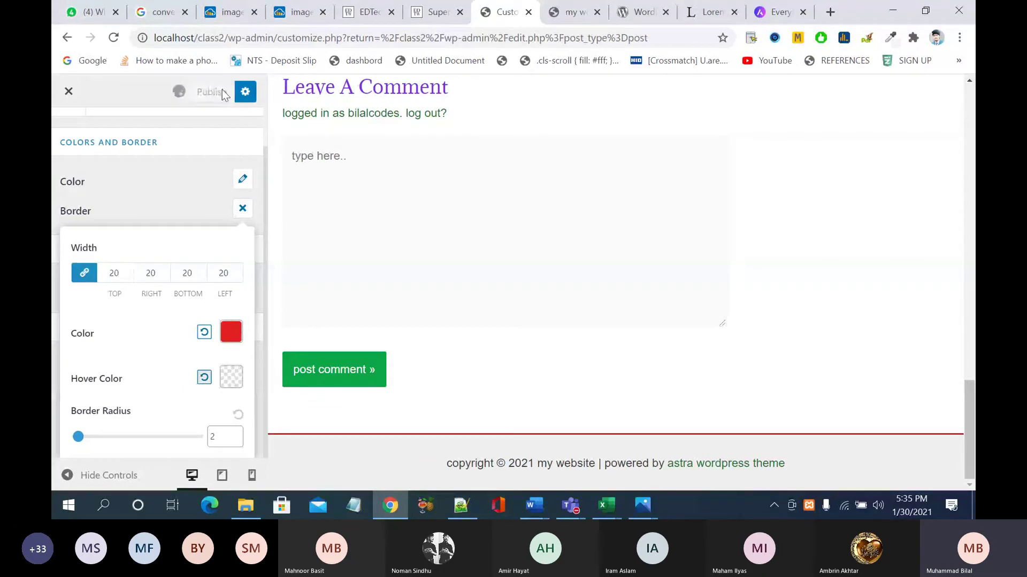
pyautogui.click(573, 12)
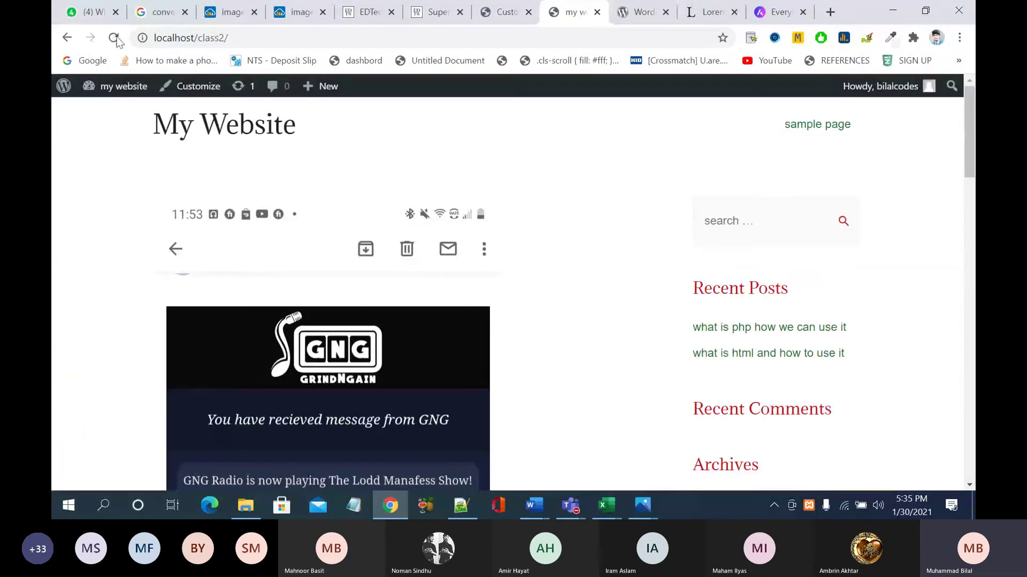
pyautogui.scroll(-10, 509, 337)
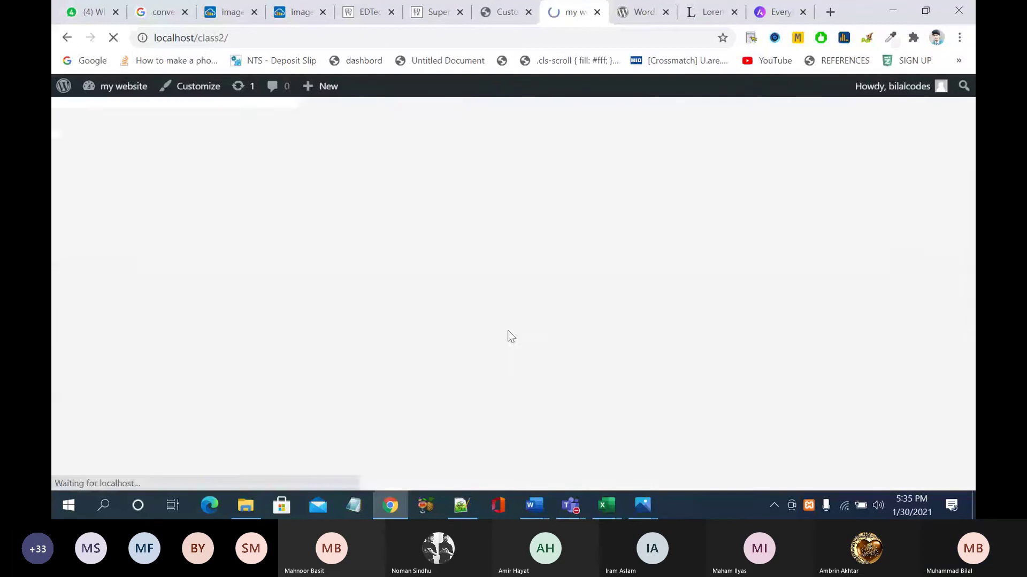
pyautogui.scroll(-3, 508, 336)
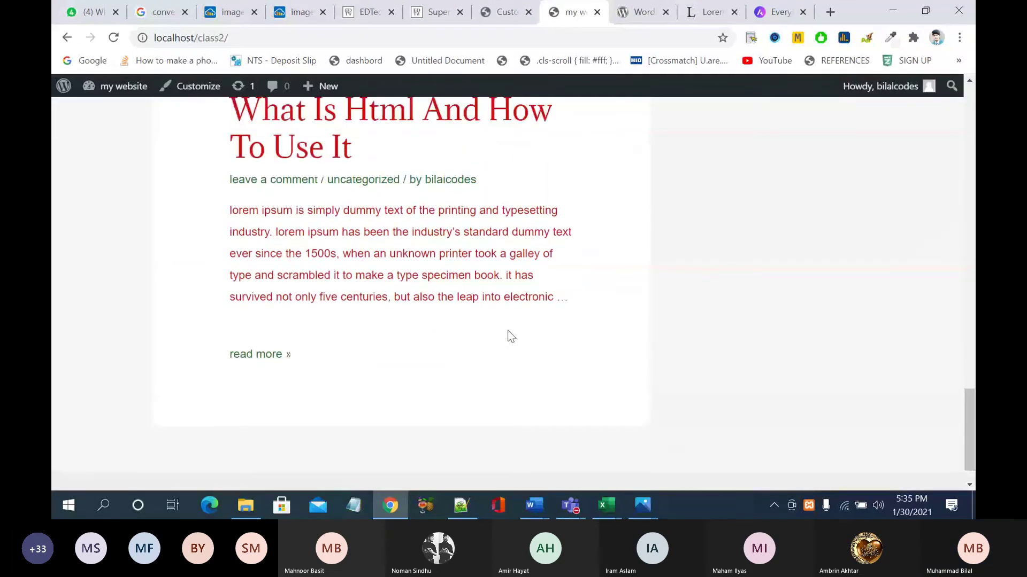
pyautogui.scroll(8, 508, 337)
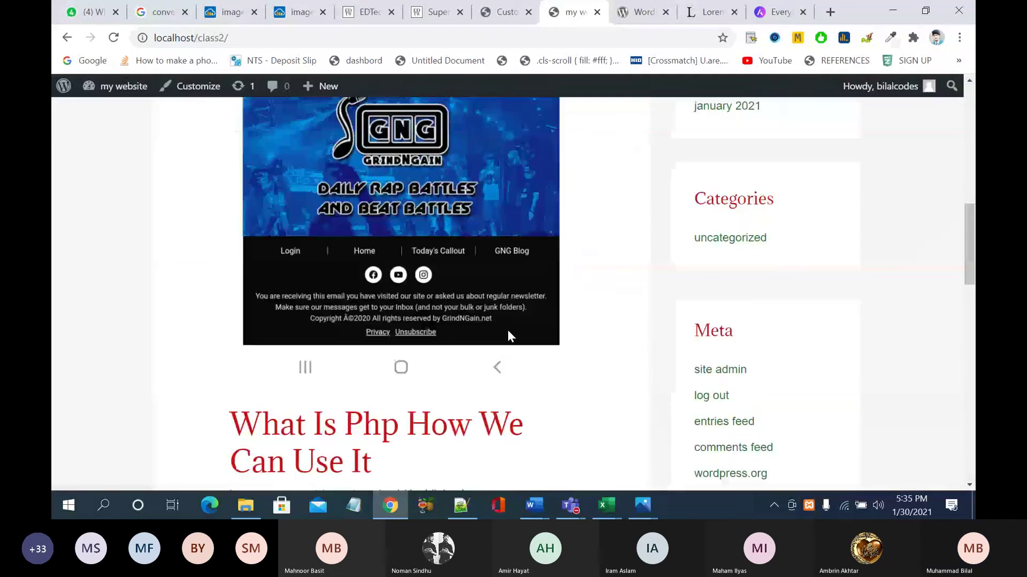
# Step: Open the live "What Is Php How We Can Use It" post, check its post comment button and return to the customizer's button settings
pyautogui.click(402, 424)
pyautogui.scroll(-10, 402, 425)
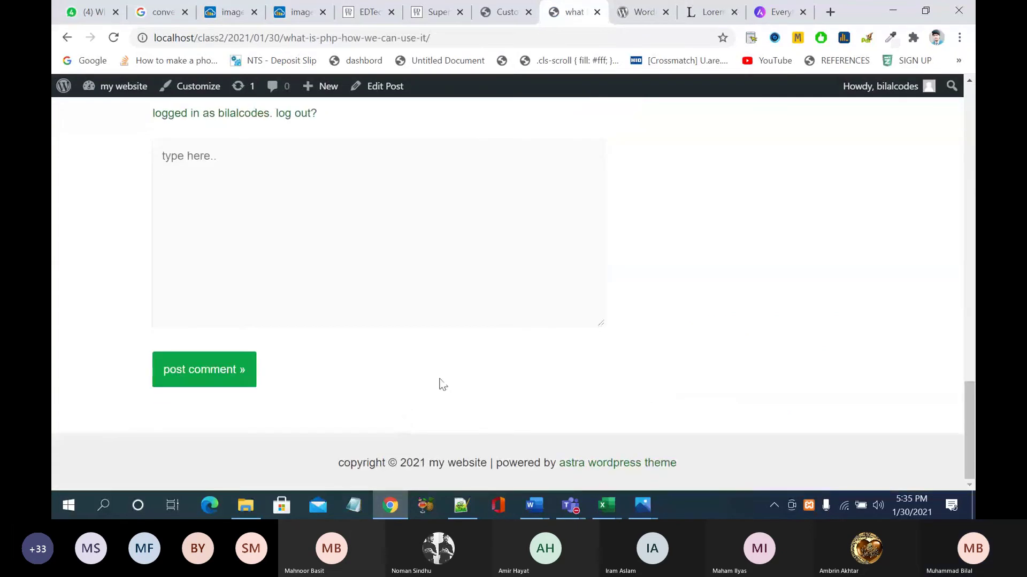
pyautogui.scroll(3, 440, 383)
pyautogui.scroll(20, 440, 383)
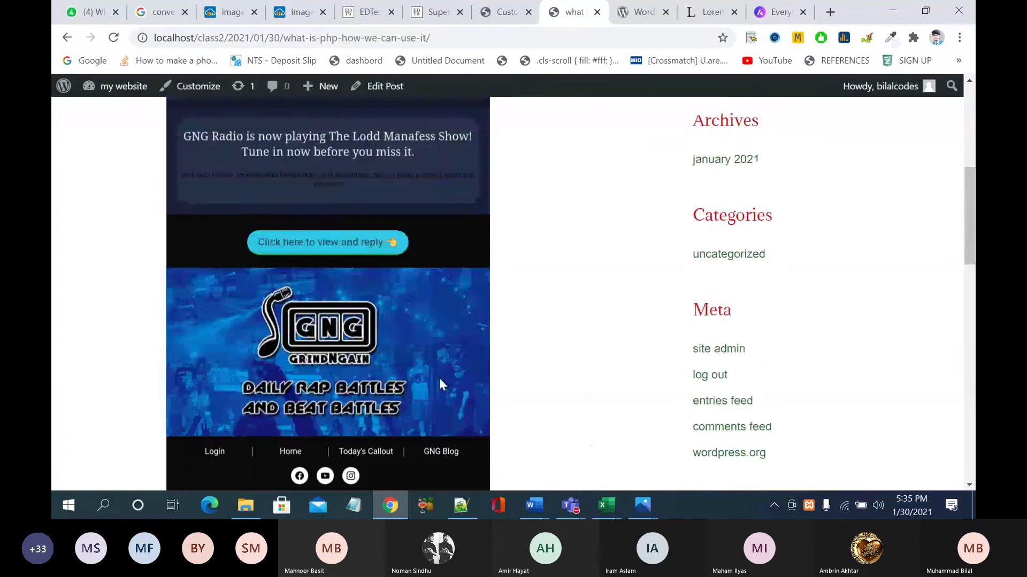
pyautogui.click(501, 11)
pyautogui.click(193, 207)
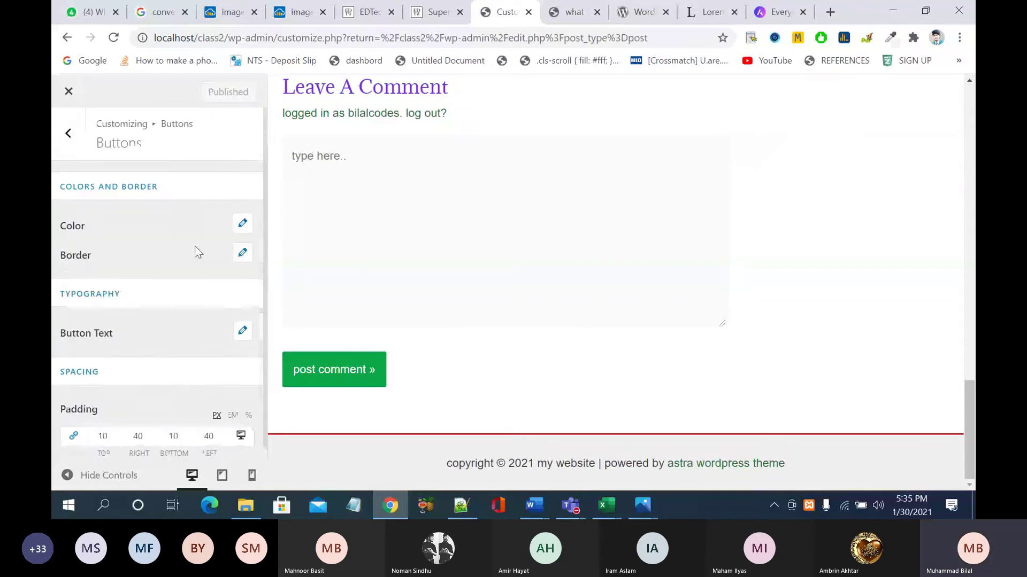
# Step: Reduce the linked button border width to 15 on all sides and close the border settings
pyautogui.scroll(-1, 162, 361)
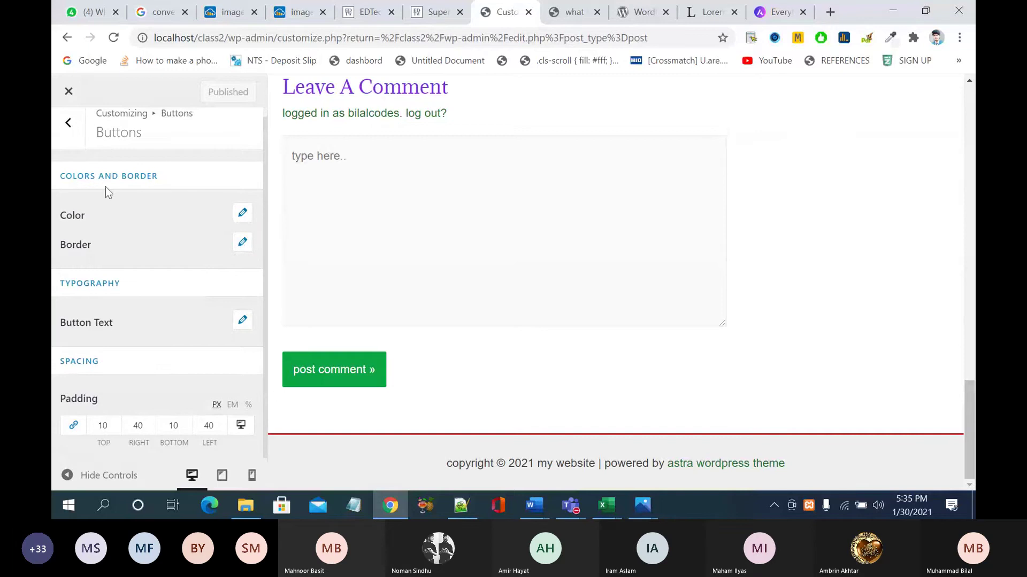
pyautogui.click(243, 243)
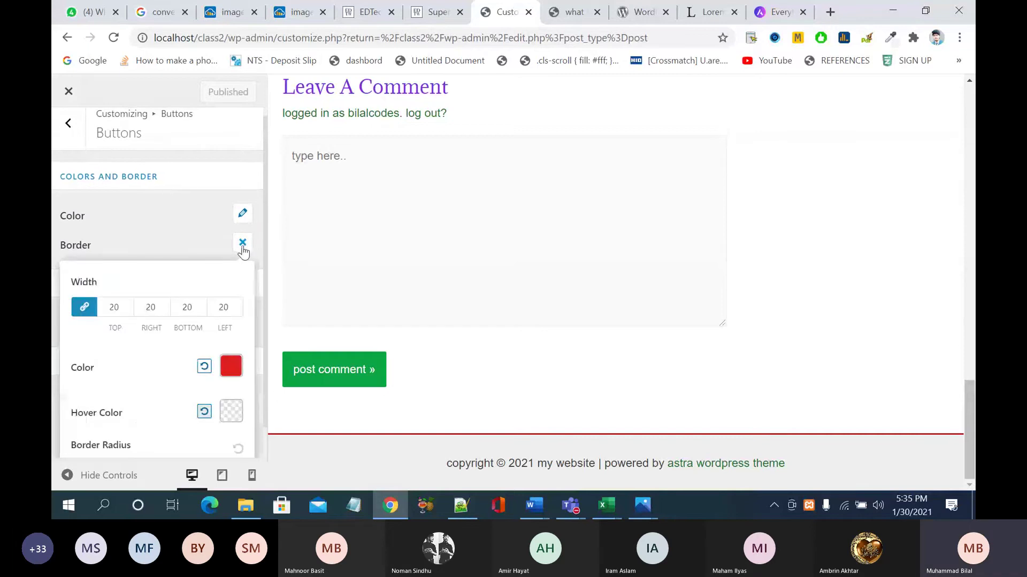
pyautogui.scroll(-1, 172, 266)
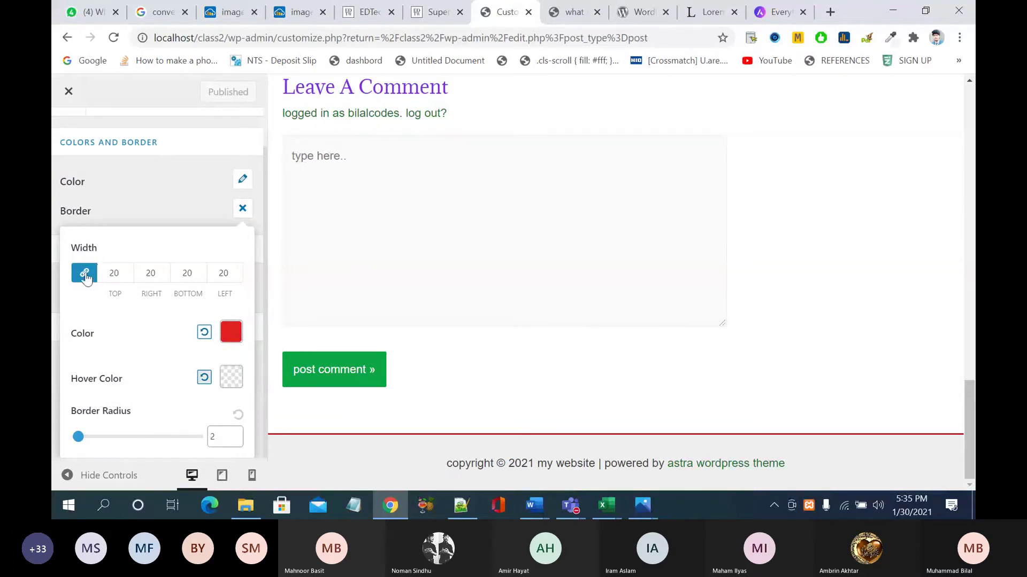
pyautogui.click(127, 275)
pyautogui.click(128, 276)
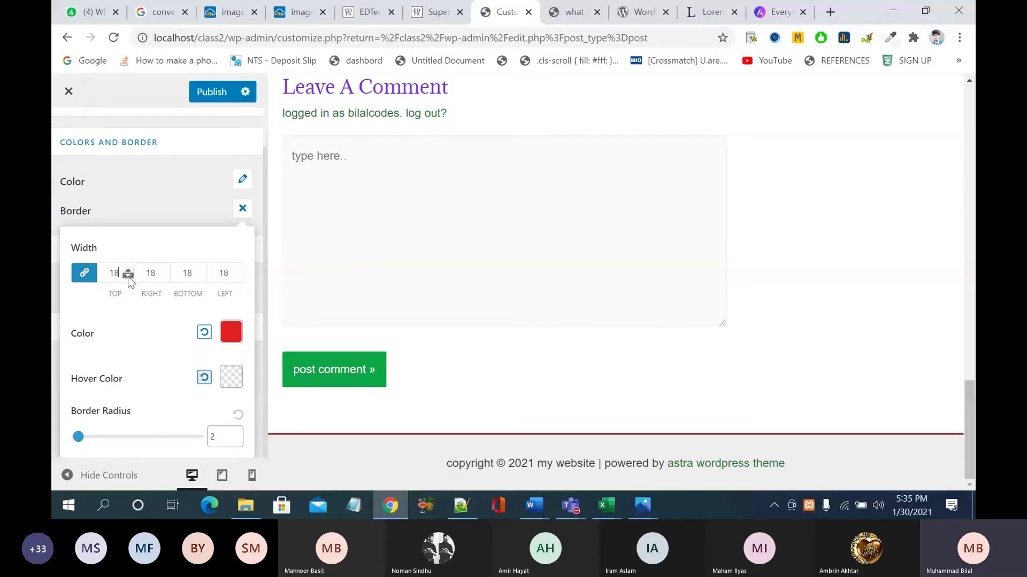
pyautogui.click(128, 276)
pyautogui.click(127, 276)
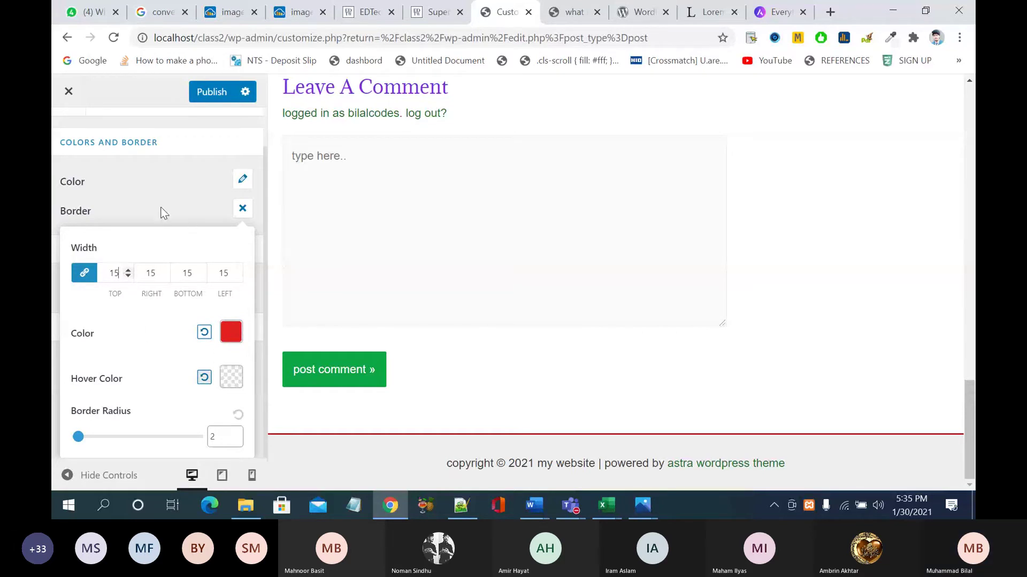
pyautogui.click(152, 176)
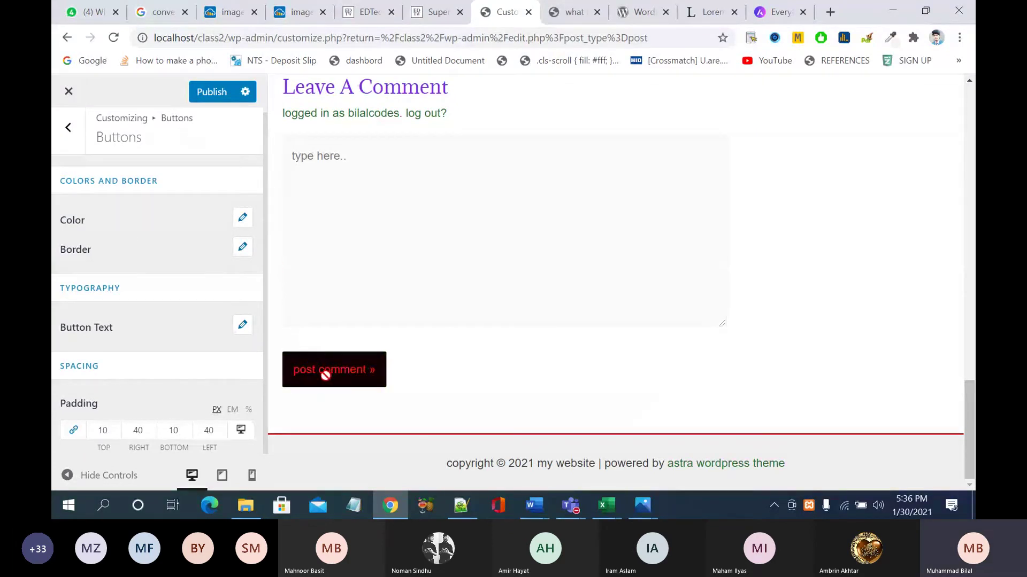
# Step: Set the linked button border width to 3 on all sides
pyautogui.click(242, 254)
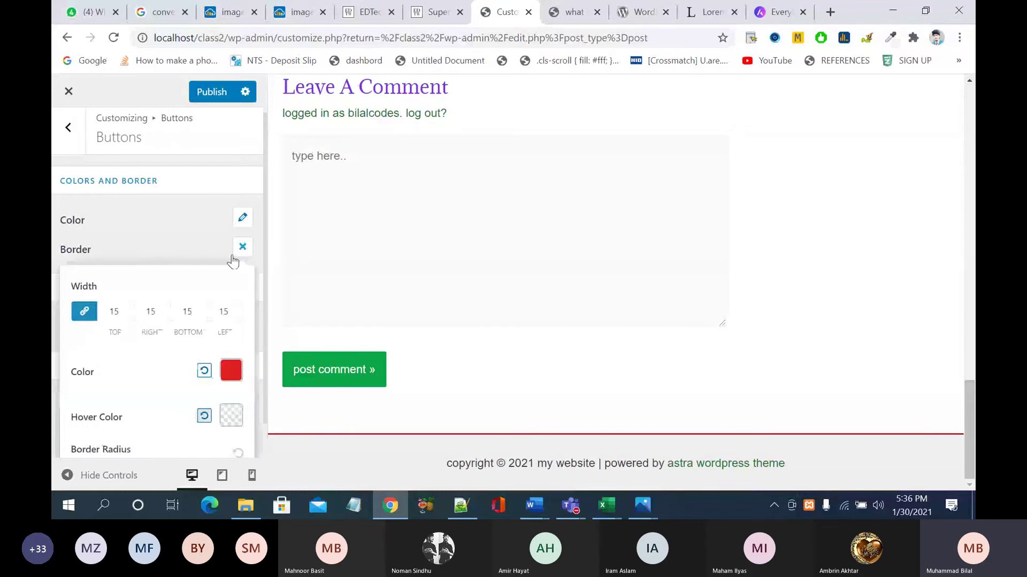
pyautogui.click(128, 315)
pyautogui.click(128, 315)
pyautogui.click(128, 315)
pyautogui.click(128, 315)
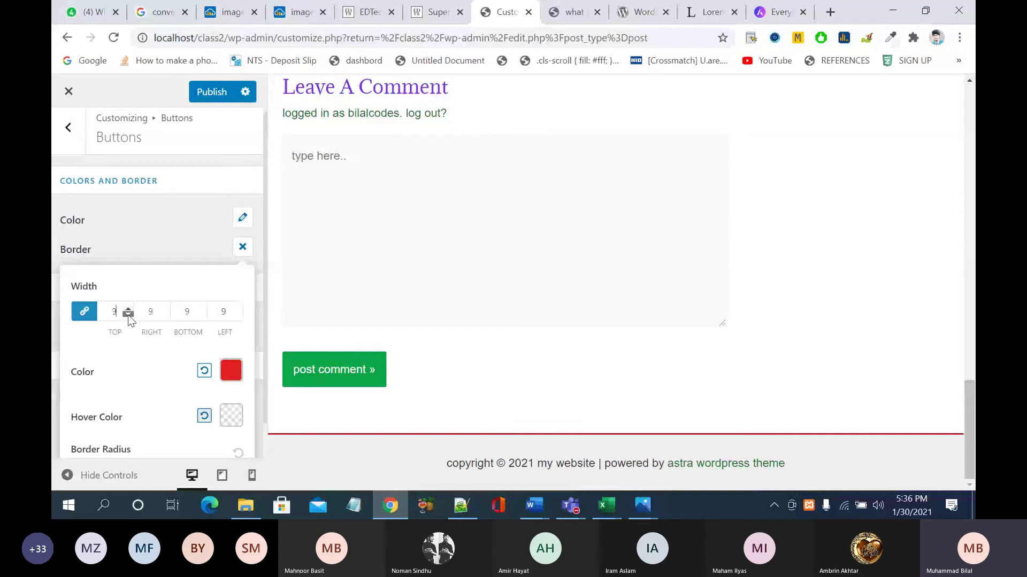
pyautogui.click(128, 315)
pyautogui.click(128, 315)
pyautogui.click(128, 315)
pyautogui.click(128, 315)
pyautogui.click(127, 315)
pyautogui.click(128, 315)
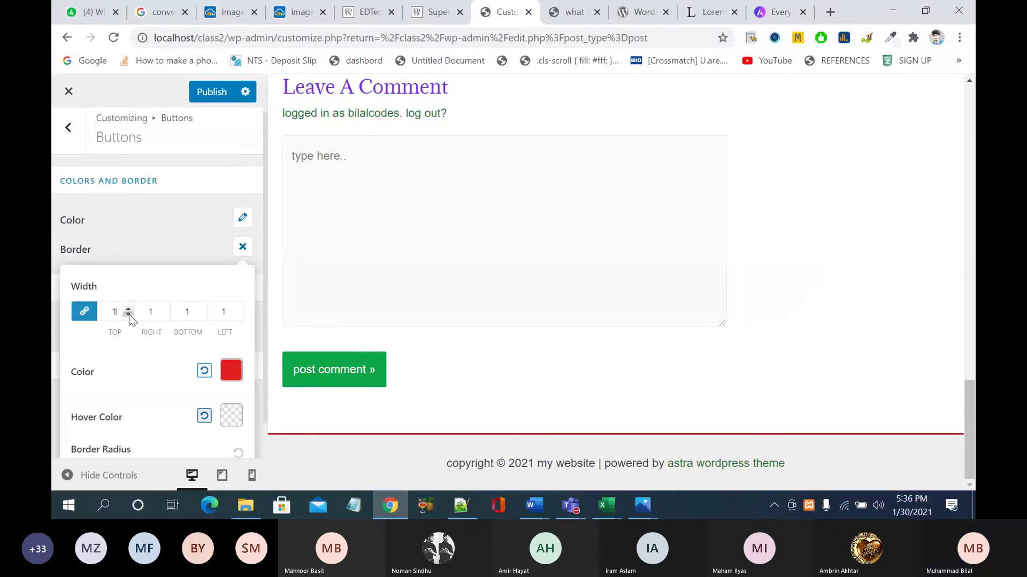
pyautogui.click(130, 311)
pyautogui.doubleClick(129, 309)
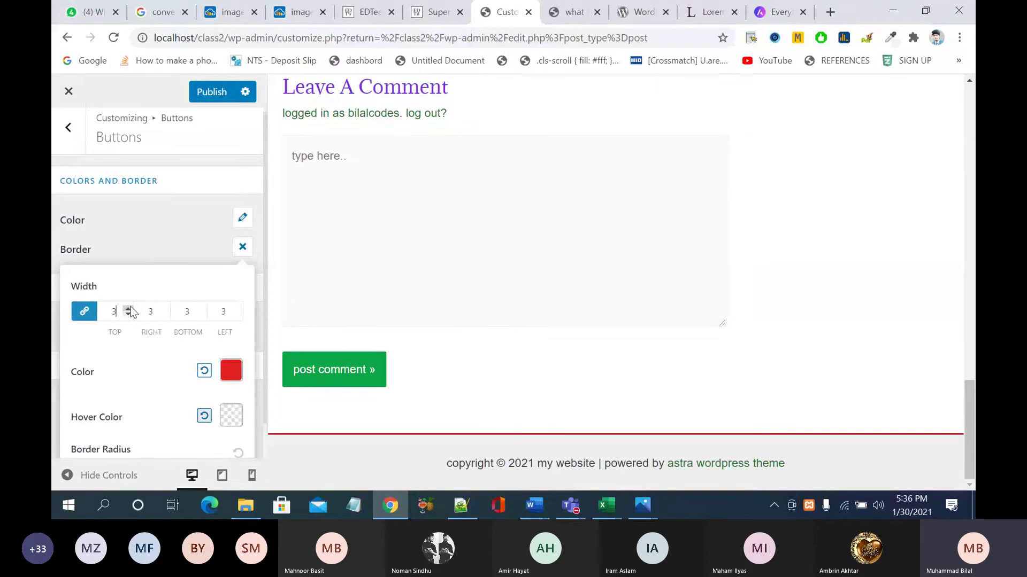
# Step: Set the button border's hover color to green #23cd42 and close the border settings
pyautogui.click(234, 419)
pyautogui.scroll(-4, 158, 374)
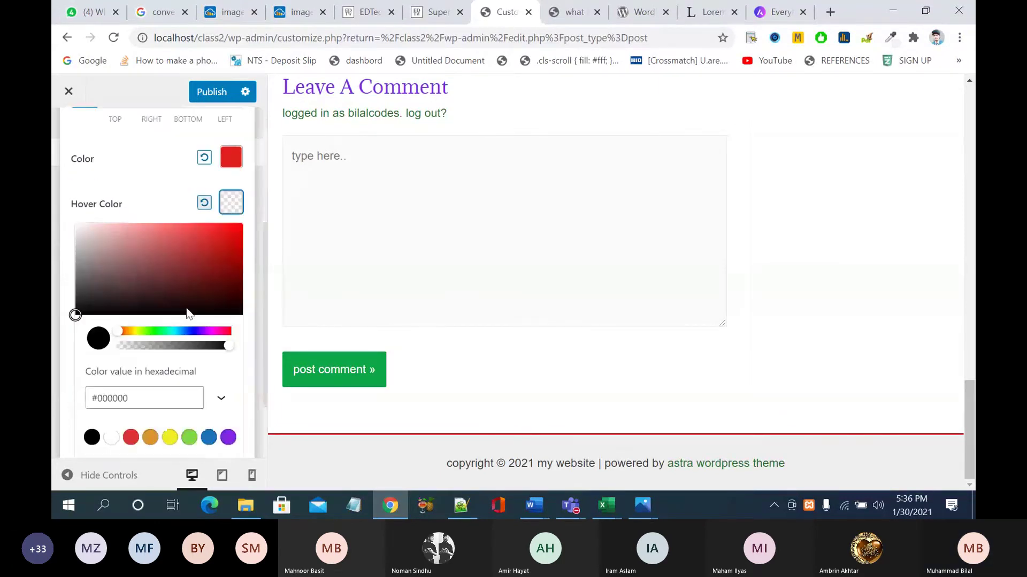
pyautogui.click(214, 242)
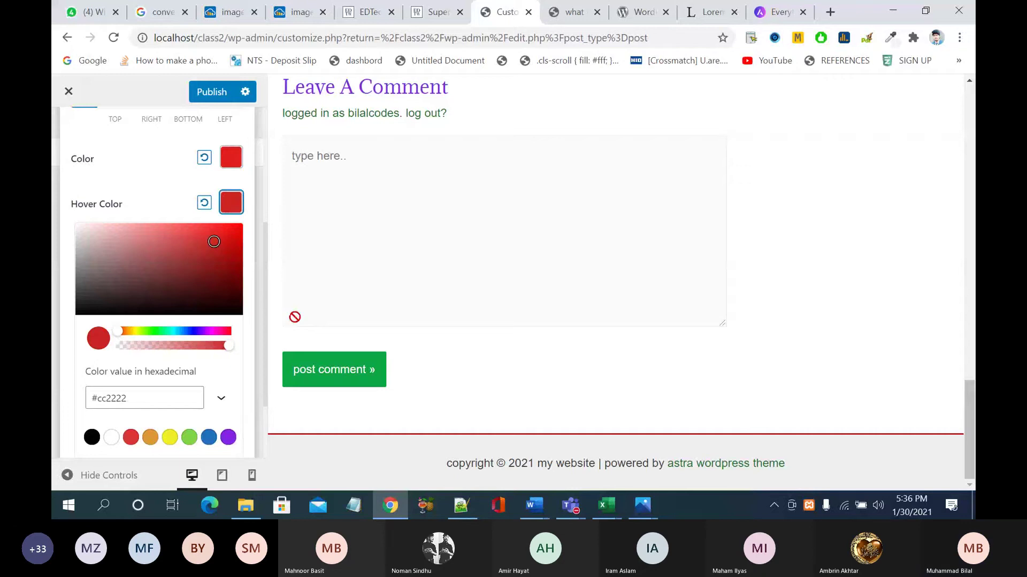
pyautogui.moveTo(117, 331); pyautogui.dragTo(158, 335)
pyautogui.click(166, 332)
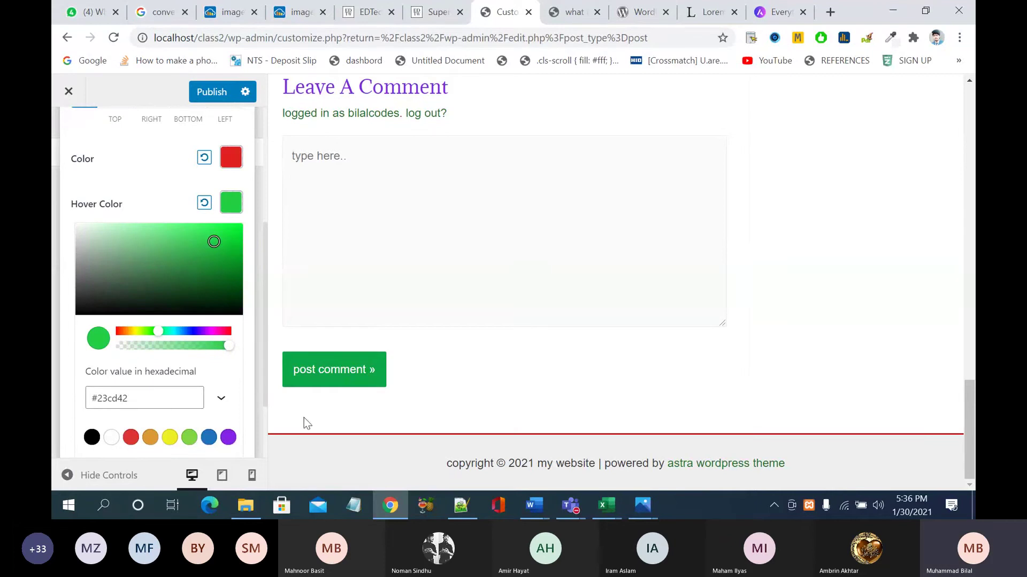
pyautogui.scroll(4, 156, 184)
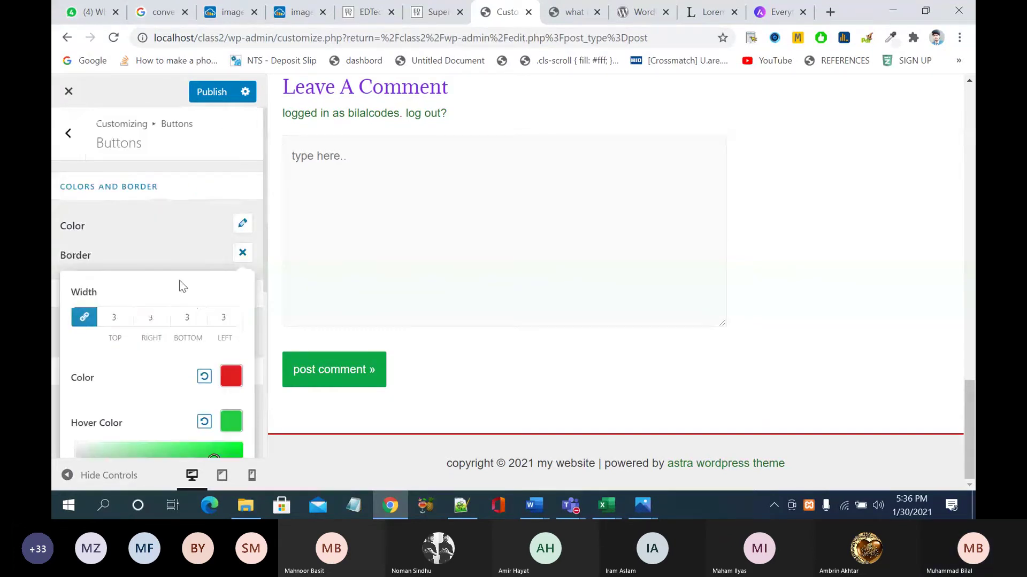
pyautogui.tripleClick(183, 250)
pyautogui.click(168, 262)
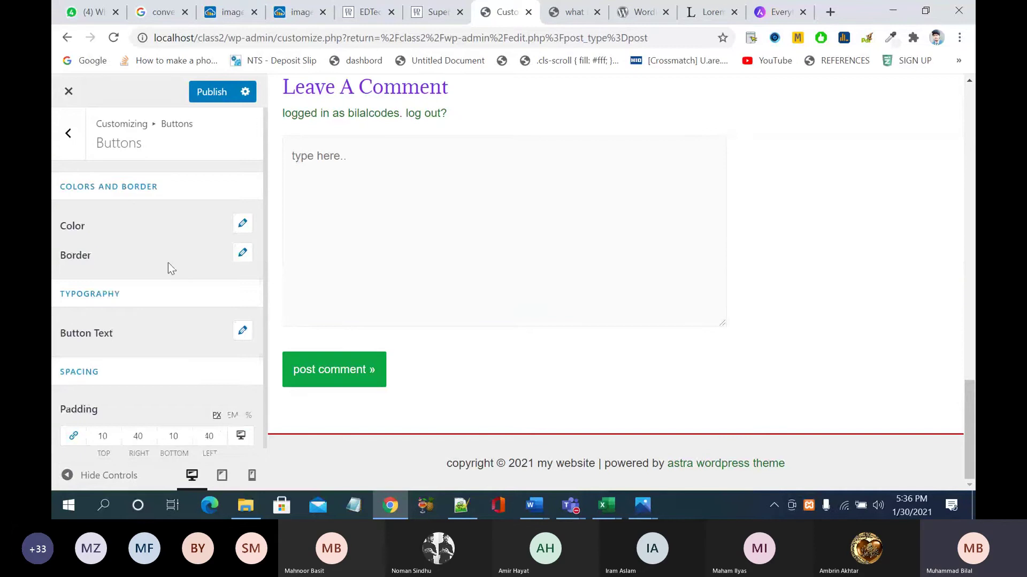
# Step: Look through the post's content and sidebar widgets in the customizer preview
pyautogui.scroll(2, 646, 283)
pyautogui.scroll(10, 645, 284)
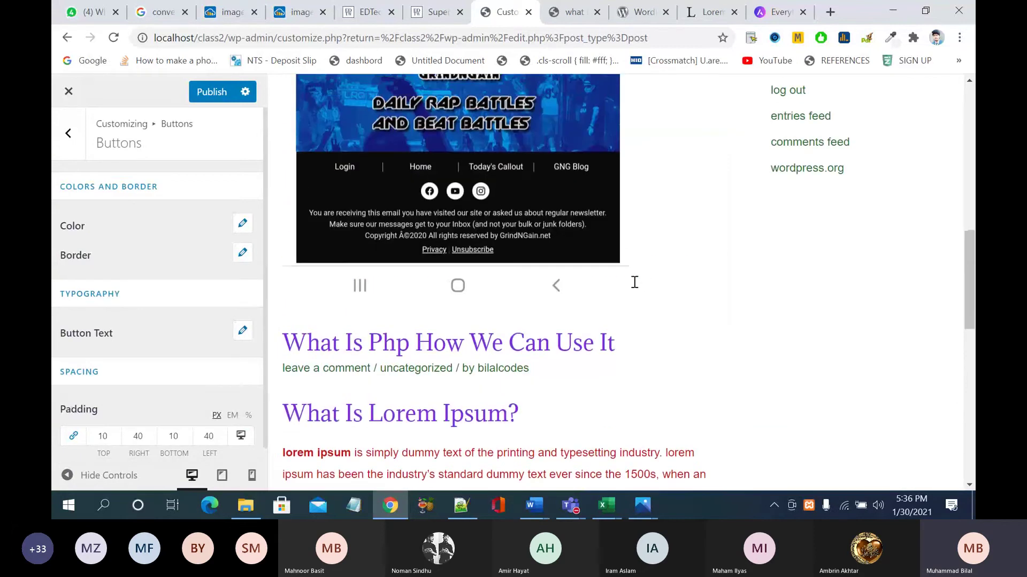
pyautogui.scroll(5, 597, 266)
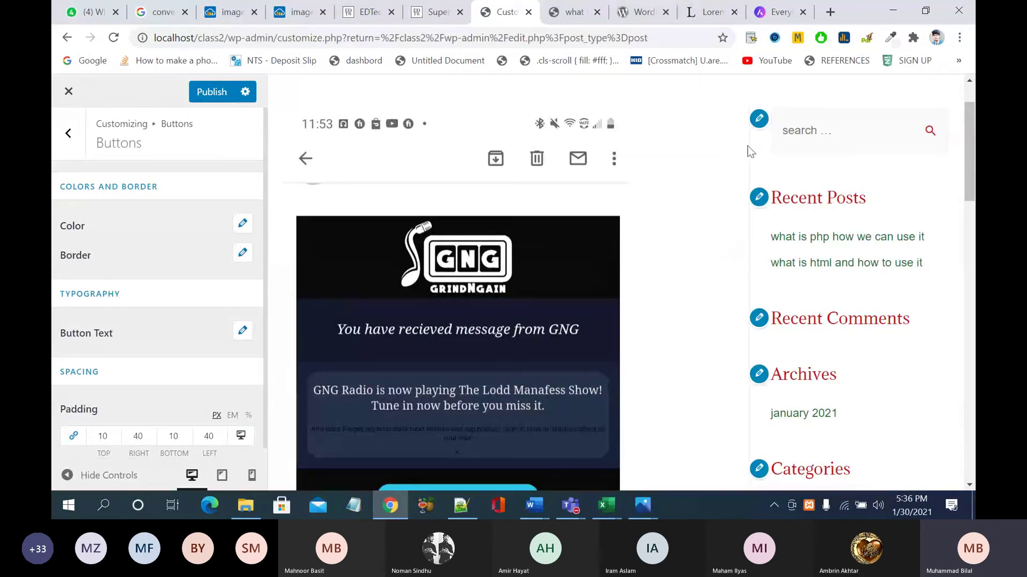
pyautogui.scroll(-10, 649, 305)
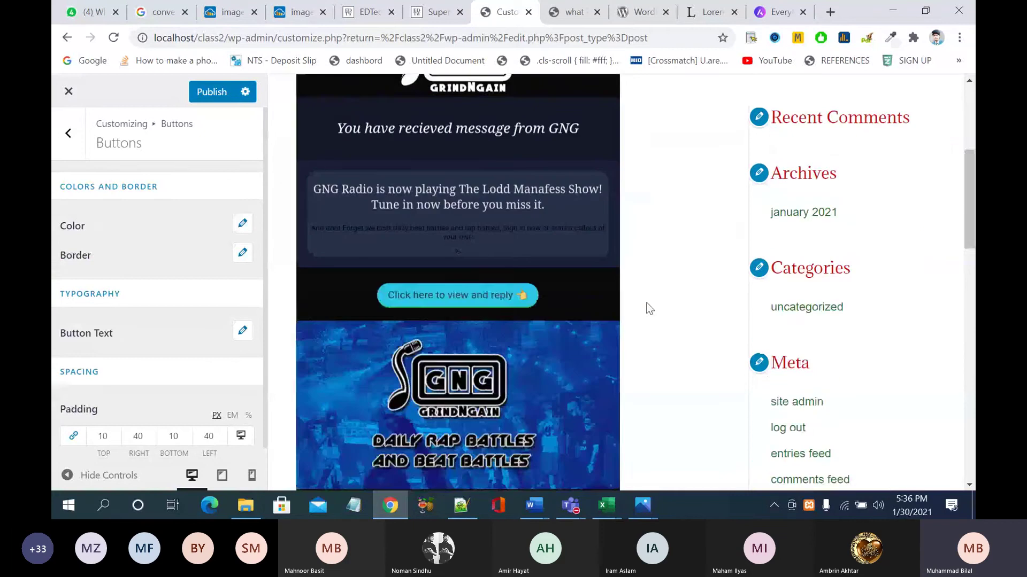
pyautogui.scroll(-2, 647, 308)
pyautogui.scroll(-1, 109, 278)
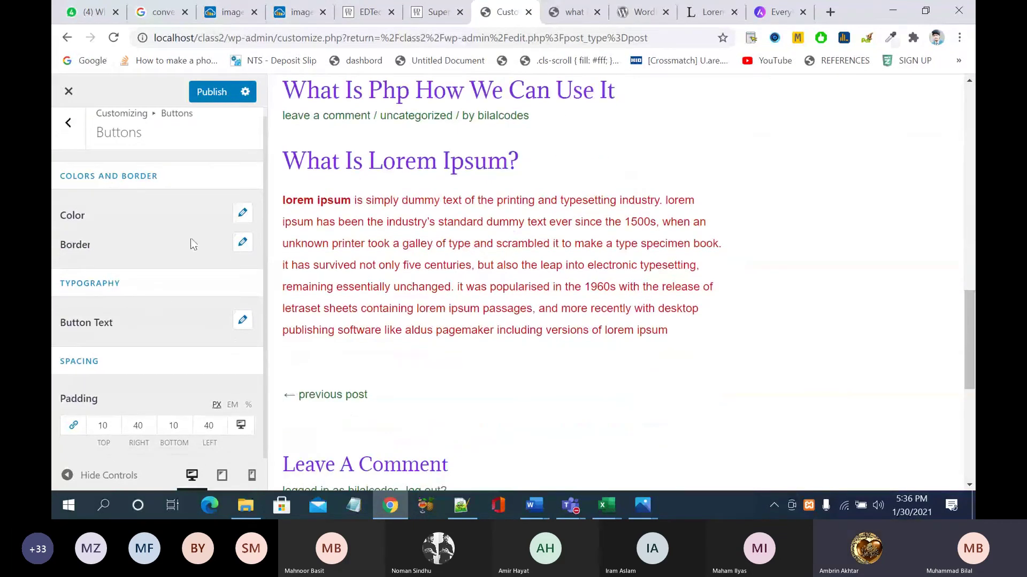
pyautogui.scroll(1, 192, 232)
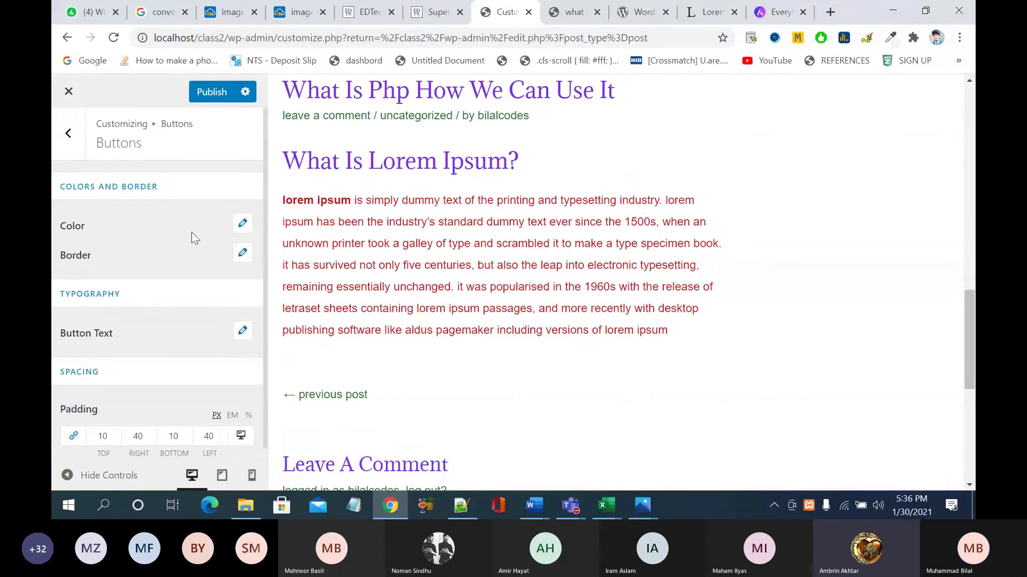
# Step: Publish the button border changes, reload the live post and check its post comment button
pyautogui.click(211, 92)
pyautogui.click(574, 12)
pyautogui.click(114, 38)
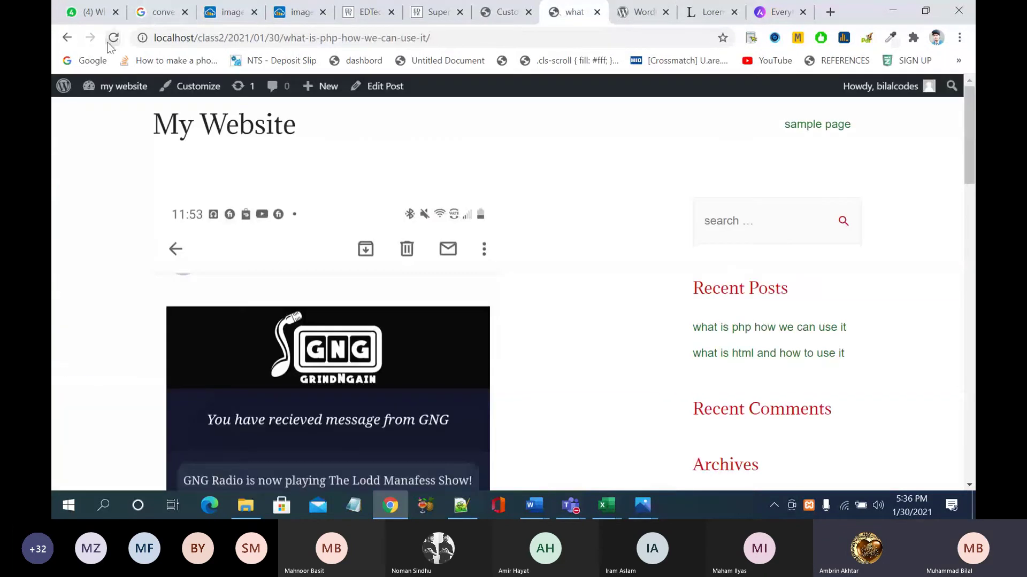
pyautogui.scroll(-3, 509, 314)
pyautogui.scroll(-1, 508, 319)
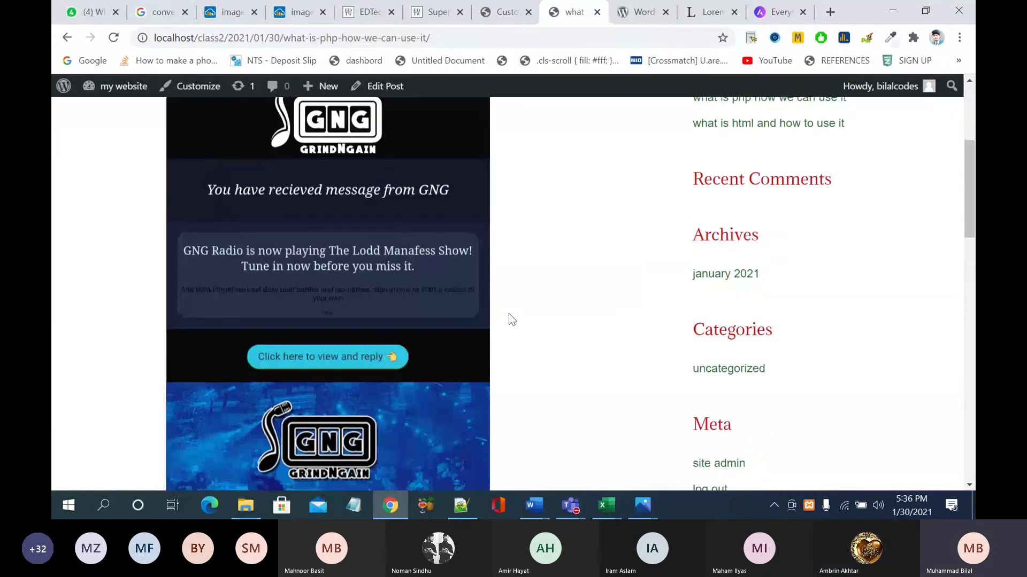
pyautogui.scroll(-15, 509, 314)
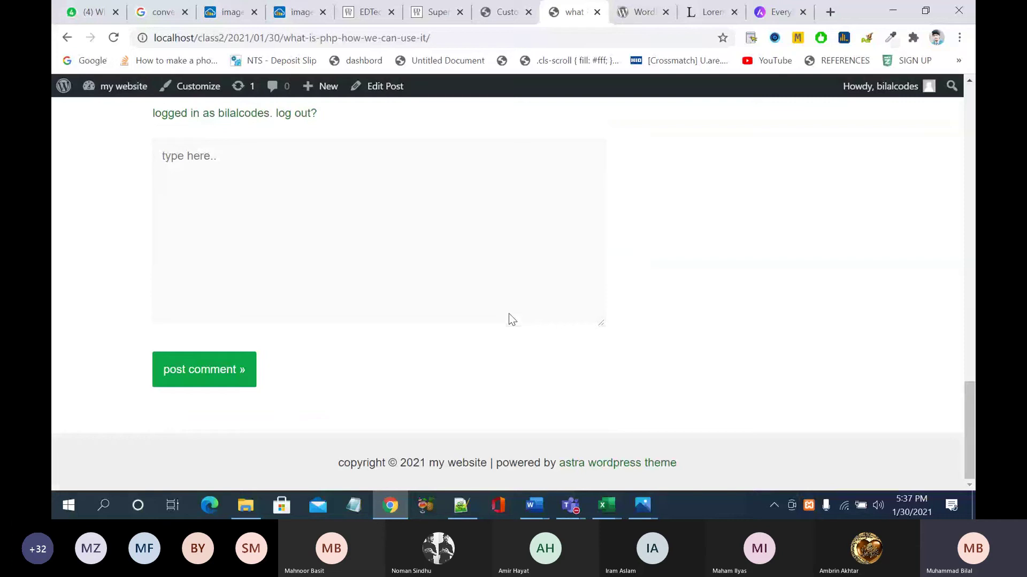
pyautogui.scroll(12, 432, 371)
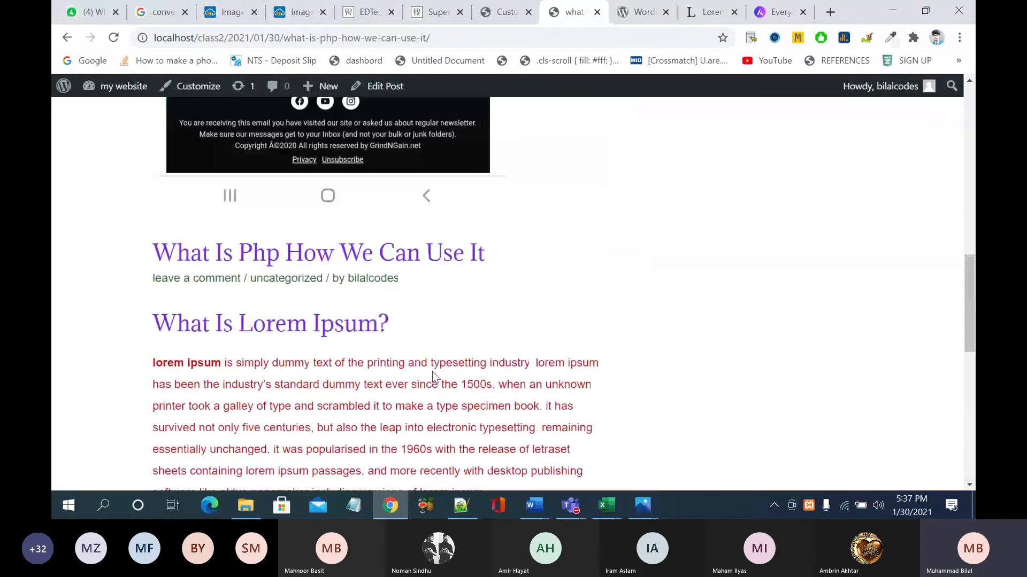
pyautogui.scroll(8, 432, 371)
pyautogui.scroll(5, 432, 376)
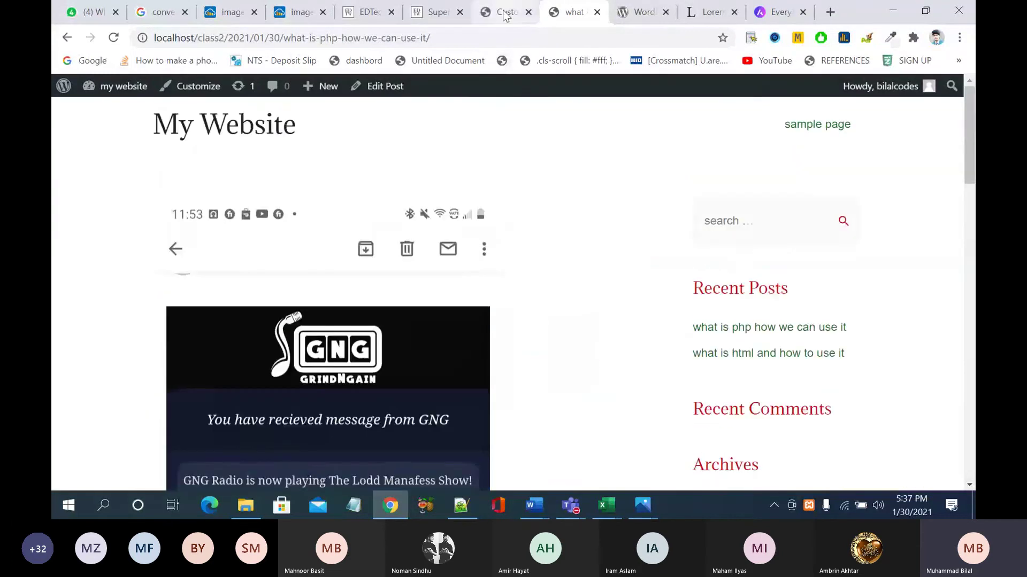
# Step: Set the button border radius to 84 in the customizer, publish it and check the post comment button in the preview
pyautogui.click(500, 12)
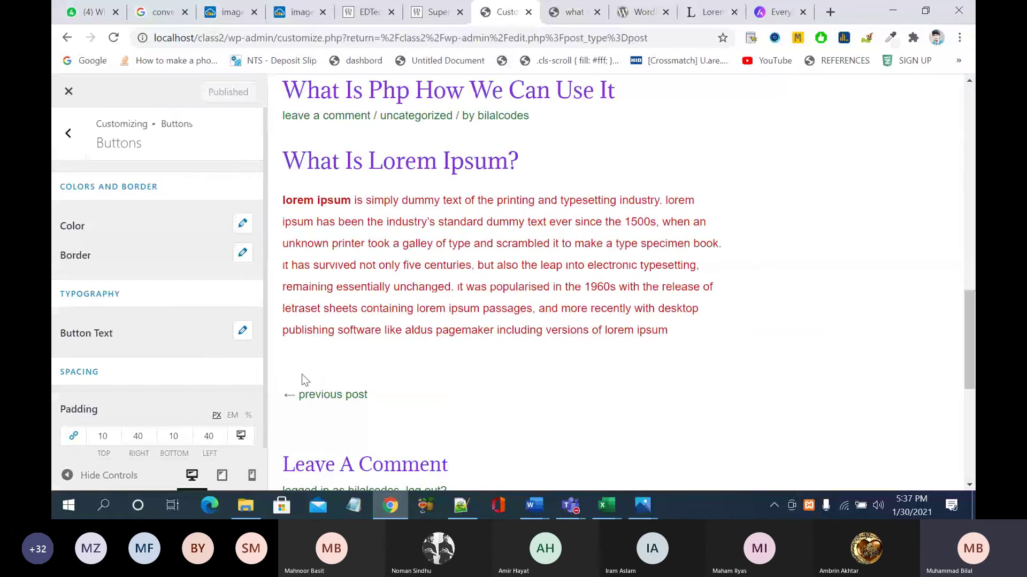
pyautogui.scroll(-3, 302, 379)
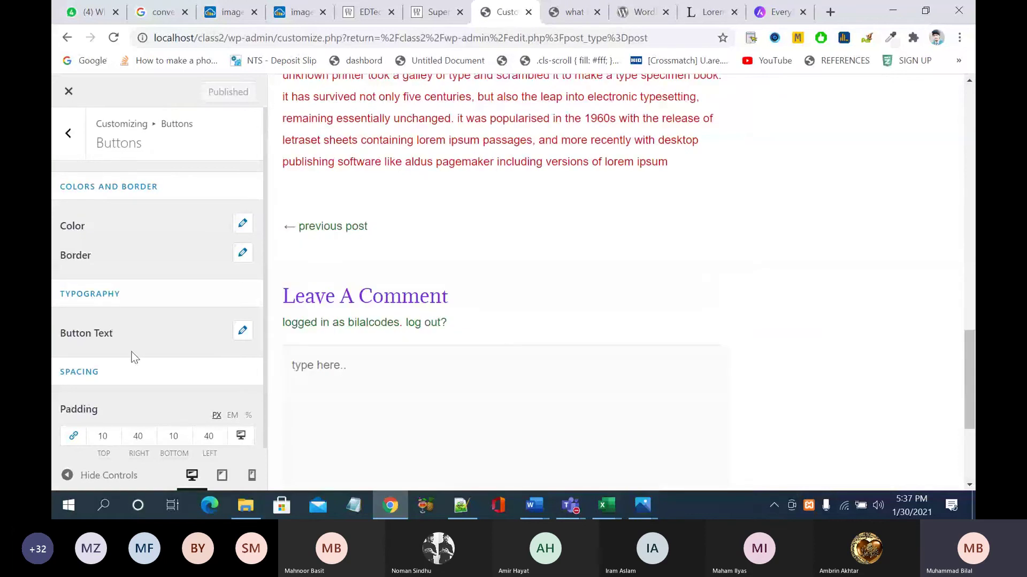
pyautogui.scroll(-1, 134, 357)
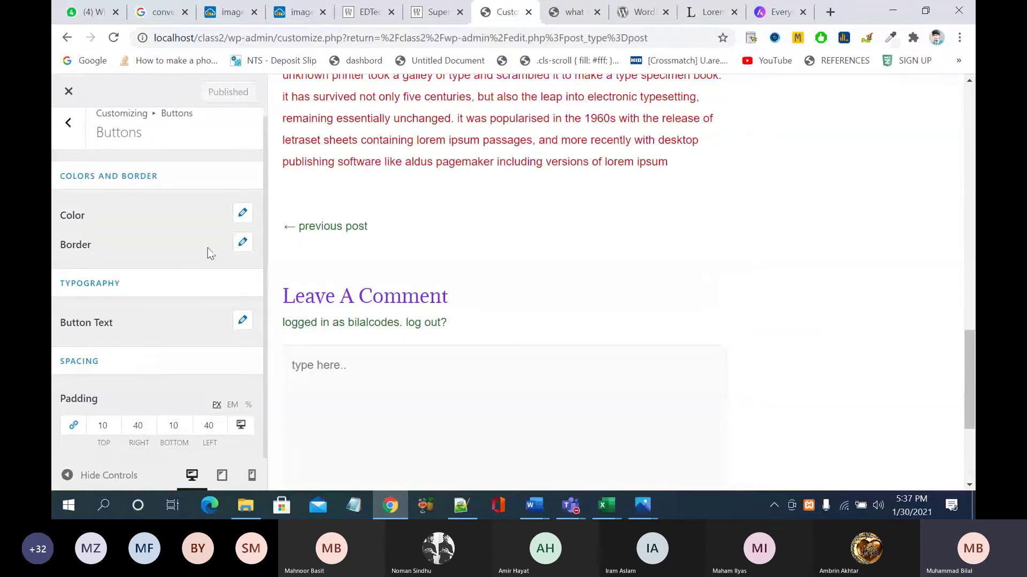
pyautogui.click(240, 245)
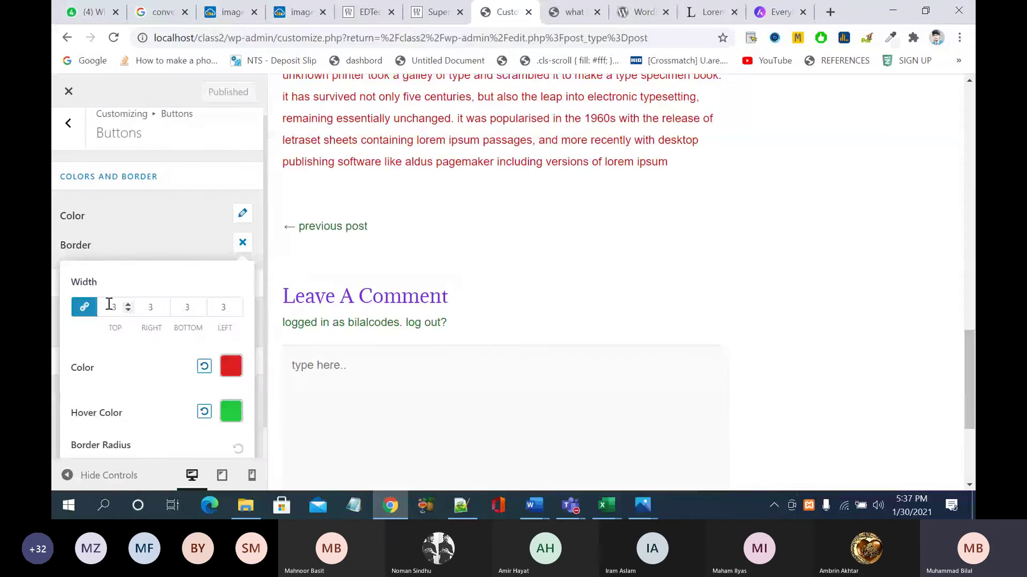
pyautogui.scroll(-1, 164, 348)
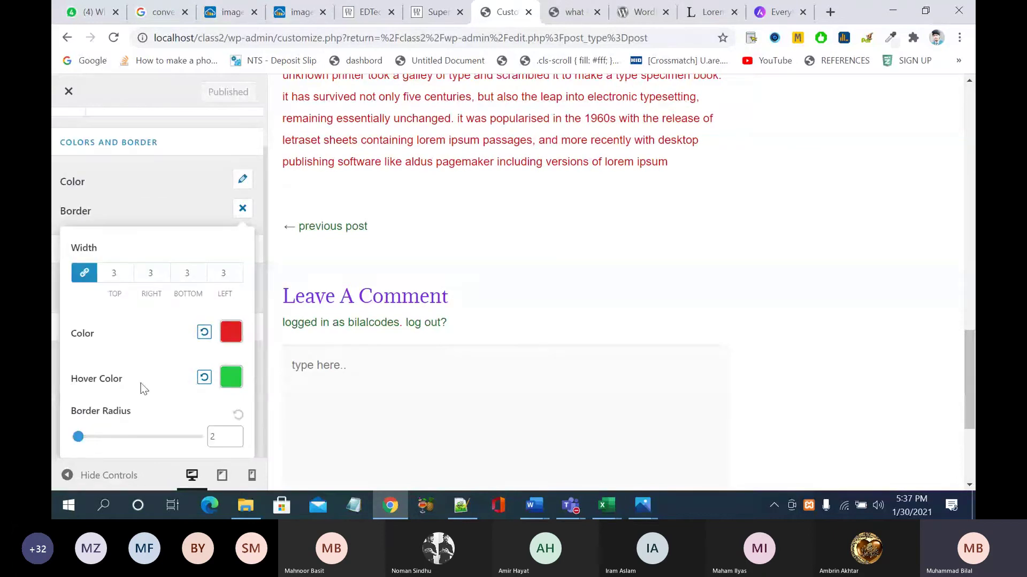
pyautogui.moveTo(77, 437); pyautogui.dragTo(128, 442)
pyautogui.click(211, 91)
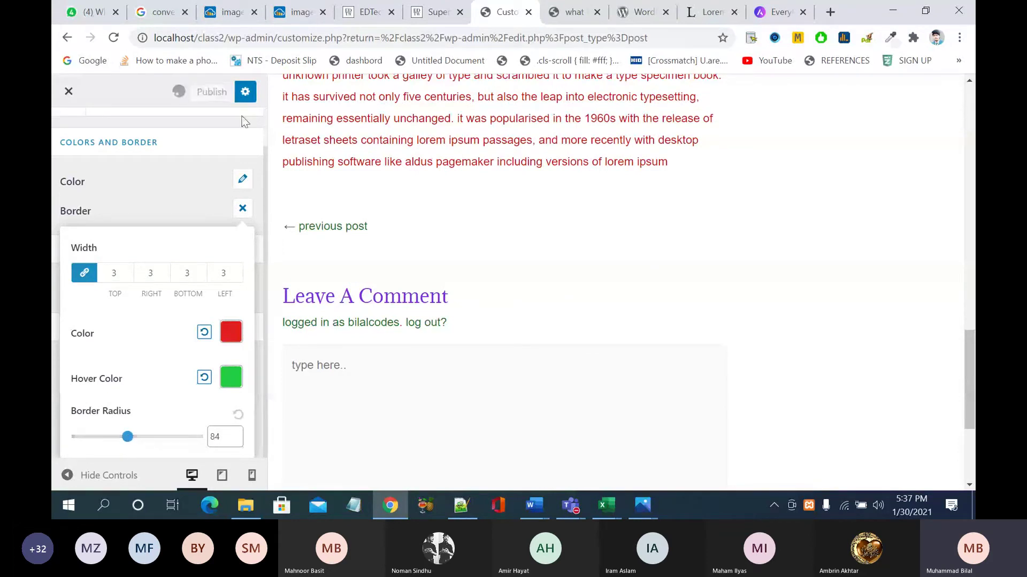
pyautogui.scroll(-4, 400, 239)
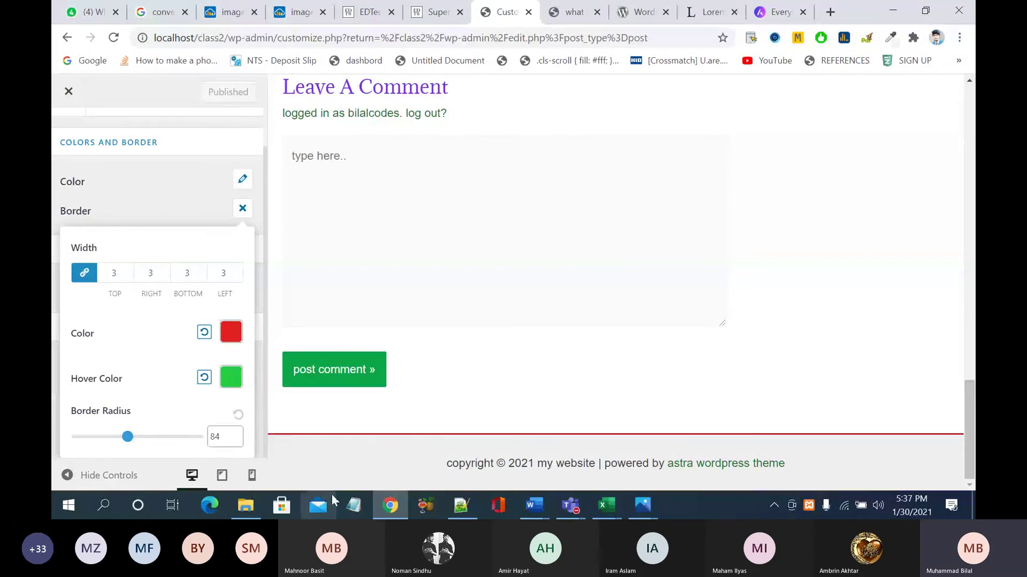
# Step: Check the post comment button on the live post and return to the customizer
pyautogui.click(567, 18)
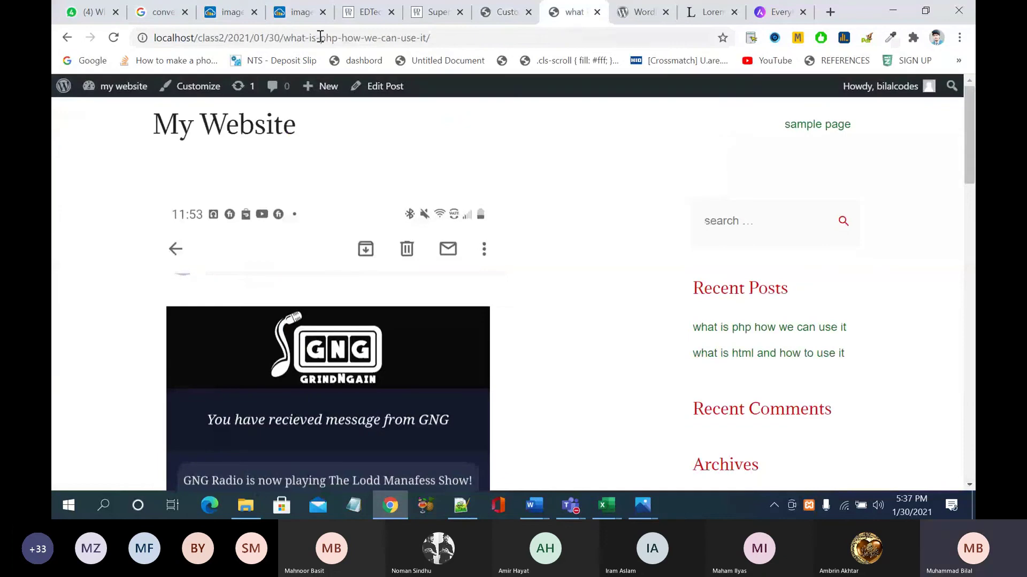
pyautogui.scroll(-15, 317, 123)
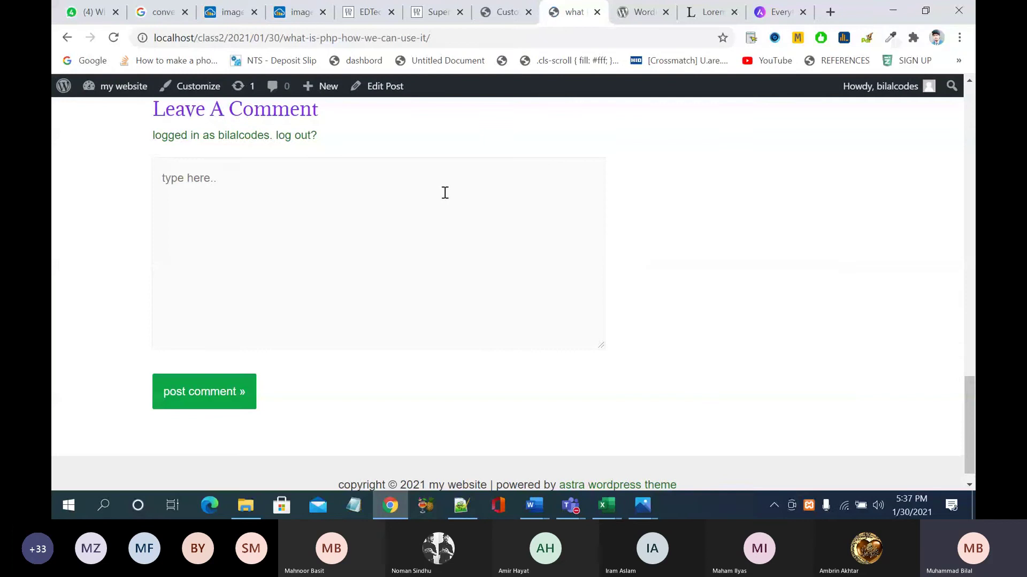
pyautogui.scroll(15, 445, 193)
pyautogui.click(501, 13)
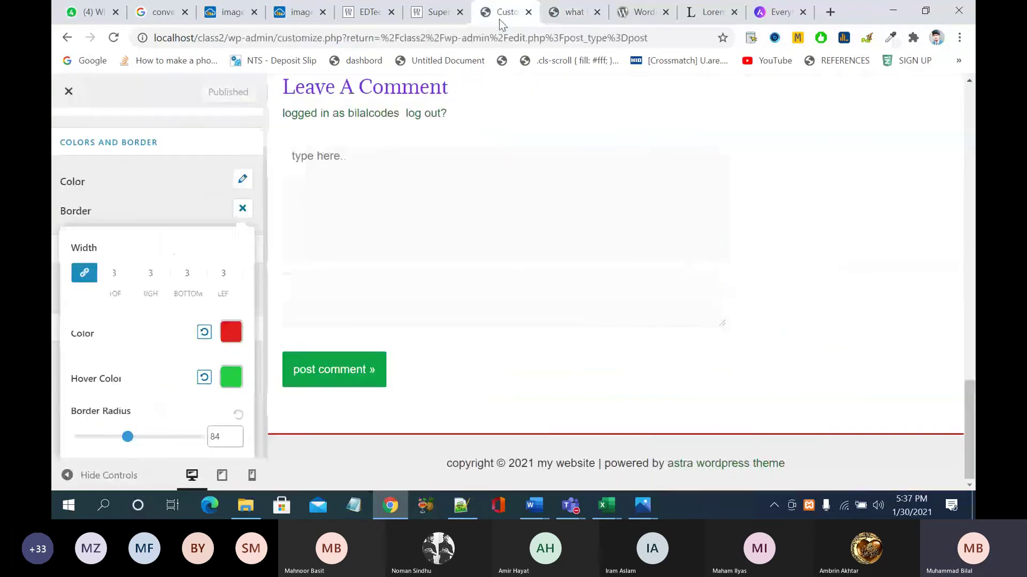
# Step: Close the border settings and set the button text's font family to Aclonica, after trying Helvetica and ABeeZee
pyautogui.click(168, 201)
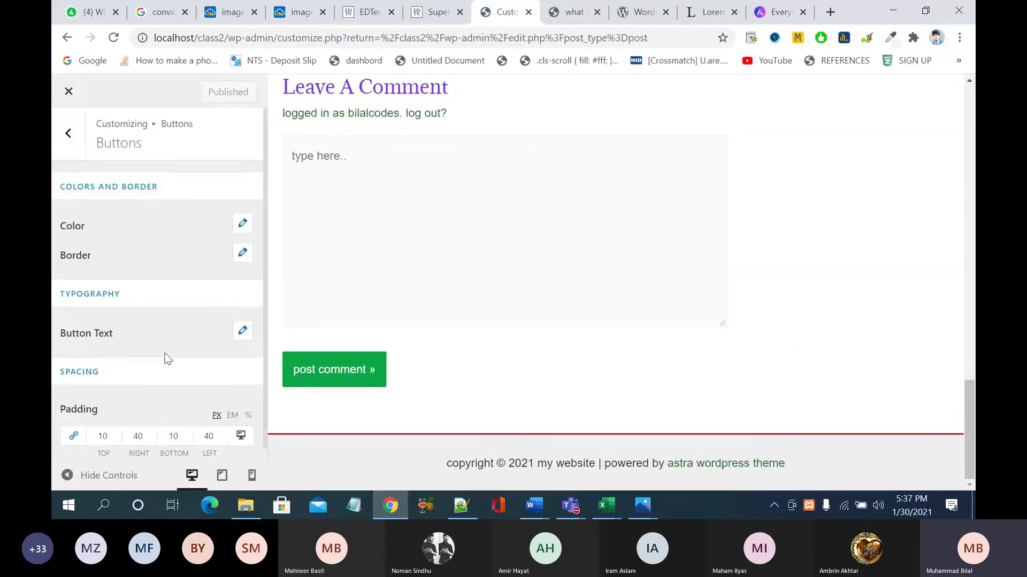
pyautogui.click(242, 325)
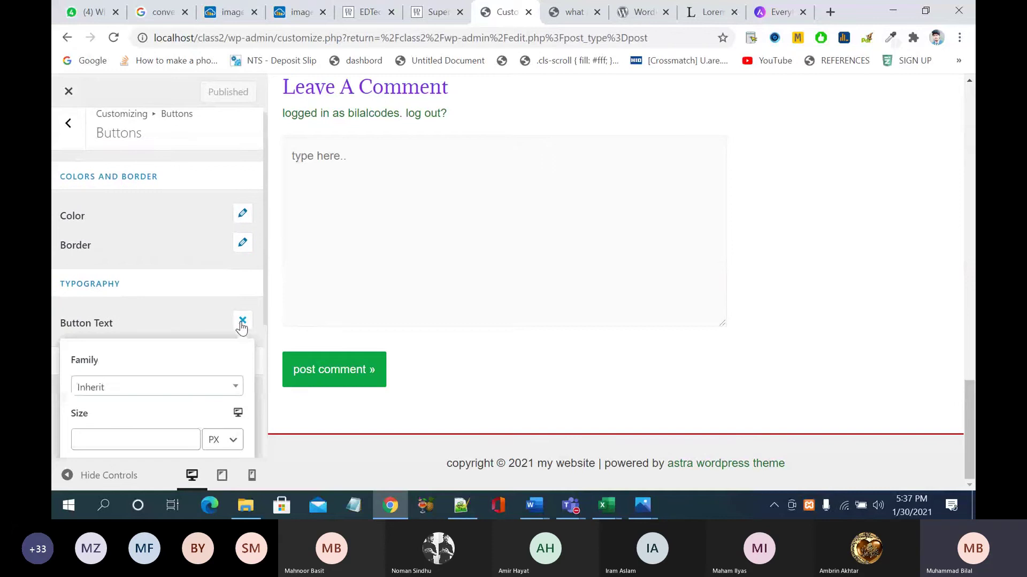
pyautogui.scroll(-4, 154, 327)
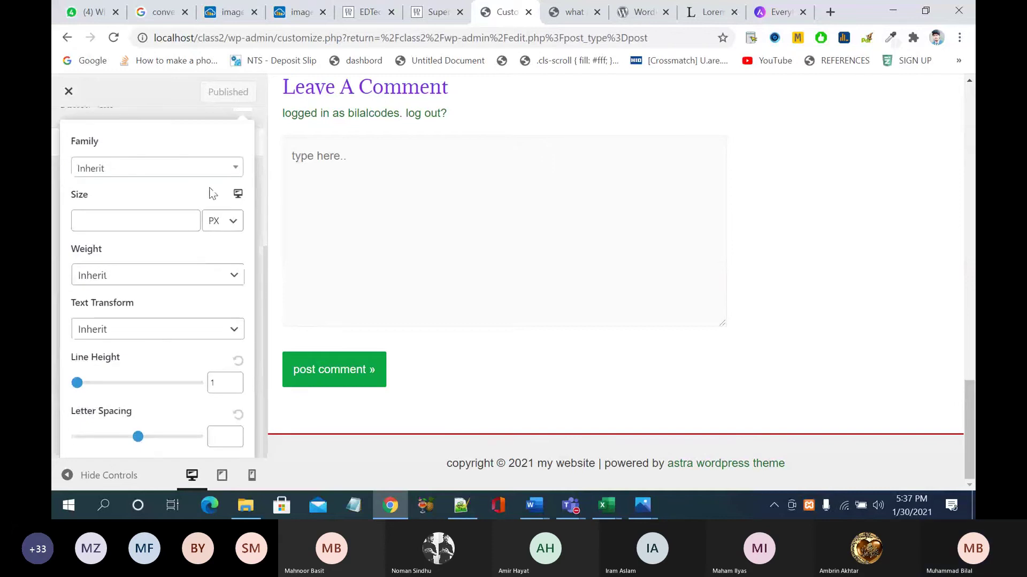
pyautogui.click(198, 167)
pyautogui.click(143, 264)
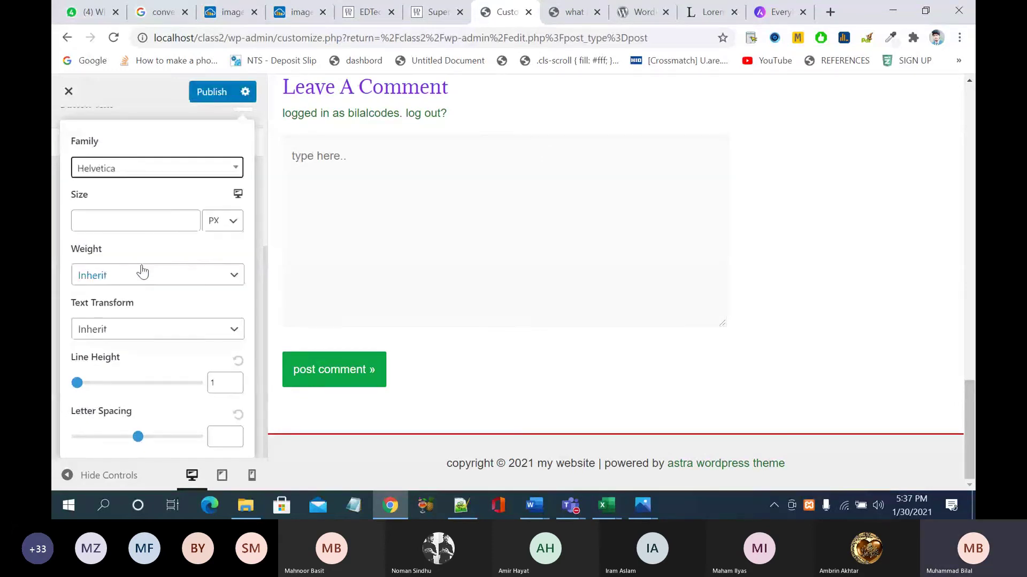
pyautogui.click(190, 168)
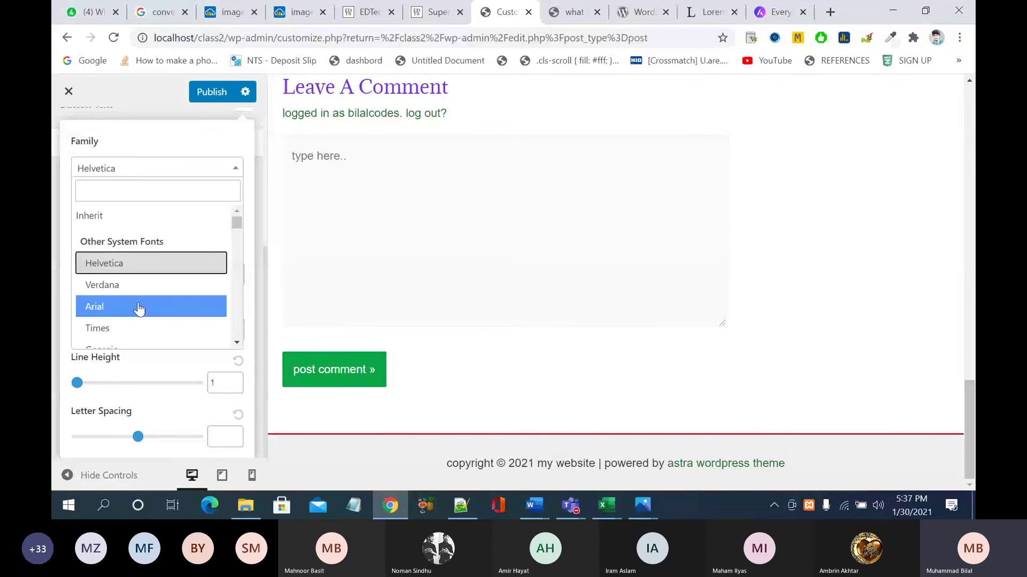
pyautogui.scroll(-3, 138, 310)
pyautogui.click(137, 337)
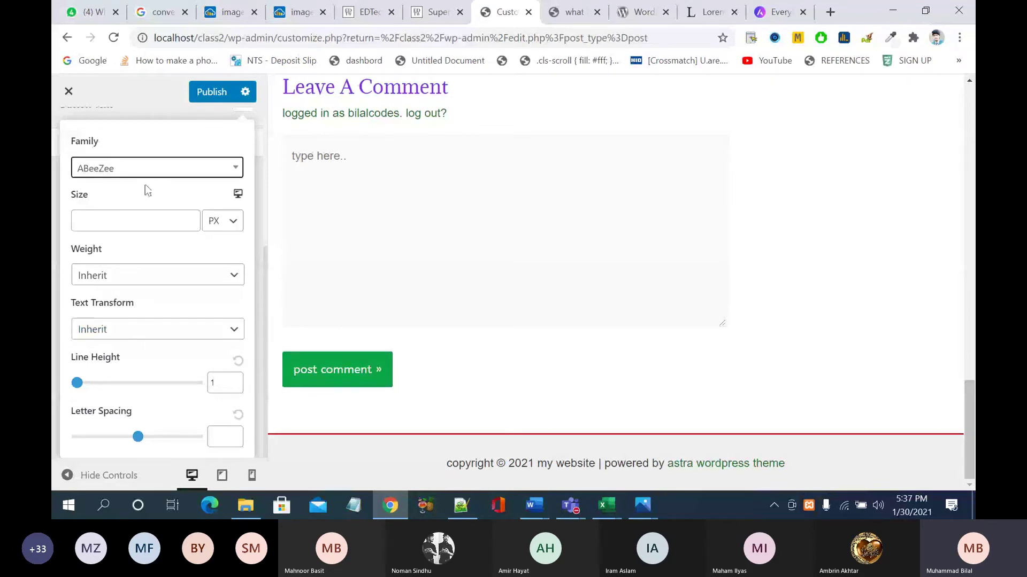
pyautogui.click(150, 170)
pyautogui.click(136, 329)
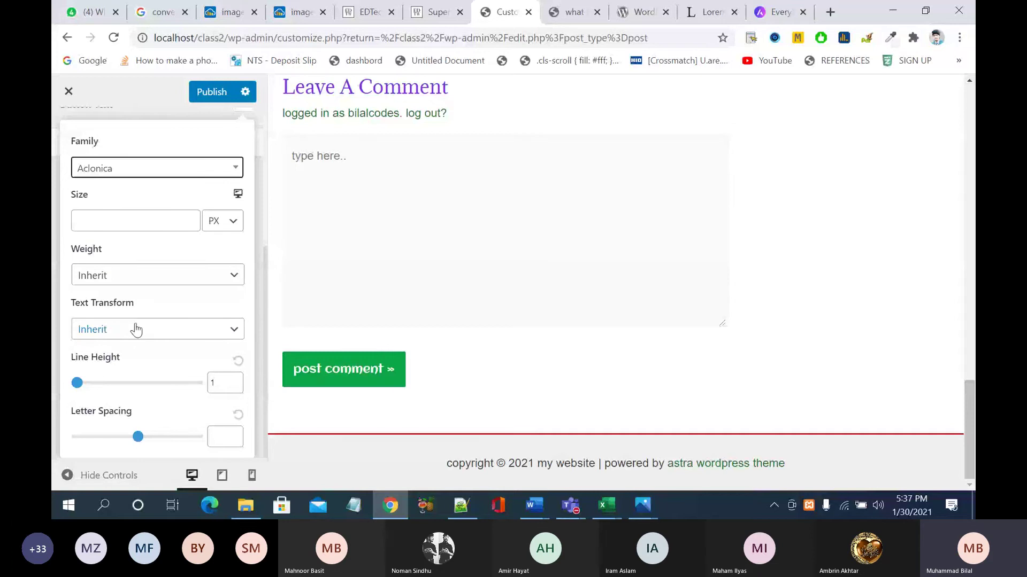
# Step: Try button text sizes of 10, 18, 30 and 25 px, and settle on 20 px
pyautogui.click(152, 225)
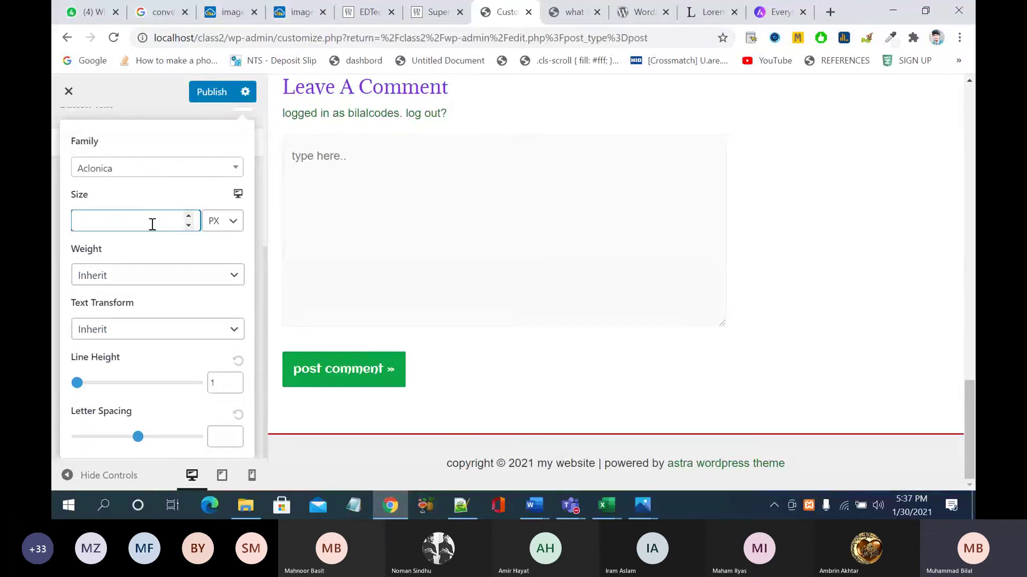
pyautogui.write('10')
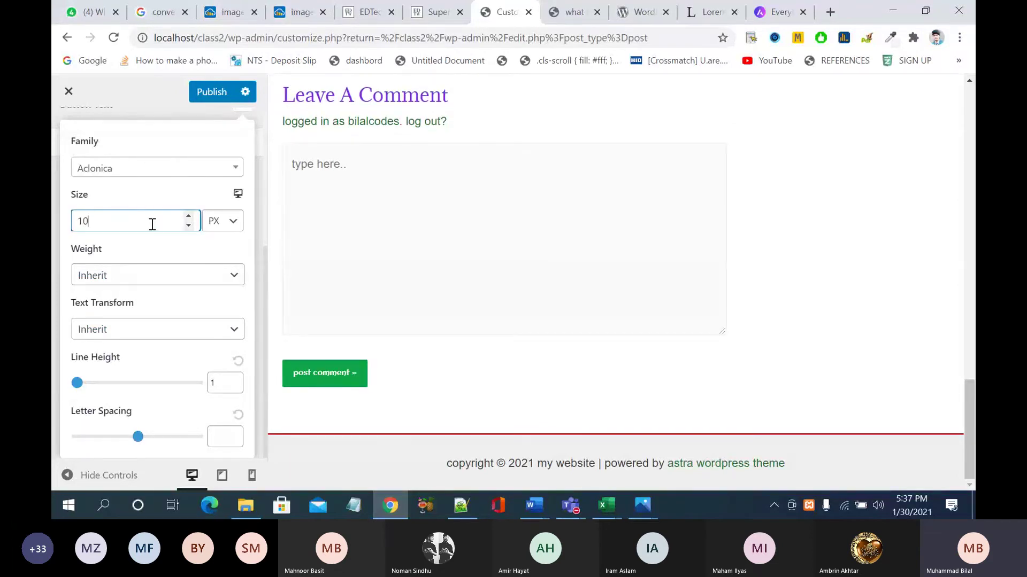
pyautogui.press('BackSpace')
pyautogui.write('8')
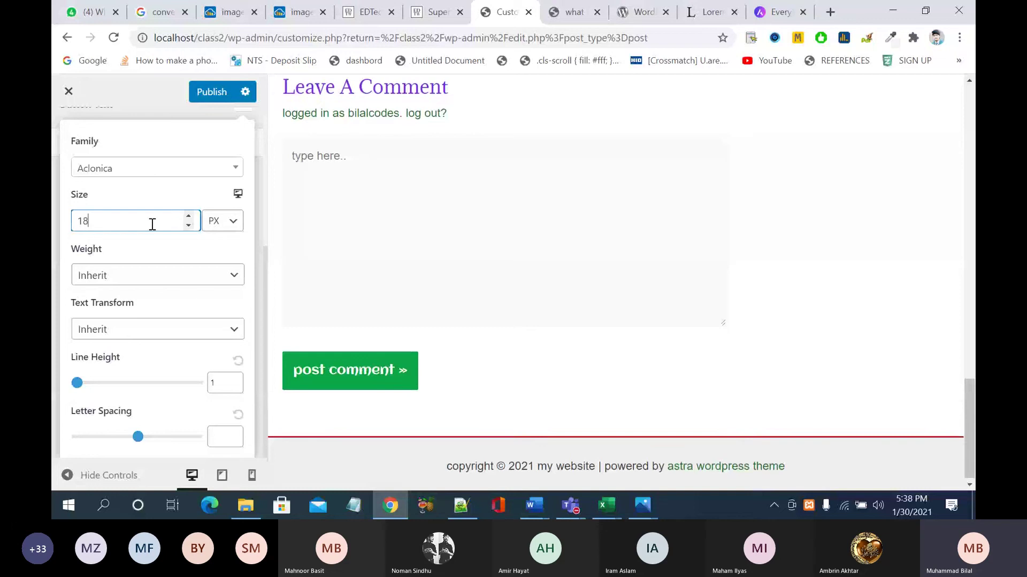
pyautogui.press('BackSpace')
pyautogui.press('BackSpace')
pyautogui.write('30')
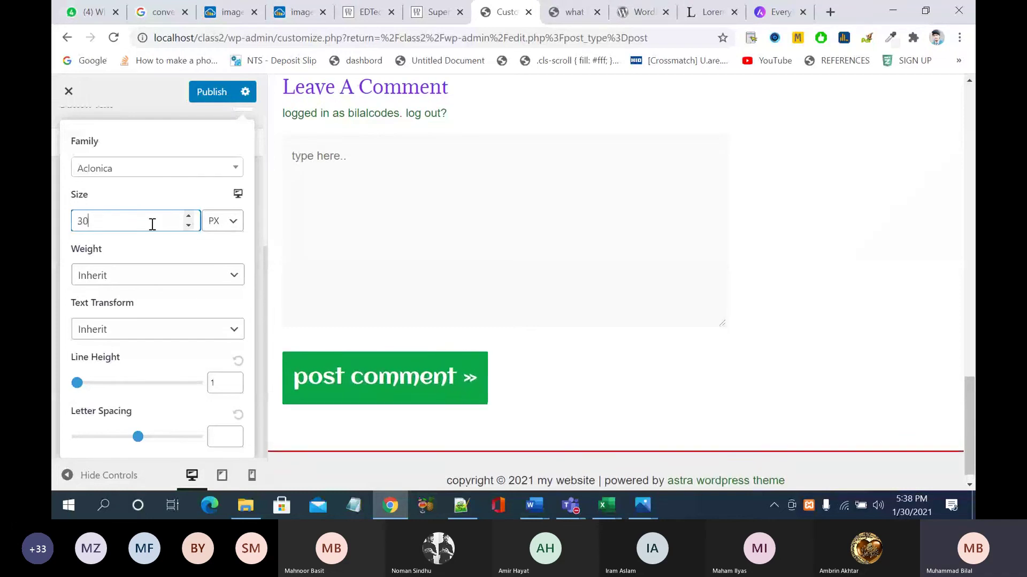
pyautogui.press('BackSpace')
pyautogui.press('BackSpace')
pyautogui.write('25')
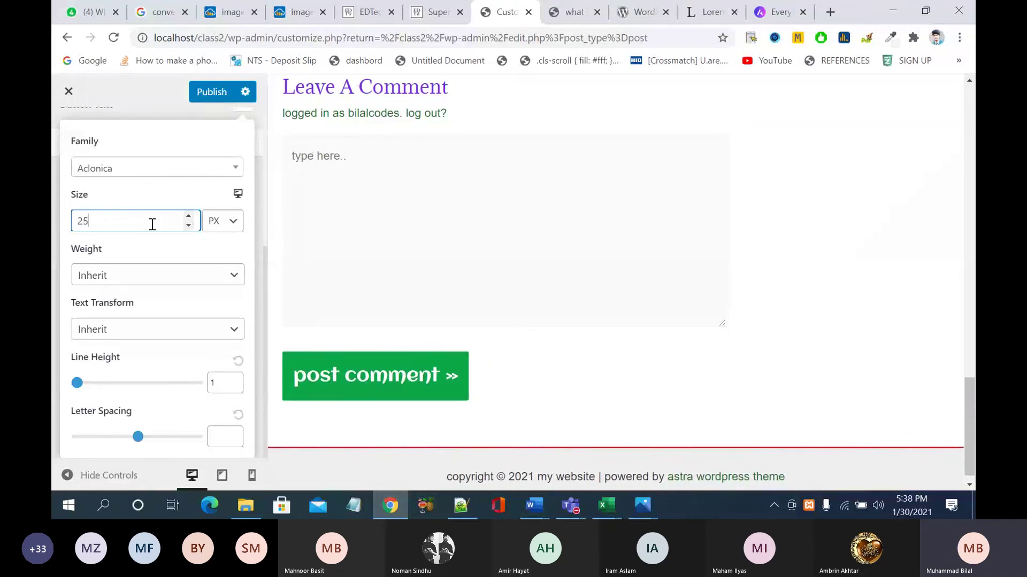
pyautogui.press('BackSpace')
pyautogui.write('0')
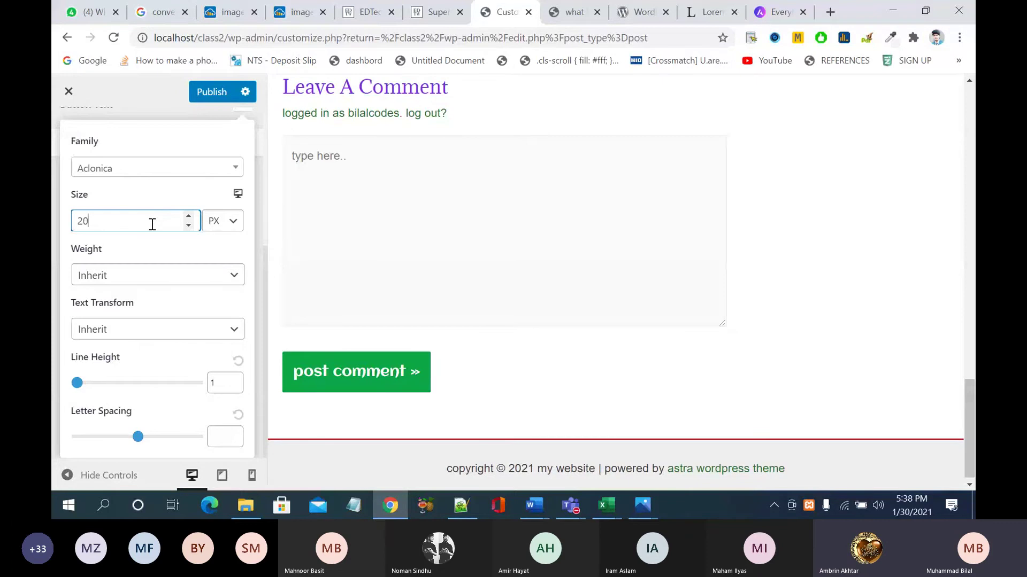
pyautogui.click(201, 240)
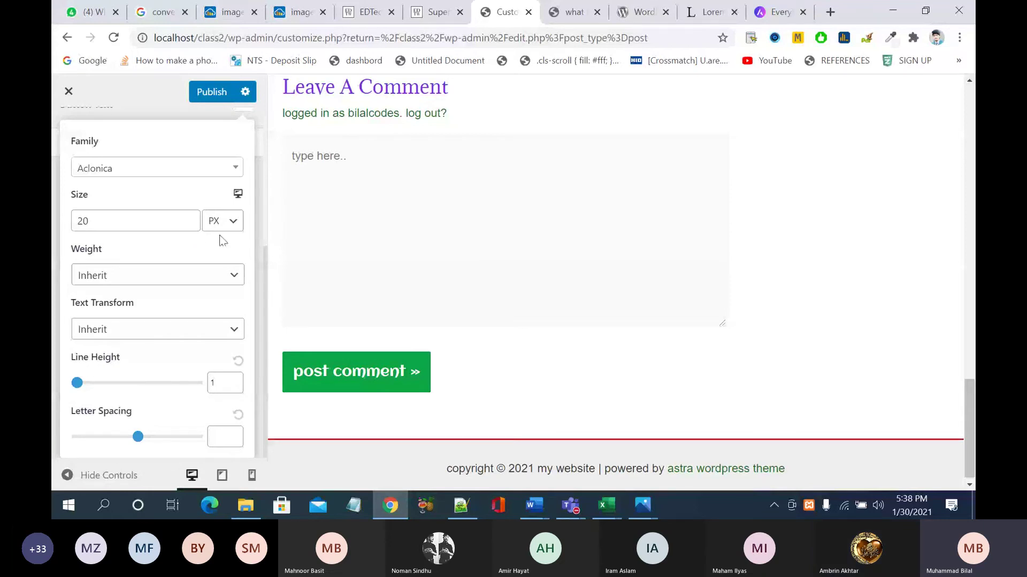
# Step: Set the button text's weight to Normal 400 and its text transform to Capitalize
pyautogui.click(160, 280)
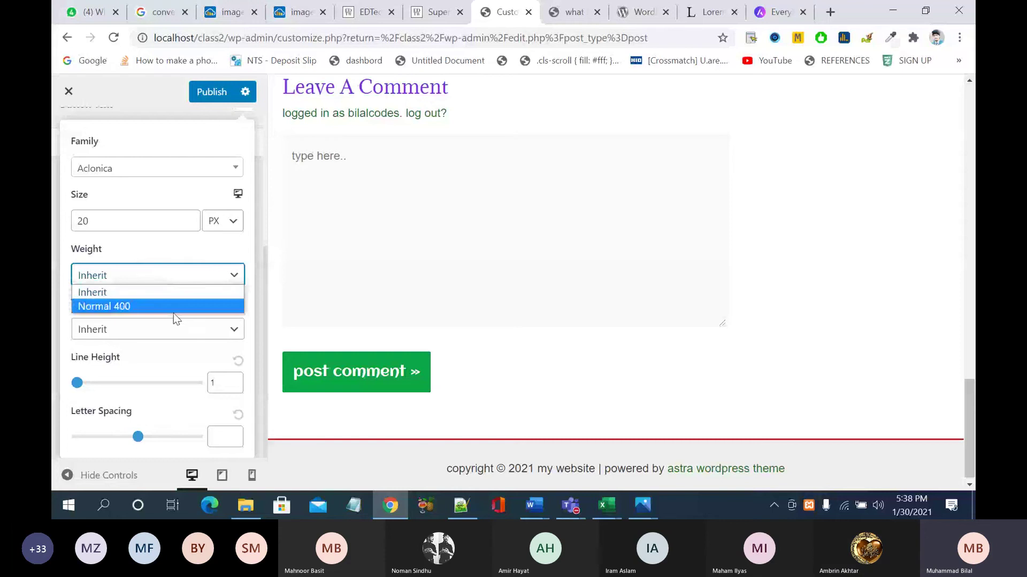
pyautogui.click(177, 310)
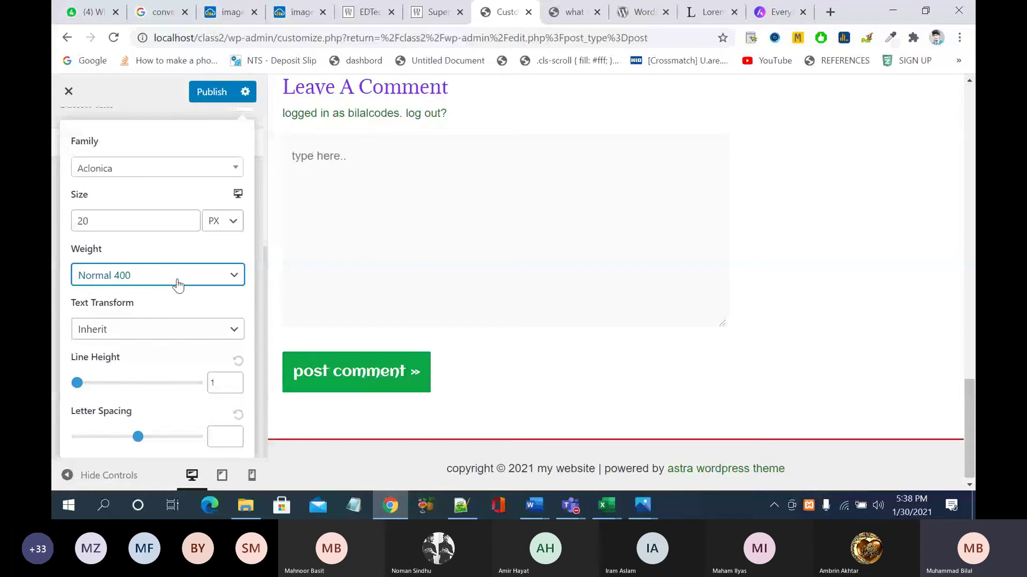
pyautogui.click(160, 331)
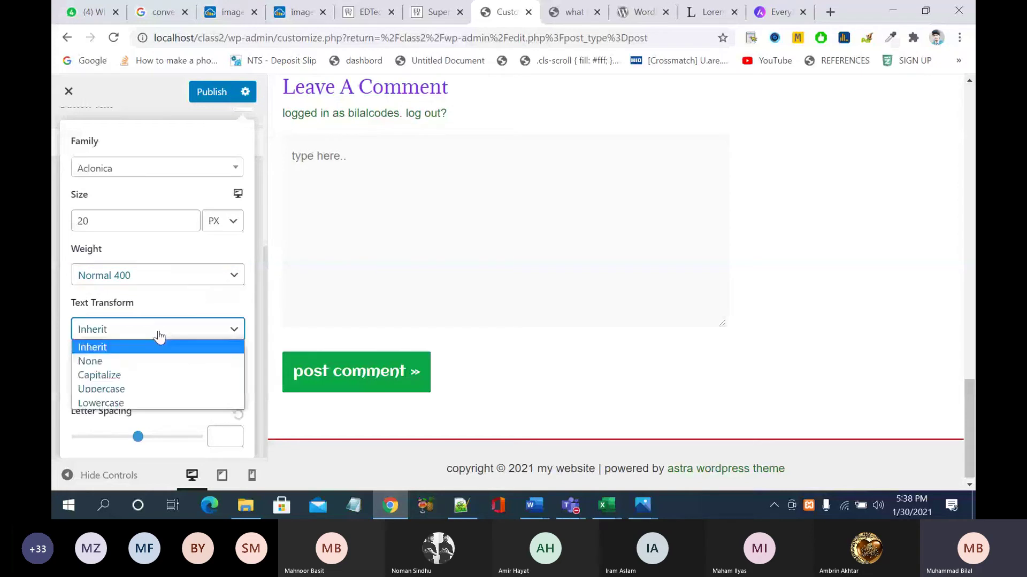
pyautogui.click(150, 374)
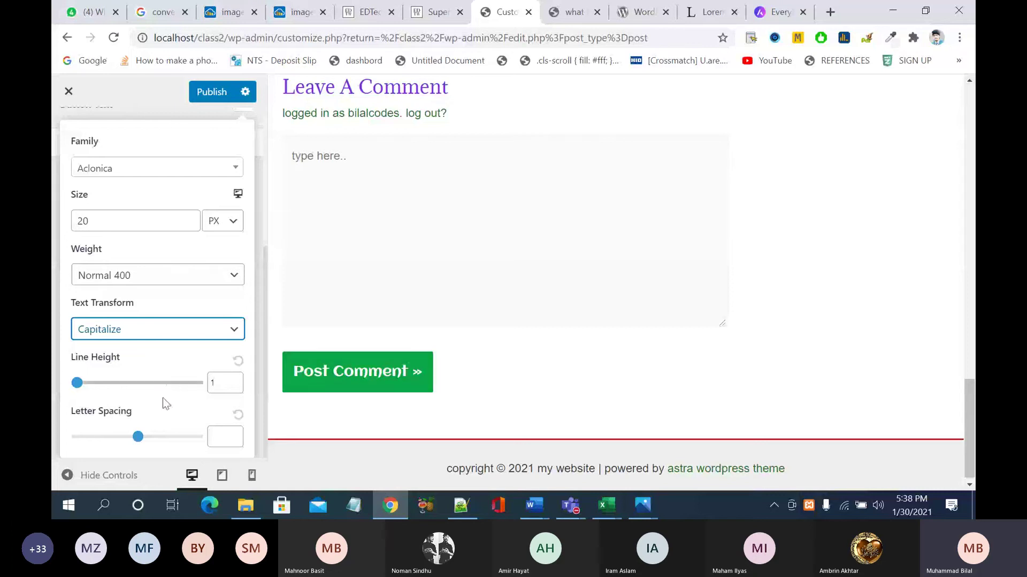
# Step: Set the button text's line height to 1.54 and letter spacing to 1, and close its typography settings
pyautogui.moveTo(77, 382)
pyautogui.mouseDown()
pyautogui.moveTo(115, 385)
pyautogui.moveTo(76, 384)
pyautogui.moveTo(93, 384)
pyautogui.mouseUp()
pyautogui.moveTo(138, 436); pyautogui.dragTo(73, 436)
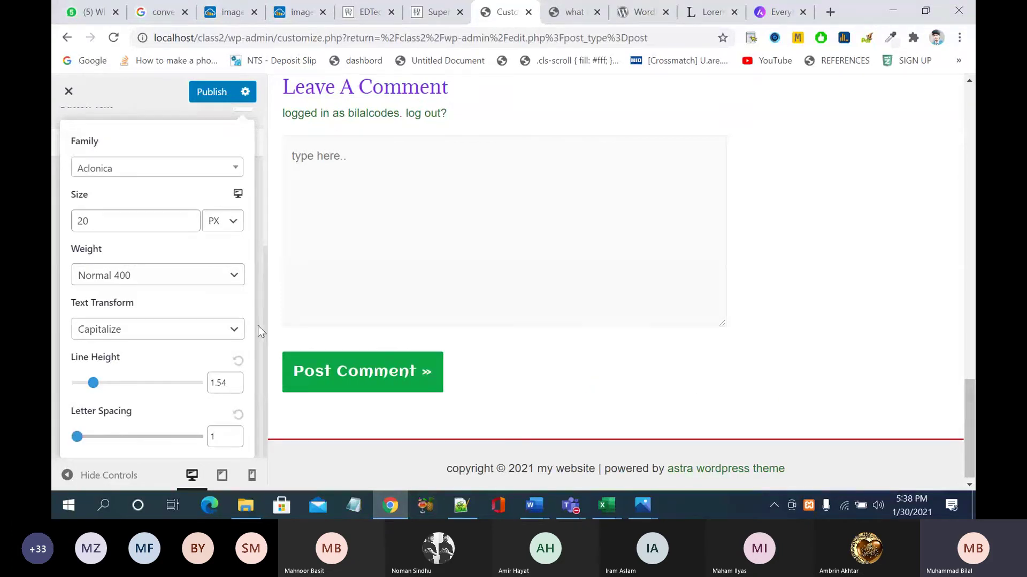
pyautogui.click(258, 382)
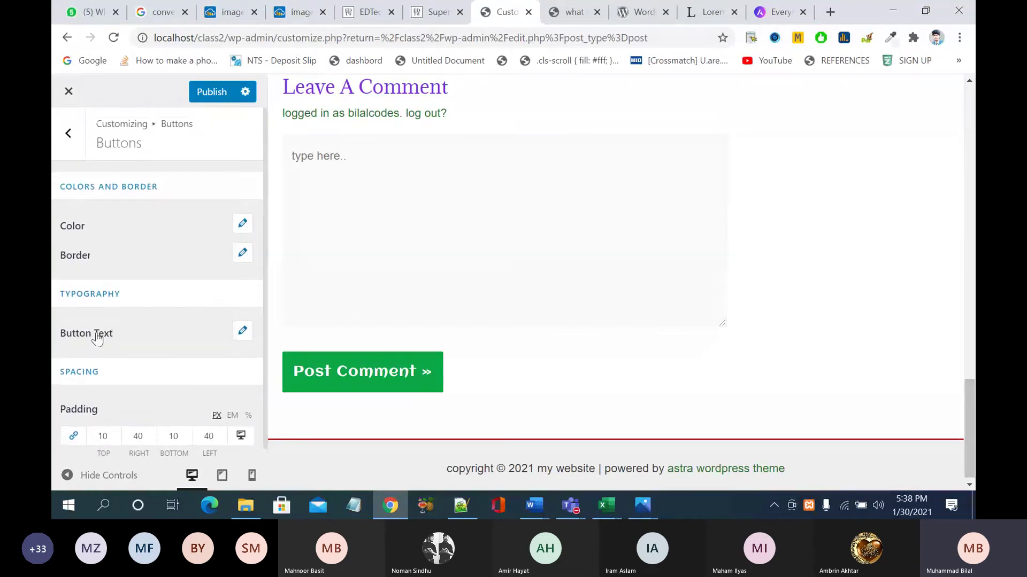
# Step: Raise the linked desktop button padding to 39 px on all four sides
pyautogui.scroll(-1, 151, 383)
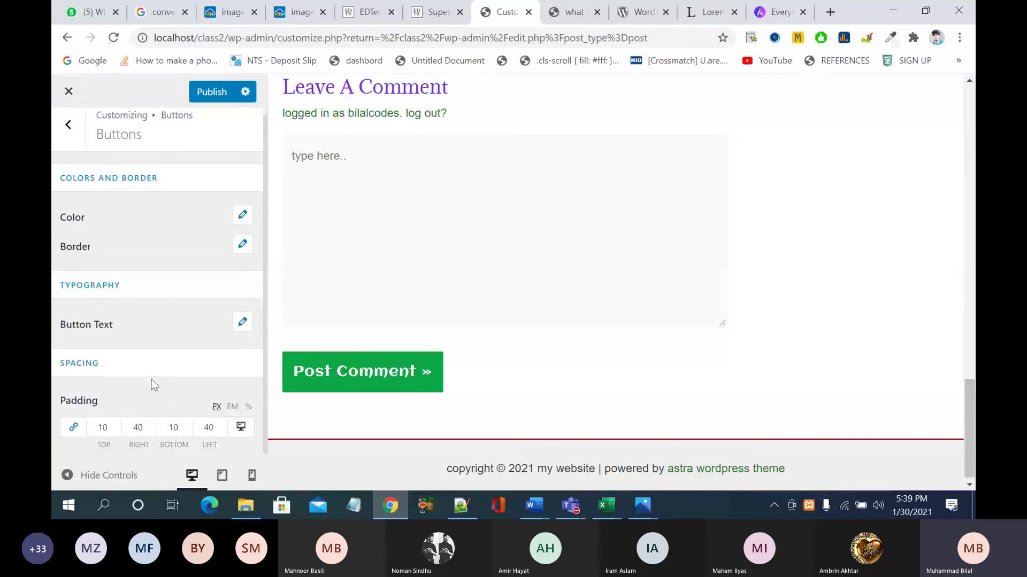
pyautogui.click(116, 422)
pyautogui.click(116, 422)
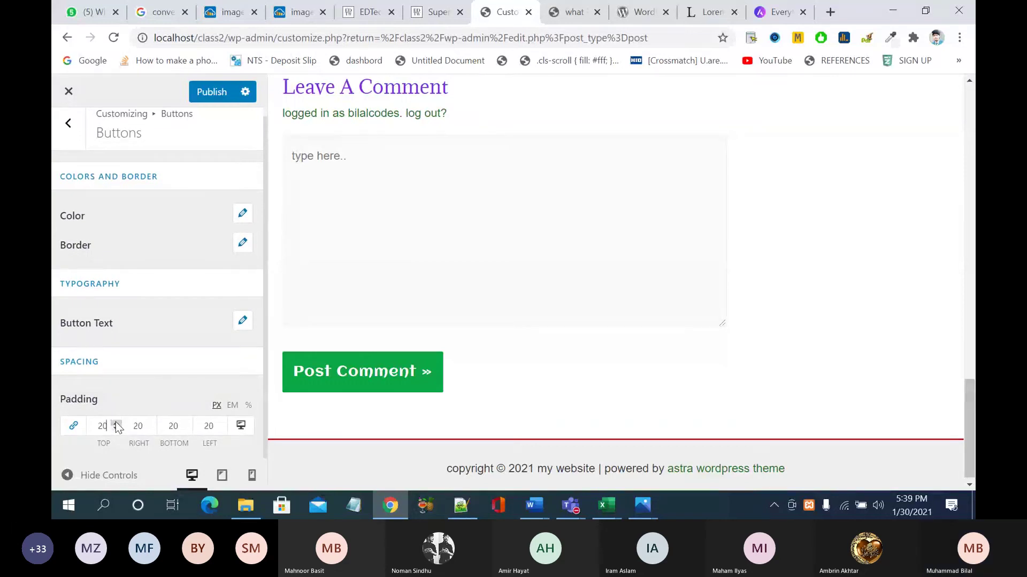
pyautogui.click(116, 422)
pyautogui.click(151, 422)
pyautogui.click(152, 422)
pyautogui.click(152, 422)
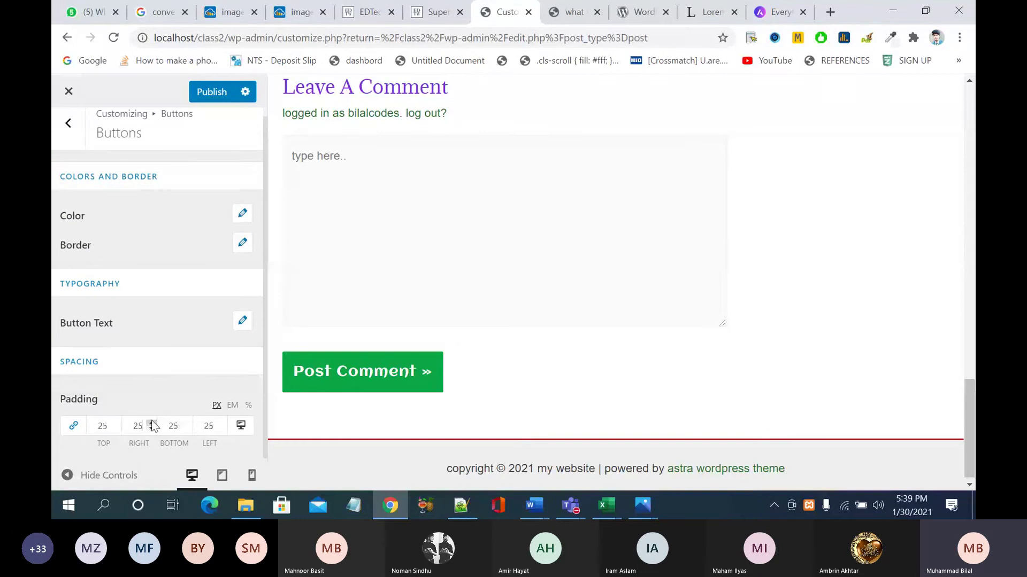
pyautogui.click(152, 422)
pyautogui.click(152, 422)
pyautogui.click(152, 423)
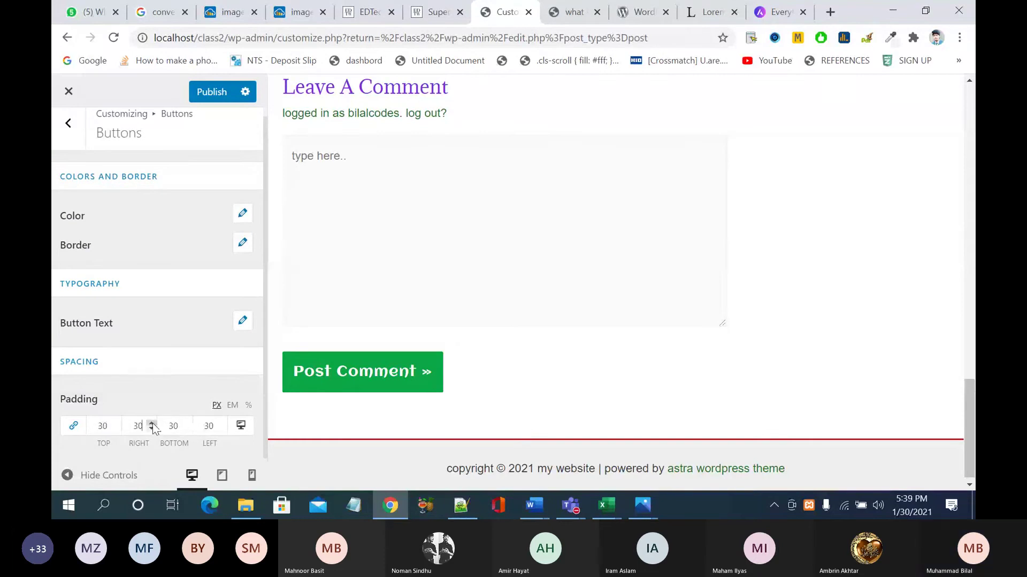
pyautogui.click(152, 424)
pyautogui.click(186, 424)
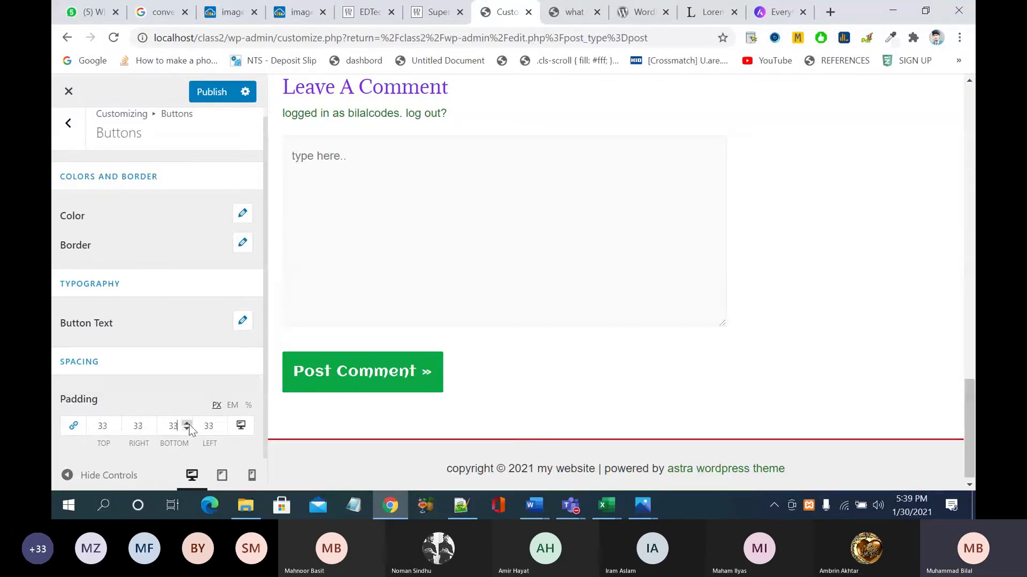
pyautogui.click(222, 423)
pyautogui.click(222, 423)
pyautogui.click(222, 423)
# Step: Look through the button padding settings for tablet and mobile, and return to the desktop preview
pyautogui.click(241, 426)
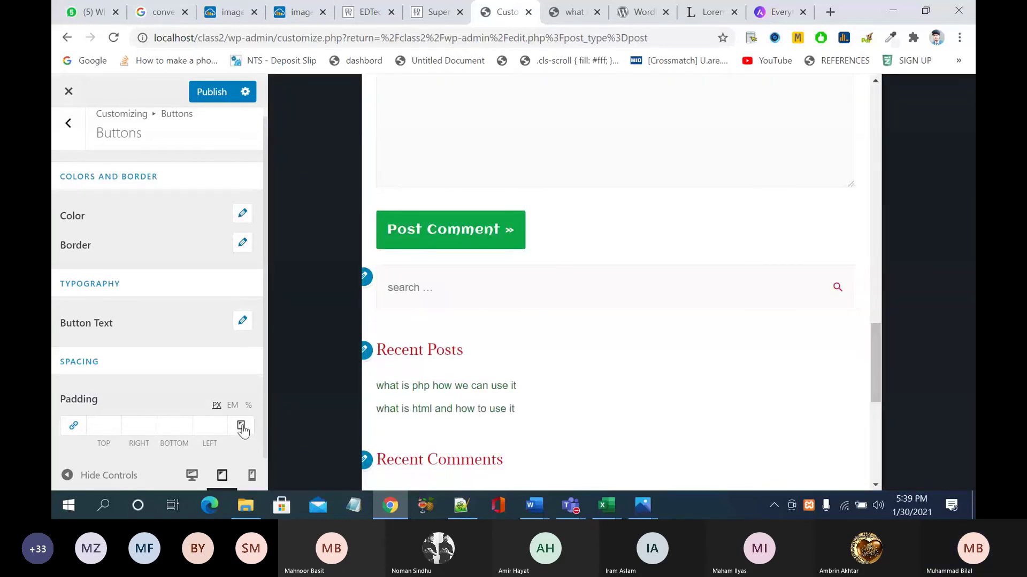
pyautogui.click(241, 427)
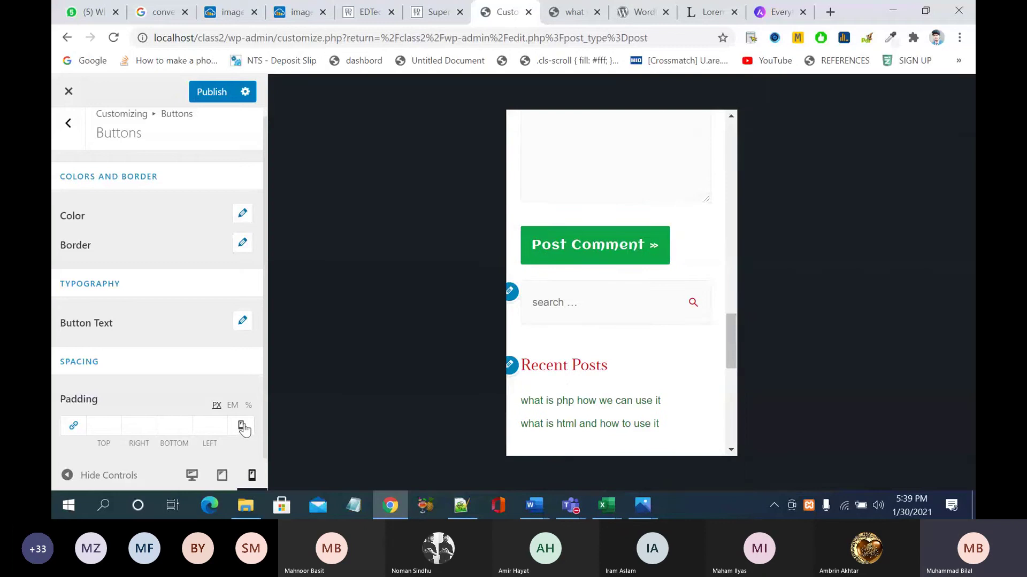
pyautogui.click(241, 426)
pyautogui.click(241, 426)
pyautogui.click(241, 426)
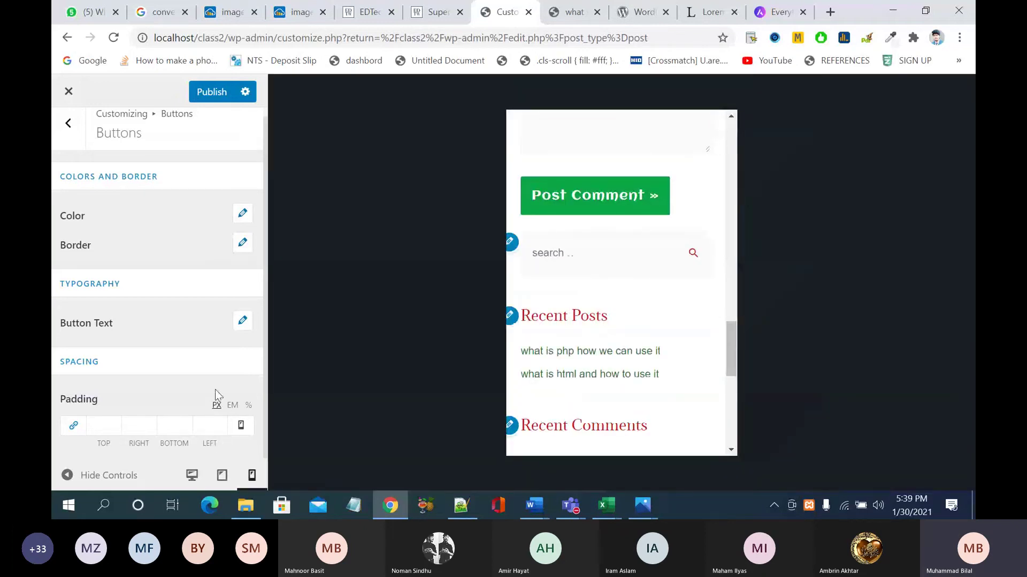
pyautogui.click(233, 406)
pyautogui.click(191, 477)
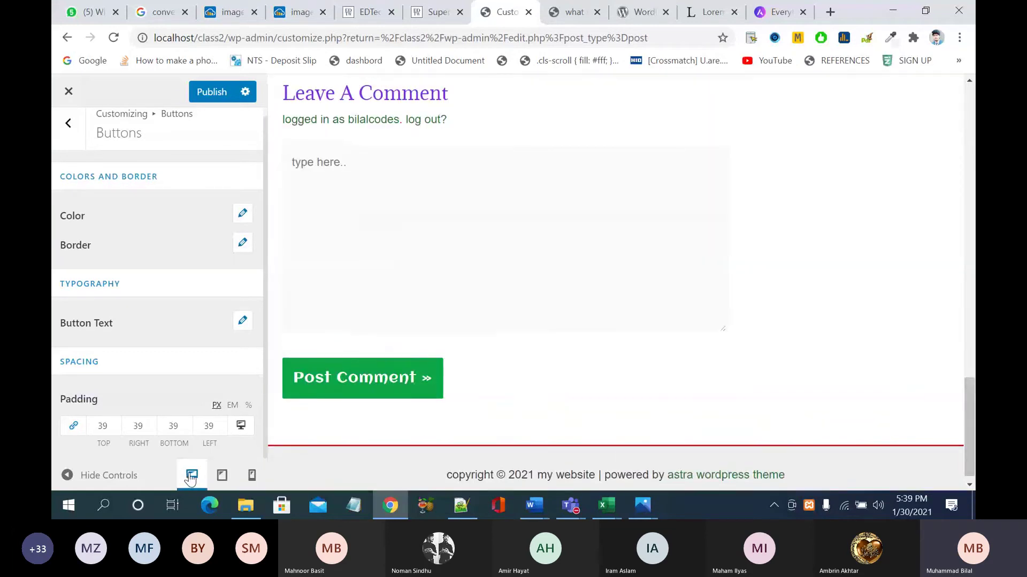
# Step: Switch the preview to tablet and open the site's navigation menu in the page header
pyautogui.click(222, 476)
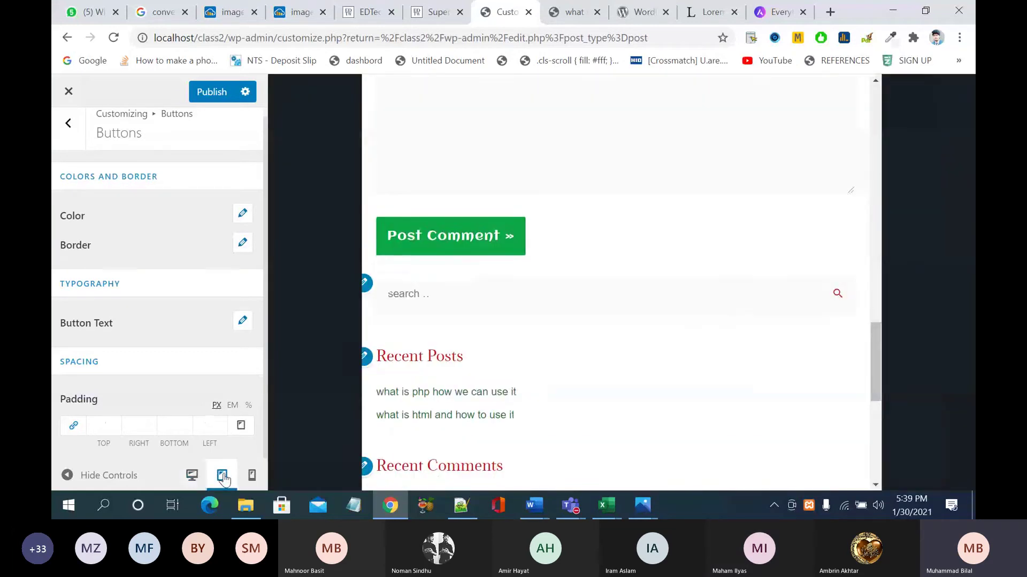
pyautogui.scroll(15, 624, 324)
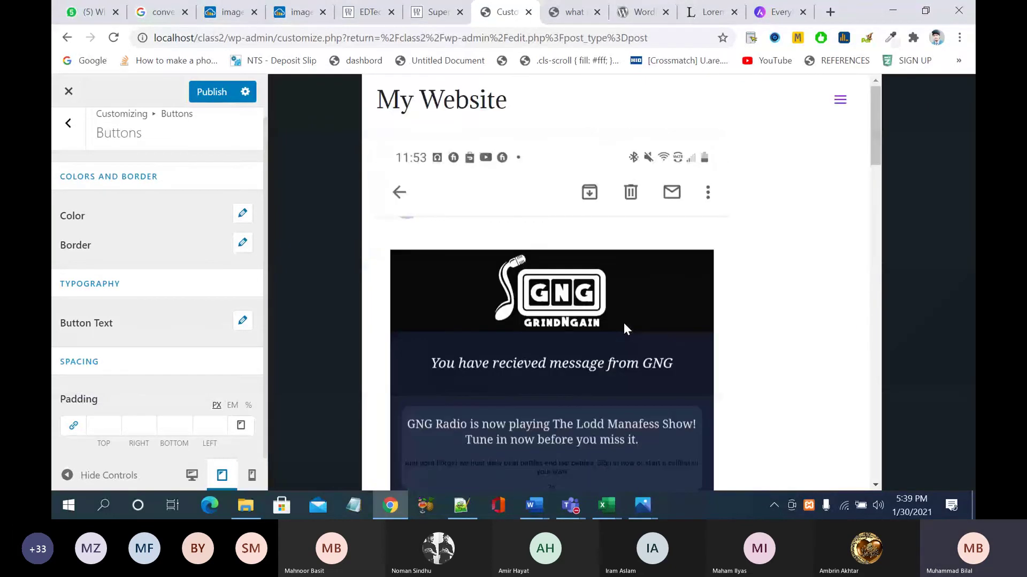
pyautogui.click(841, 103)
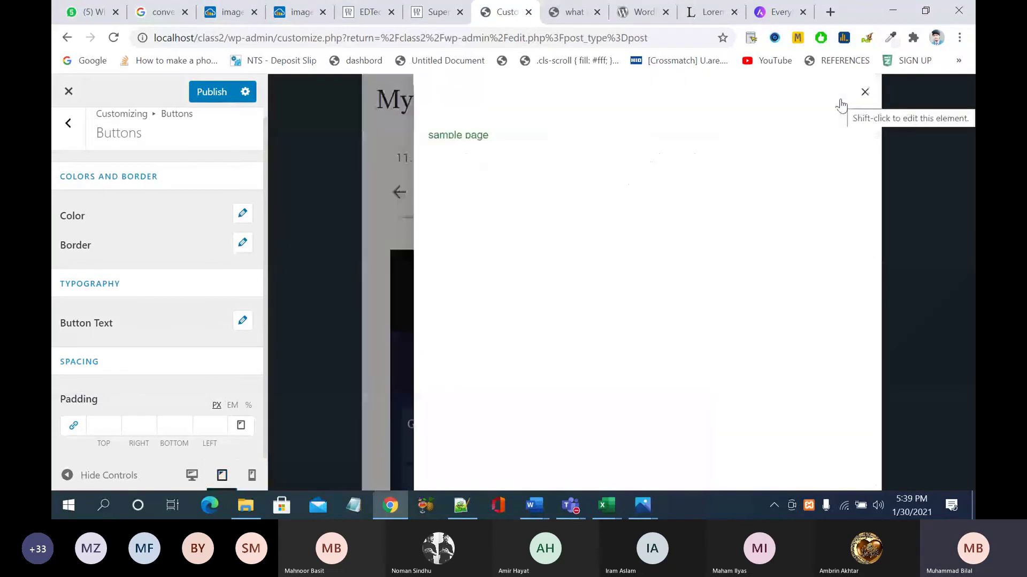
# Step: Close the tablet navigation menu, switch to the mobile preview, and check its navigation menu and page content
pyautogui.click(867, 95)
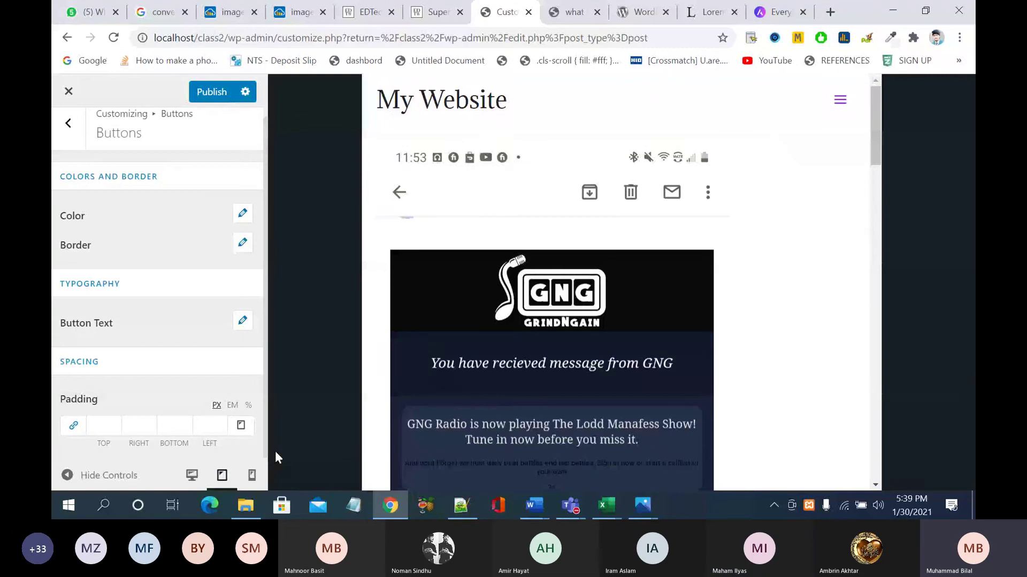
pyautogui.click(252, 476)
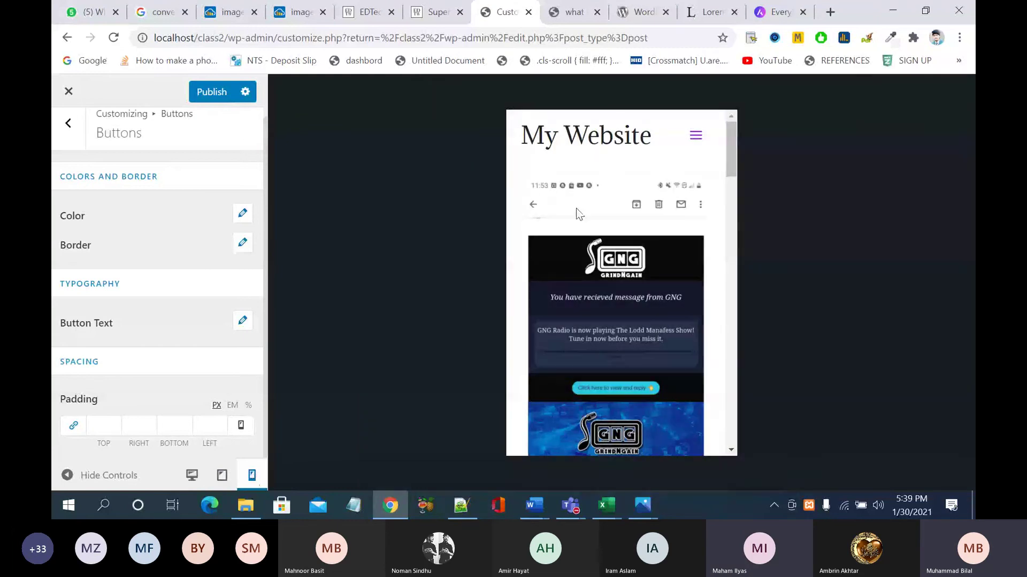
pyautogui.click(694, 144)
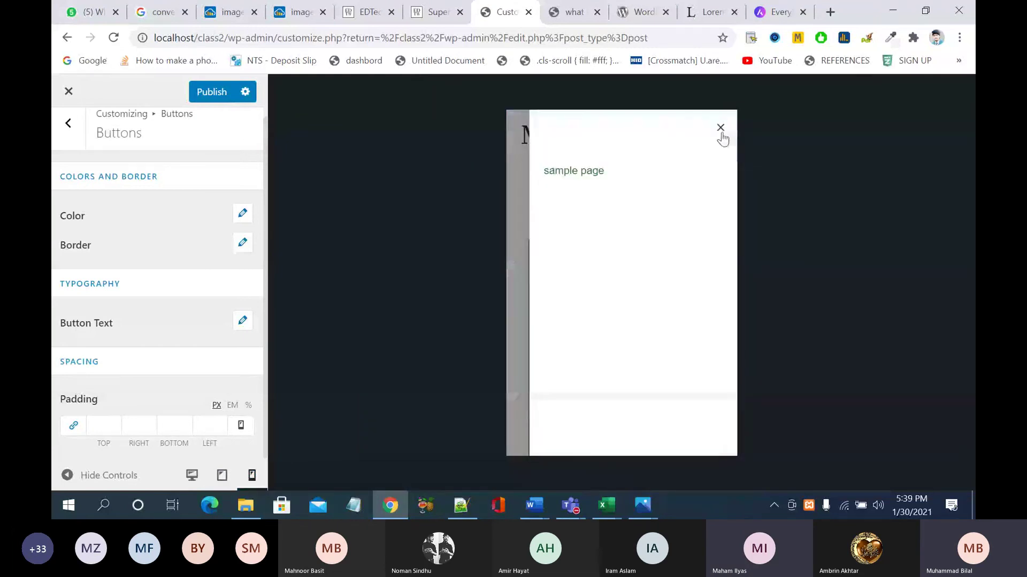
pyautogui.click(720, 131)
pyautogui.scroll(-10, 720, 278)
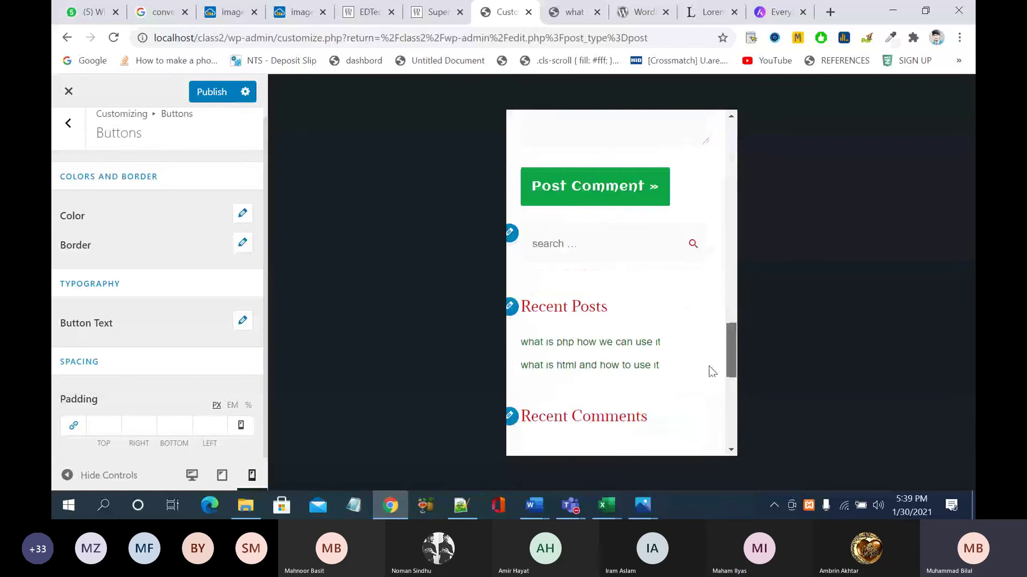
pyautogui.moveTo(709, 366); pyautogui.dragTo(778, 129)
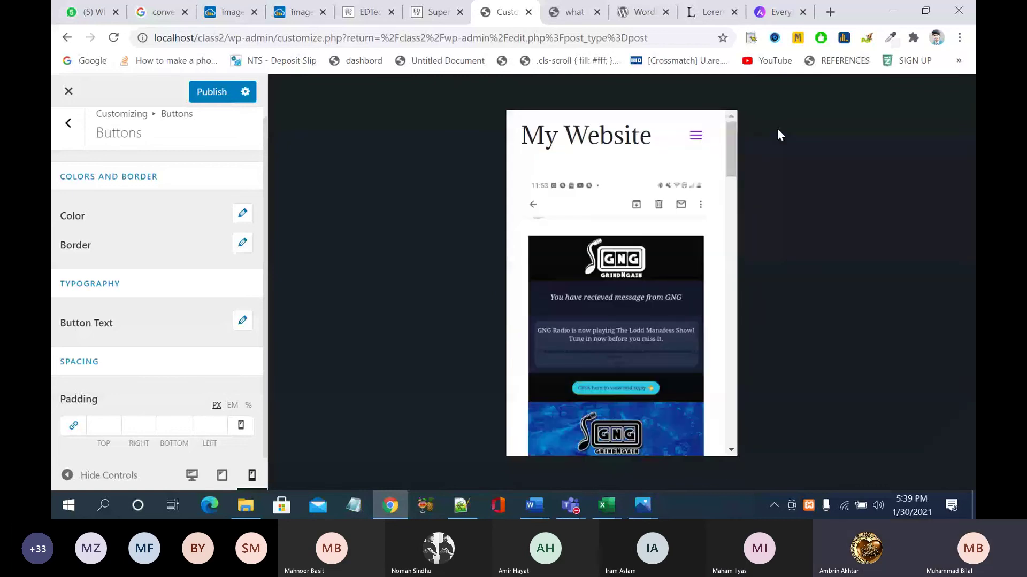
pyautogui.click(695, 135)
pyautogui.click(721, 128)
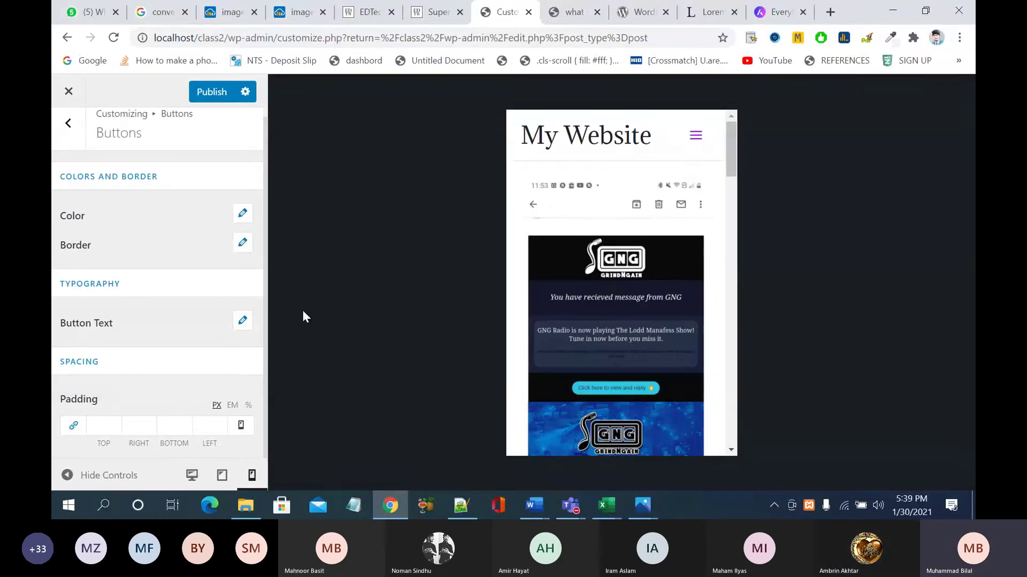
# Step: Return to the desktop preview and review the page down to the Post Comment button
pyautogui.click(240, 425)
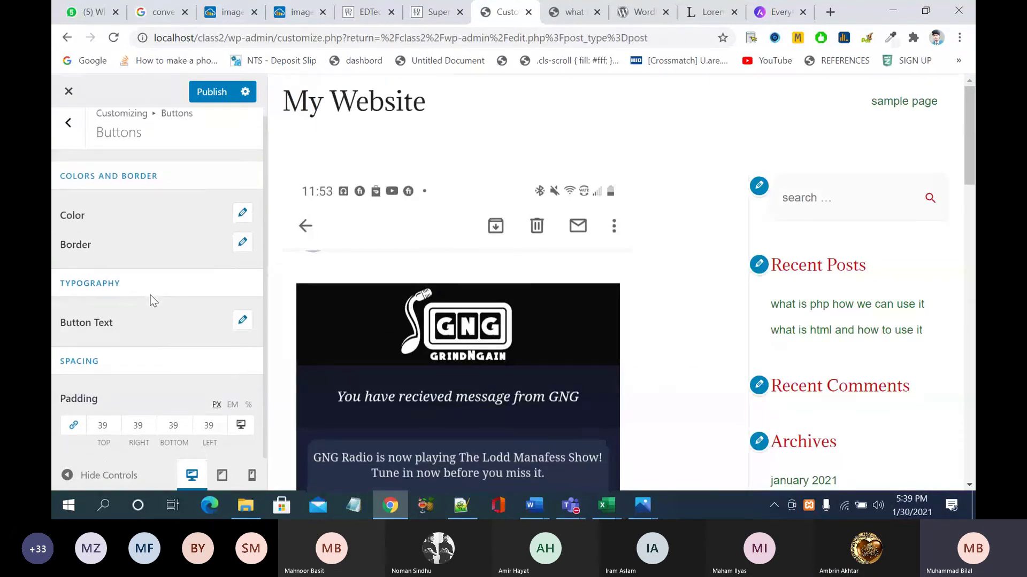
pyautogui.scroll(1, 154, 301)
pyautogui.scroll(-1, 154, 301)
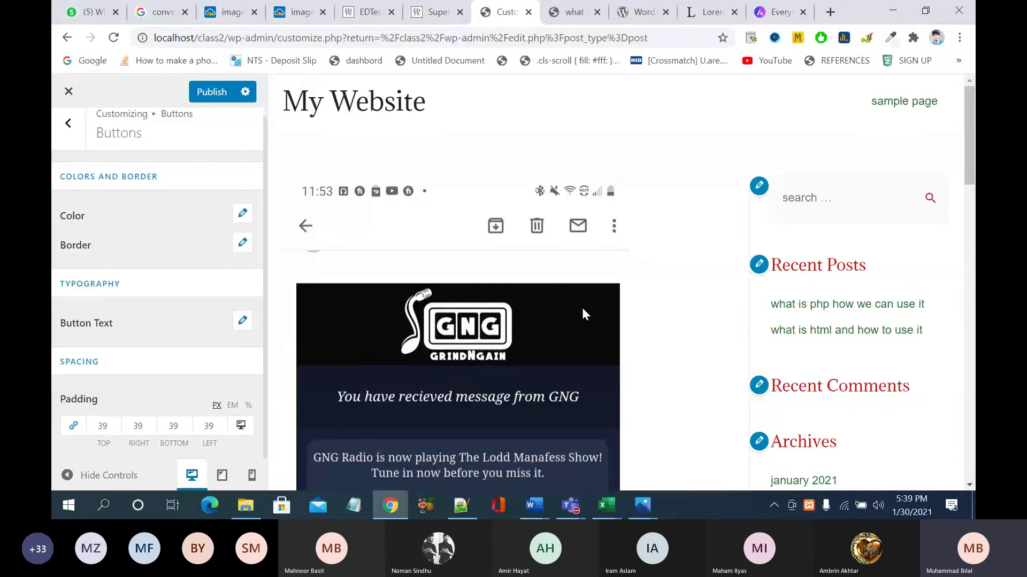
pyautogui.scroll(-15, 582, 307)
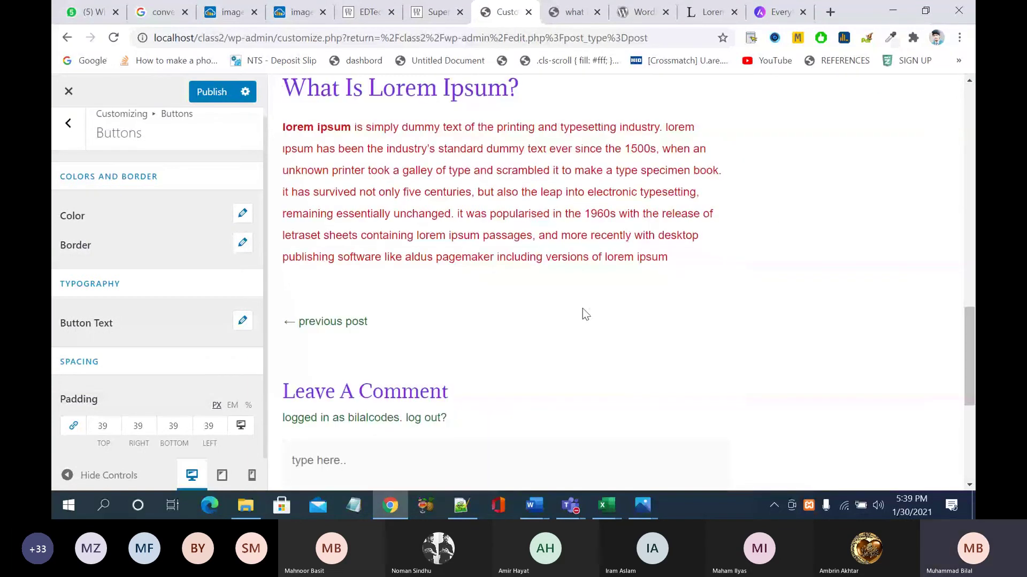
pyautogui.scroll(-5, 583, 309)
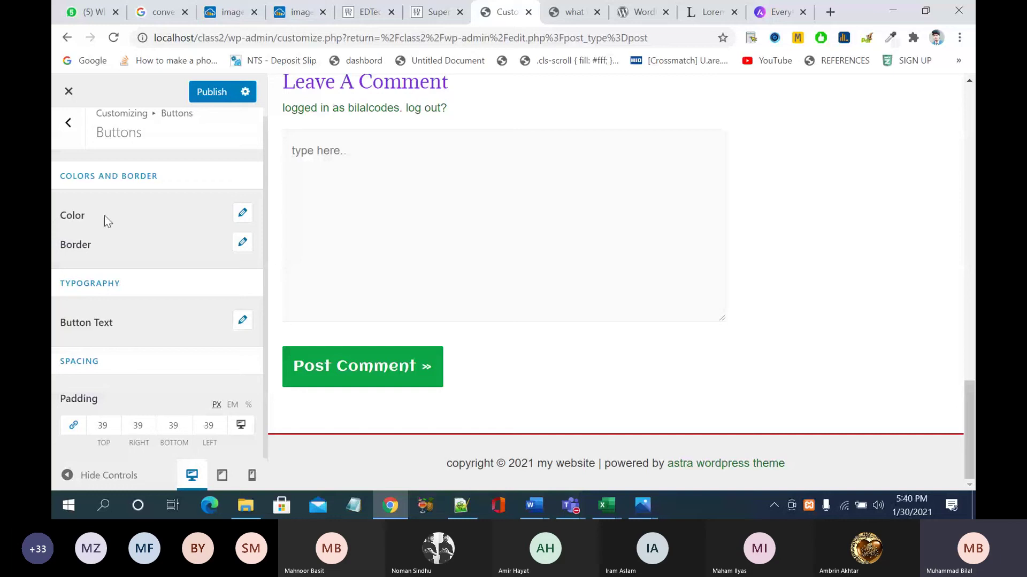
# Step: Leave the global button settings, look at the Header Builder's design options, and open its Logo settings
pyautogui.click(72, 132)
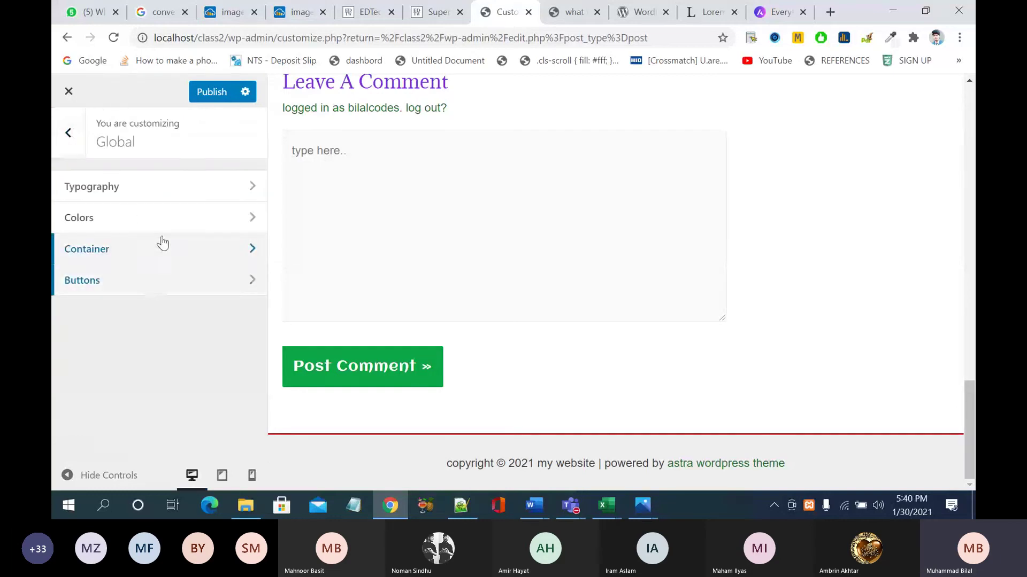
pyautogui.click(66, 135)
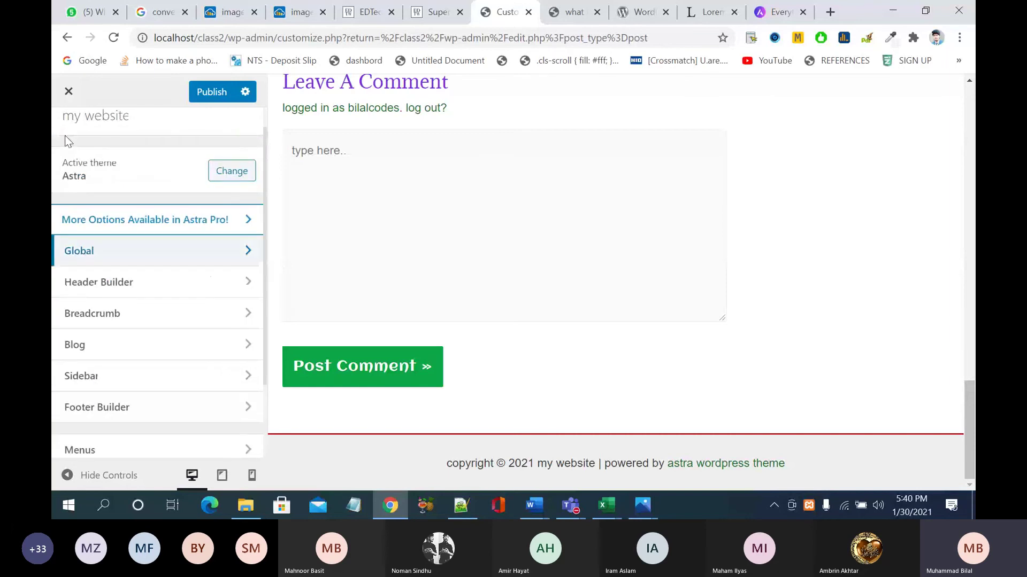
pyautogui.click(230, 292)
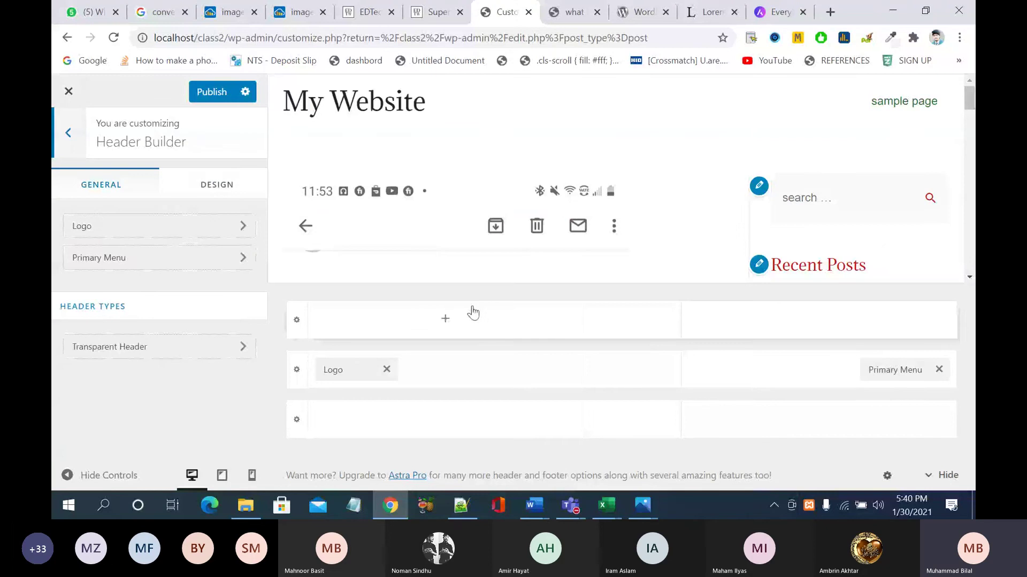
pyautogui.click(203, 192)
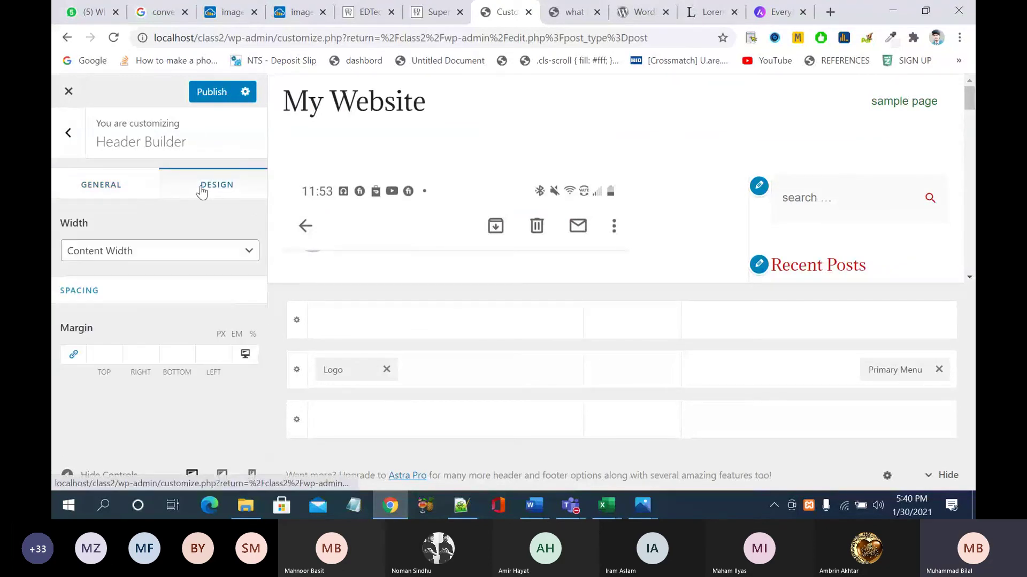
pyautogui.click(122, 188)
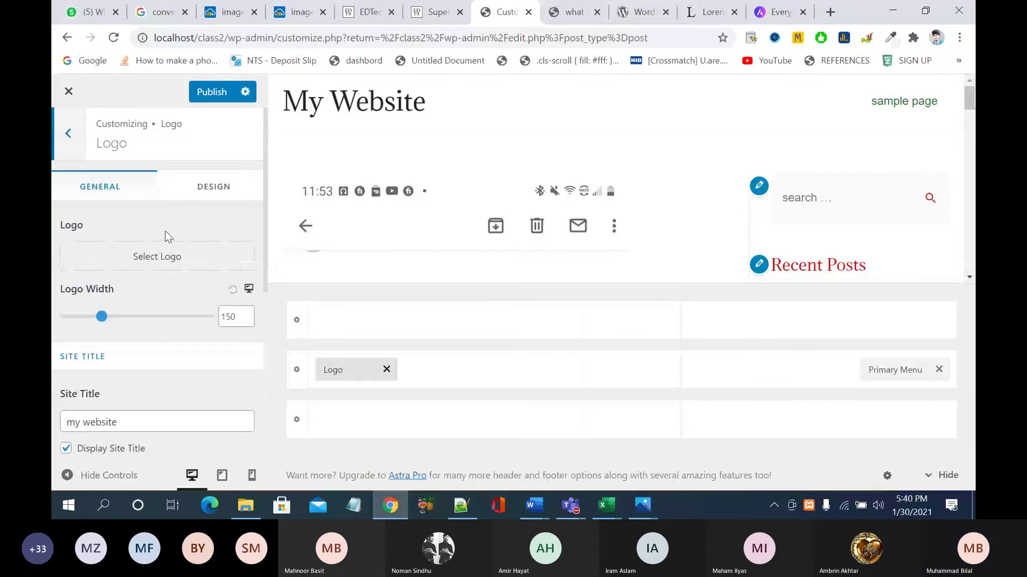
# Step: Start uploading a file for the site logo and look through the Downloads folder for an image
pyautogui.click(173, 258)
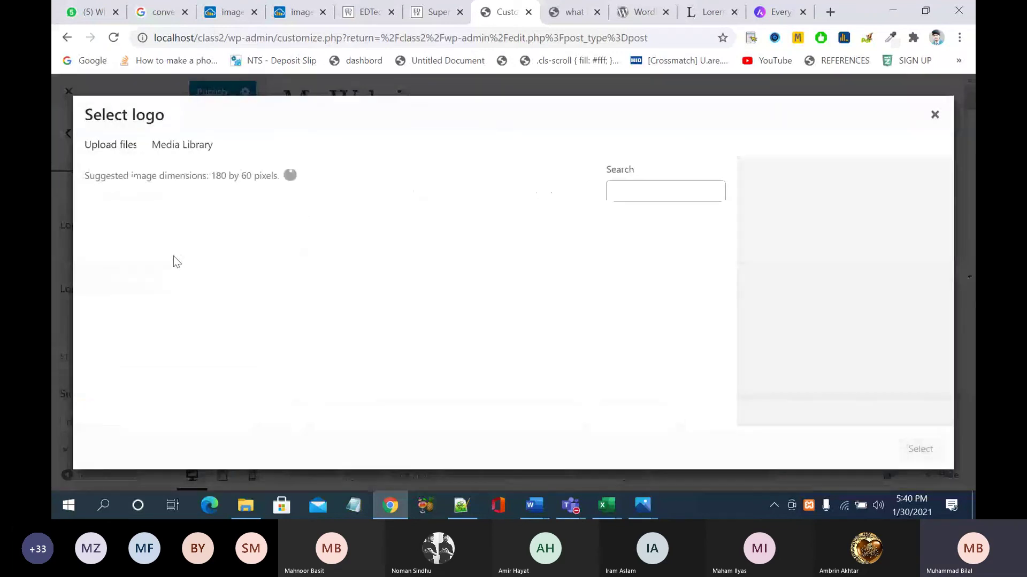
pyautogui.click(114, 151)
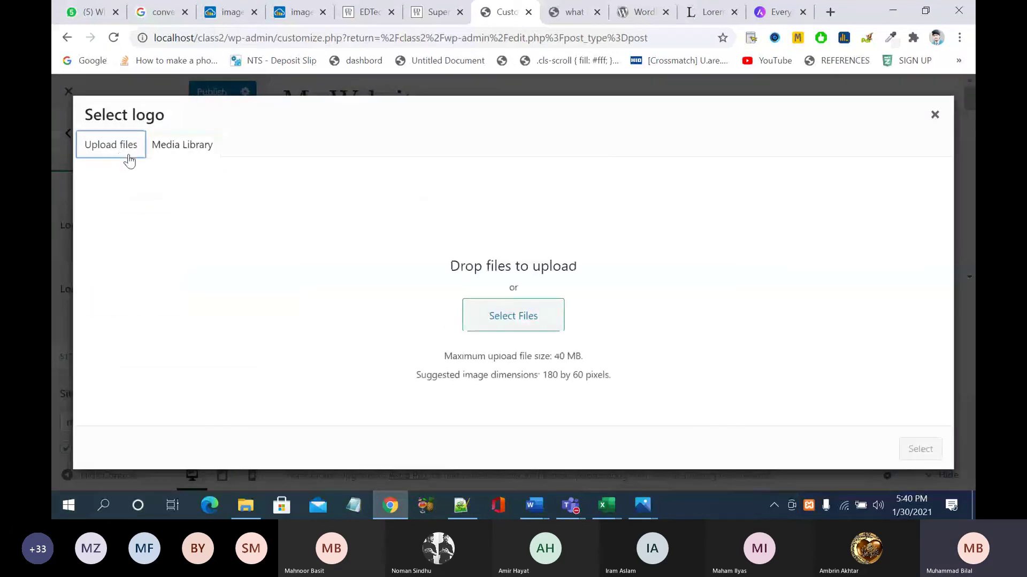
pyautogui.click(513, 321)
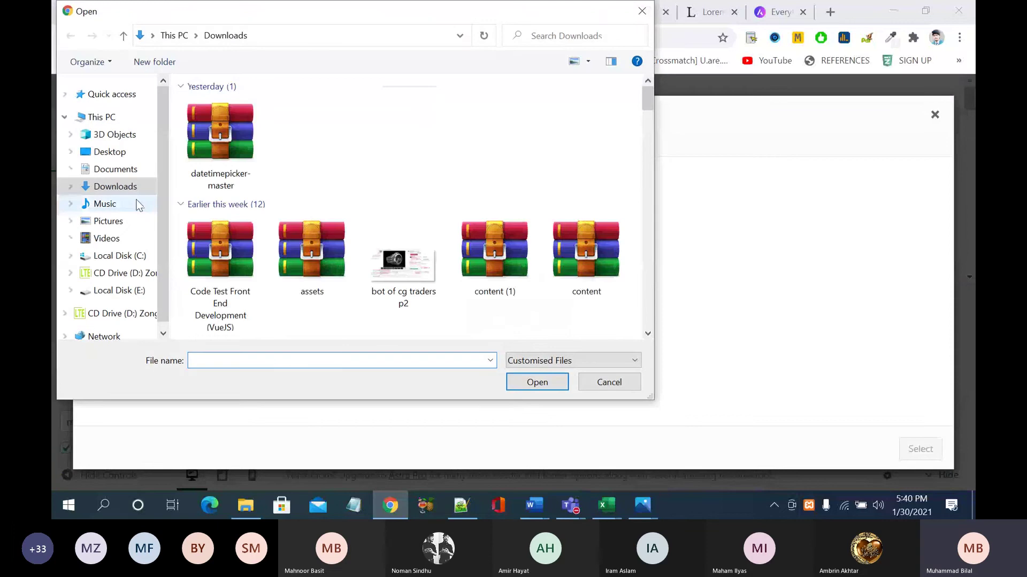
pyautogui.scroll(-6, 432, 252)
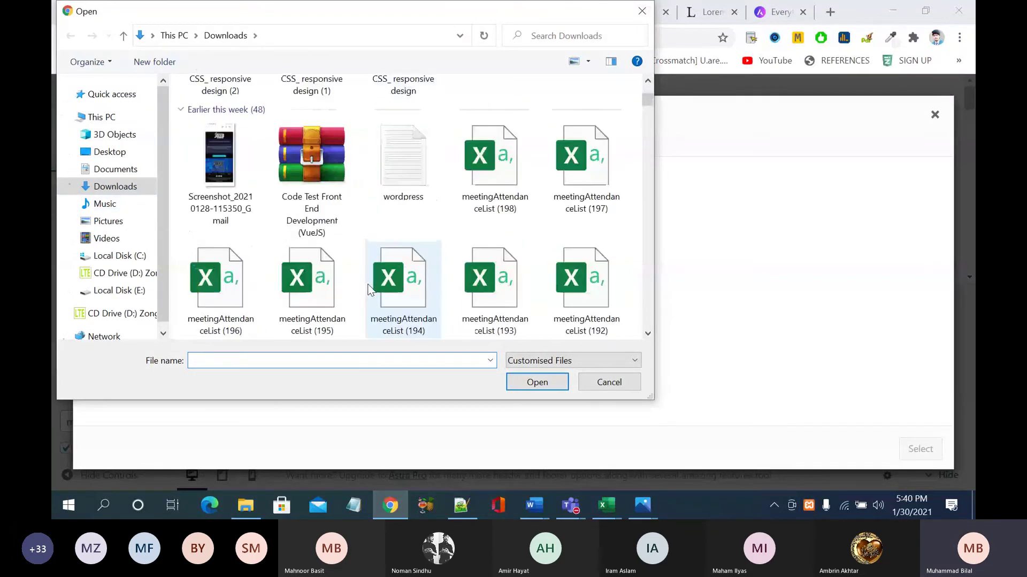
pyautogui.moveTo(647, 100); pyautogui.dragTo(656, 171)
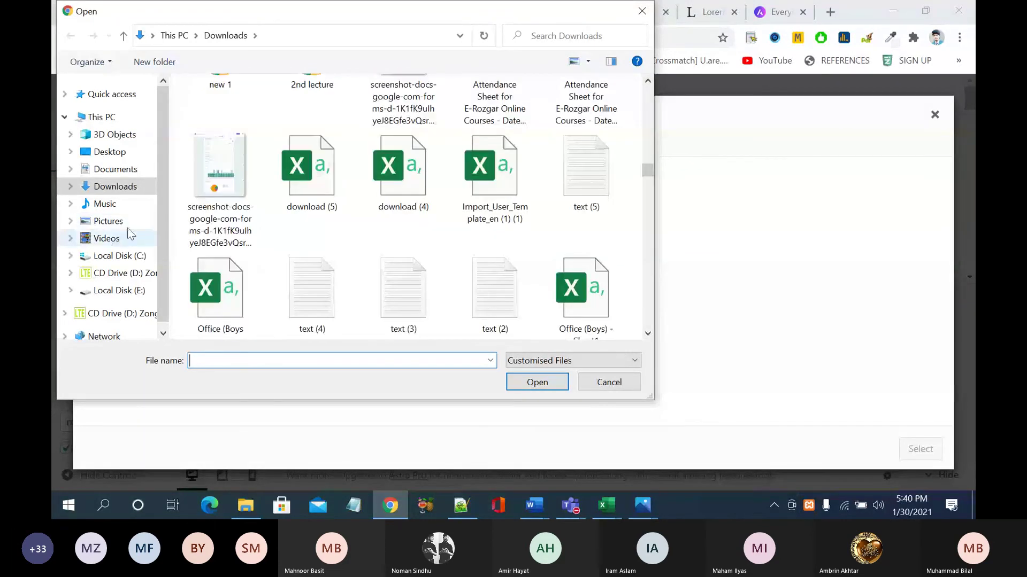
# Step: Browse on Local Disk (E:) to the images folder inside 1 Erozgar Batch 2, class 20, hotel
pyautogui.click(115, 290)
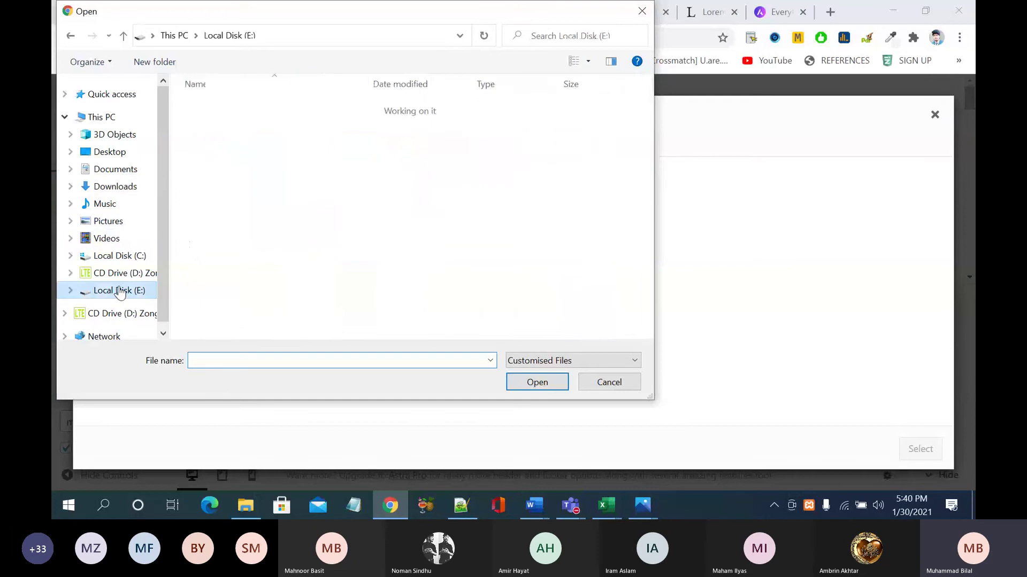
pyautogui.doubleClick(245, 110)
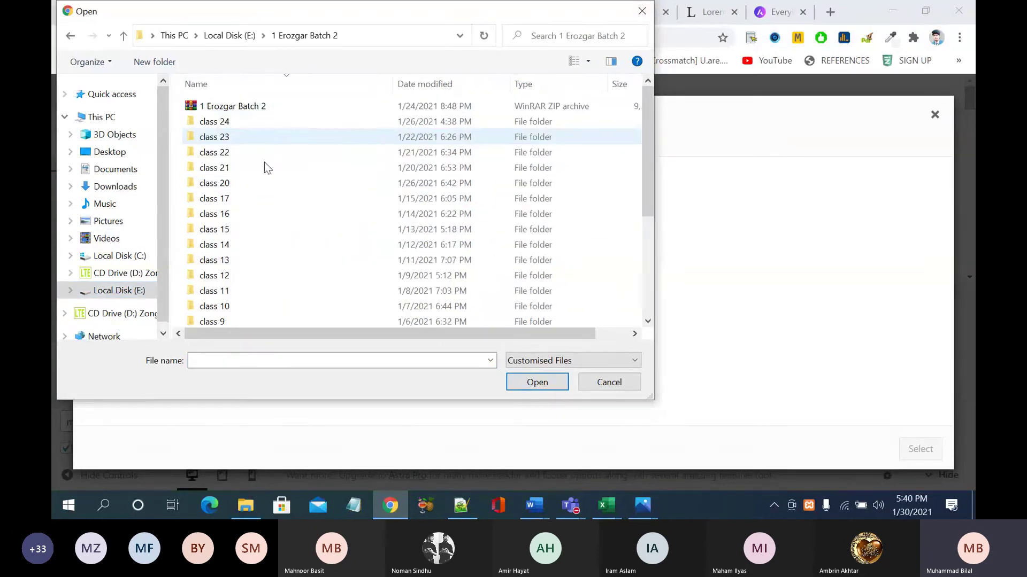
pyautogui.scroll(-5, 283, 230)
pyautogui.scroll(5, 260, 208)
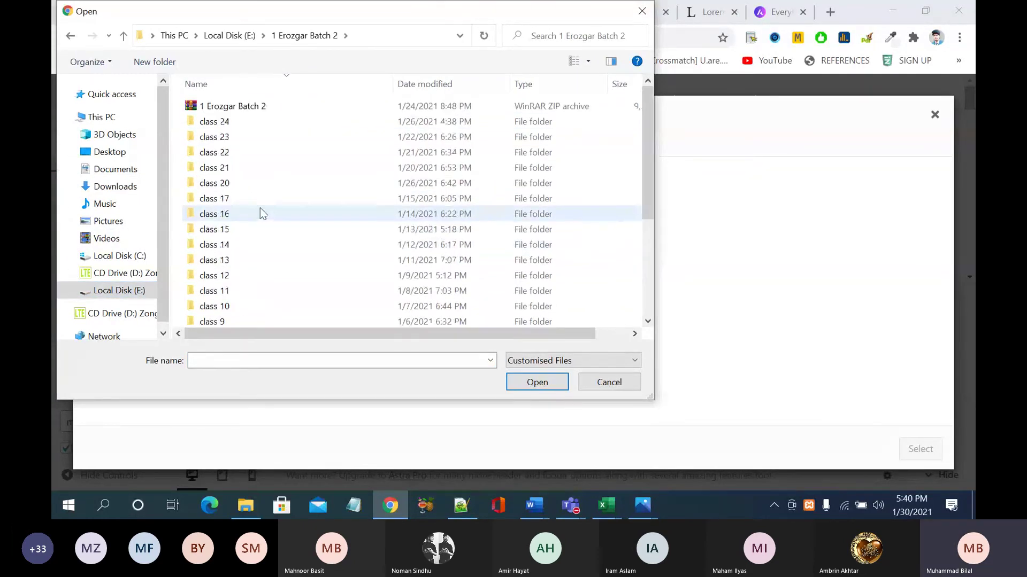
pyautogui.doubleClick(252, 184)
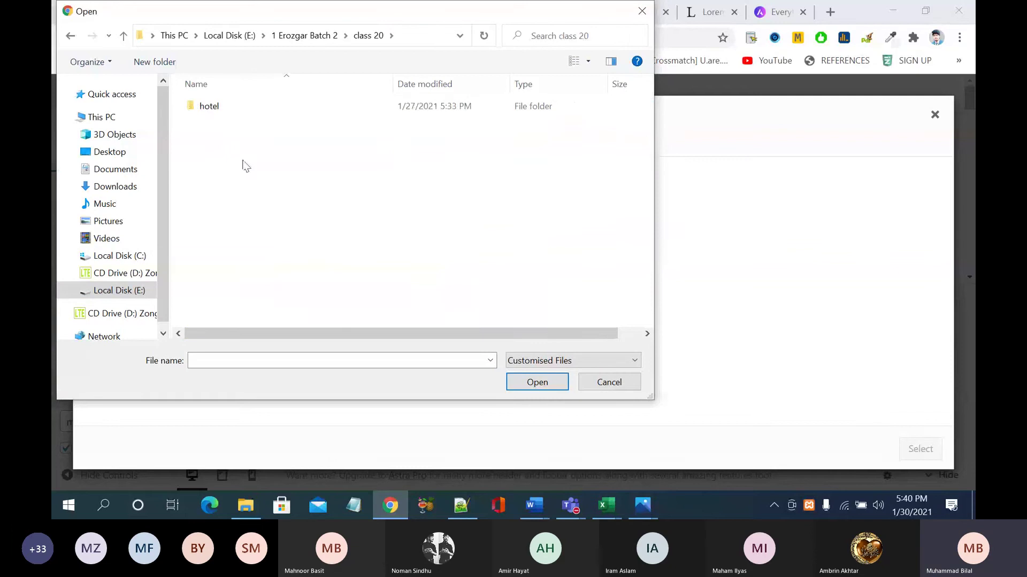
pyautogui.doubleClick(230, 107)
pyautogui.doubleClick(239, 122)
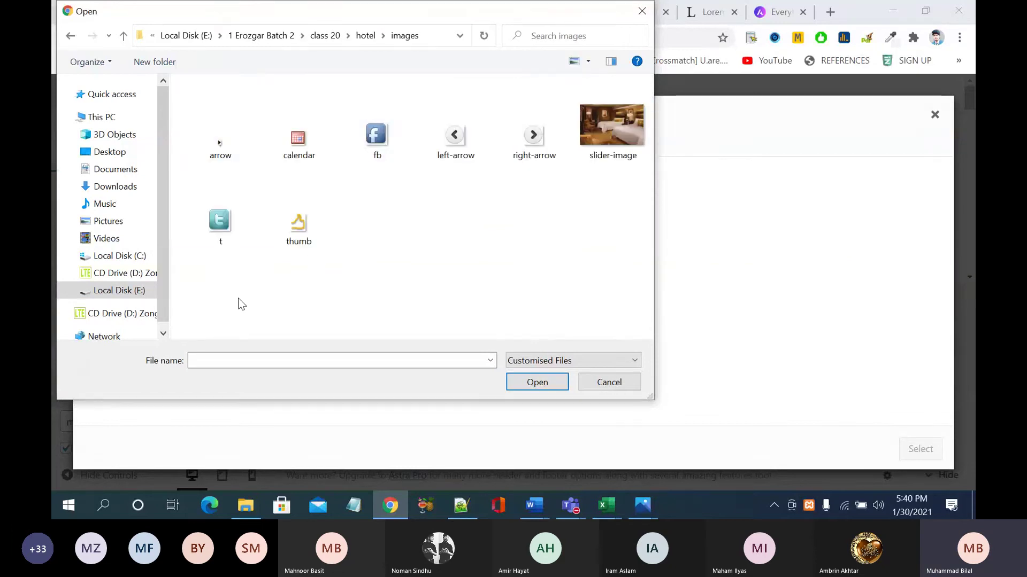
# Step: Upload the thumb image and set it as the site logo without cropping
pyautogui.click(299, 227)
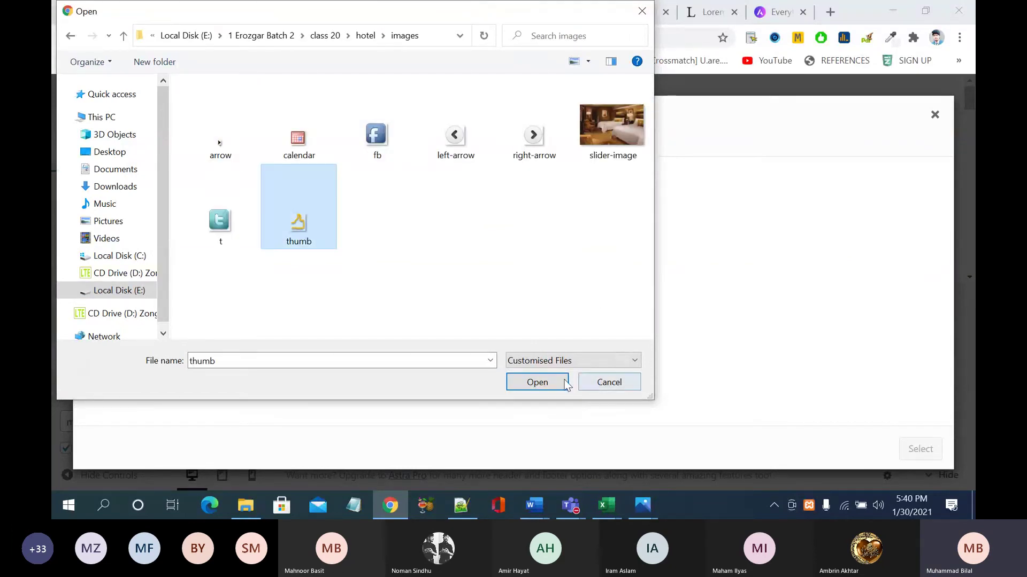
pyautogui.click(537, 383)
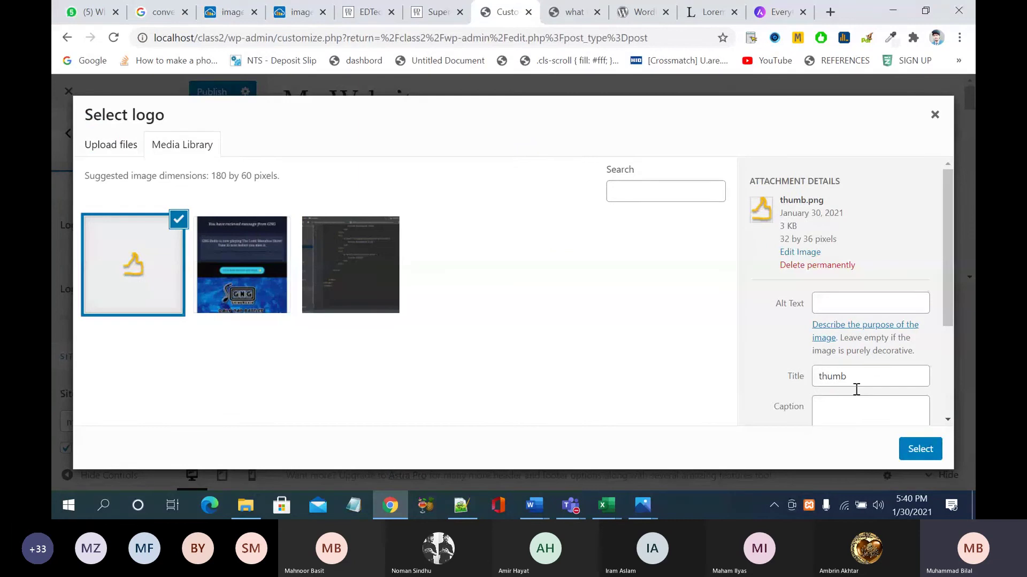
pyautogui.click(912, 450)
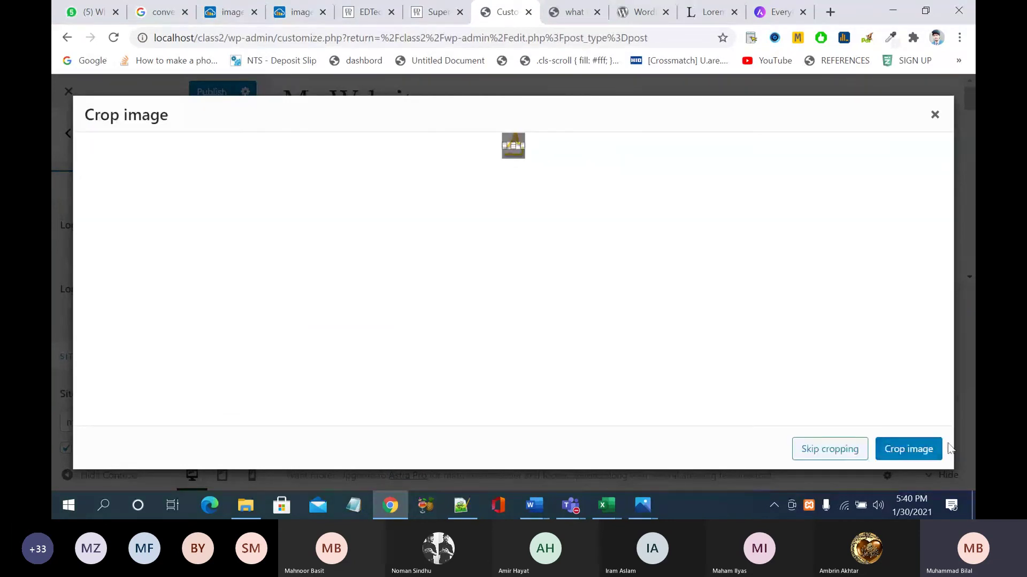
pyautogui.click(854, 448)
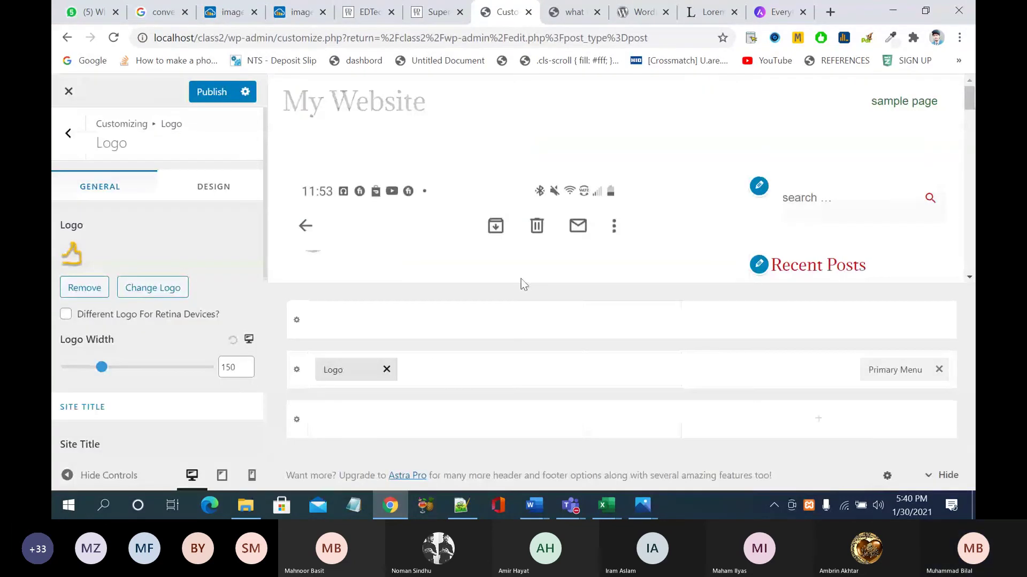
# Step: Look through the site title, tagline and site icon options, and publish the customizer changes
pyautogui.scroll(-6, 222, 303)
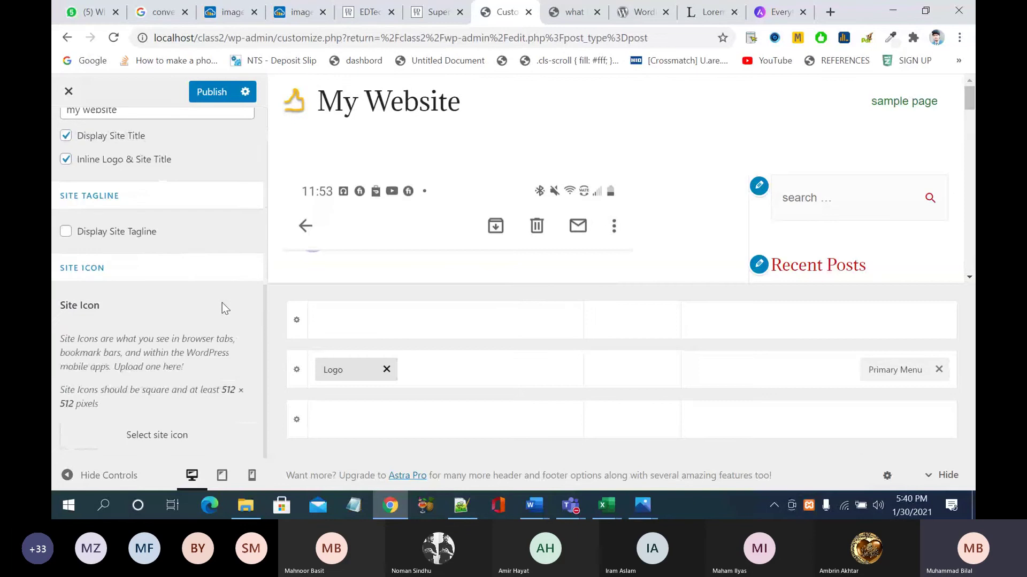
pyautogui.scroll(2, 198, 297)
pyautogui.scroll(2, 198, 297)
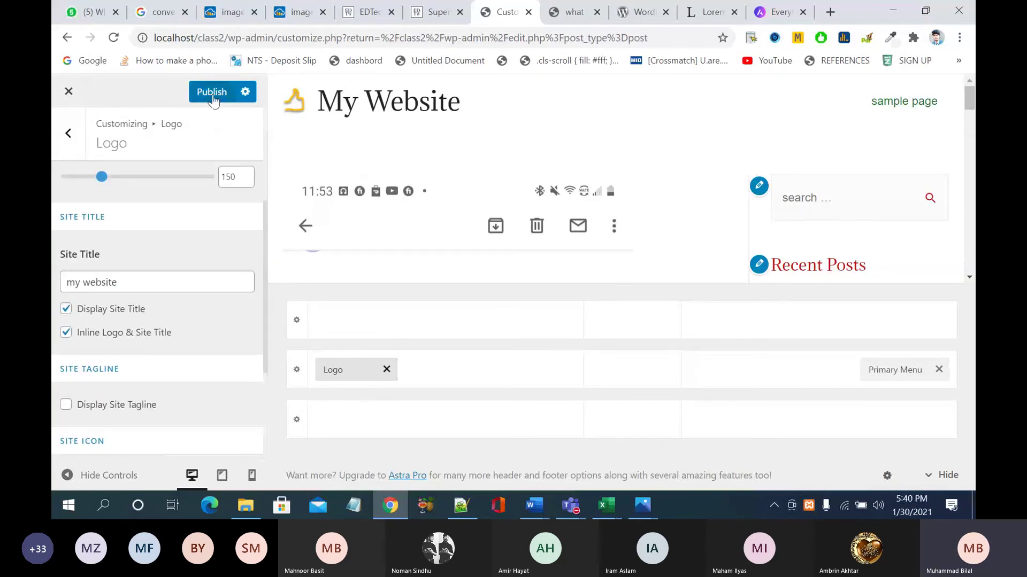
pyautogui.click(224, 100)
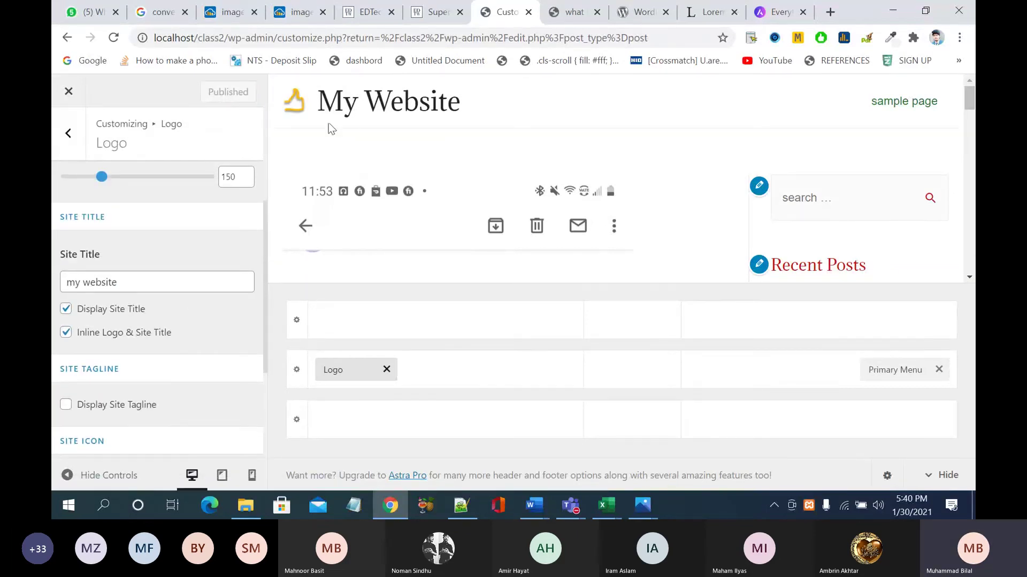
# Step: Reload the live post page to check the logo in its header, and return to the customizer
pyautogui.hotkey('ctrl', 'Tab')
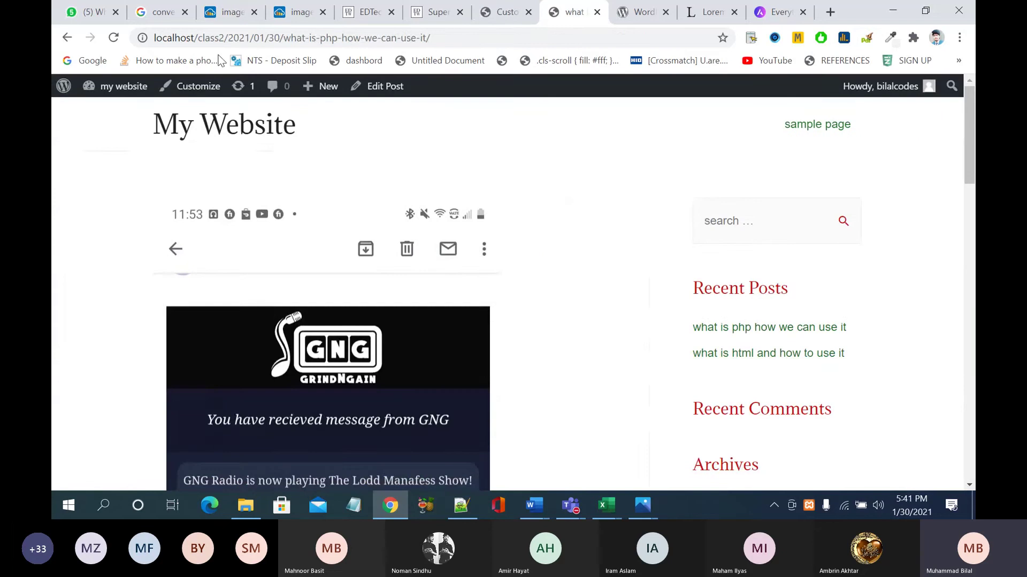
pyautogui.press('F5')
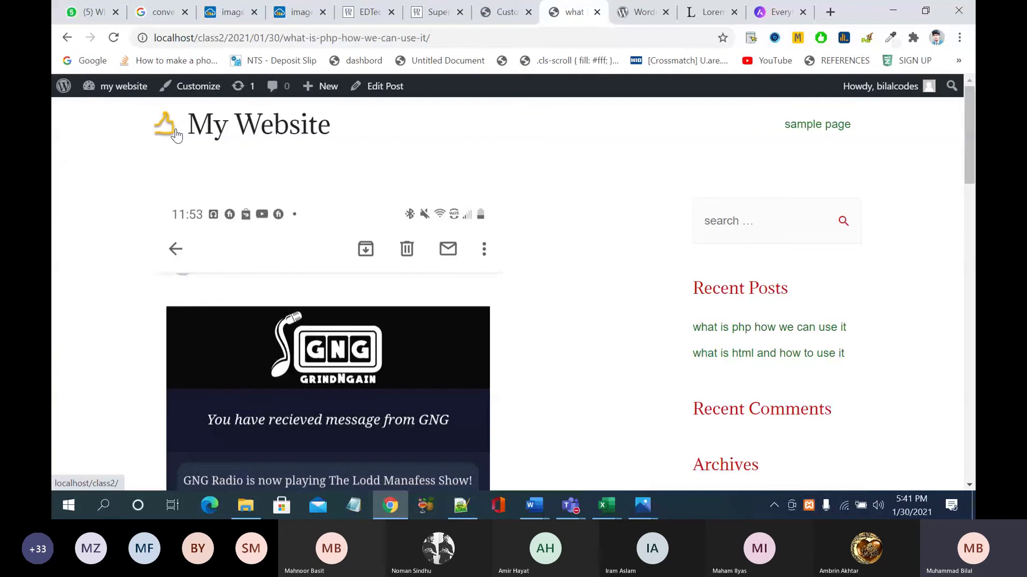
pyautogui.click(503, 12)
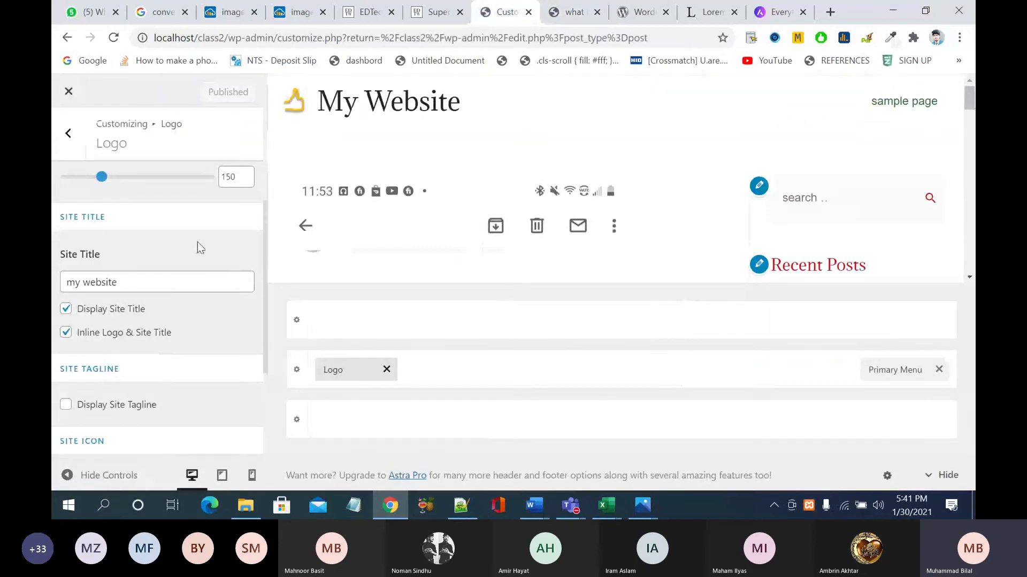
# Step: Replace the site logo by uploading the fb image from the images folder and using it without cropping
pyautogui.scroll(4, 197, 258)
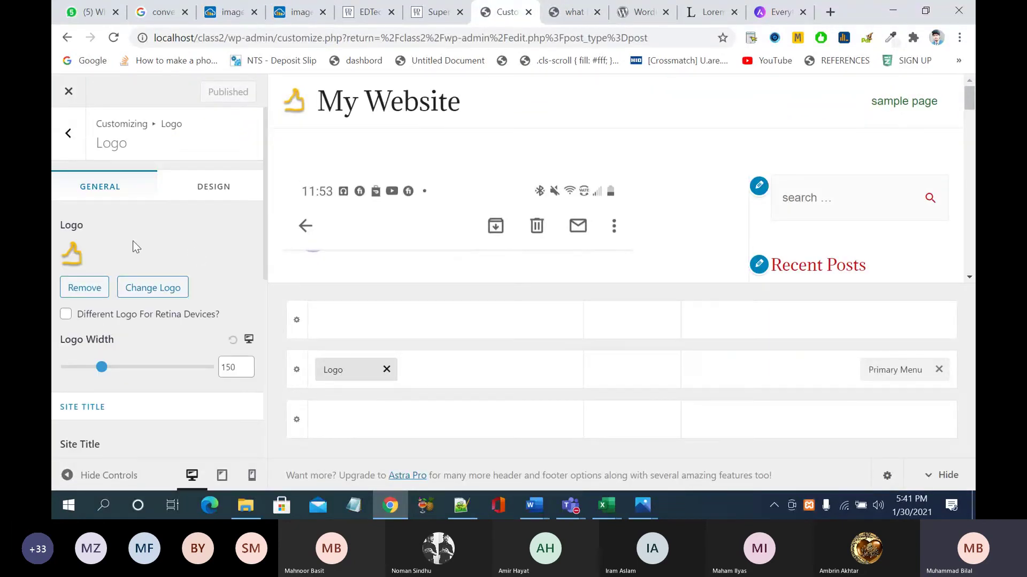
pyautogui.click(78, 258)
pyautogui.click(111, 145)
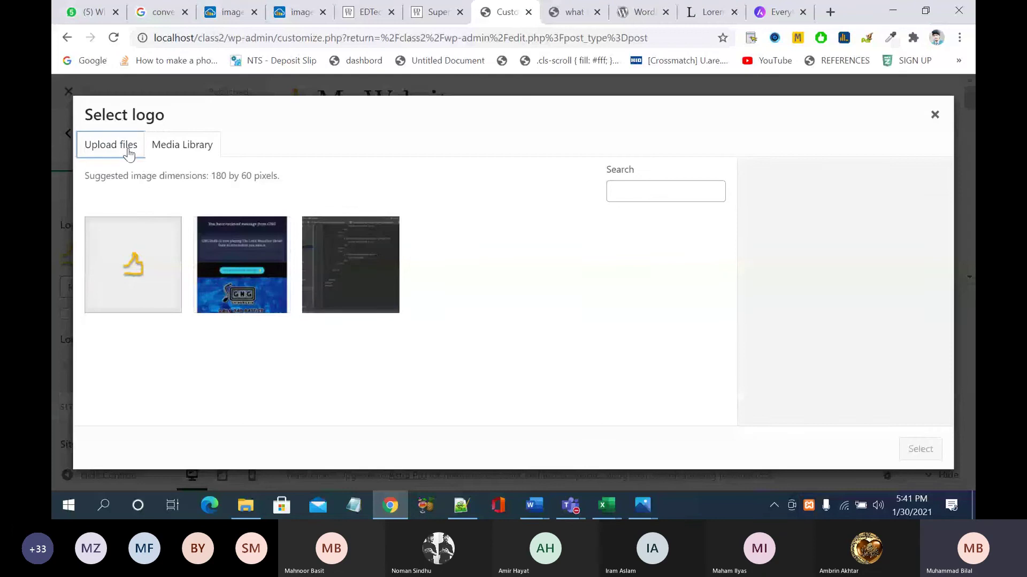
pyautogui.click(511, 330)
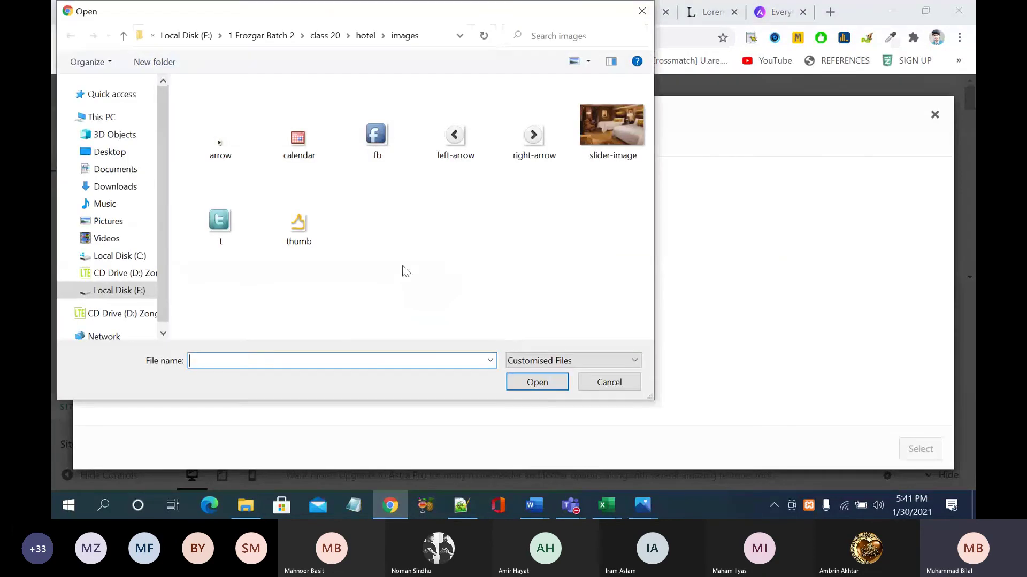
pyautogui.click(409, 155)
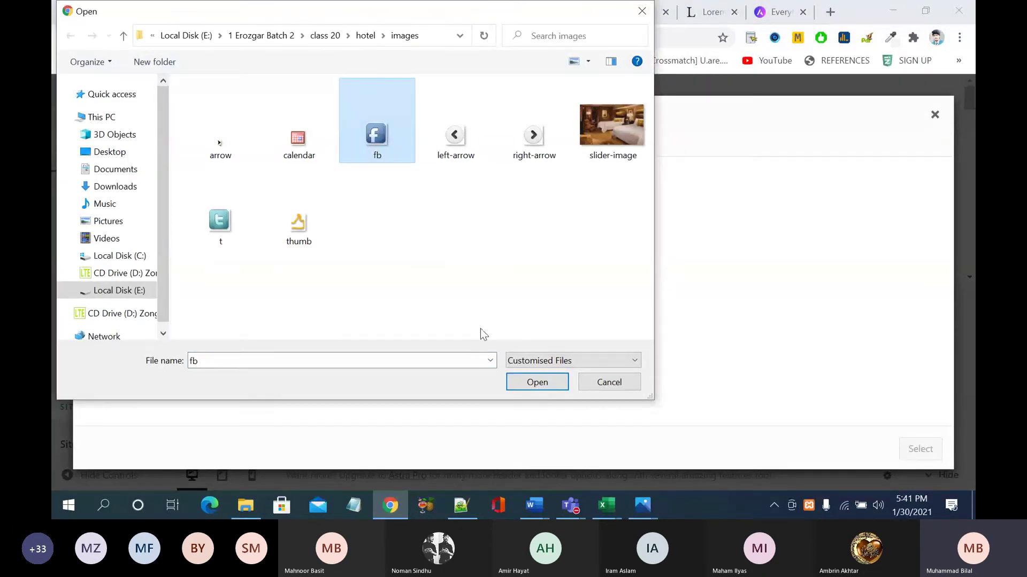
pyautogui.click(548, 383)
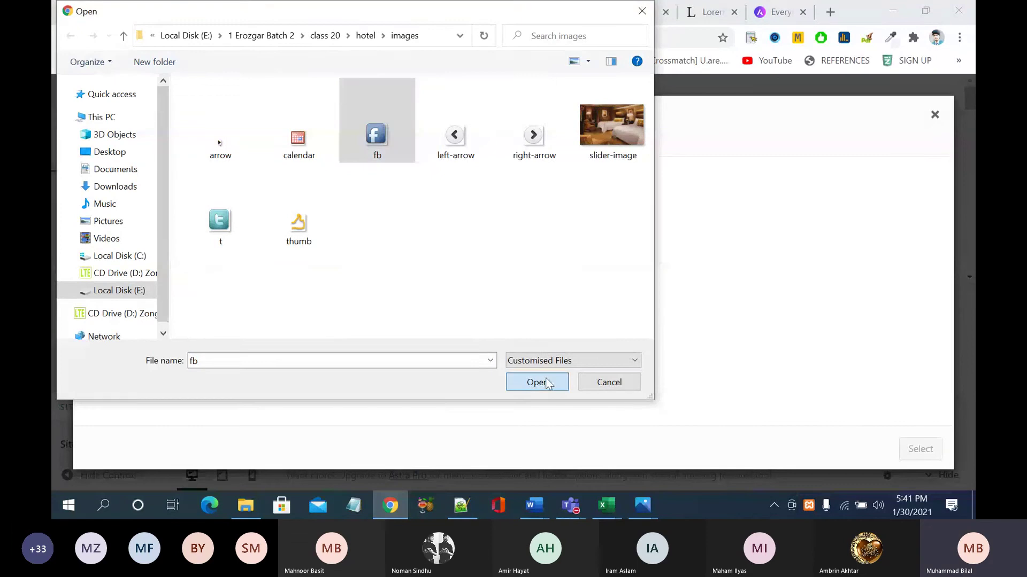
pyautogui.click(929, 455)
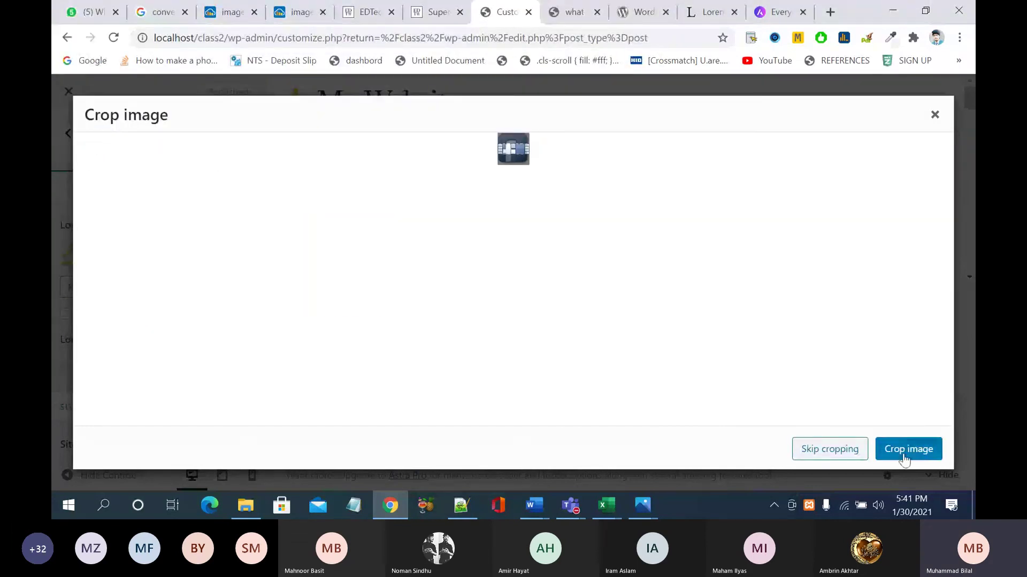
pyautogui.click(808, 454)
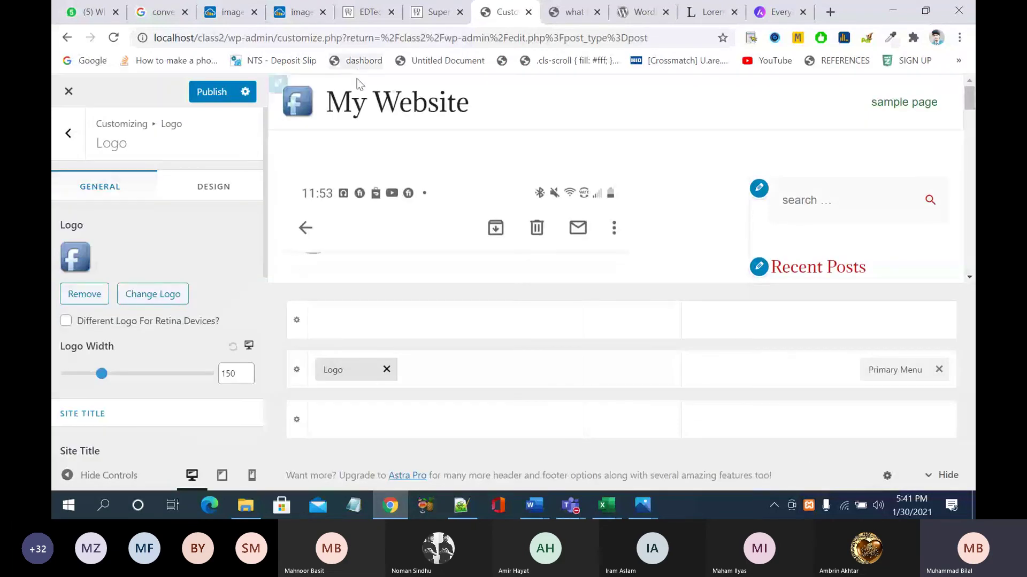
# Step: Reduce the logo width to 76 for the desktop header
pyautogui.scroll(-5, 214, 246)
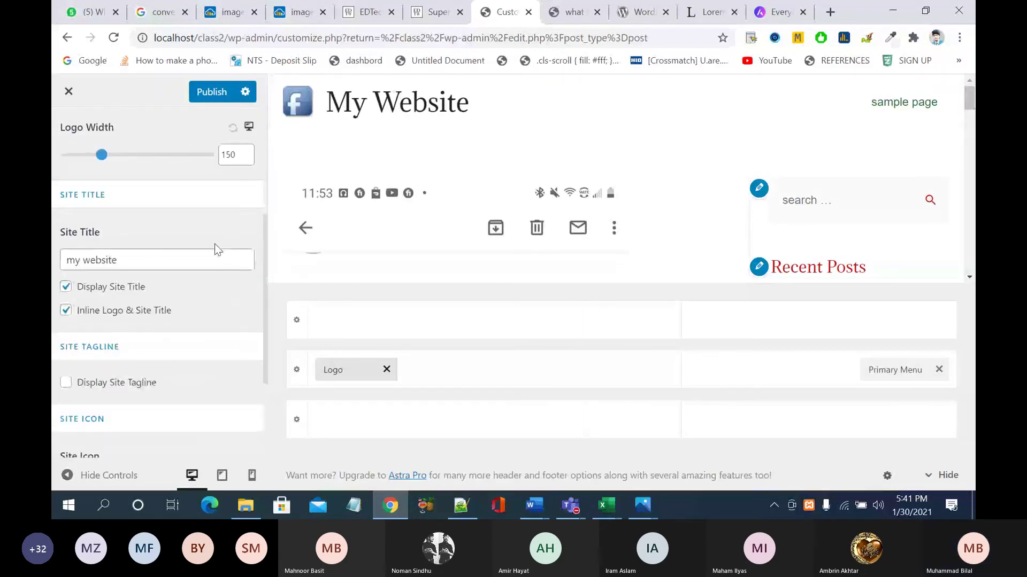
pyautogui.scroll(1, 216, 250)
pyautogui.scroll(3, 217, 250)
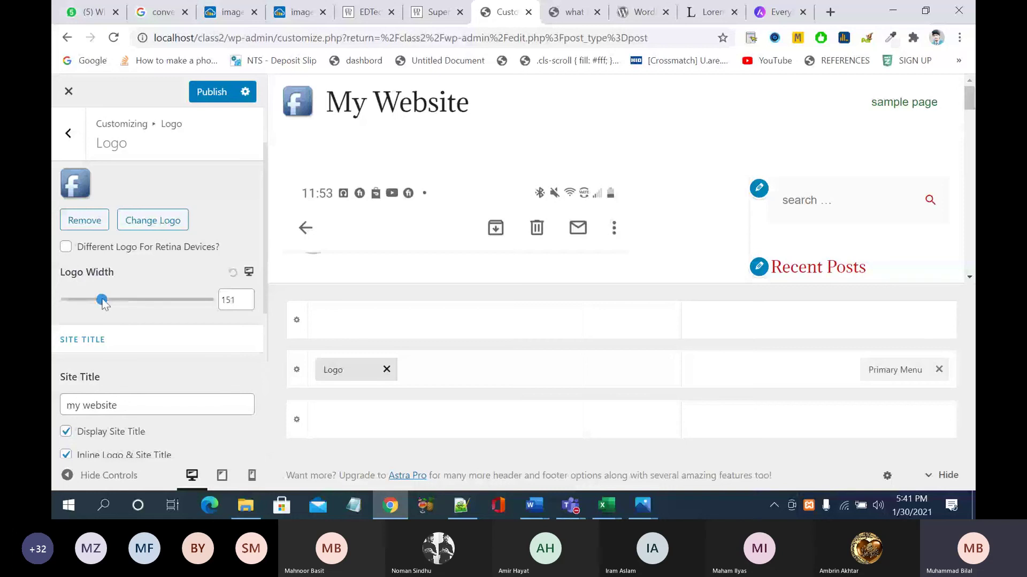
pyautogui.moveTo(102, 300)
pyautogui.mouseDown()
pyautogui.moveTo(122, 301)
pyautogui.moveTo(87, 304)
pyautogui.mouseUp()
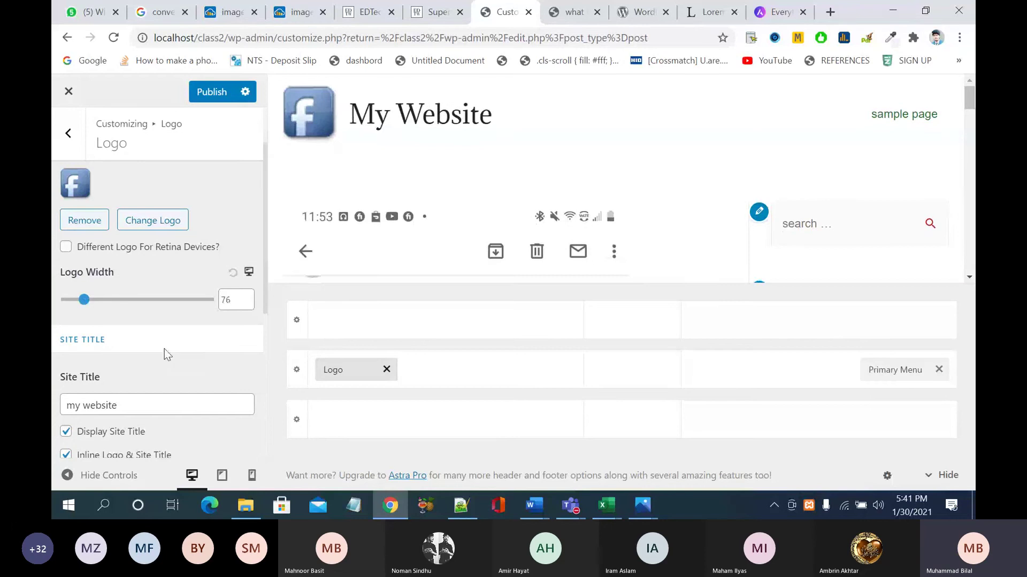
# Step: Change the site title to "Welcome Hotel"
pyautogui.scroll(-3, 169, 356)
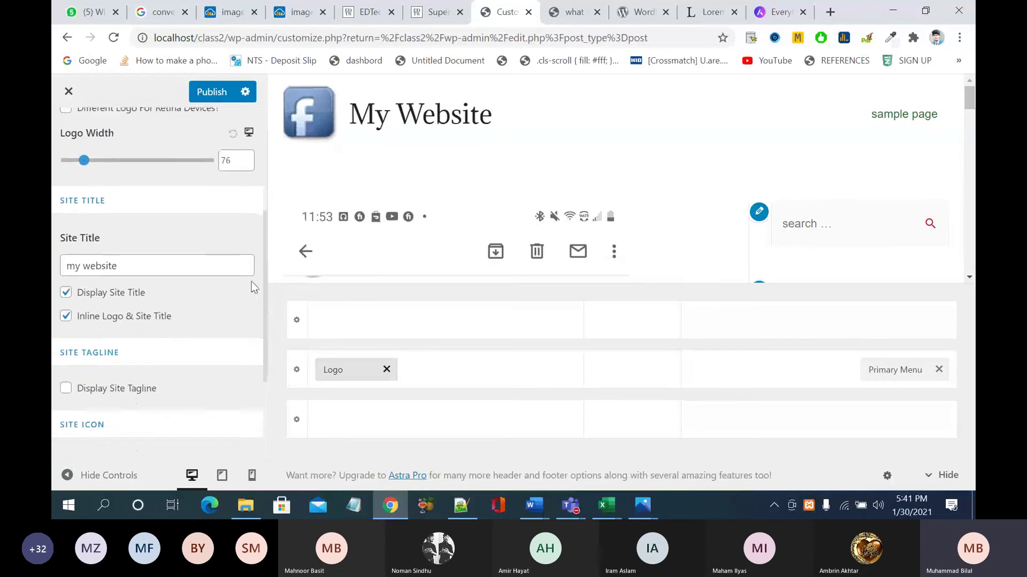
pyautogui.click(145, 266)
pyautogui.moveTo(144, 266); pyautogui.dragTo(54, 270)
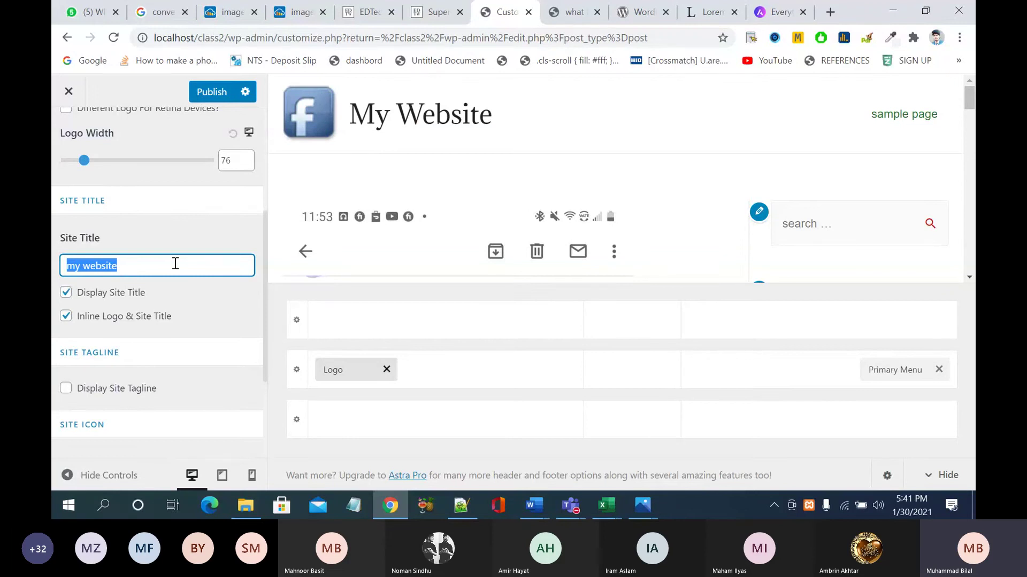
pyautogui.write('Welco')
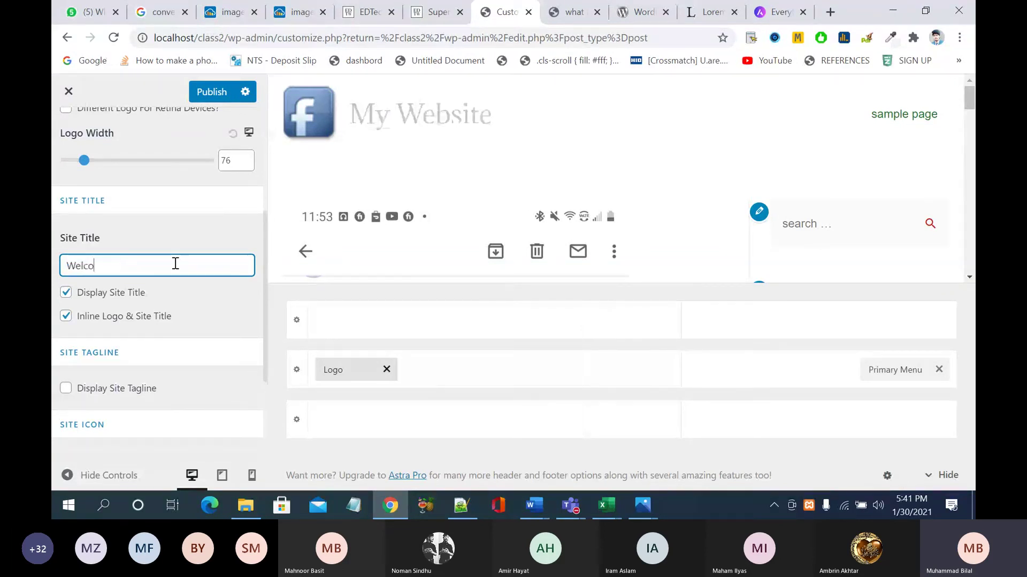
pyautogui.press('BackSpace')
pyautogui.press('BackSpace')
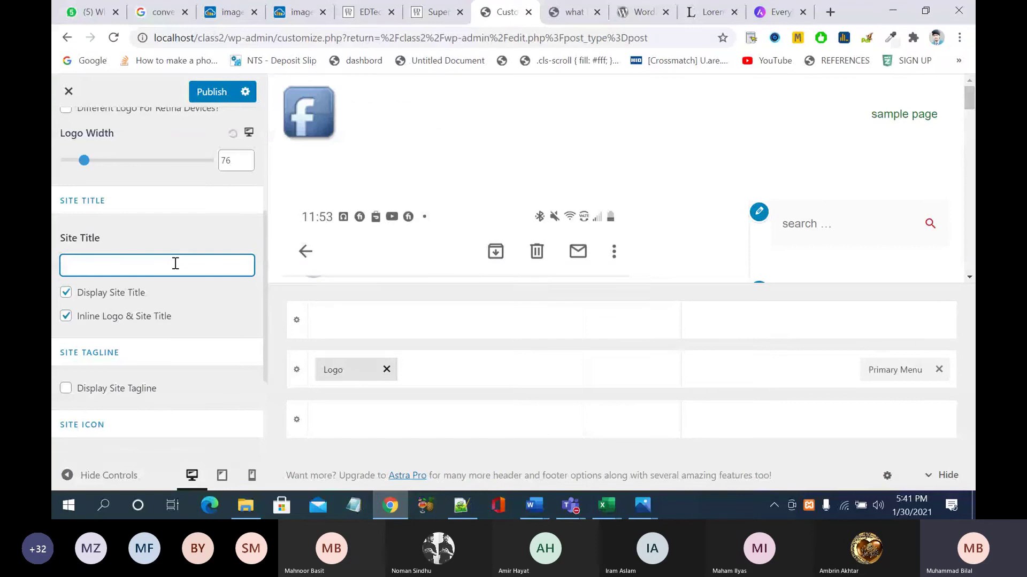
pyautogui.write('Welco')
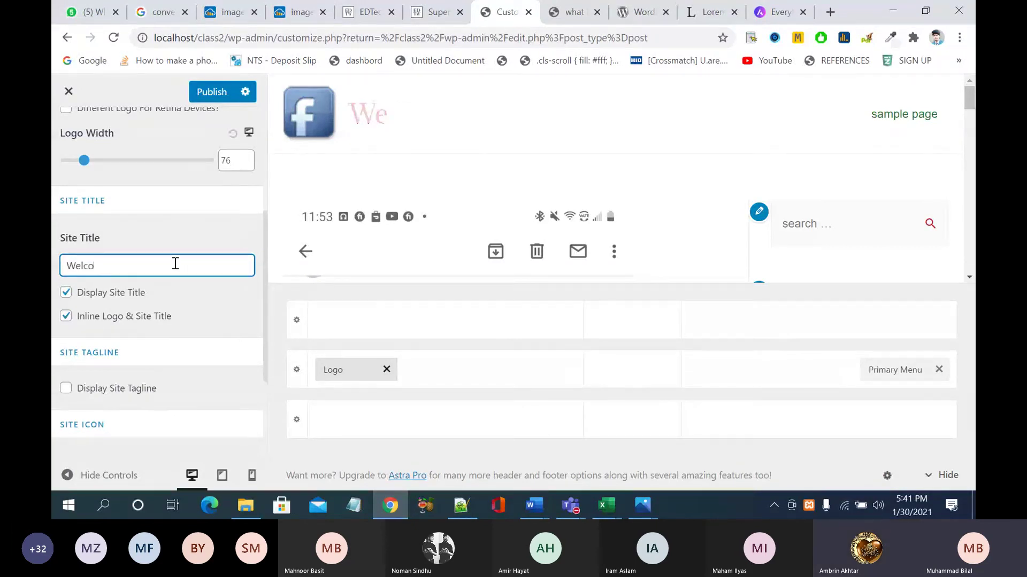
pyautogui.write('me Hpo')
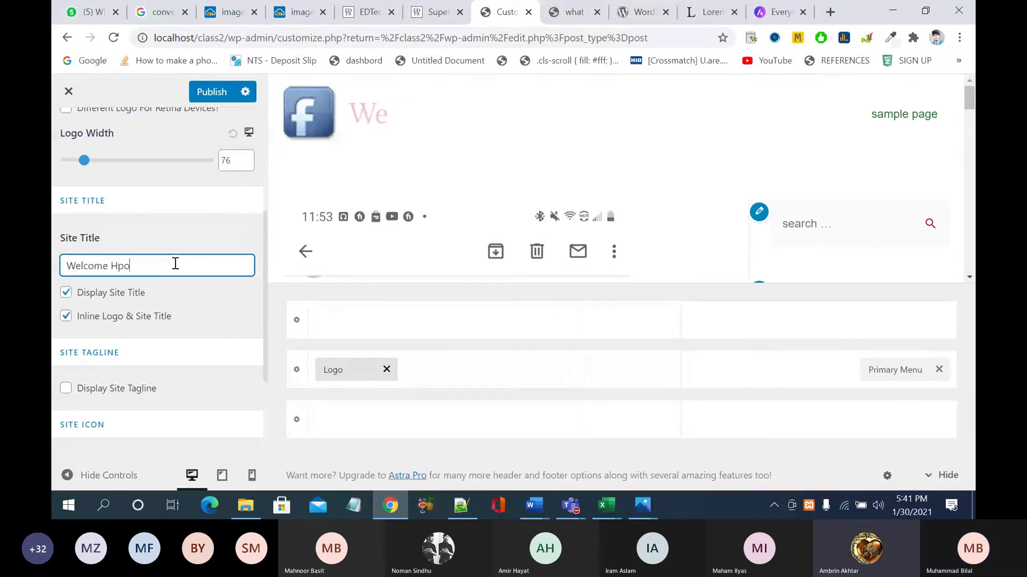
pyautogui.press('BackSpace')
pyautogui.press('BackSpace')
pyautogui.write('otel')
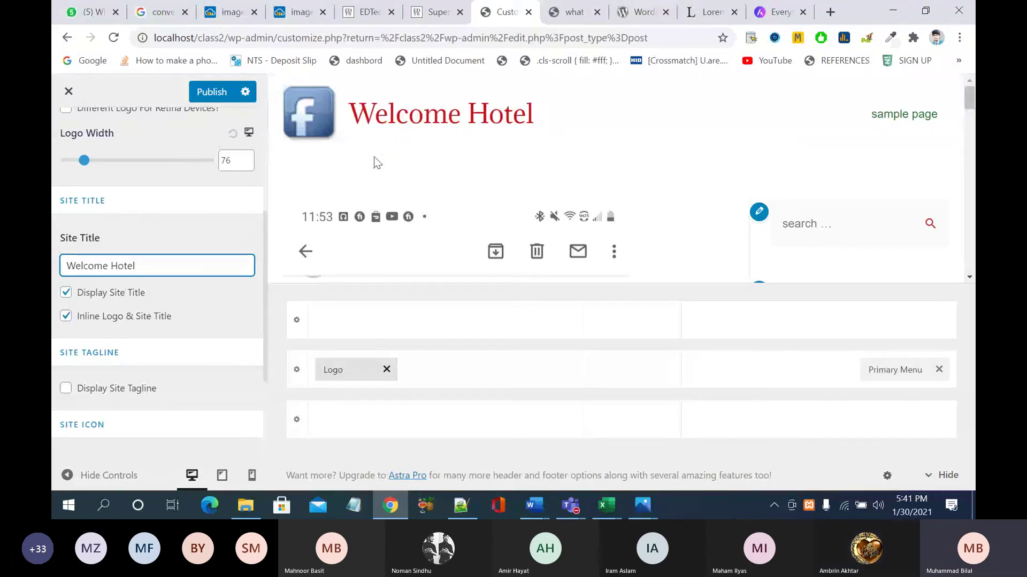
pyautogui.click(224, 241)
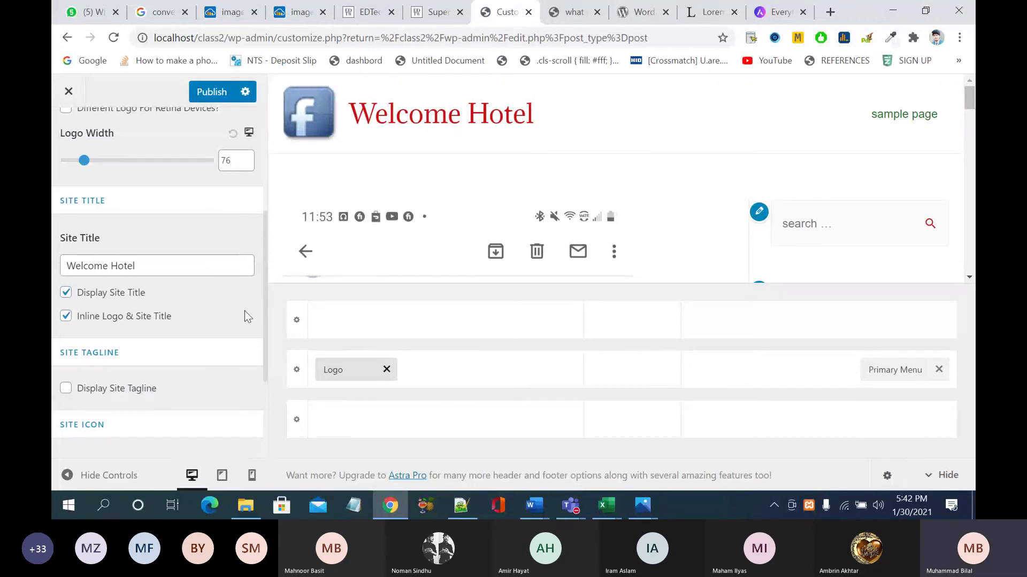
# Step: Toggle Inline Logo & Site Title several times to compare the stacked and side-by-side header layouts, leaving the option enabled
pyautogui.click(116, 326)
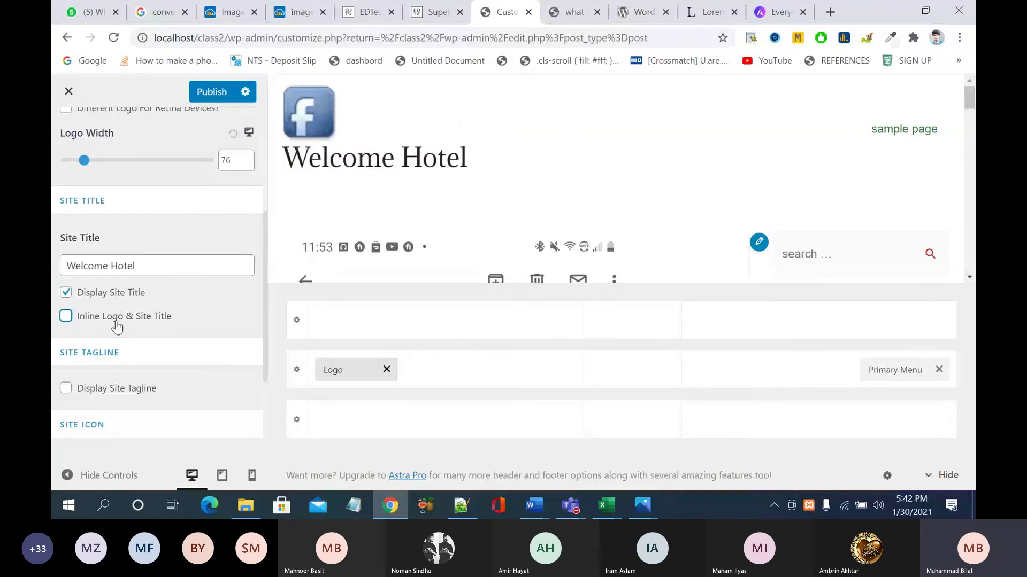
pyautogui.click(116, 326)
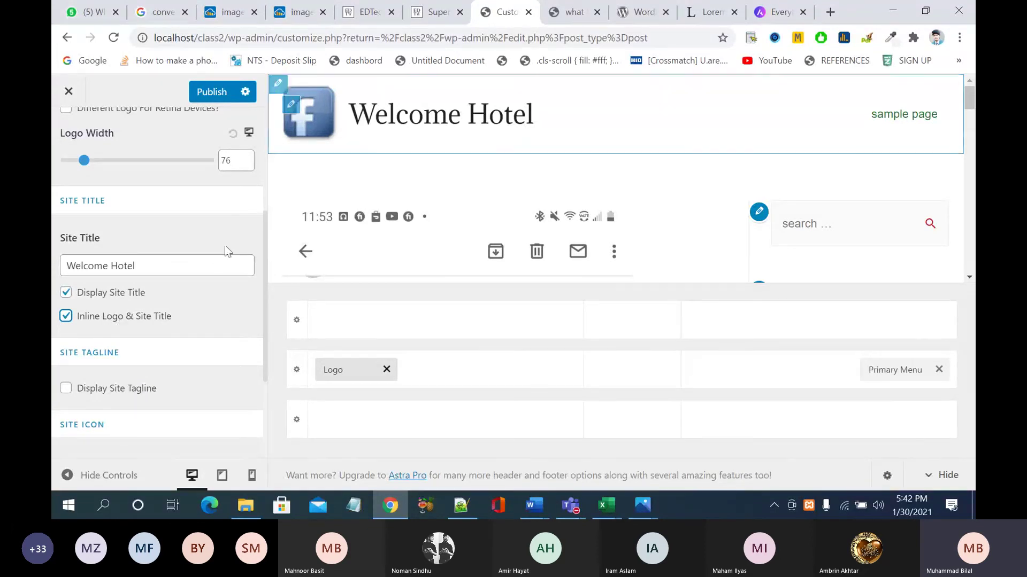
pyautogui.click(120, 320)
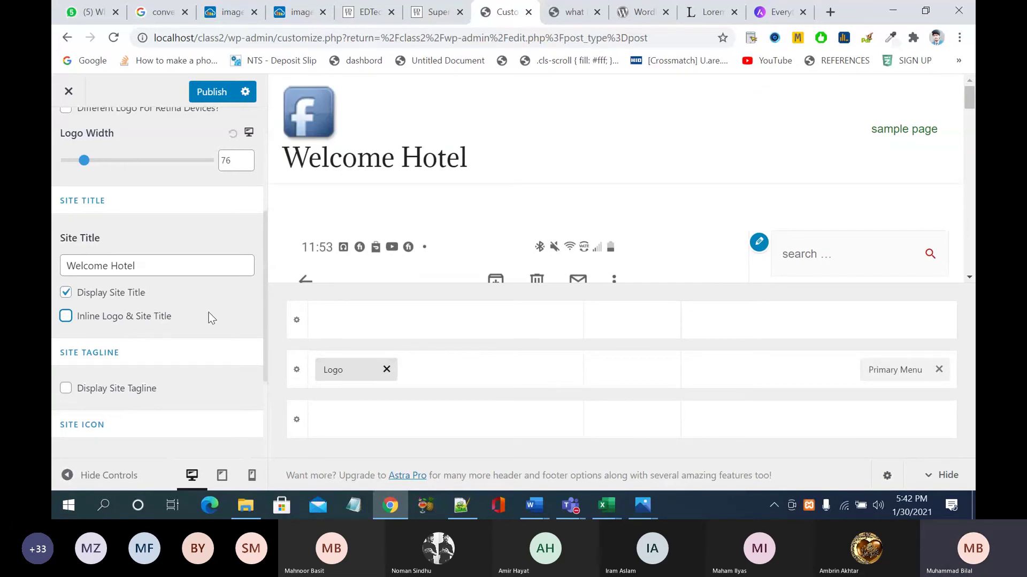
pyautogui.click(150, 321)
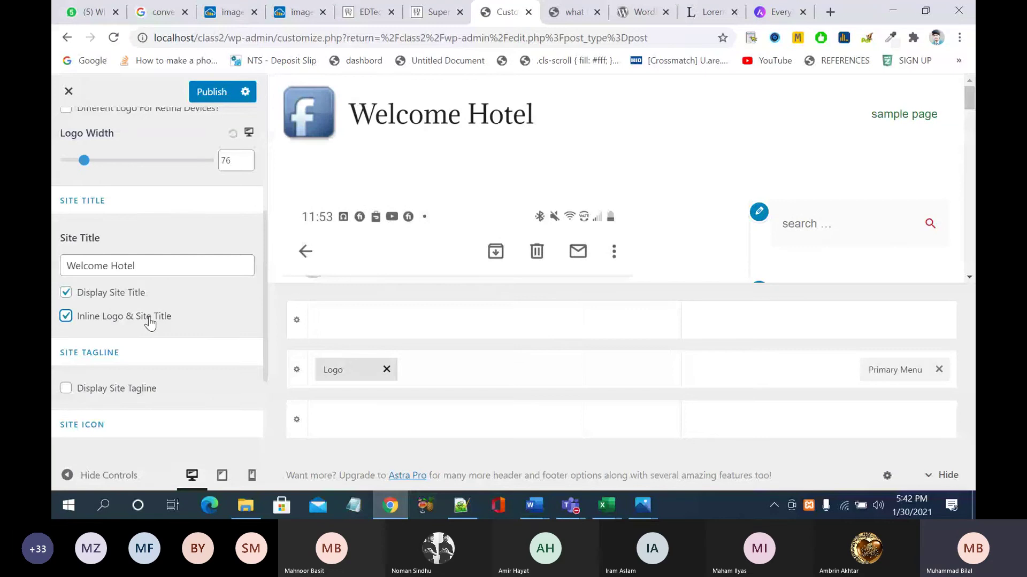
pyautogui.click(149, 321)
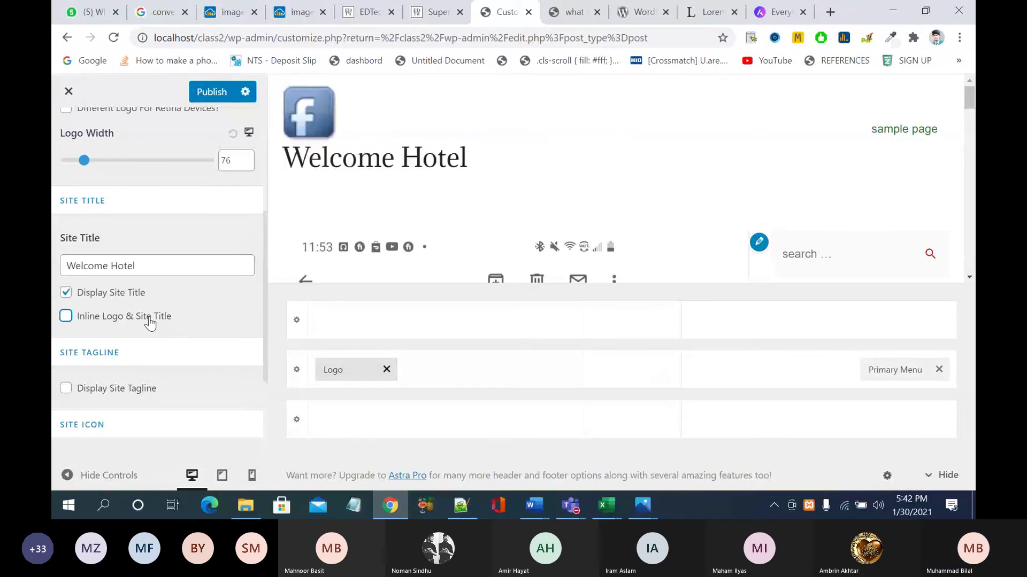
pyautogui.click(150, 321)
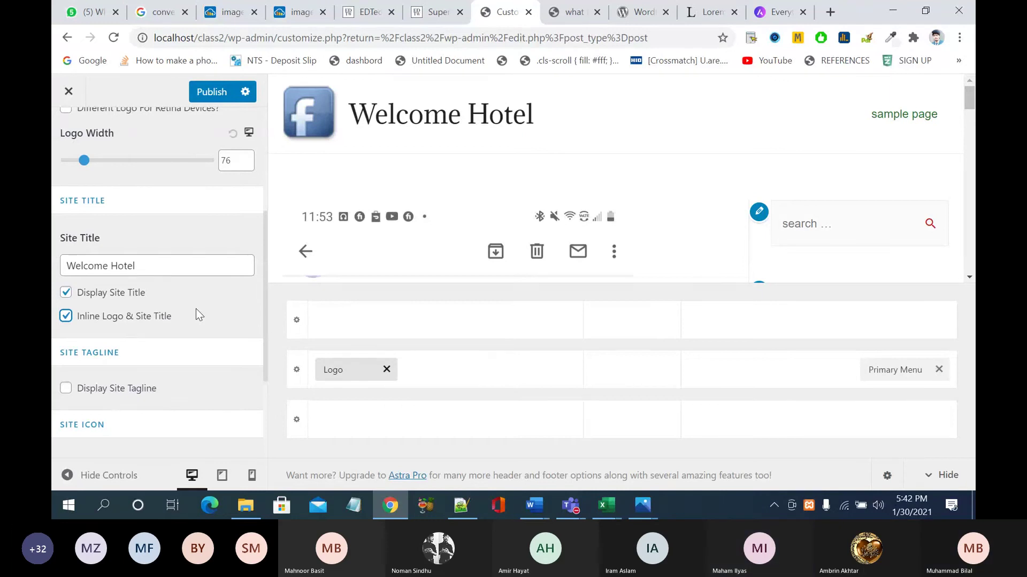
# Step: Switch to Microsoft Teams to check the class meeting window, and return to the customizer with the floating call window minimized
pyautogui.moveTo(571, 506)
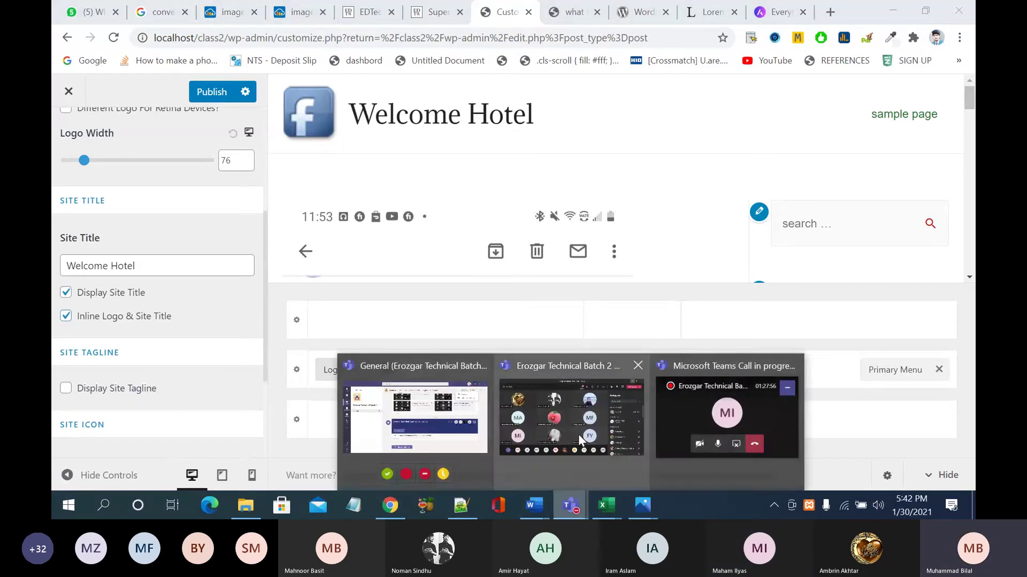
pyautogui.click(593, 405)
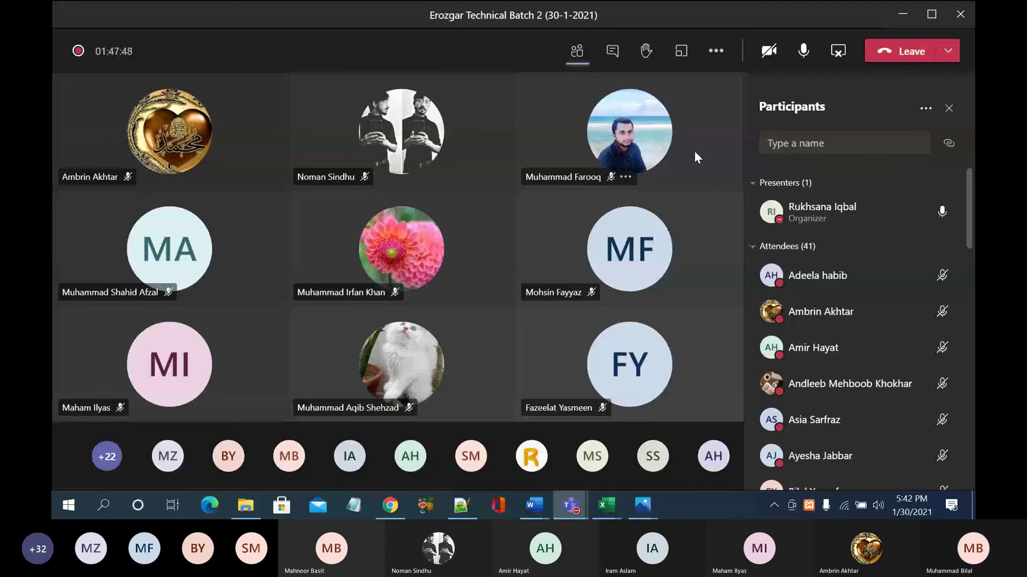
pyautogui.click(902, 19)
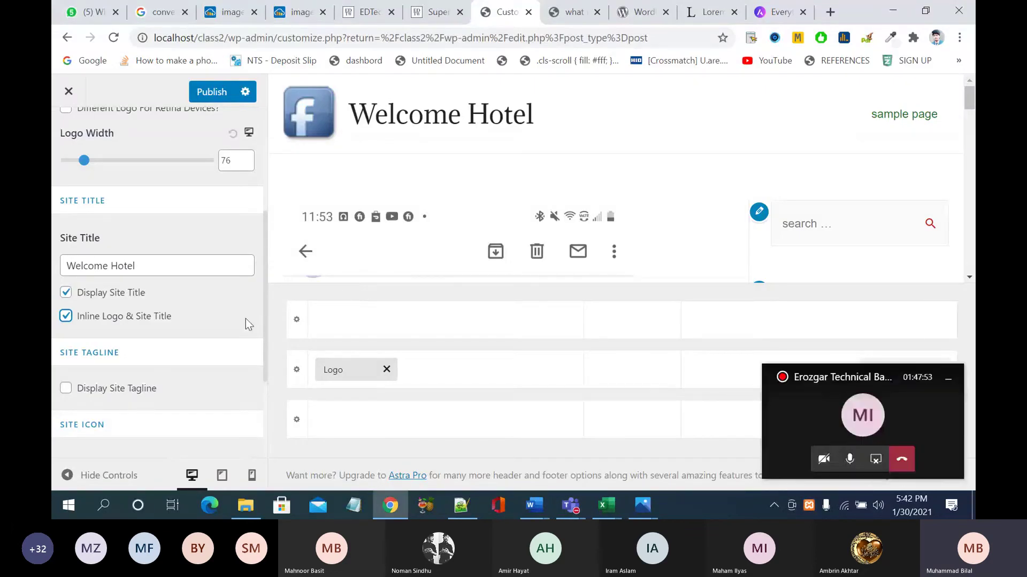
pyautogui.click(948, 378)
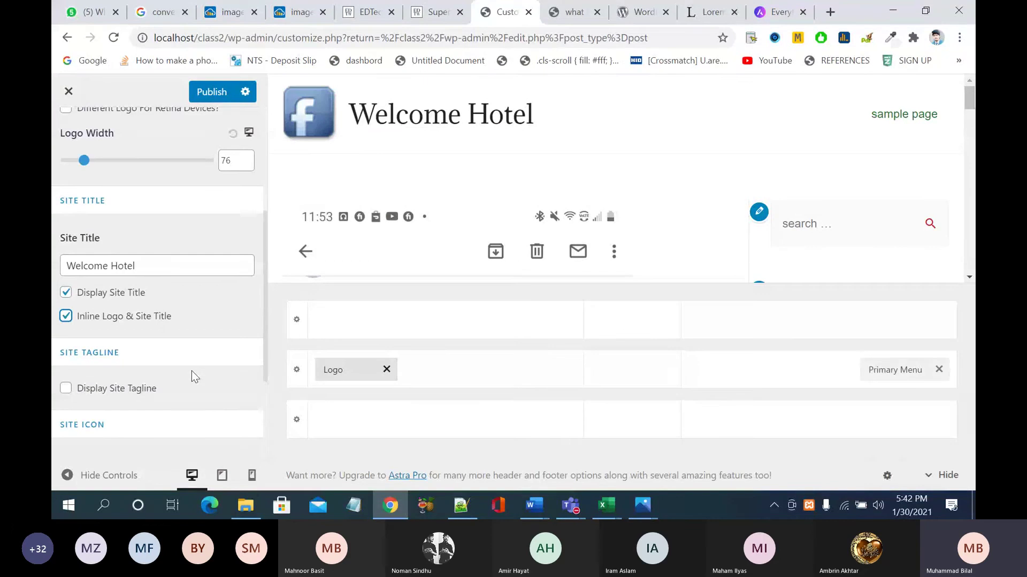
# Step: Enable Display Site Tagline so the tagline is shown beneath the site title
pyautogui.scroll(-1, 192, 371)
pyautogui.click(111, 335)
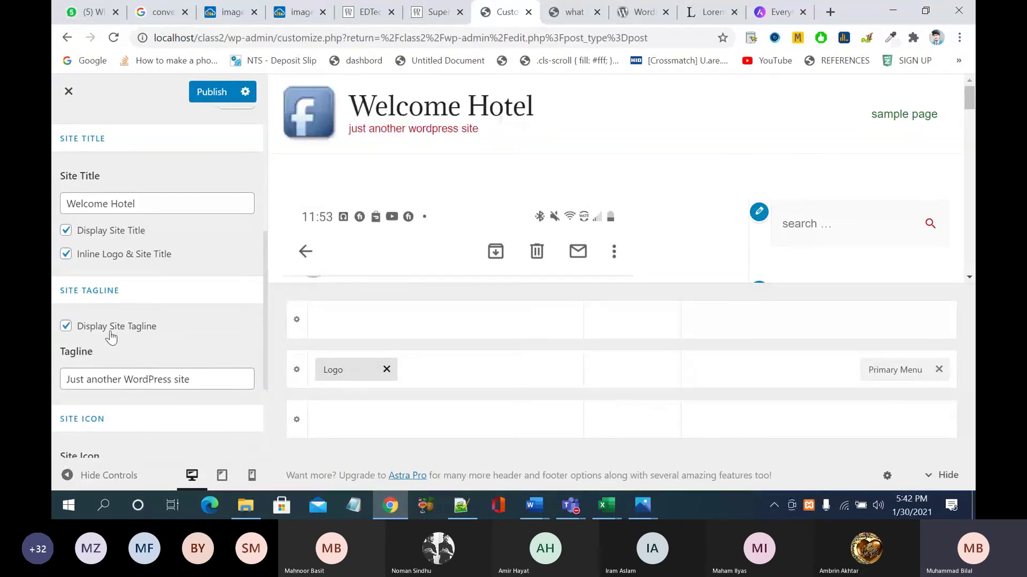
pyautogui.click(110, 334)
pyautogui.click(81, 333)
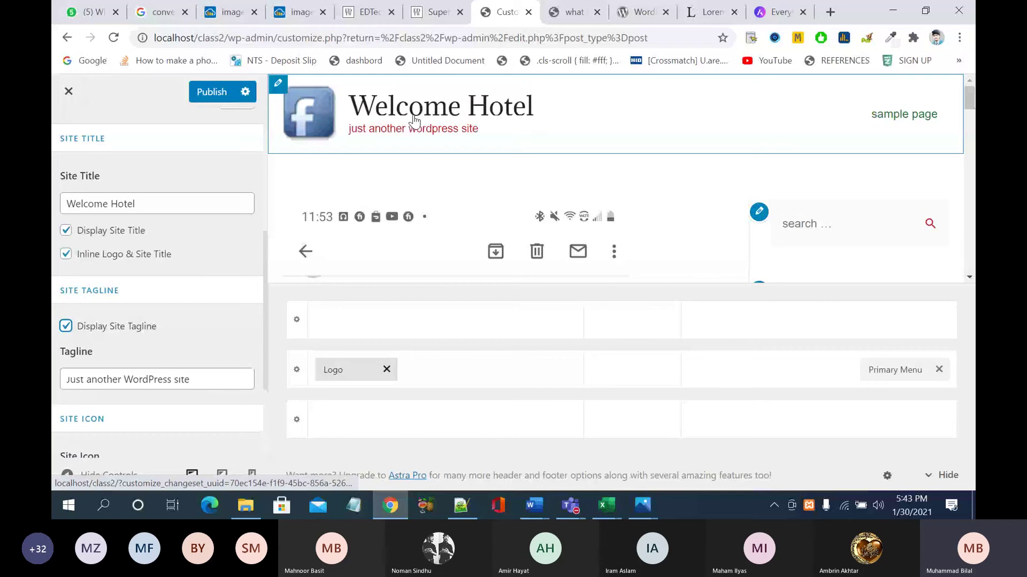
pyautogui.click(246, 506)
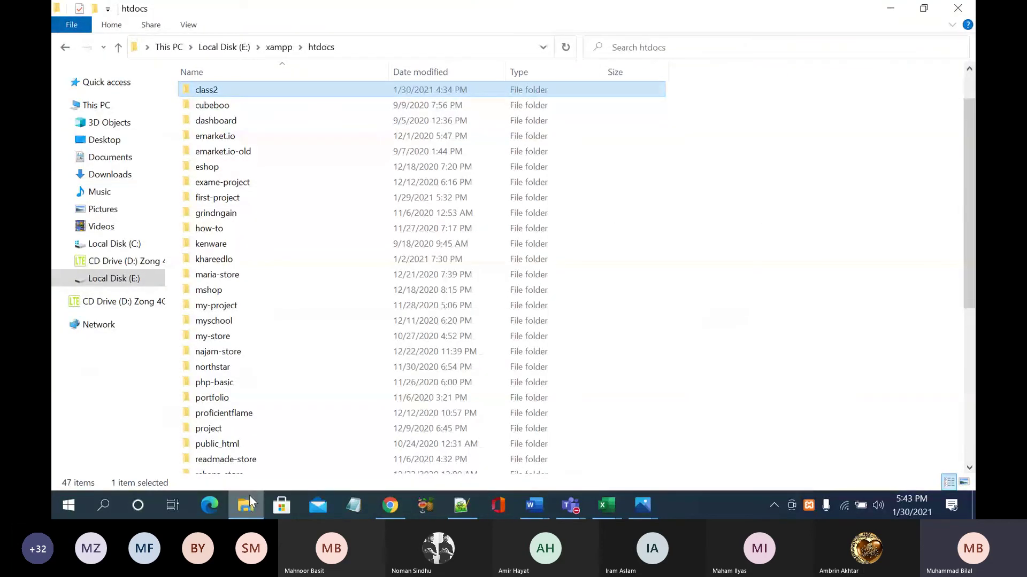
pyautogui.click(454, 515)
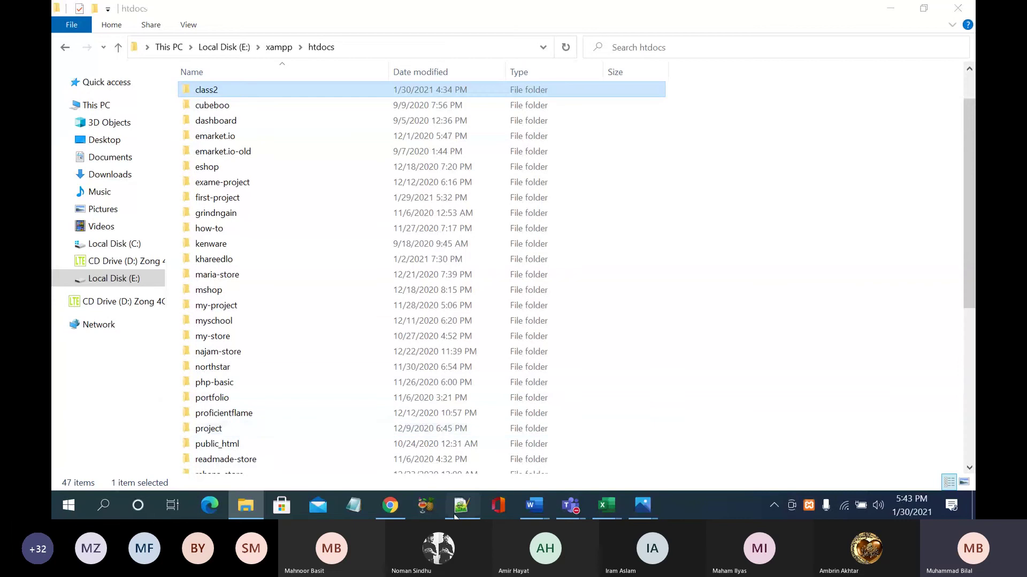
pyautogui.click(391, 506)
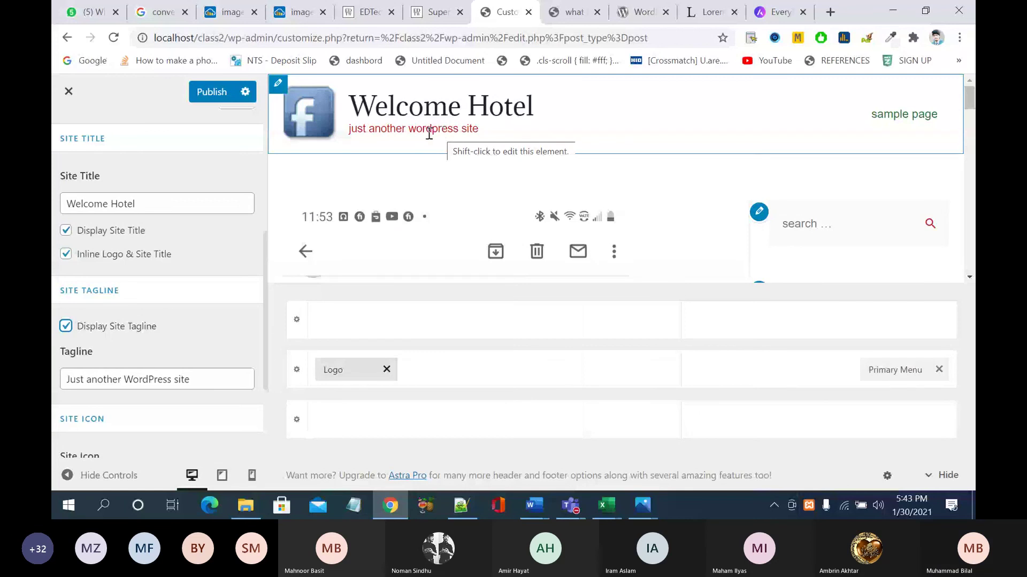
# Step: Replace the site tagline with "luxery hotel"
pyautogui.moveTo(200, 381); pyautogui.dragTo(51, 394)
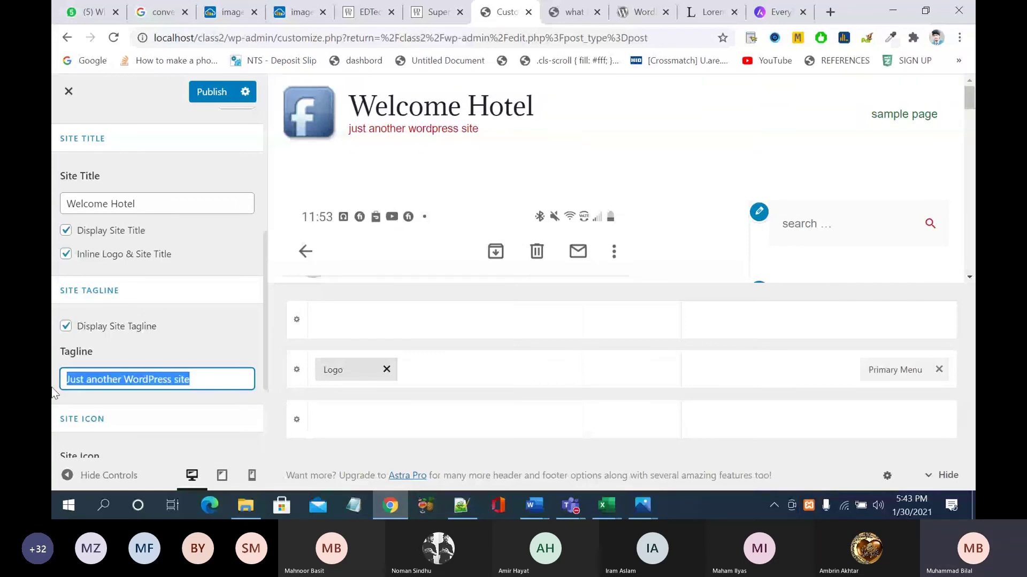
pyautogui.write('lucry')
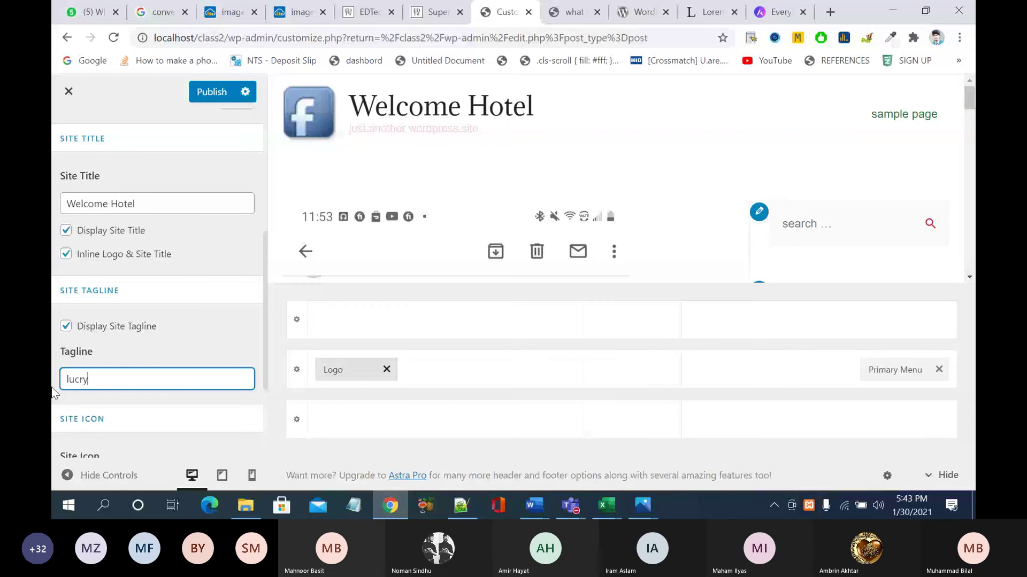
pyautogui.press('BackSpace')
pyautogui.press('BackSpace')
pyautogui.press('BackSpace')
pyautogui.write('xery hotel')
pyautogui.click(498, 114)
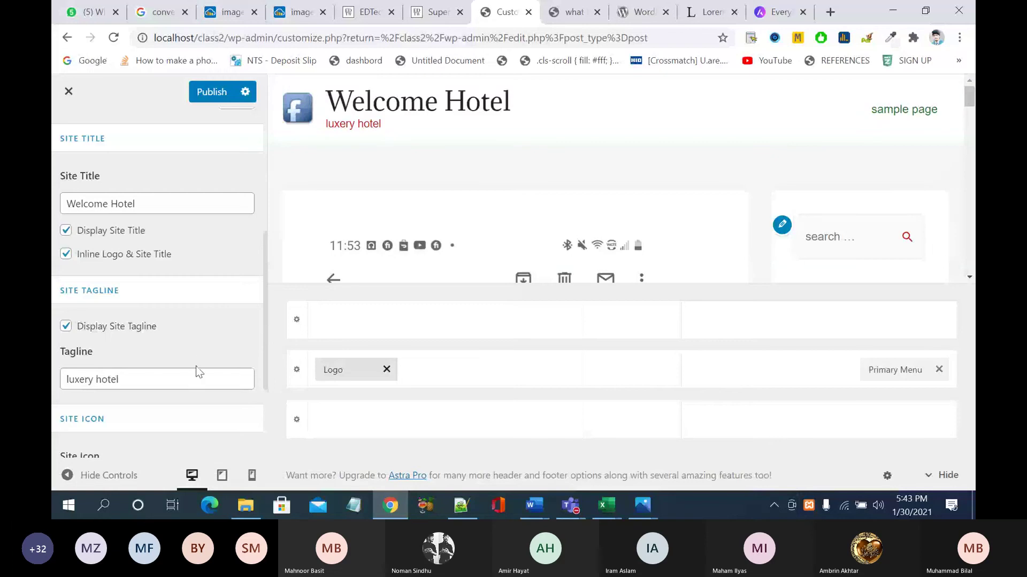
# Step: Extend the site tagline to "luxery hotel flan flan"
pyautogui.scroll(-2, 196, 372)
pyautogui.scroll(1, 198, 372)
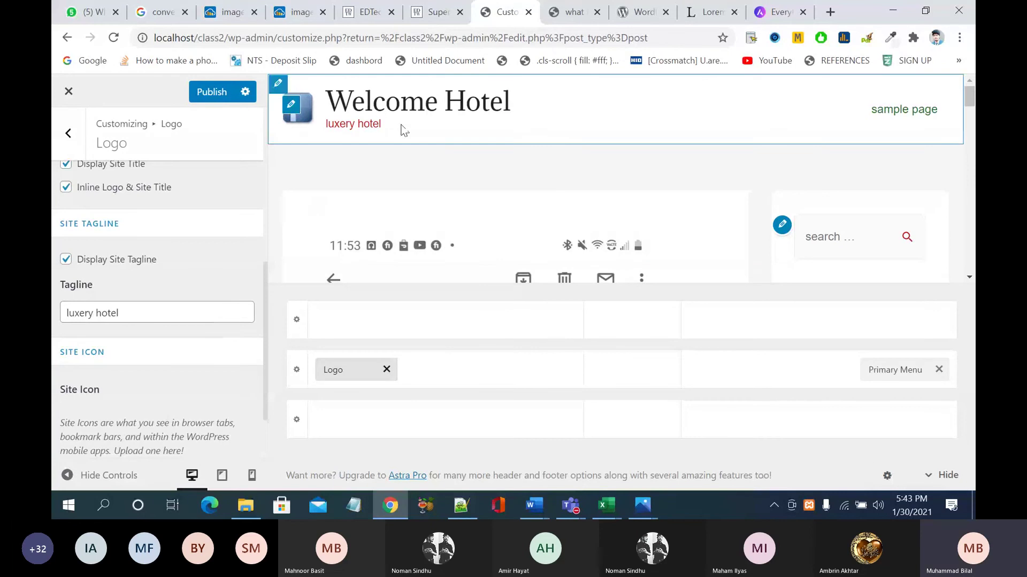
pyautogui.click(188, 311)
pyautogui.doubleClick(188, 310)
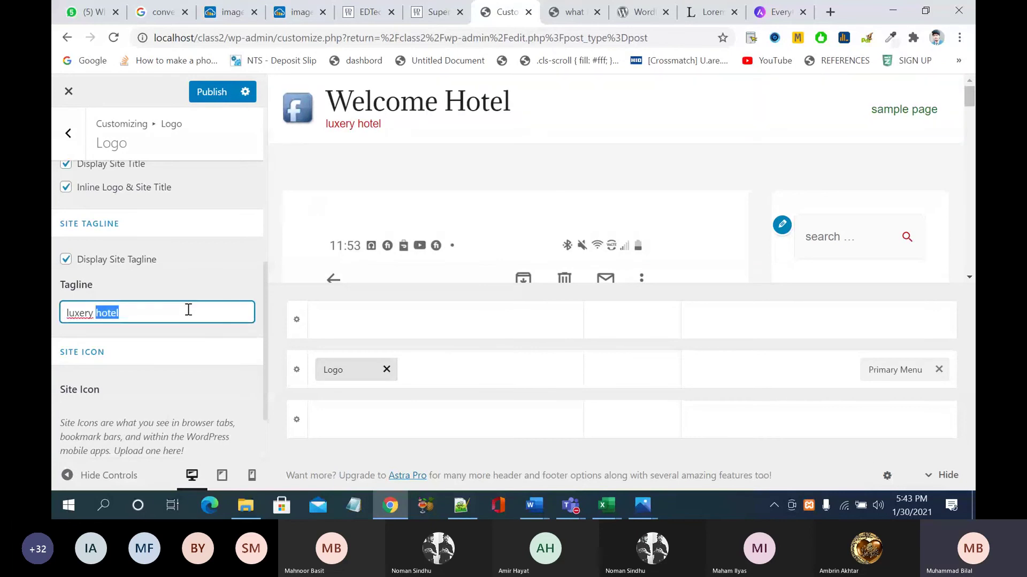
pyautogui.click(189, 310)
pyautogui.write('f')
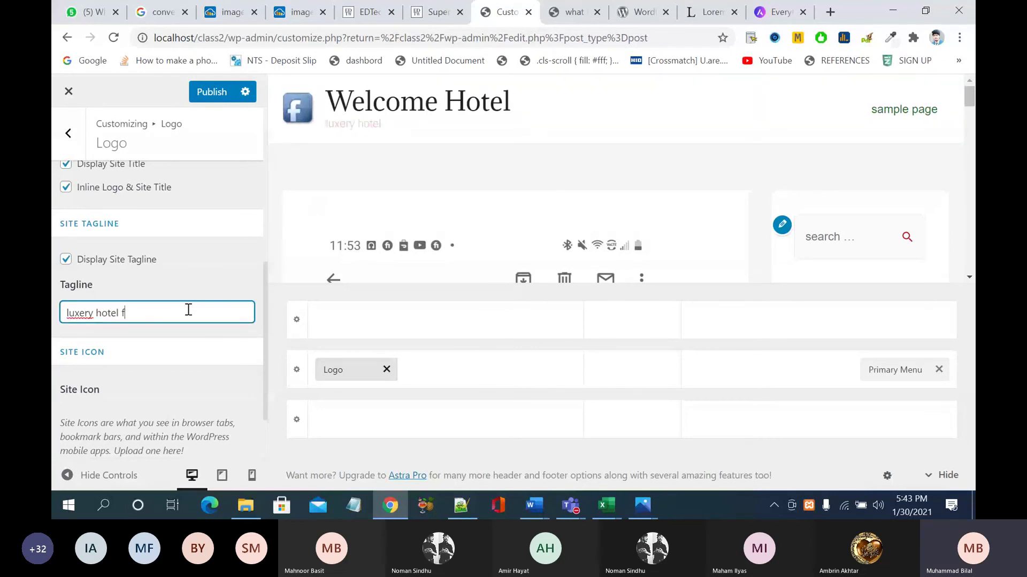
pyautogui.write('lan flan')
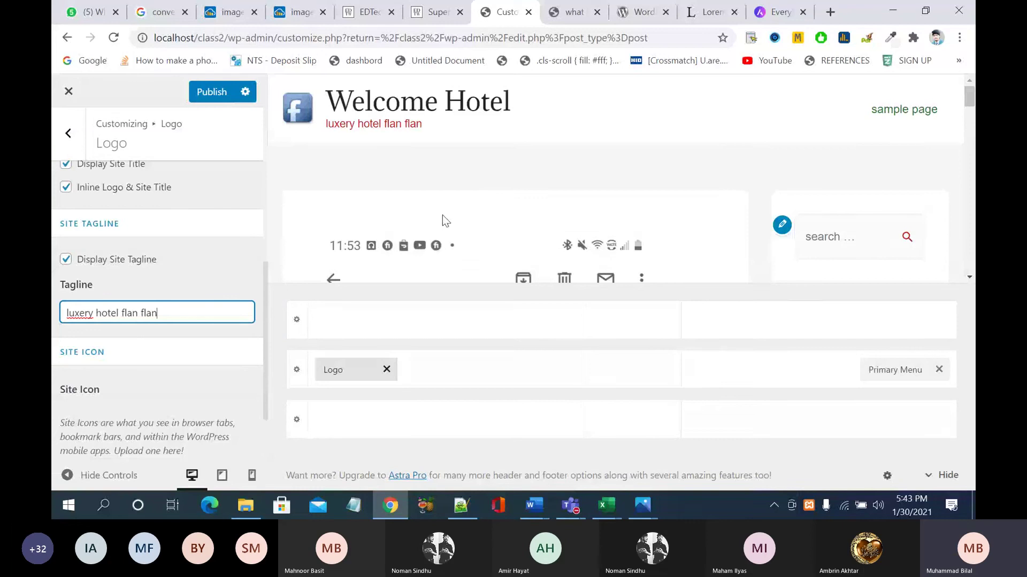
# Step: Open accesexpd.com in a new tab and examine the tagline above its header as an example
pyautogui.click(830, 11)
pyautogui.write('ac')
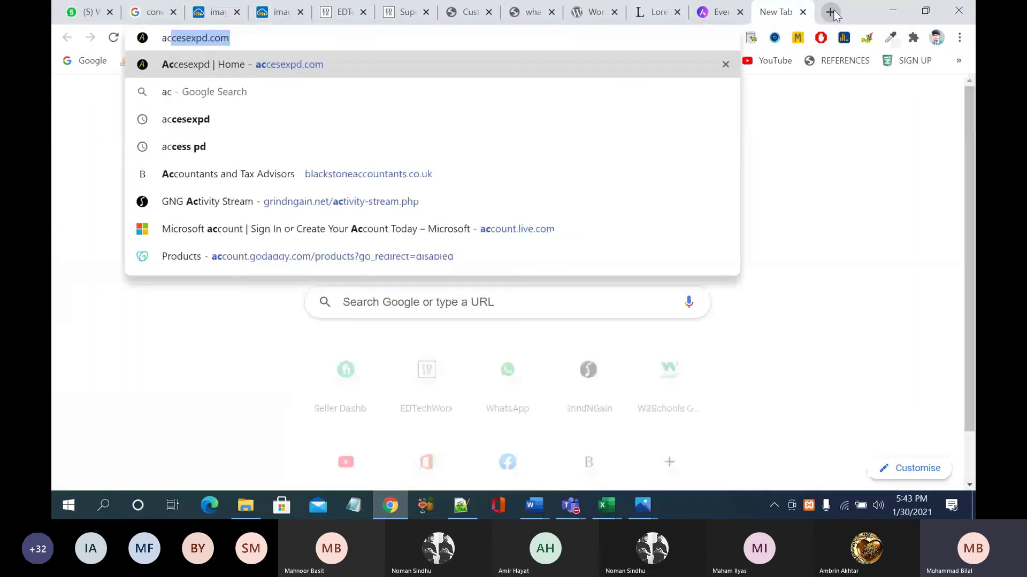
pyautogui.press('Return')
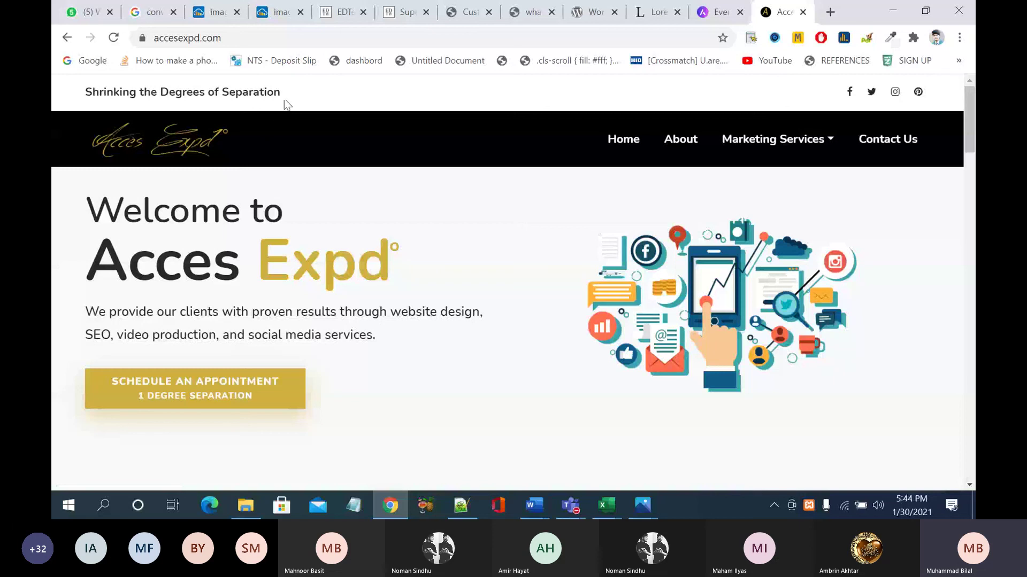
pyautogui.moveTo(285, 105); pyautogui.dragTo(85, 105)
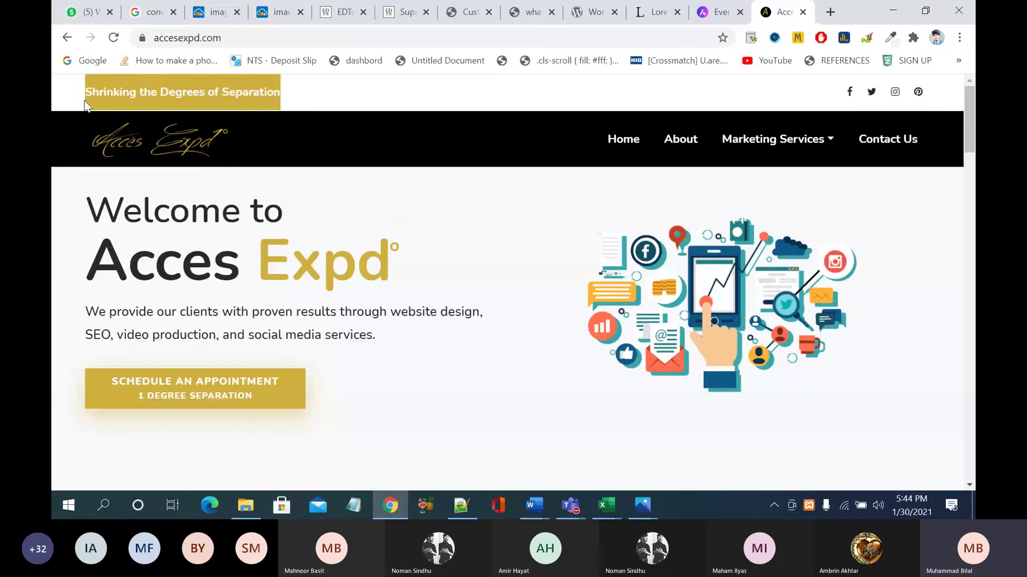
pyautogui.click(456, 211)
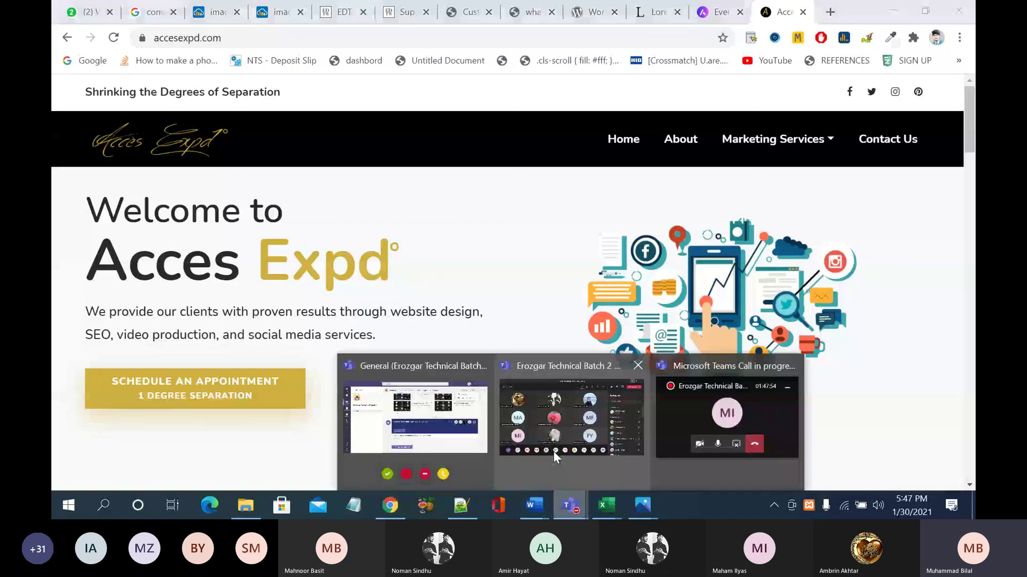
# Step: Switch to the Microsoft Teams class meeting and check the participant options, including the attendance list download, then close them
pyautogui.click(552, 451)
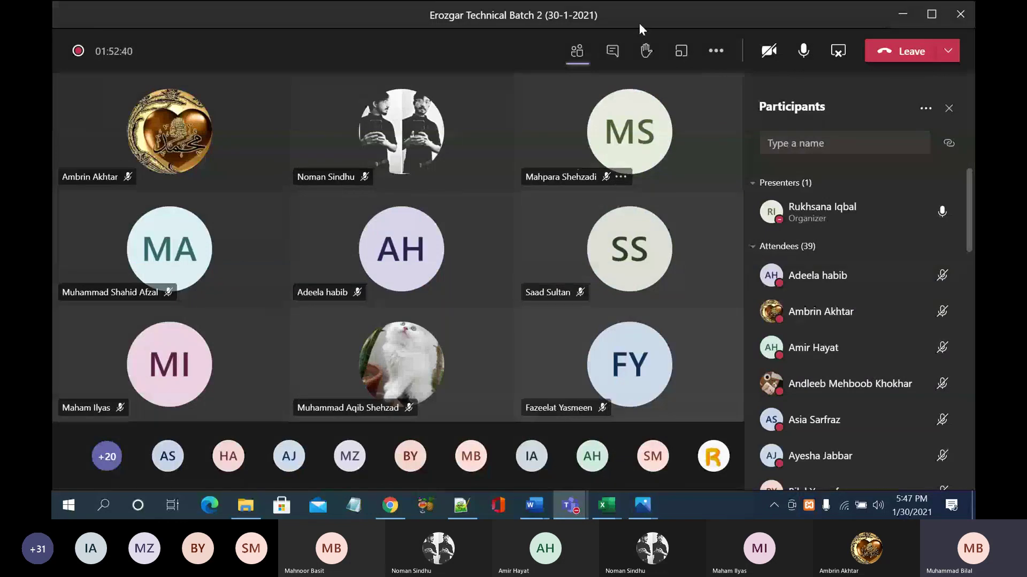
pyautogui.click(926, 108)
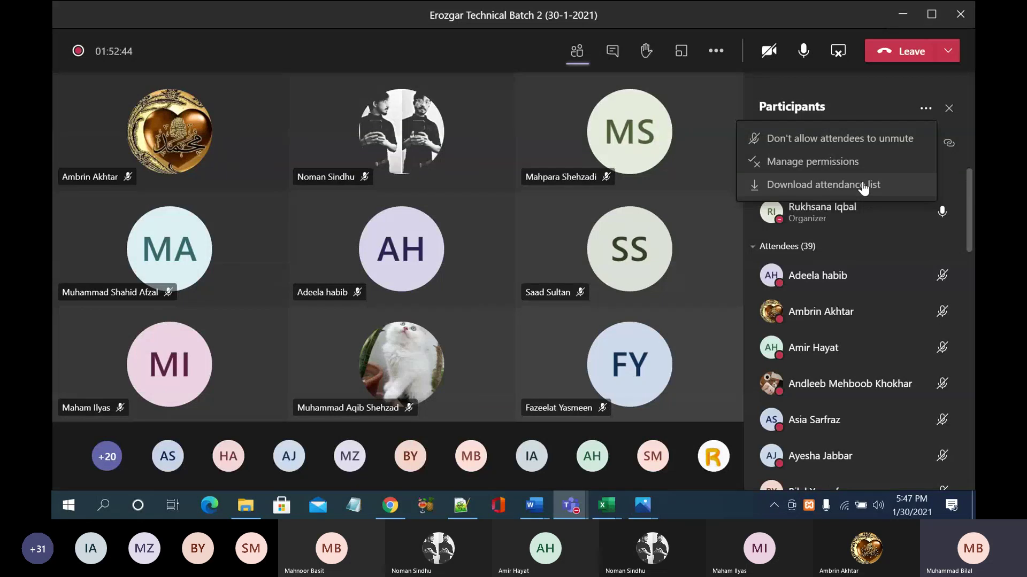
pyautogui.click(390, 506)
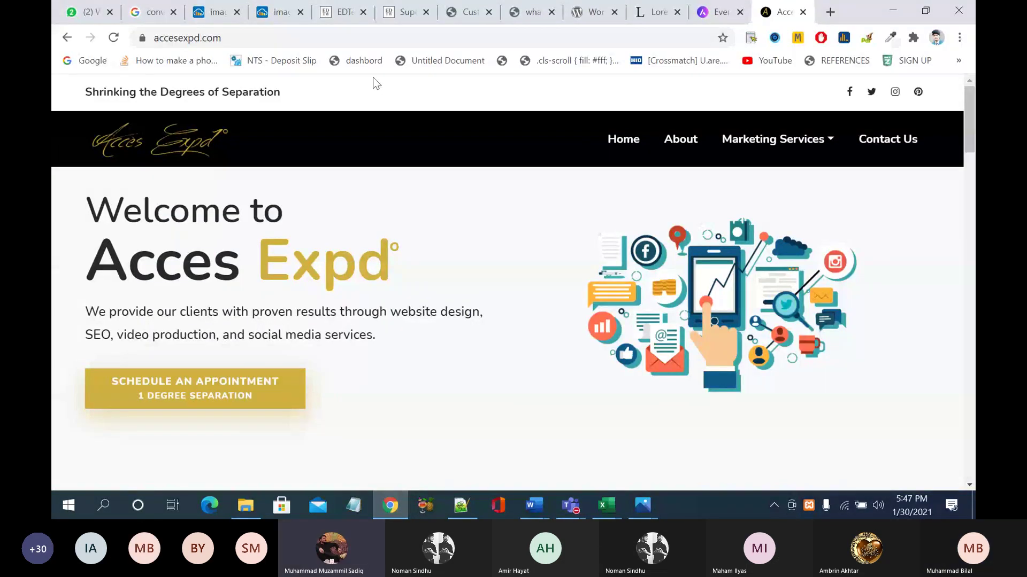
pyautogui.moveTo(571, 508)
pyautogui.click(599, 442)
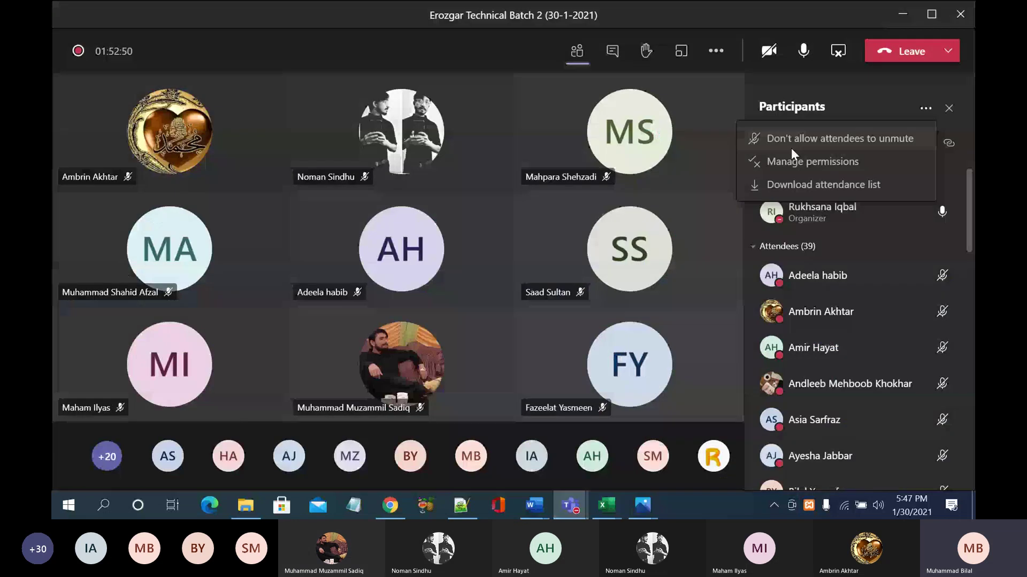
pyautogui.click(762, 81)
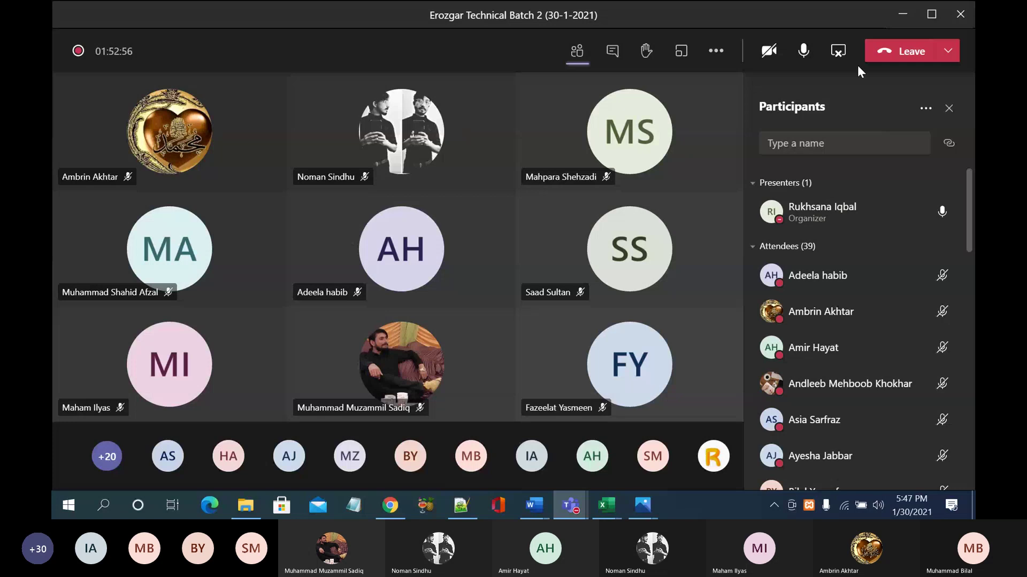
# Step: Minimize the meeting and browser windows to show the desktop
pyautogui.click(890, 13)
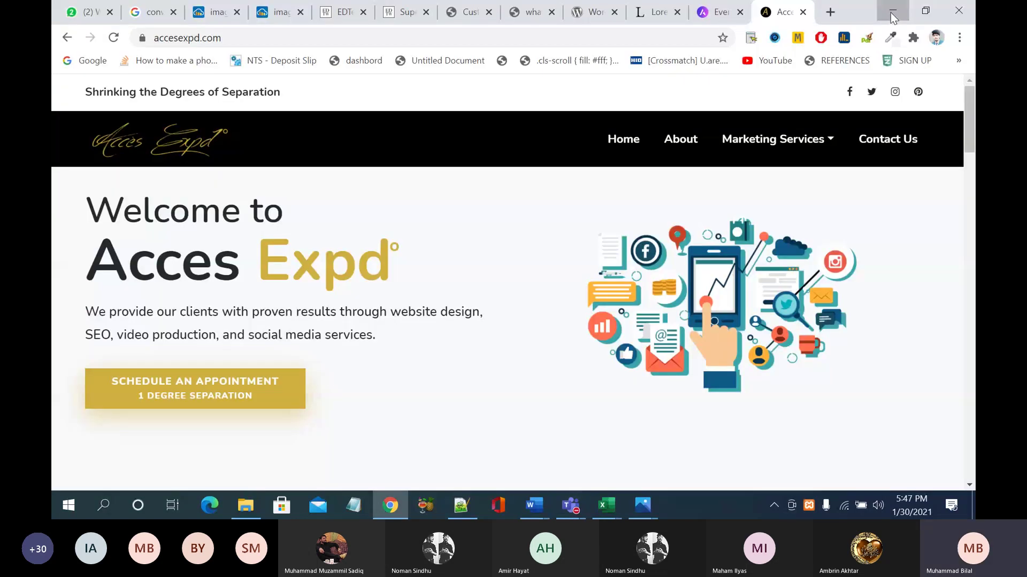
pyautogui.click(890, 13)
pyautogui.click(891, 13)
pyautogui.click(890, 12)
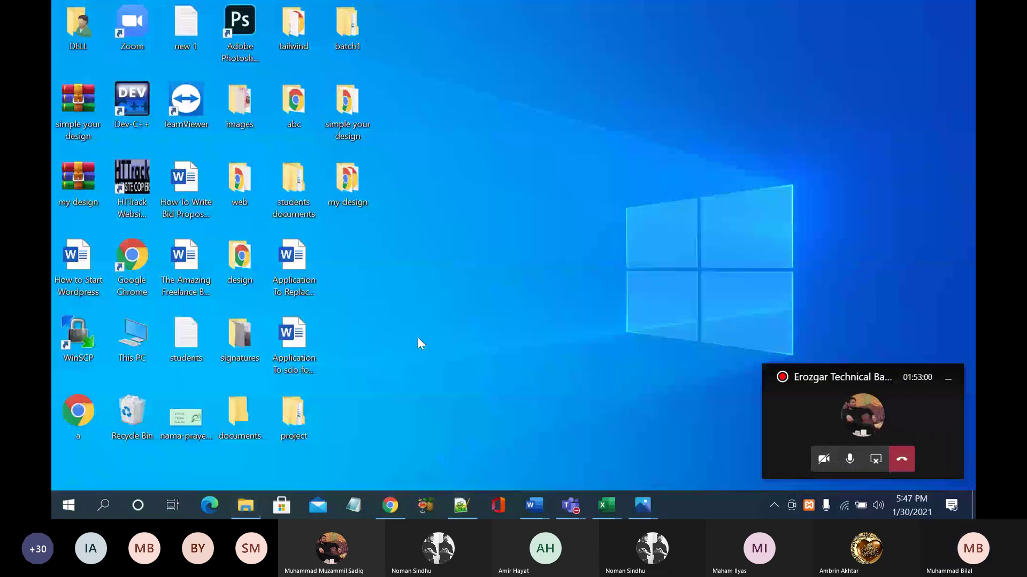
pyautogui.click(203, 432)
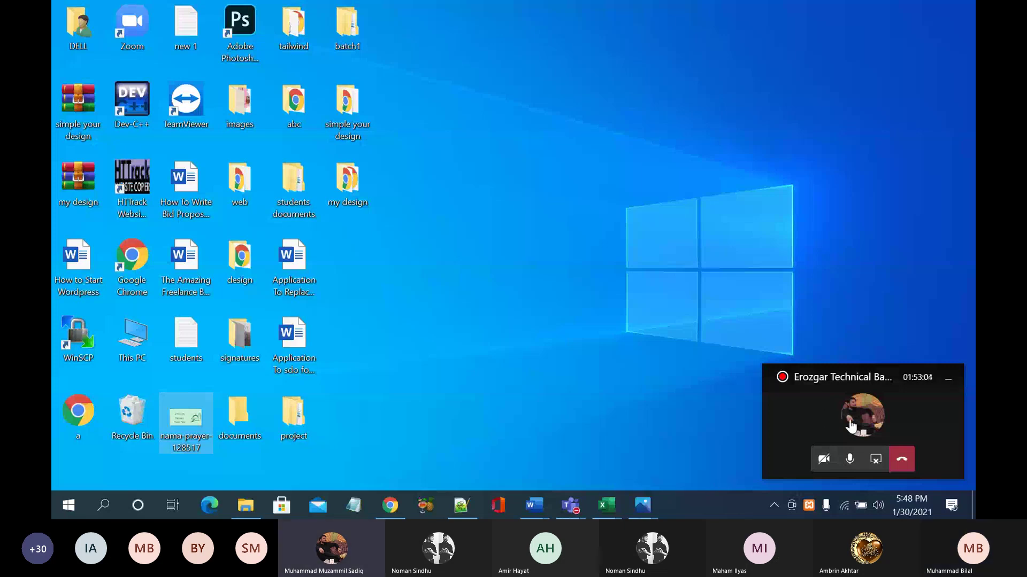
# Step: Return to the full Teams meeting window and stop the meeting recording
pyautogui.click(824, 418)
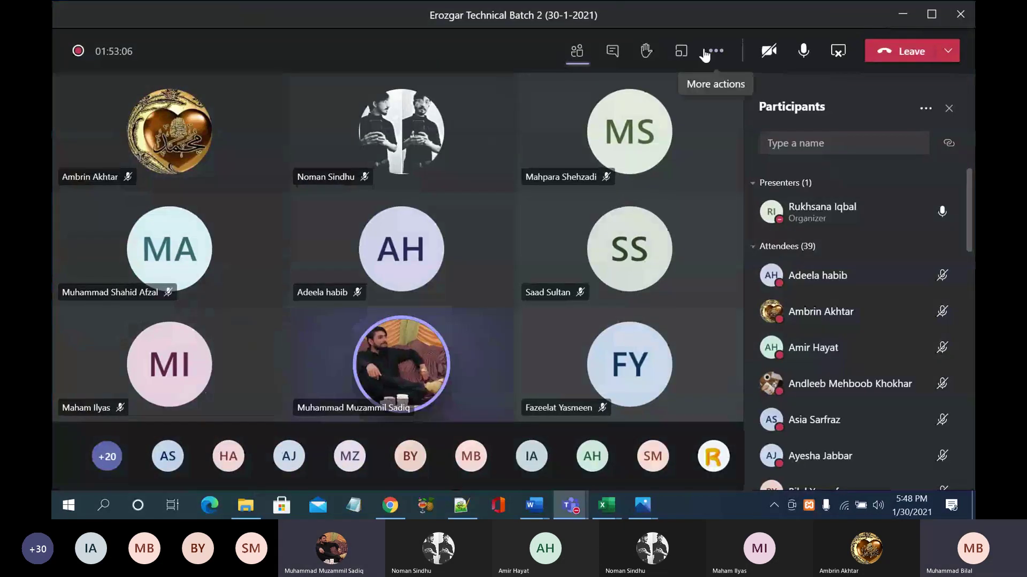
pyautogui.click(705, 56)
pyautogui.click(701, 331)
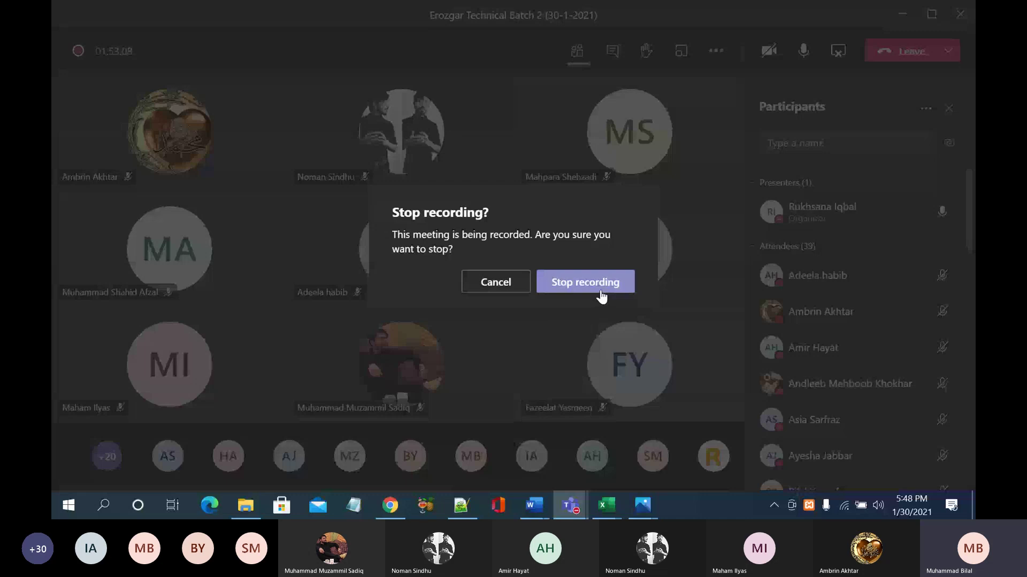